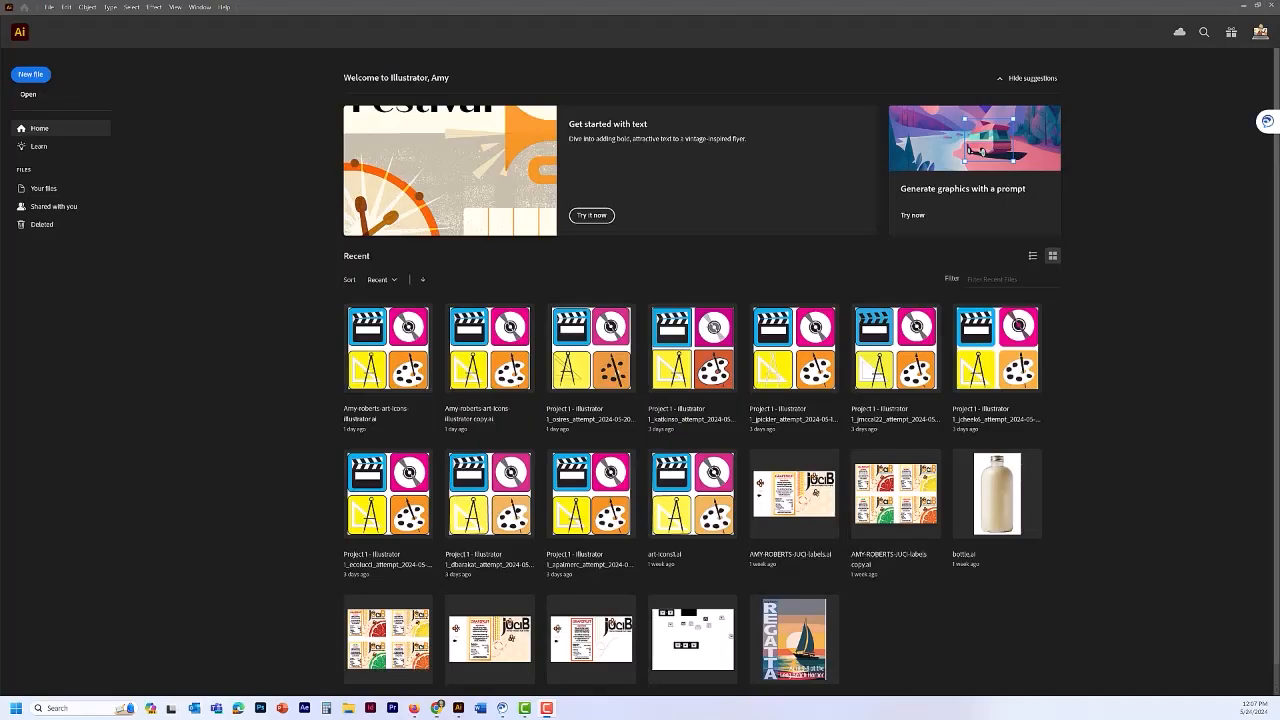
- Browse to the AI24 RF Files folder and extract the Candy-AI24-RF.zip archive
{"action": "left_click", "coordinate": [29, 96]}
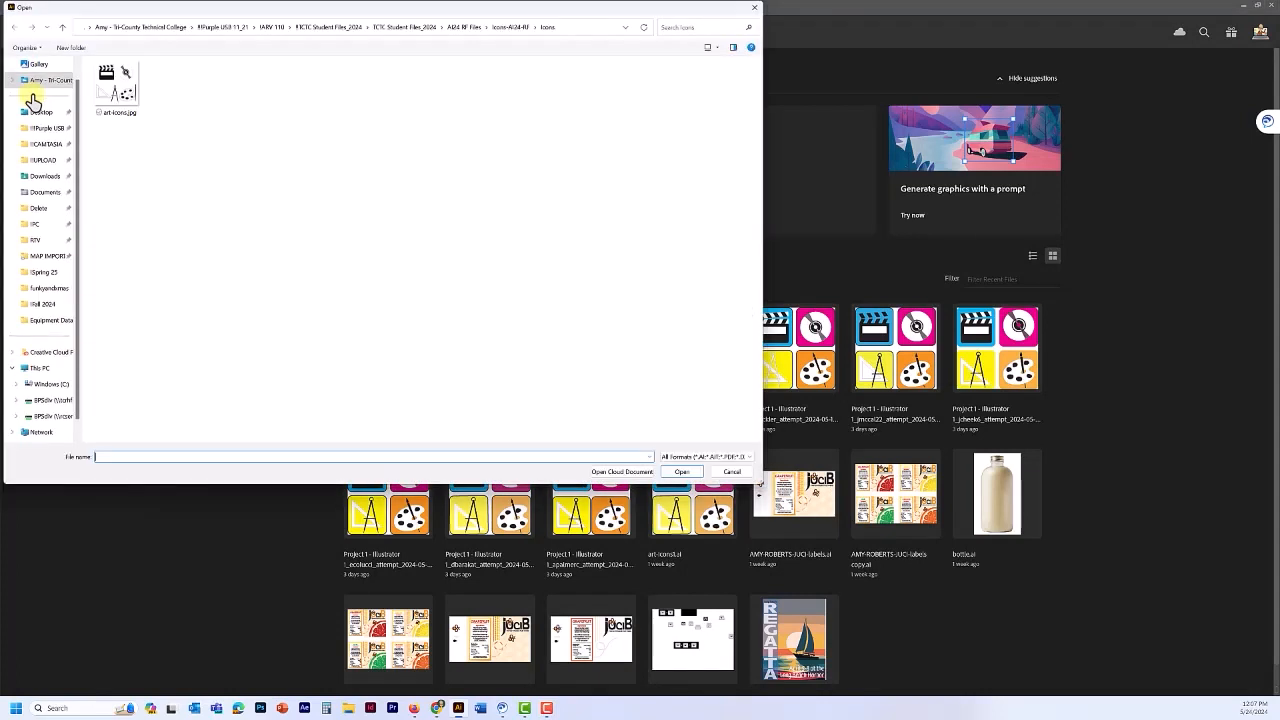
{"action": "left_click", "coordinate": [323, 30]}
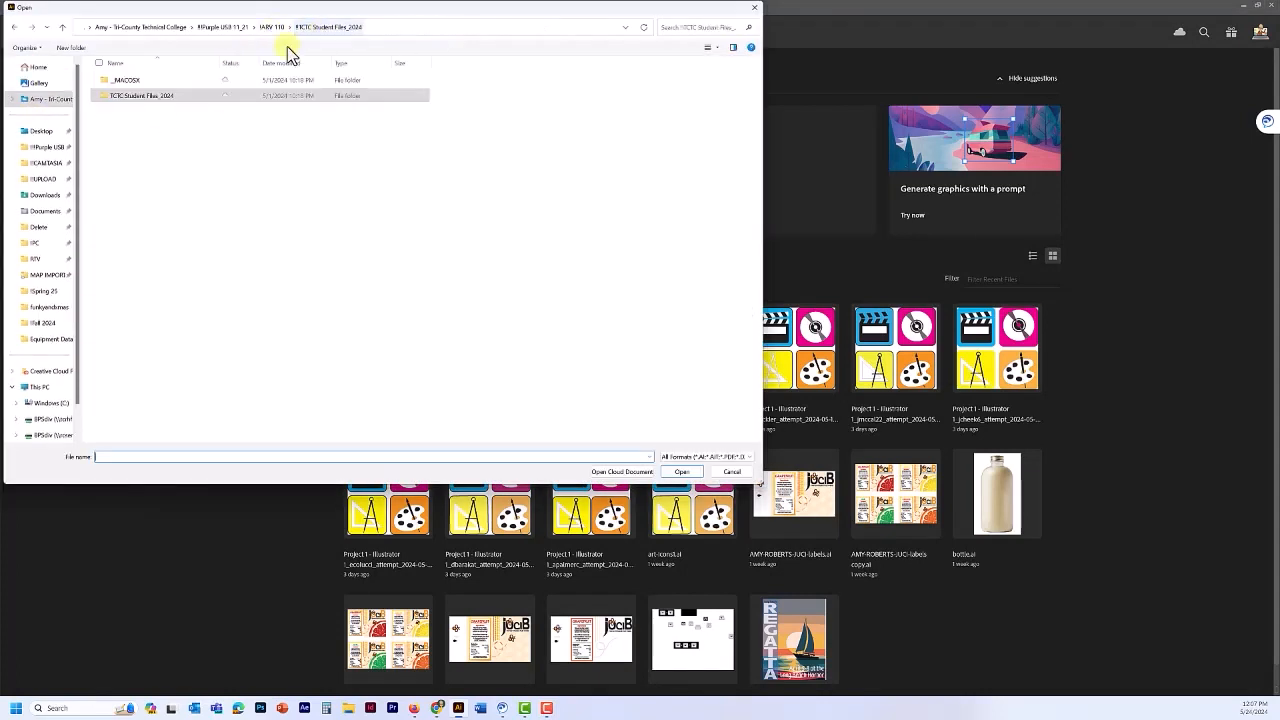
{"action": "double_click", "coordinate": [143, 97]}
{"action": "double_click", "coordinate": [128, 86]}
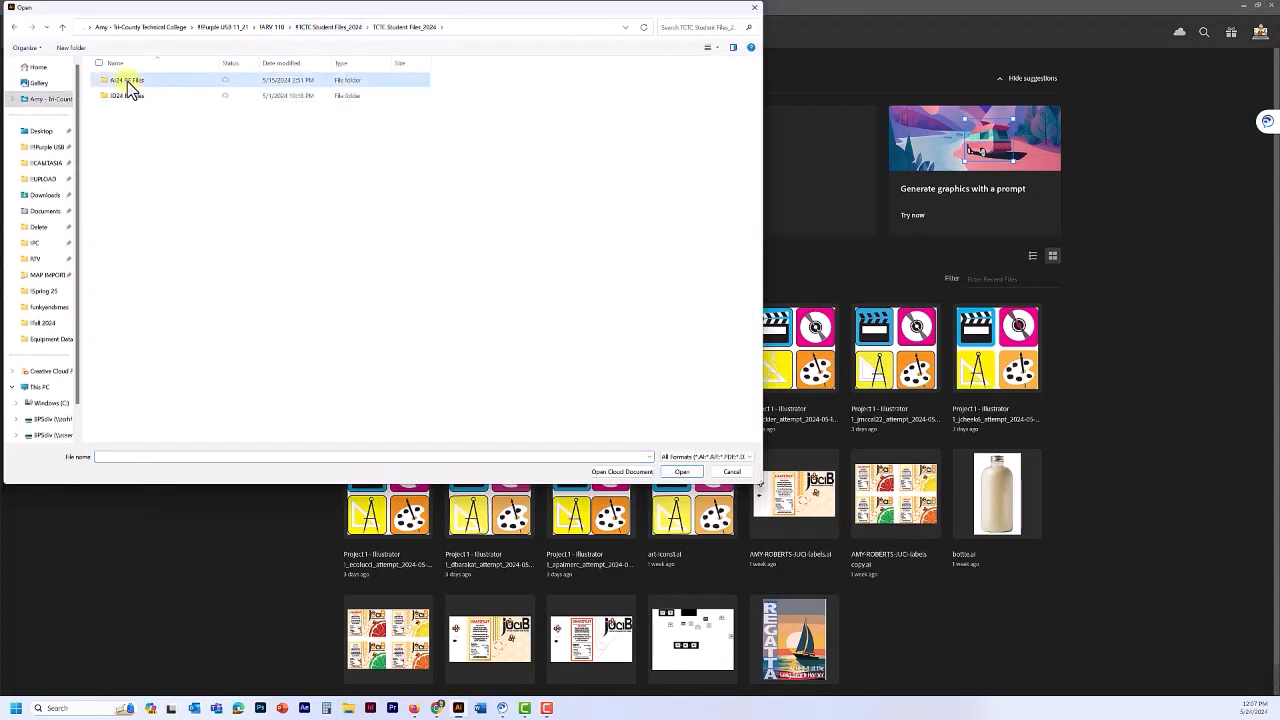
{"action": "left_click", "coordinate": [120, 145]}
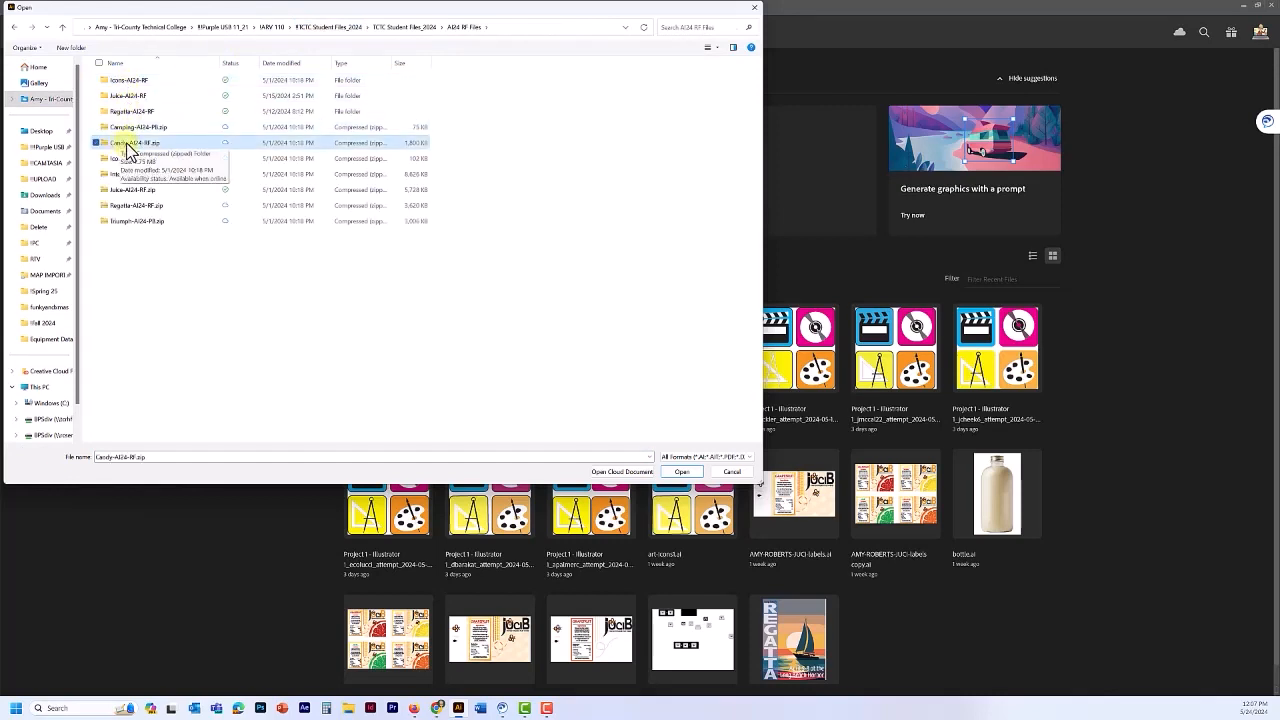
{"action": "right_click", "coordinate": [127, 144]}
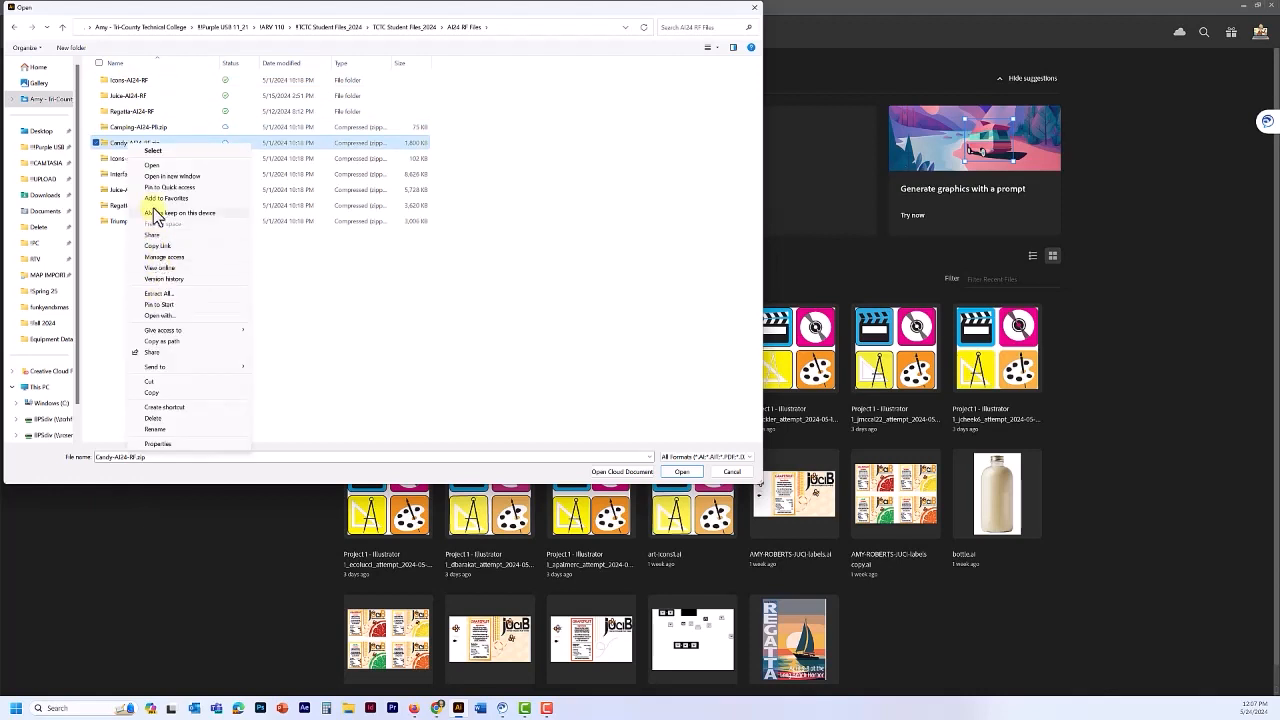
{"action": "left_click", "coordinate": [155, 293]}
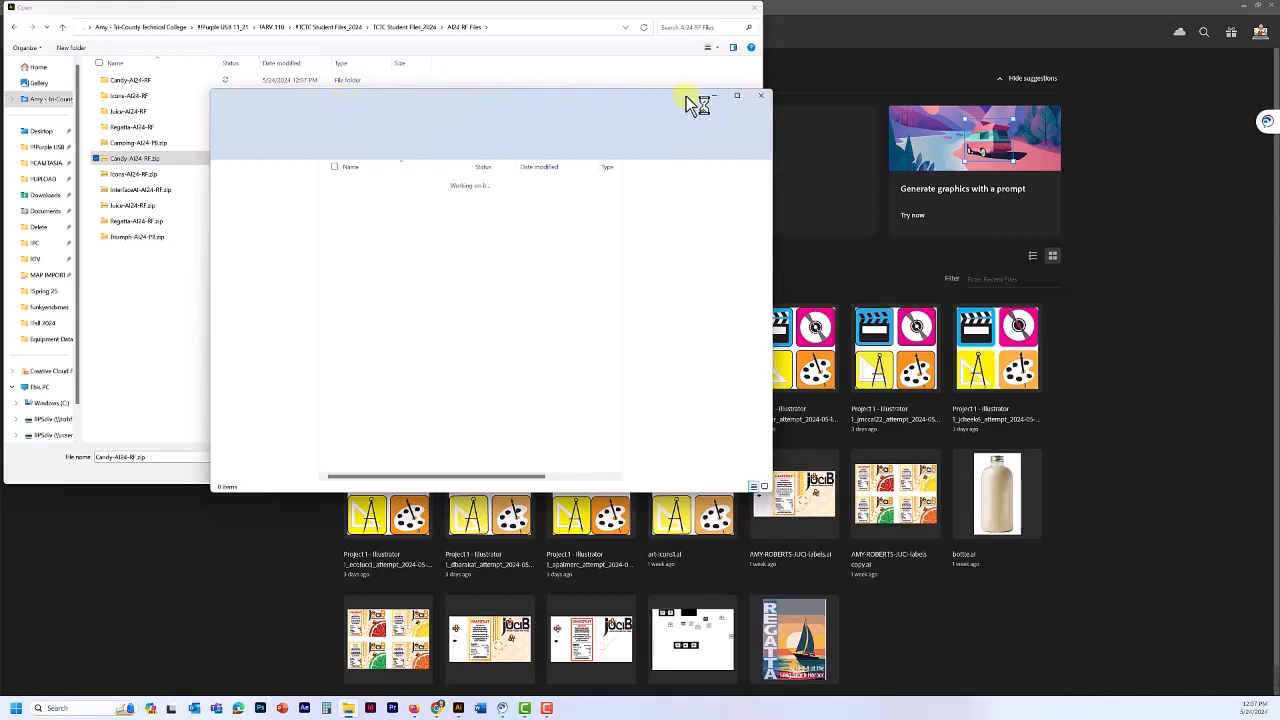
{"action": "left_click", "coordinate": [761, 96]}
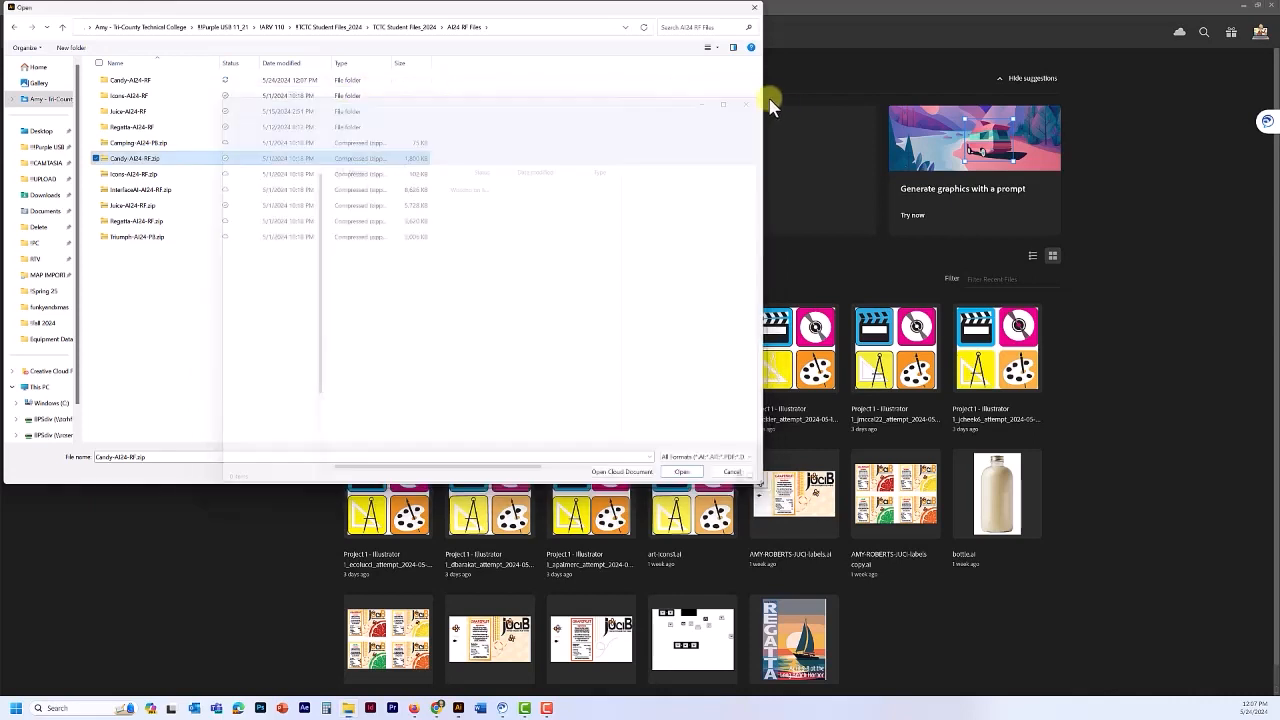
- Open square-box.ai from the extracted Candy folder
{"action": "double_click", "coordinate": [125, 82]}
{"action": "double_click", "coordinate": [124, 82]}
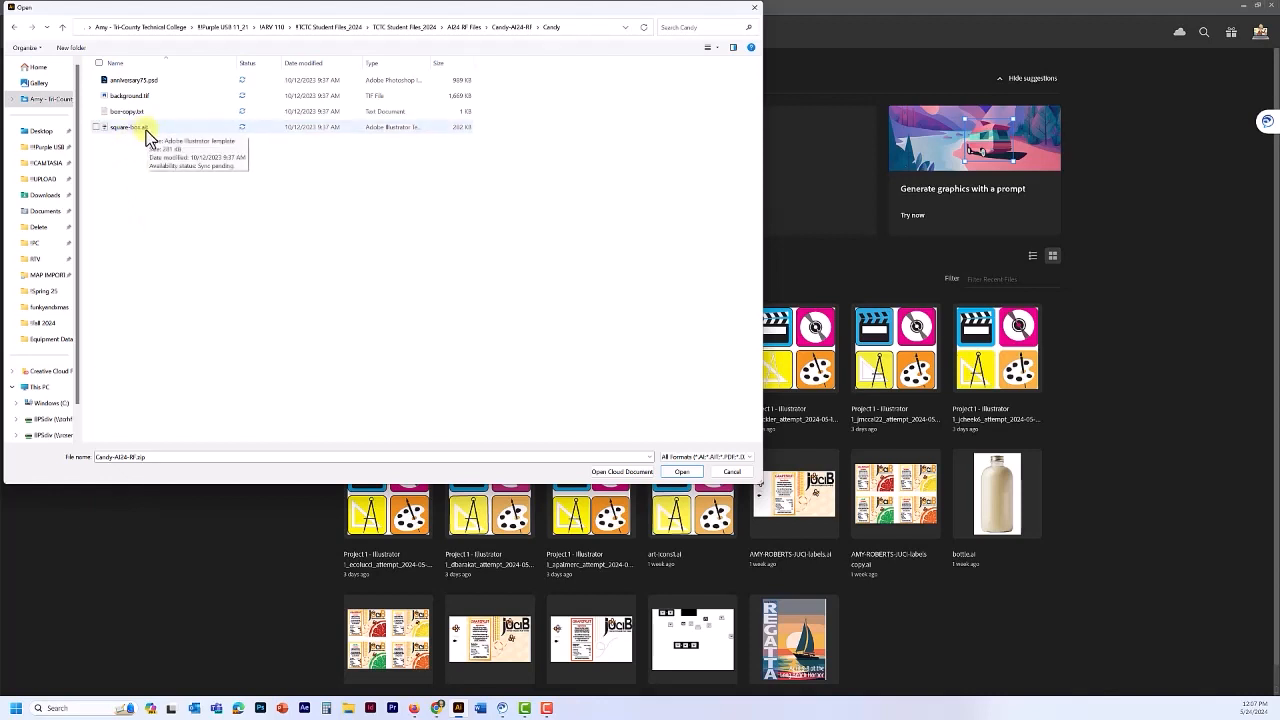
{"action": "left_click", "coordinate": [127, 129]}
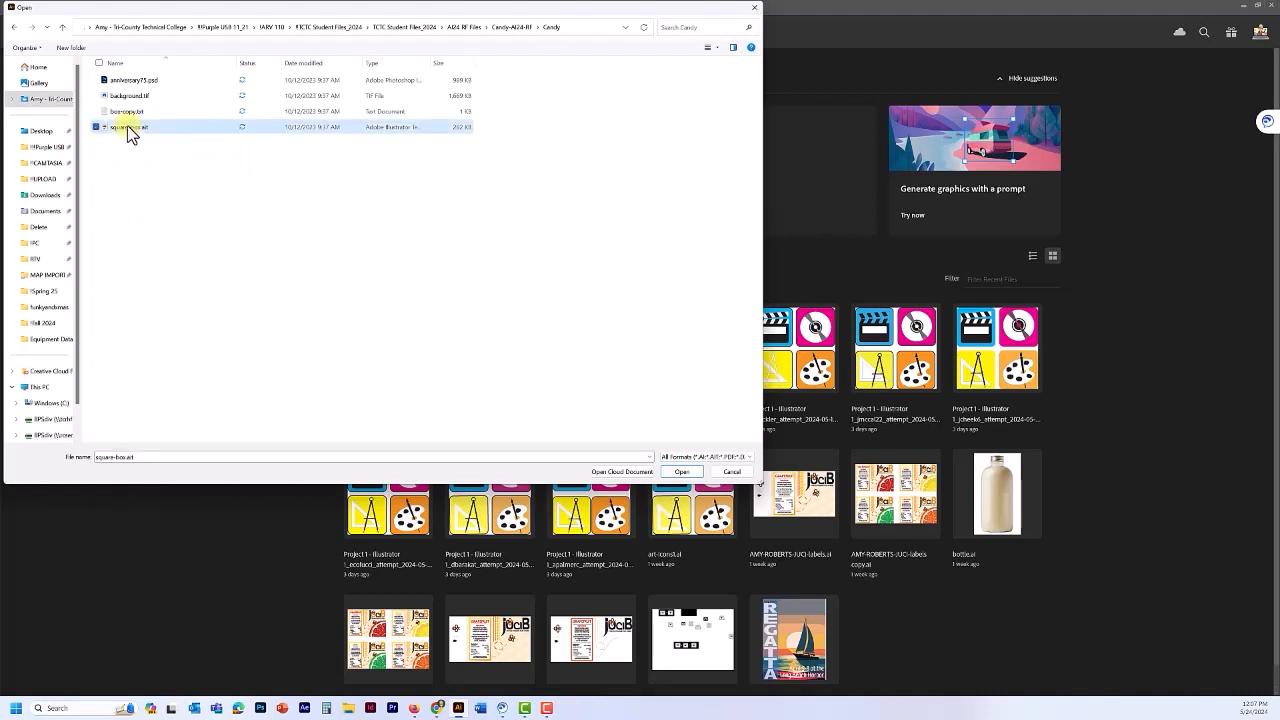
{"action": "left_click", "coordinate": [680, 472]}
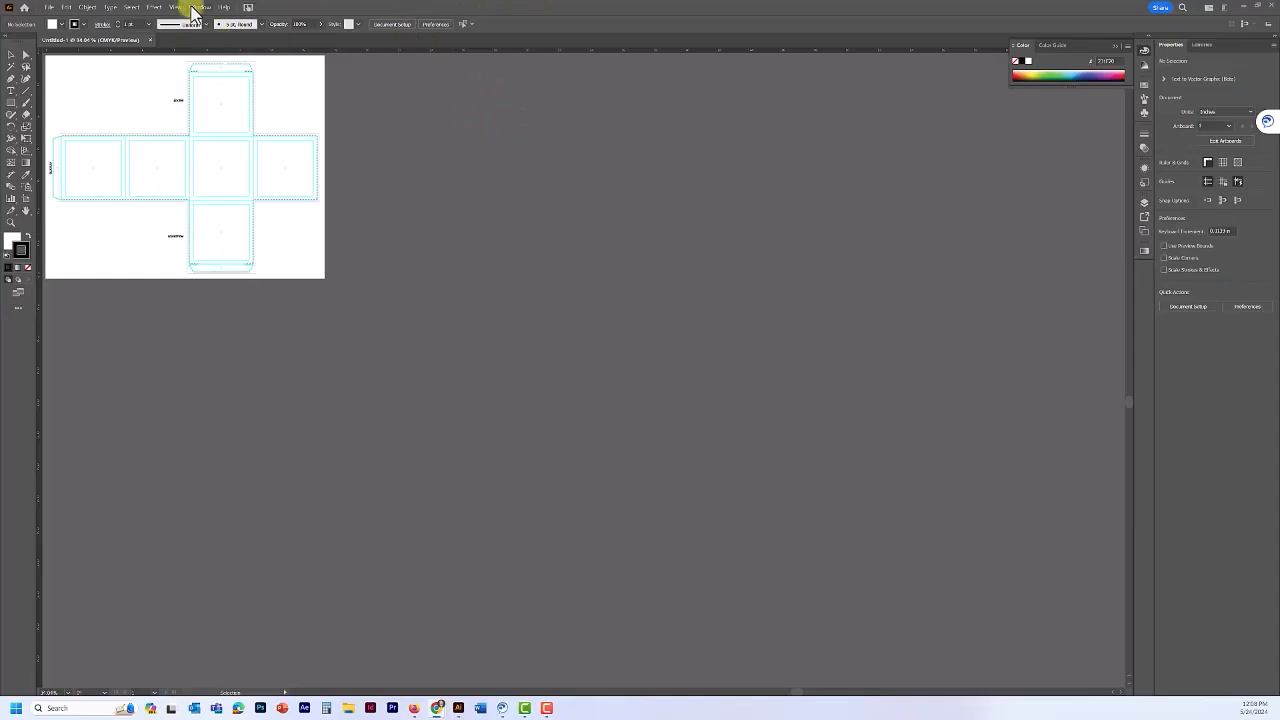
- Switch to the Essentials Classic workspace
{"action": "left_click", "coordinate": [193, 8]}
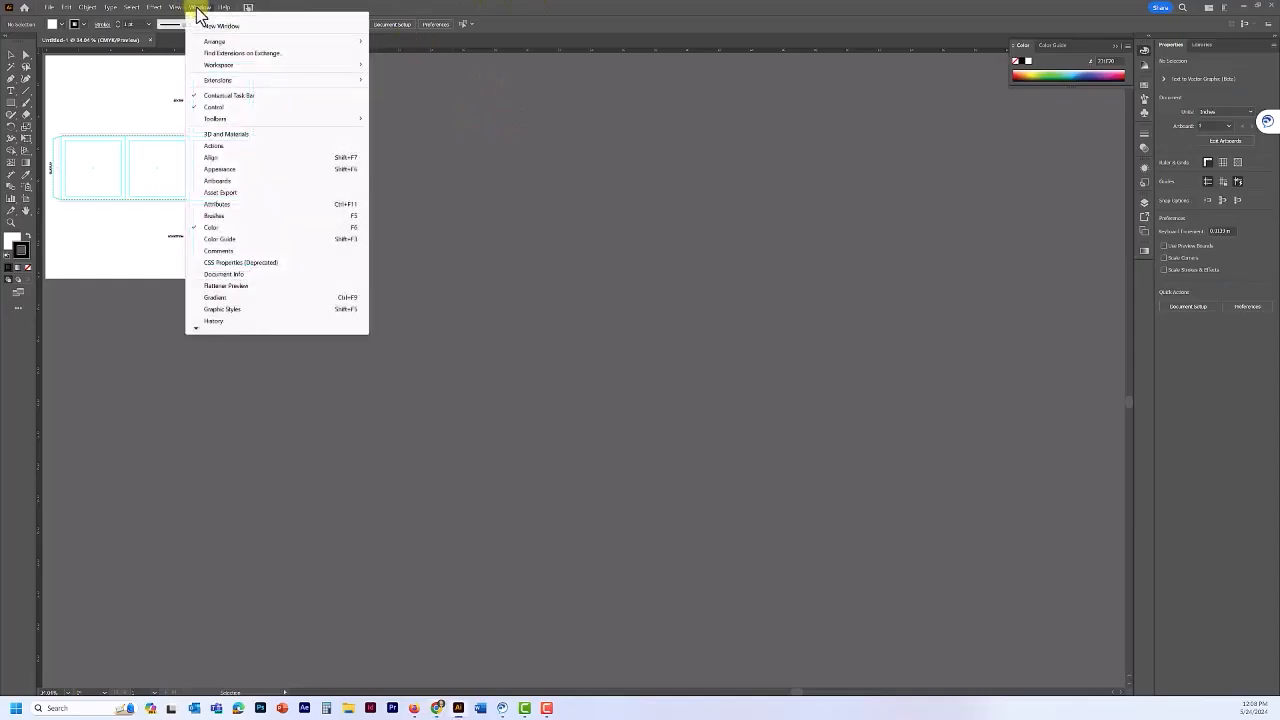
{"action": "mouse_move", "coordinate": [215, 68]}
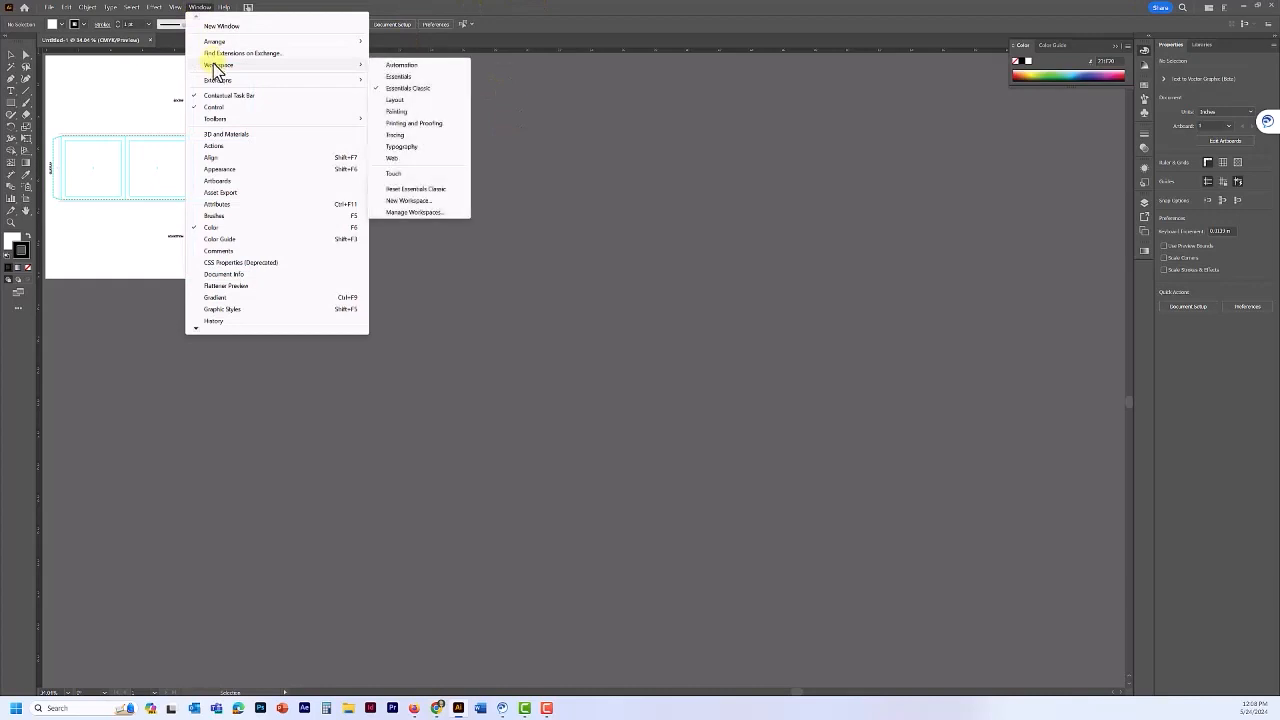
{"action": "left_click", "coordinate": [417, 89]}
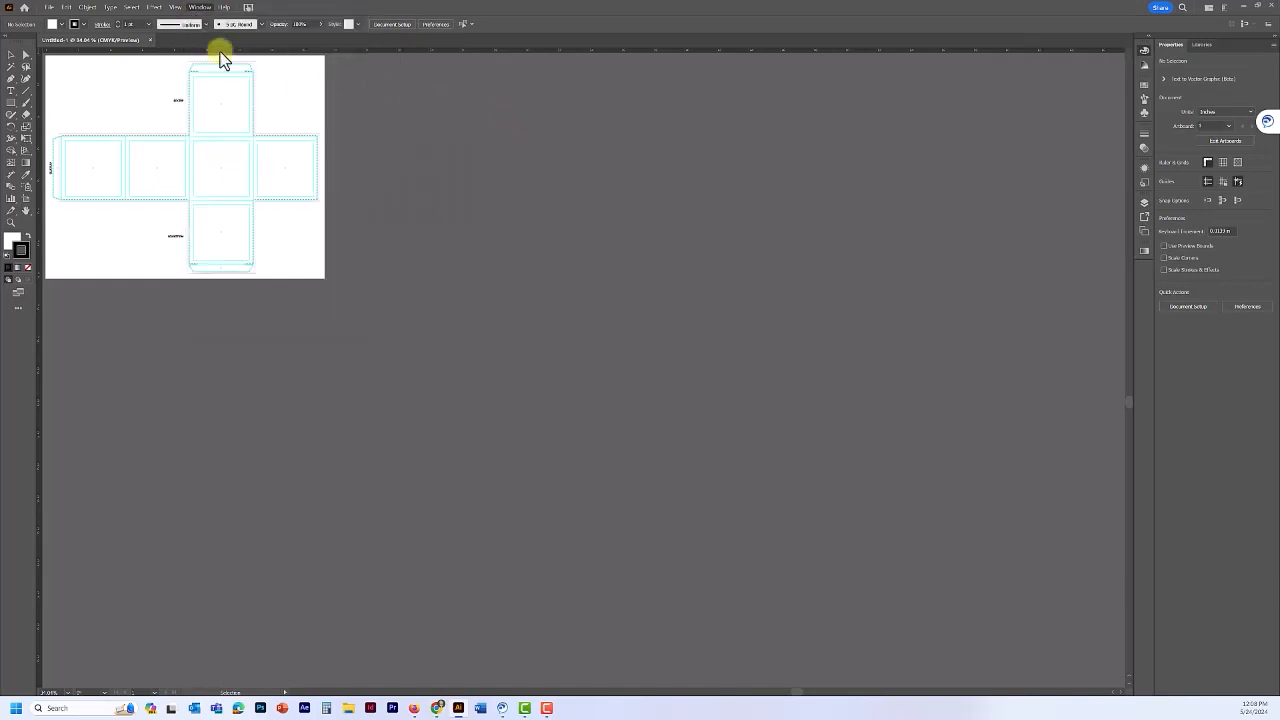
- Fit the artboard in the window and swap the Color panel for the Layers panel
{"action": "left_click", "coordinate": [173, 7]}
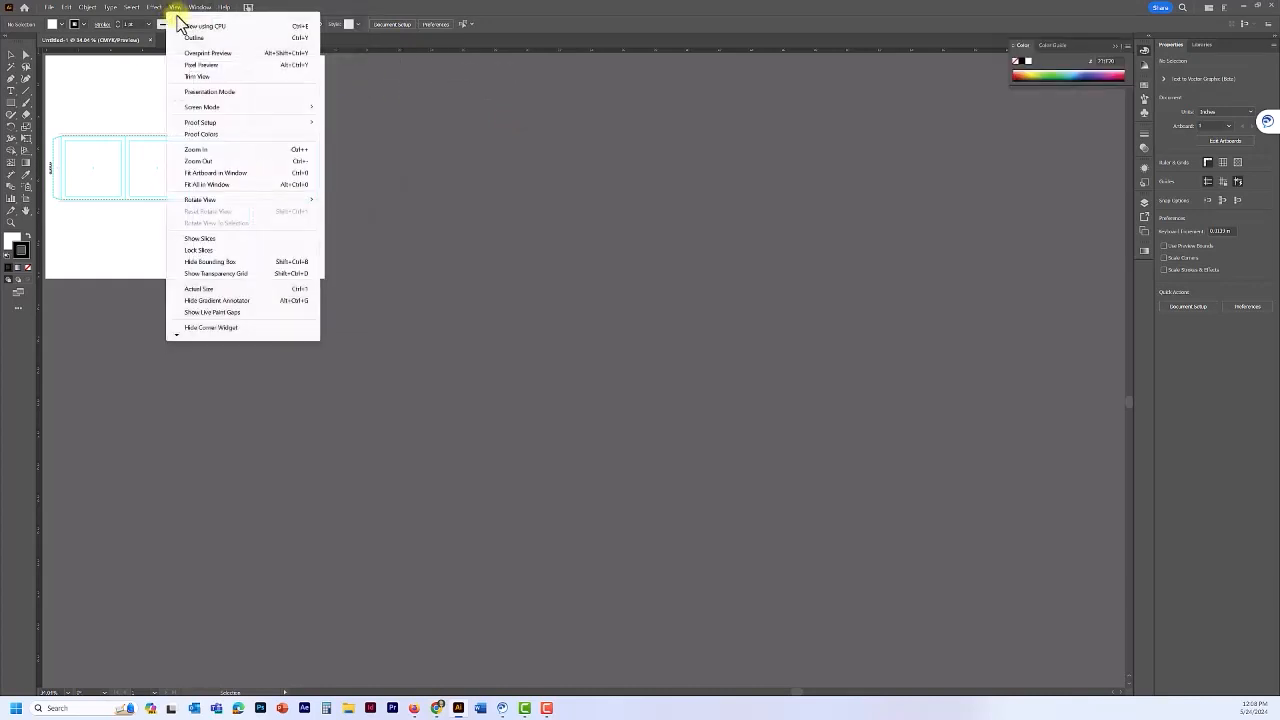
{"action": "left_click", "coordinate": [211, 174]}
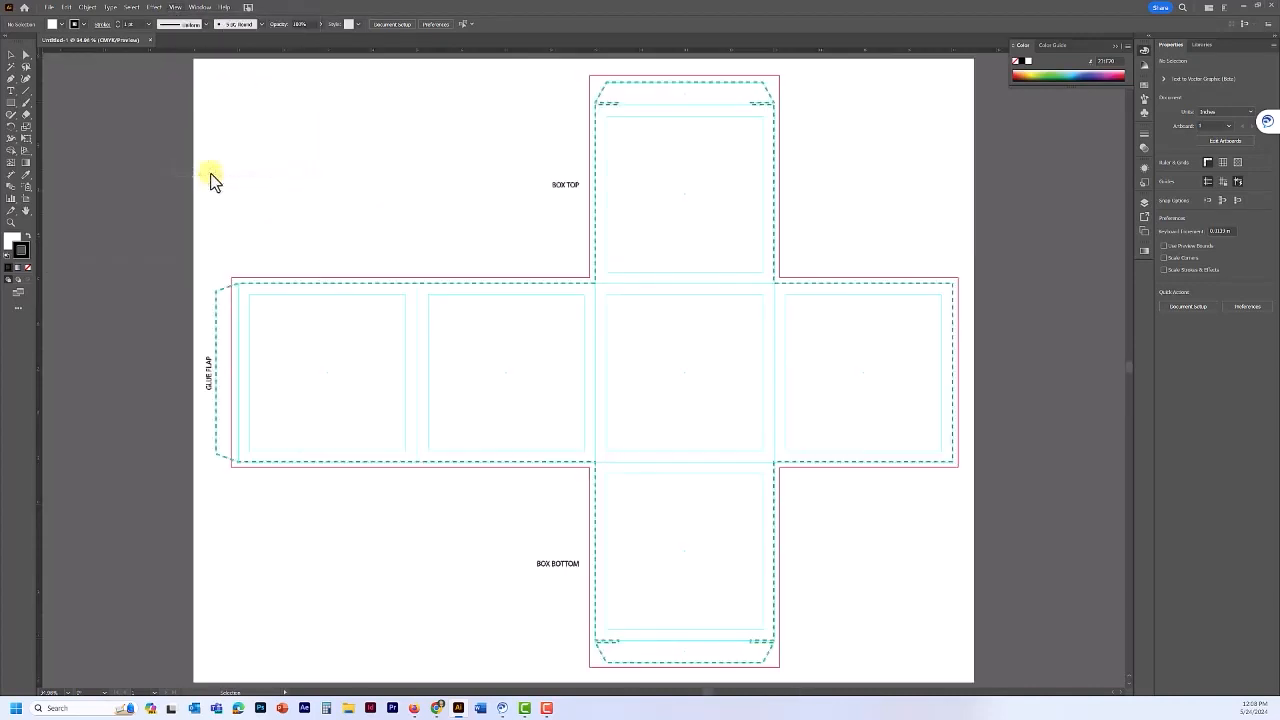
{"action": "left_click", "coordinate": [1144, 50]}
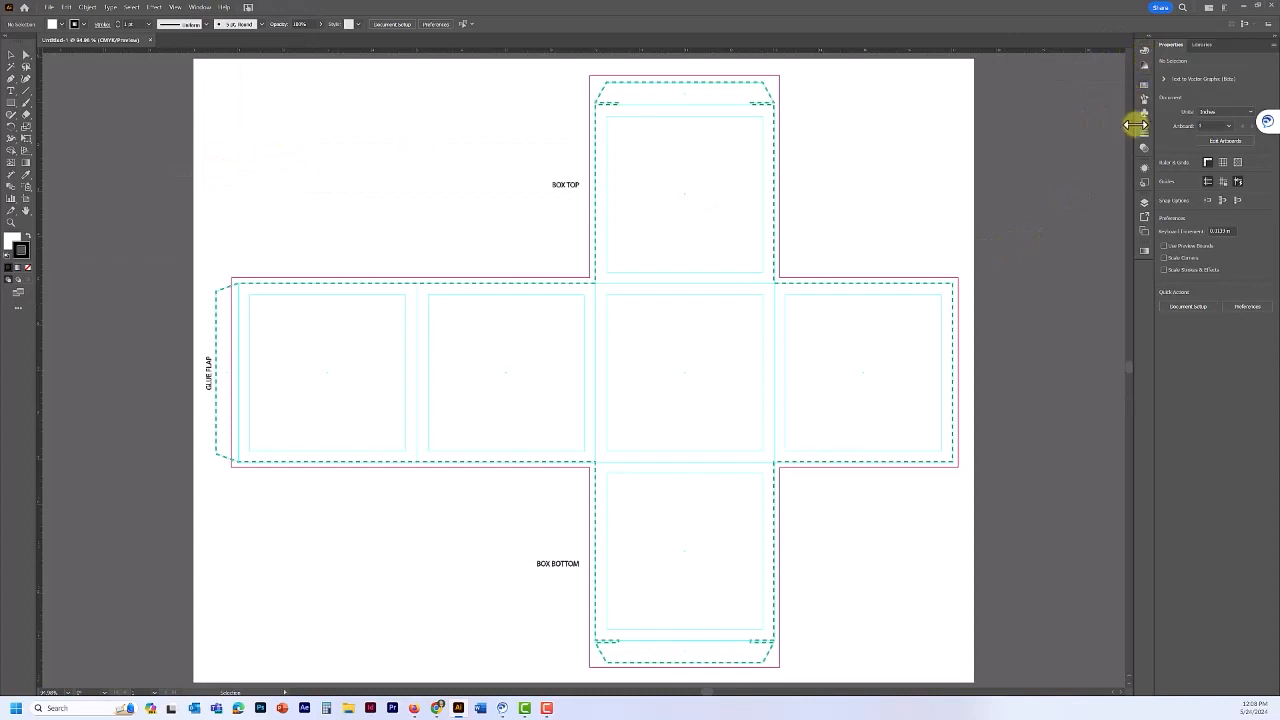
{"action": "left_click", "coordinate": [1145, 203]}
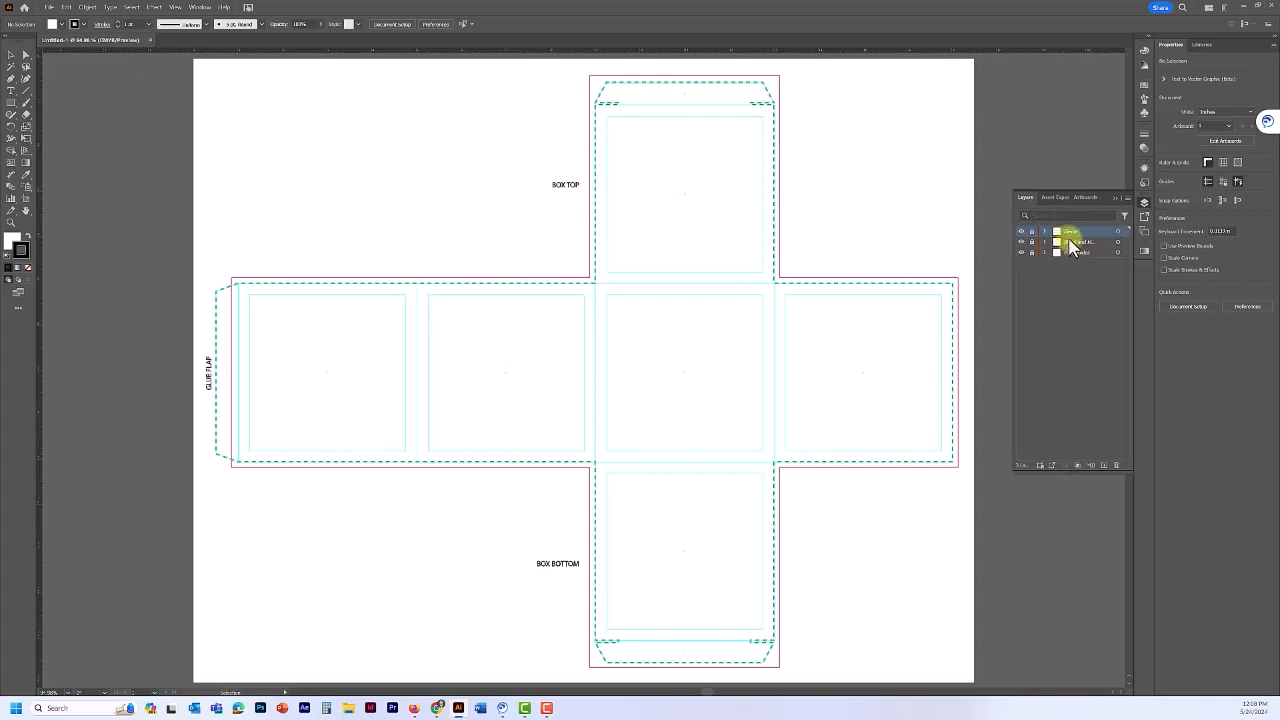
- Create a new layer named Background
{"action": "left_click", "coordinate": [1104, 466]}
{"action": "double_click", "coordinate": [1073, 230]}
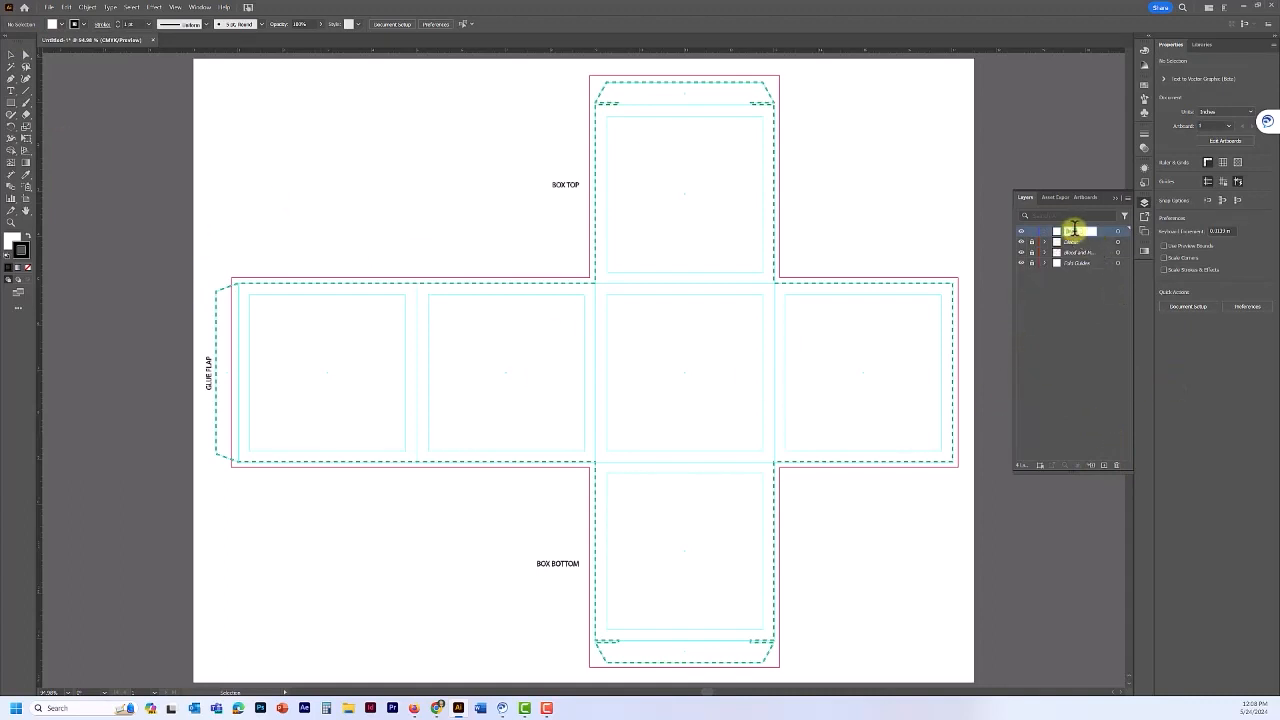
{"action": "type", "text": "Background"}
{"action": "key", "text": "Return"}
{"action": "double_click", "coordinate": [1078, 231]}
- Move the Background layer below the dieline layer and confirm the dieline stays visible
{"action": "left_click_drag", "start_coordinate": [1081, 233], "coordinate": [1080, 246]}
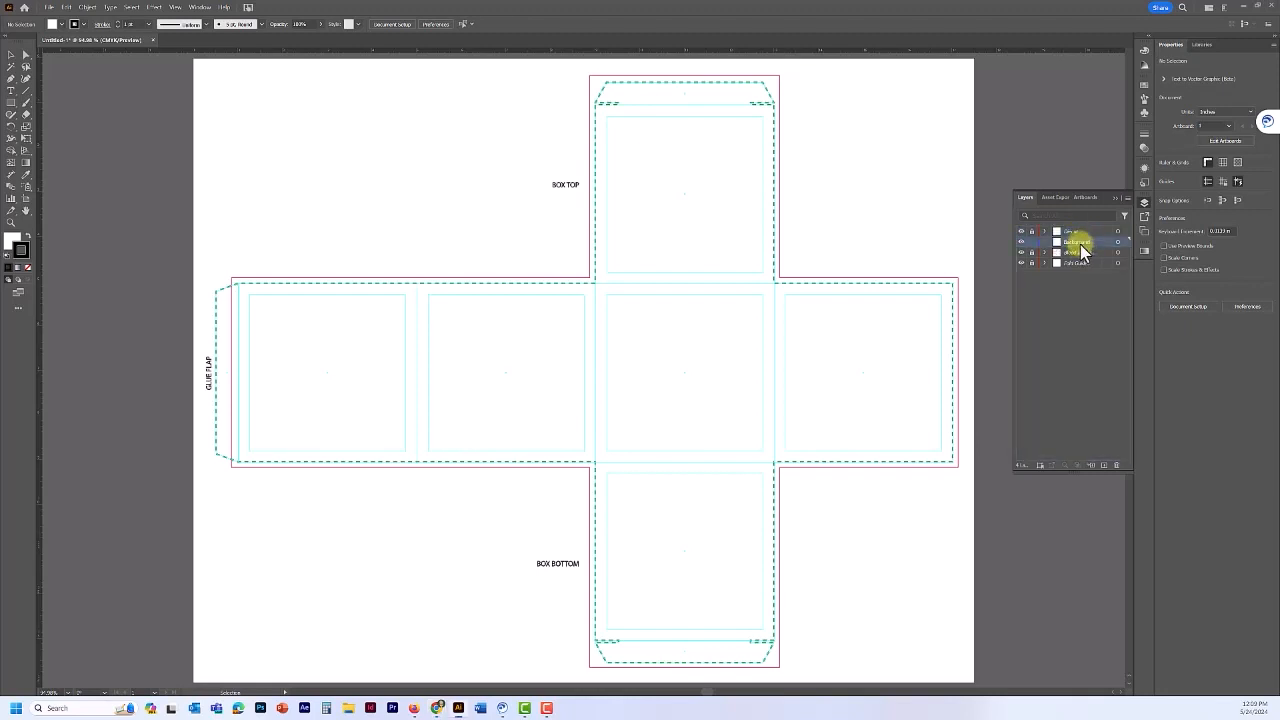
{"action": "left_click", "coordinate": [1021, 231]}
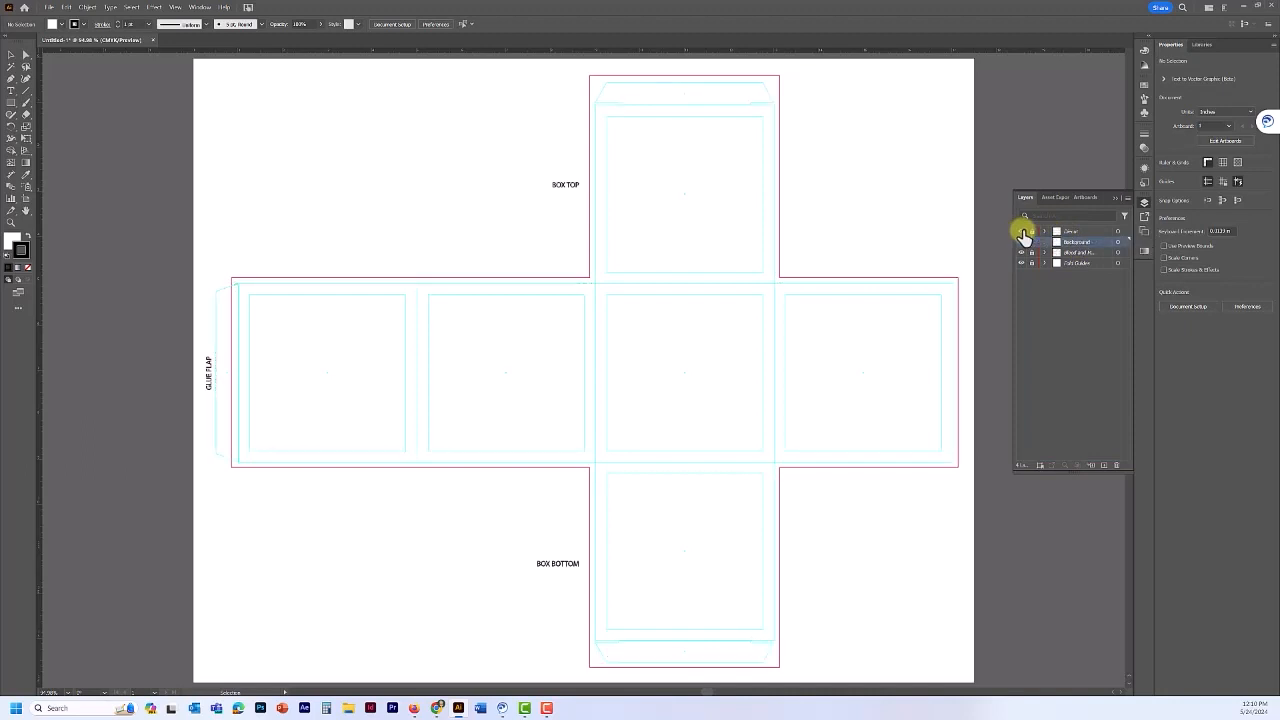
{"action": "left_click", "coordinate": [1022, 232]}
{"action": "left_click", "coordinate": [1022, 232]}
{"action": "left_click", "coordinate": [1022, 232]}
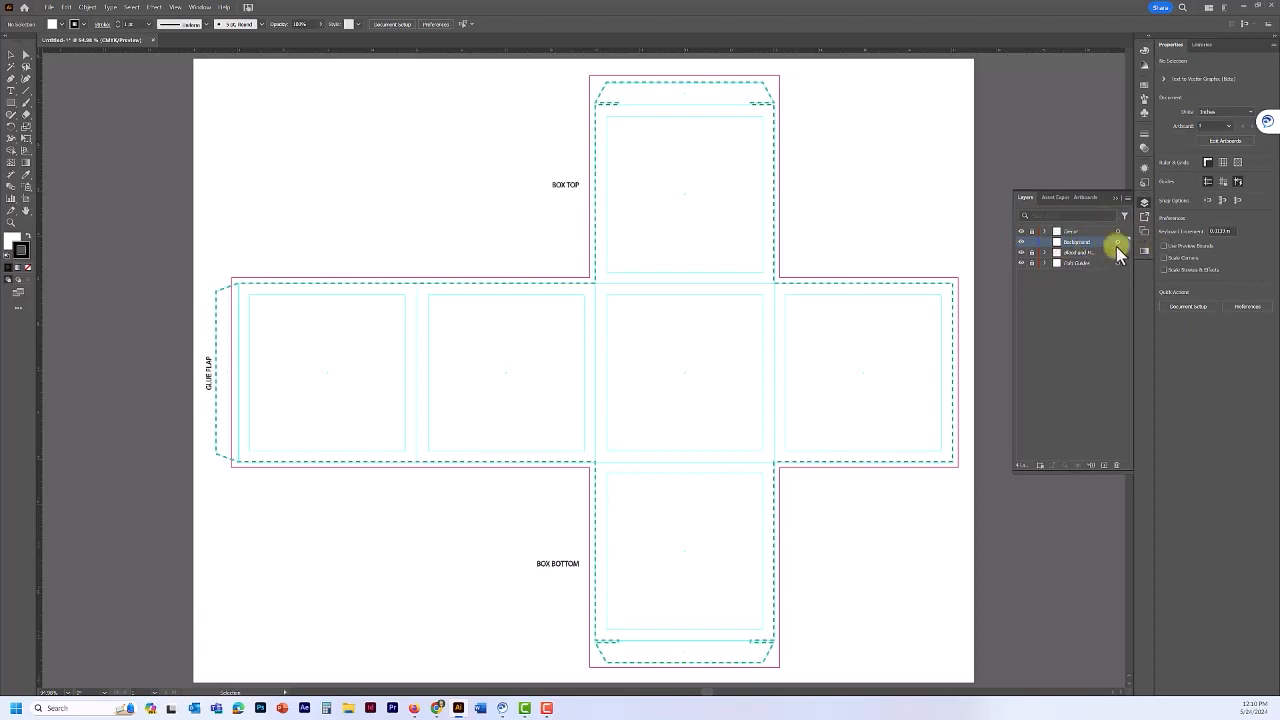
{"action": "left_click", "coordinate": [52, 8]}
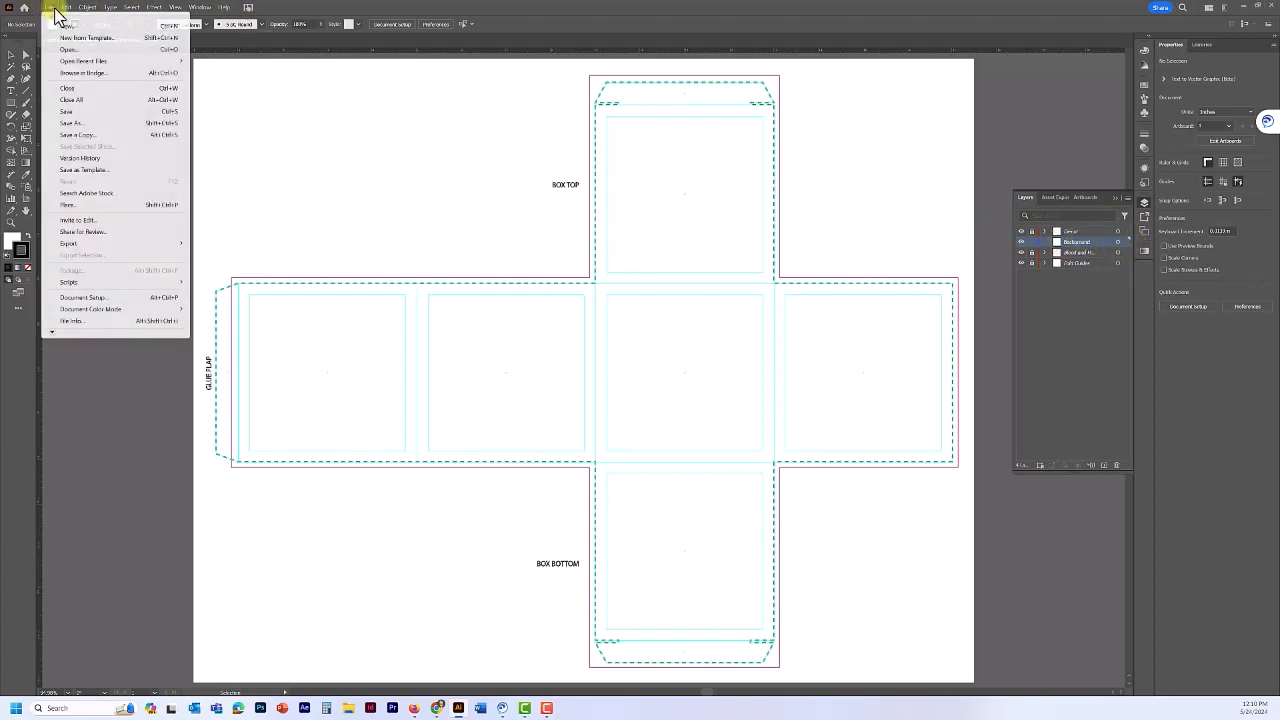
- Place background.tif from the Candy folder as a linked image
{"action": "left_click", "coordinate": [68, 207]}
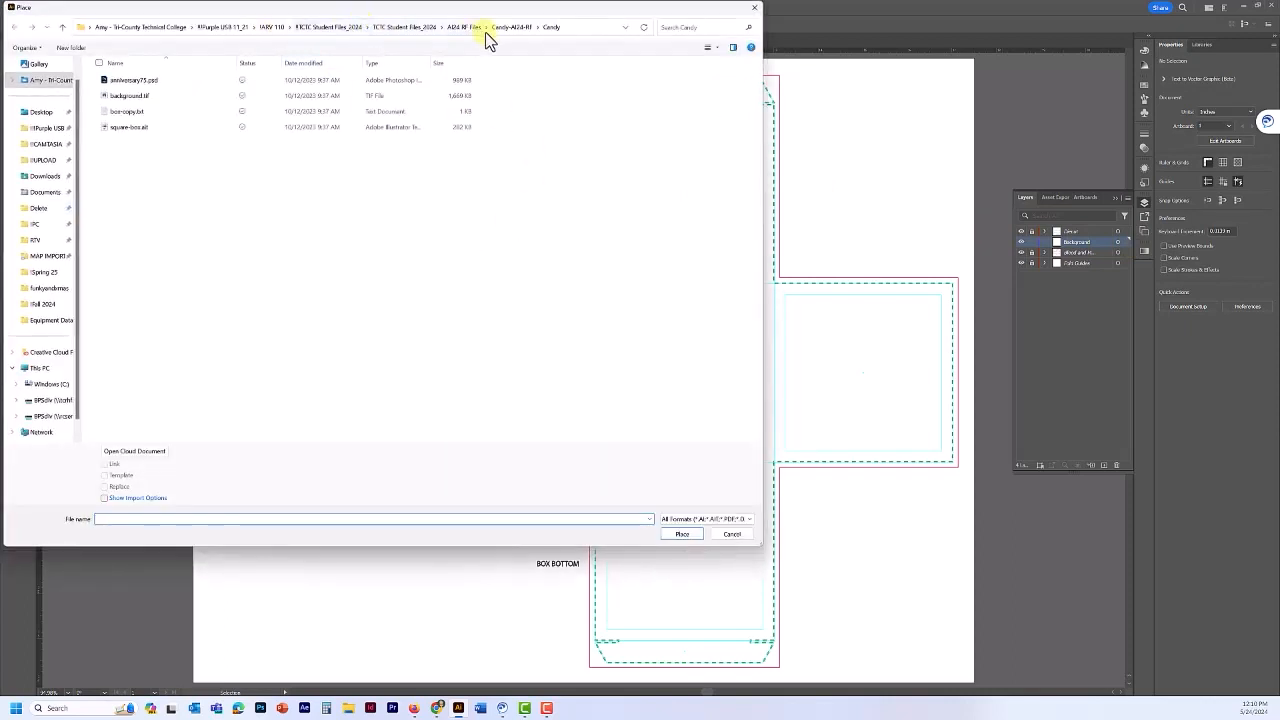
{"action": "left_click", "coordinate": [133, 97]}
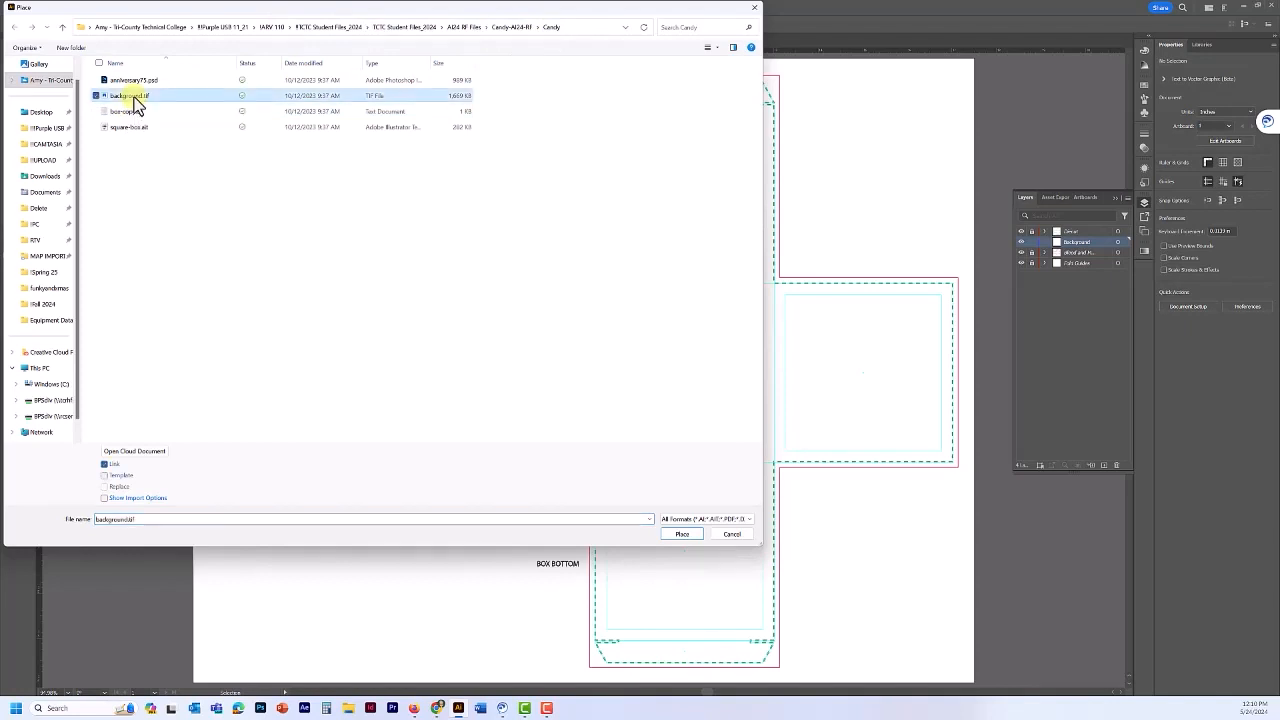
{"action": "left_click", "coordinate": [104, 465]}
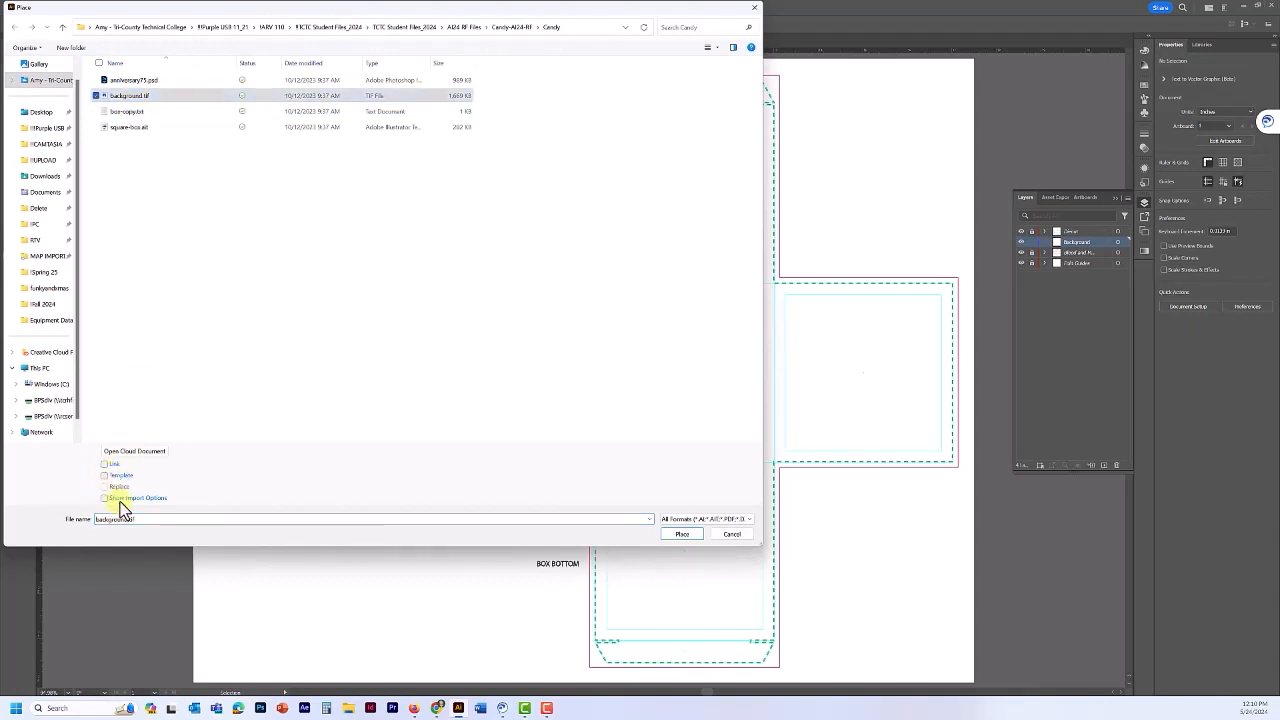
{"action": "left_click", "coordinate": [684, 534]}
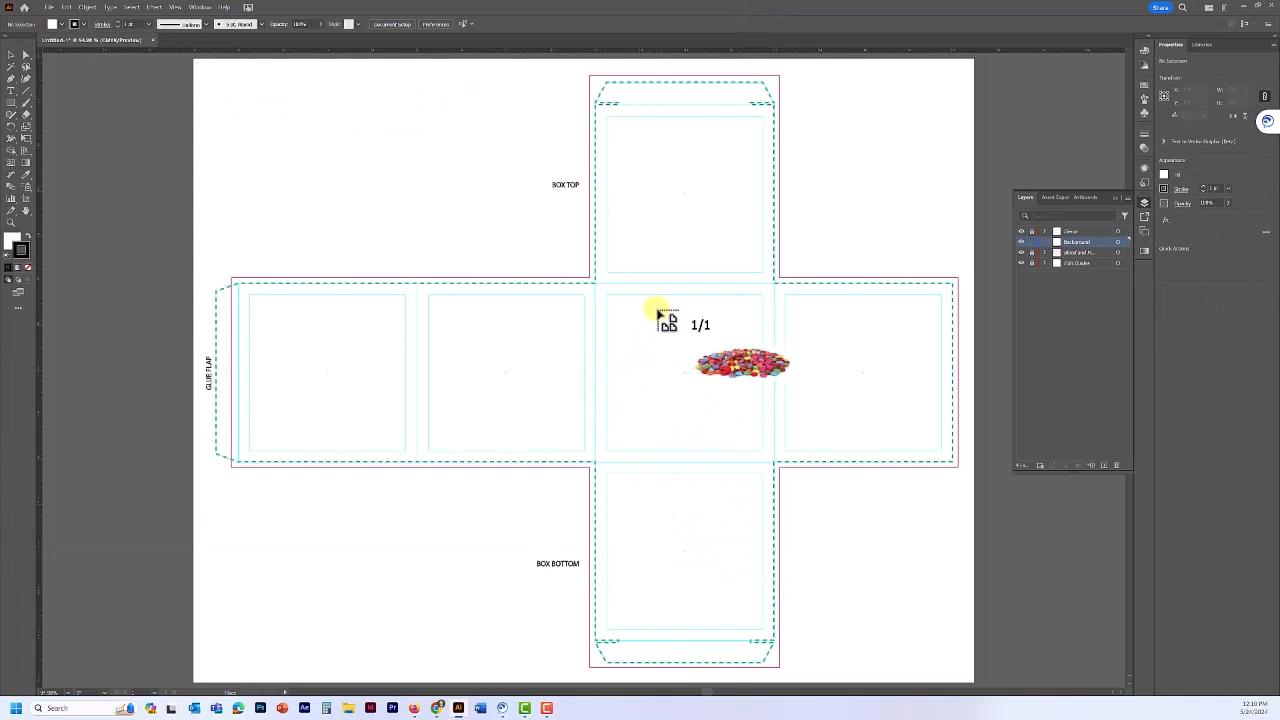
- Drop the candy photo onto the artboard and position it at X 0 in, Y 5 in
{"action": "left_click", "coordinate": [240, 343]}
{"action": "left_click_drag", "start_coordinate": [500, 420], "coordinate": [466, 343]}
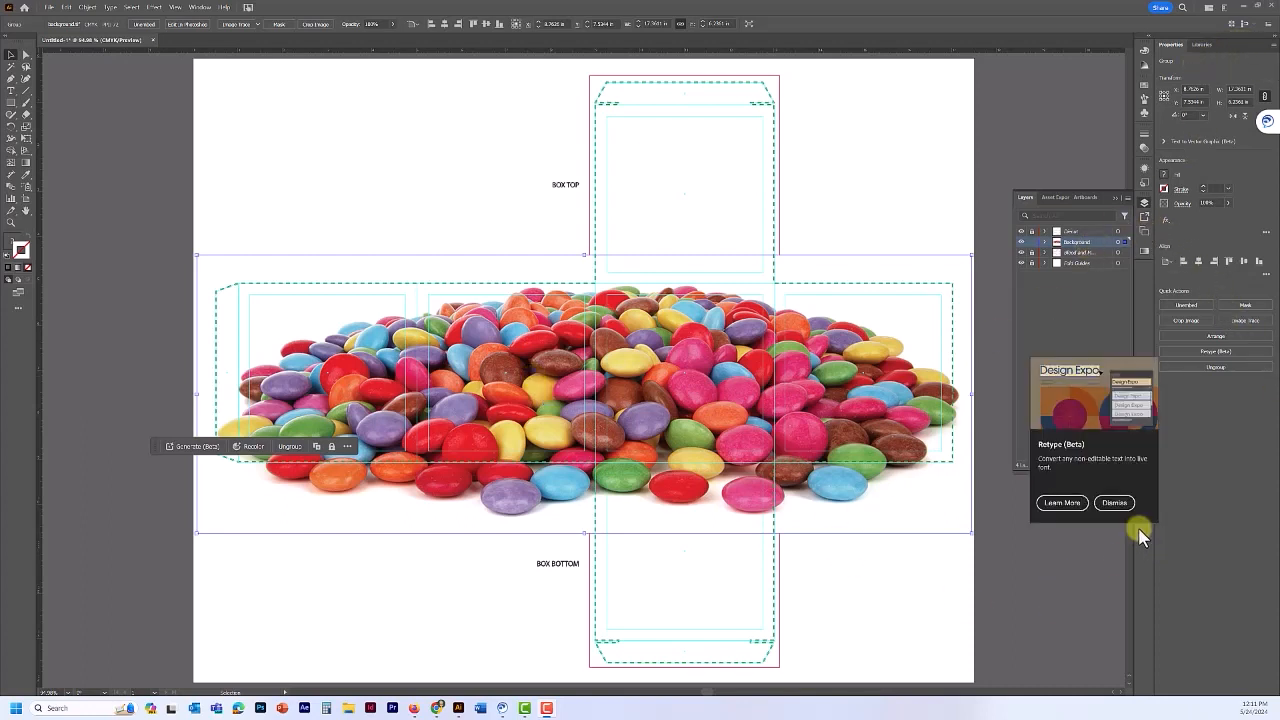
{"action": "left_click", "coordinate": [1116, 503]}
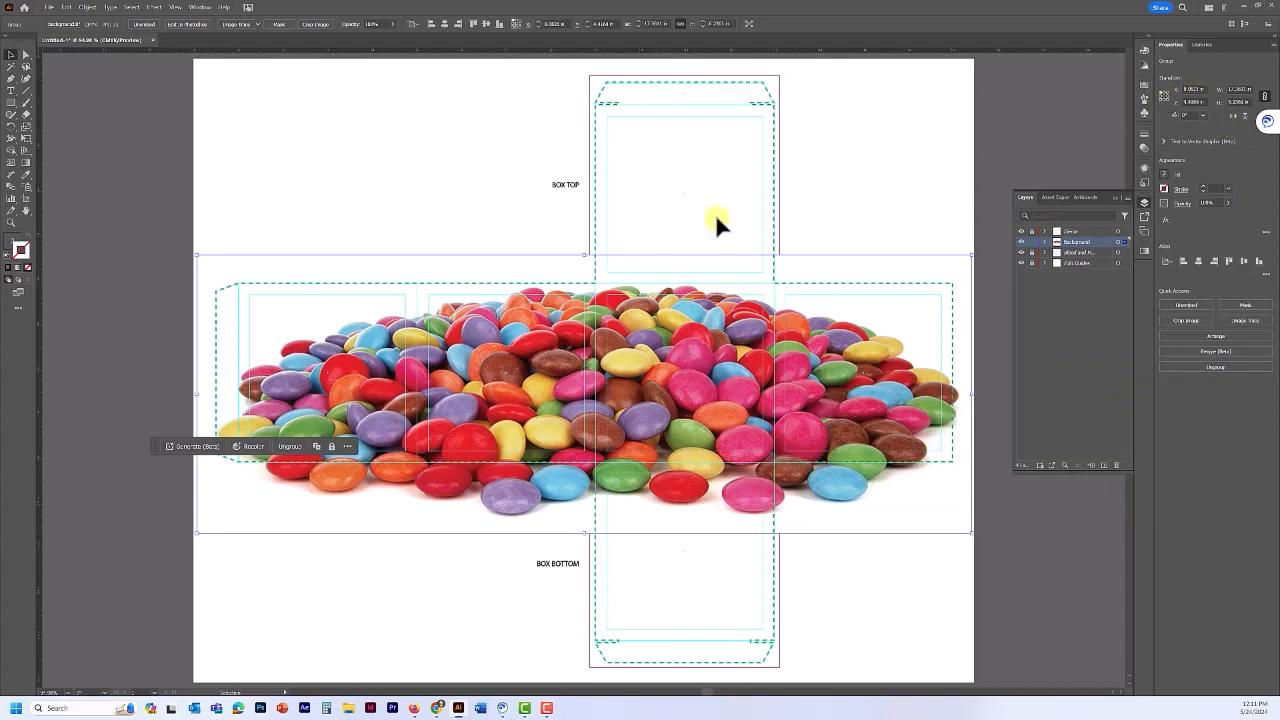
{"action": "left_click", "coordinate": [1198, 90]}
{"action": "type", "text": "0"}
{"action": "key", "text": "Return"}
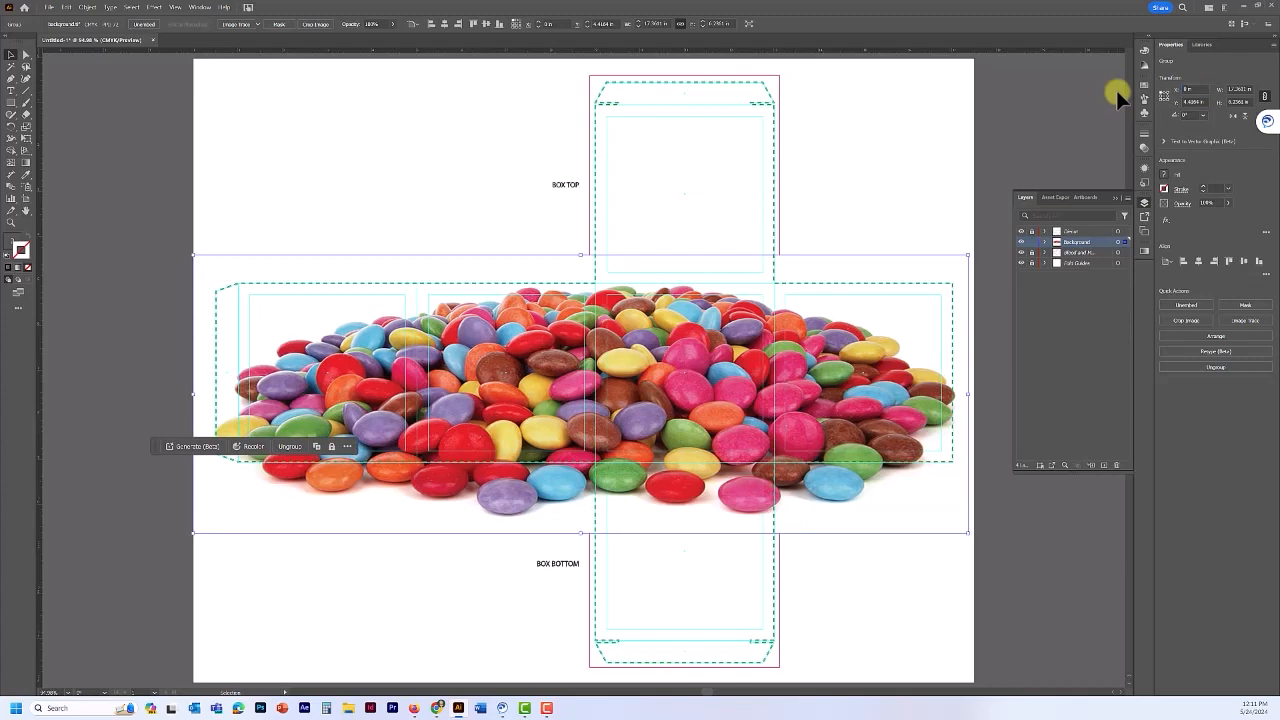
{"action": "left_click", "coordinate": [1199, 102]}
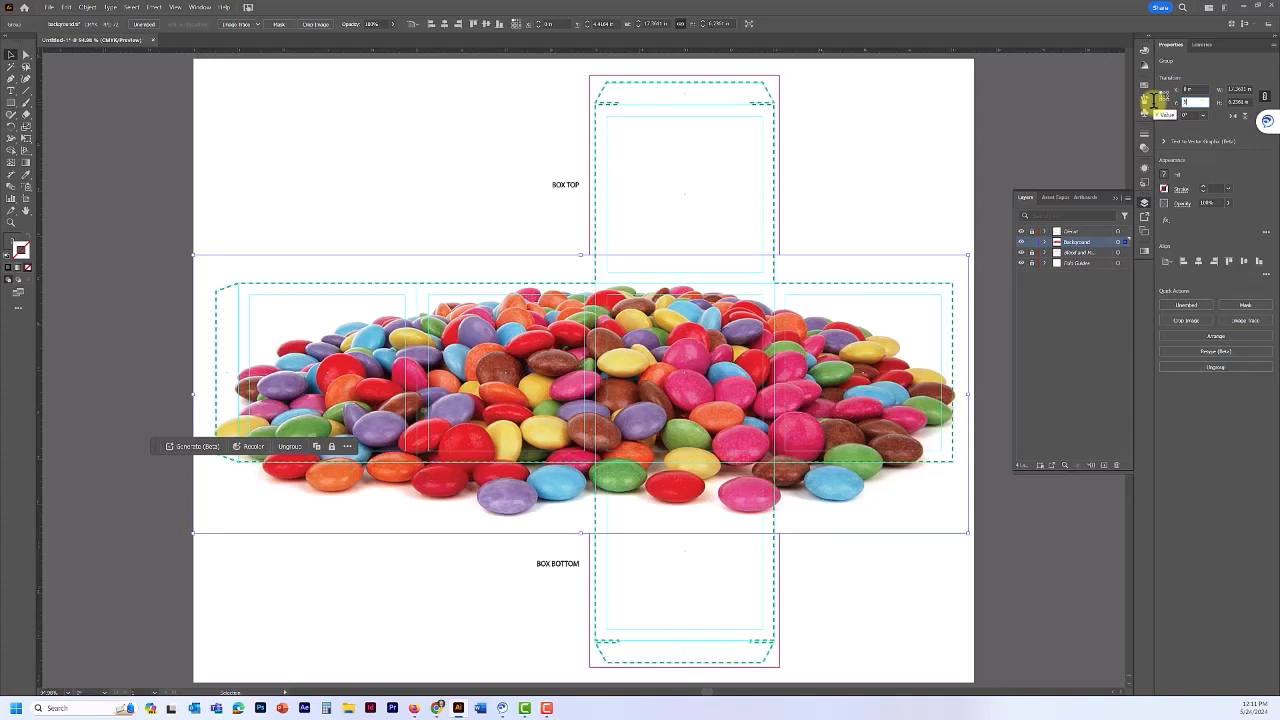
{"action": "key", "text": "Return"}
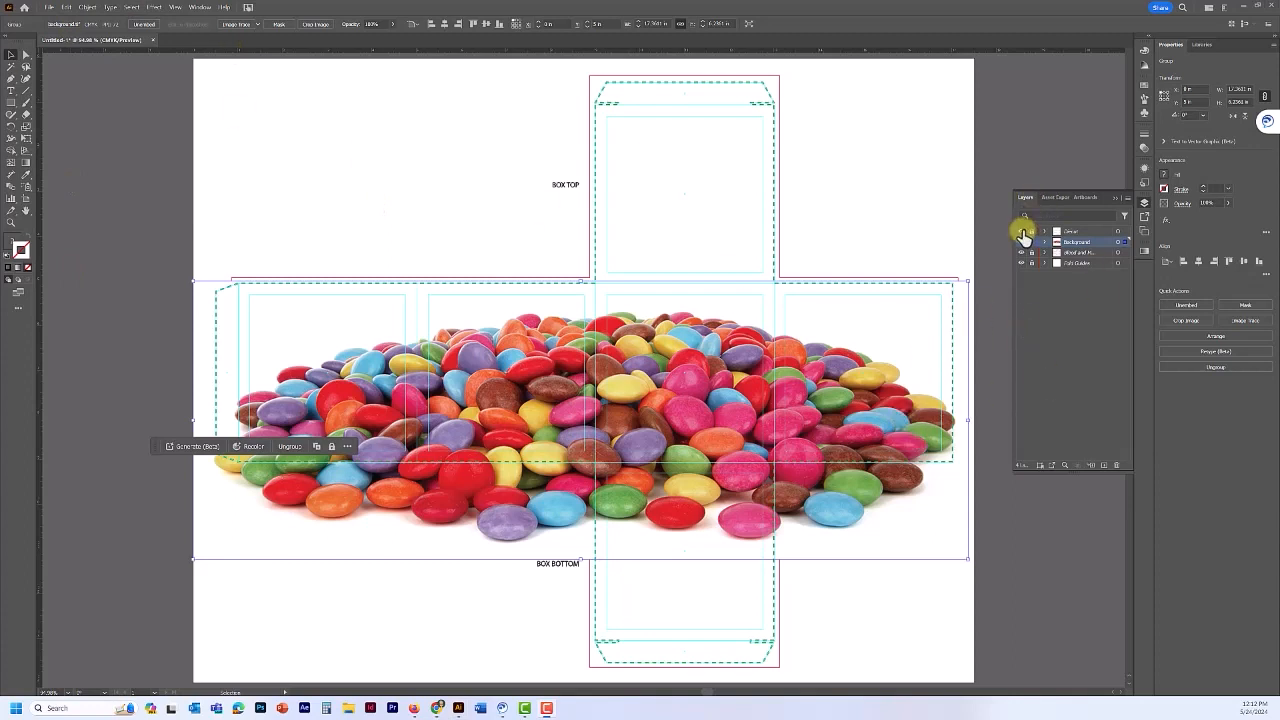
- Hide the die-cut, labels and Cut Guides layers, then Image Trace the candy photo
{"action": "left_click", "coordinate": [1021, 231]}
{"action": "left_click", "coordinate": [1021, 253]}
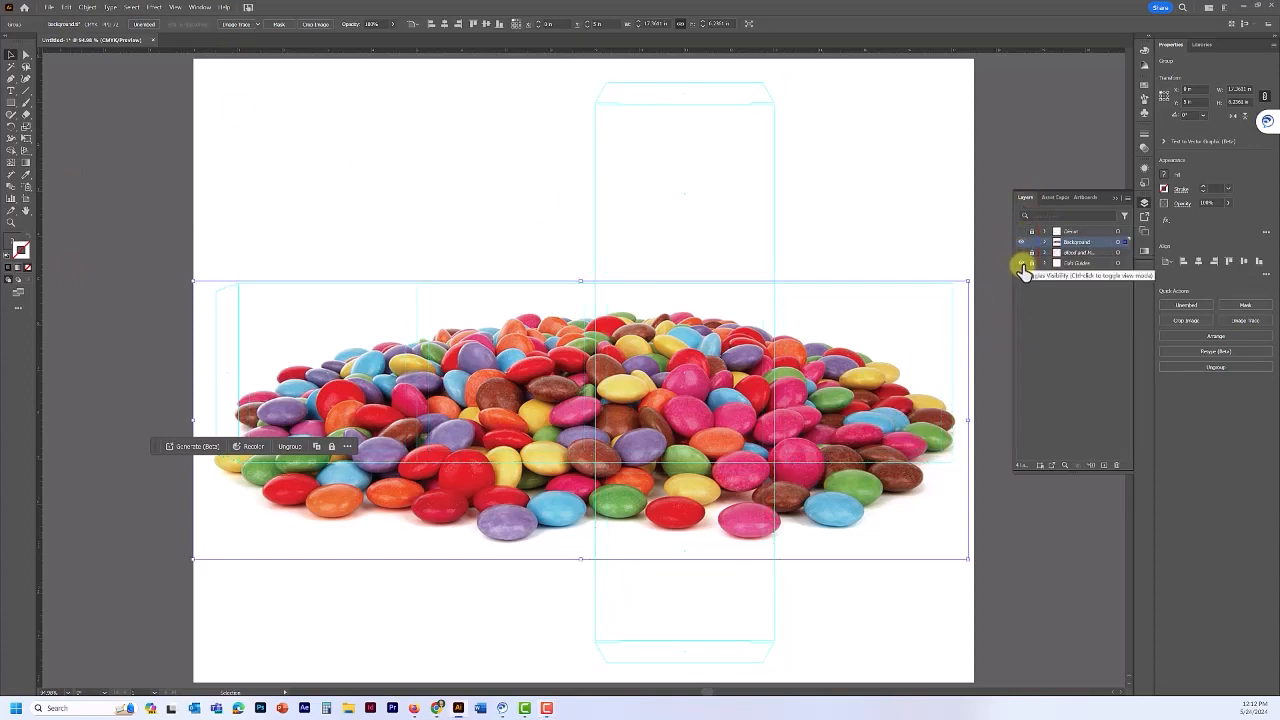
{"action": "left_click", "coordinate": [1021, 263]}
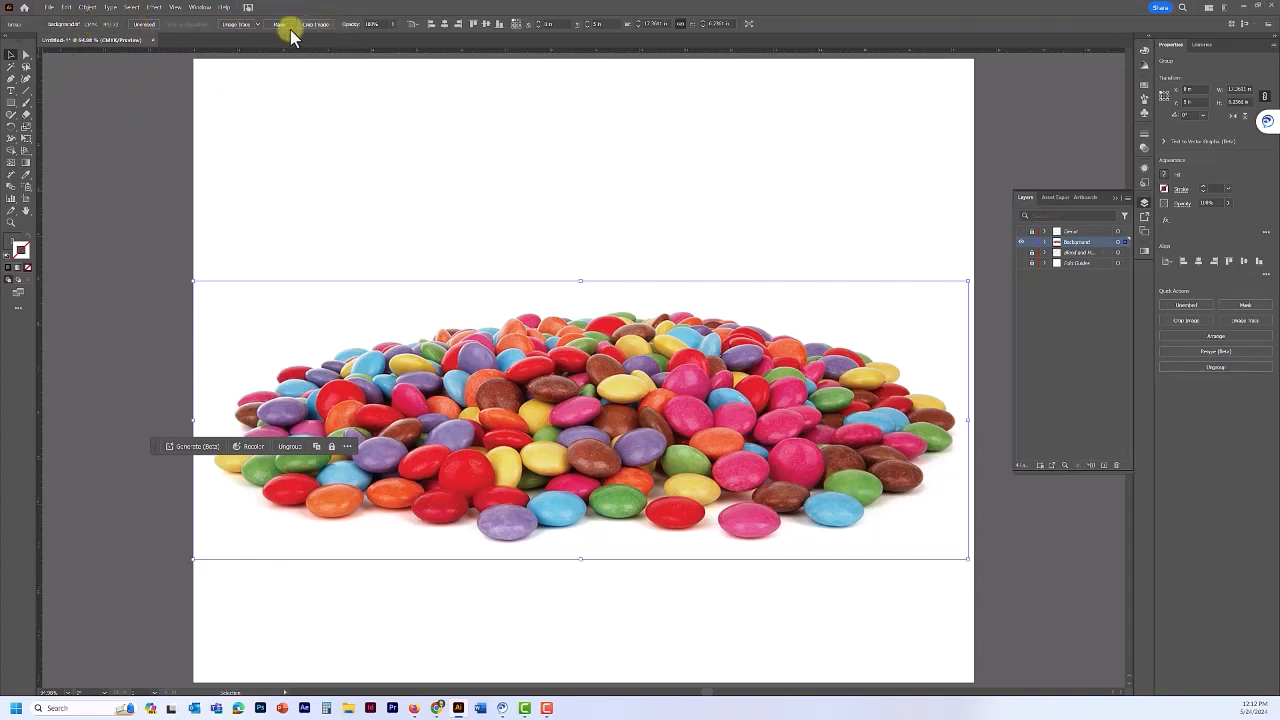
{"action": "left_click", "coordinate": [236, 26]}
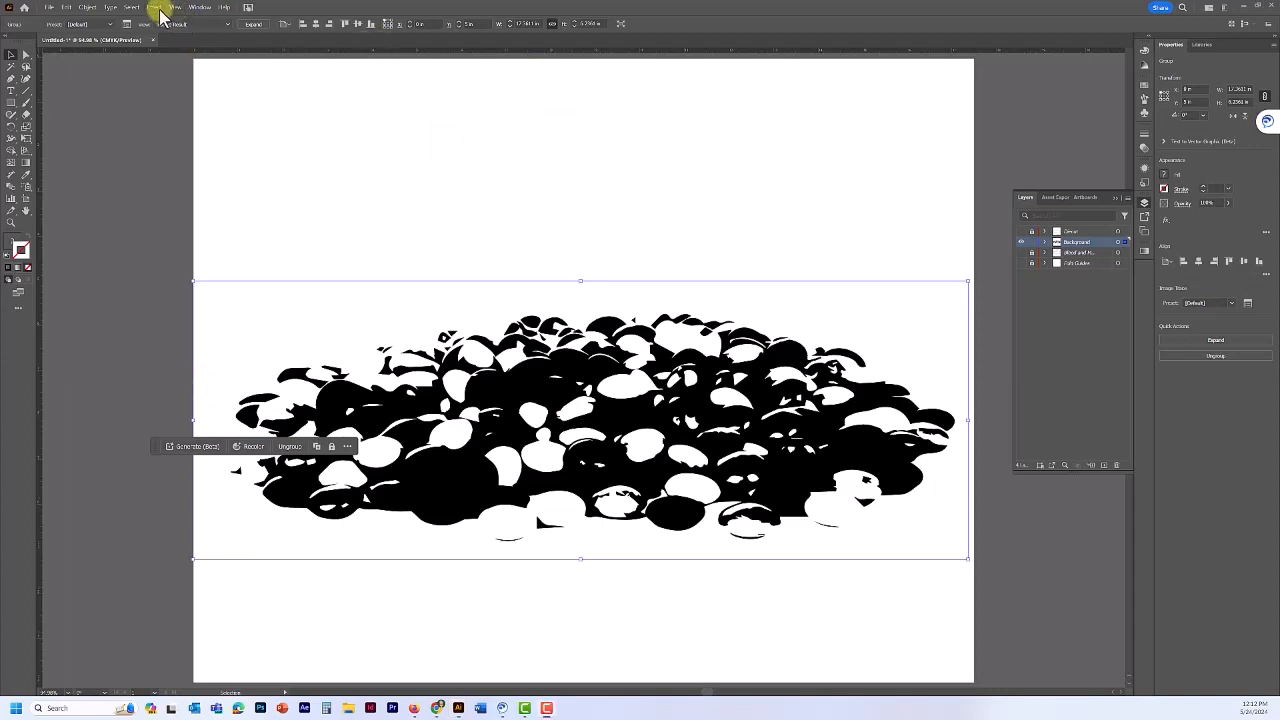
- Open the Image Trace panel and move it beside the artwork
{"action": "left_click", "coordinate": [200, 7]}
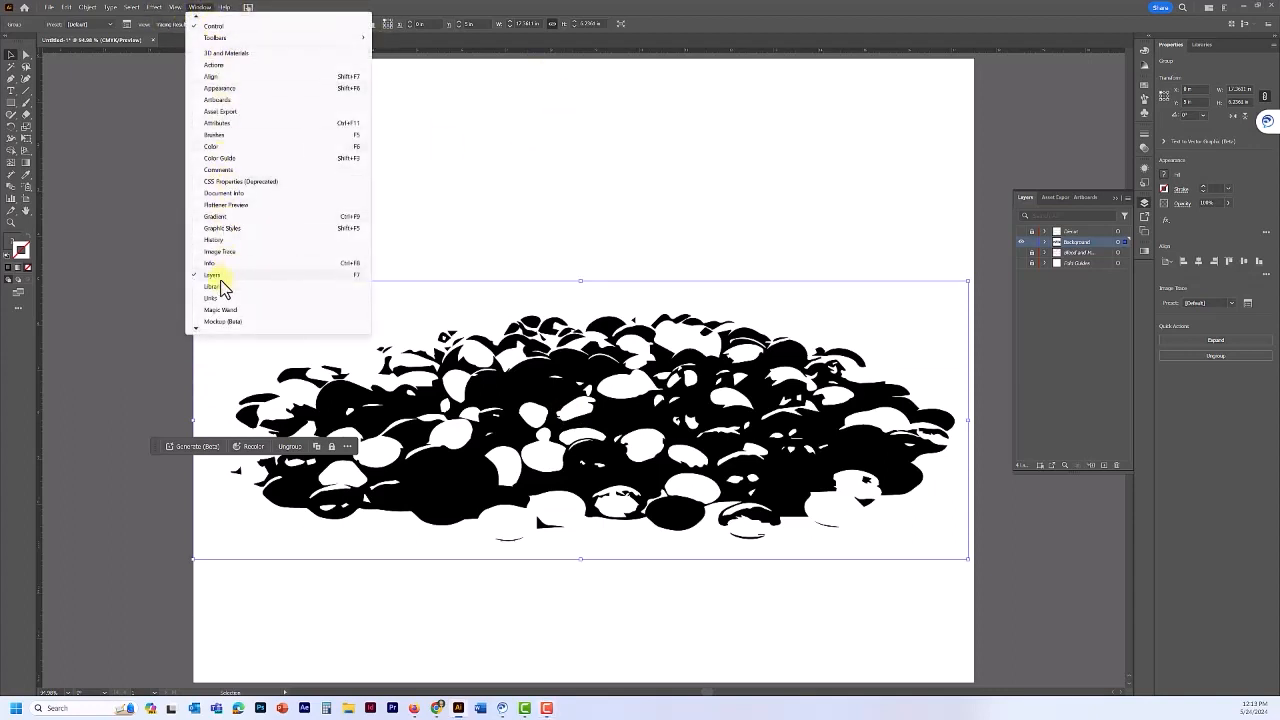
{"action": "mouse_move", "coordinate": [195, 325]}
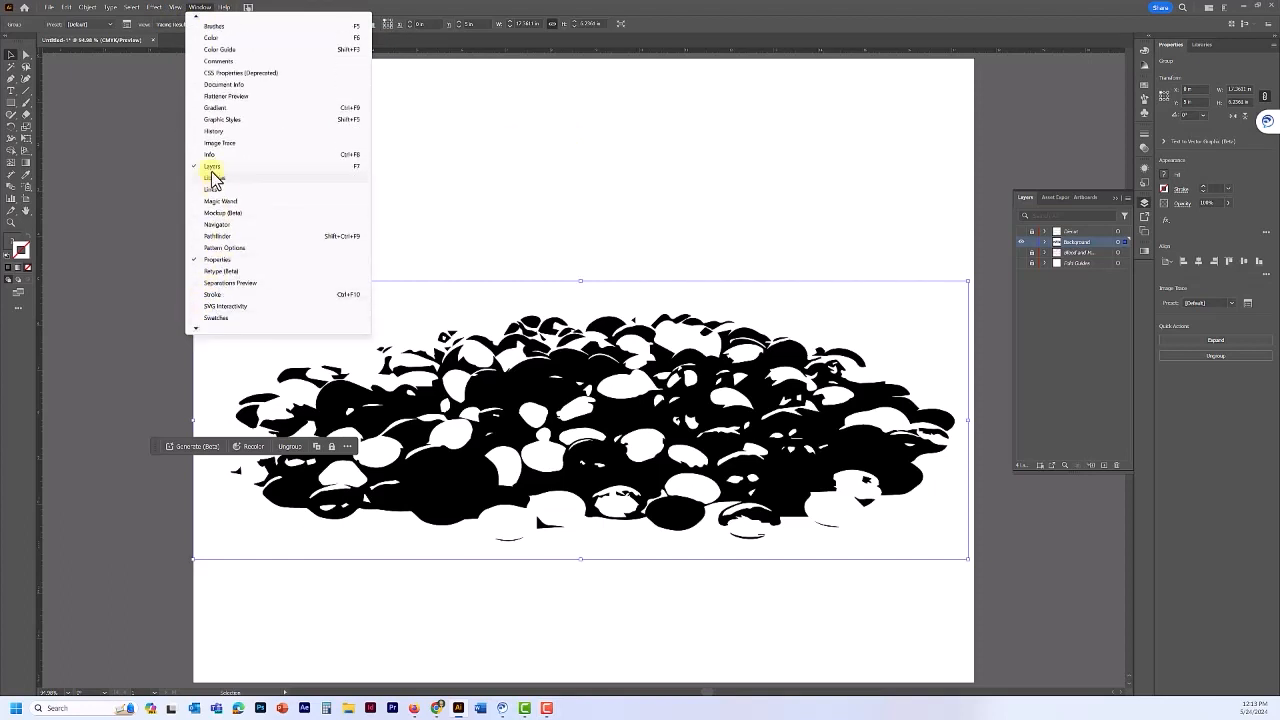
{"action": "left_click", "coordinate": [367, 8]}
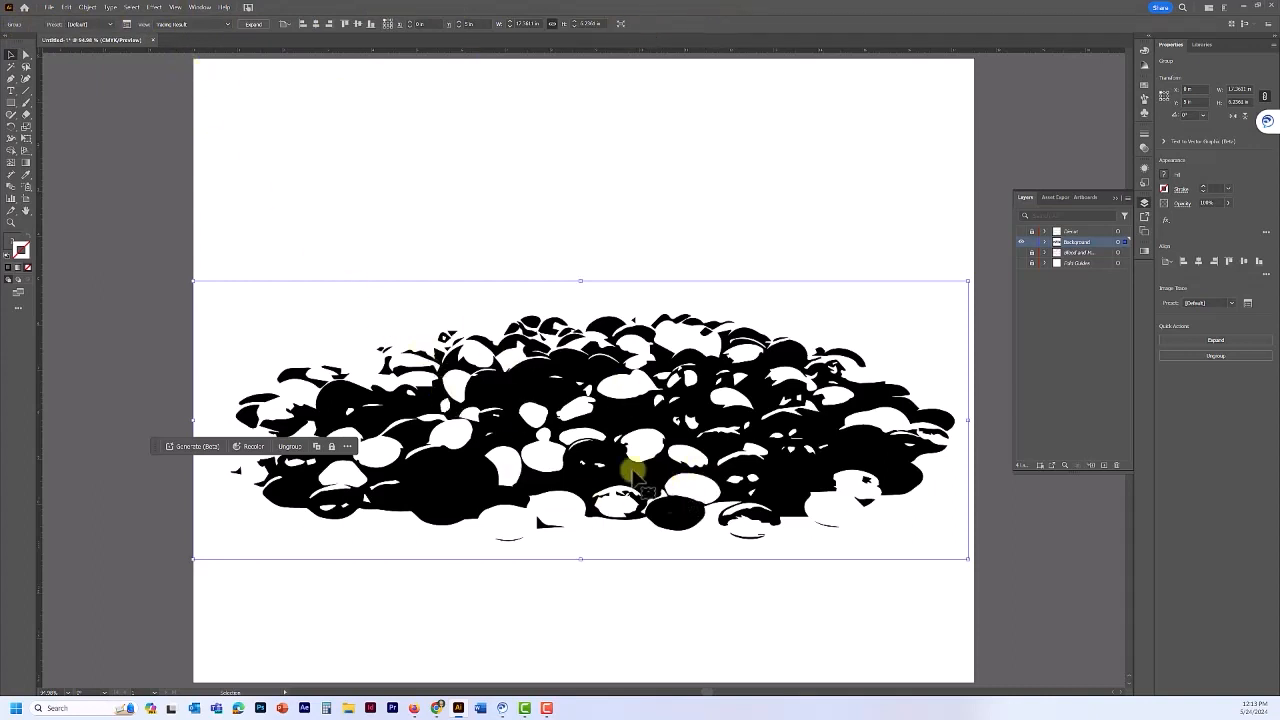
{"action": "left_click", "coordinate": [127, 25]}
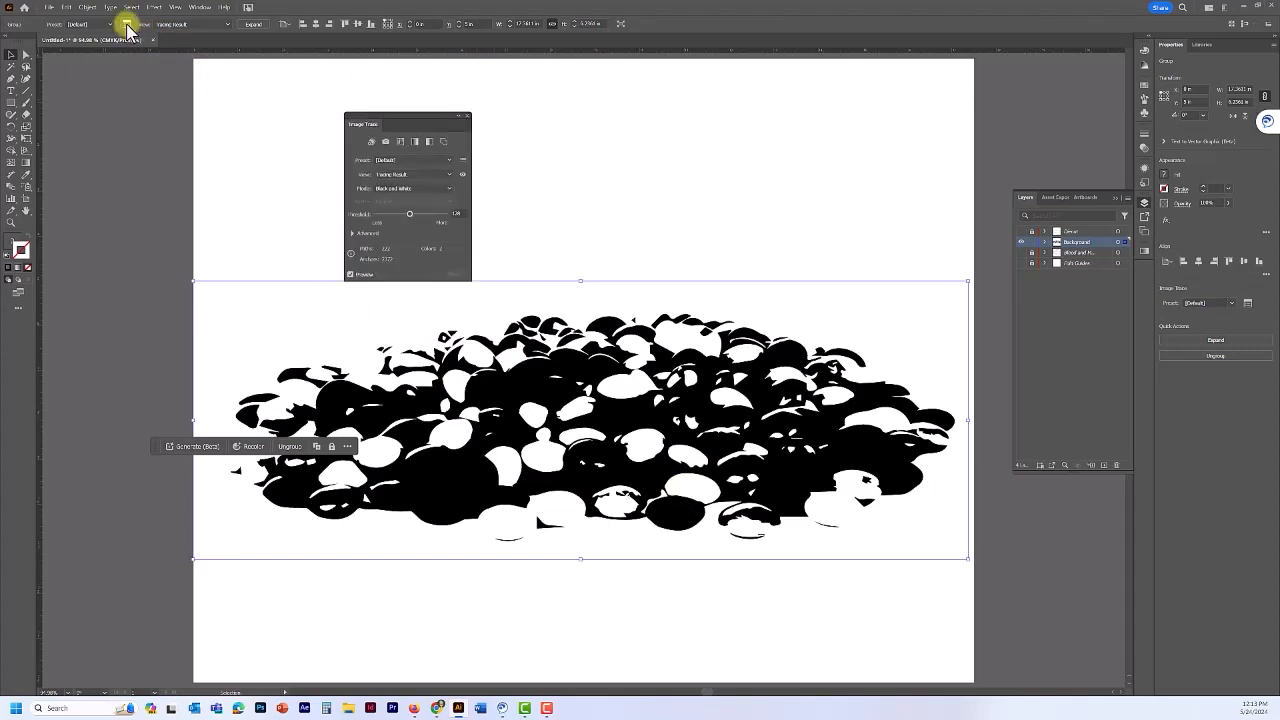
{"action": "left_click", "coordinate": [201, 8]}
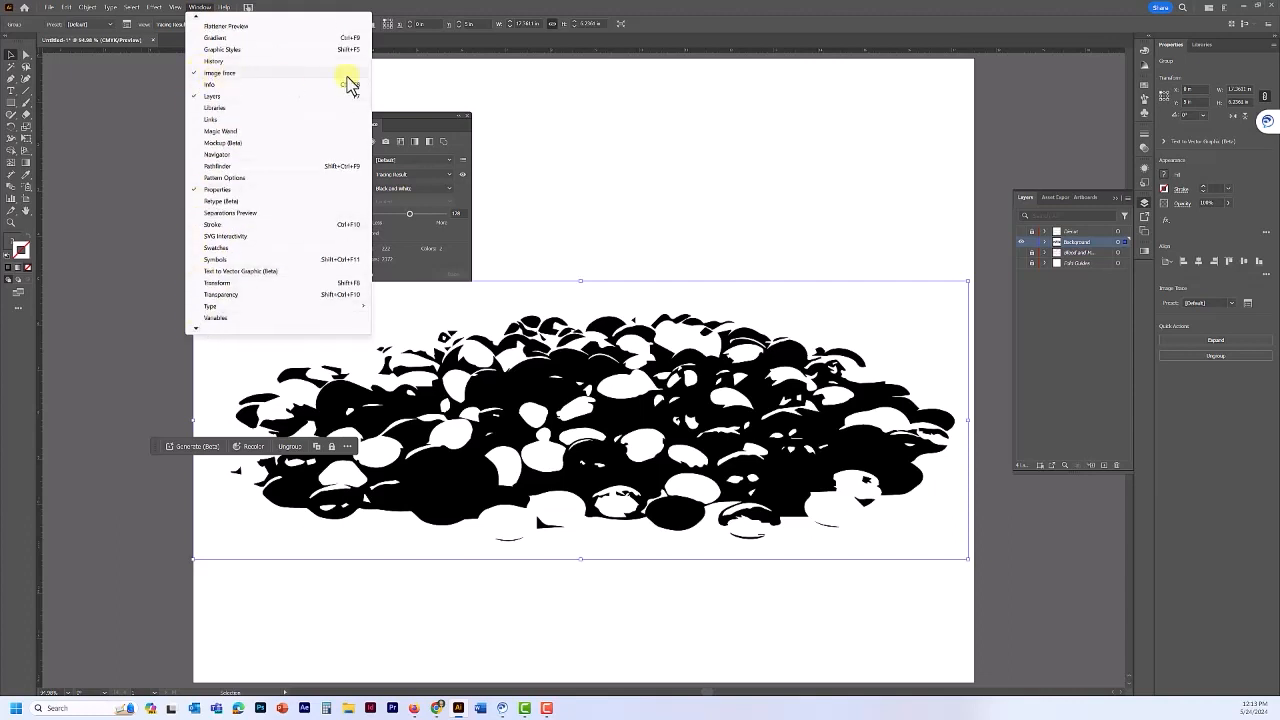
{"action": "left_click", "coordinate": [683, 18]}
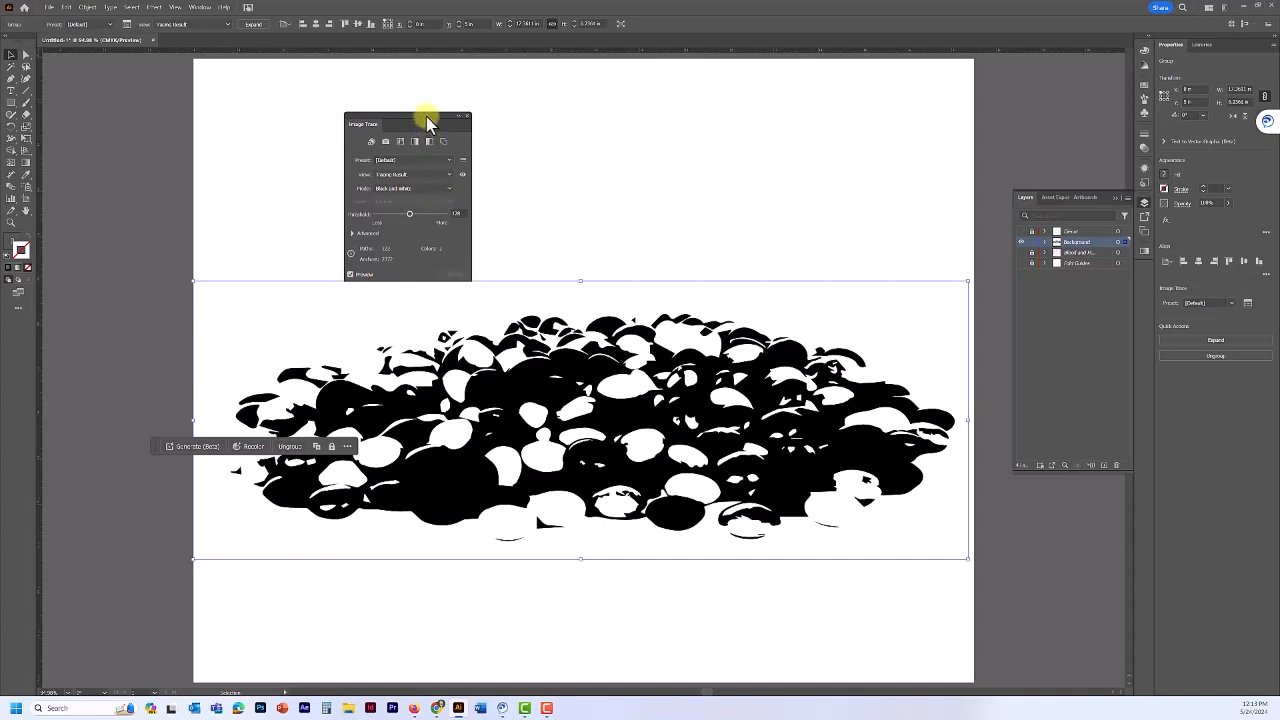
{"action": "left_click_drag", "start_coordinate": [427, 120], "coordinate": [239, 124]}
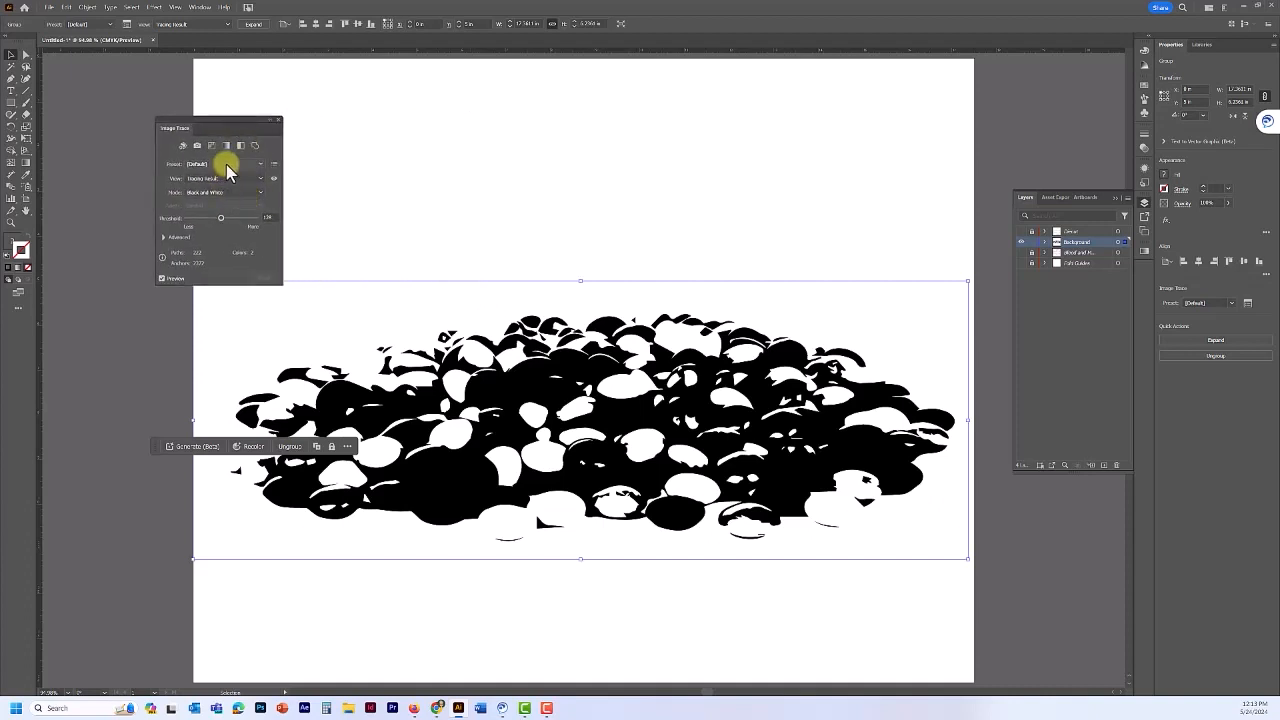
- Apply the Low Fidelity Photo preset with a Limited palette and turn Preview off
{"action": "left_click", "coordinate": [226, 164]}
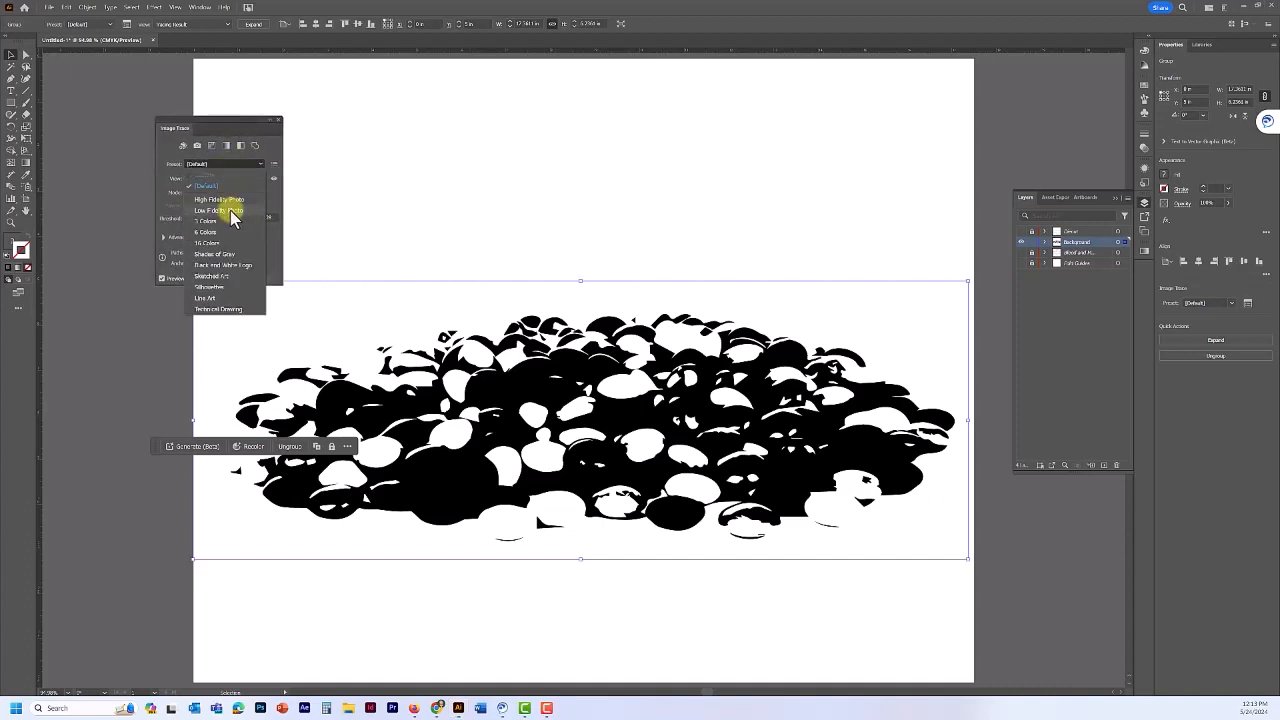
{"action": "left_click", "coordinate": [230, 211]}
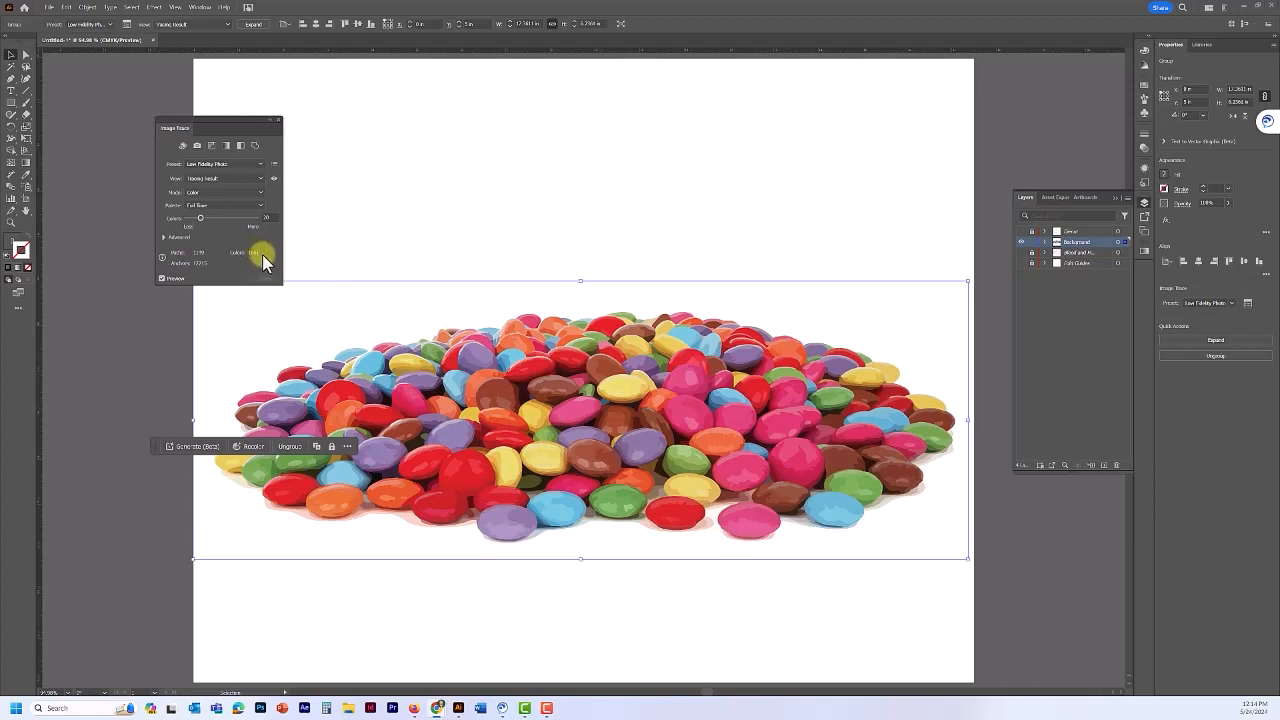
{"action": "left_click", "coordinate": [221, 206]}
{"action": "left_click", "coordinate": [221, 228]}
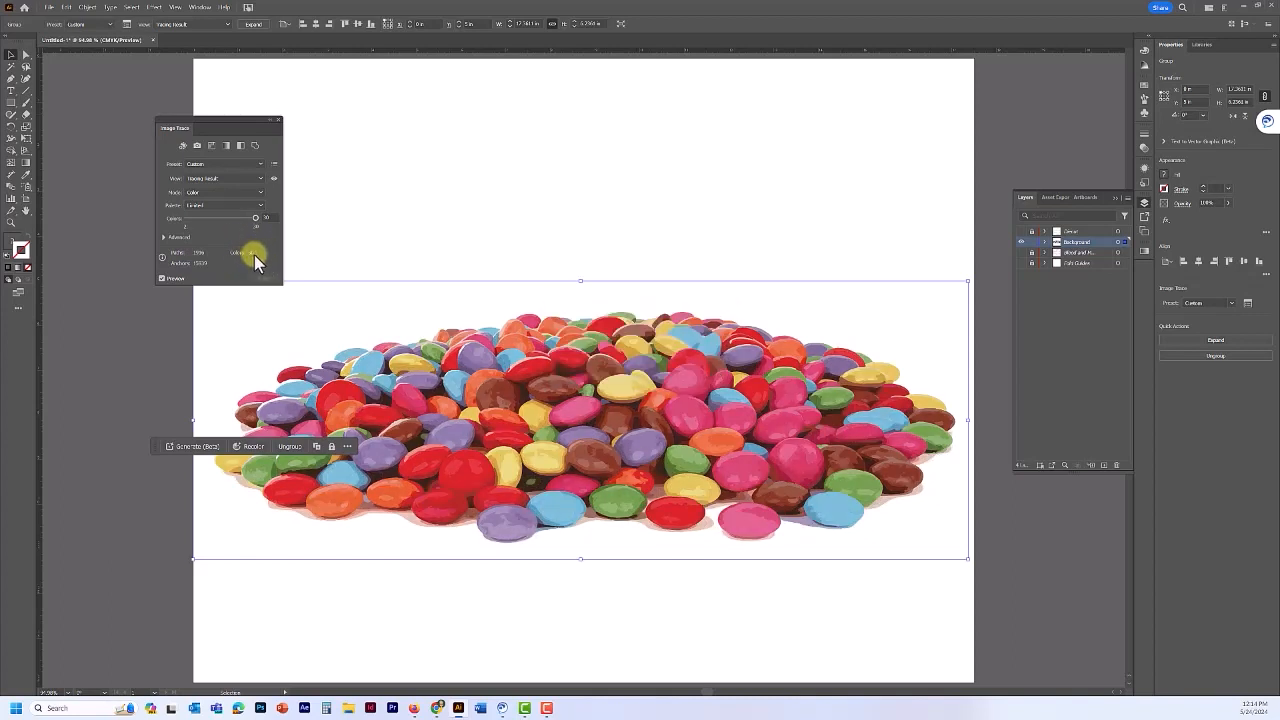
{"action": "left_click", "coordinate": [163, 279]}
- Set advanced trace options to Paths 75%, Corners 25%, Noise 5 px and move the task bar aside
{"action": "left_click", "coordinate": [165, 238]}
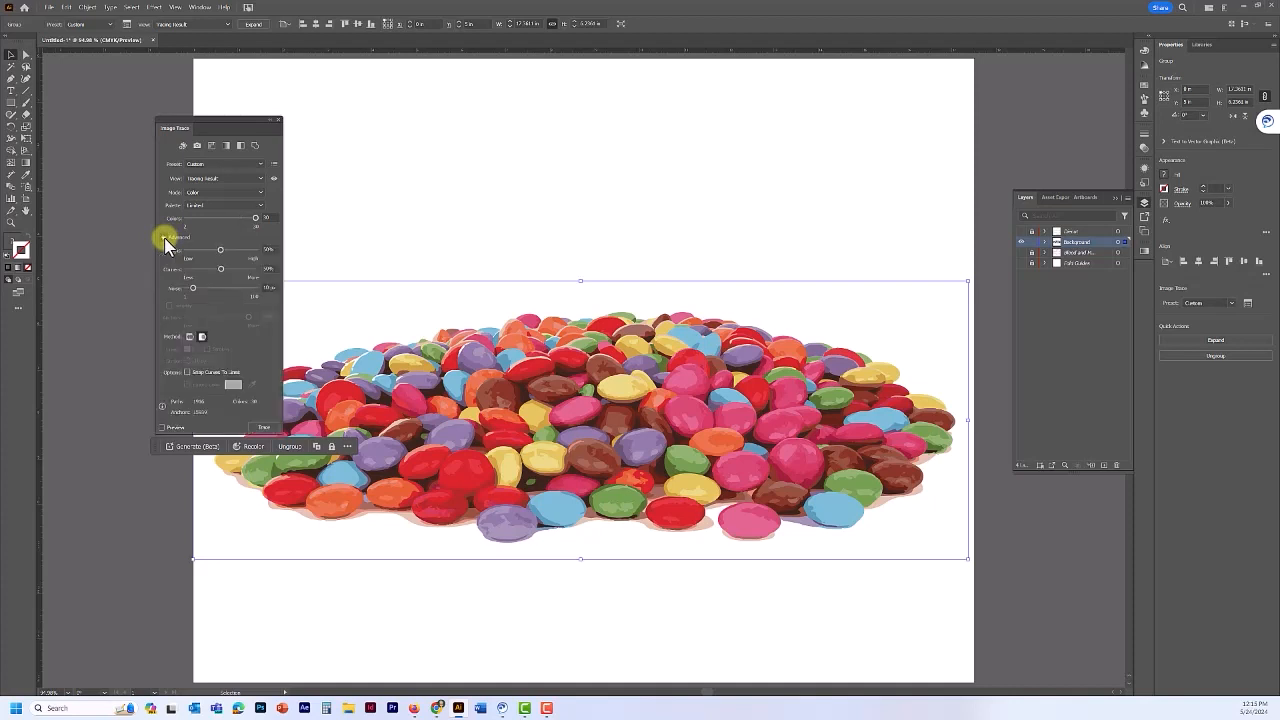
{"action": "left_click", "coordinate": [268, 249]}
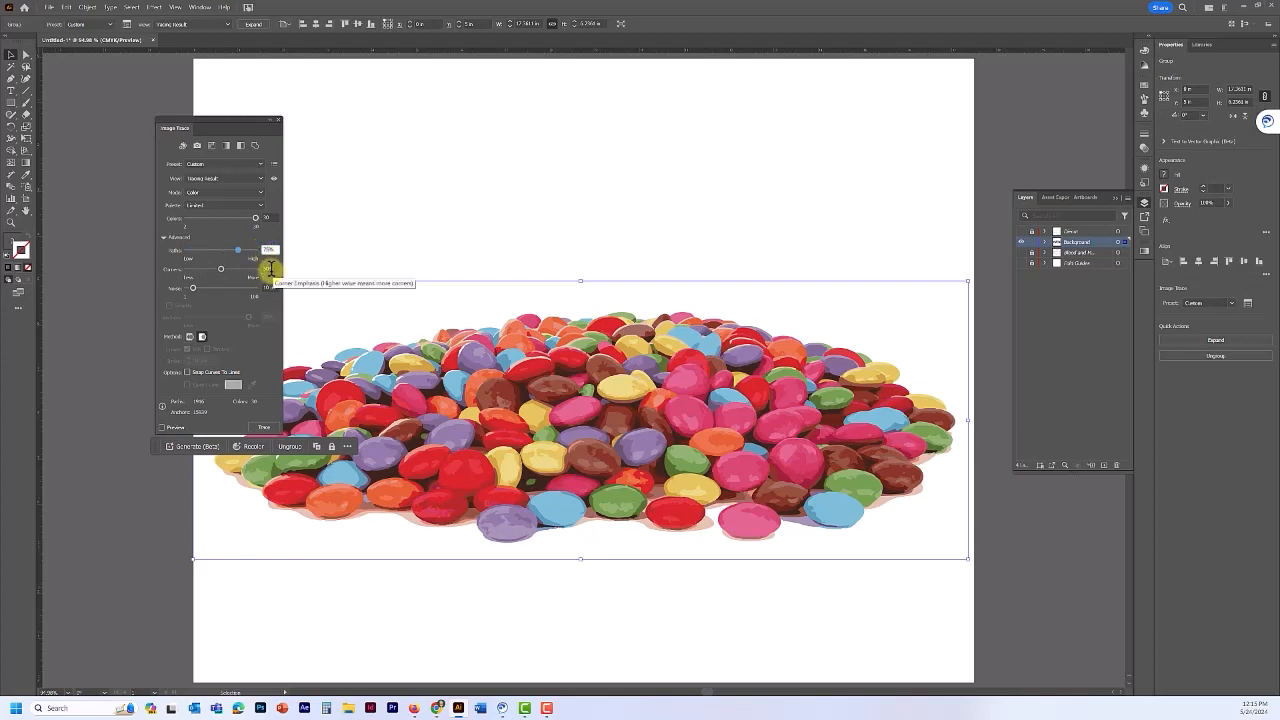
{"action": "left_click", "coordinate": [268, 268]}
{"action": "left_click_drag", "start_coordinate": [269, 268], "coordinate": [257, 270]}
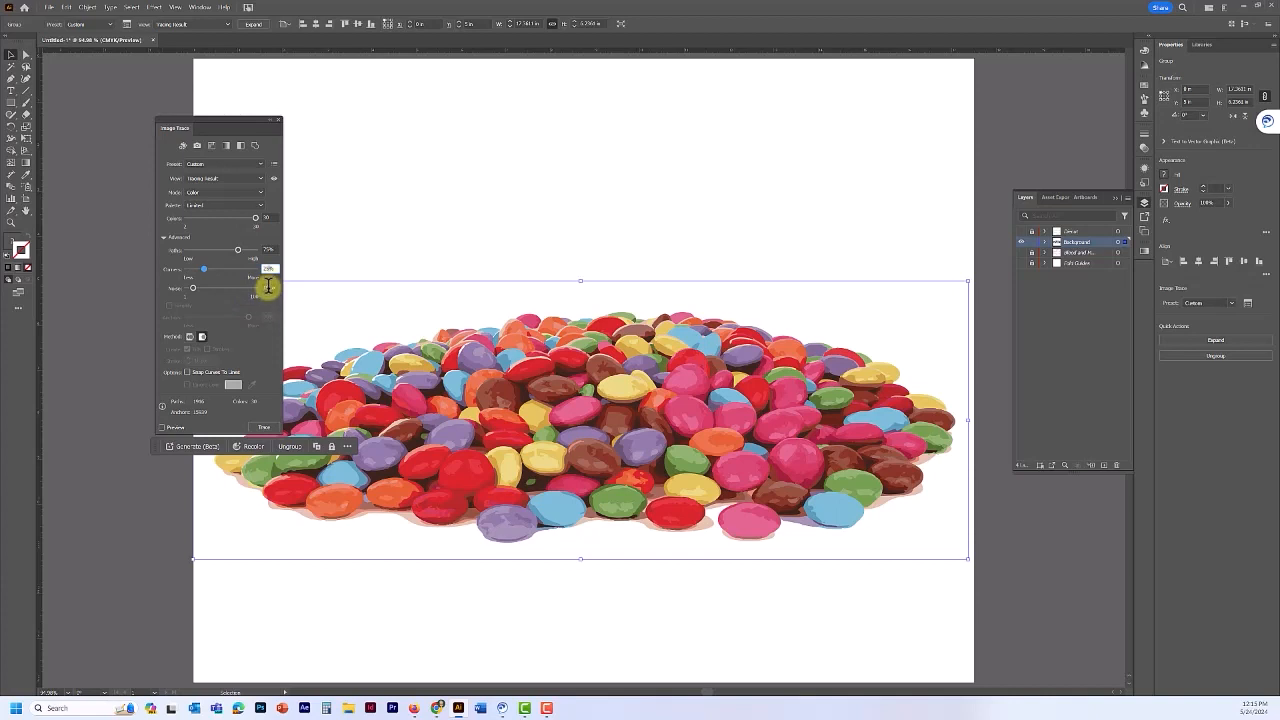
{"action": "left_click", "coordinate": [268, 287]}
{"action": "left_click_drag", "start_coordinate": [269, 287], "coordinate": [253, 285]}
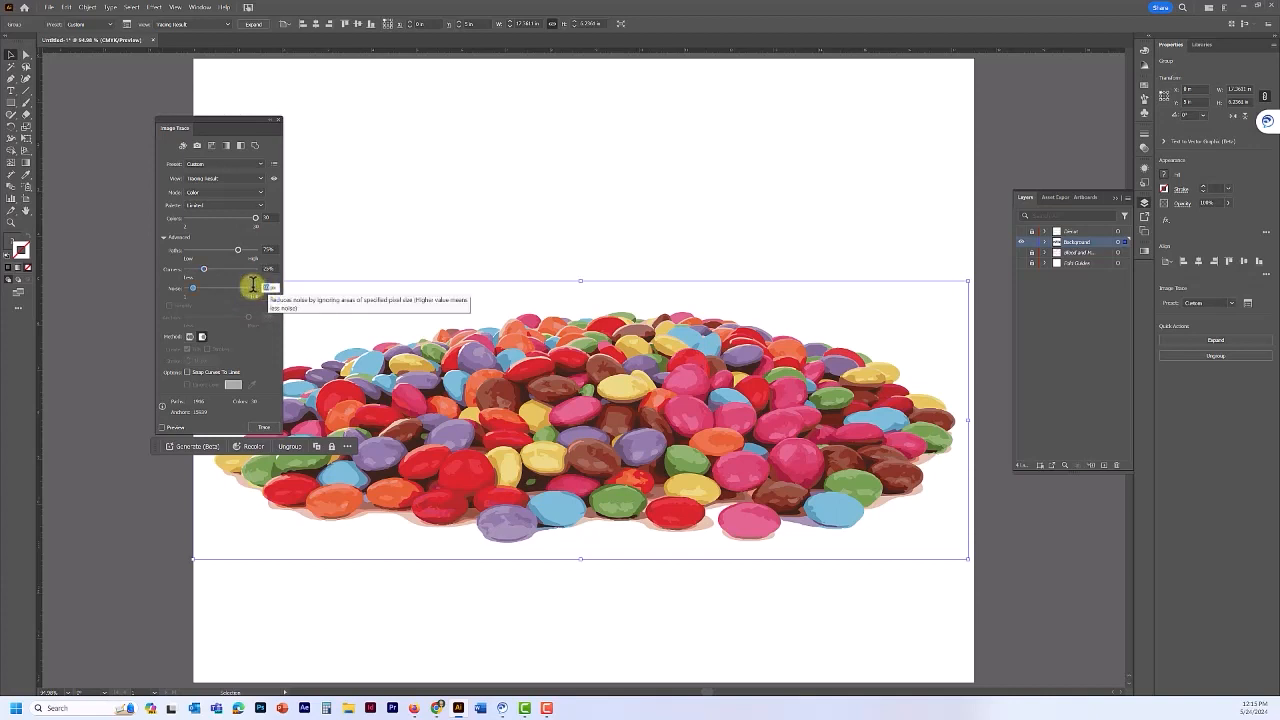
{"action": "type", "text": "5"}
{"action": "key", "text": "Return"}
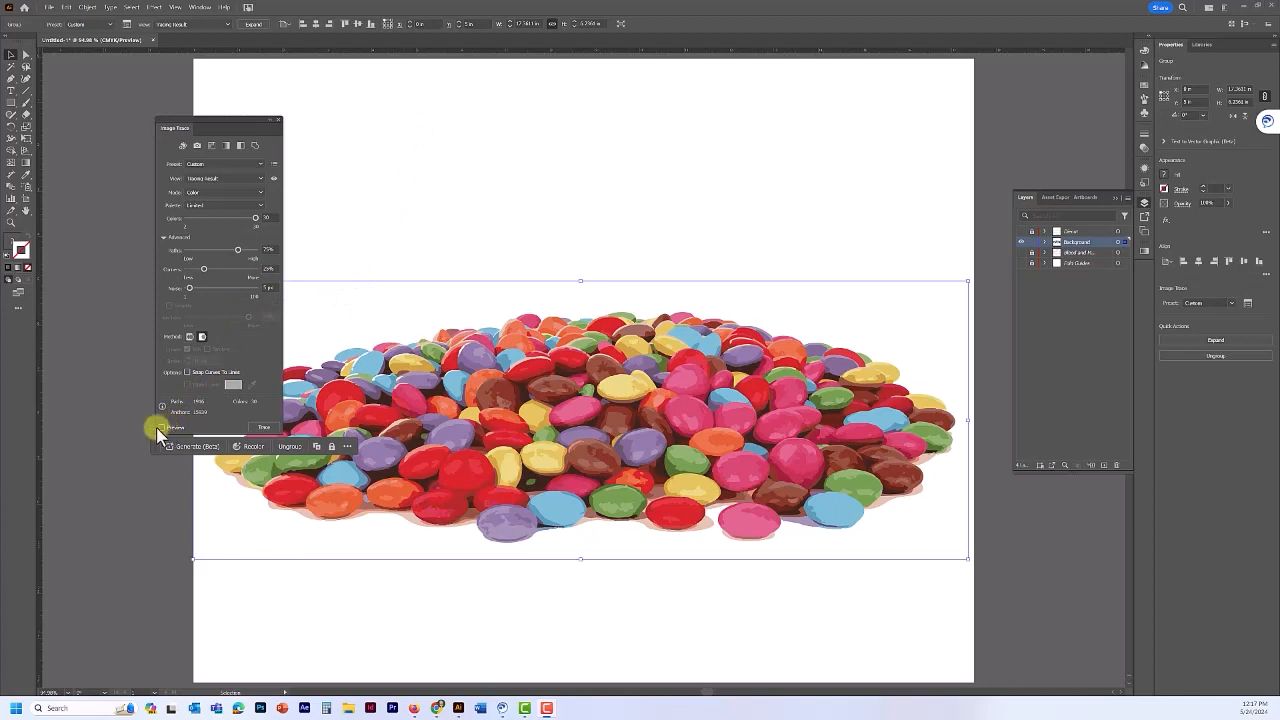
{"action": "left_click", "coordinate": [156, 449]}
{"action": "mouse_move", "coordinate": [155, 452]}
{"action": "left_mouse_down"}
{"action": "mouse_move", "coordinate": [214, 574]}
{"action": "mouse_move", "coordinate": [757, 643]}
{"action": "mouse_move", "coordinate": [800, 622]}
{"action": "left_mouse_up"}
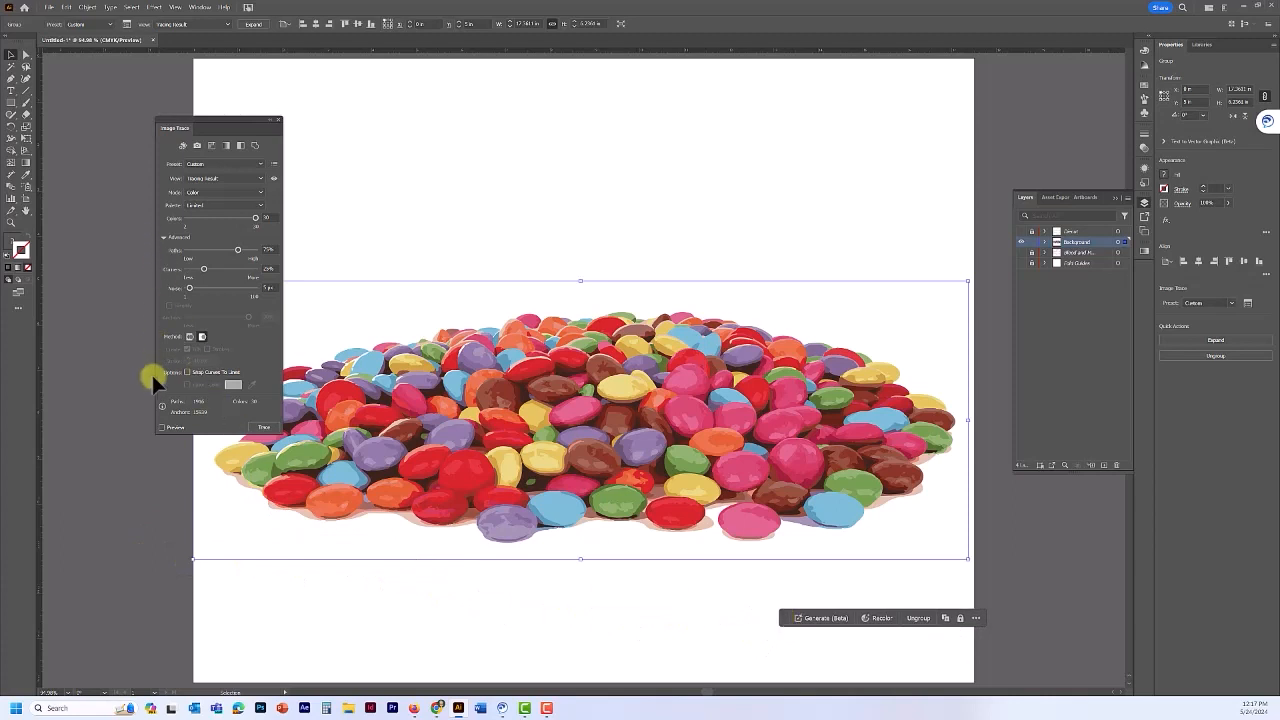
- Re-enable Preview and compare Tracing Result with Outlines and Source Image, ending on Tracing Result
{"action": "left_click", "coordinate": [162, 428]}
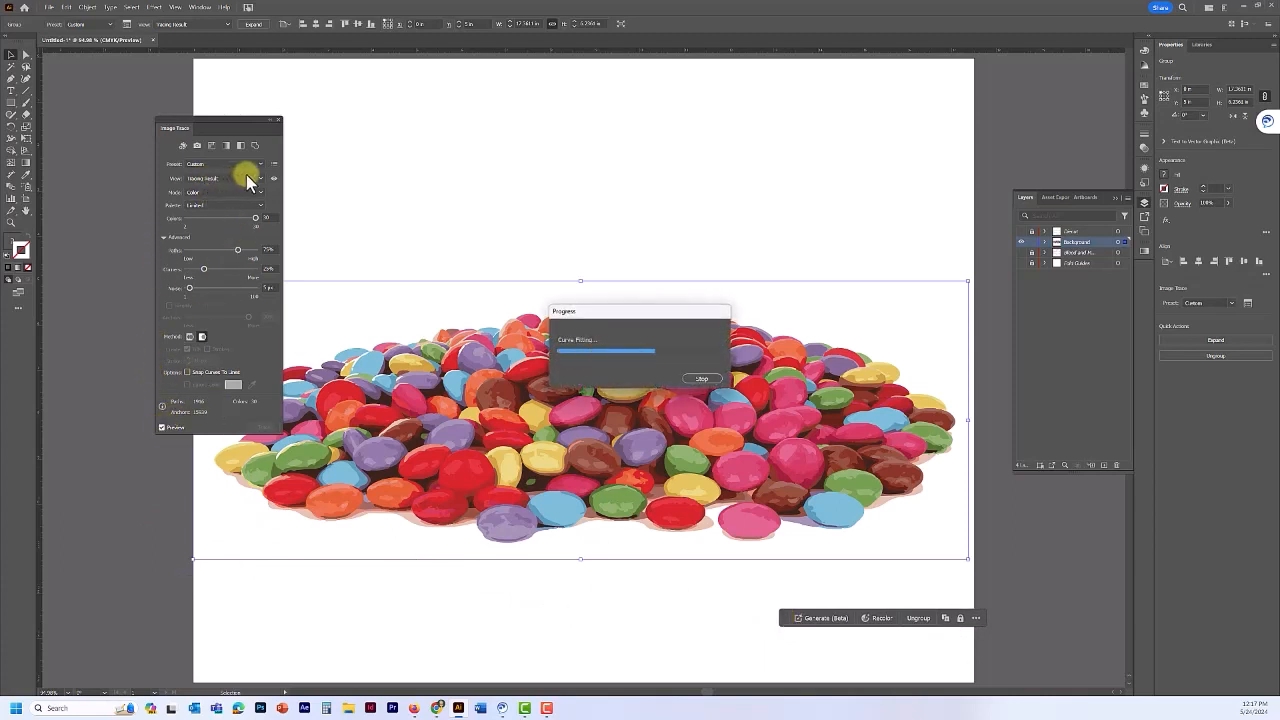
{"action": "left_click", "coordinate": [257, 178]}
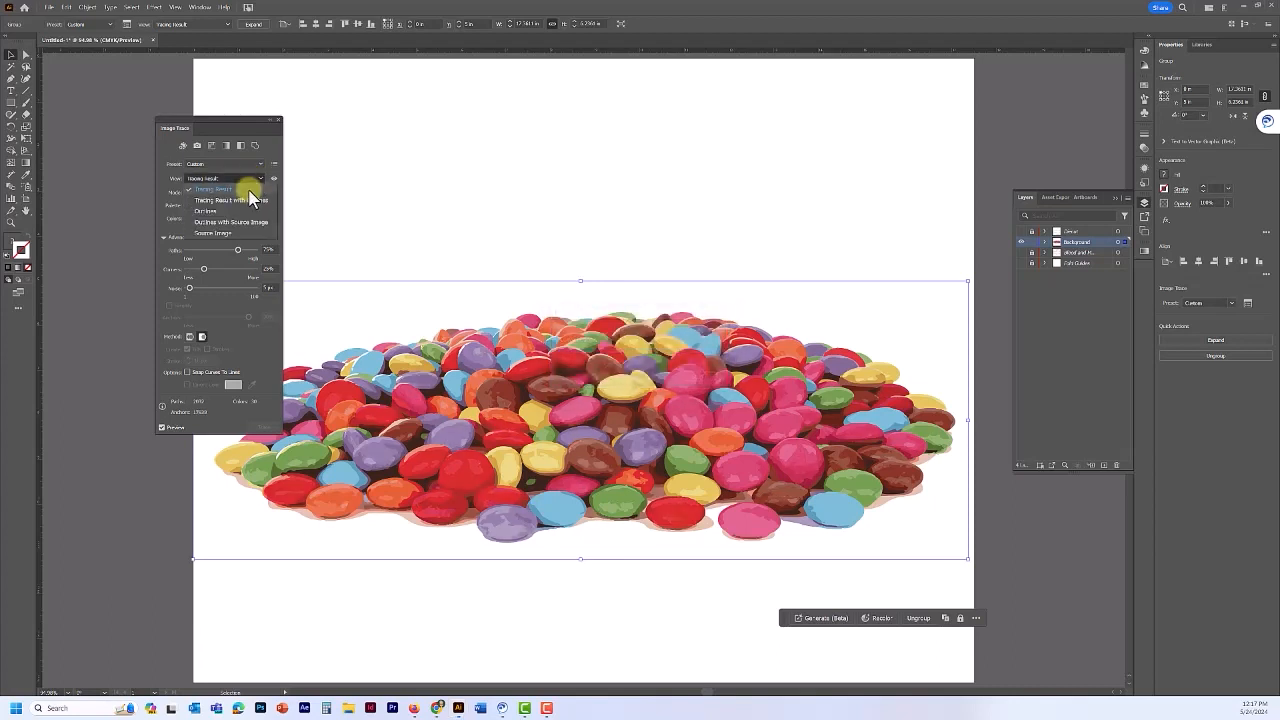
{"action": "left_click", "coordinate": [248, 201]}
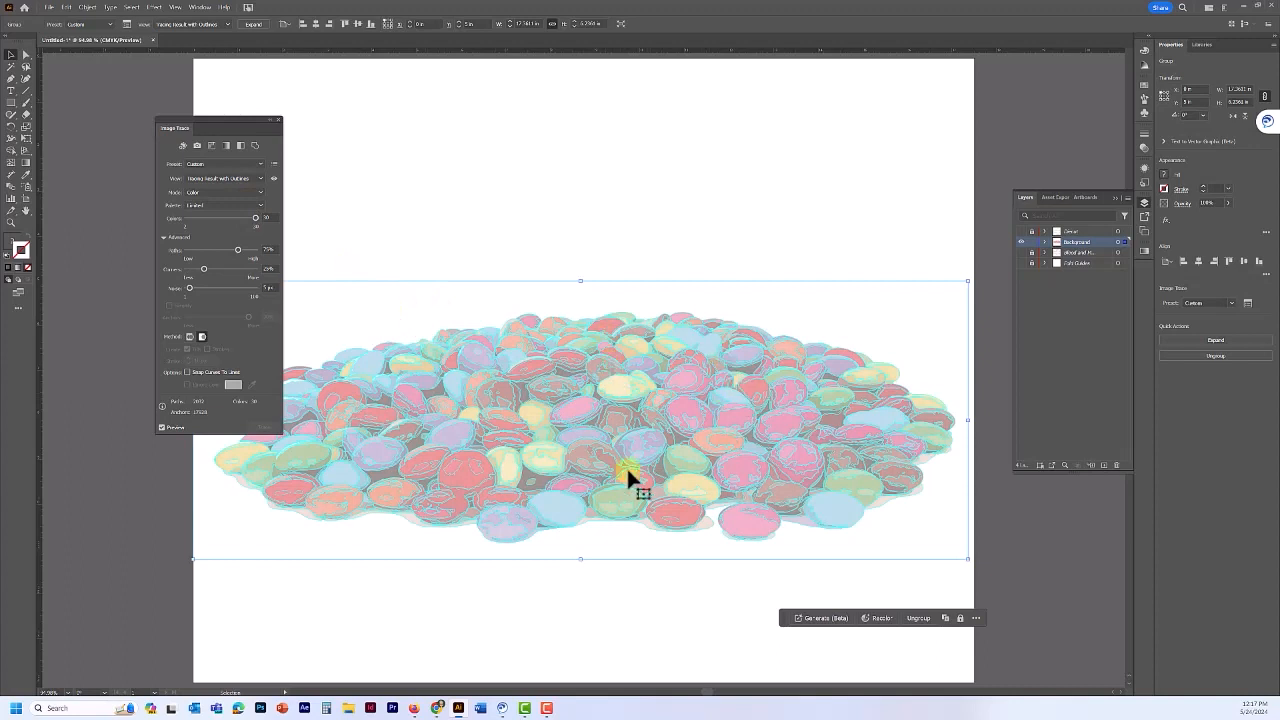
{"action": "left_click", "coordinate": [235, 178]}
{"action": "left_click", "coordinate": [236, 190]}
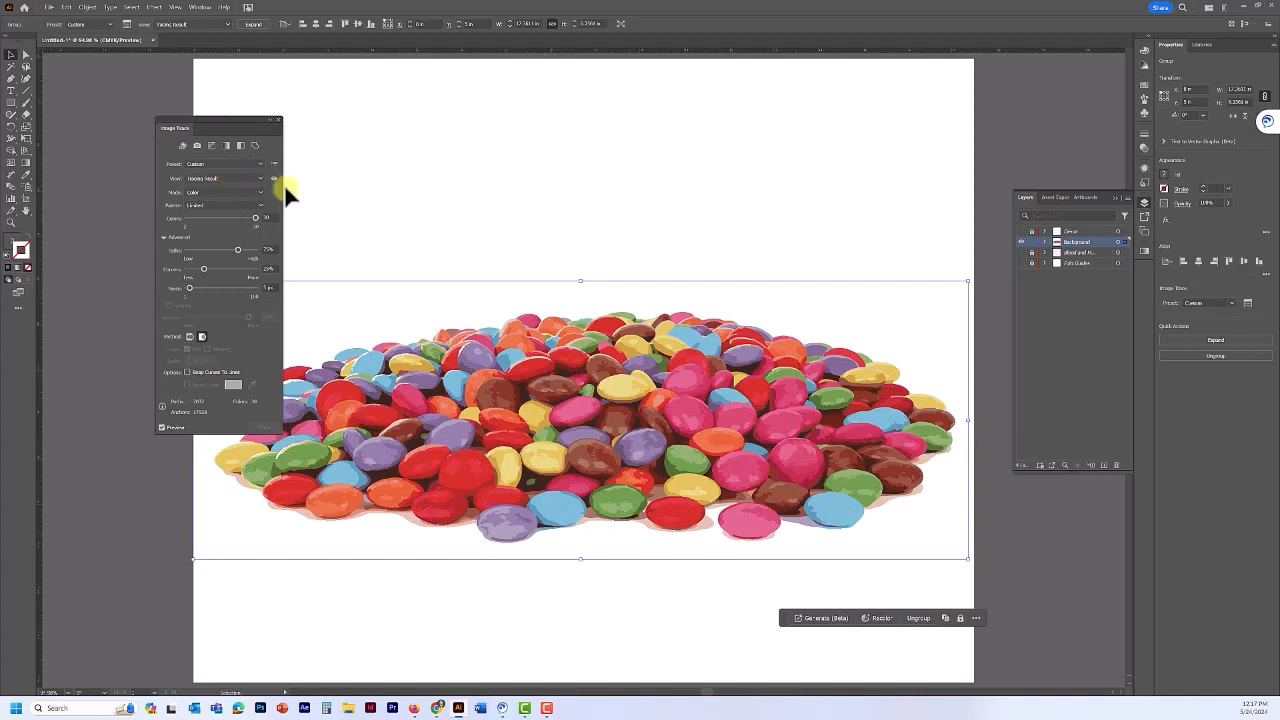
{"action": "left_click", "coordinate": [272, 180]}
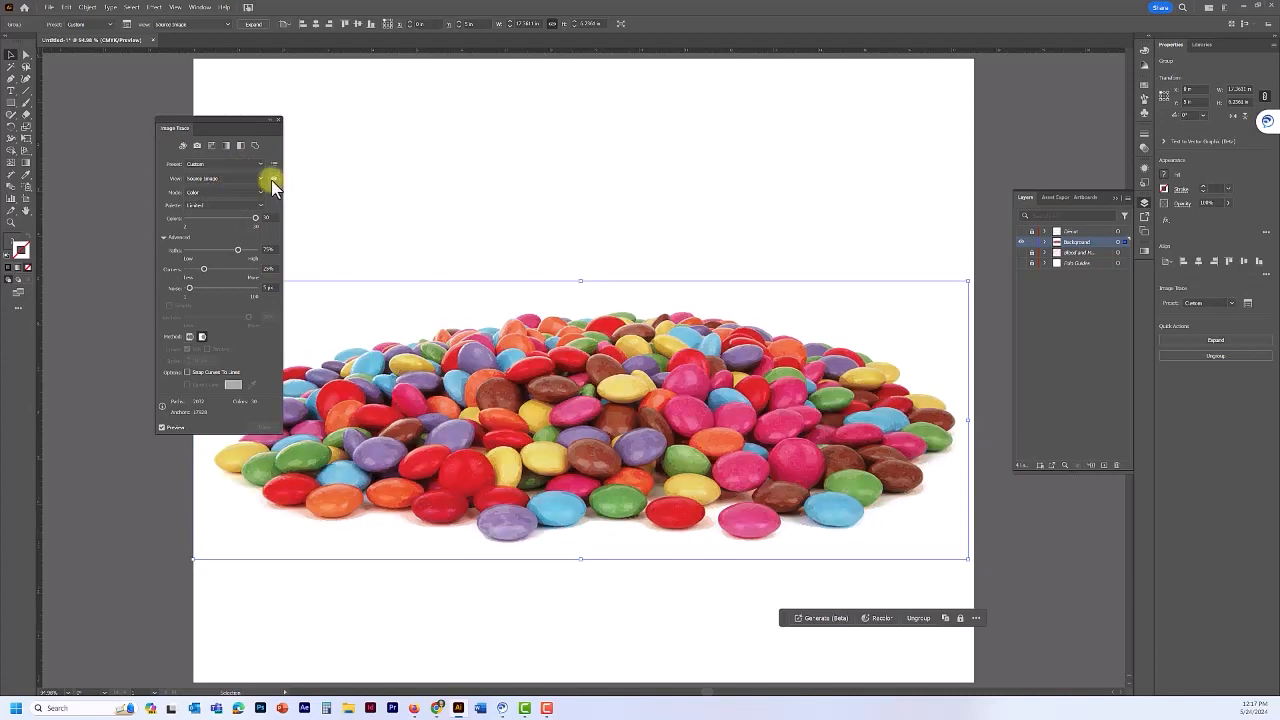
{"action": "left_click", "coordinate": [273, 181]}
{"action": "left_click", "coordinate": [273, 181]}
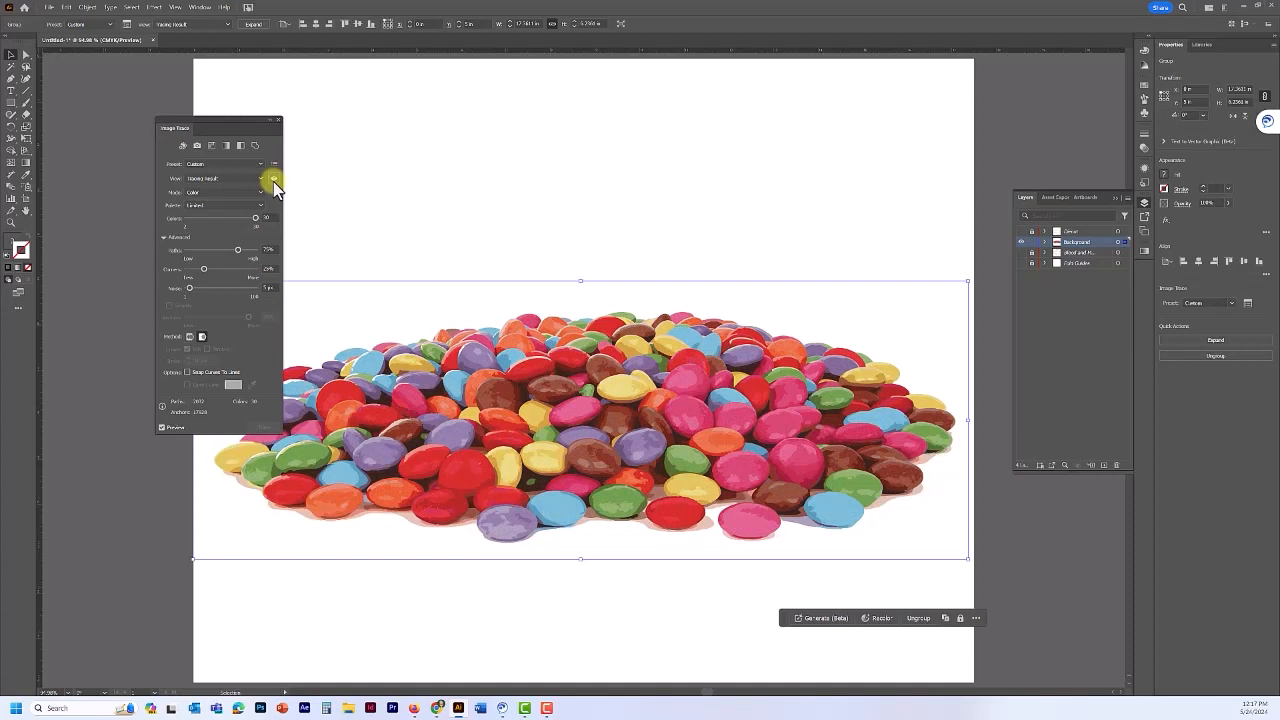
{"action": "left_click_drag", "start_coordinate": [273, 181], "coordinate": [273, 181]}
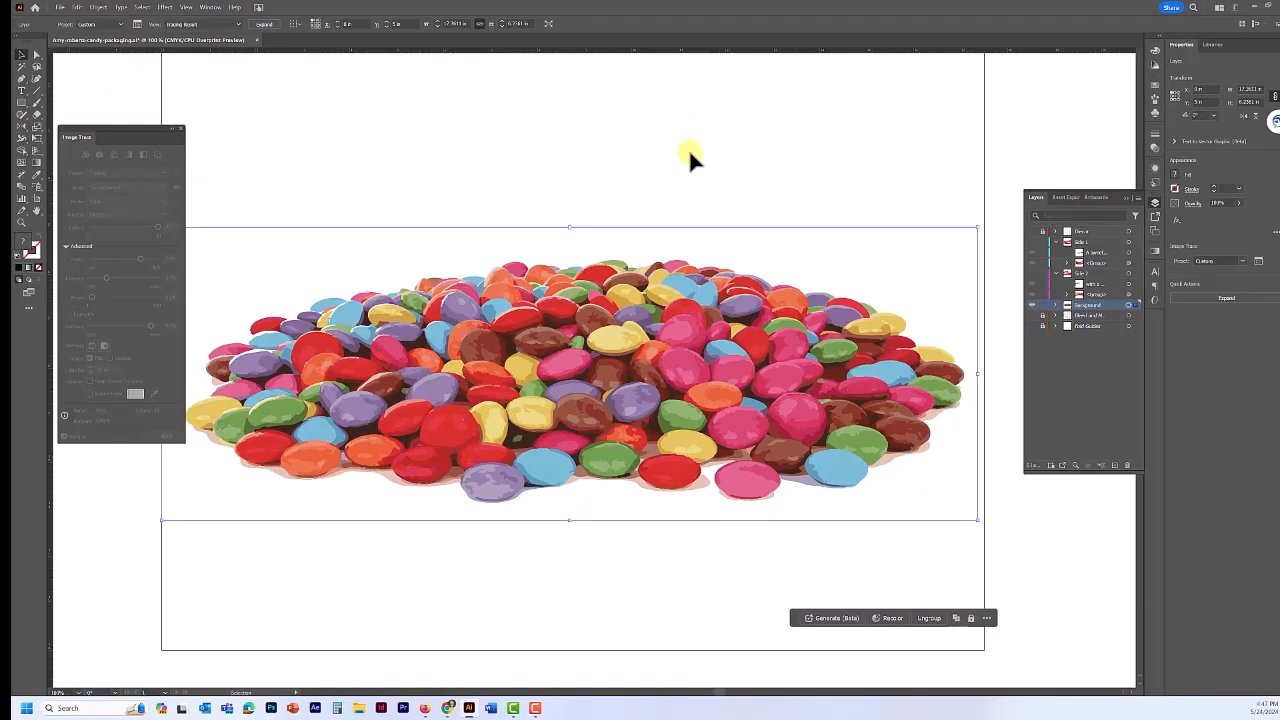
- Expand the candy trace into editable paths and return to the Selection tool
{"action": "left_click", "coordinate": [262, 26]}
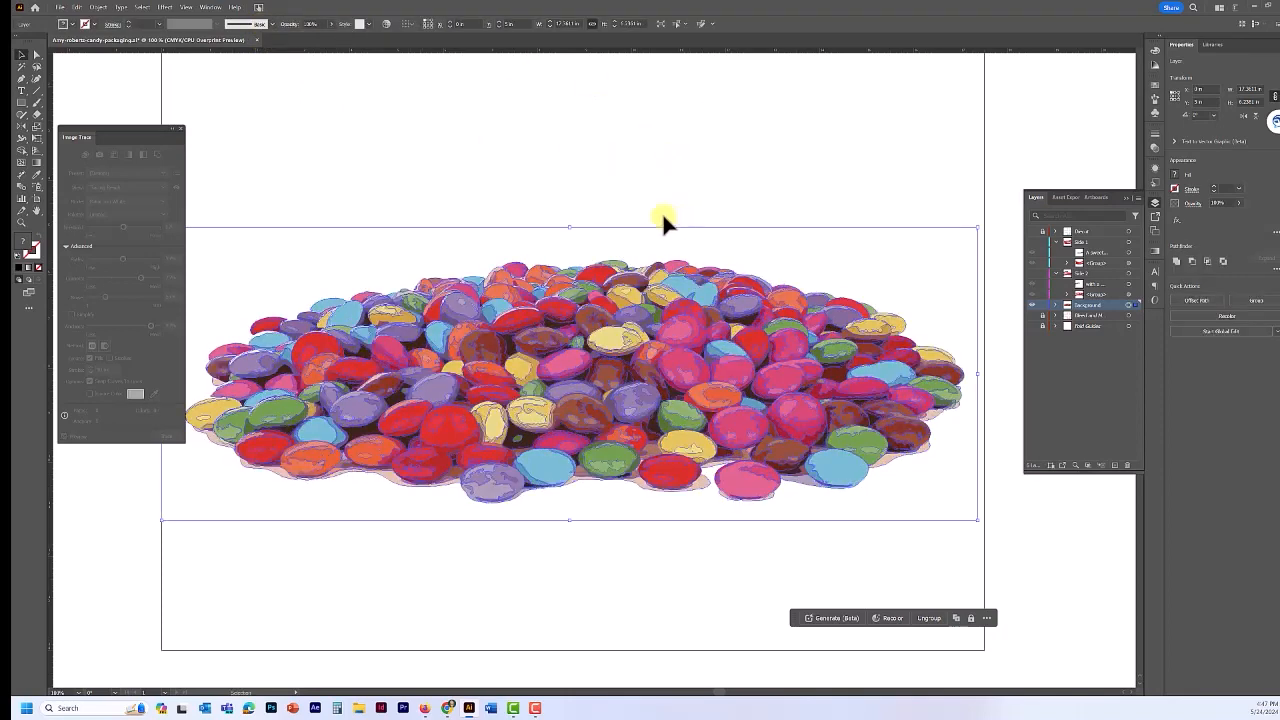
{"action": "left_click", "coordinate": [33, 55]}
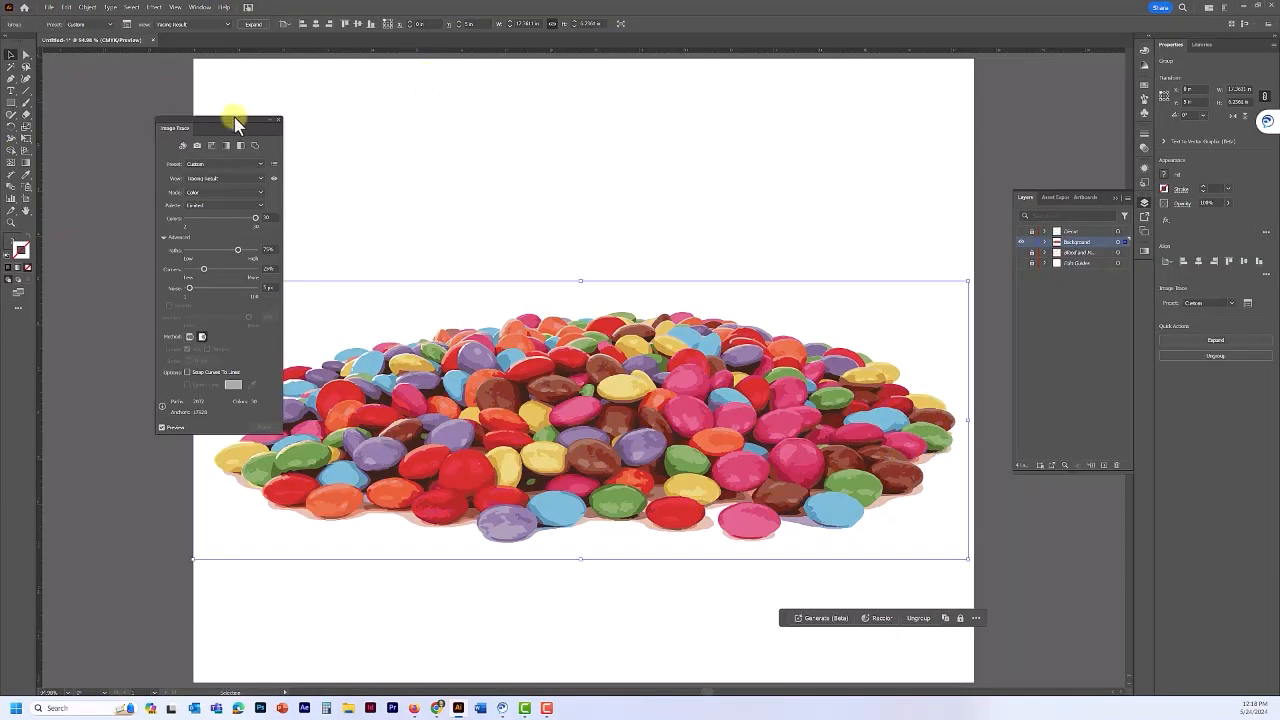
- Close the Image Trace settings and start Save As, choosing Save Cloud Document
{"action": "left_click_drag", "start_coordinate": [231, 121], "coordinate": [128, 127]}
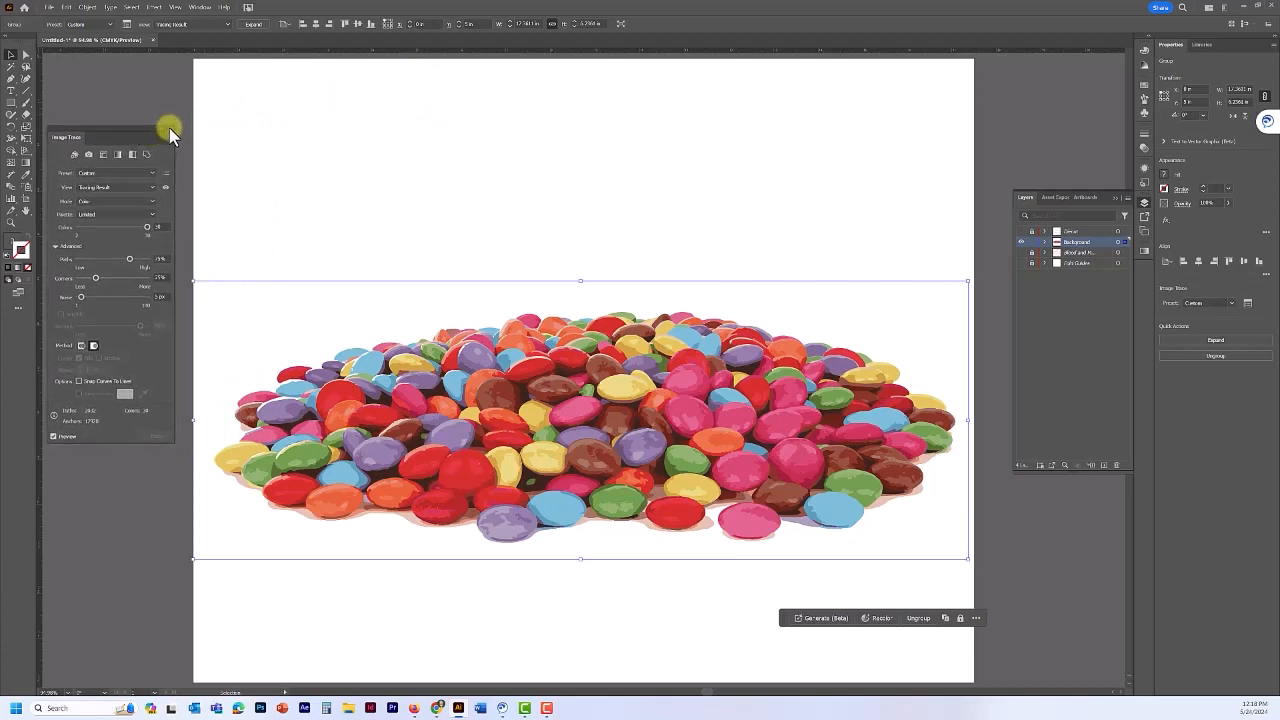
{"action": "left_click", "coordinate": [169, 128]}
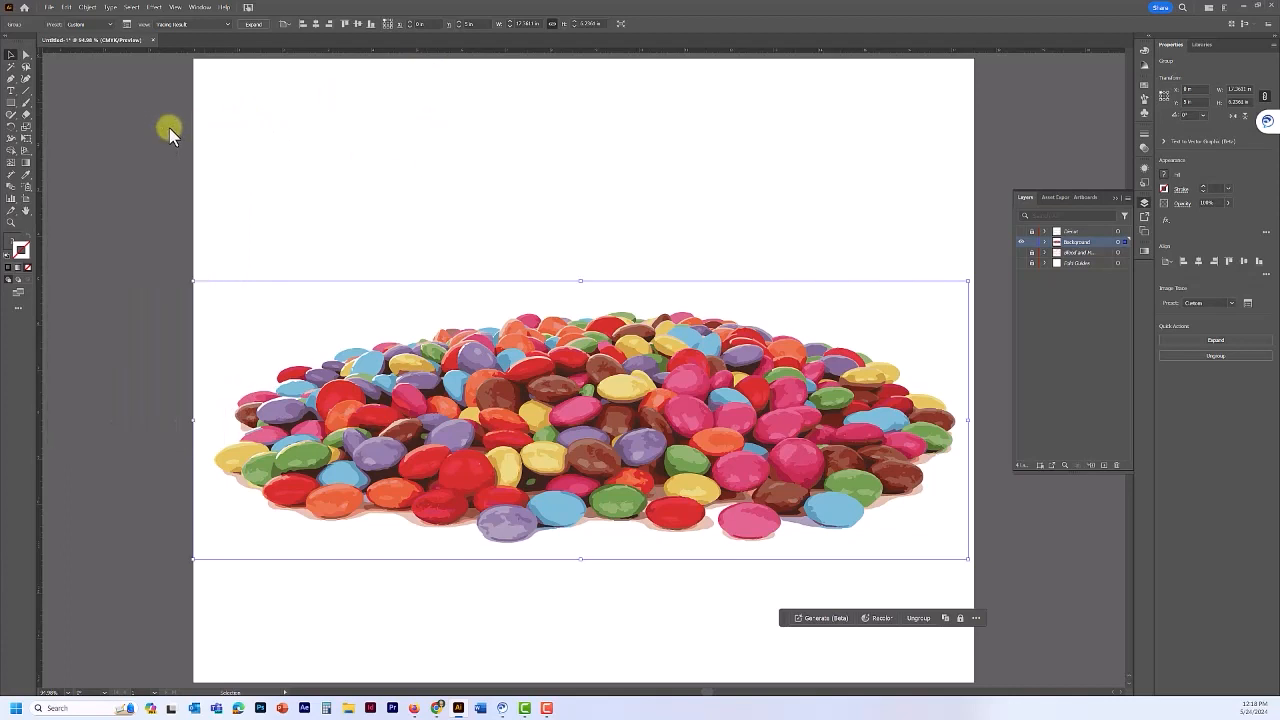
{"action": "left_click", "coordinate": [49, 8]}
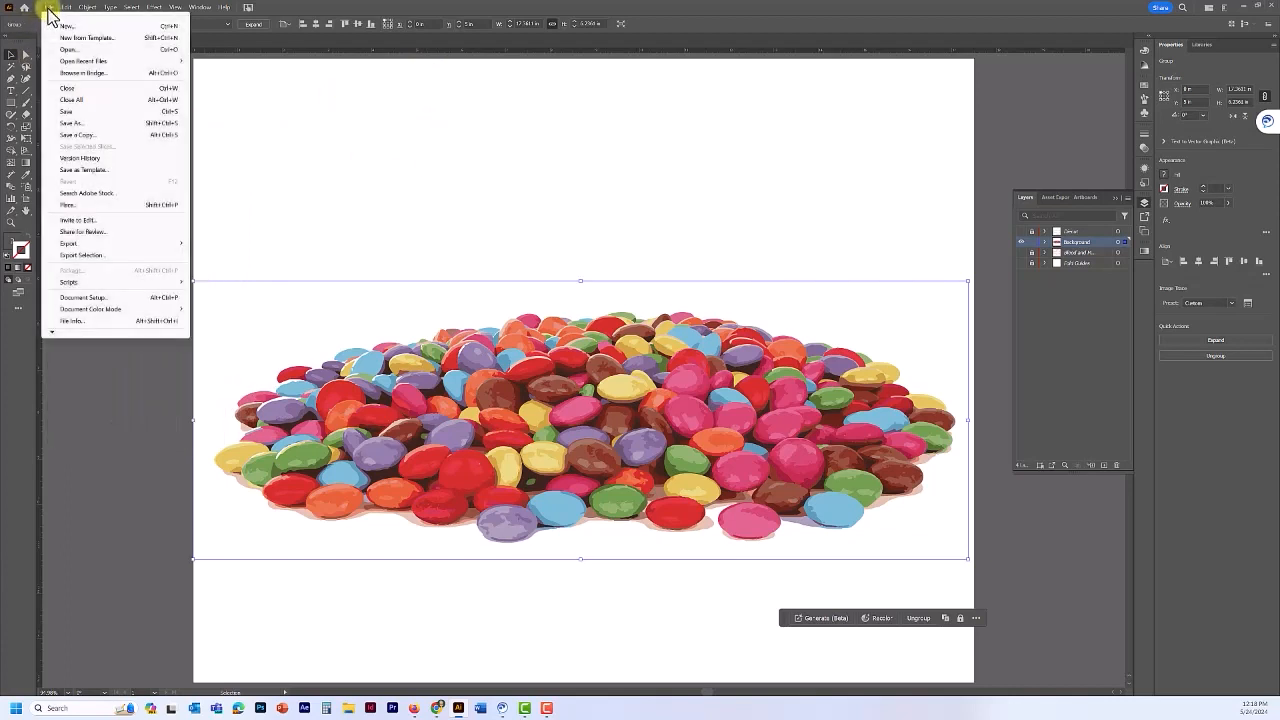
{"action": "left_click", "coordinate": [88, 123]}
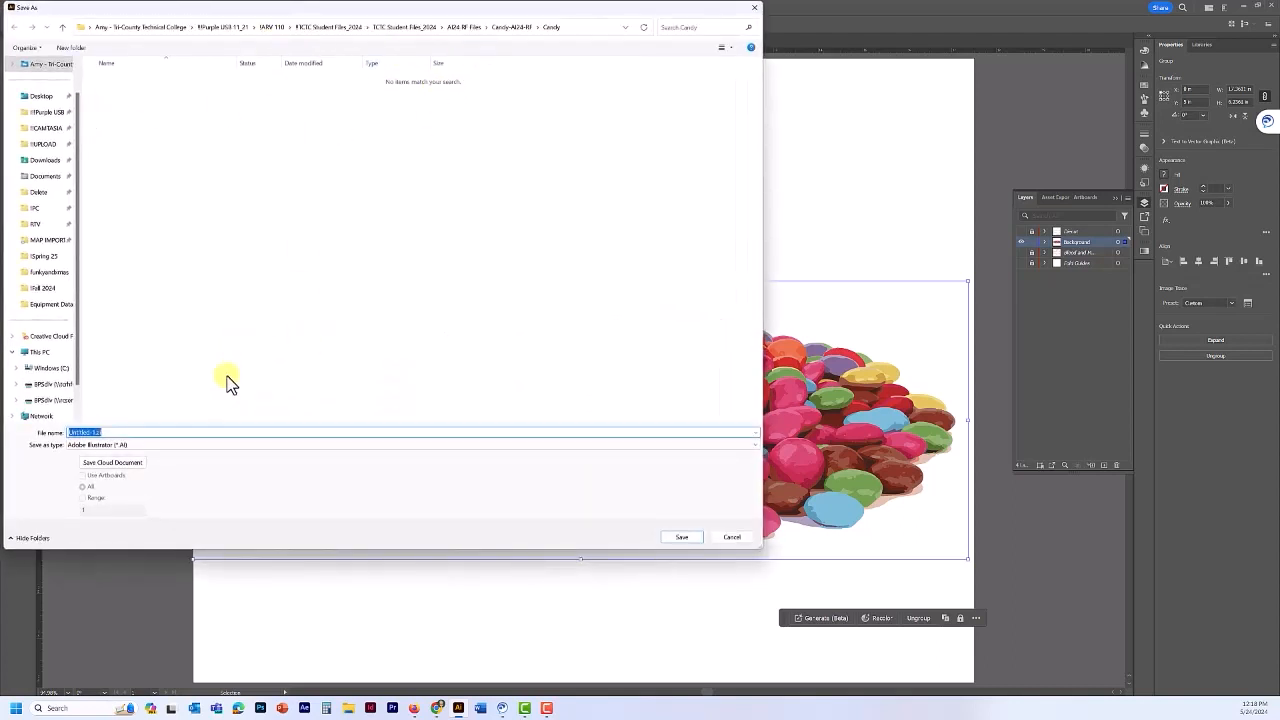
{"action": "left_click", "coordinate": [107, 464]}
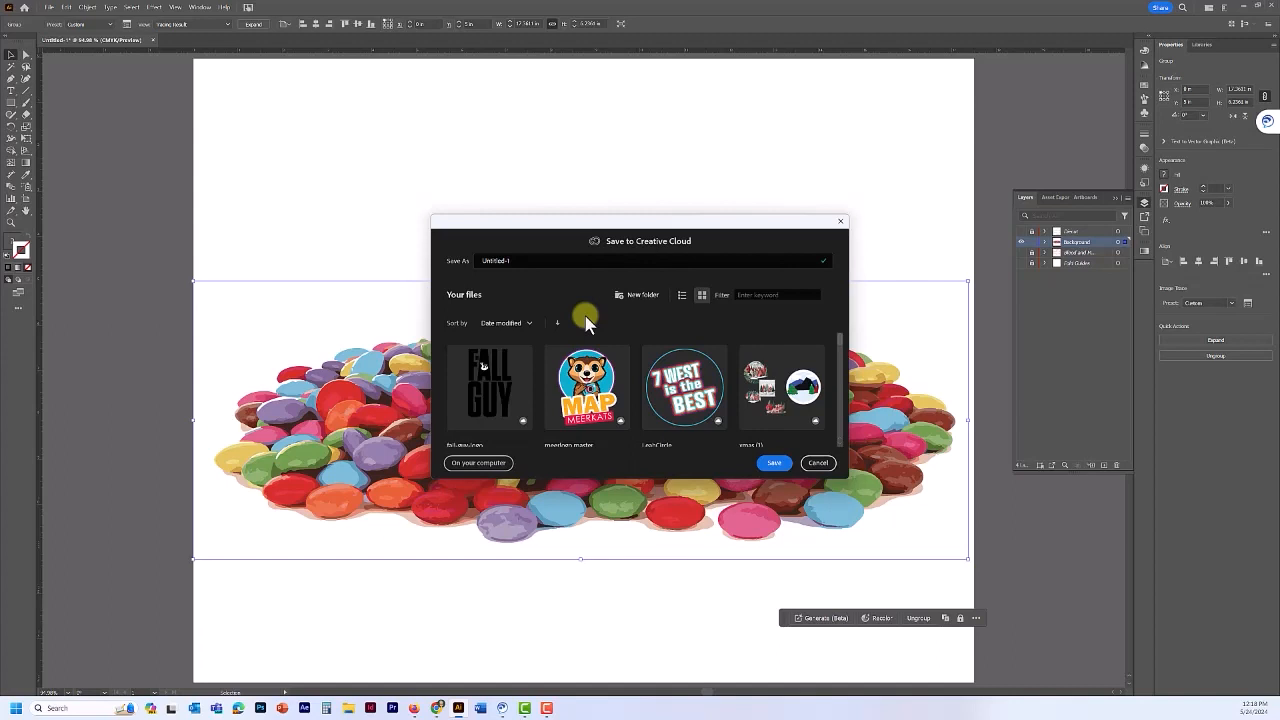
- Switch to saving on the computer and create a new candy folder, named with the student's surname, inside WIP
{"action": "left_click", "coordinate": [470, 465]}
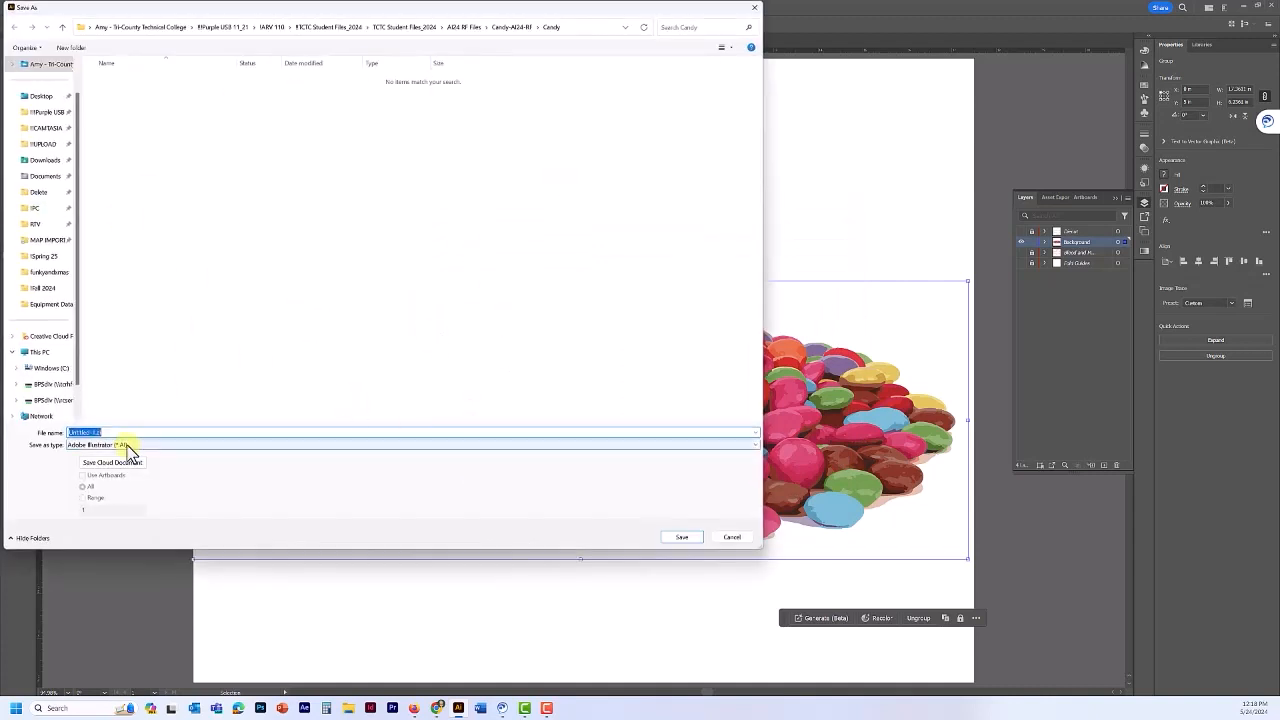
{"action": "left_click", "coordinate": [272, 28]}
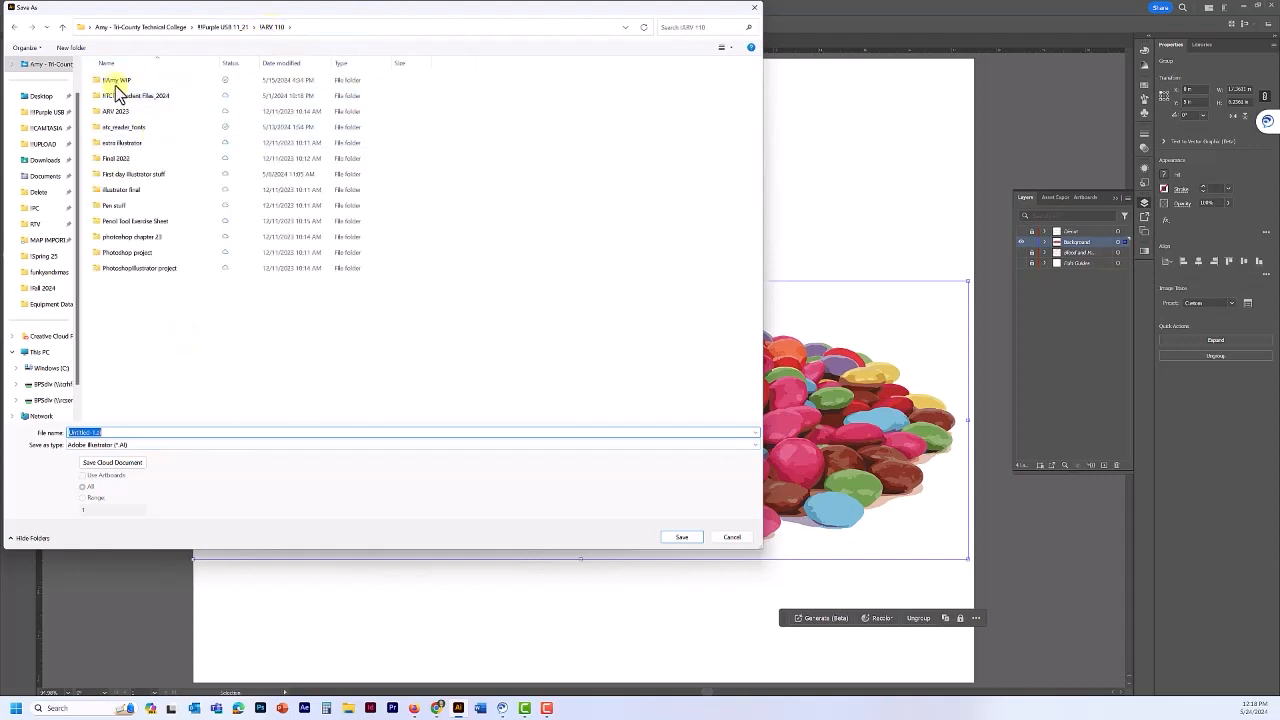
{"action": "double_click", "coordinate": [110, 80]}
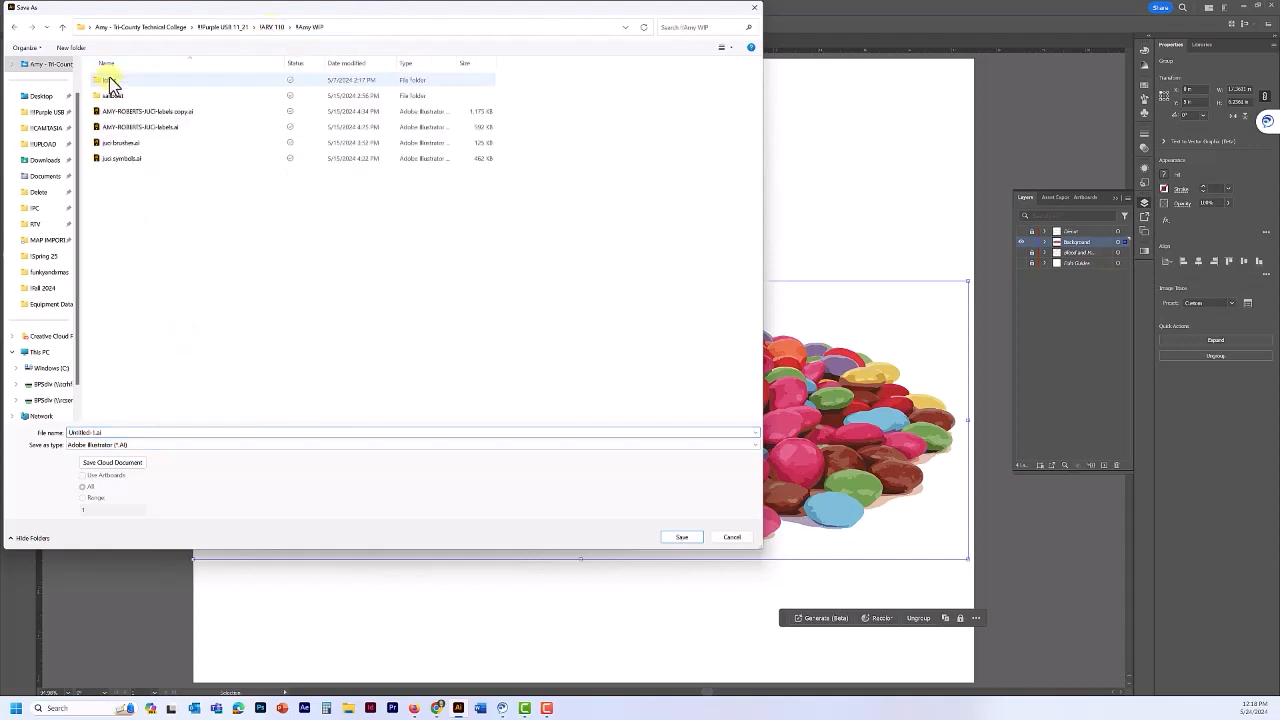
{"action": "right_click", "coordinate": [139, 215]}
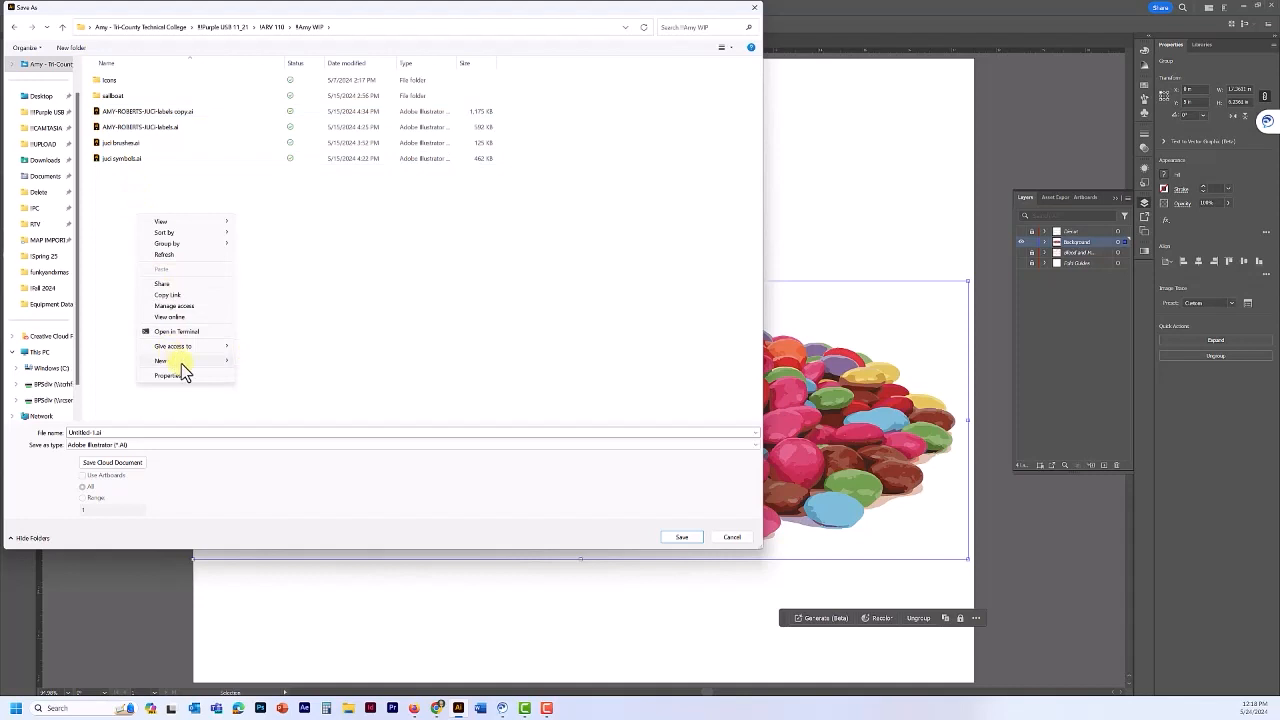
{"action": "mouse_move", "coordinate": [181, 363]}
{"action": "left_click", "coordinate": [268, 363]}
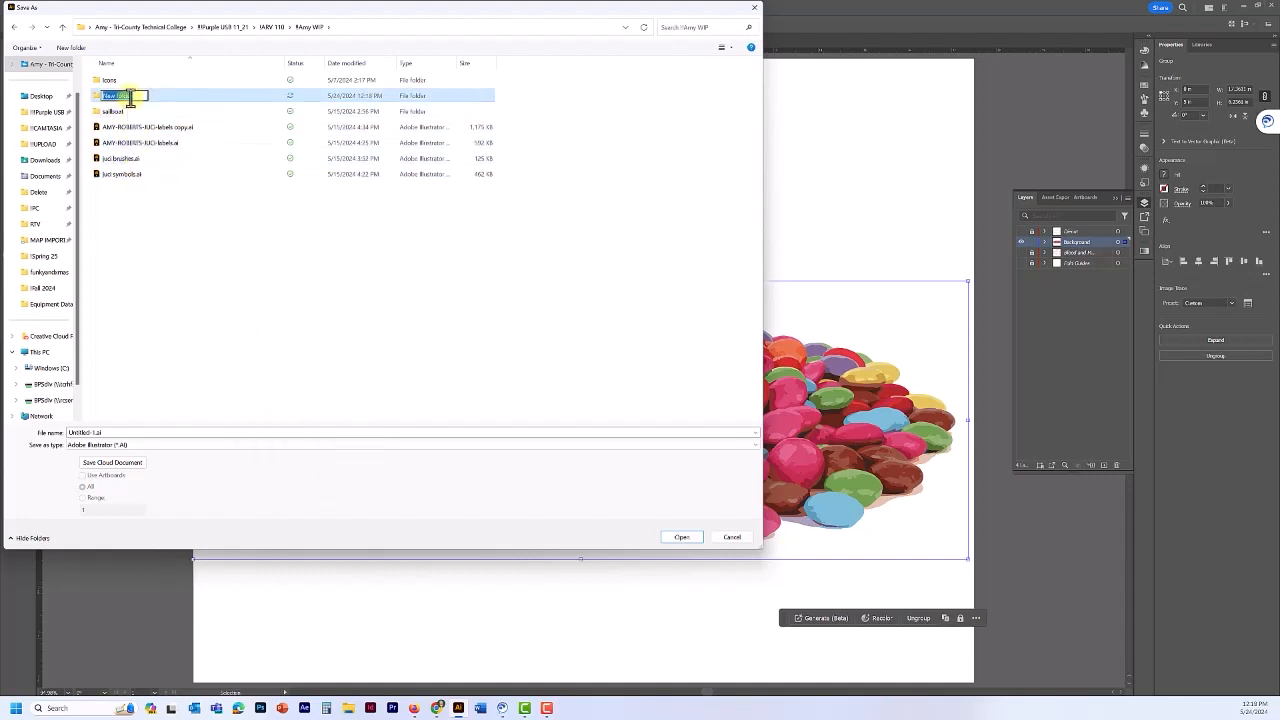
{"action": "type", "text": "Roberts_candy"}
{"action": "key", "text": "Return"}
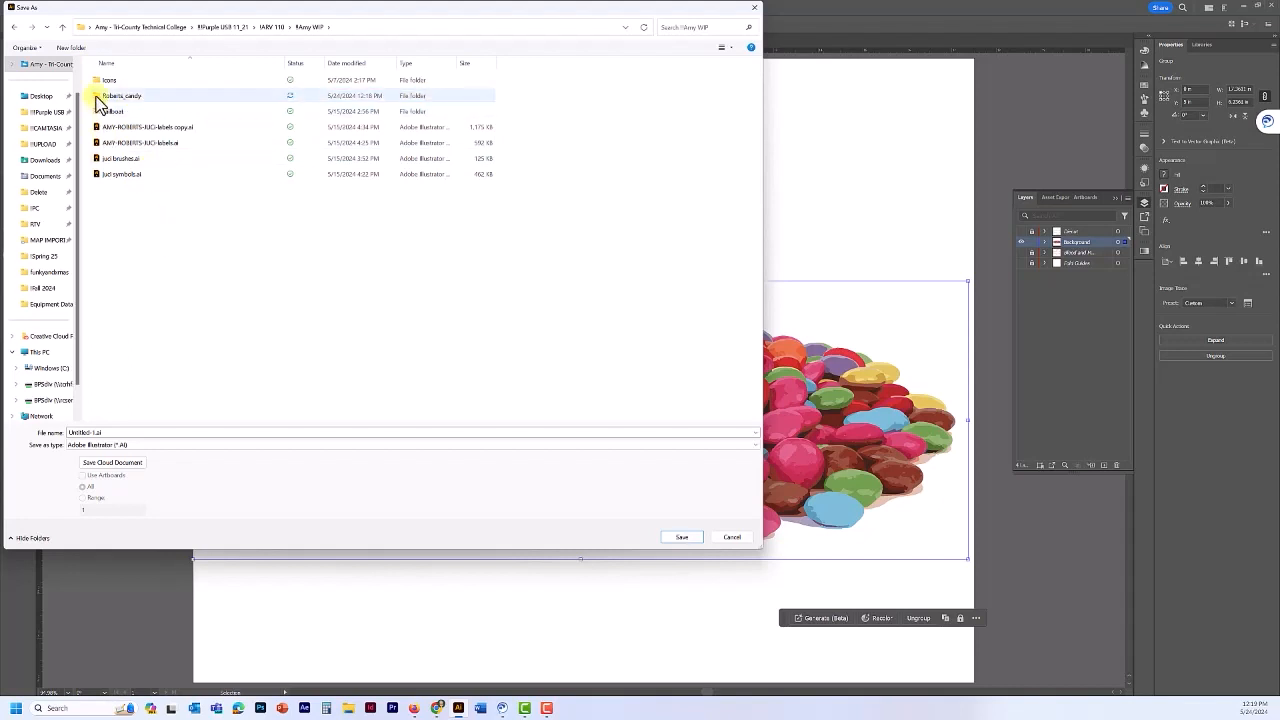
- Save the file into that folder as an .ai file named with the student's name plus '-candy'
{"action": "double_click", "coordinate": [97, 98]}
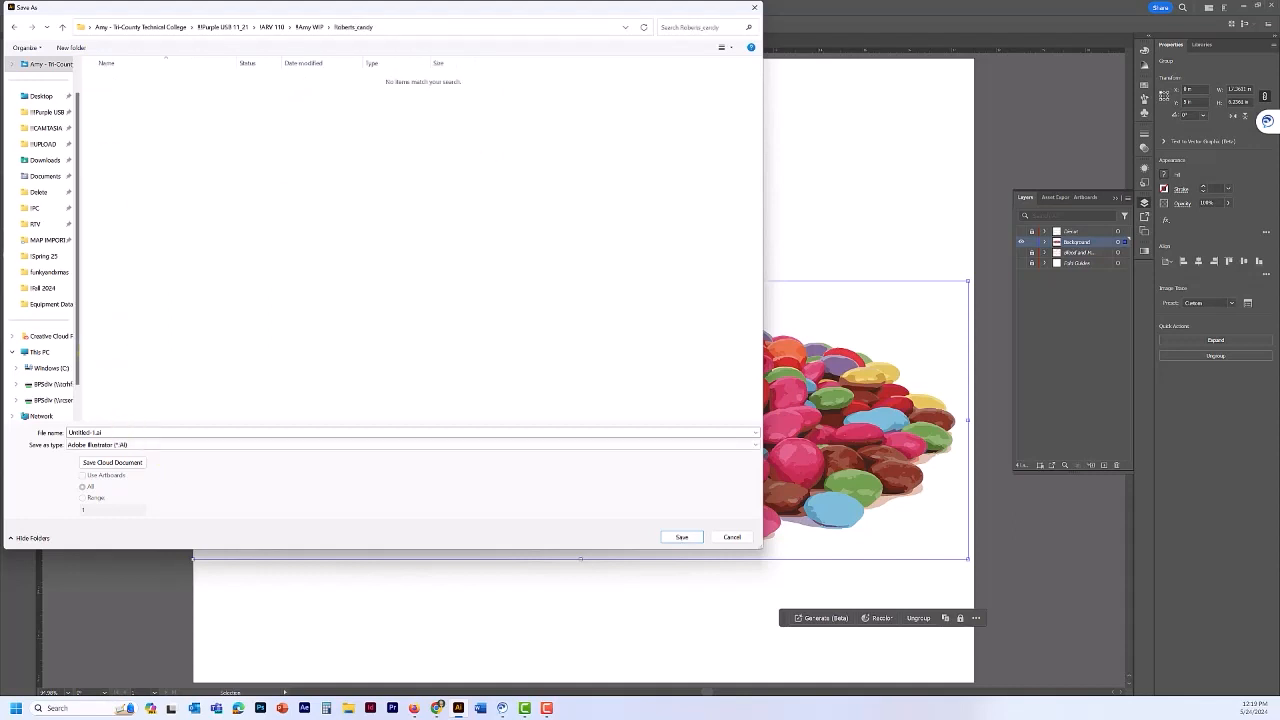
{"action": "left_click", "coordinate": [131, 434]}
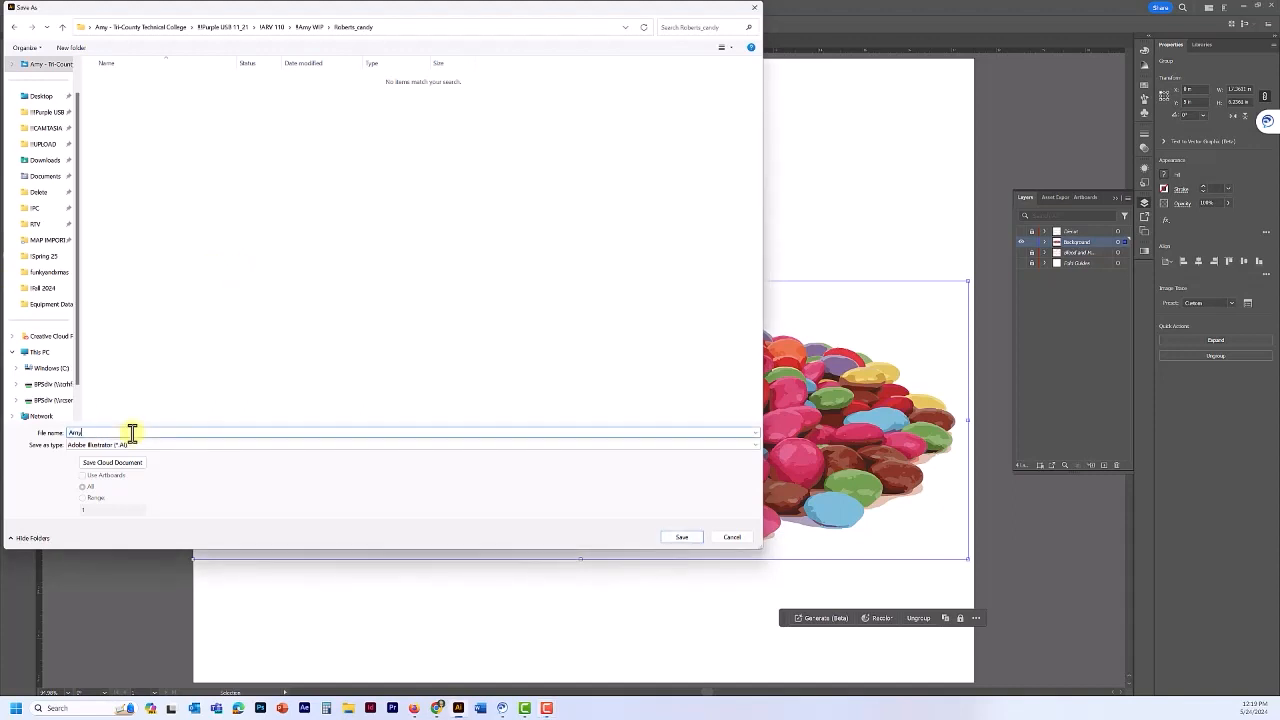
{"action": "key", "text": "Return"}
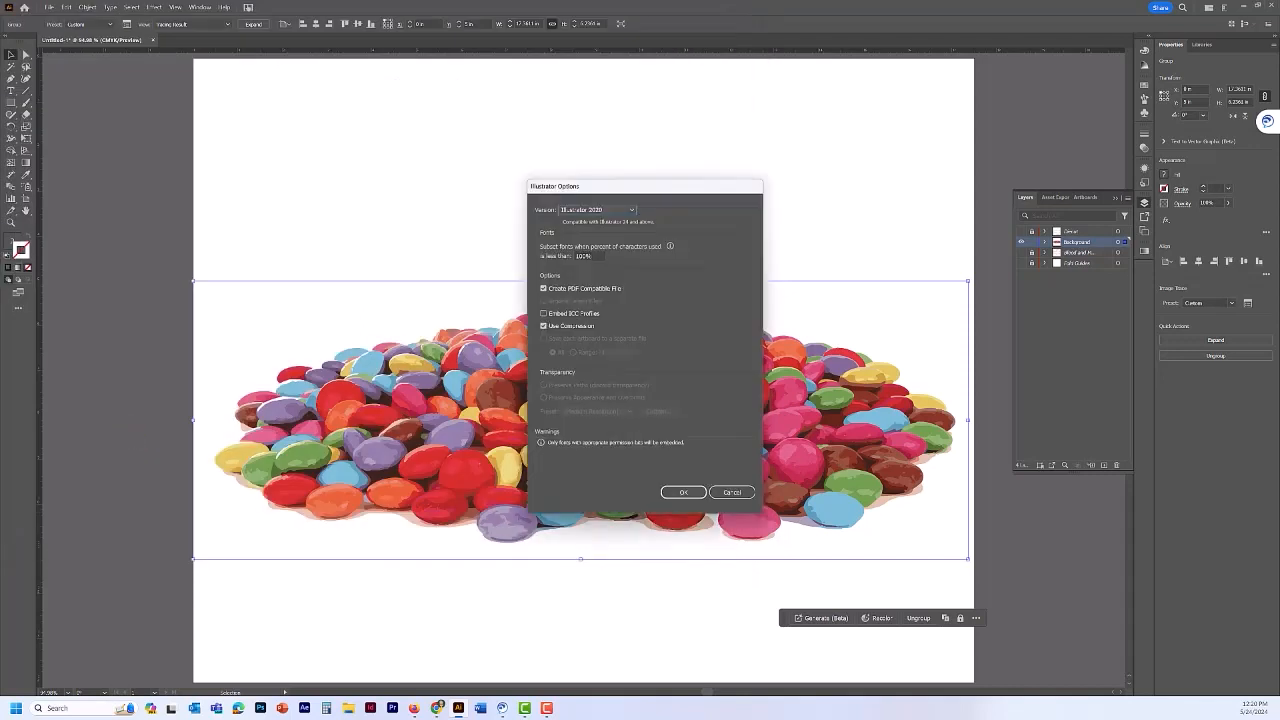
{"action": "key", "text": "Return"}
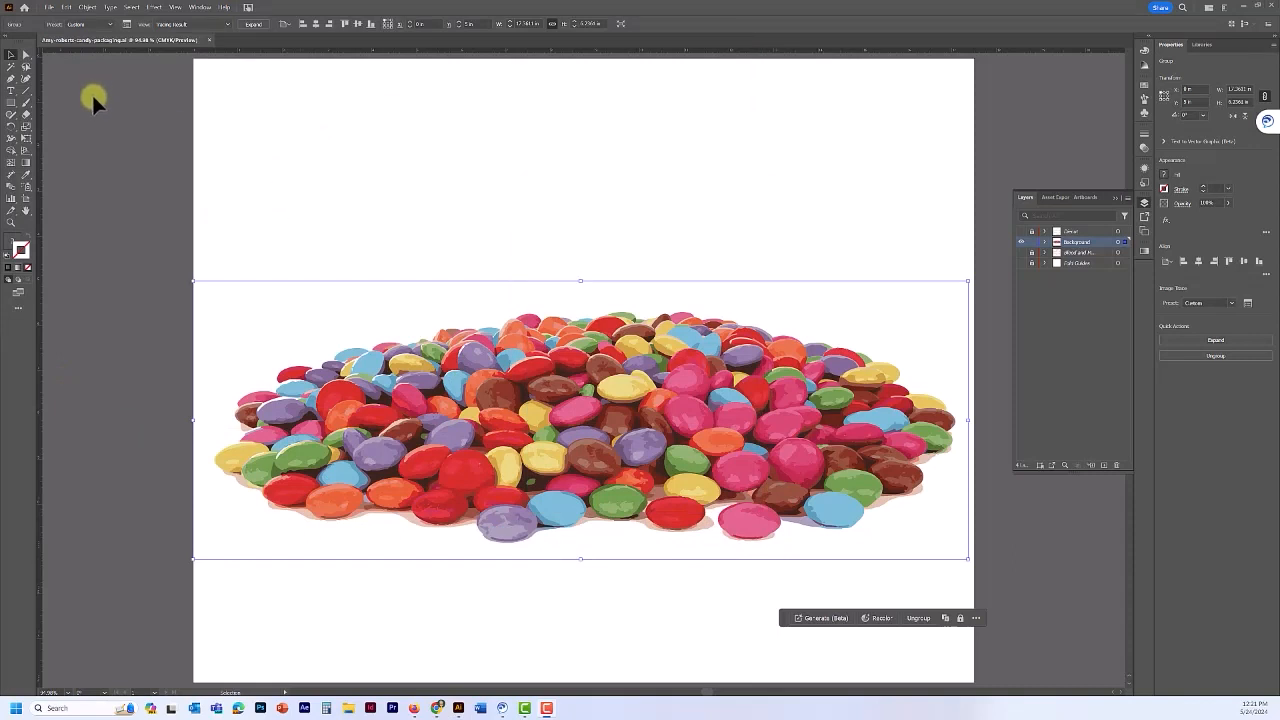
- Sample a red from the candy artwork and save it as a new swatch
{"action": "left_click", "coordinate": [126, 187]}
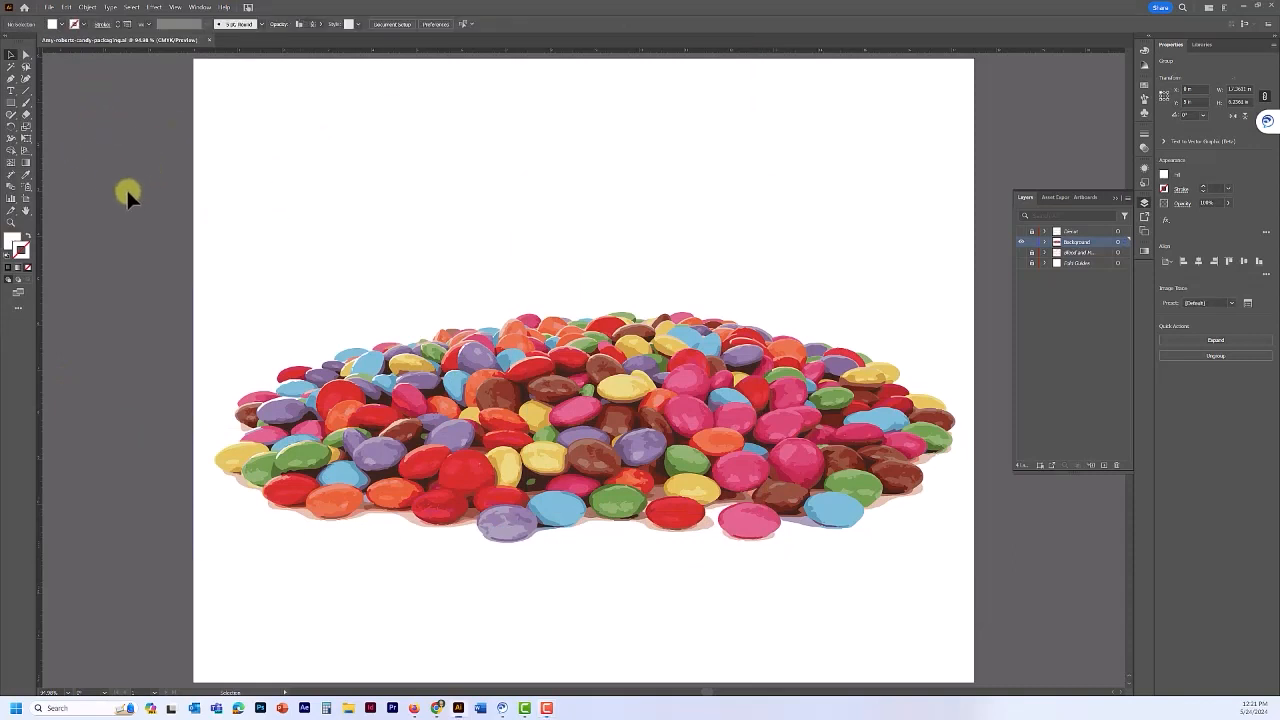
{"action": "left_click", "coordinate": [1145, 84]}
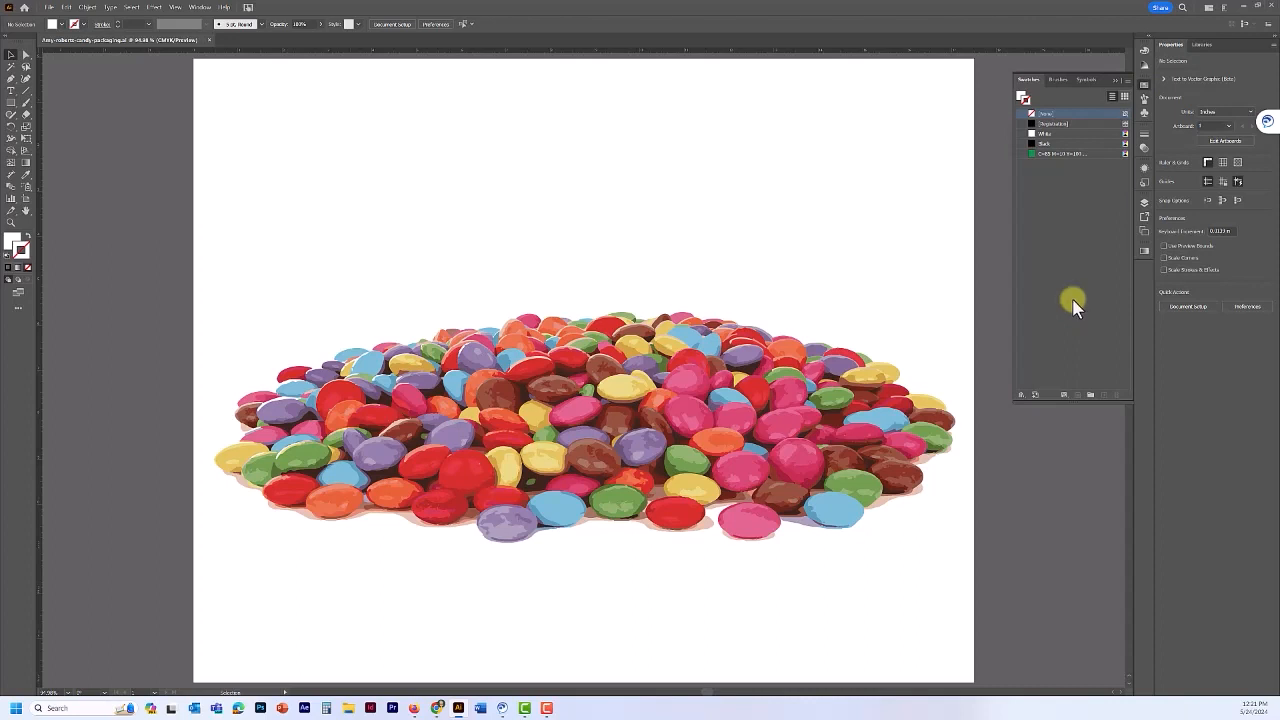
{"action": "left_click", "coordinate": [26, 177]}
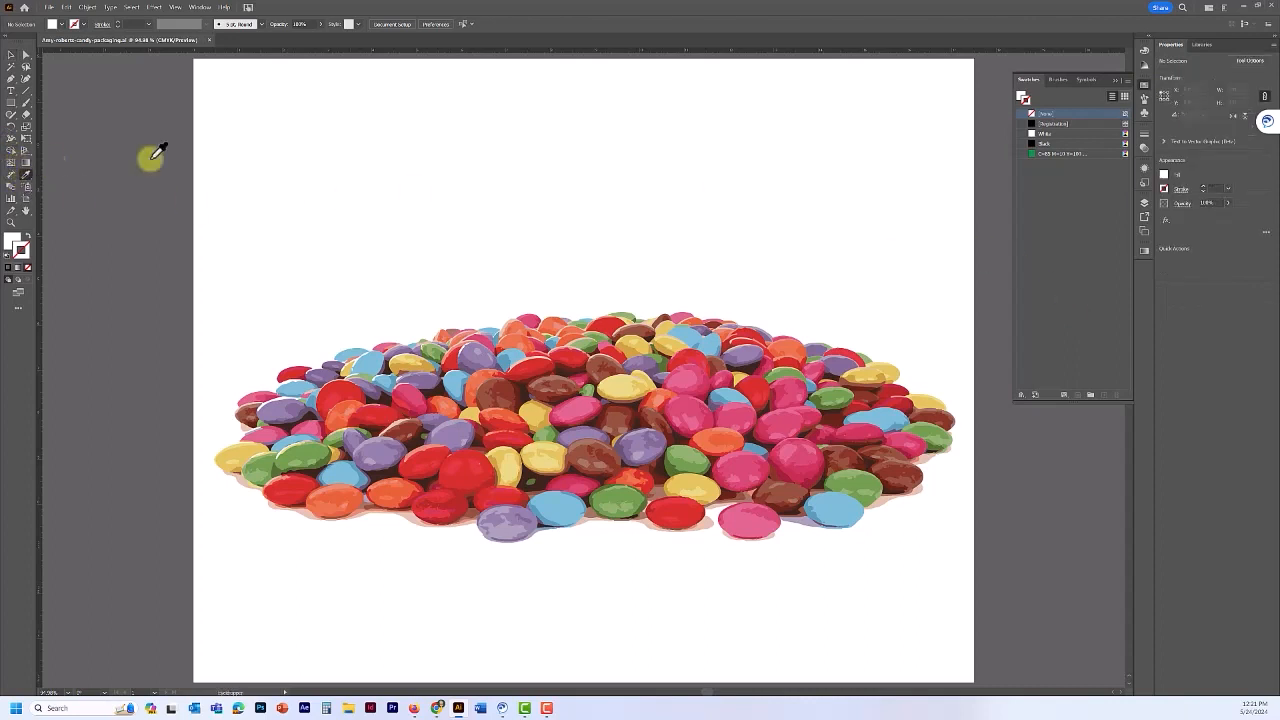
{"action": "left_click", "coordinate": [471, 499]}
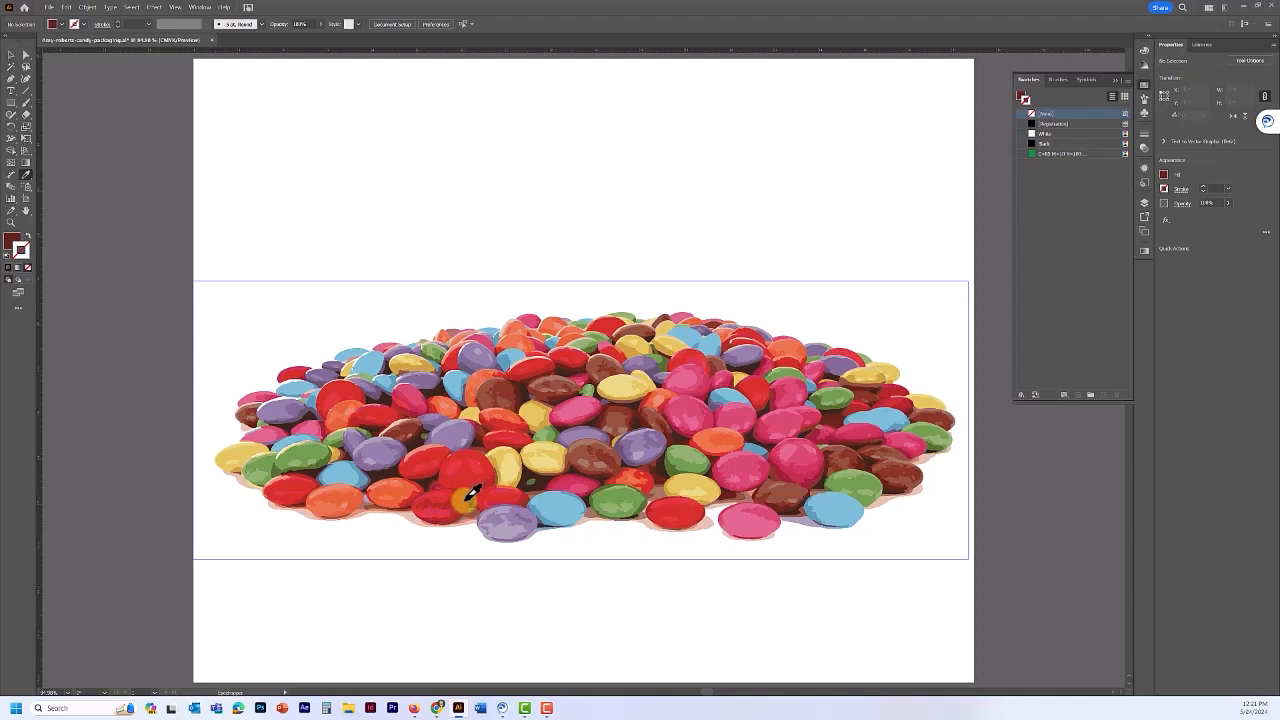
{"action": "left_click", "coordinate": [468, 498]}
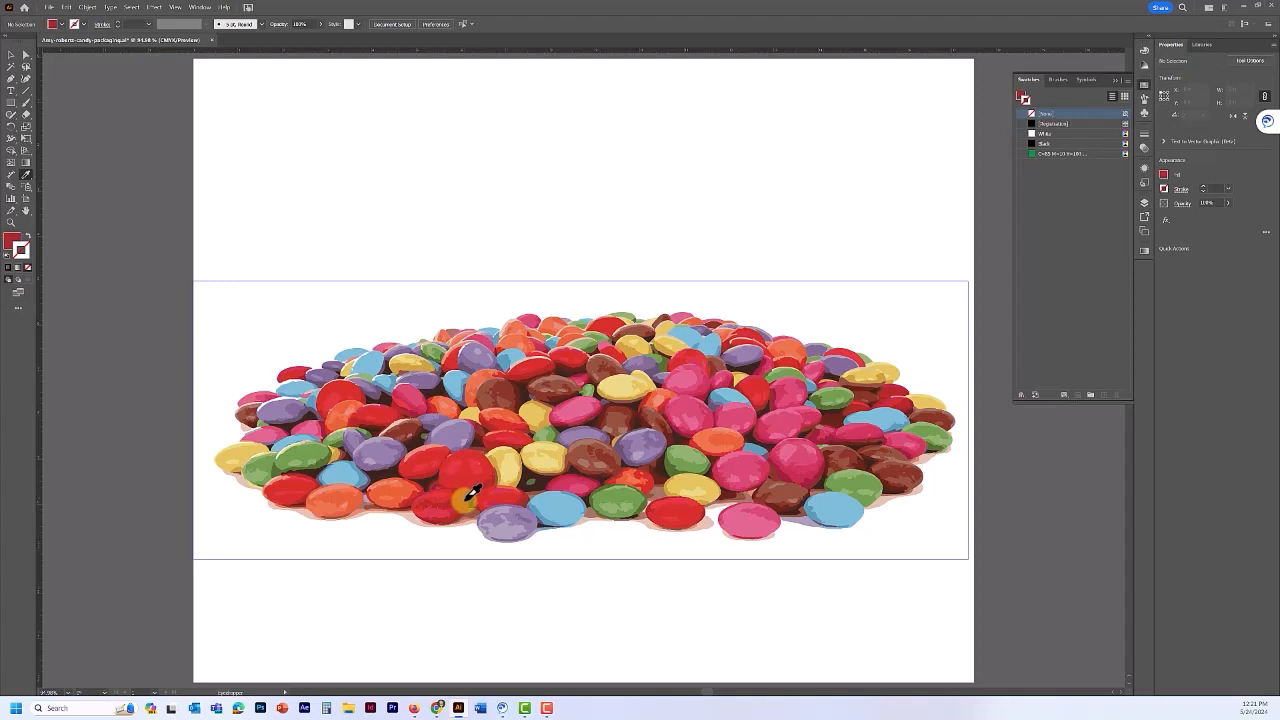
{"action": "left_click", "coordinate": [1019, 97]}
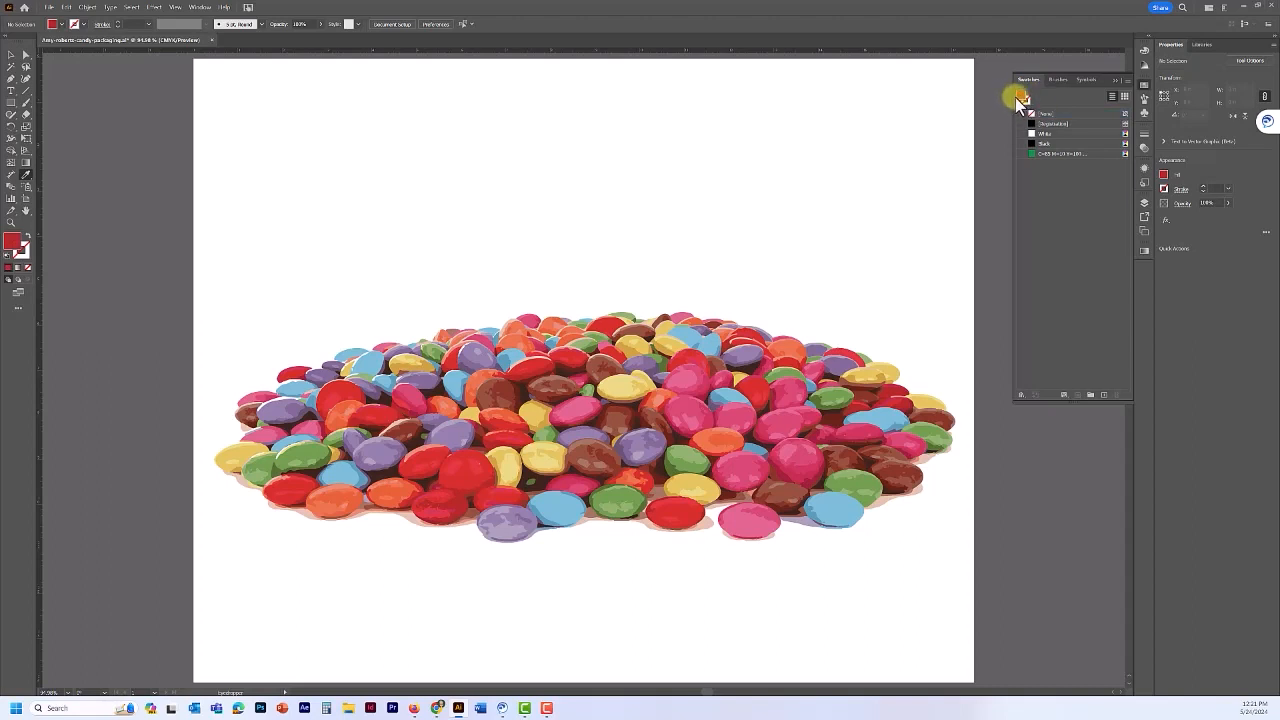
{"action": "left_click", "coordinate": [1104, 394]}
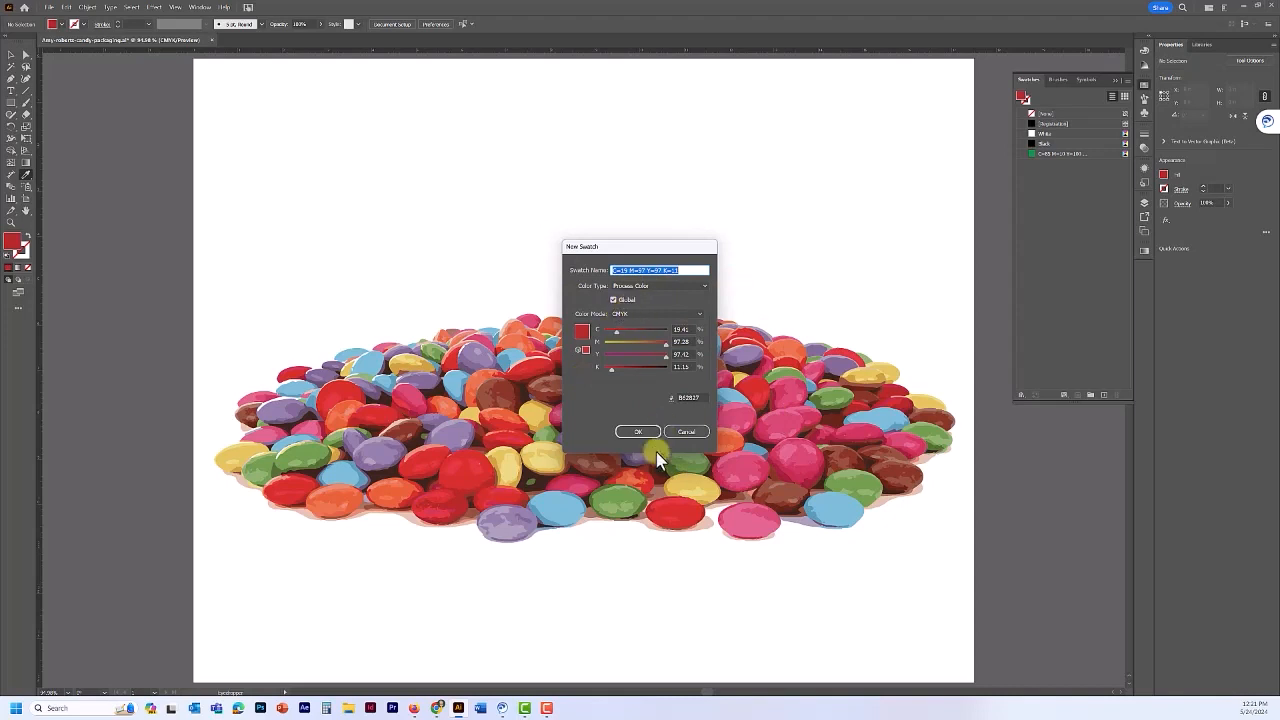
{"action": "left_click", "coordinate": [640, 432]}
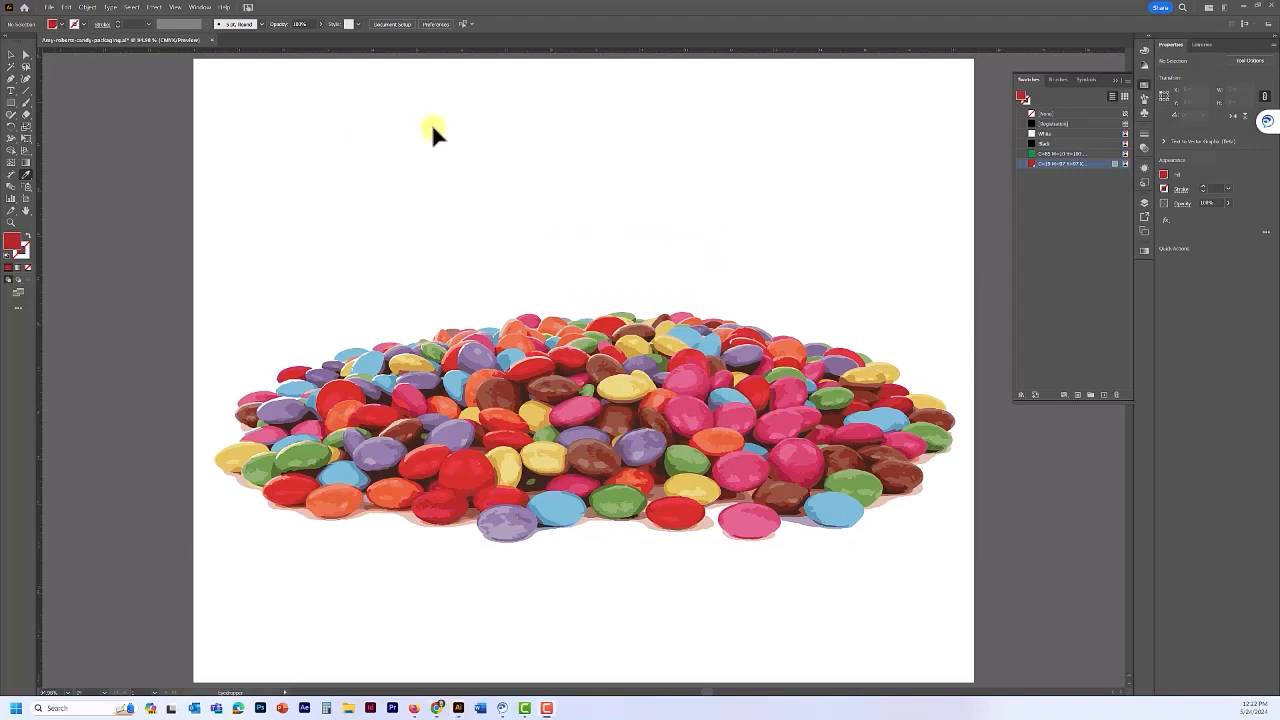
- Add pink and yellow candy colours as swatches, then swap the Swatches panel for Layers
{"action": "left_click", "coordinate": [408, 388]}
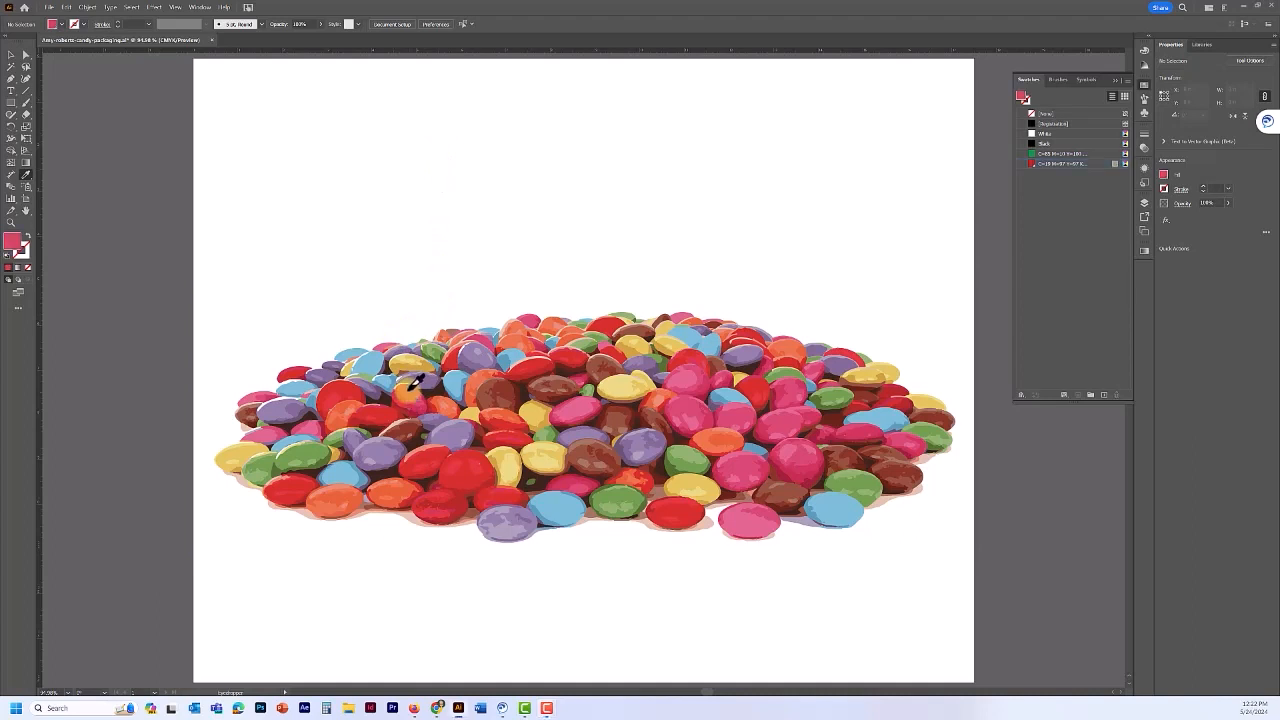
{"action": "left_click", "coordinate": [1101, 392]}
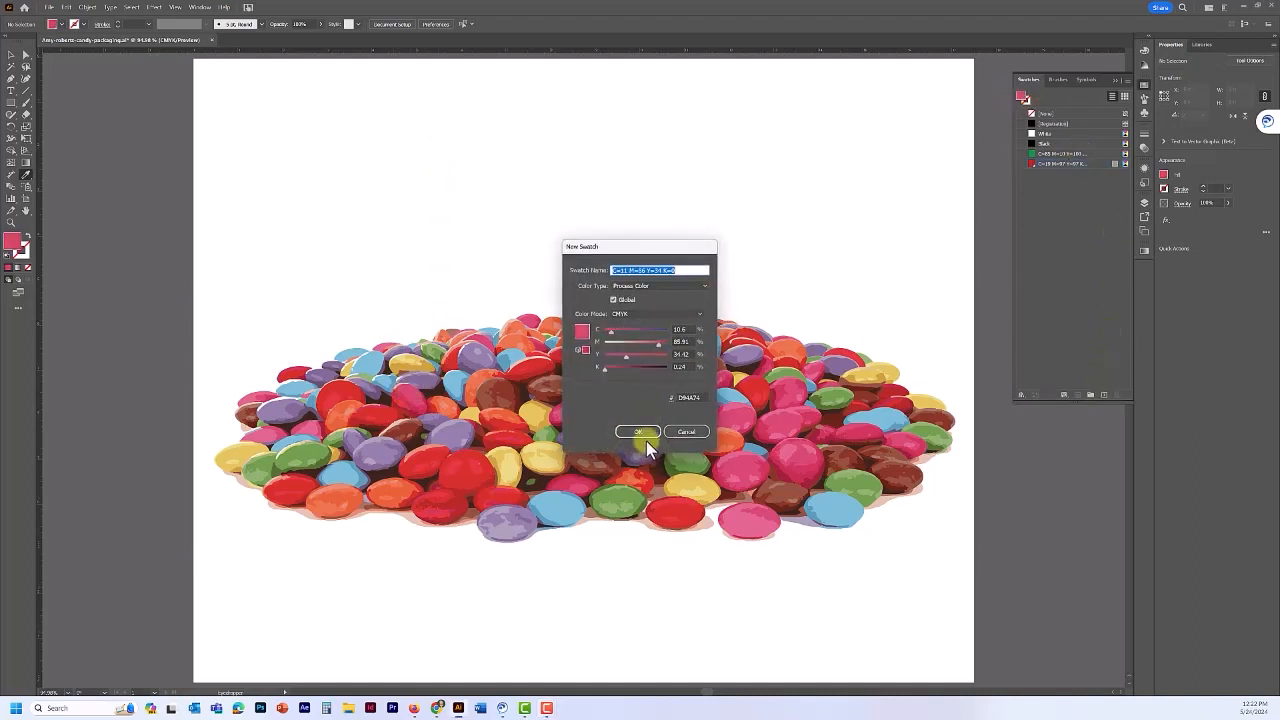
{"action": "left_click", "coordinate": [637, 431]}
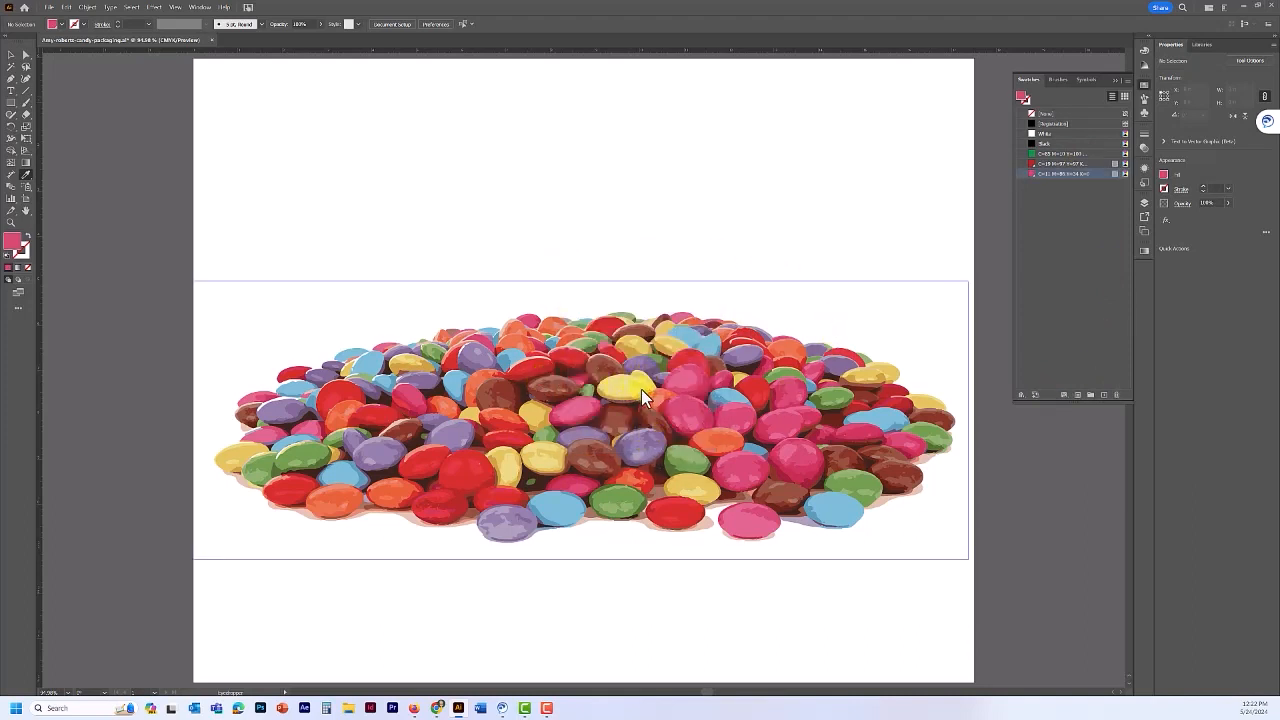
{"action": "left_click", "coordinate": [642, 387]}
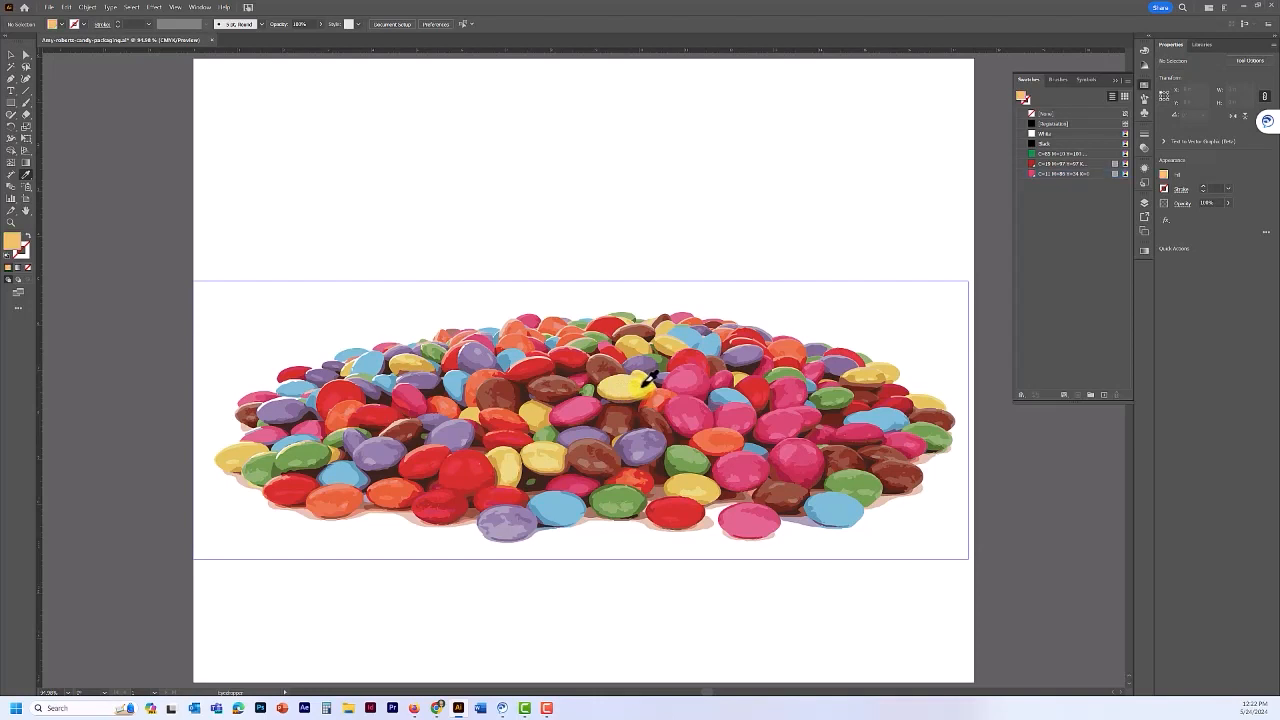
{"action": "left_click", "coordinate": [1103, 395]}
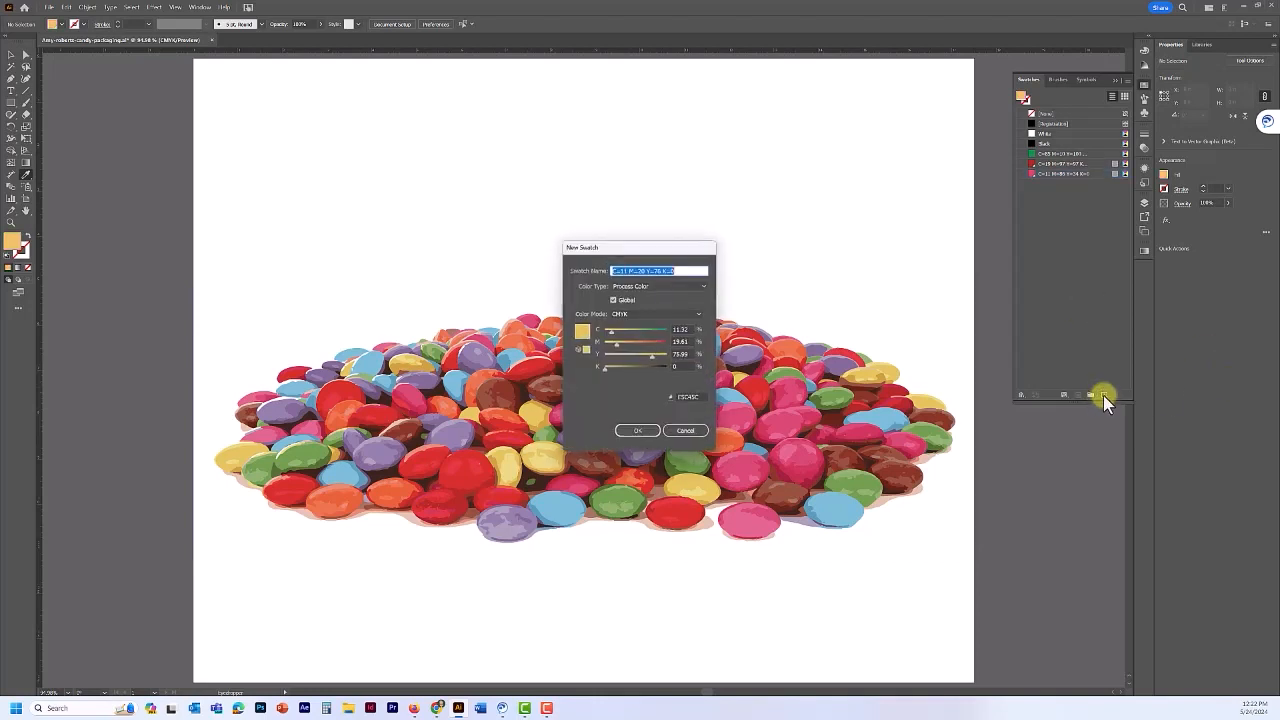
{"action": "left_click", "coordinate": [646, 435]}
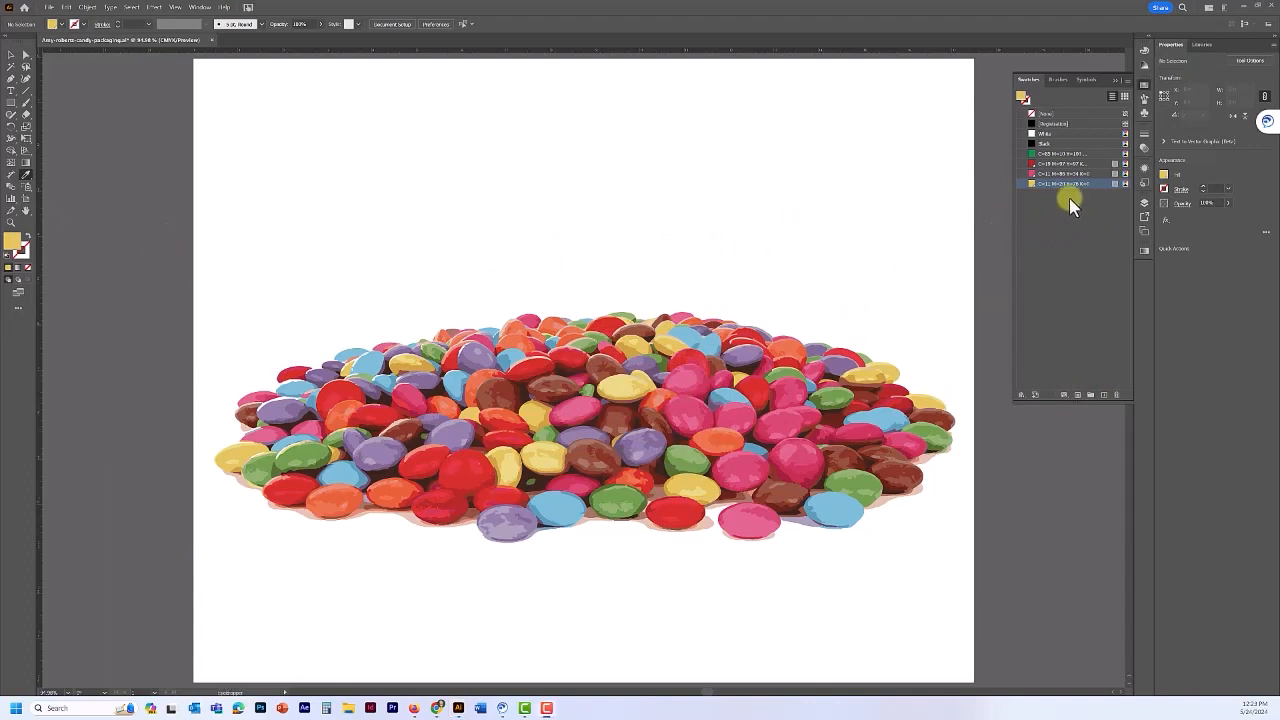
{"action": "left_click", "coordinate": [1145, 87]}
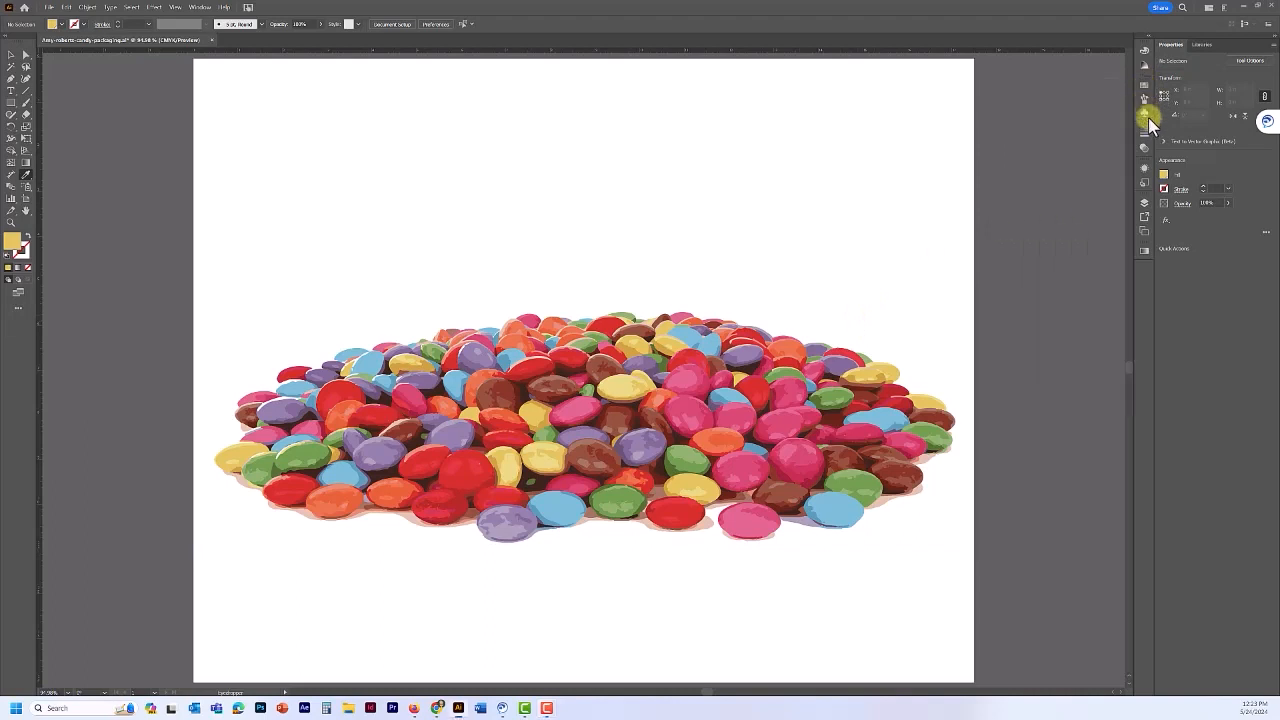
{"action": "left_click", "coordinate": [1145, 204]}
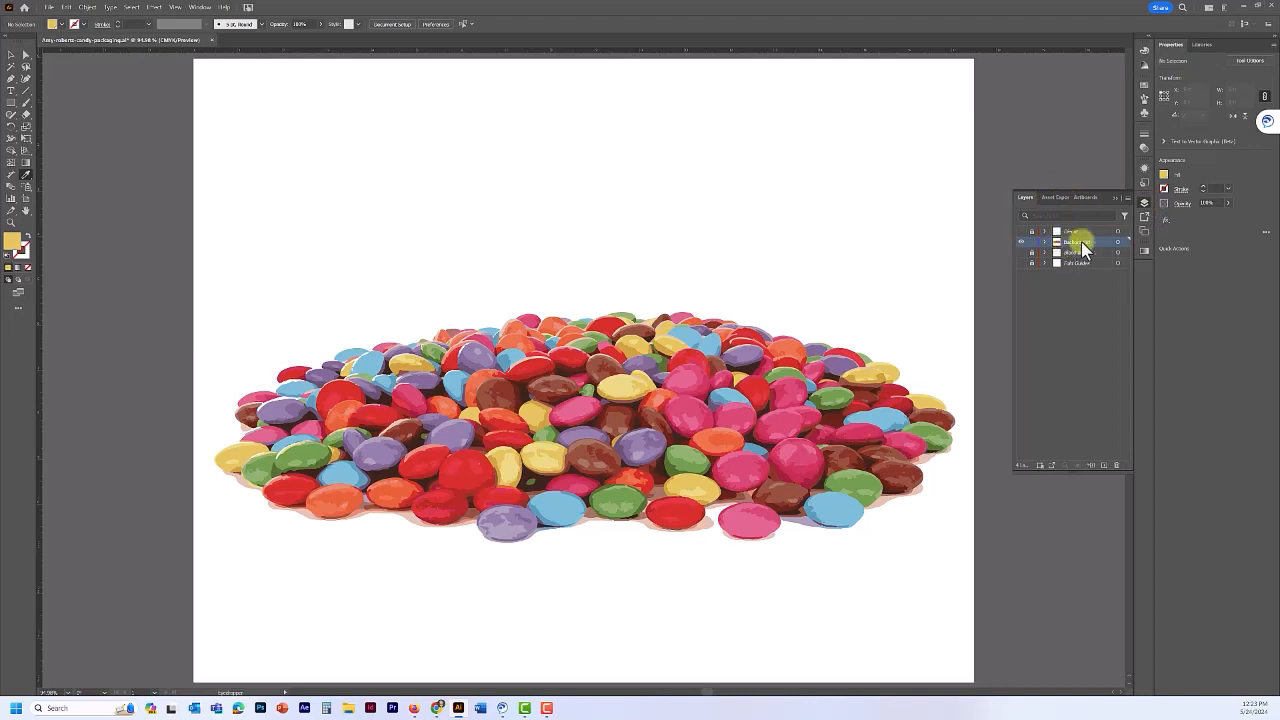
- Add two new layers and rename them Side 1 and Side 2
{"action": "left_click", "coordinate": [1105, 467]}
{"action": "left_click", "coordinate": [1105, 467]}
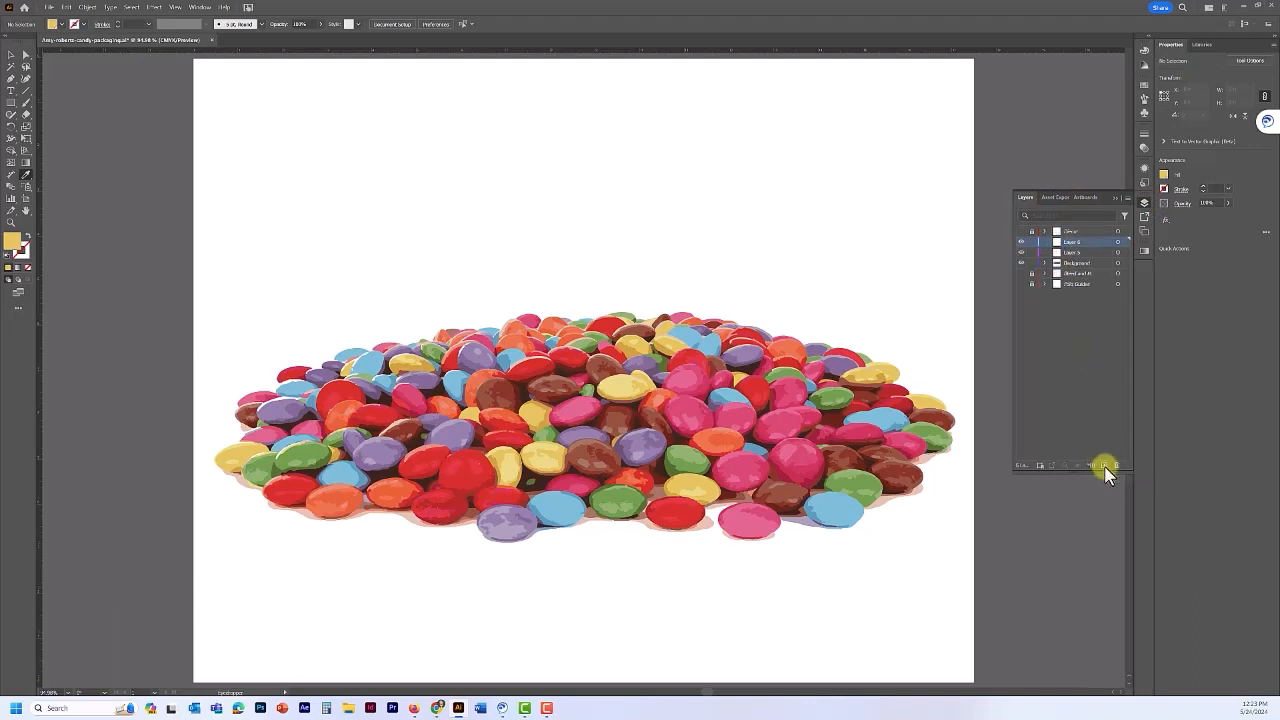
{"action": "double_click", "coordinate": [1073, 241]}
{"action": "key", "text": "BackSpace"}
{"action": "type", "text": "Bowl"}
{"action": "double_click", "coordinate": [1076, 252]}
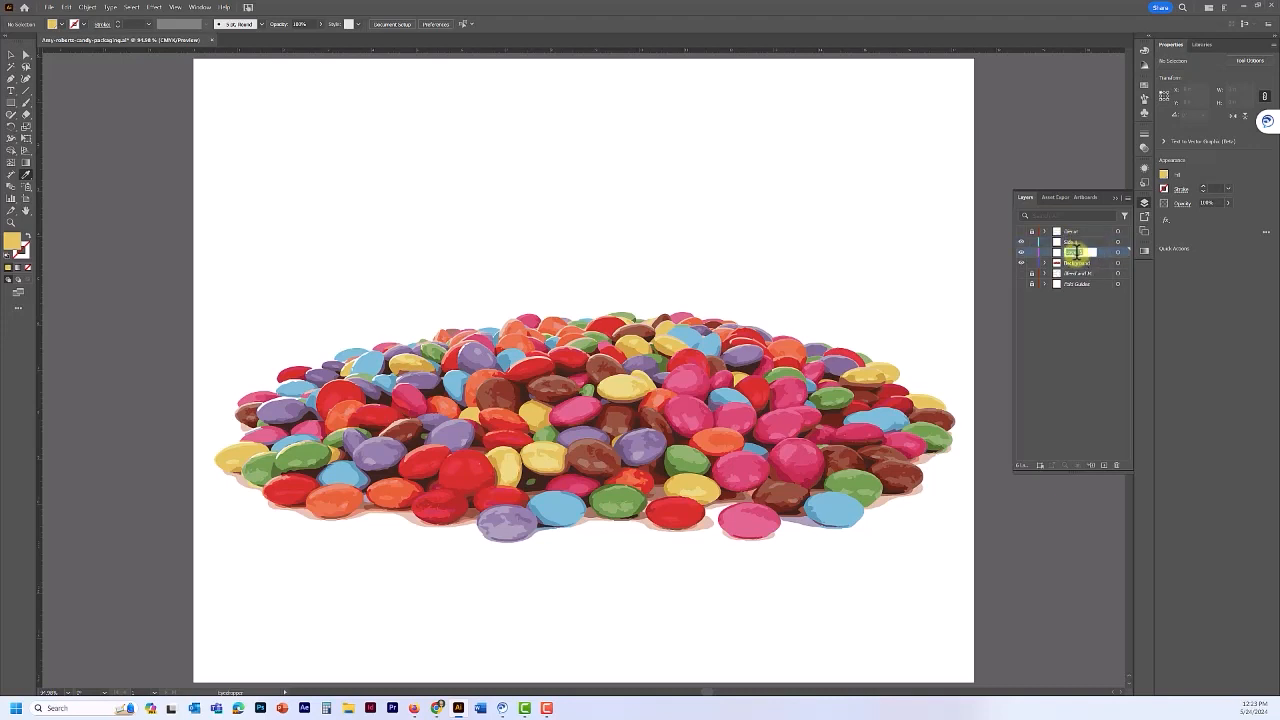
{"action": "key", "text": "BackSpace"}
{"action": "key", "text": "Return"}
- Save the document and make the hidden layers visible again
{"action": "key", "text": "ctrl+s"}
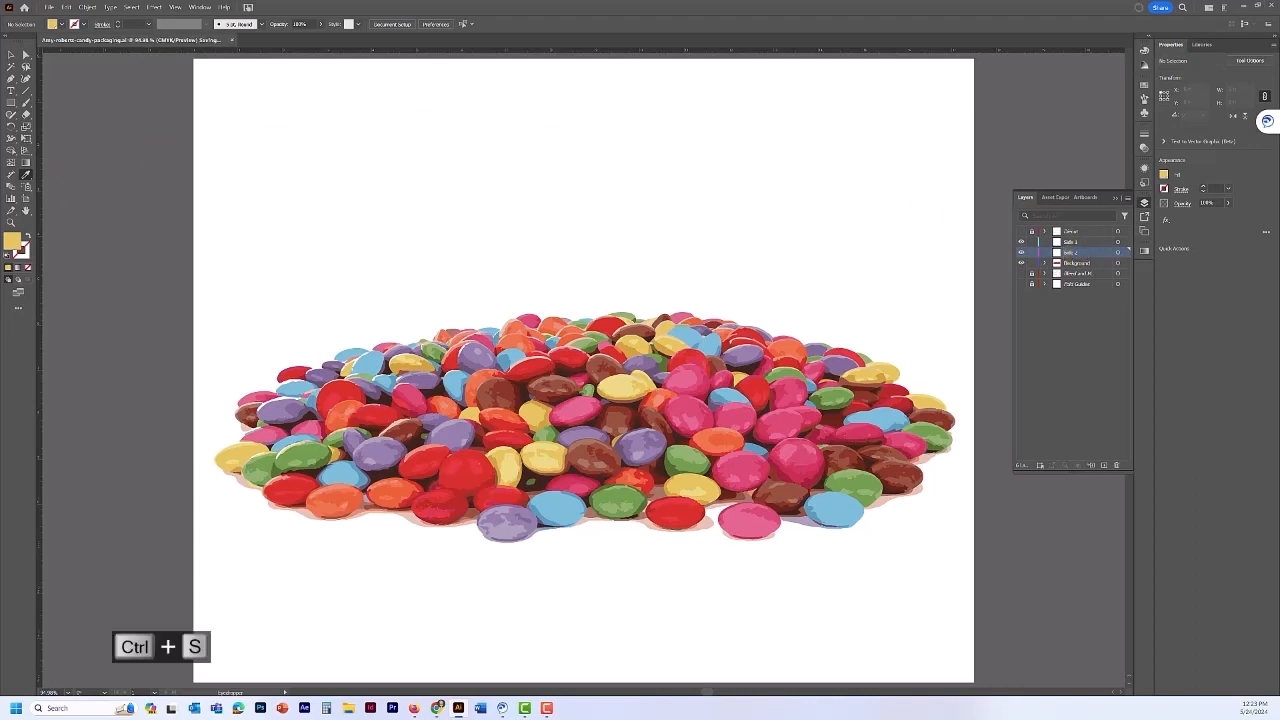
{"action": "left_click", "coordinate": [1023, 231]}
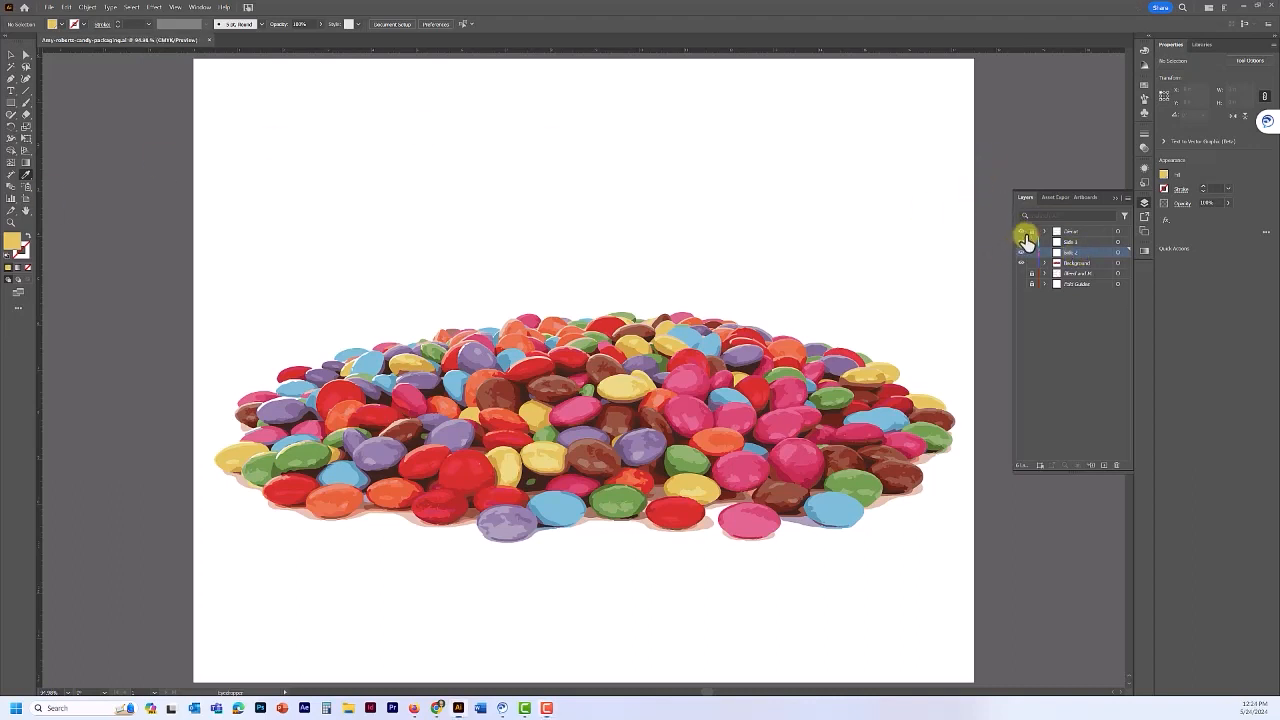
{"action": "left_click_drag", "start_coordinate": [1022, 241], "coordinate": [1021, 280]}
- Show the Path Guides layer and draw a 3.75 in by 1 in rectangle on Side 1
{"action": "left_click", "coordinate": [1021, 284]}
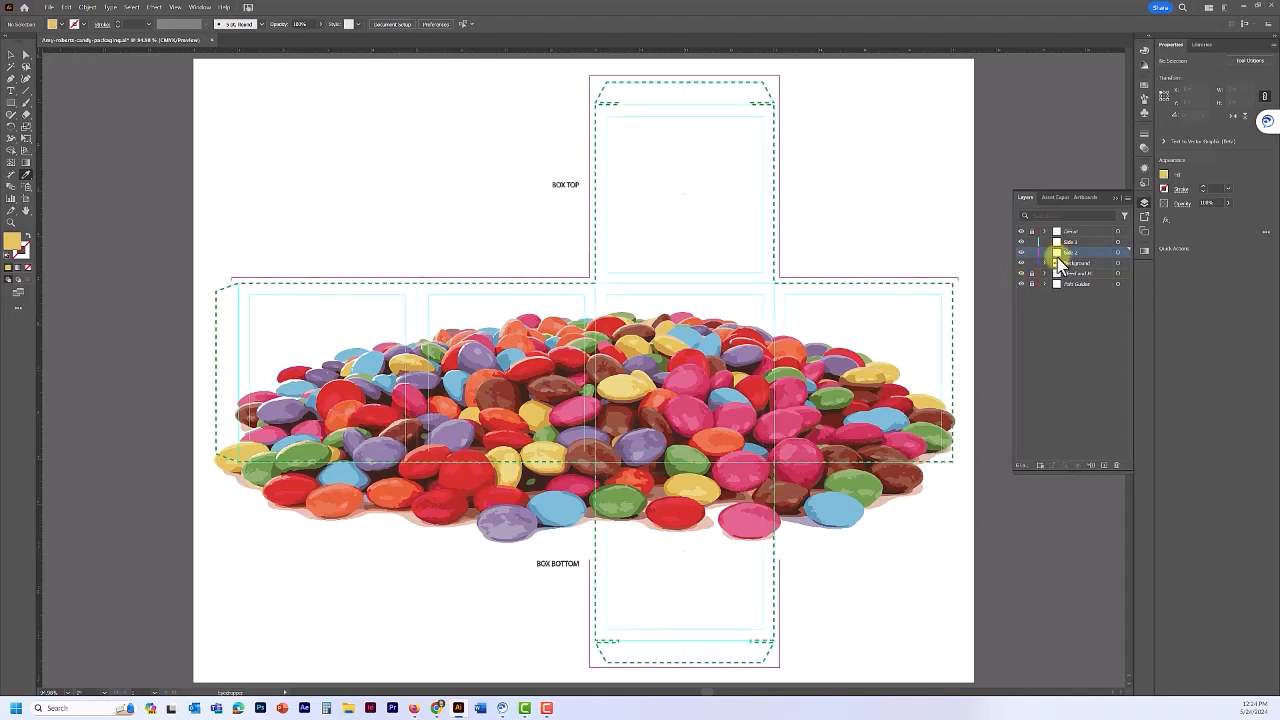
{"action": "left_click", "coordinate": [1090, 243]}
{"action": "left_click", "coordinate": [13, 108]}
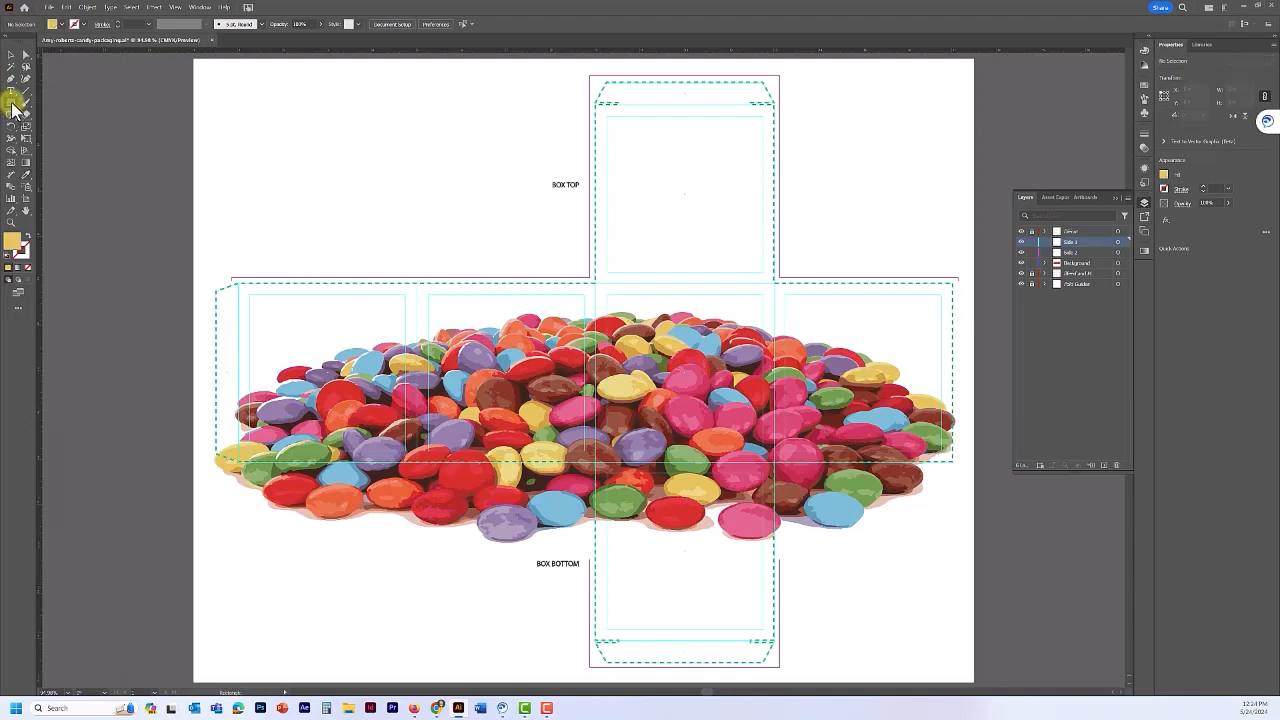
{"action": "left_click", "coordinate": [282, 356]}
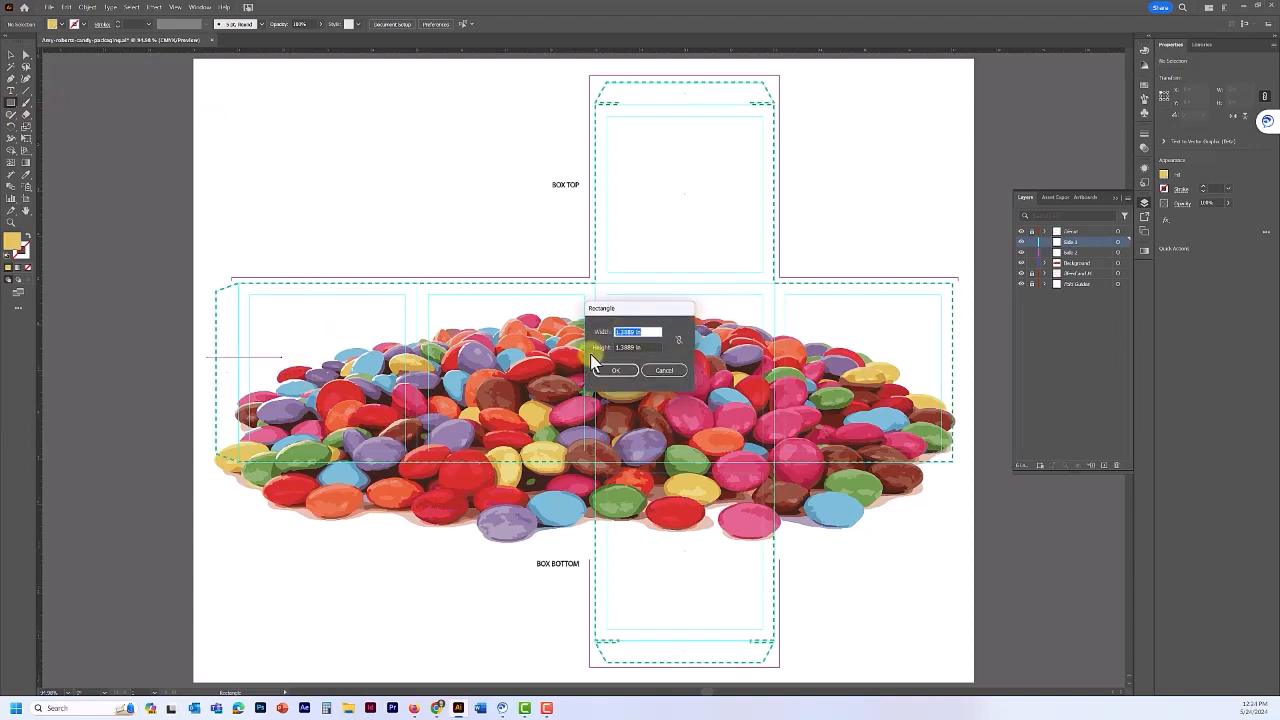
{"action": "left_click", "coordinate": [631, 333]}
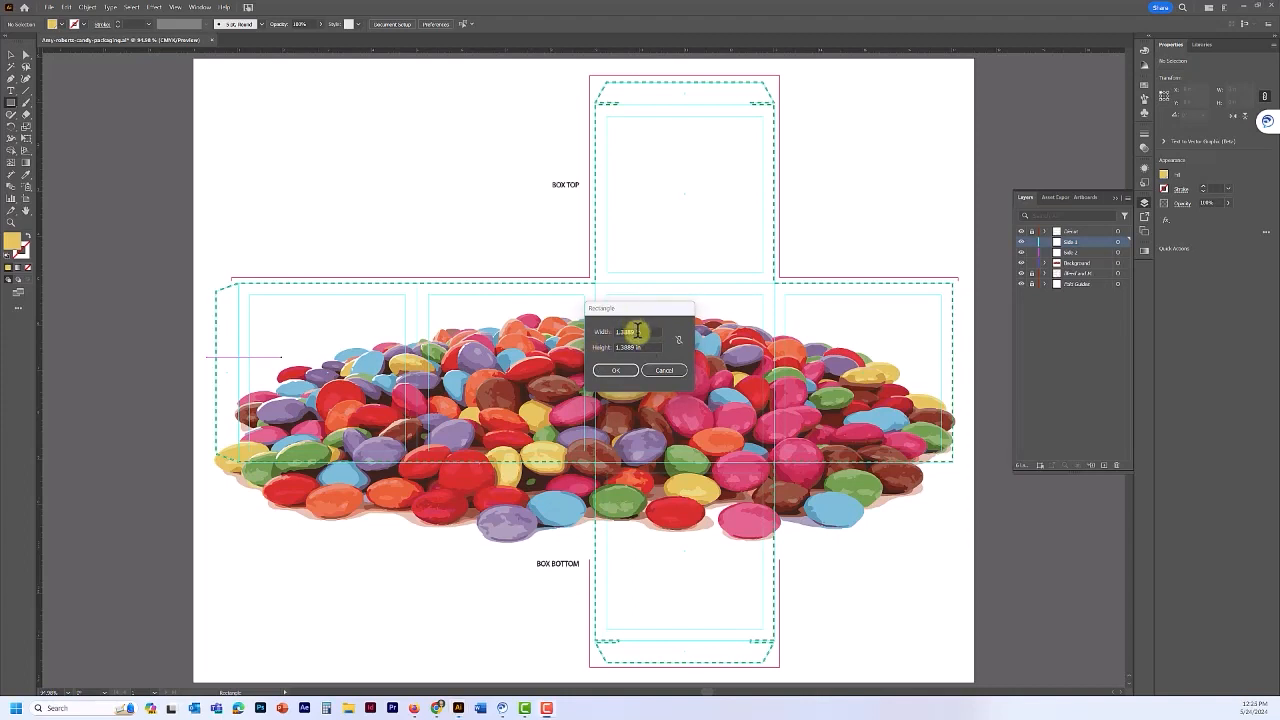
{"action": "double_click", "coordinate": [631, 332]}
{"action": "type", "text": "3.75"}
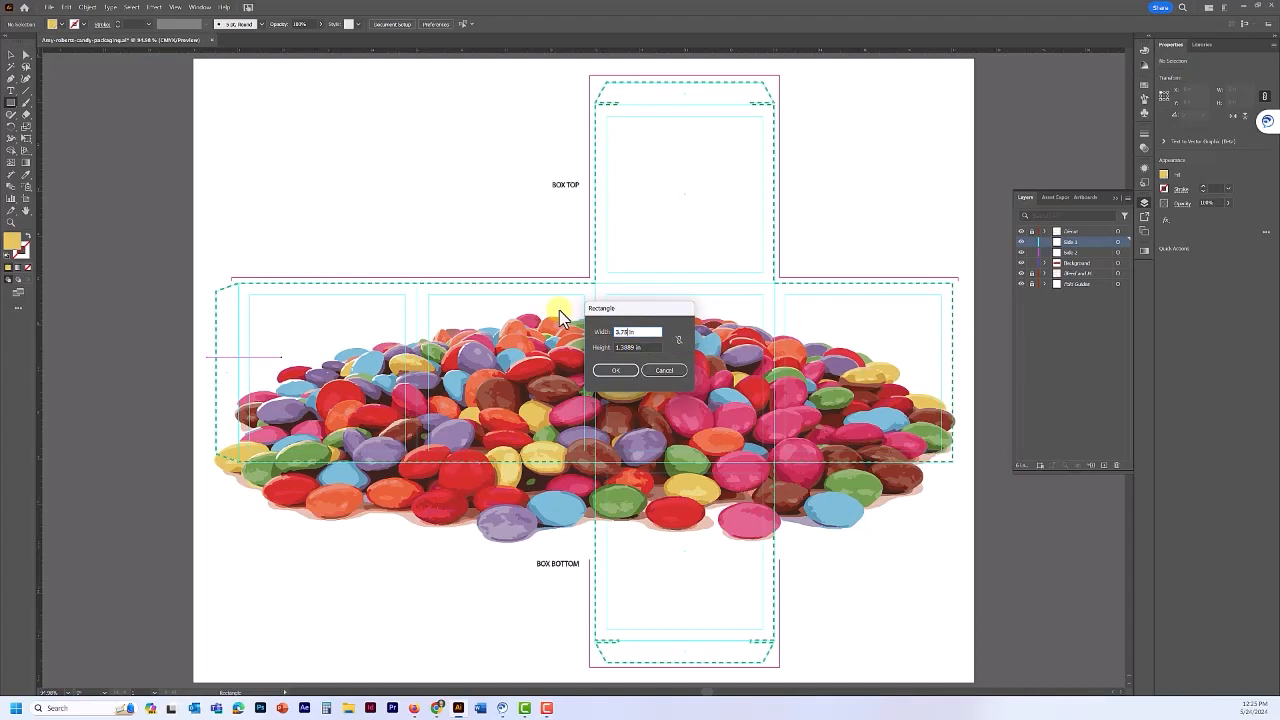
{"action": "key", "text": "Tab"}
{"action": "type", "text": "1"}
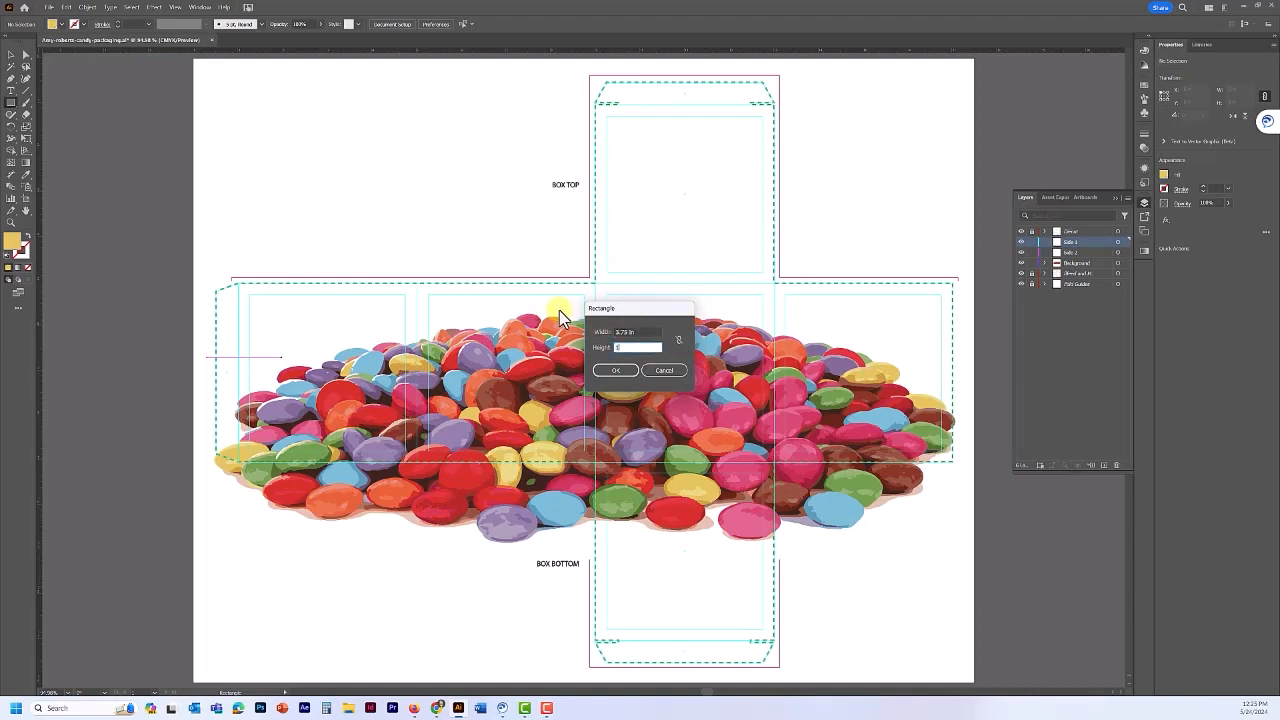
{"action": "left_click", "coordinate": [621, 375]}
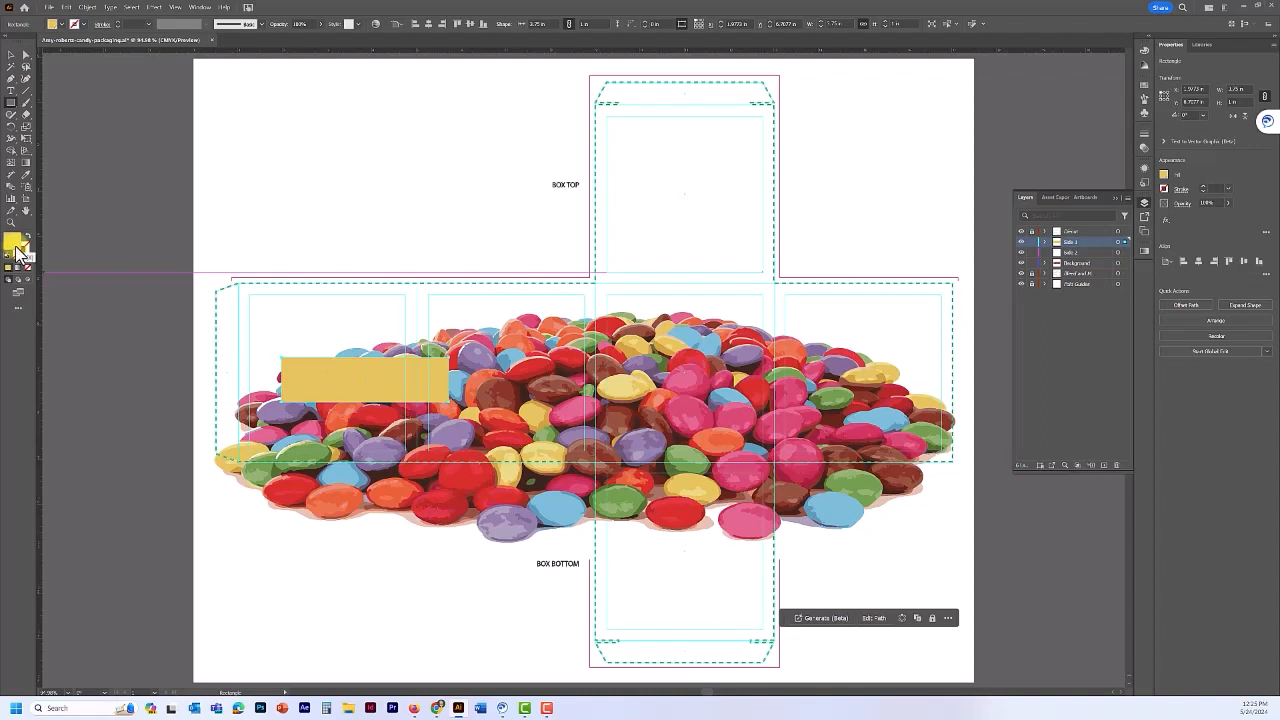
- Fill the rectangle with the red C=15 M=97 swatch and drag it left onto the side panel
{"action": "left_click", "coordinate": [1143, 87]}
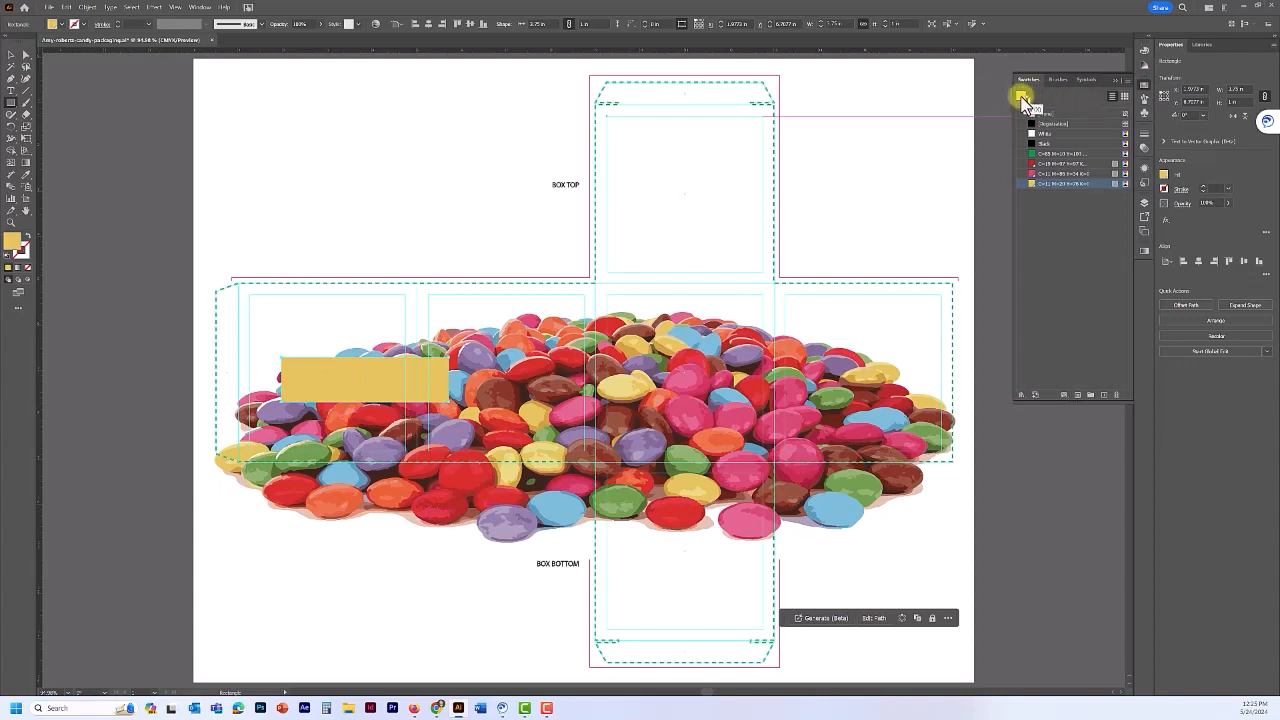
{"action": "left_click", "coordinate": [1038, 164]}
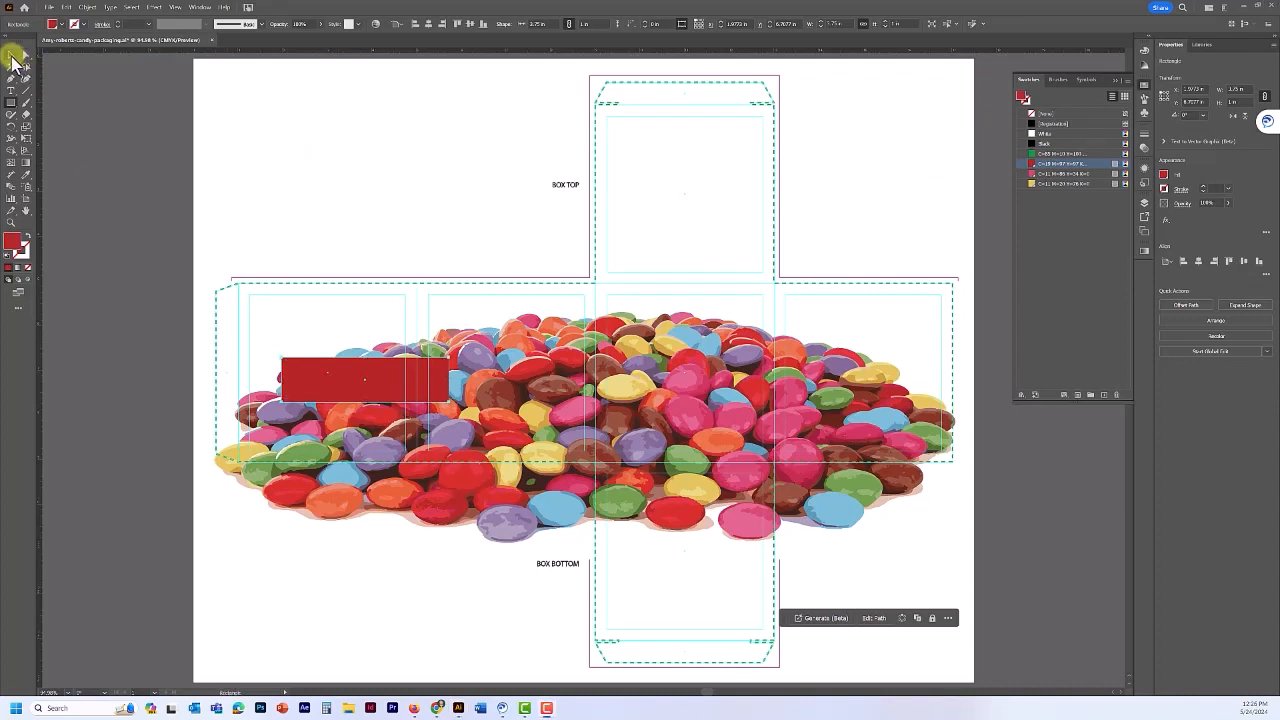
{"action": "left_click", "coordinate": [11, 55]}
{"action": "left_click_drag", "start_coordinate": [395, 369], "coordinate": [361, 366]}
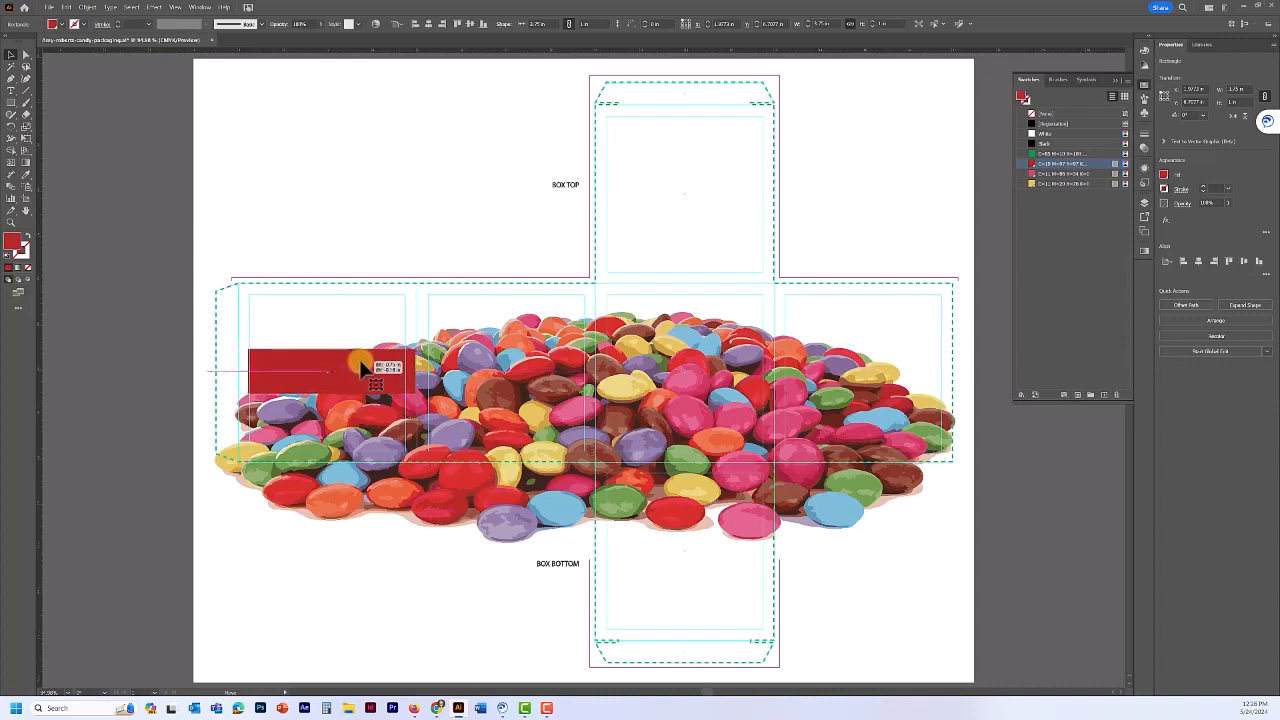
{"action": "left_click_drag", "start_coordinate": [361, 367], "coordinate": [364, 369]}
{"action": "left_click_drag", "start_coordinate": [362, 368], "coordinate": [362, 367]}
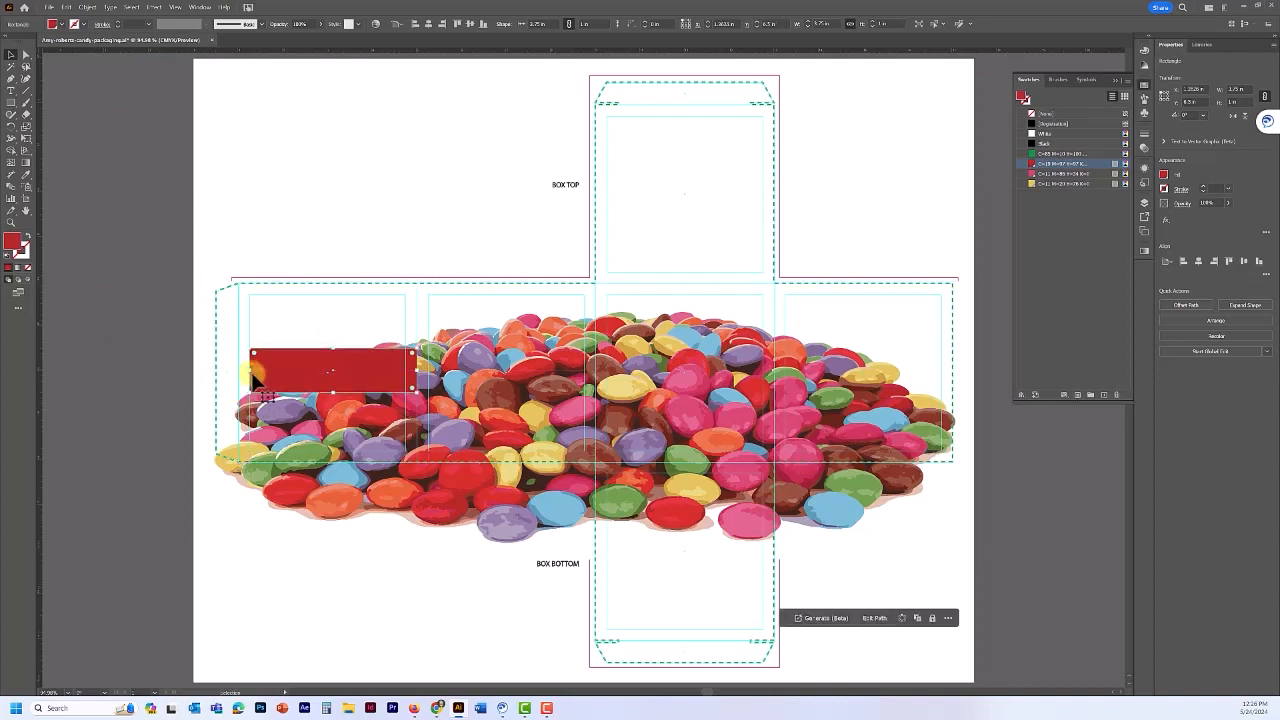
- Add a midpoint anchor on the rectangle's left edge and drag it right into a V notch
{"action": "scroll", "coordinate": [267, 380], "scroll_direction": "up", "scroll_amount": 5}
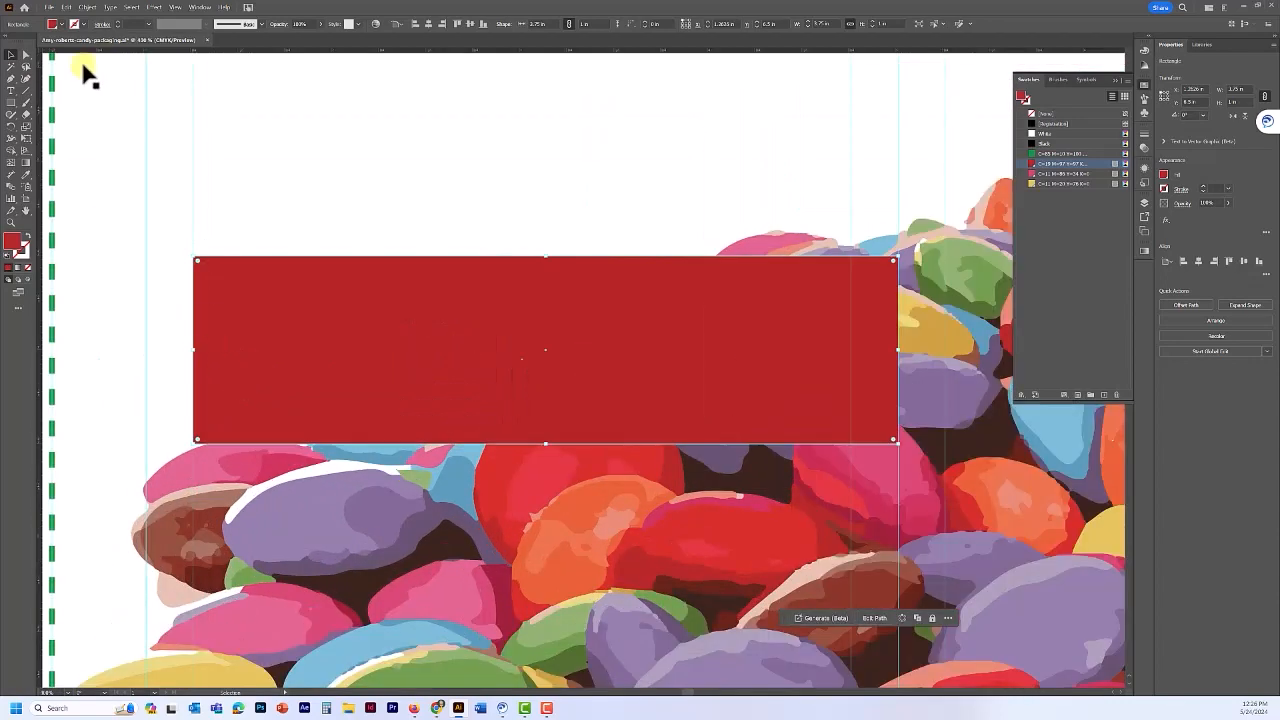
{"action": "left_click", "coordinate": [11, 80]}
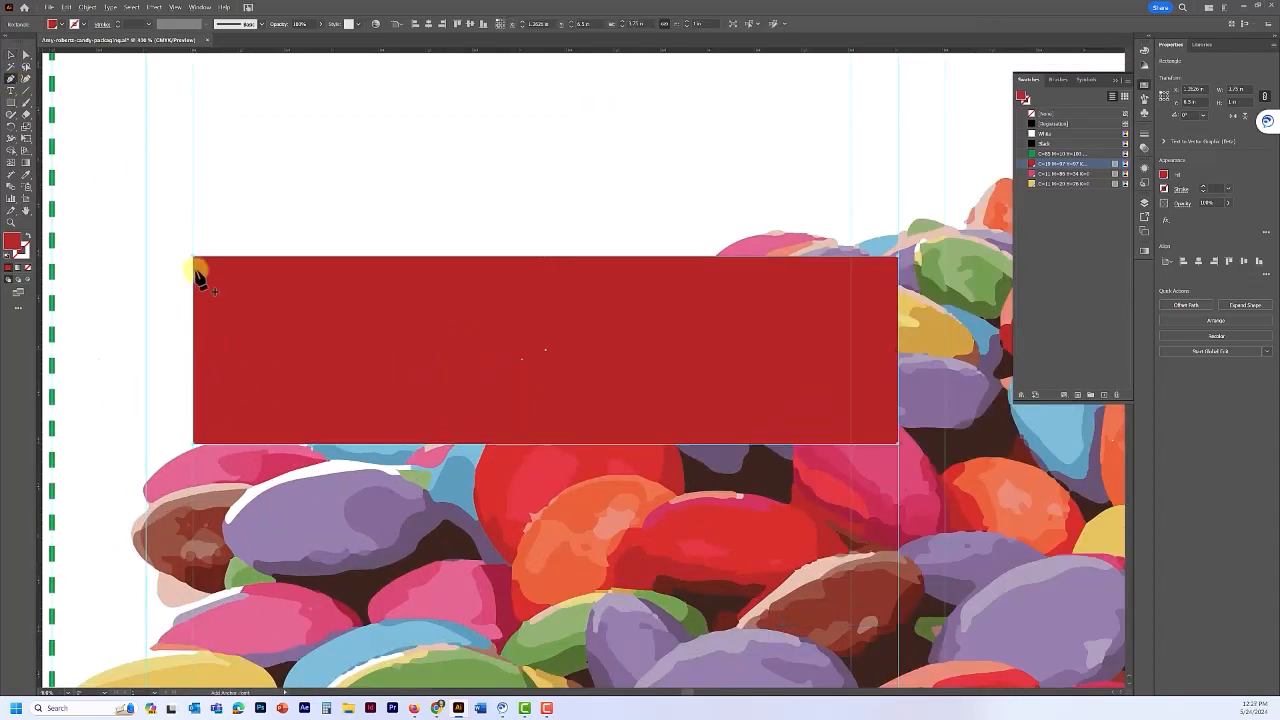
{"action": "left_click", "coordinate": [196, 350]}
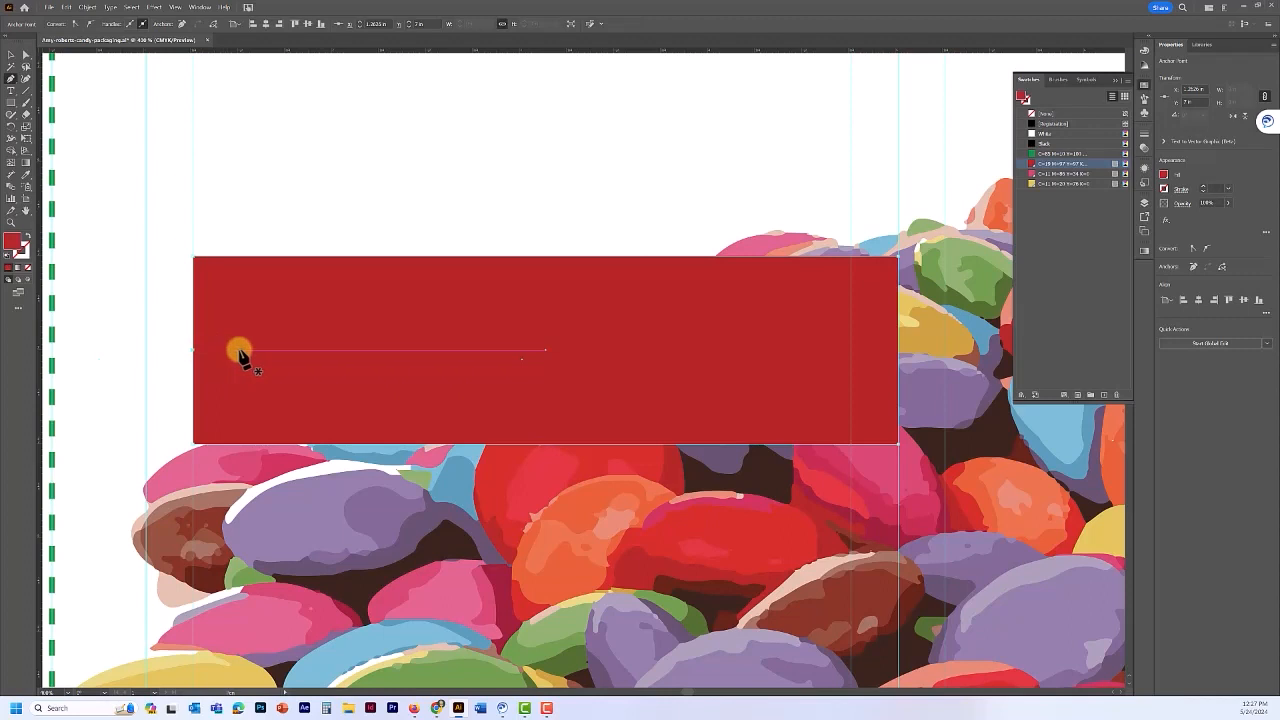
{"action": "key", "text": "ctrl+z"}
{"action": "left_click", "coordinate": [26, 56]}
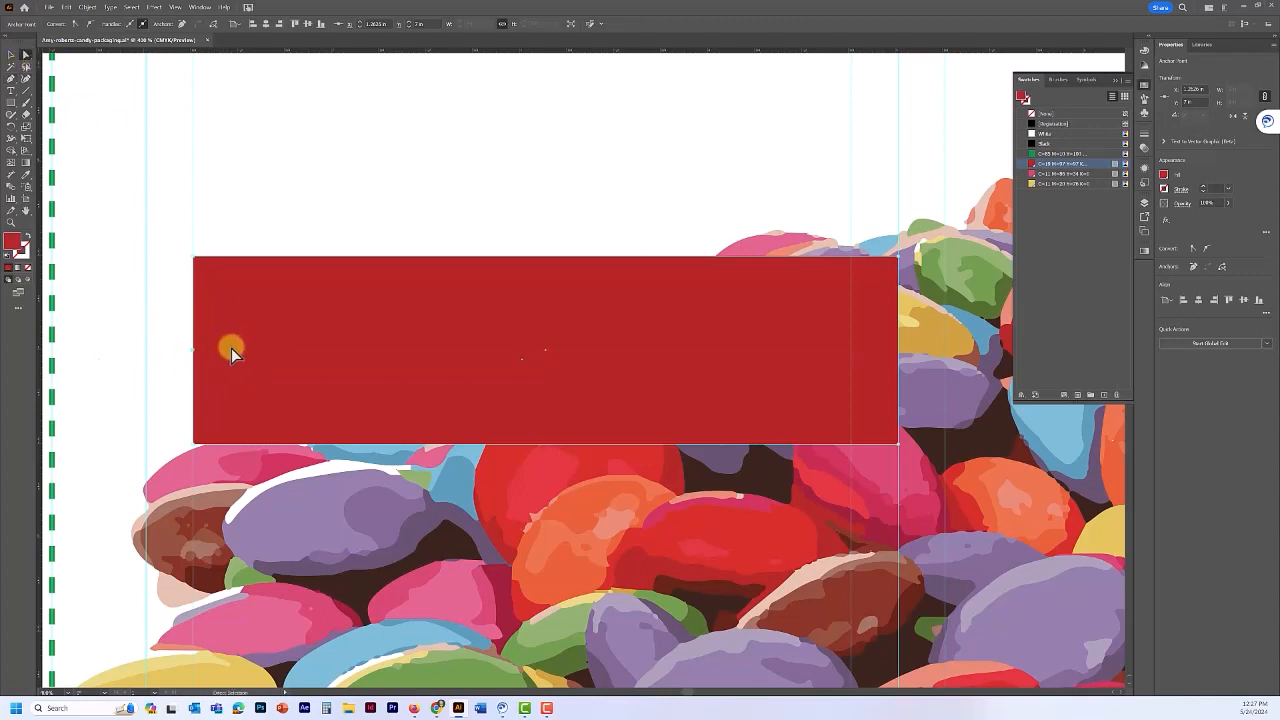
{"action": "left_click_drag", "start_coordinate": [194, 350], "coordinate": [306, 350]}
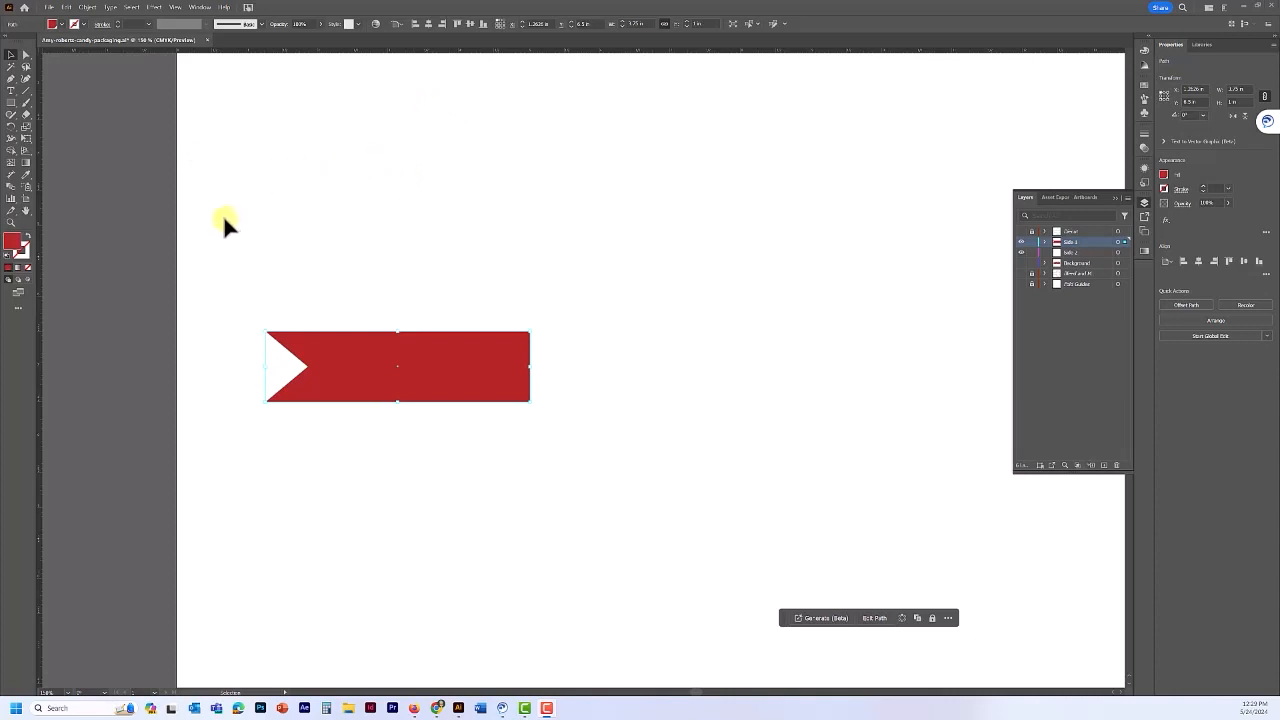
- Reflect the notched banner as a copy across a vertical axis at its right edge
{"action": "left_click", "coordinate": [12, 128]}
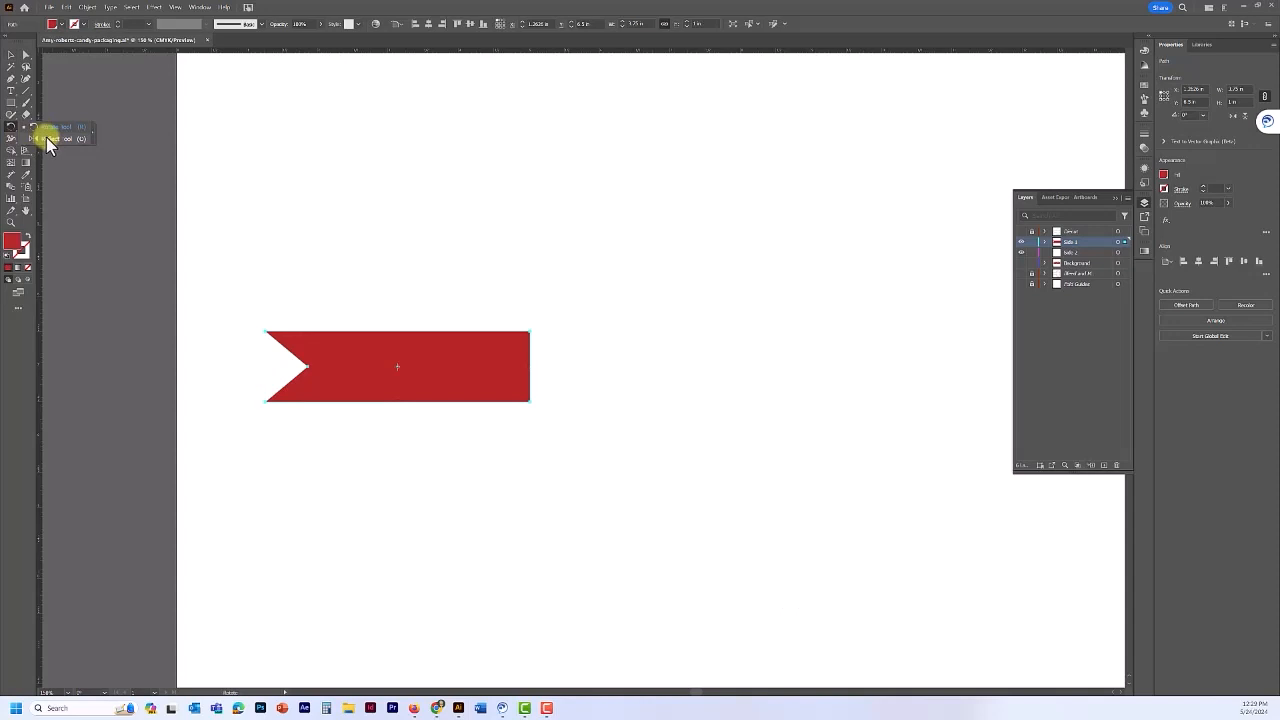
{"action": "left_click", "coordinate": [46, 137]}
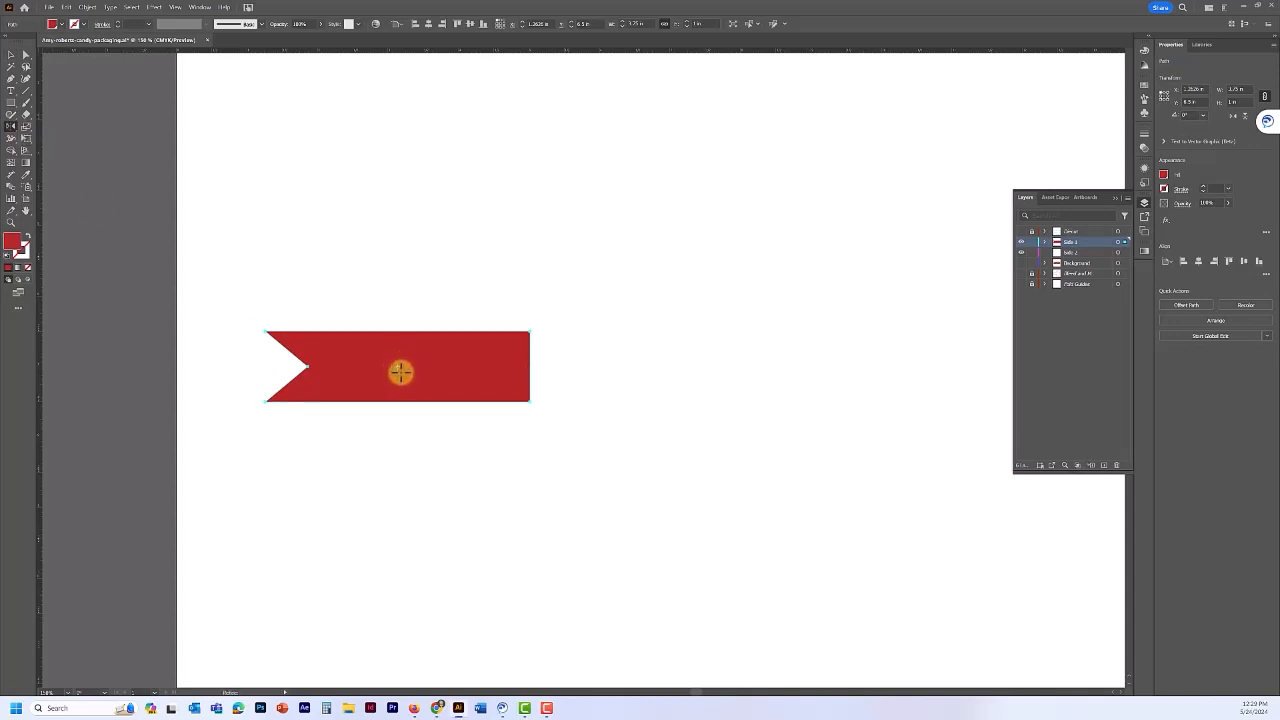
{"action": "scroll", "coordinate": [400, 372], "scroll_direction": "up", "scroll_amount": 2}
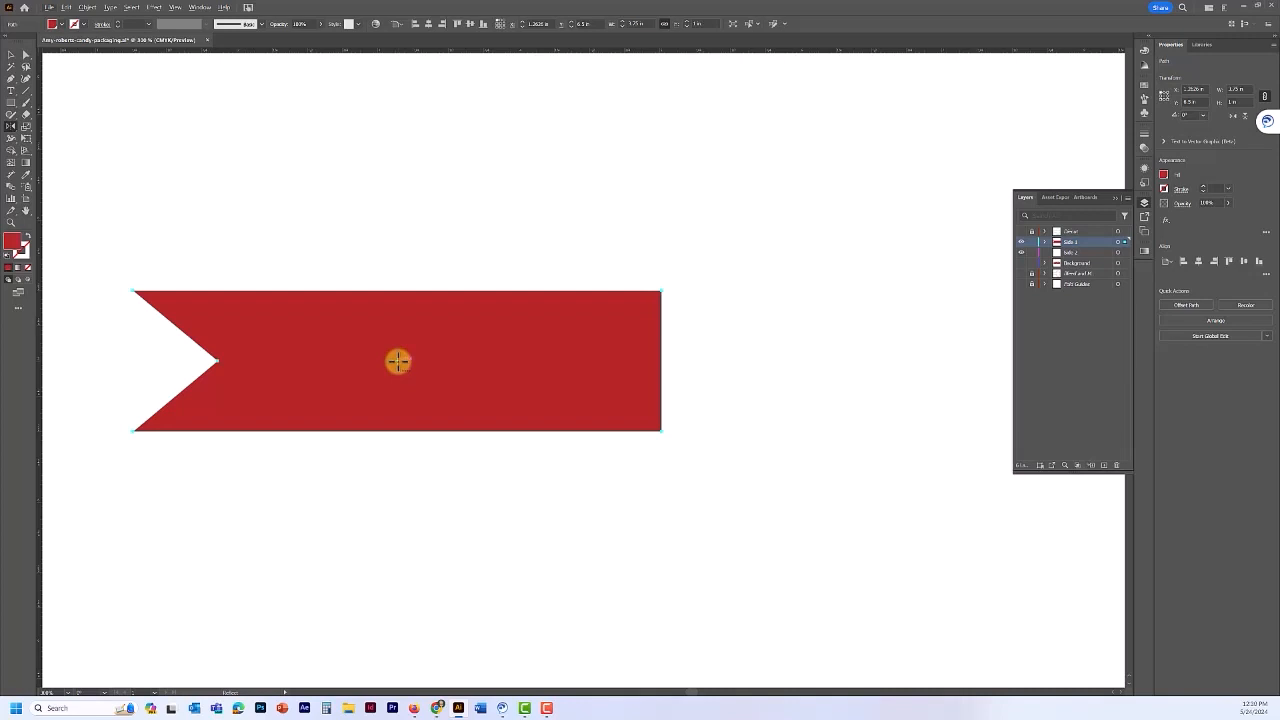
{"action": "left_click_drag", "start_coordinate": [398, 361], "coordinate": [430, 365]}
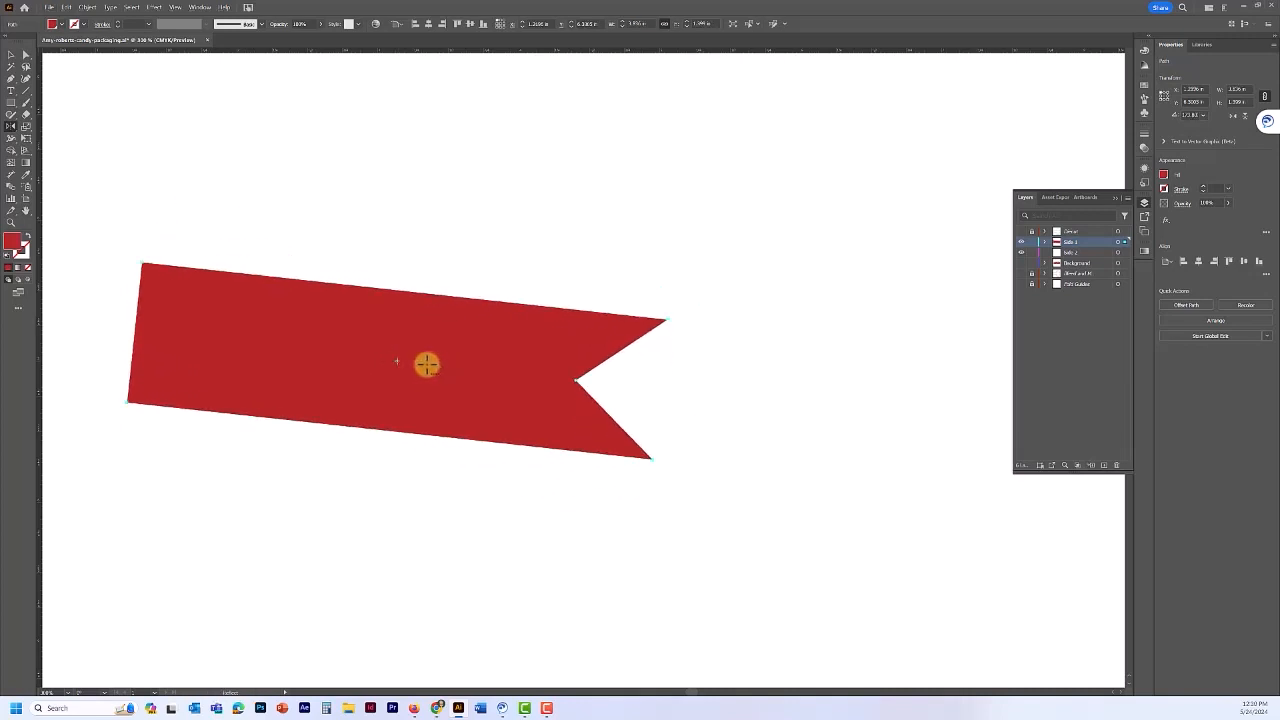
{"action": "key", "text": "ctrl+z"}
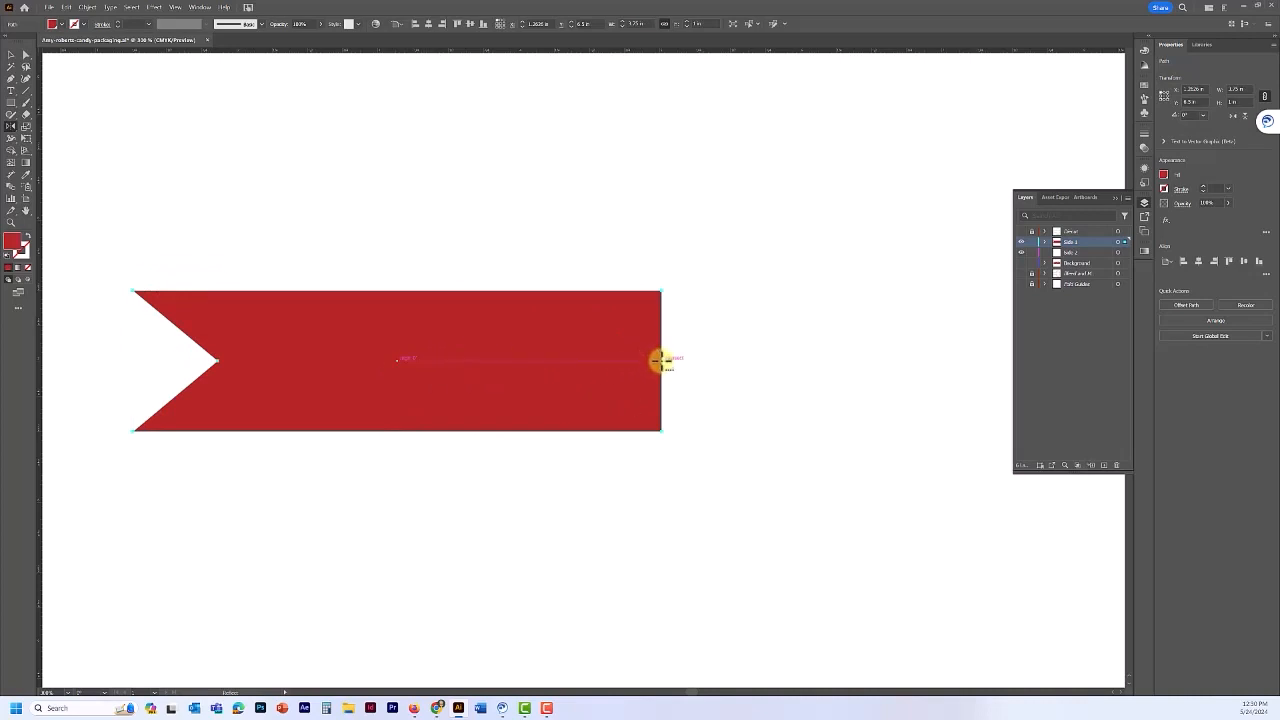
{"action": "left_click", "coordinate": [661, 360], "text": "alt"}
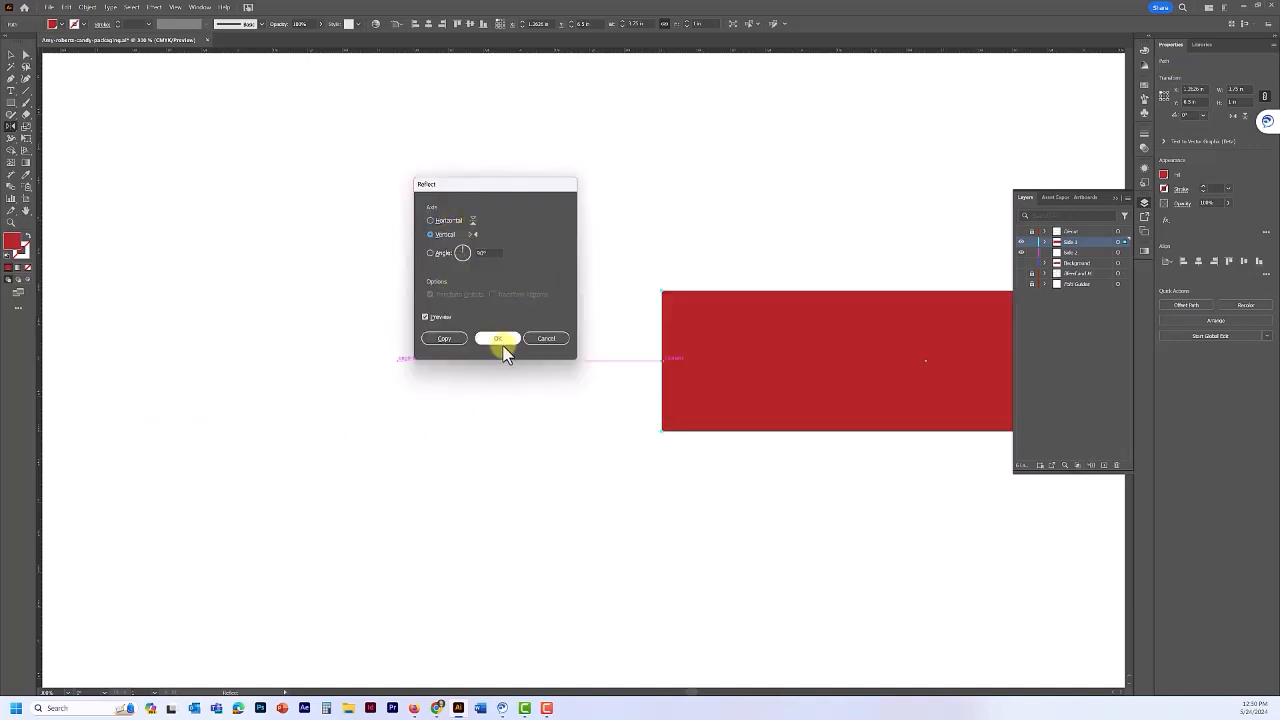
{"action": "left_click", "coordinate": [422, 317]}
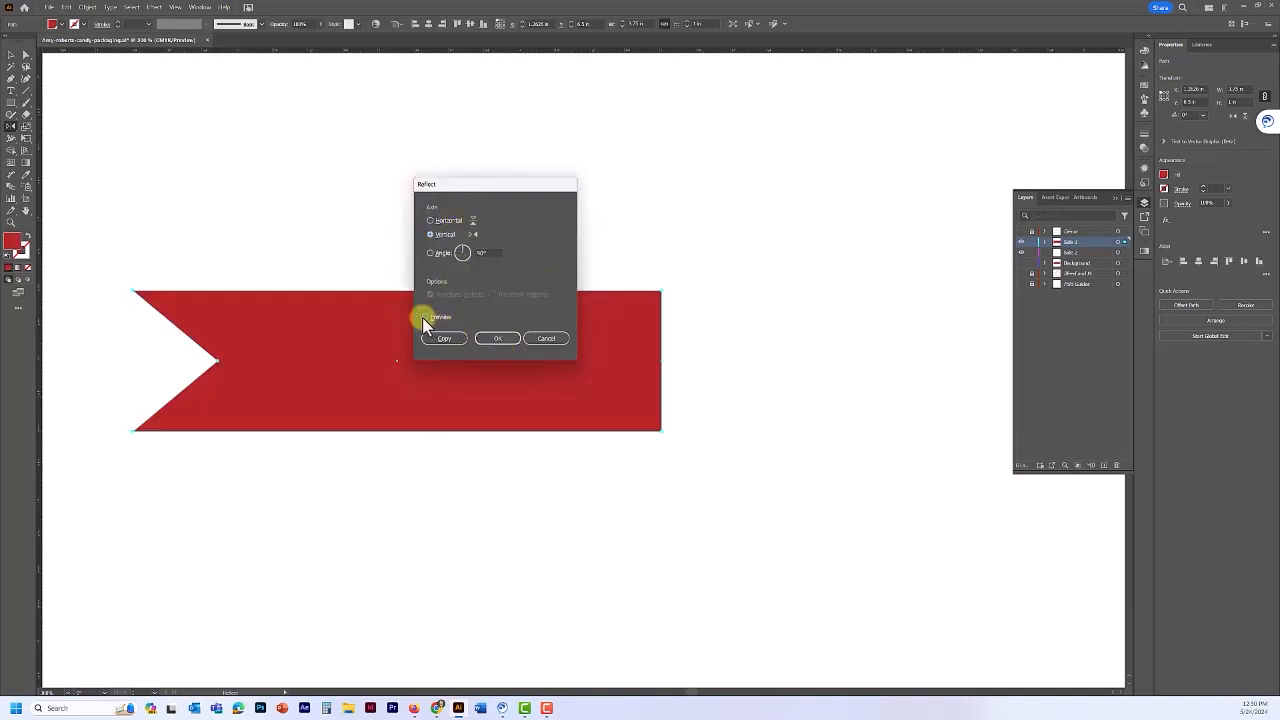
{"action": "left_click", "coordinate": [422, 317]}
{"action": "left_click", "coordinate": [422, 317]}
{"action": "left_click", "coordinate": [422, 317]}
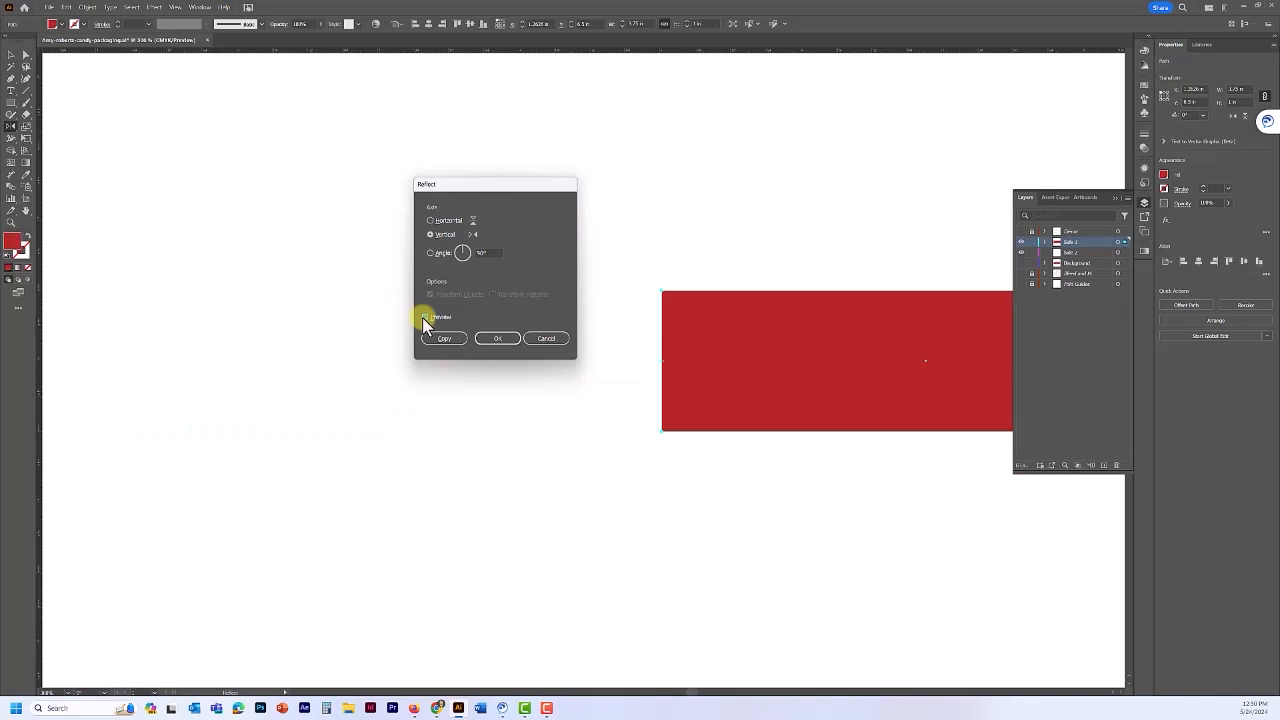
{"action": "left_click", "coordinate": [422, 317]}
{"action": "left_click", "coordinate": [422, 317]}
{"action": "left_click", "coordinate": [442, 339]}
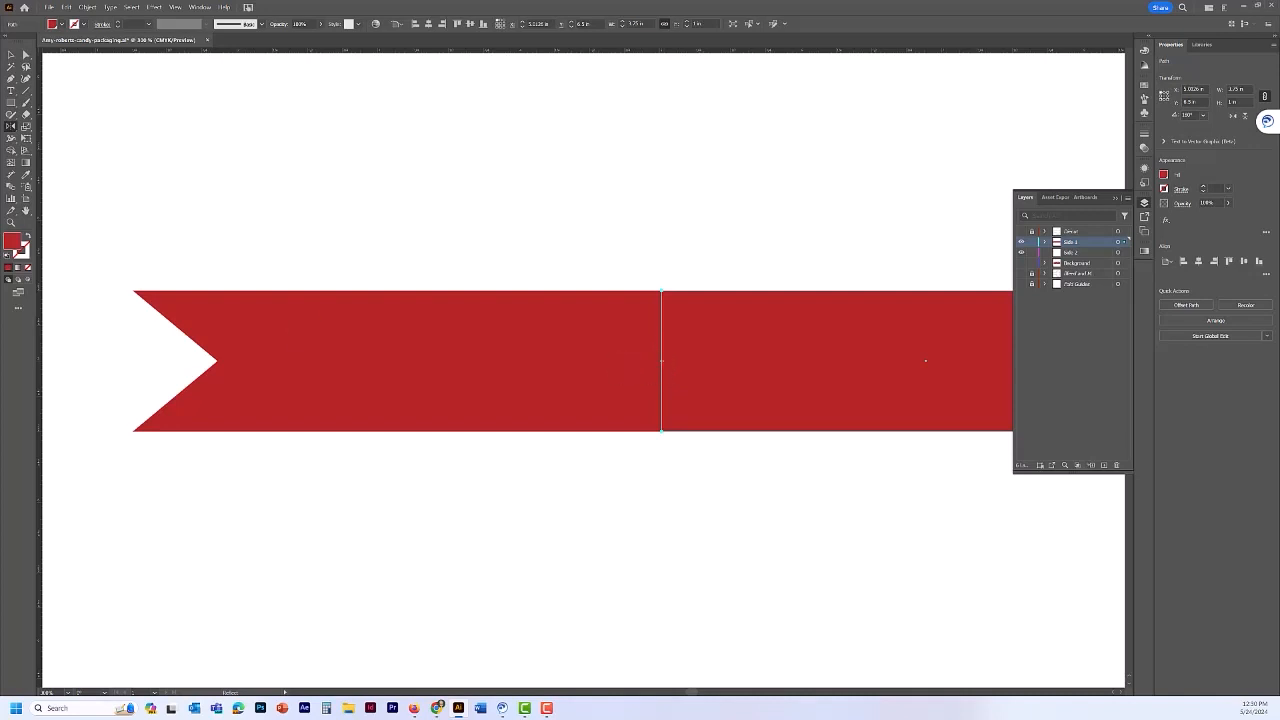
- Show the die-cut, Background, Bleed and Fold Guides layers
{"action": "scroll", "coordinate": [497, 497], "scroll_direction": "down", "scroll_amount": 3}
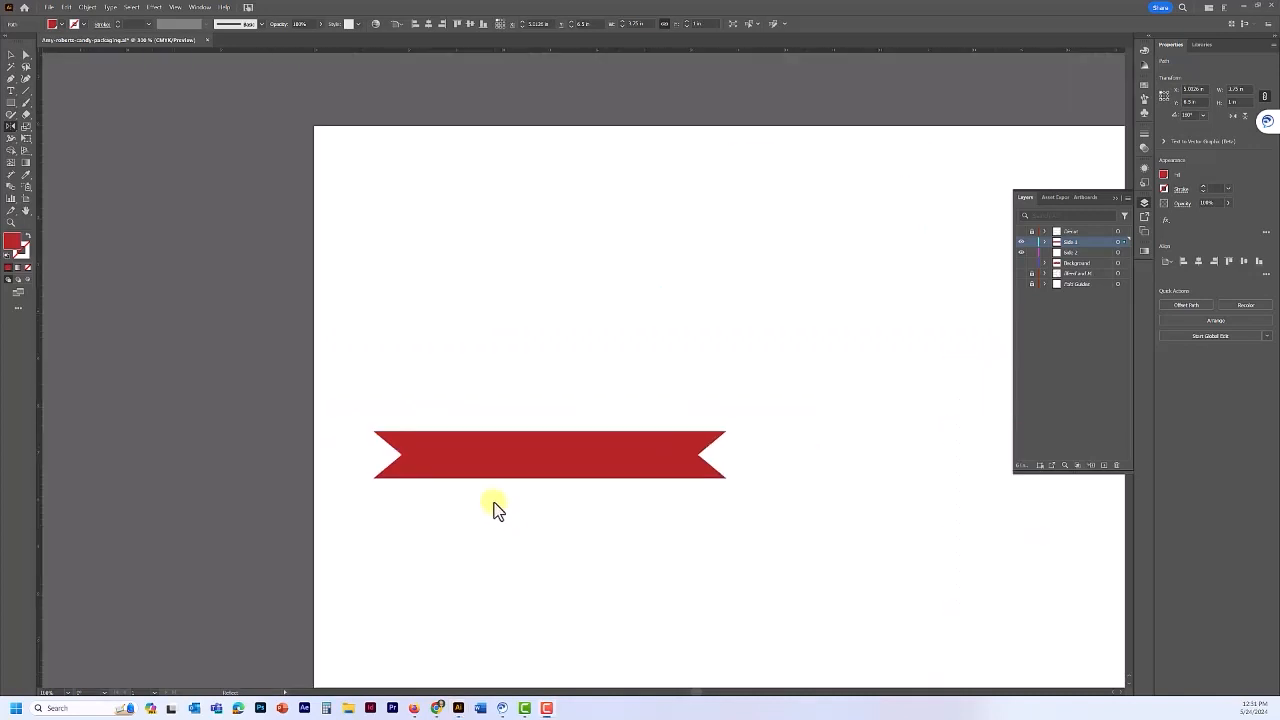
{"action": "left_click", "coordinate": [1021, 232]}
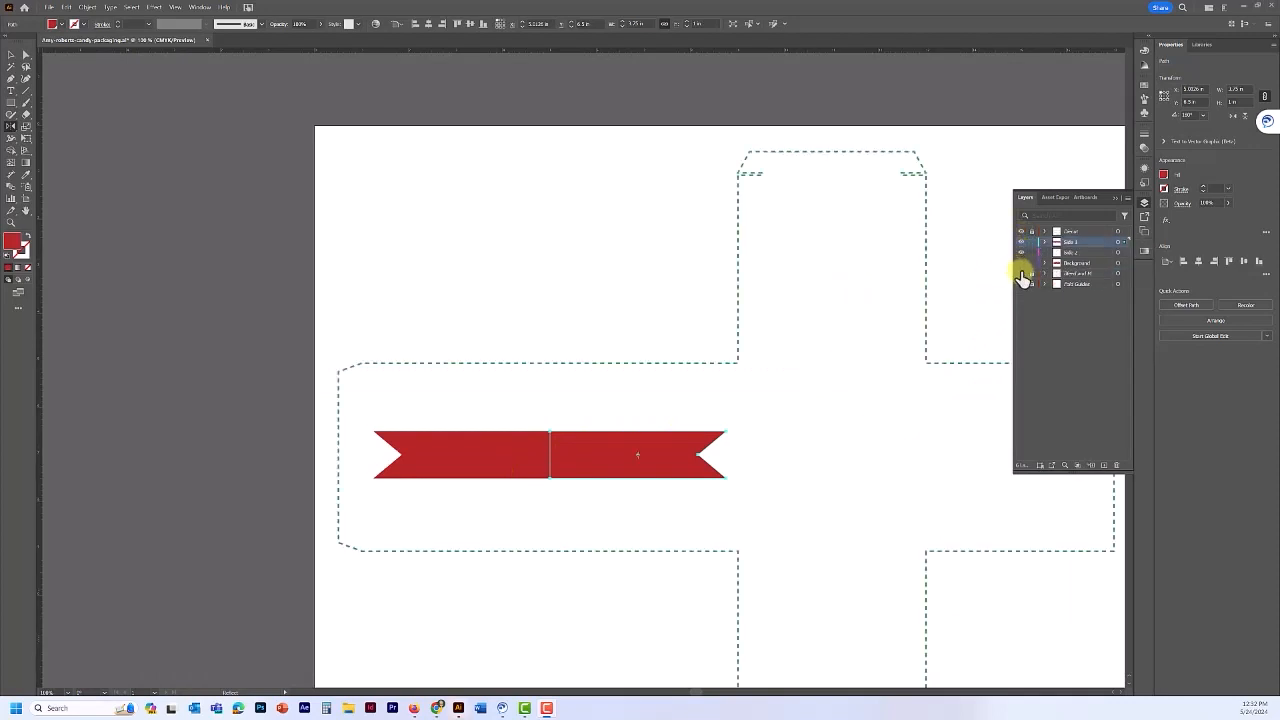
{"action": "left_click_drag", "start_coordinate": [1021, 281], "coordinate": [1021, 263]}
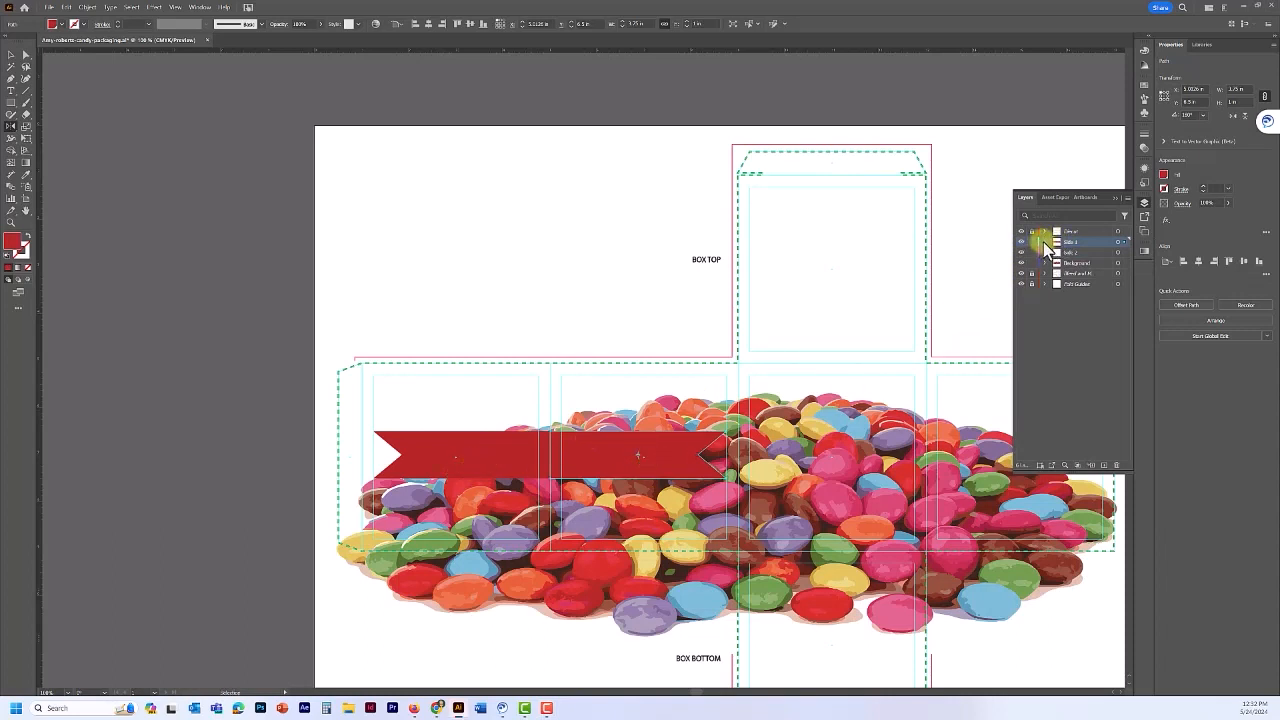
- Expand Side 1 and identify which path is the banner's right half
{"action": "left_click", "coordinate": [1044, 242]}
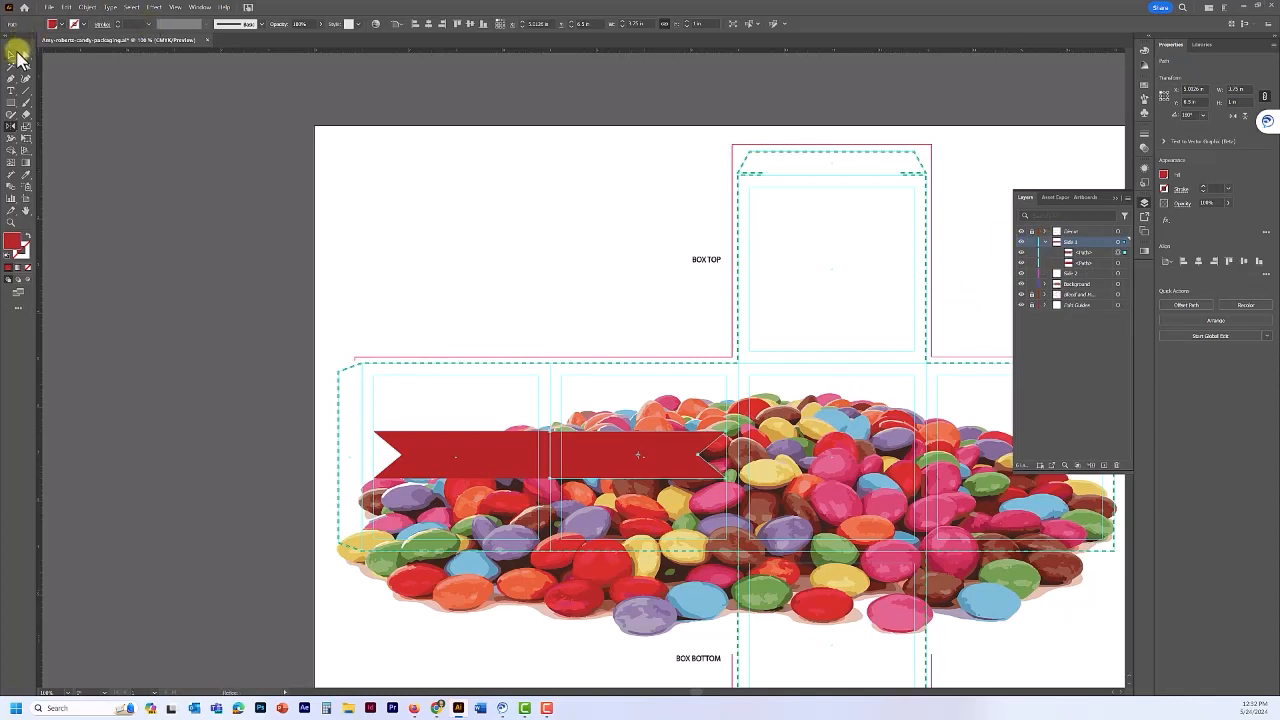
{"action": "left_click", "coordinate": [17, 54]}
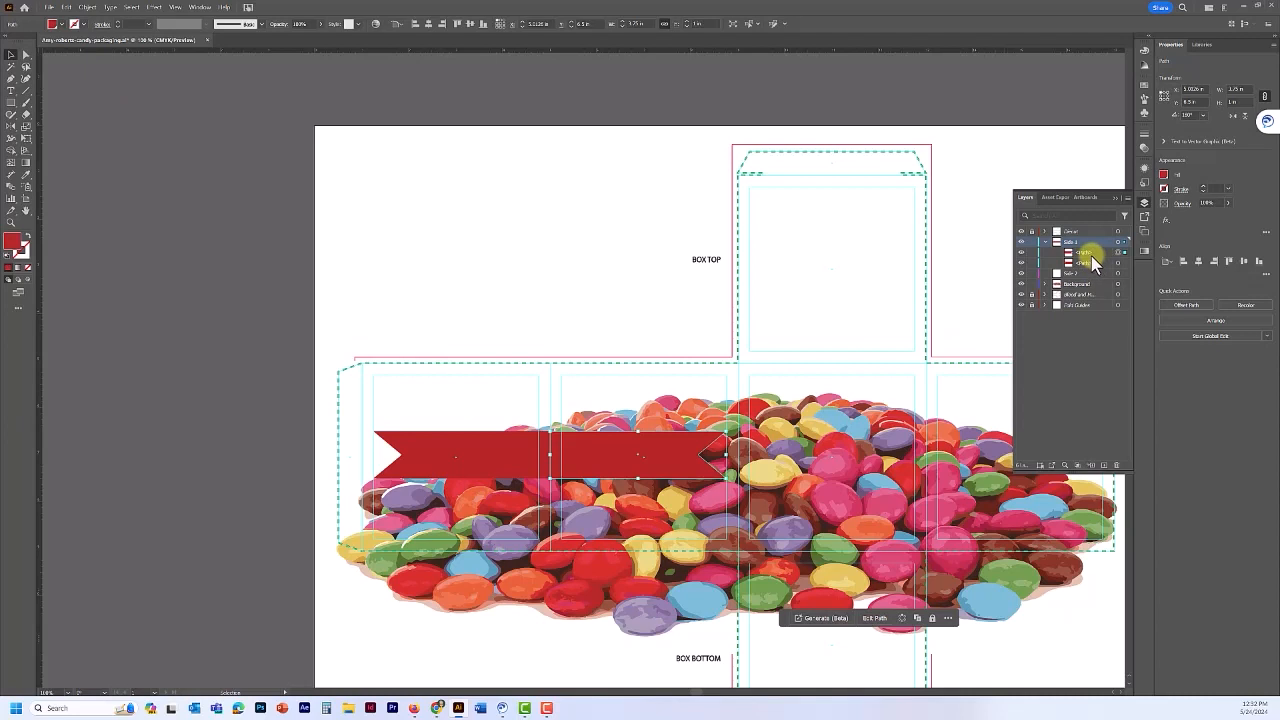
{"action": "left_click", "coordinate": [1033, 252]}
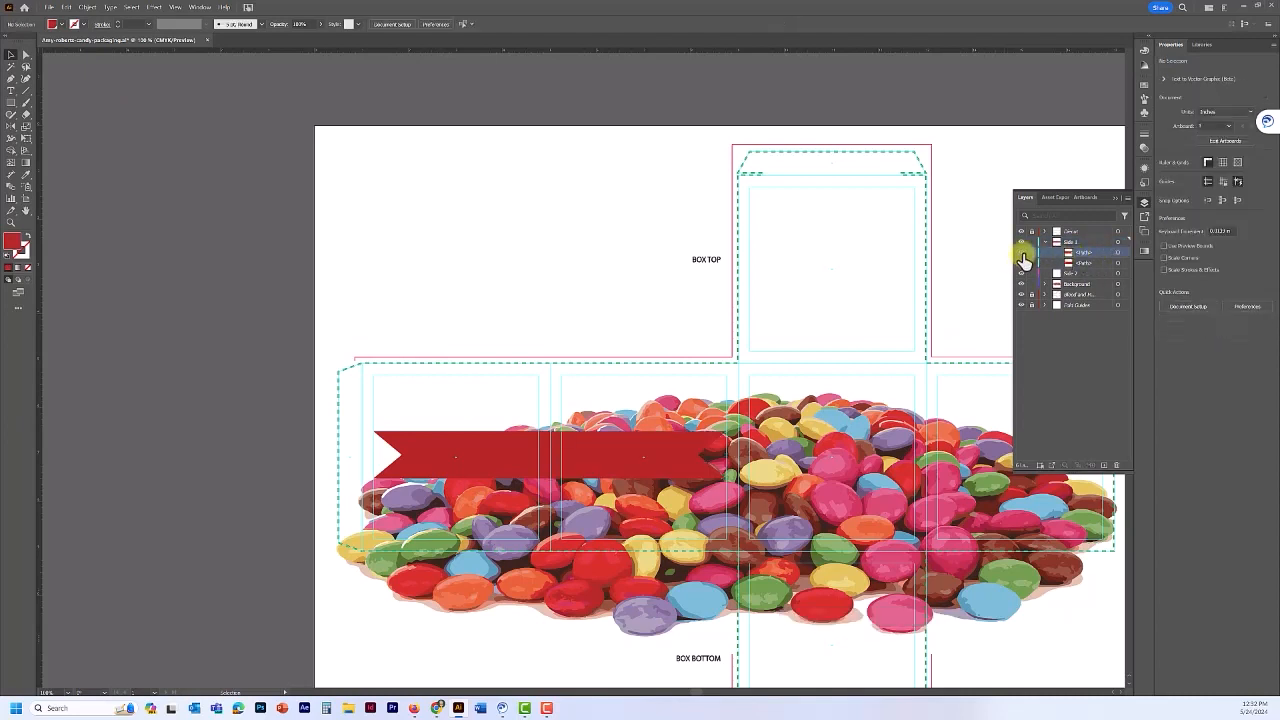
{"action": "left_click", "coordinate": [1022, 262]}
{"action": "left_click", "coordinate": [1022, 262]}
{"action": "left_click", "coordinate": [1022, 262]}
{"action": "left_click", "coordinate": [1022, 262]}
{"action": "left_click", "coordinate": [1086, 256]}
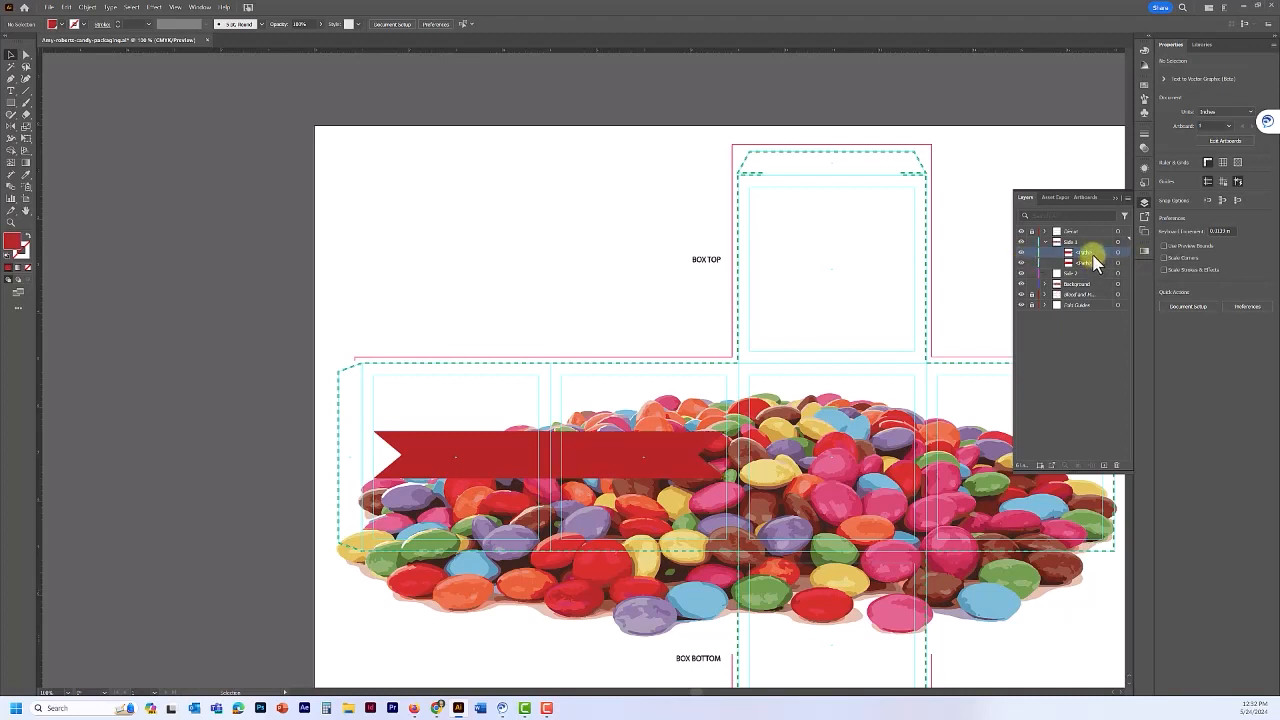
- Move the right-half path into Side 2, then make Side 1 active again
{"action": "left_click", "coordinate": [1085, 273]}
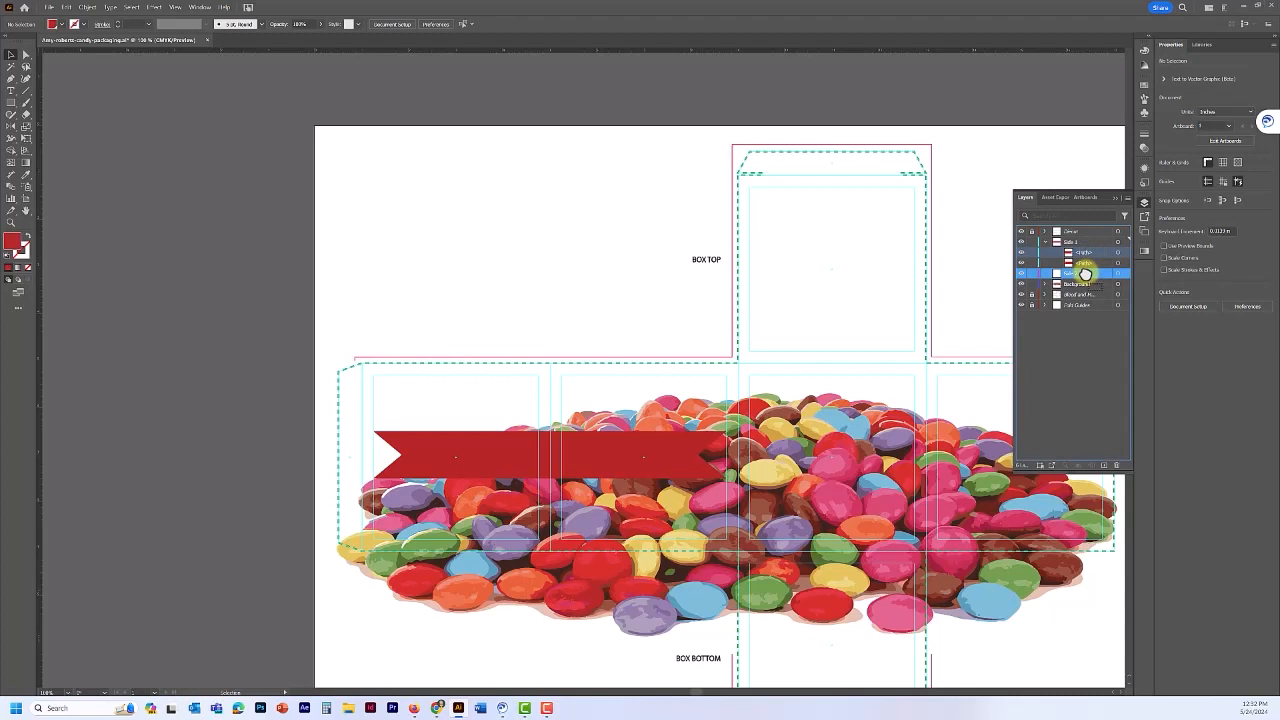
{"action": "left_click_drag", "start_coordinate": [1085, 273], "coordinate": [1086, 270]}
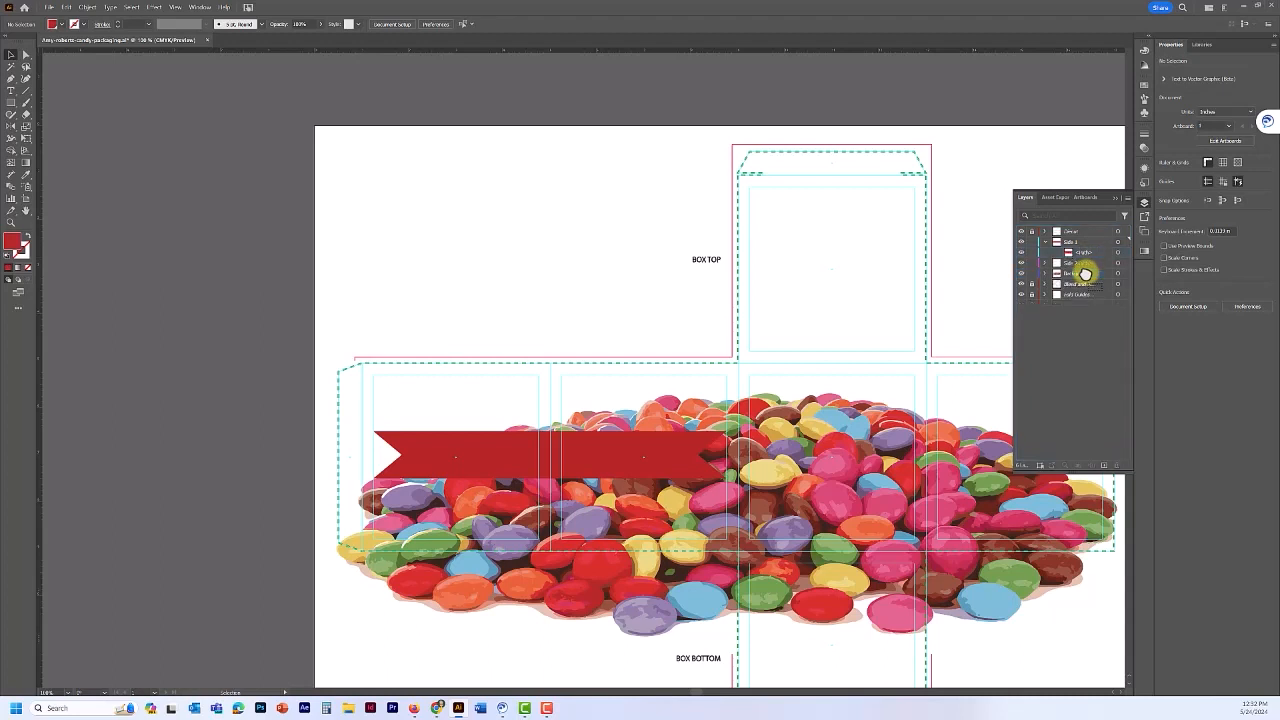
{"action": "left_click", "coordinate": [1022, 263]}
{"action": "left_click", "coordinate": [1021, 263]}
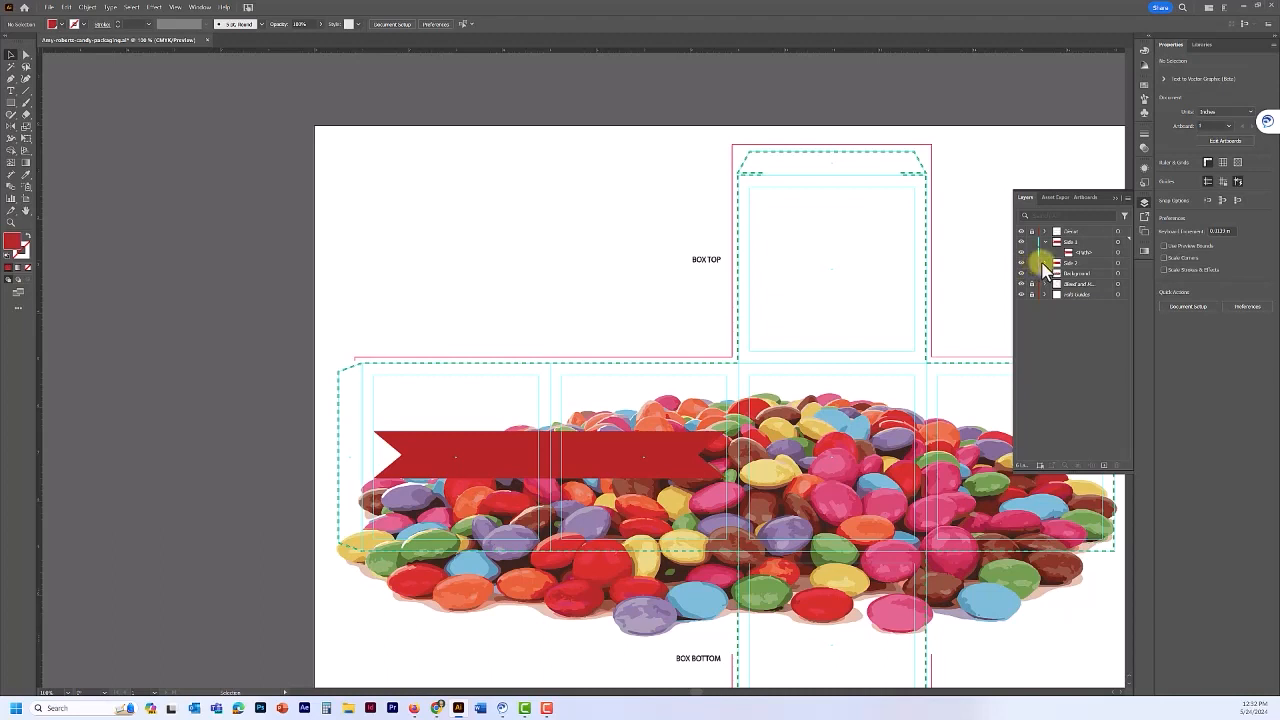
{"action": "left_click", "coordinate": [1044, 262]}
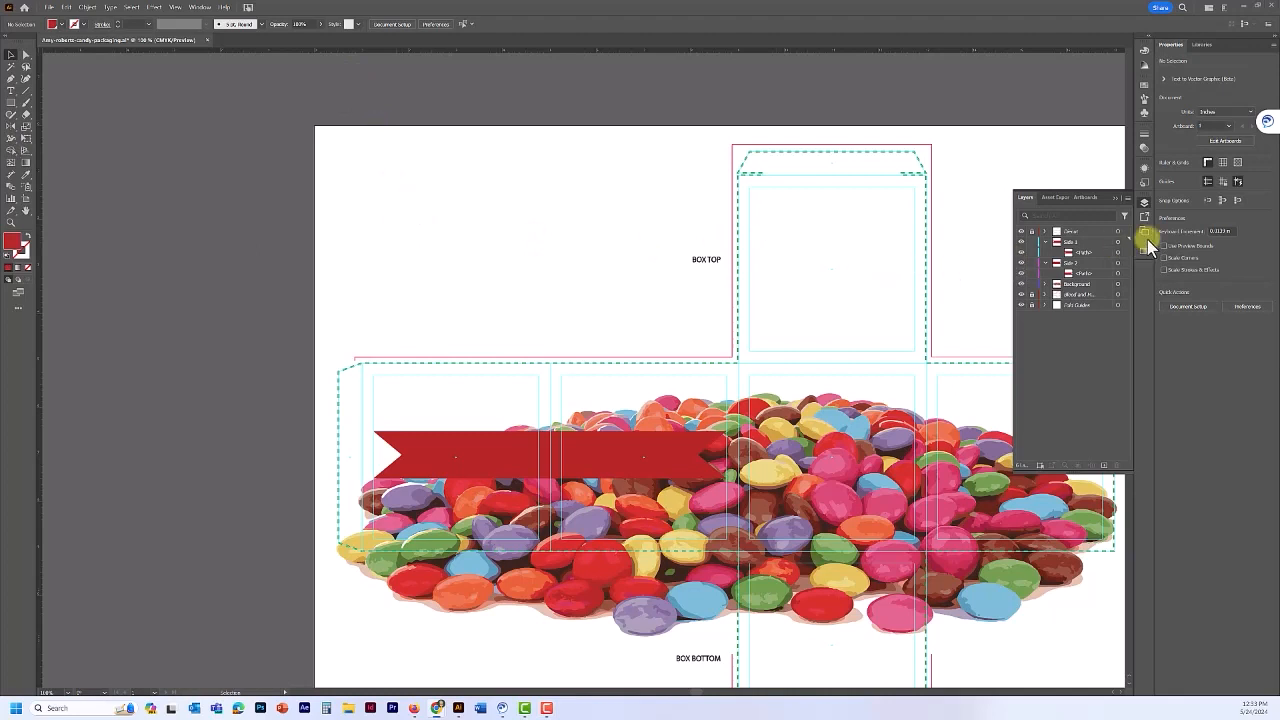
{"action": "left_click", "coordinate": [1088, 242]}
- Add a text object on the banner's left half, replacing the Lorem ipsum placeholder with 'Smart'
{"action": "left_click", "coordinate": [10, 91]}
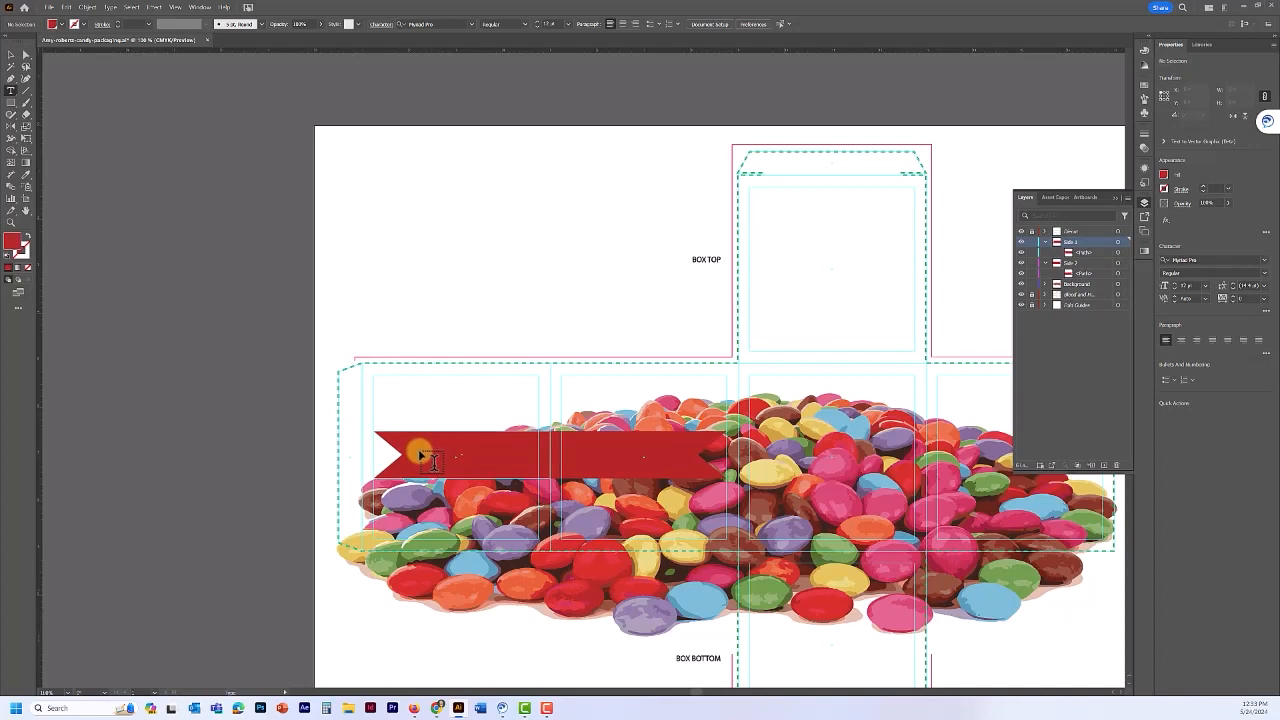
{"action": "left_click", "coordinate": [420, 455]}
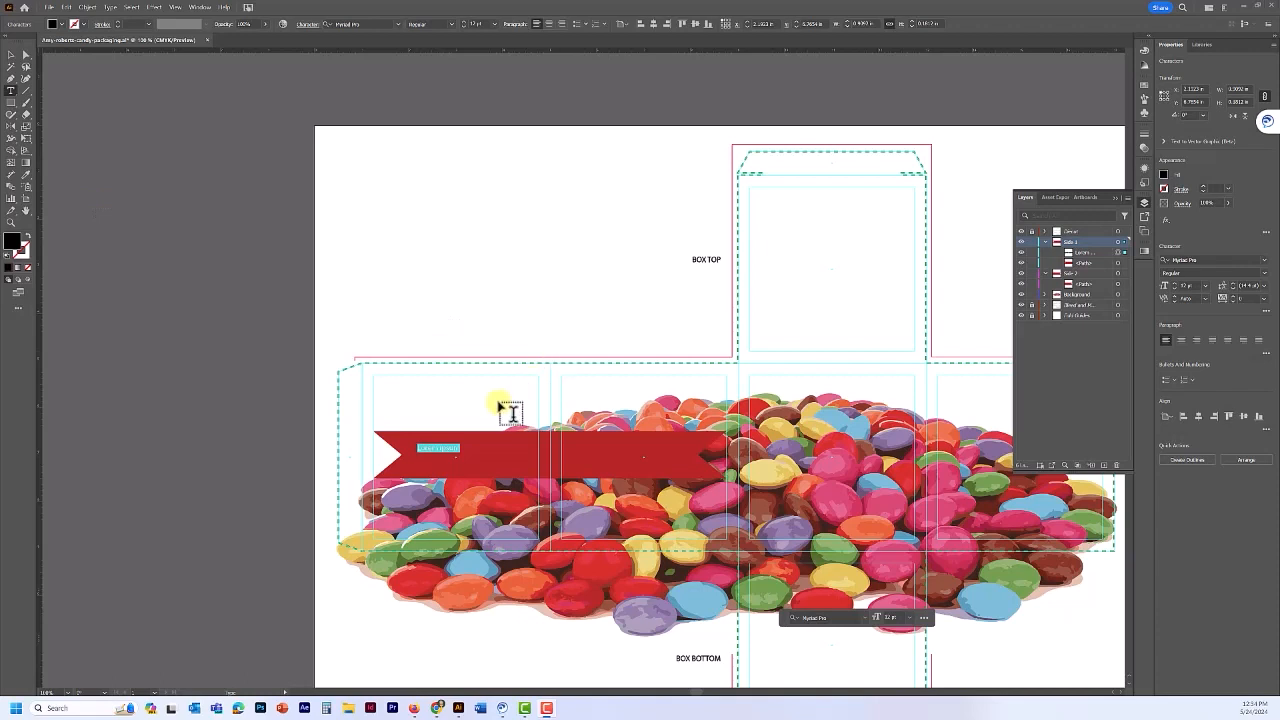
{"action": "left_click", "coordinate": [438, 451]}
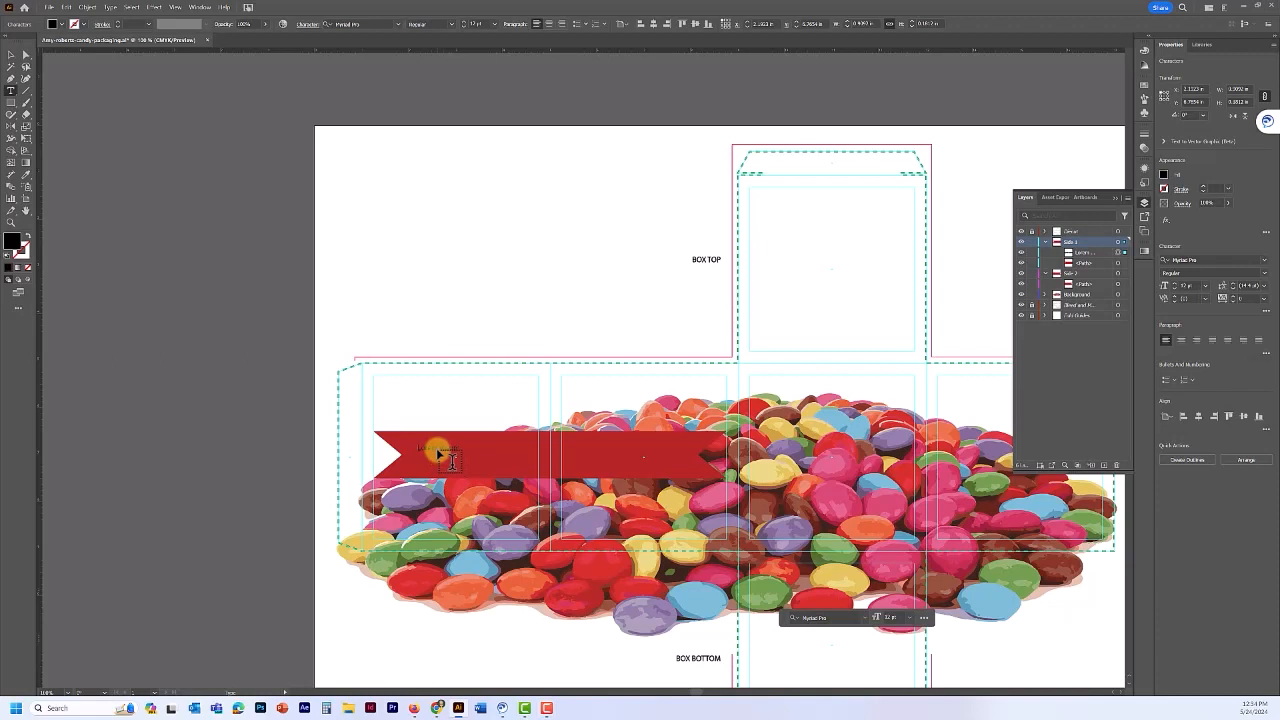
{"action": "double_click", "coordinate": [437, 453]}
{"action": "key", "text": "BackSpace"}
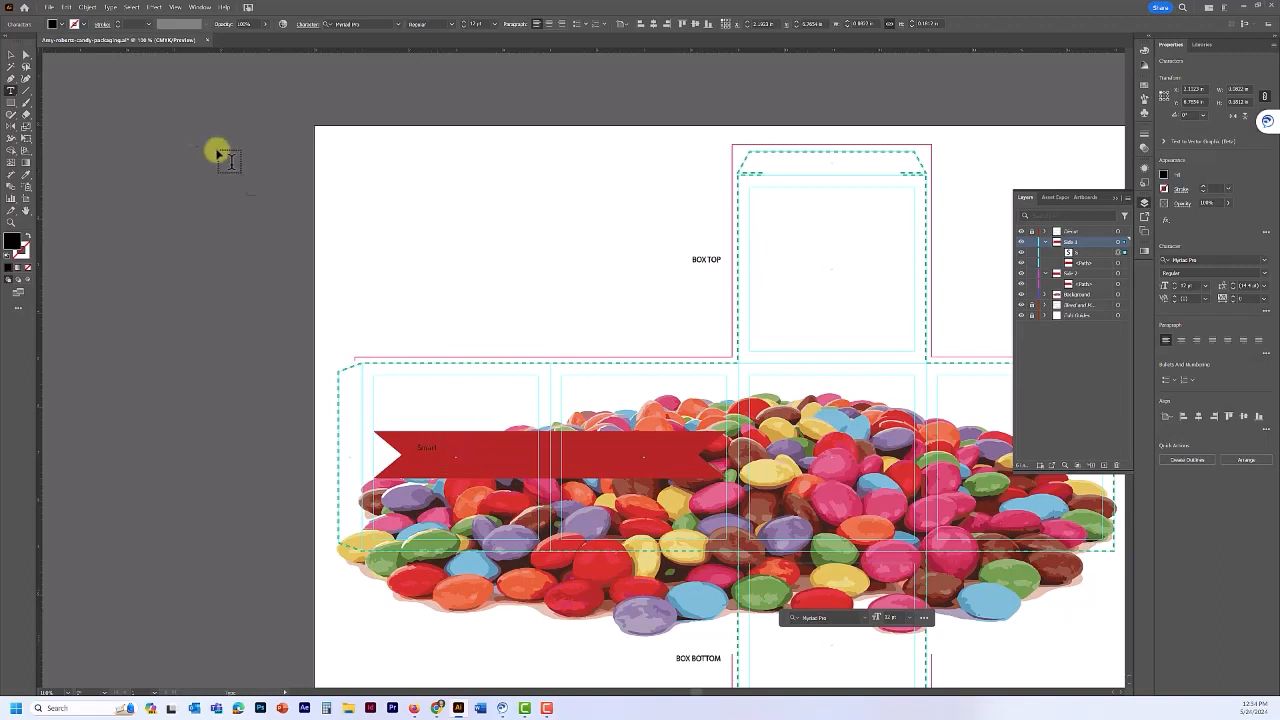
{"action": "left_click", "coordinate": [11, 54]}
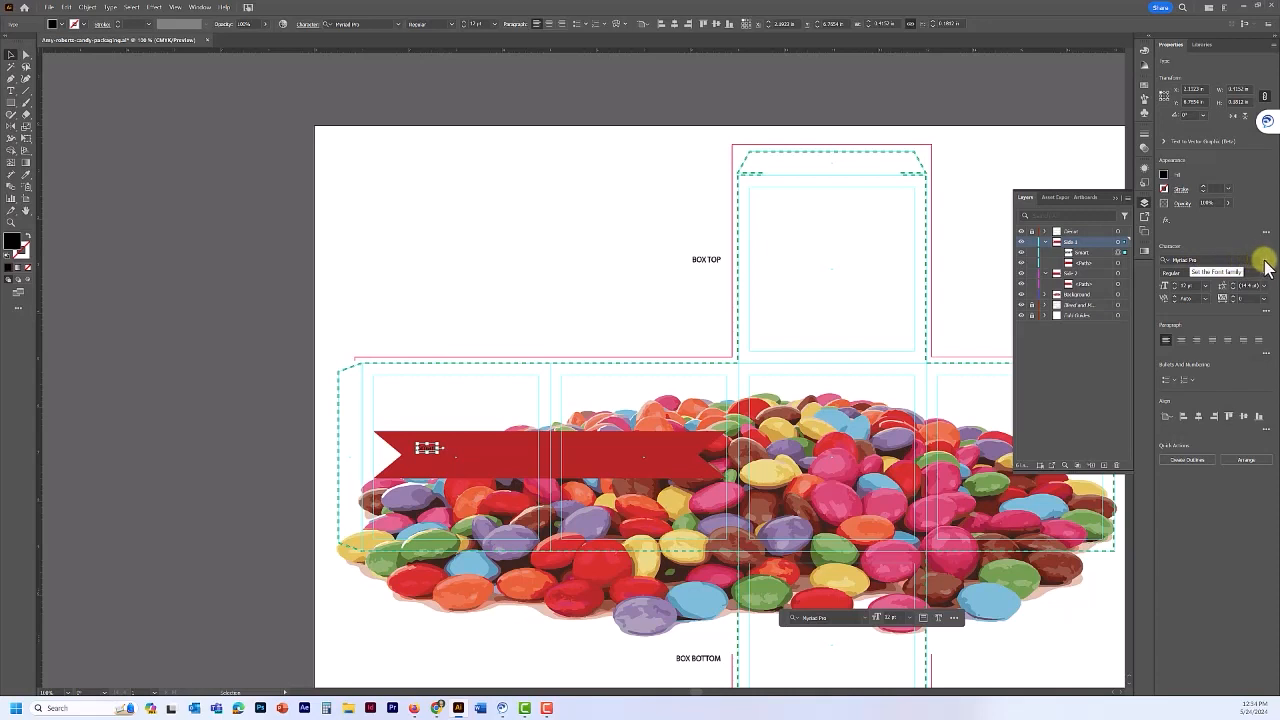
- Set the Smart text in ATC Garnet Ultra at 60 pt
{"action": "left_click", "coordinate": [1264, 260]}
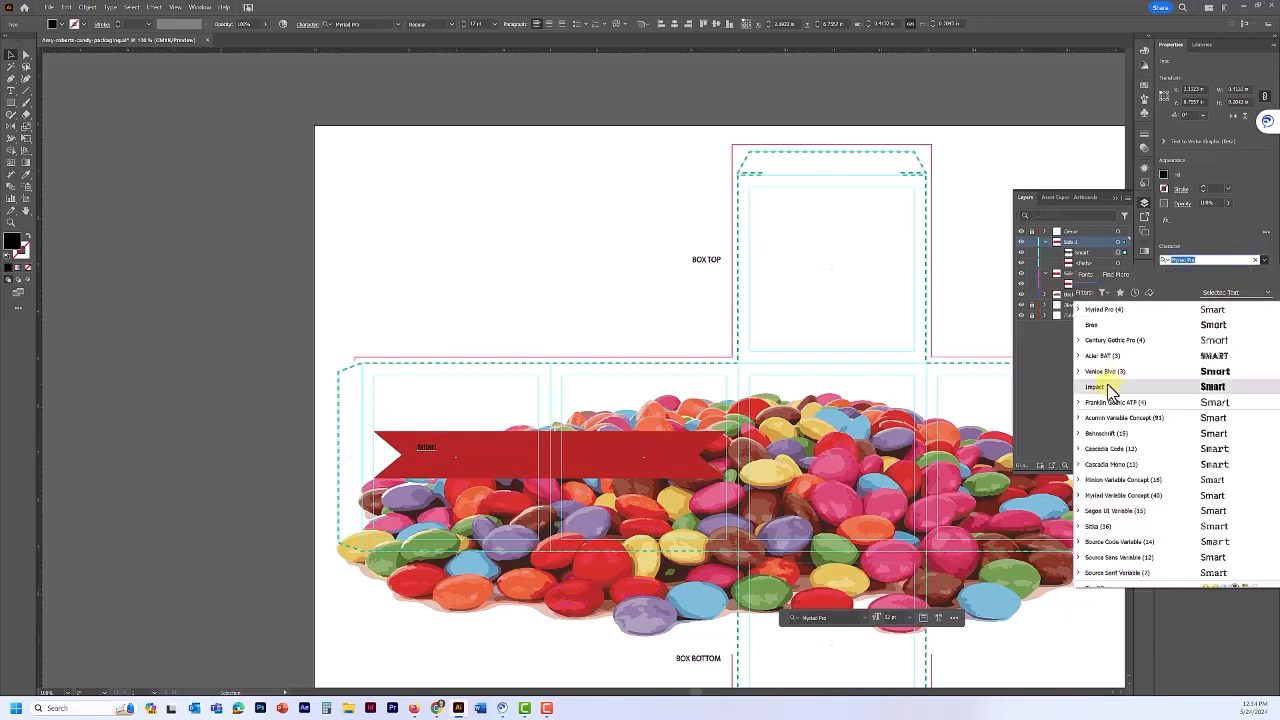
{"action": "scroll", "coordinate": [1100, 405], "scroll_direction": "down", "scroll_amount": 5}
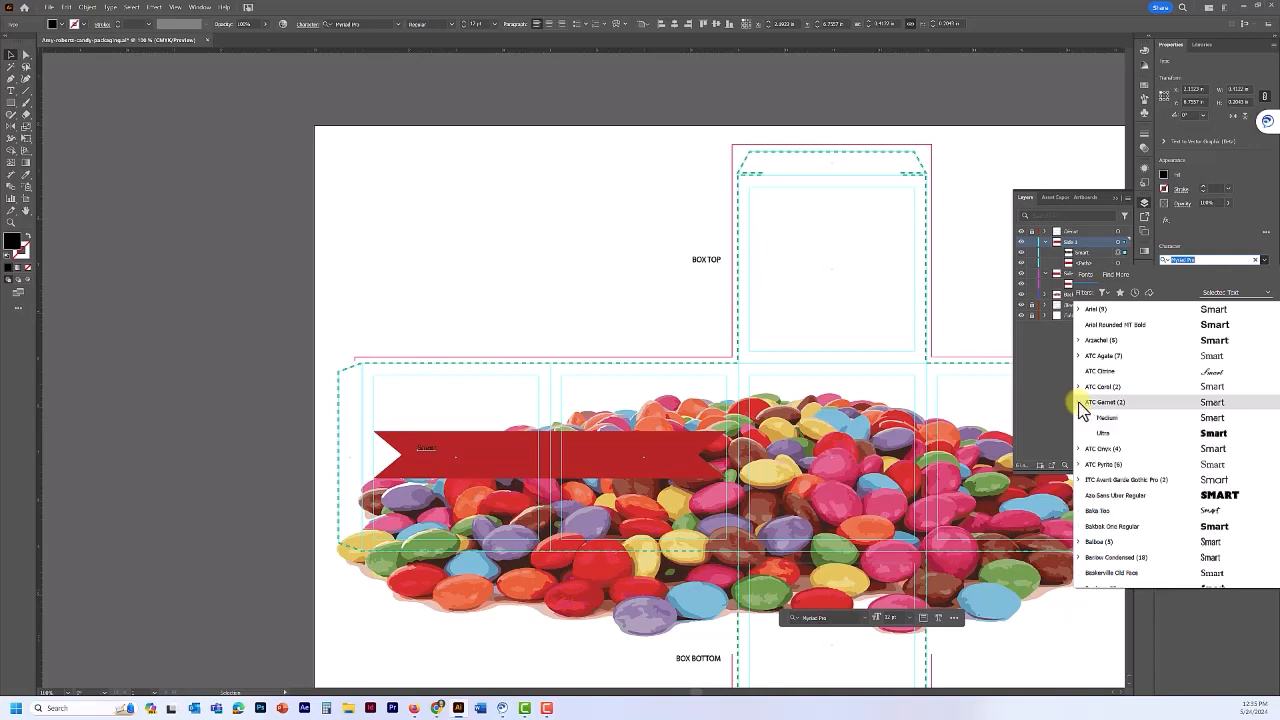
{"action": "left_click", "coordinate": [1079, 402]}
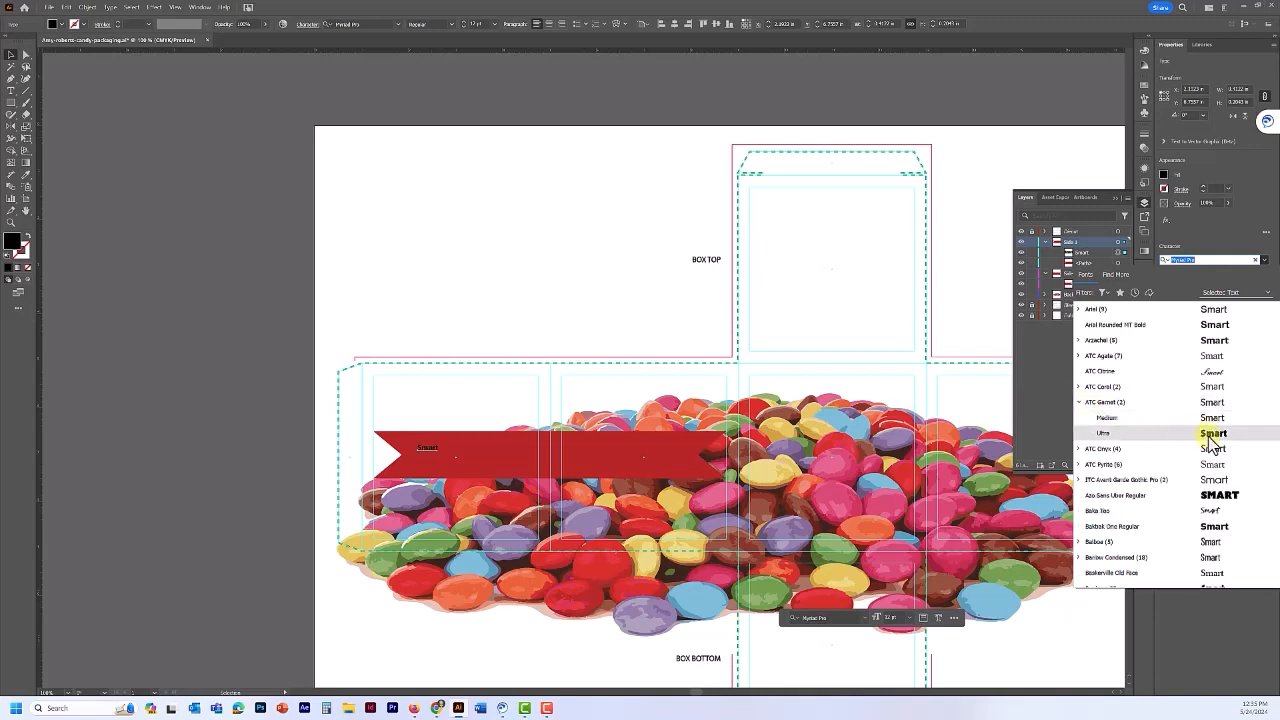
{"action": "left_click", "coordinate": [1209, 435]}
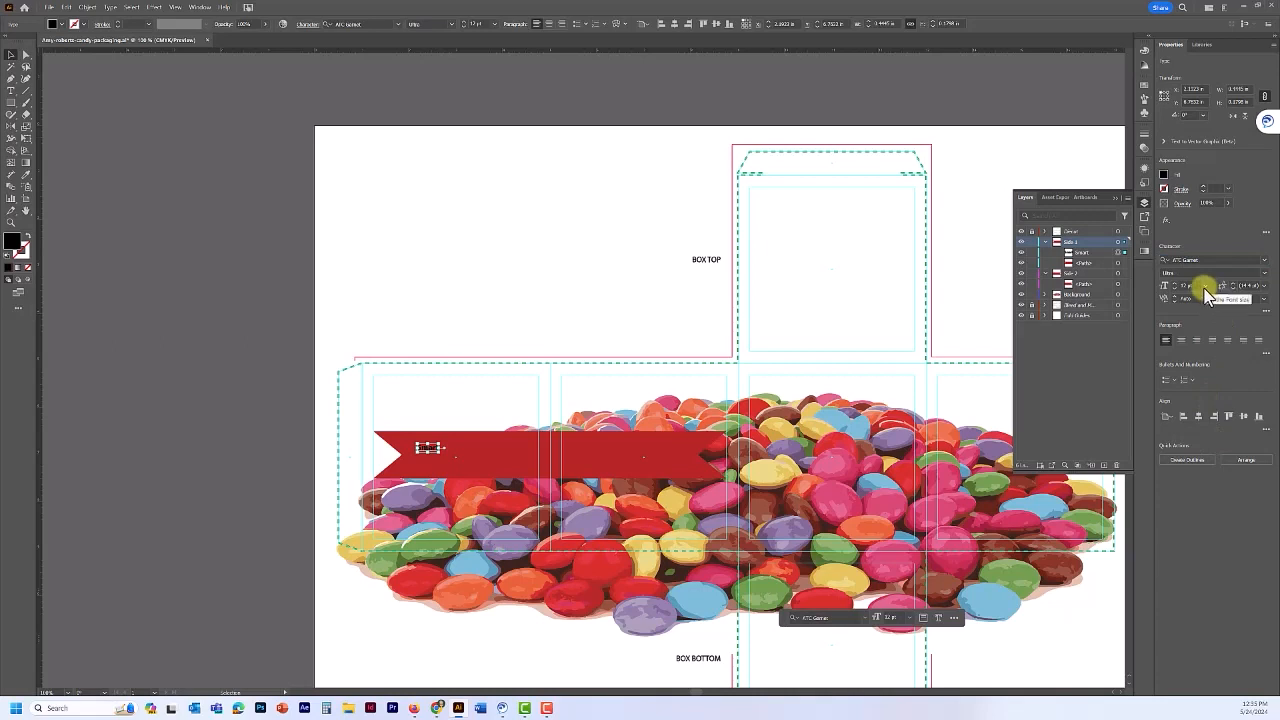
{"action": "left_click", "coordinate": [1206, 286]}
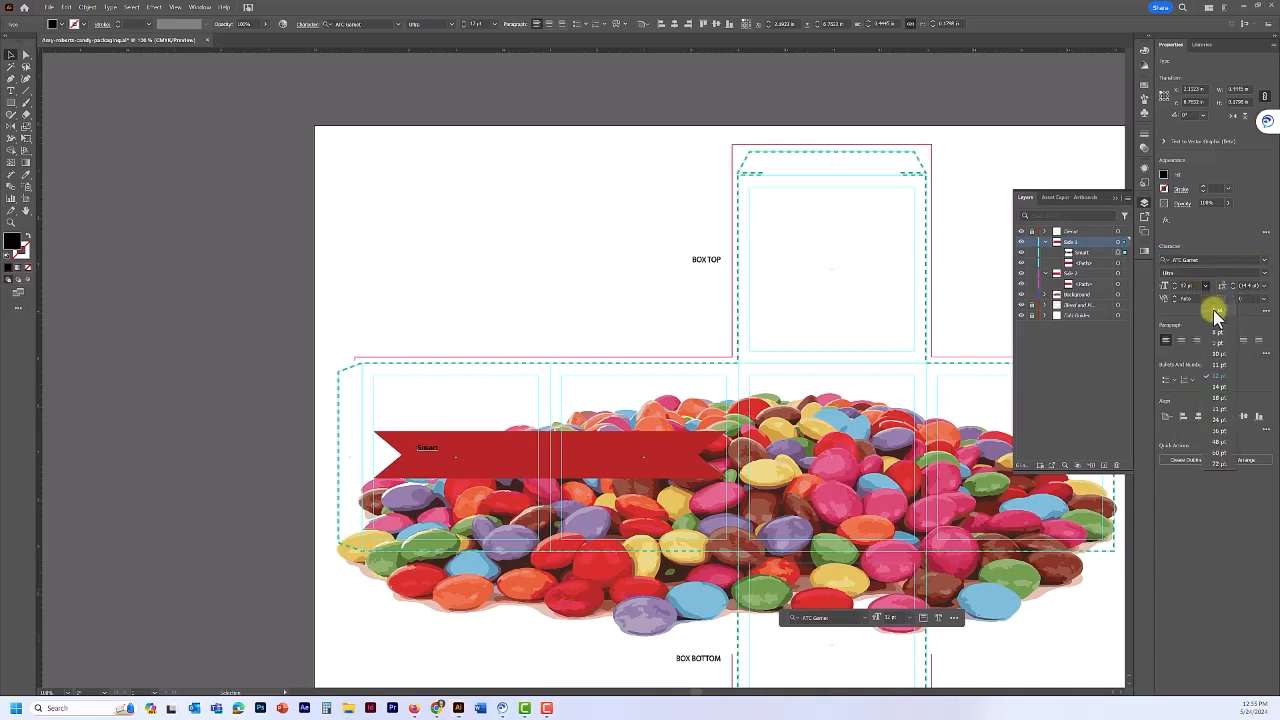
{"action": "left_click", "coordinate": [1217, 434]}
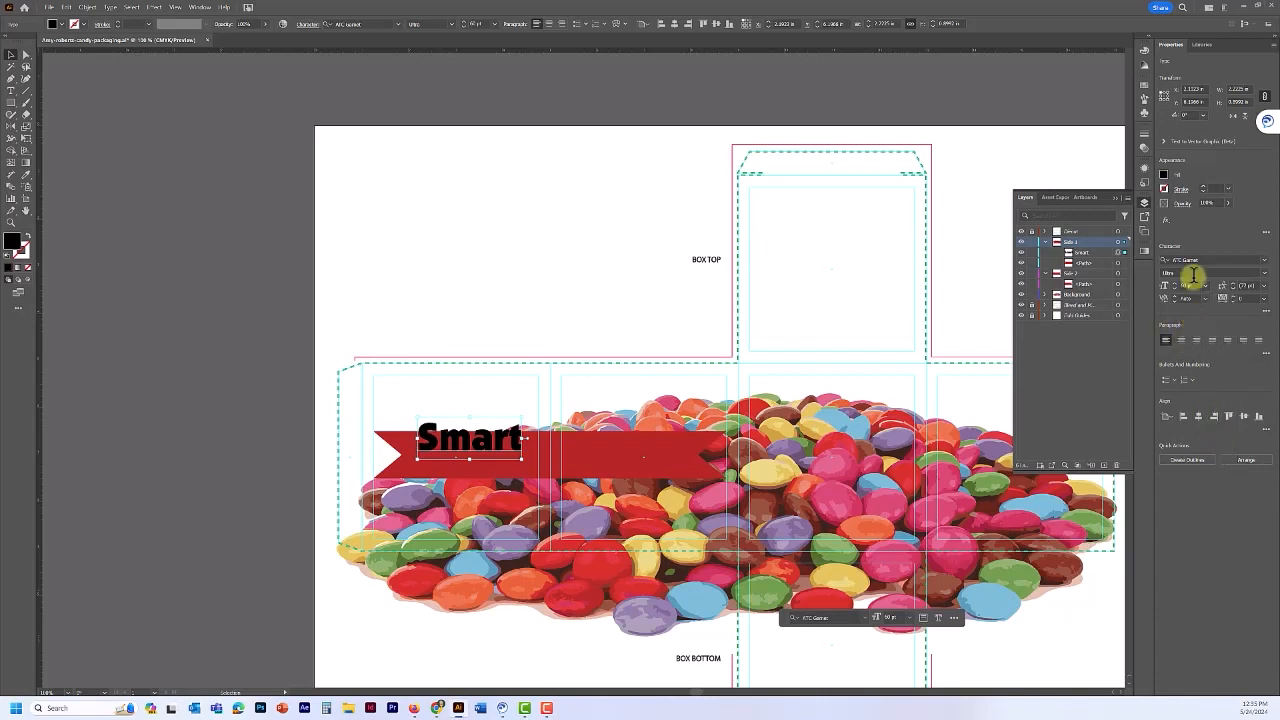
- Right-align Smart, fill it white, and move it onto the red ribbon's left half
{"action": "left_click", "coordinate": [1198, 343]}
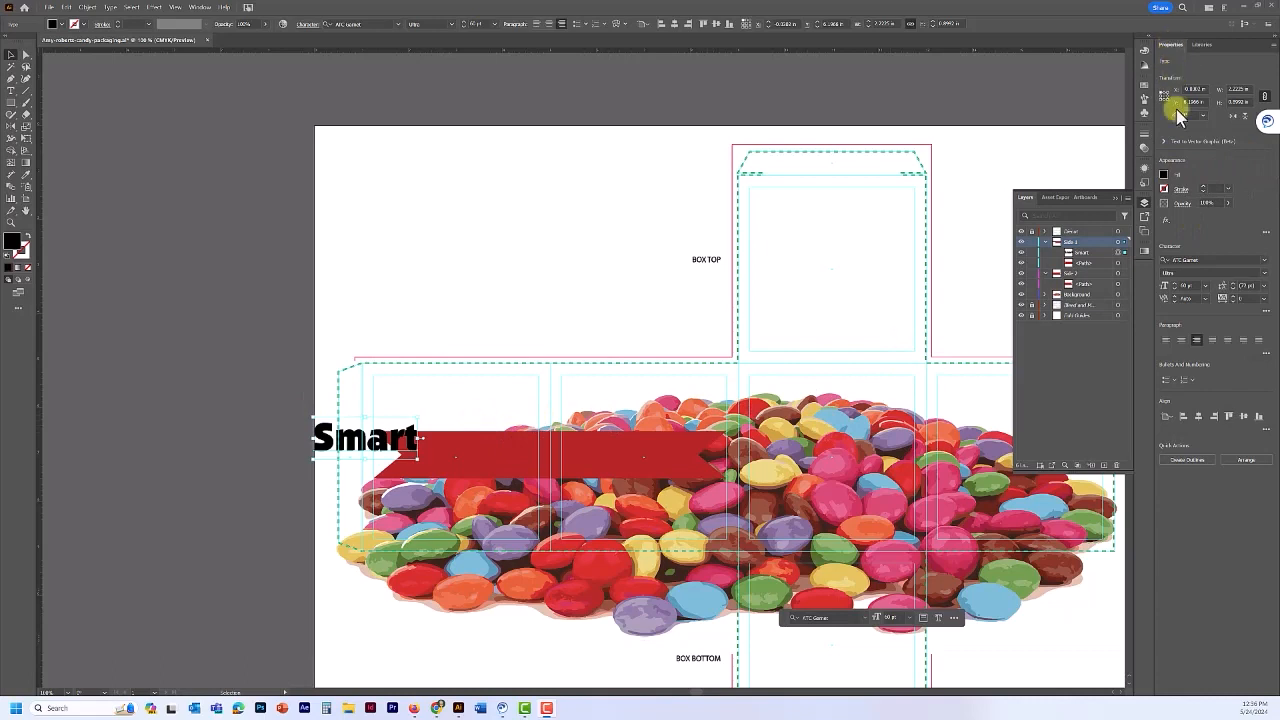
{"action": "left_click", "coordinate": [1164, 177]}
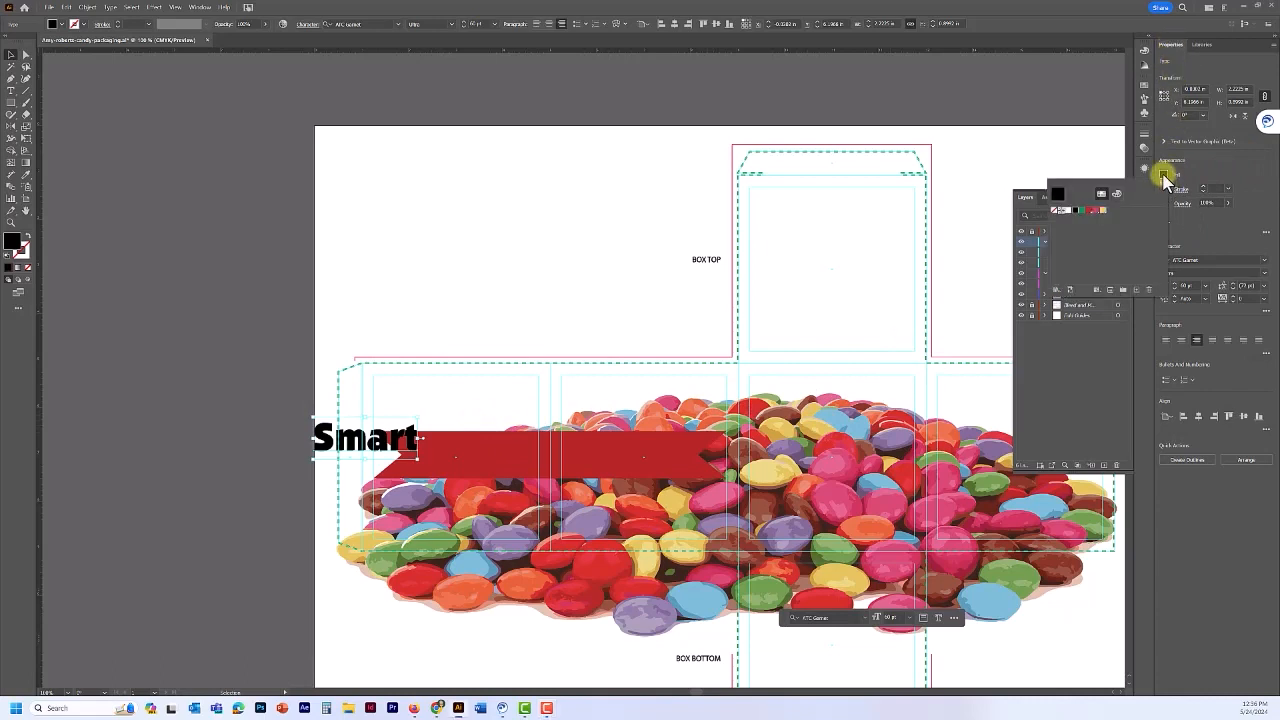
{"action": "left_click", "coordinate": [1066, 211]}
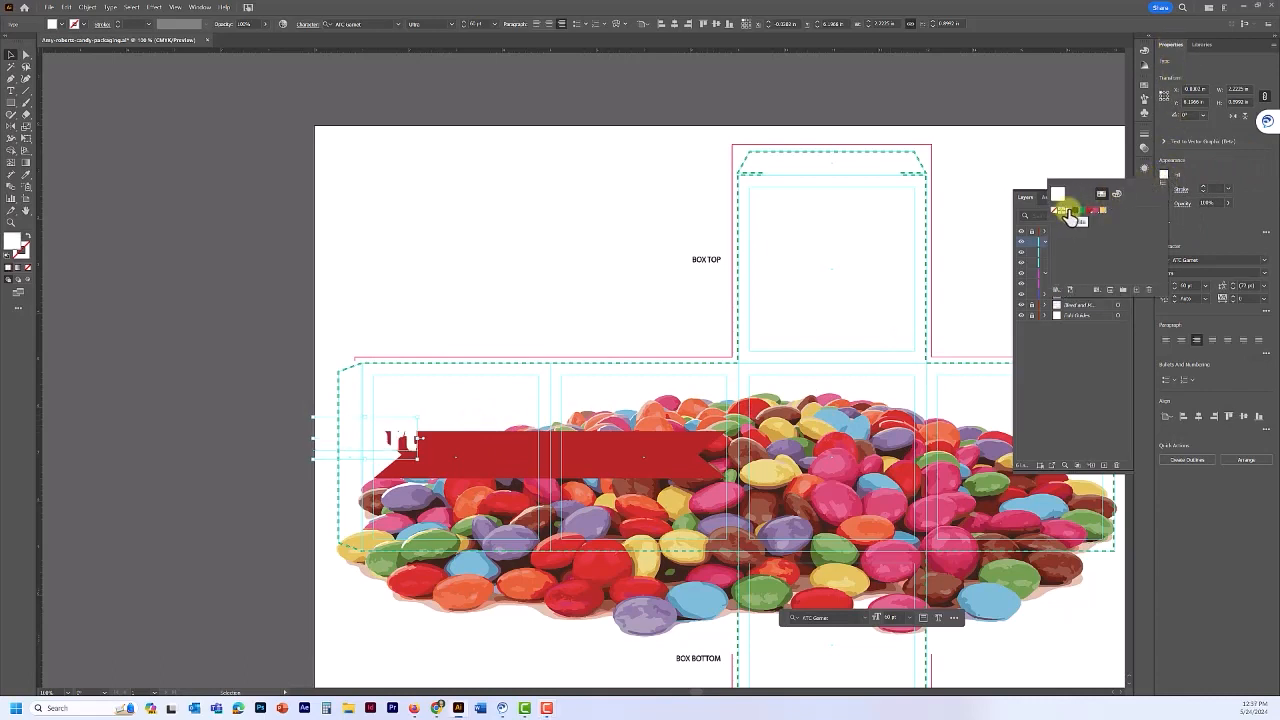
{"action": "left_click", "coordinate": [410, 443]}
{"action": "left_click_drag", "start_coordinate": [414, 443], "coordinate": [535, 466]}
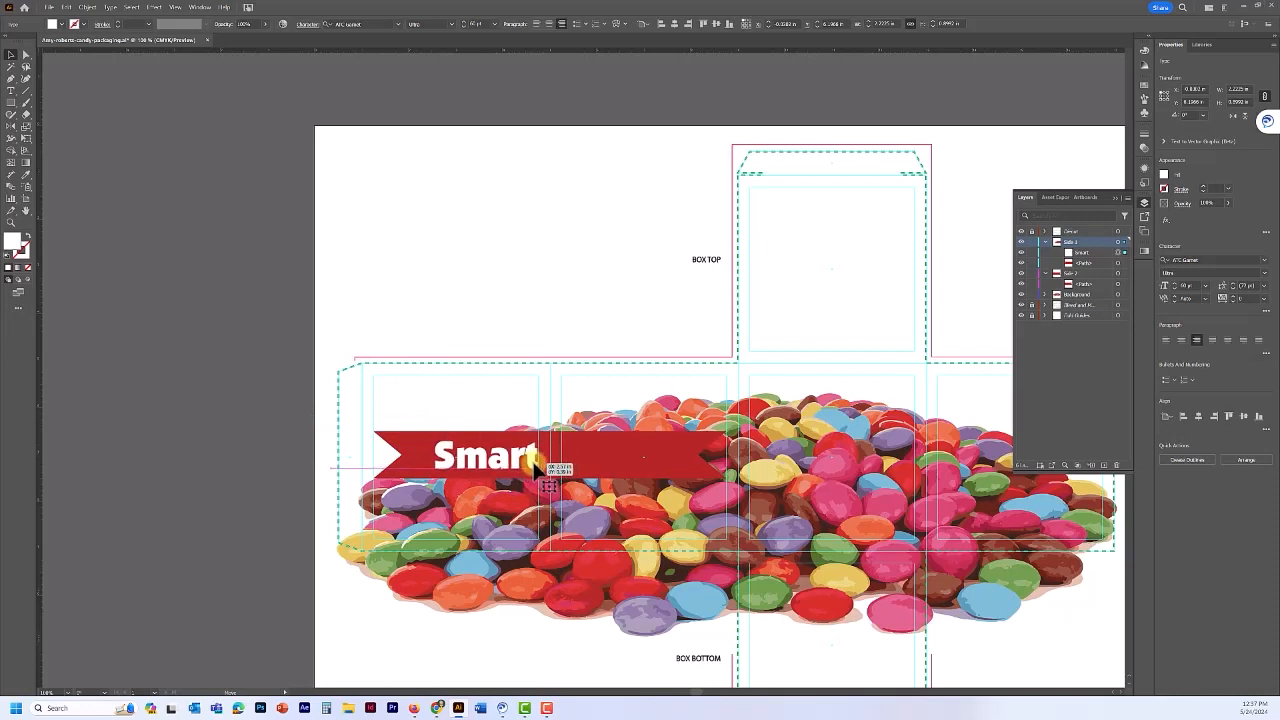
{"action": "left_click_drag", "start_coordinate": [537, 468], "coordinate": [537, 465]}
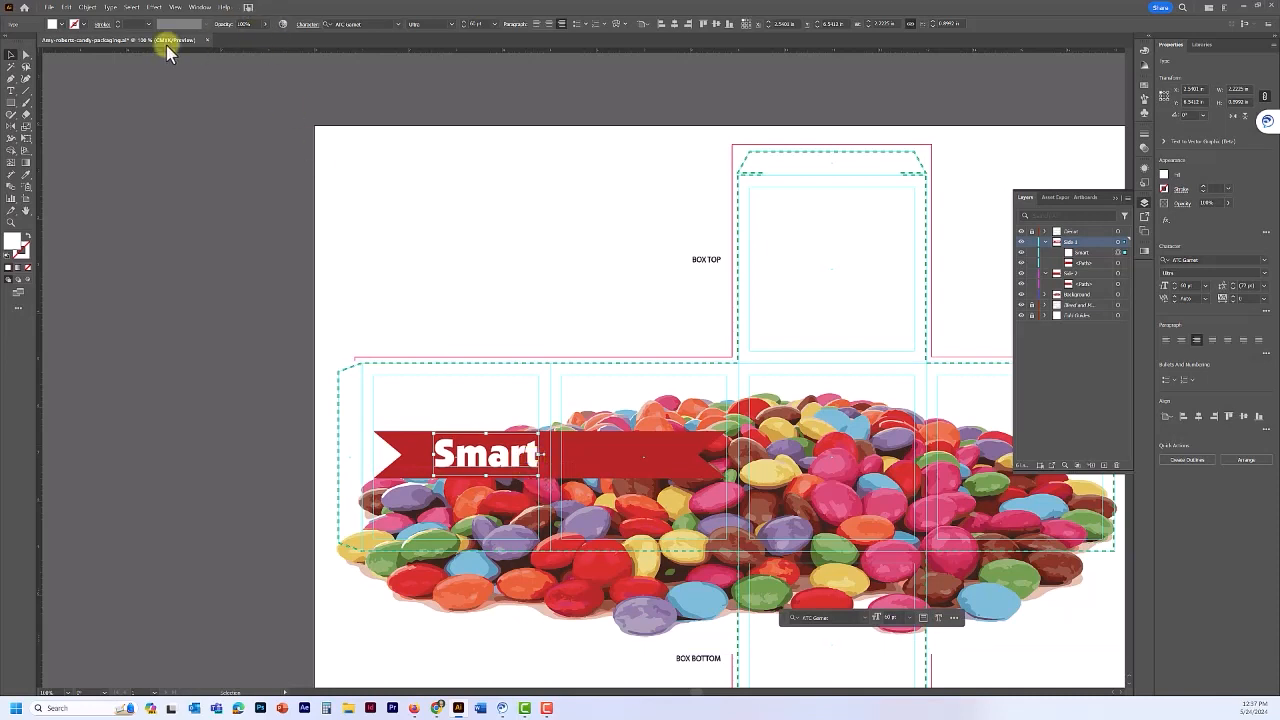
- Copy Smart, paste it in place, and drag the copy into the Side 2 layer
{"action": "left_click", "coordinate": [66, 8]}
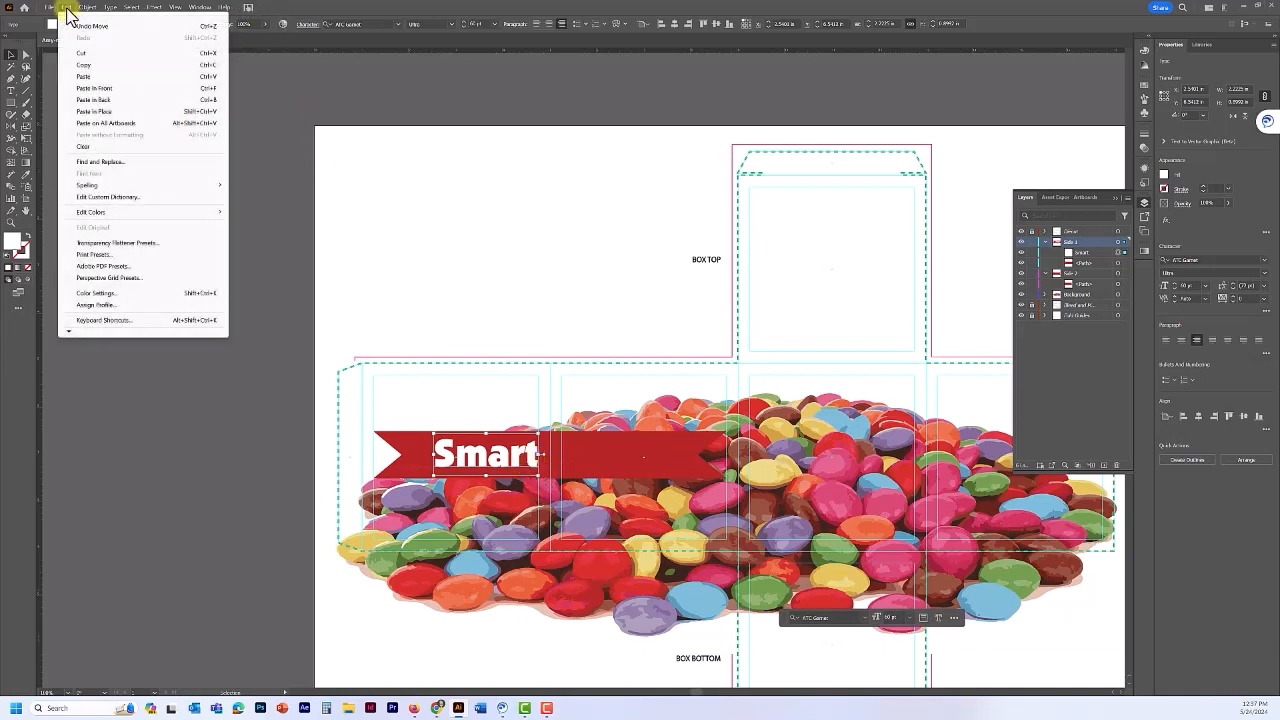
{"action": "left_click", "coordinate": [82, 65]}
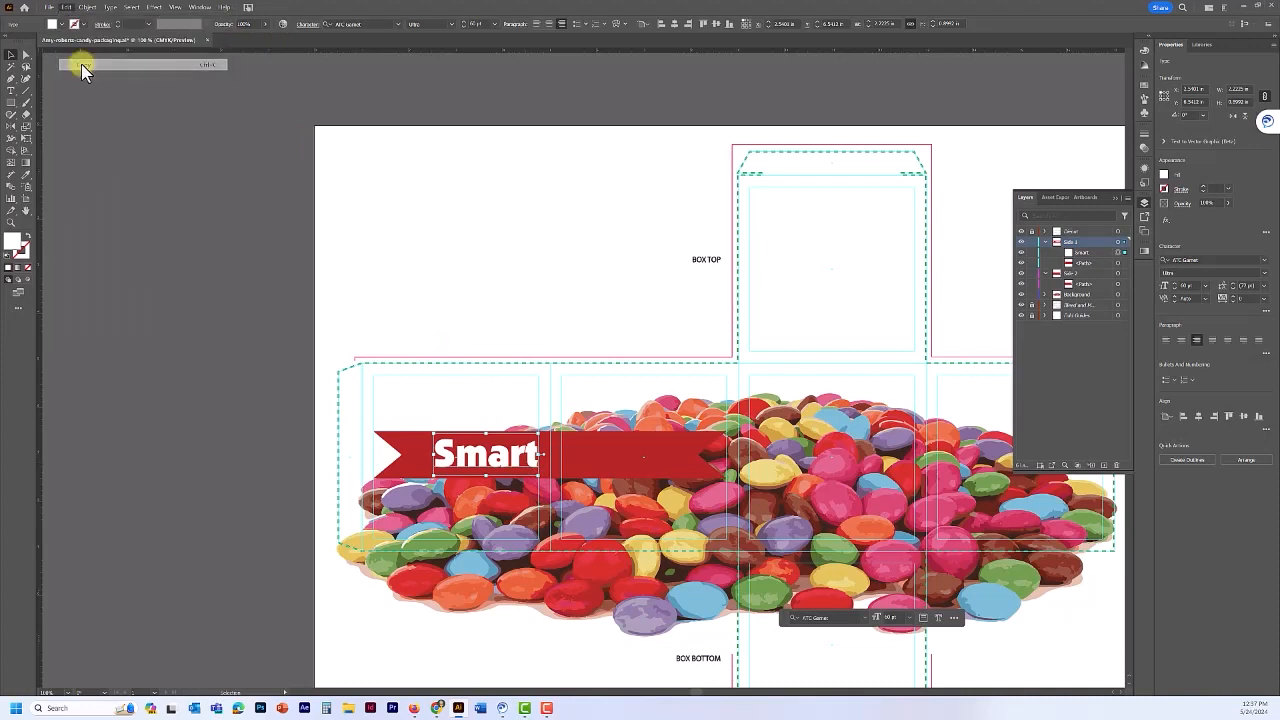
{"action": "left_click", "coordinate": [66, 9]}
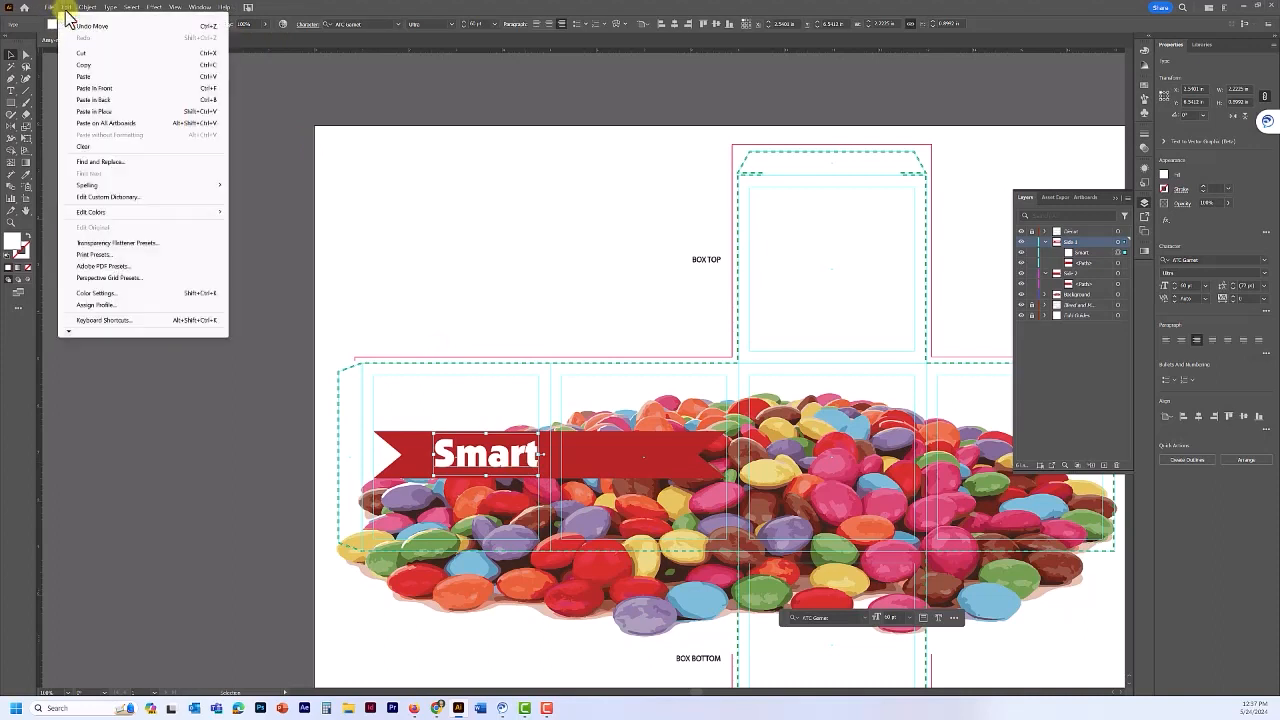
{"action": "left_click", "coordinate": [88, 112]}
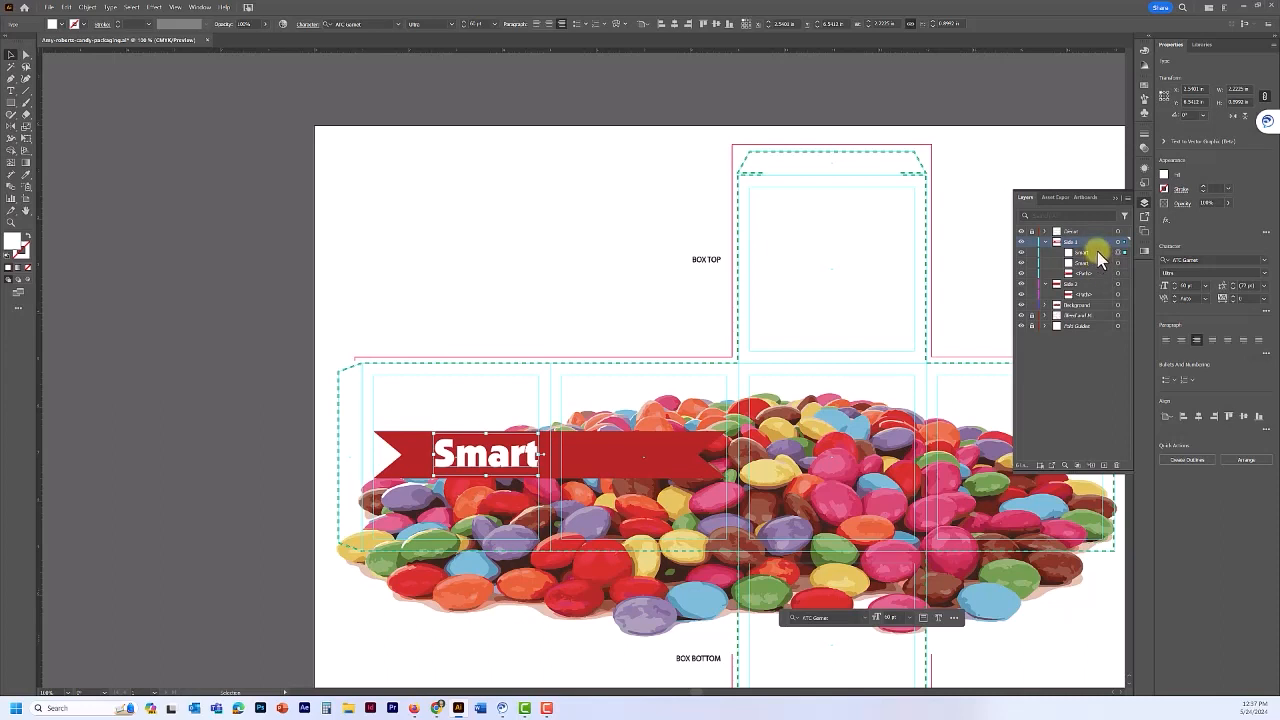
{"action": "left_click", "coordinate": [1097, 251]}
{"action": "left_click_drag", "start_coordinate": [1097, 251], "coordinate": [1091, 292]}
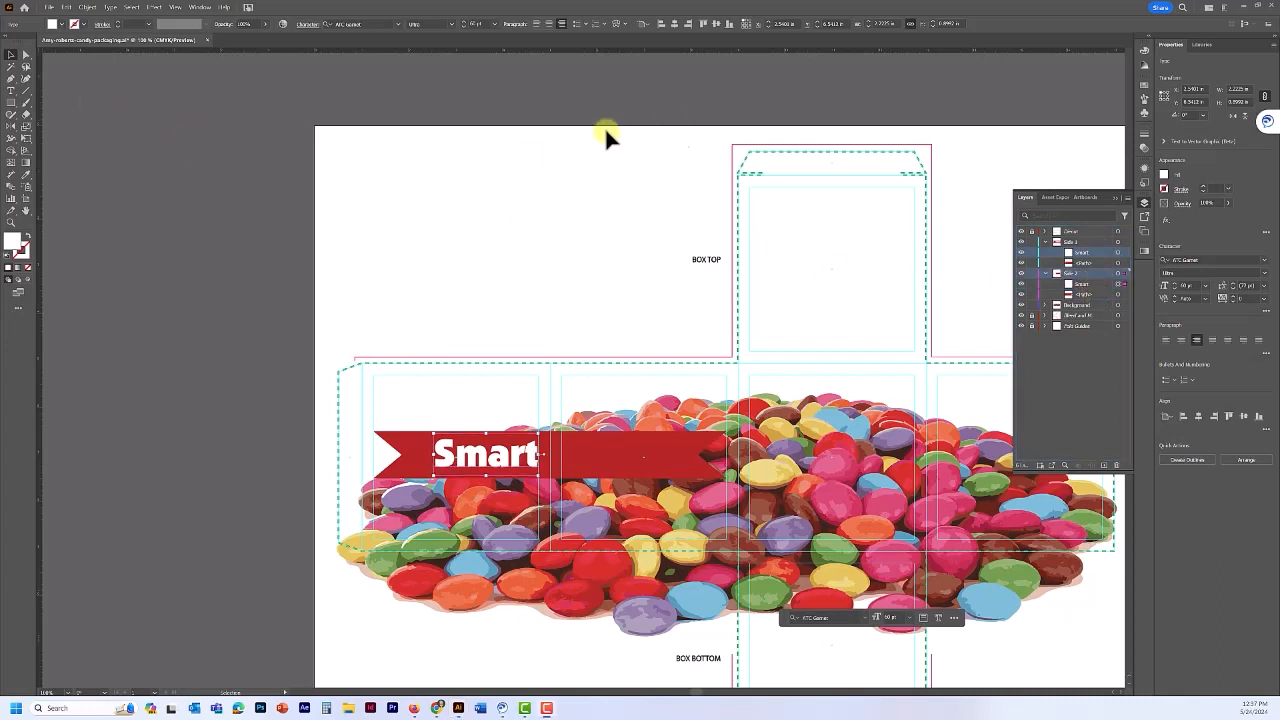
- Left-align the Side 2 Smart copy and nudge it into position
{"action": "left_click", "coordinate": [1101, 284]}
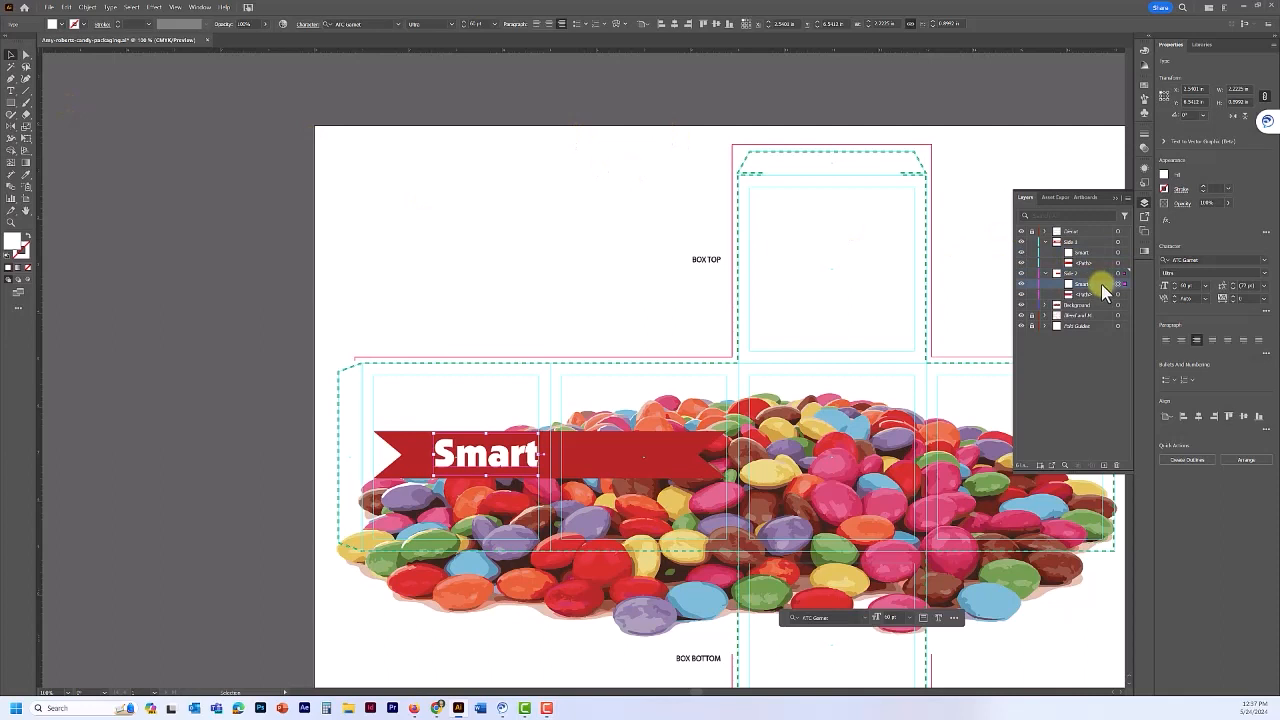
{"action": "left_click", "coordinate": [1169, 343]}
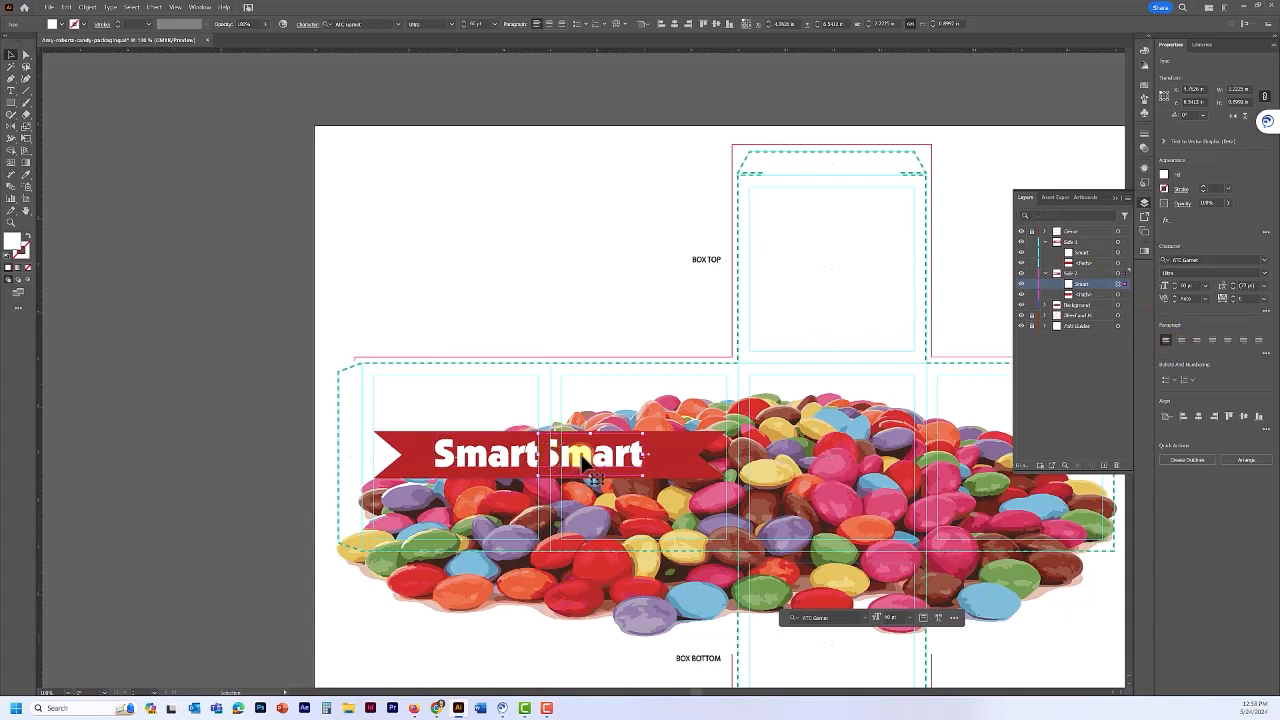
{"action": "key", "text": "Right"}
{"action": "key", "text": "Right"}
{"action": "key", "text": "Right"}
{"action": "key", "text": "Right"}
{"action": "key", "text": "Right"}
{"action": "key", "text": "Right"}
{"action": "key", "text": "Right"}
{"action": "key", "text": "Right"}
{"action": "key", "text": "Right"}
{"action": "key", "text": "Right"}
{"action": "key", "text": "Right"}
{"action": "key", "text": "Right"}
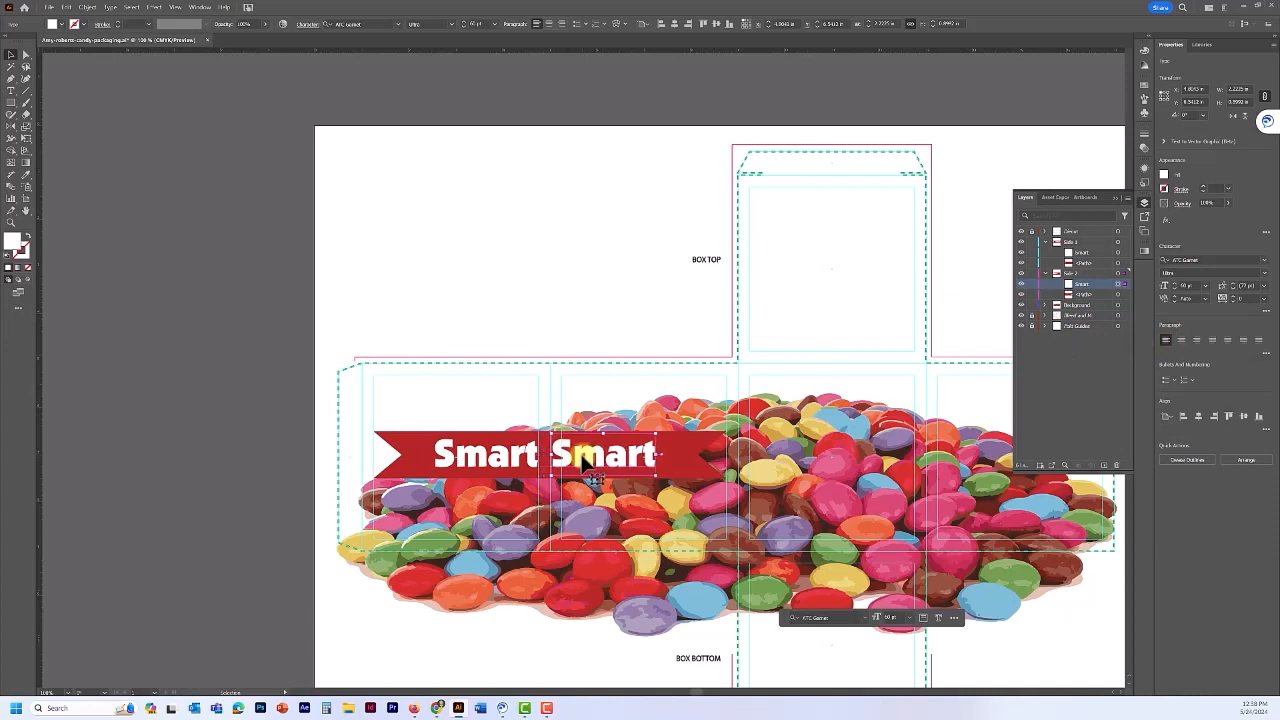
{"action": "key", "text": "Left"}
{"action": "key", "text": "Left"}
{"action": "key", "text": "Left"}
{"action": "key", "text": "Left"}
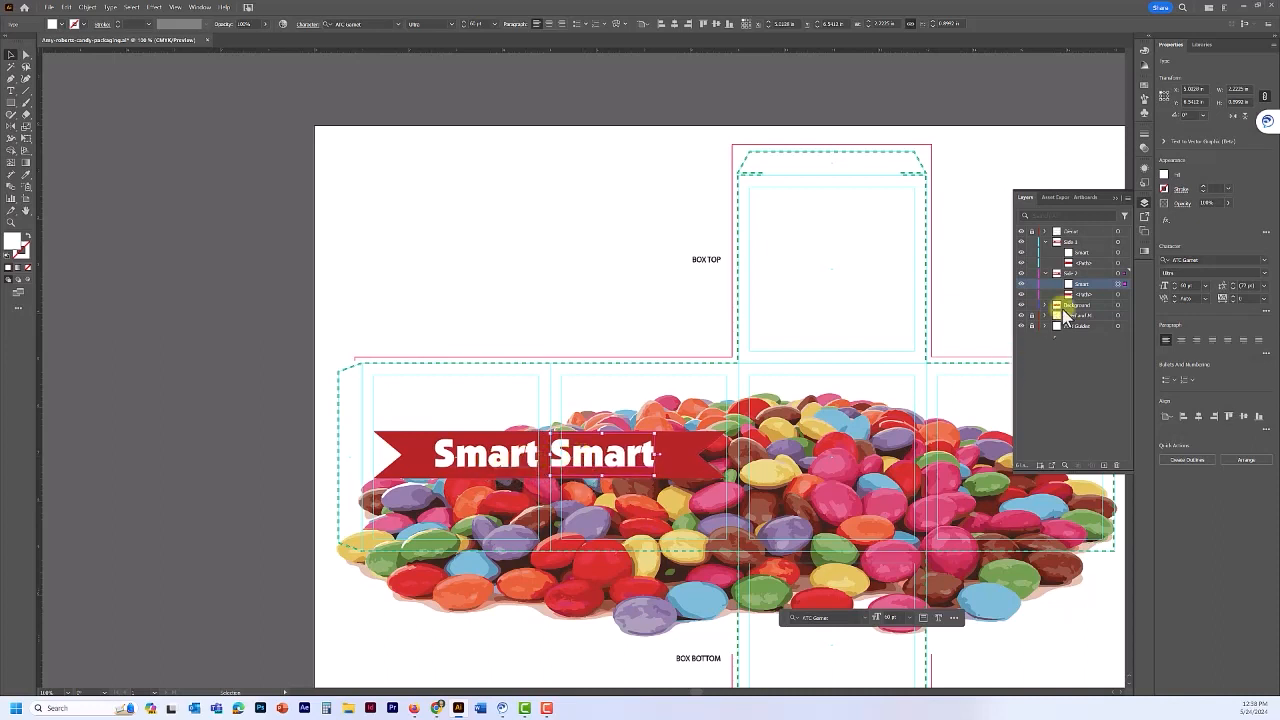
- Nudge the first Smart two steps right to close the gap between the words
{"action": "left_click", "coordinate": [496, 478]}
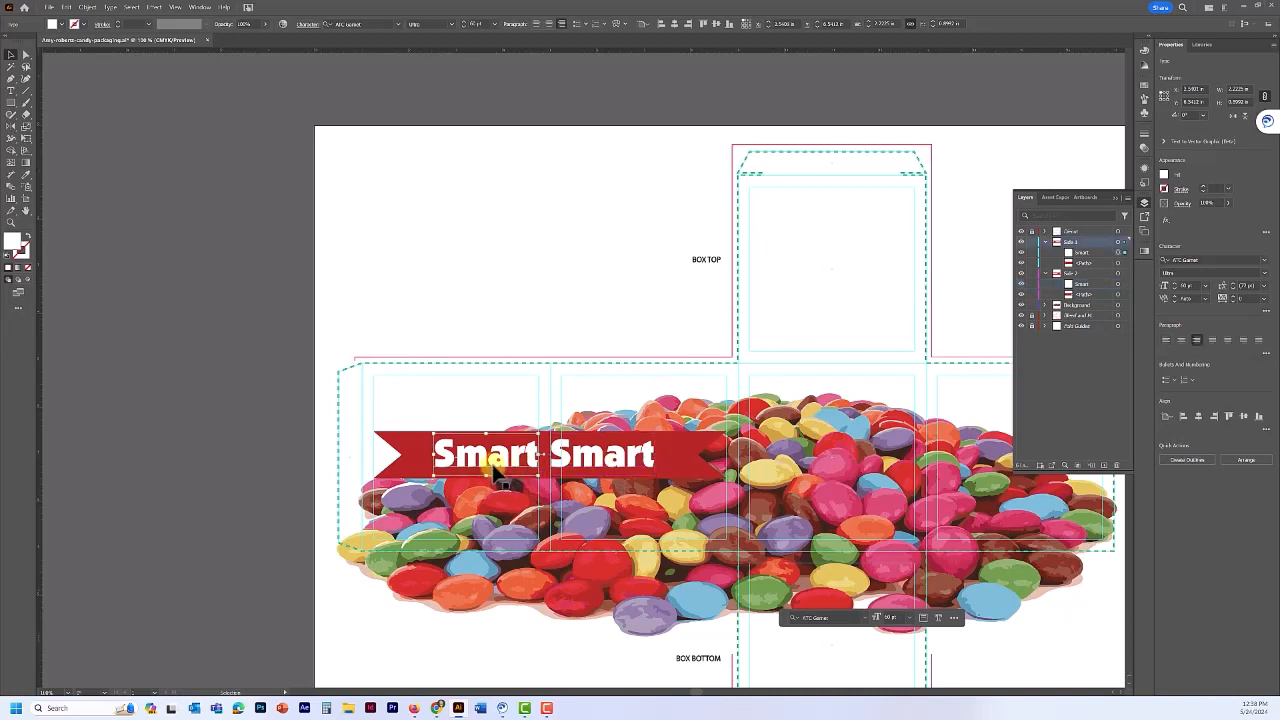
{"action": "key", "text": "Right"}
{"action": "key", "text": "Right"}
{"action": "key", "text": "Right"}
{"action": "key", "text": "Right"}
{"action": "key", "text": "Right"}
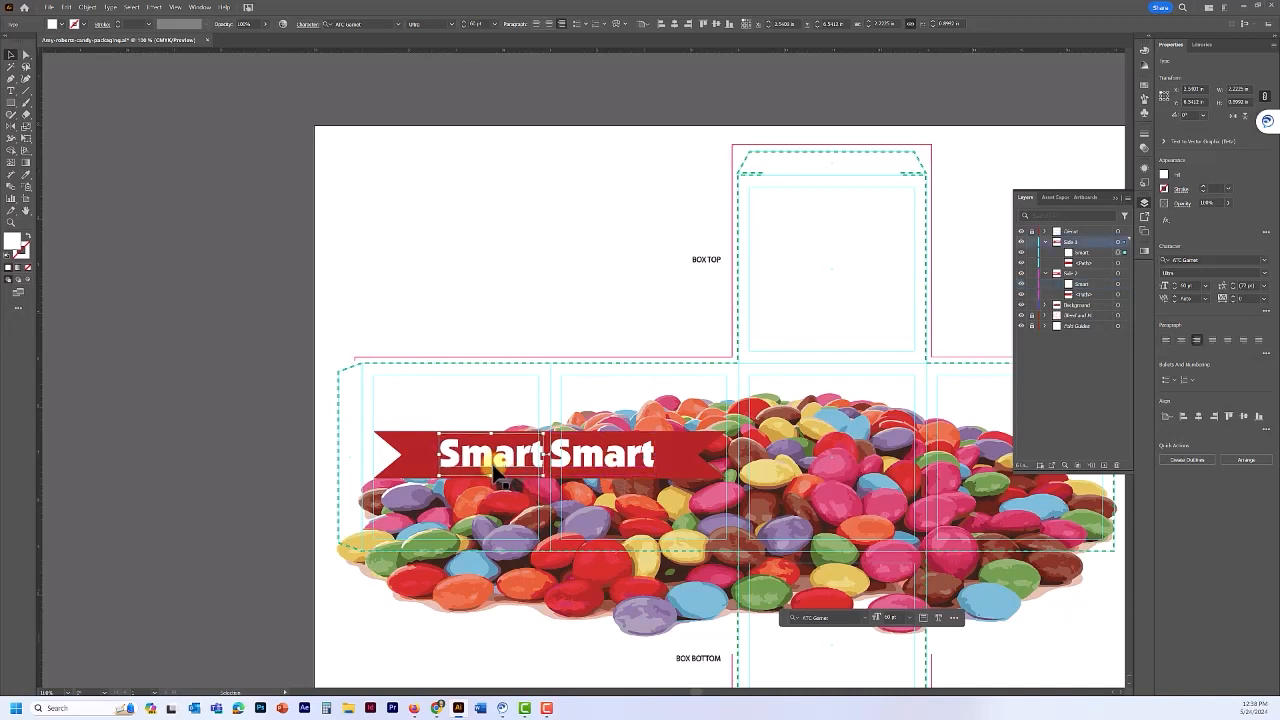
{"action": "key", "text": "Right"}
{"action": "key", "text": "Right"}
{"action": "key", "text": "Right"}
{"action": "key", "text": "Right"}
{"action": "key", "text": "Right"}
{"action": "key", "text": "Right"}
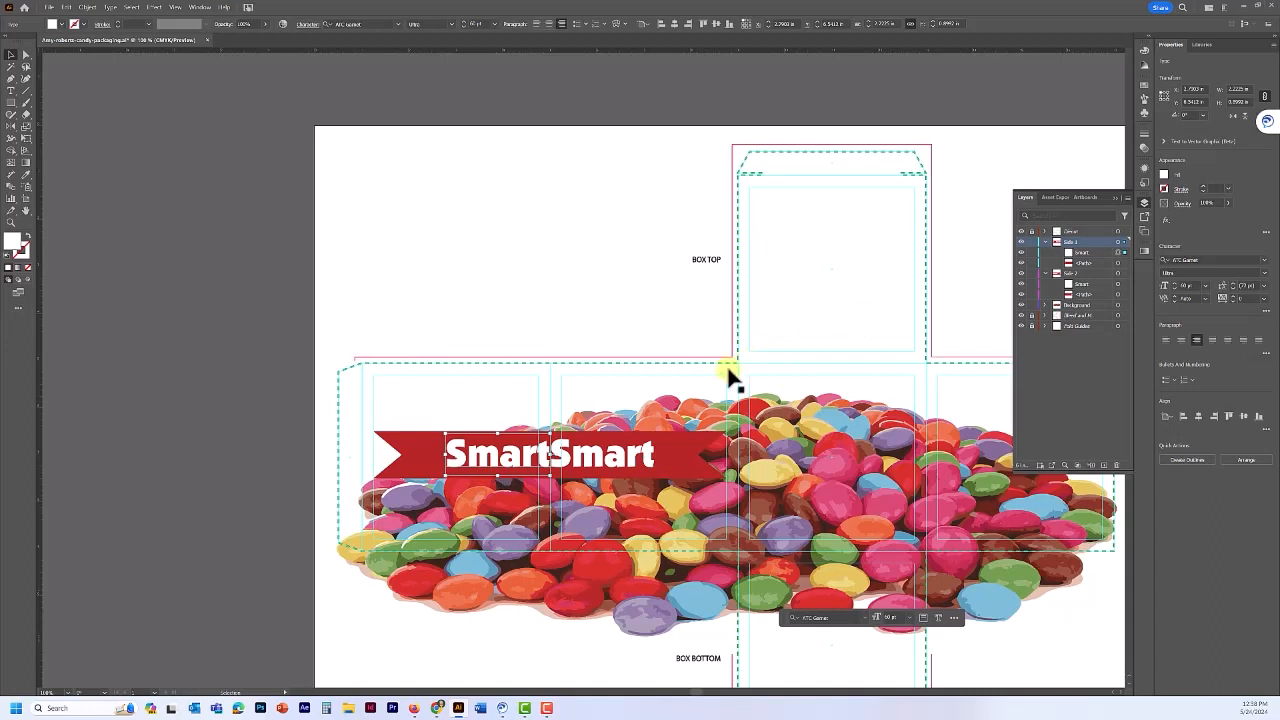
- Replace the right-hand Smart's letters with 'Tarts'
{"action": "left_click", "coordinate": [613, 466]}
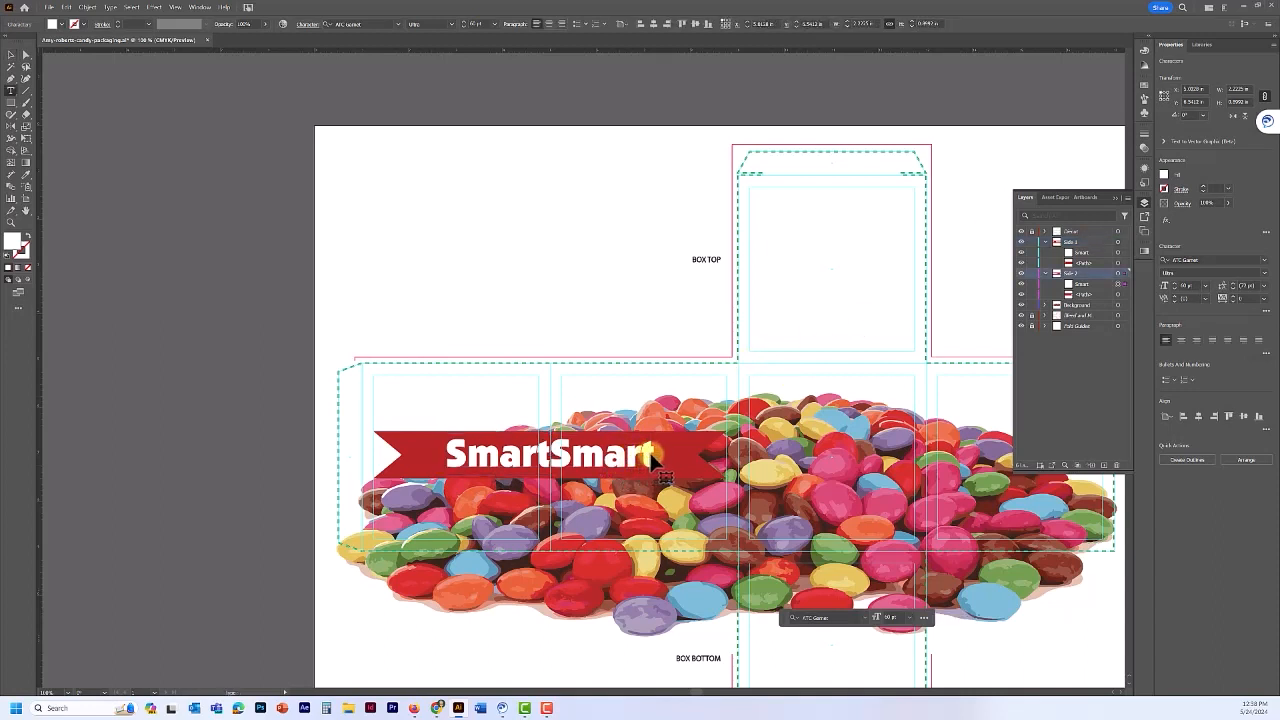
{"action": "left_click_drag", "start_coordinate": [652, 456], "coordinate": [557, 455]}
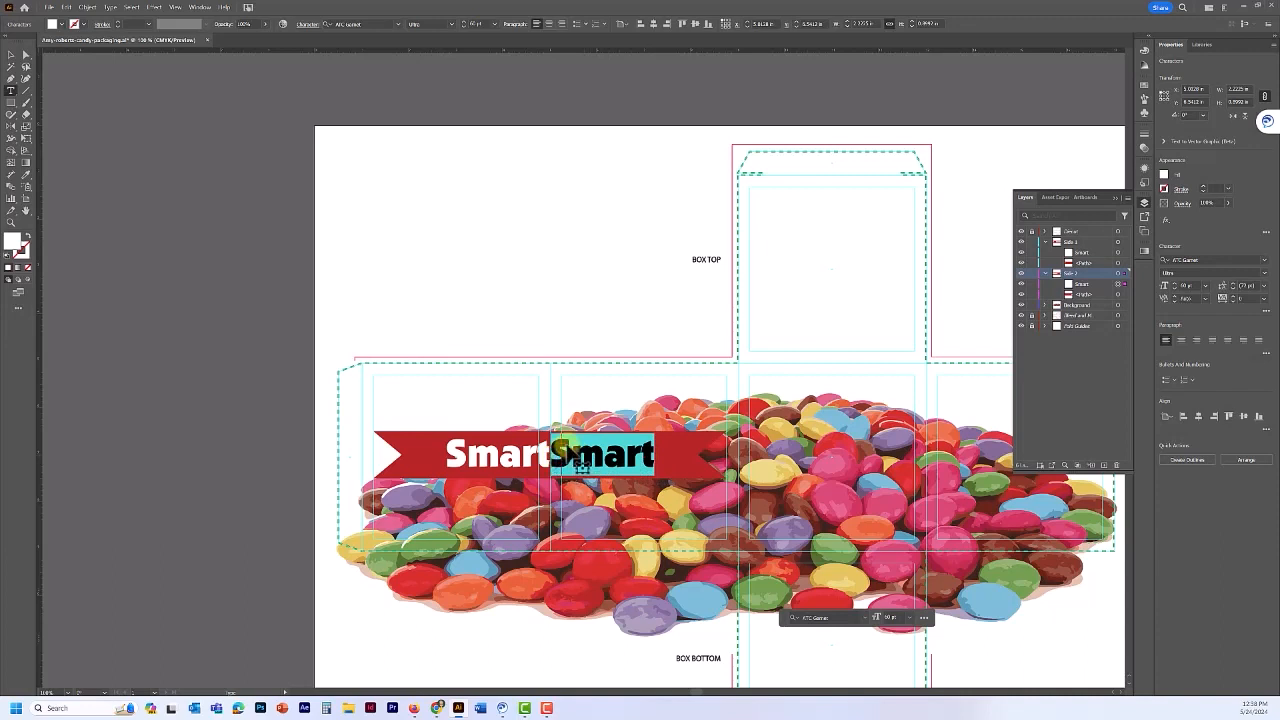
{"action": "type", "text": "Tarts"}
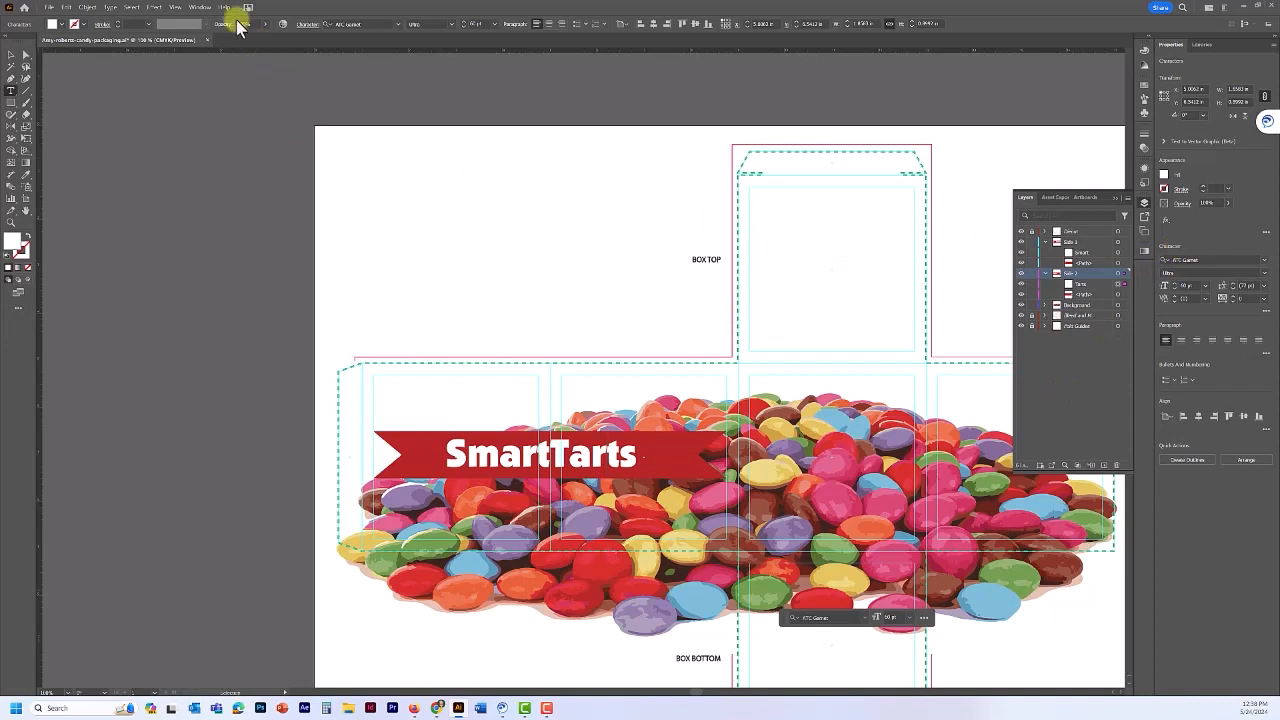
- Show the Character panel and dock it with the other side panels
{"action": "left_click", "coordinate": [201, 8]}
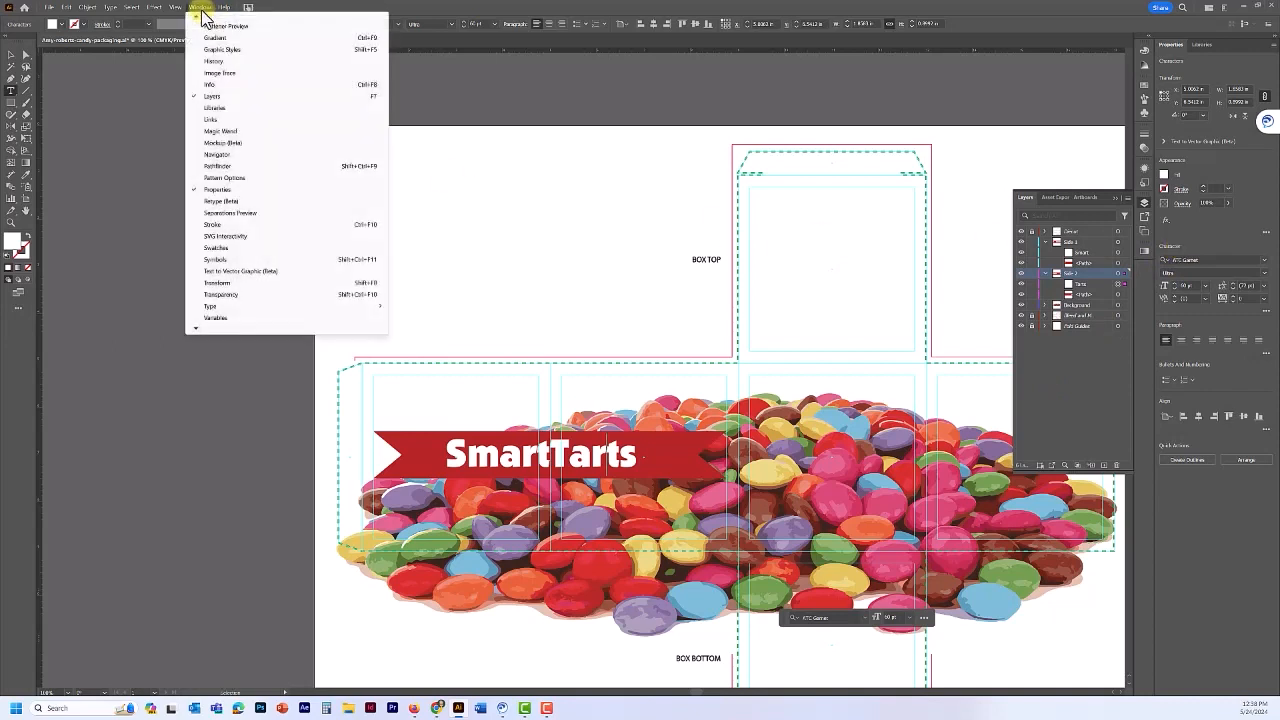
{"action": "mouse_move", "coordinate": [212, 308]}
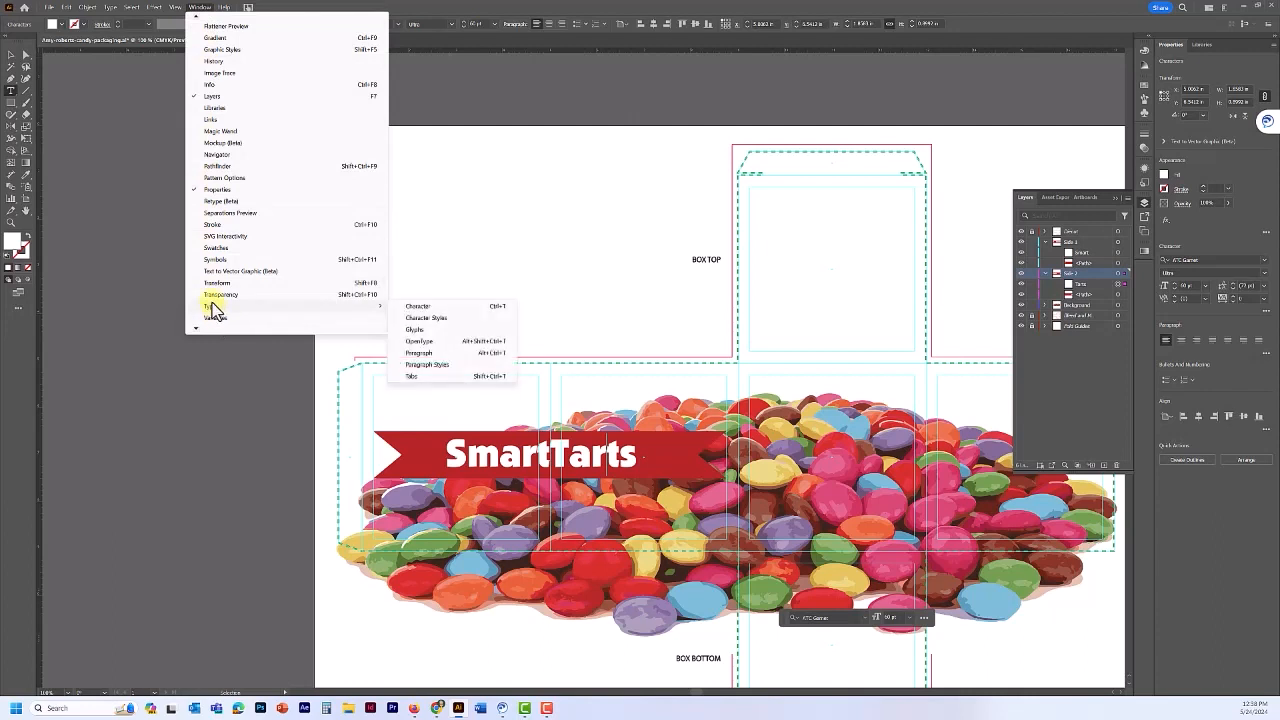
{"action": "left_click", "coordinate": [416, 306]}
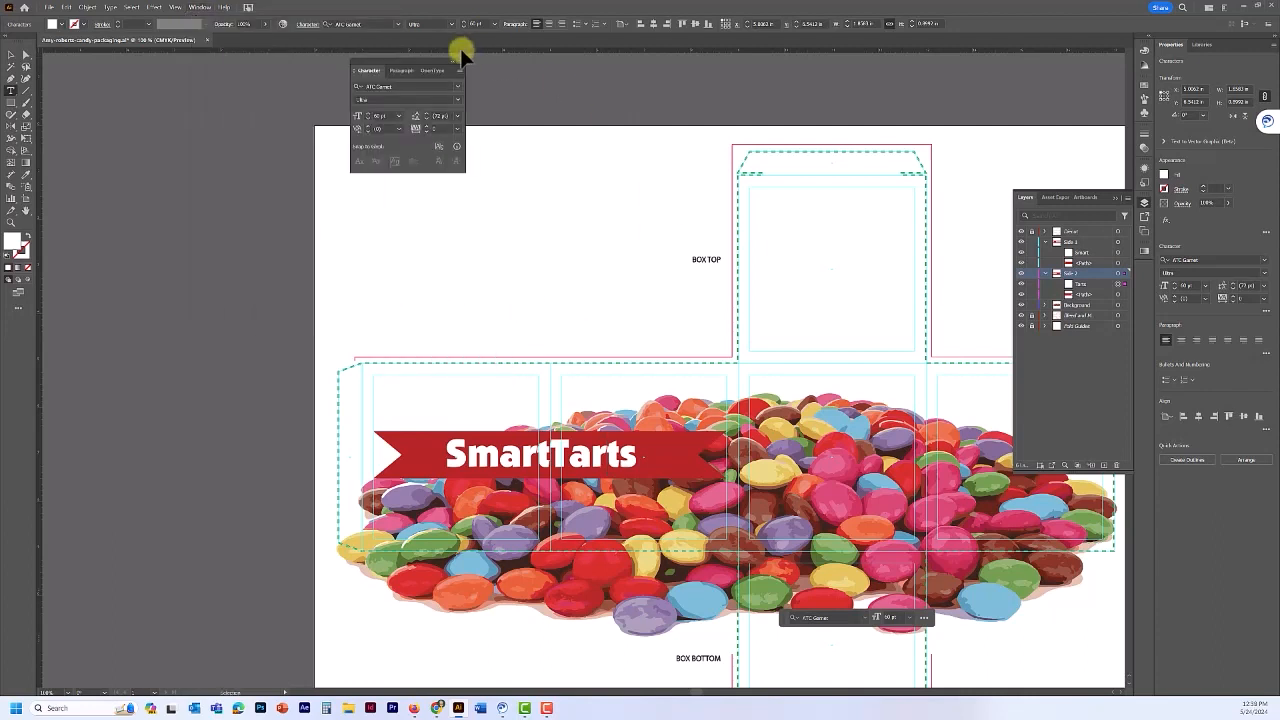
{"action": "left_click_drag", "start_coordinate": [406, 70], "coordinate": [1137, 263]}
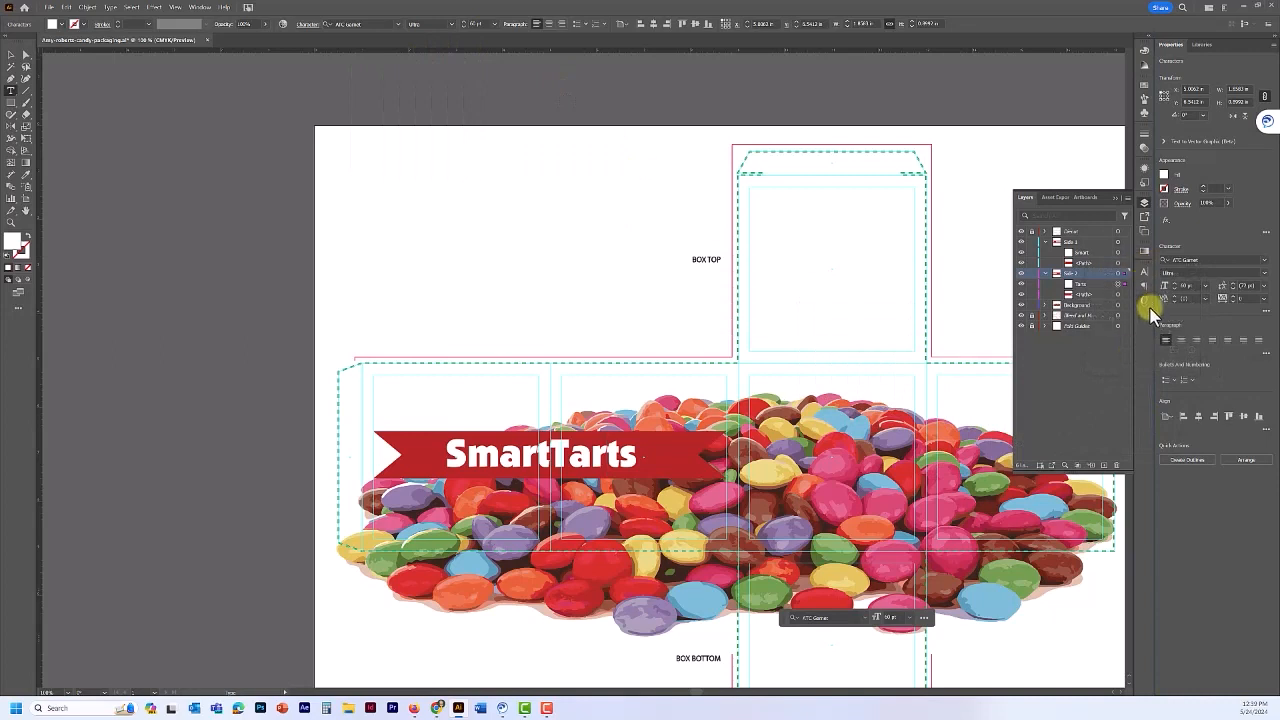
{"action": "left_click", "coordinate": [1144, 273]}
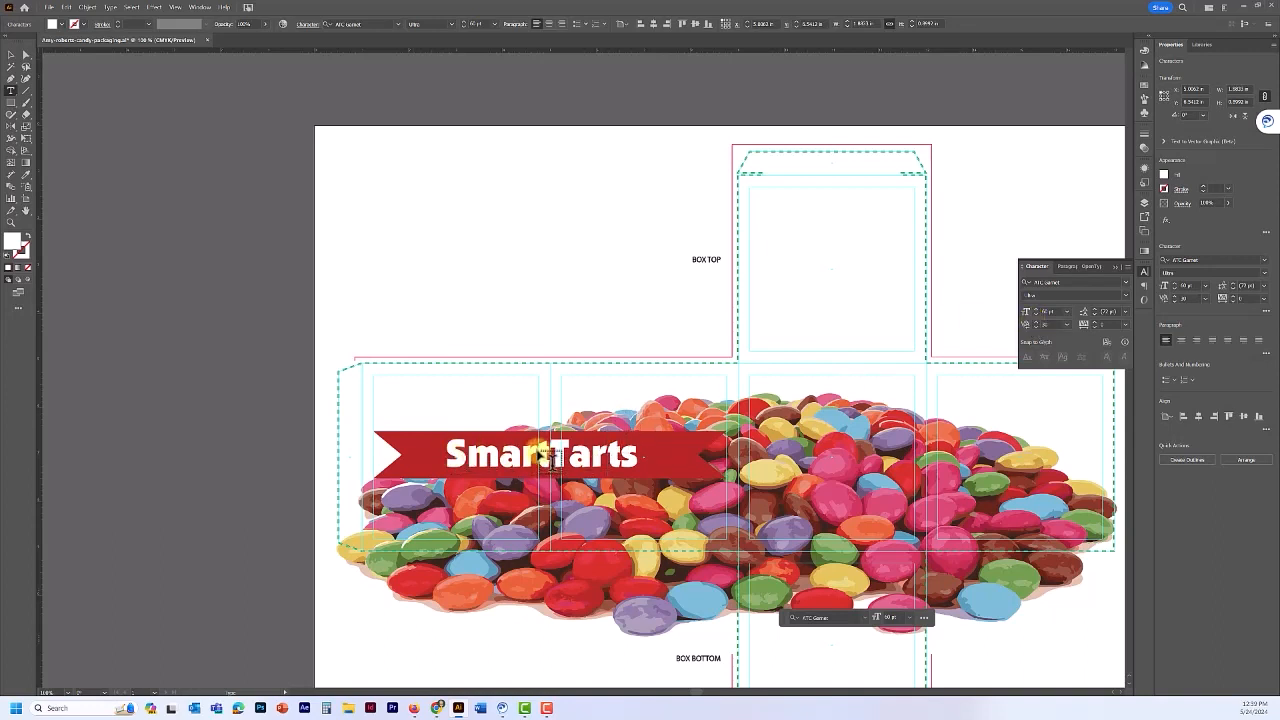
- Centre-align the SmartTarts paragraph and adjust its tracking in three small steps
{"action": "key", "text": "ctrl+shift+c"}
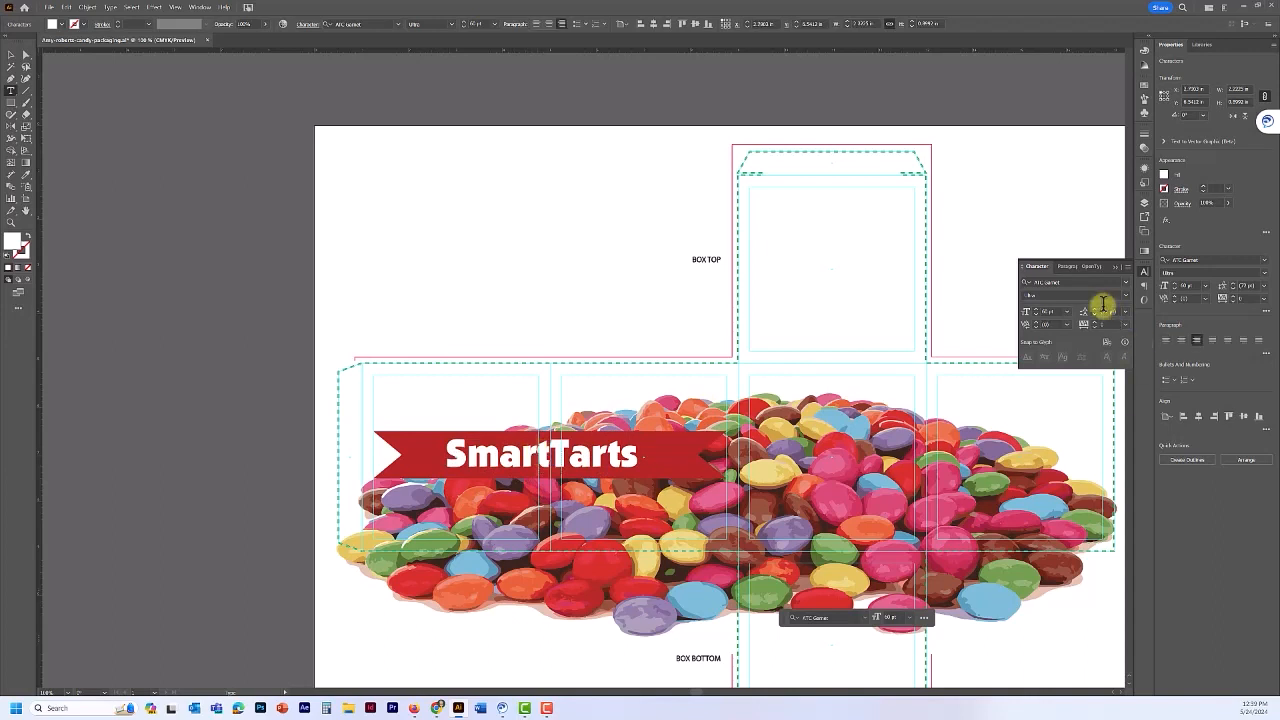
{"action": "left_click", "coordinate": [1037, 324]}
{"action": "left_click", "coordinate": [1038, 325]}
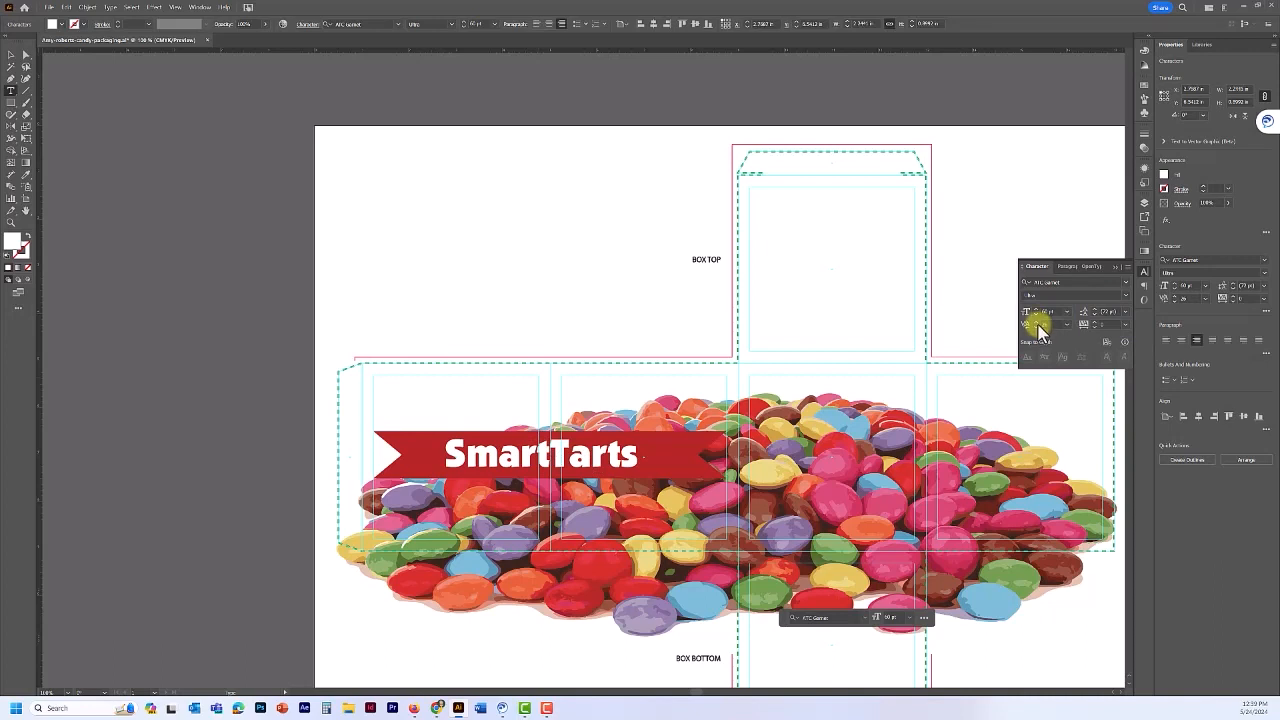
{"action": "left_click", "coordinate": [1038, 326]}
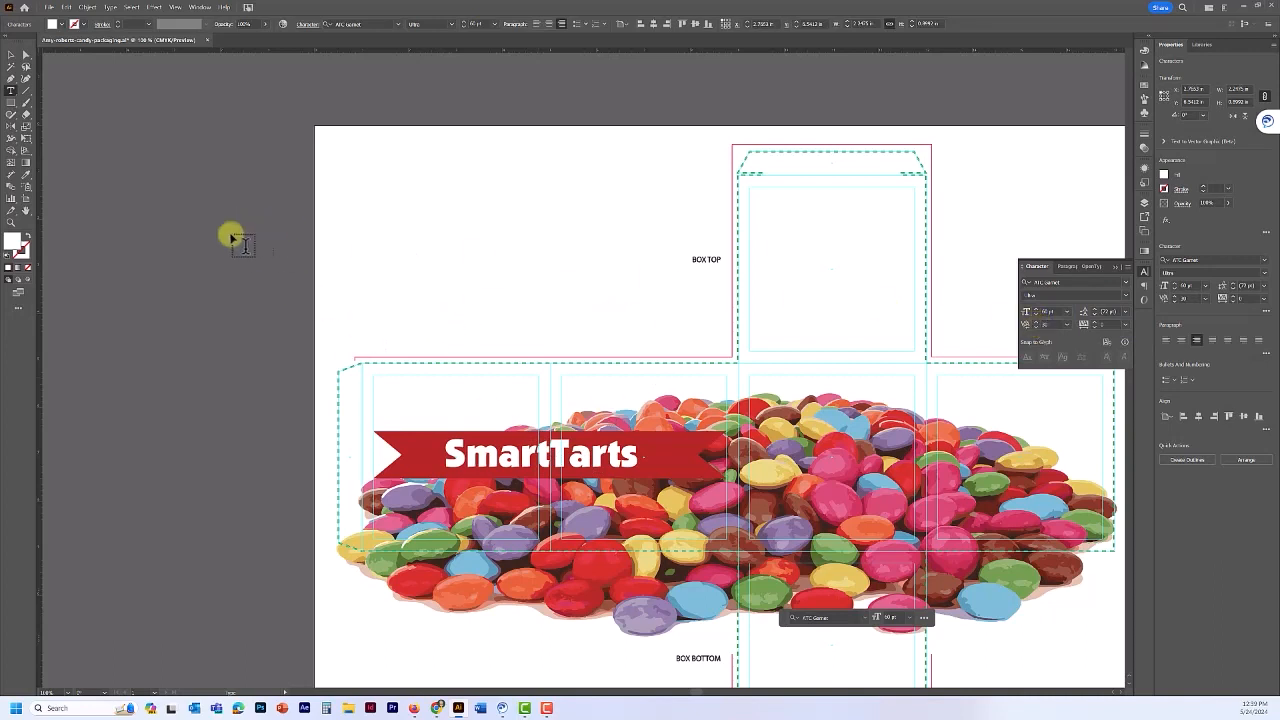
{"action": "left_click", "coordinate": [11, 55]}
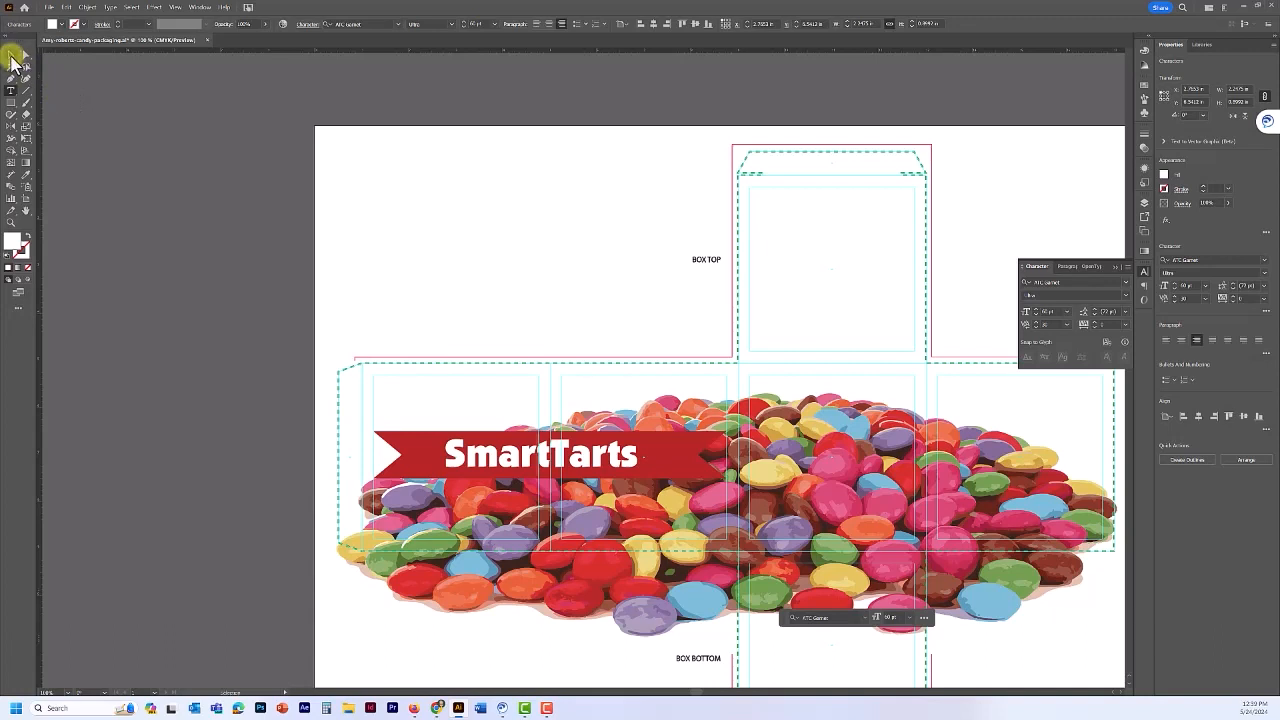
- Put the SmartTarts text into Type-tool editing and bring up the Window menu
{"action": "left_click", "coordinate": [591, 371]}
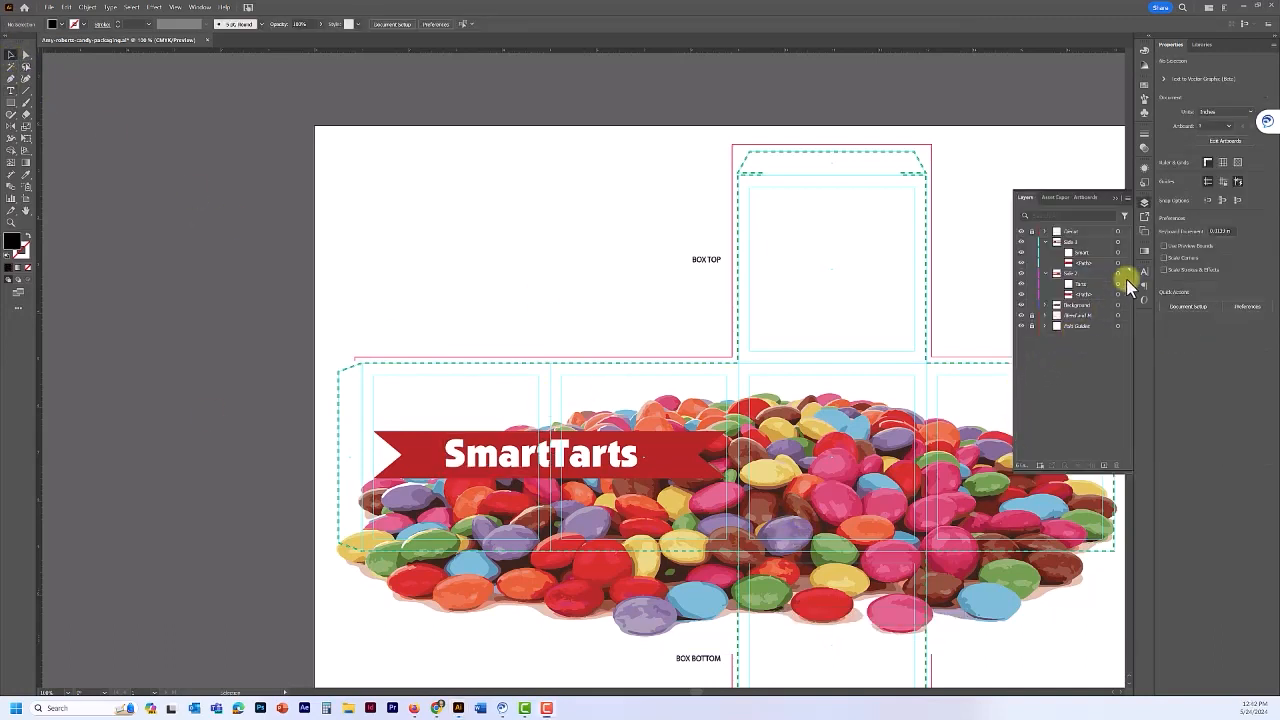
{"action": "left_click", "coordinate": [1095, 285]}
{"action": "left_click", "coordinate": [10, 92]}
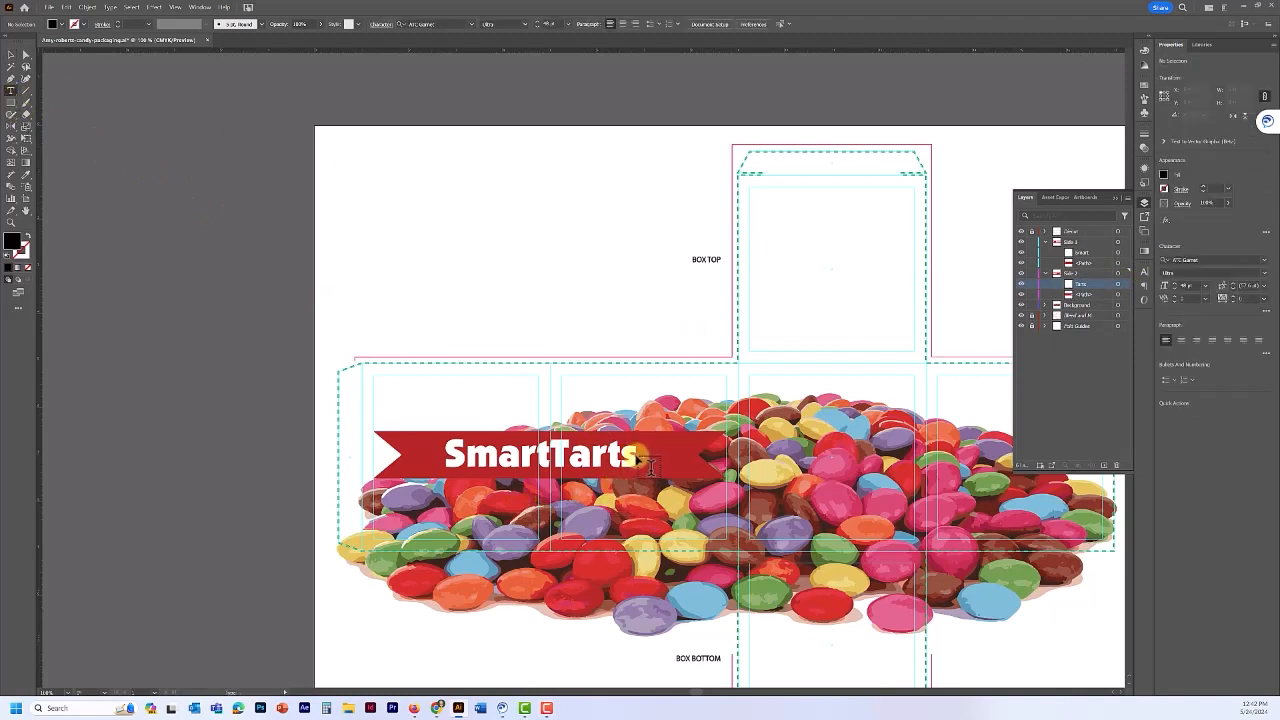
{"action": "left_click", "coordinate": [650, 466]}
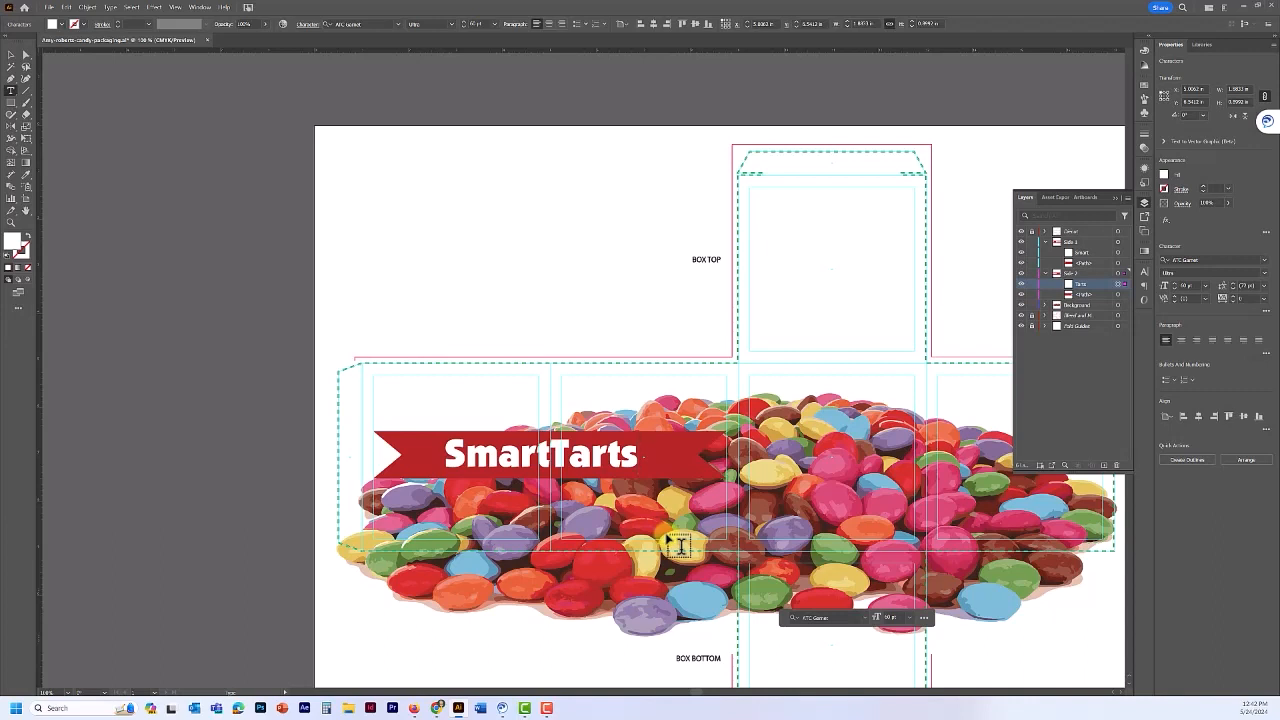
{"action": "left_click", "coordinate": [200, 7]}
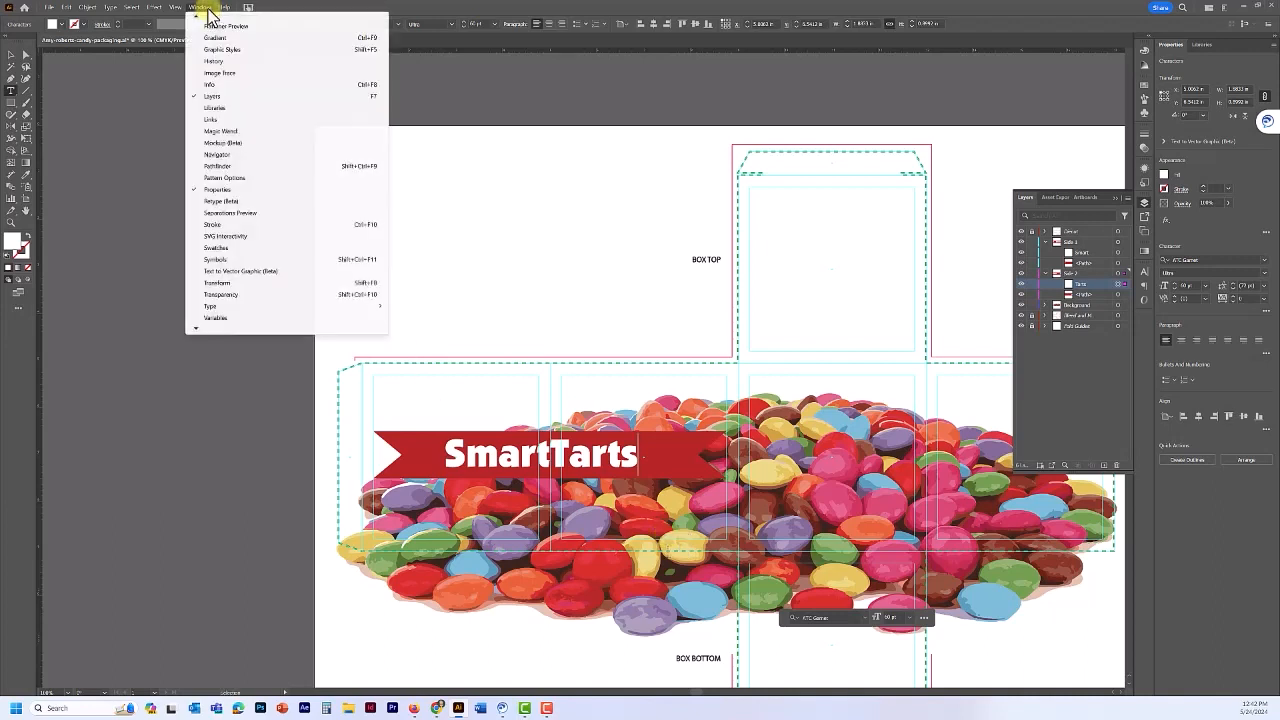
- Insert the ™ glyph after SmartTarts from the Glyphs panel and select it
{"action": "left_click", "coordinate": [215, 317]}
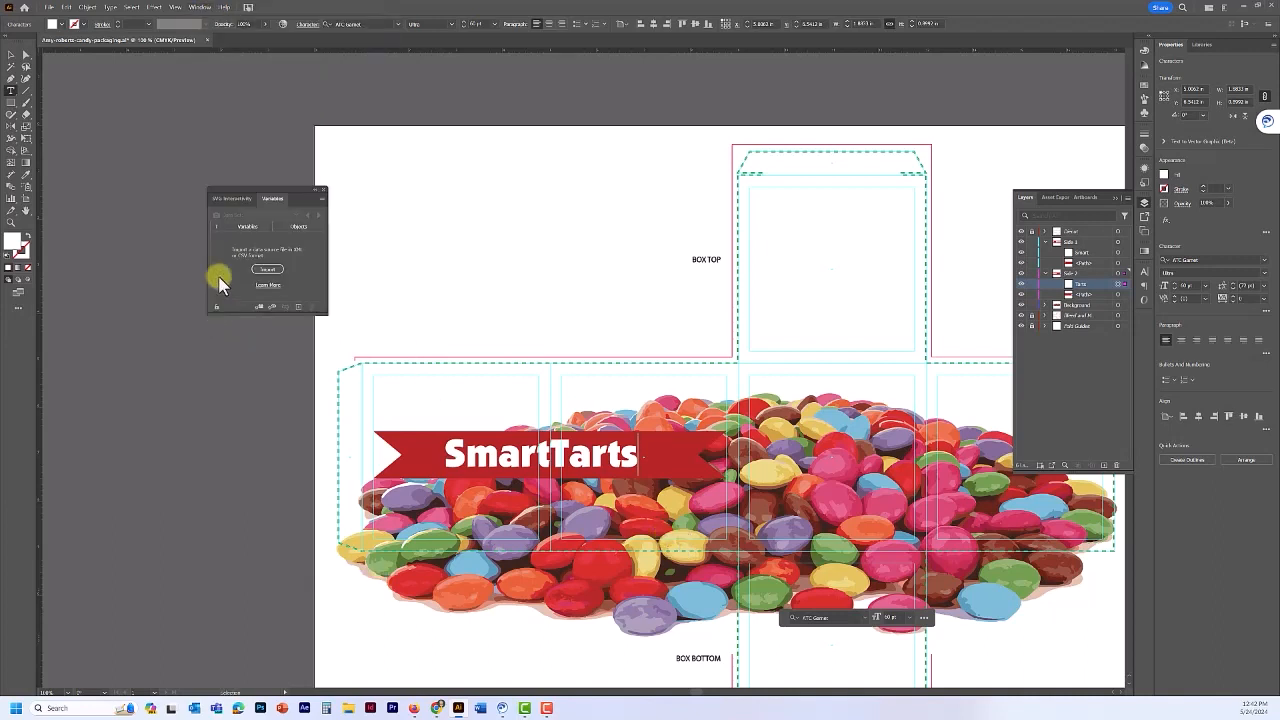
{"action": "left_click", "coordinate": [321, 189]}
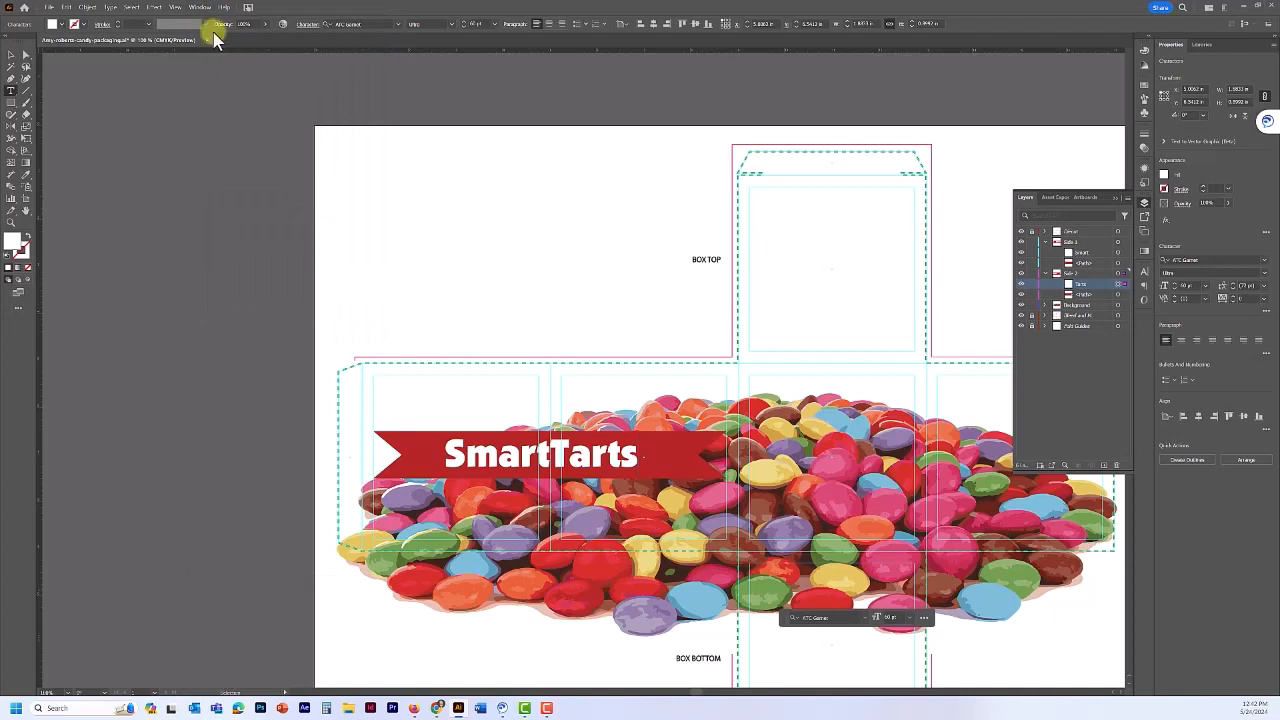
{"action": "left_click", "coordinate": [200, 7]}
{"action": "mouse_move", "coordinate": [246, 308]}
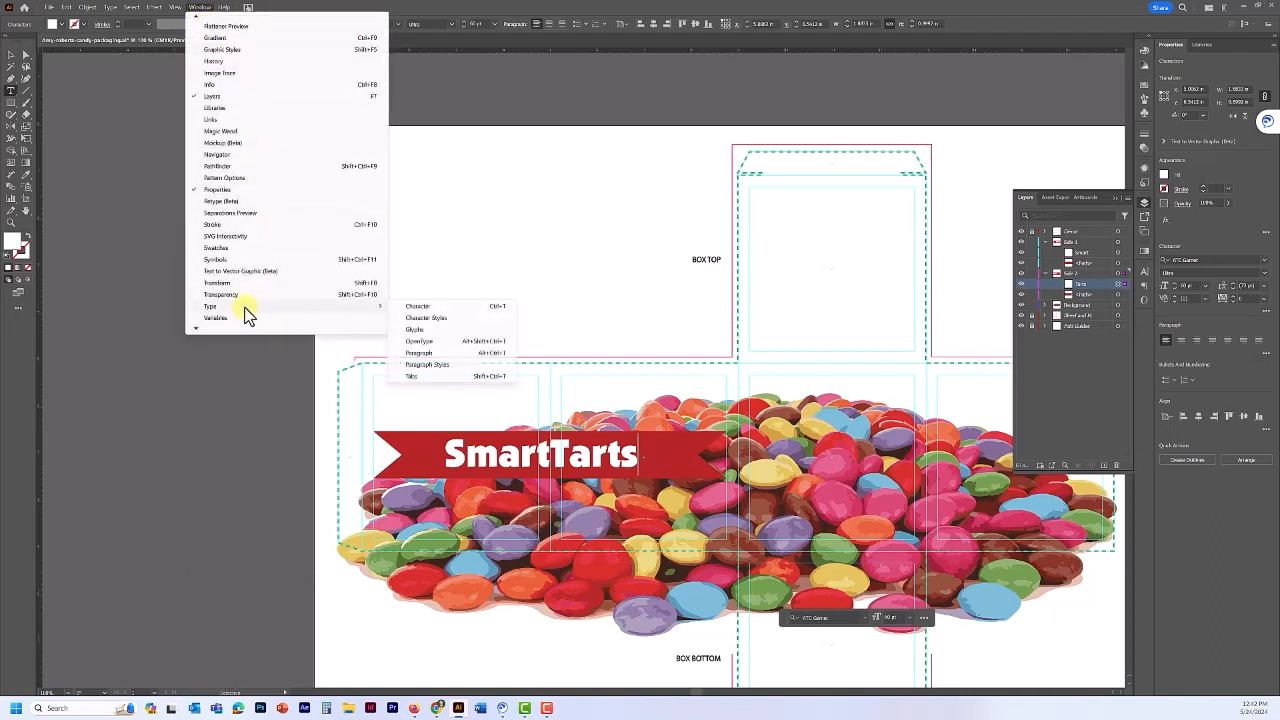
{"action": "left_click", "coordinate": [416, 330]}
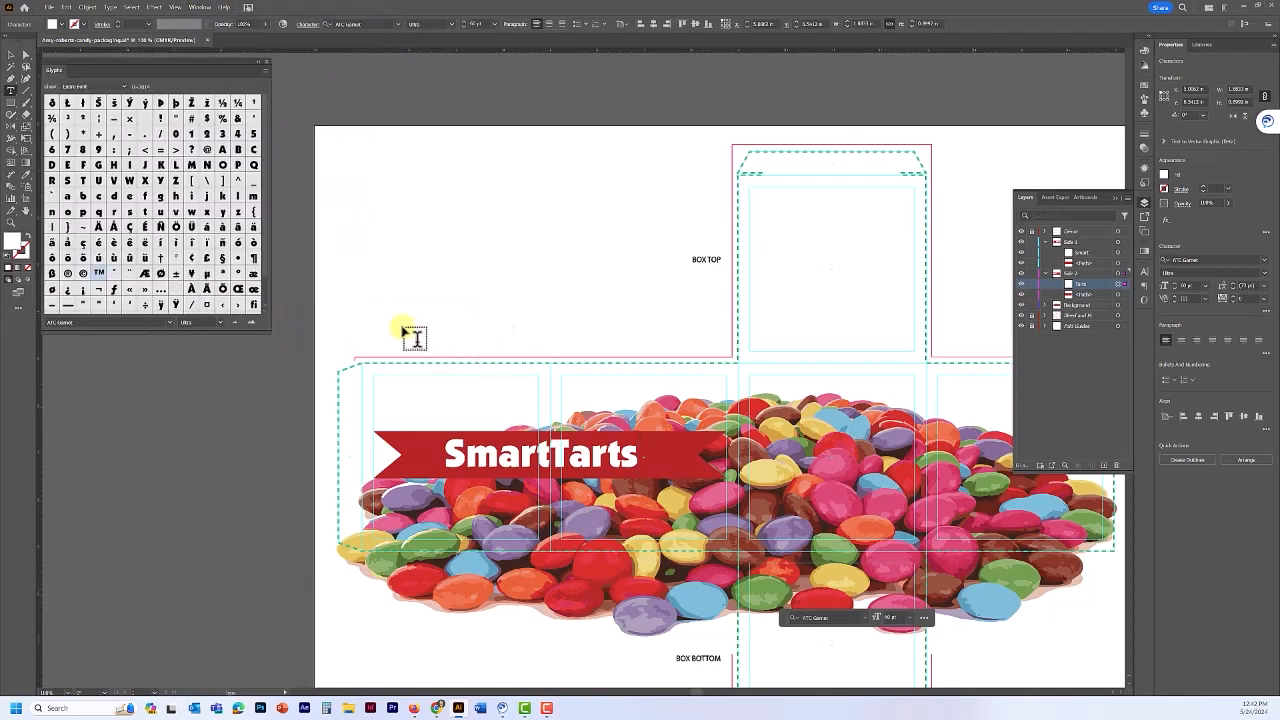
{"action": "double_click", "coordinate": [100, 274]}
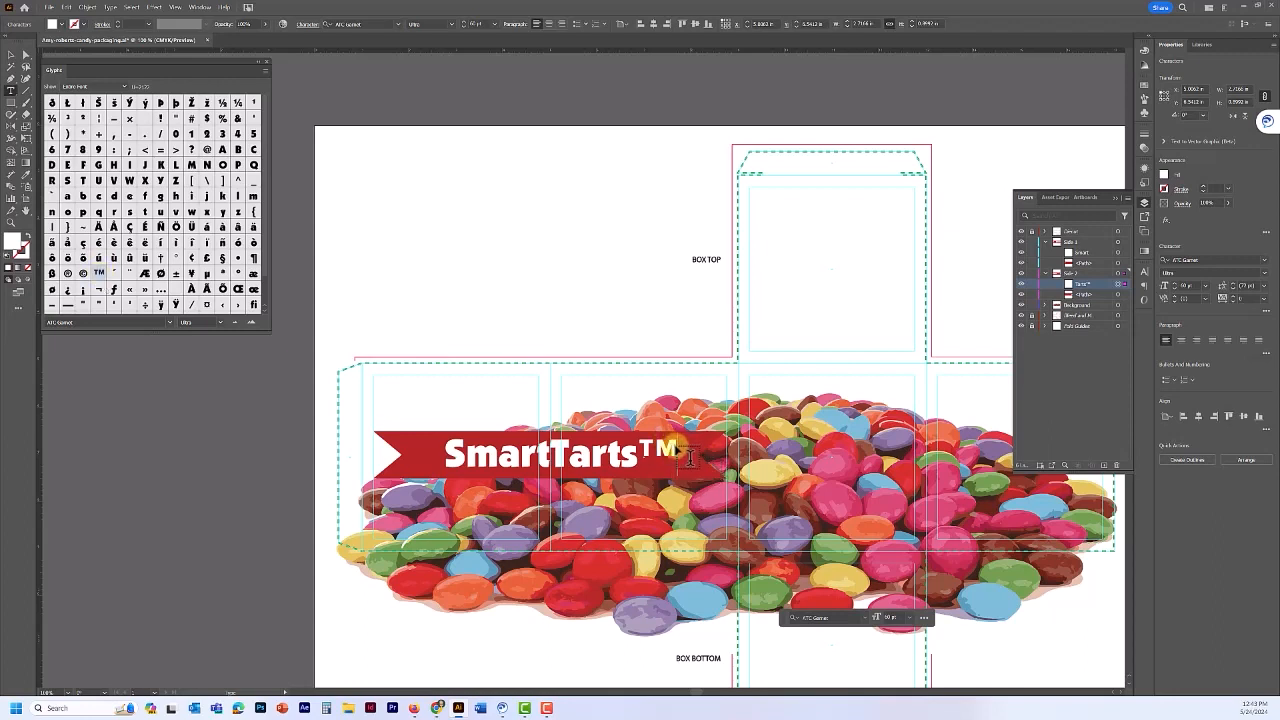
{"action": "left_click_drag", "start_coordinate": [689, 458], "coordinate": [659, 457]}
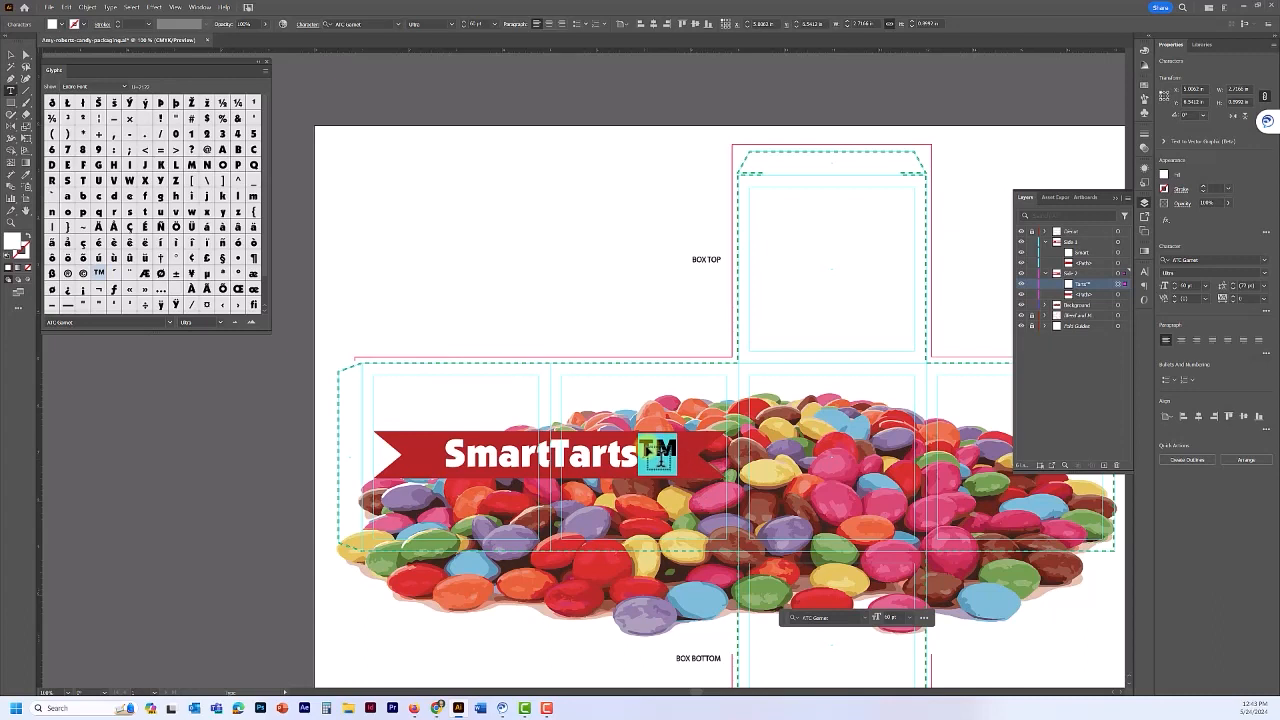
- Set the ™ symbol's font size to 48 pt
{"action": "left_click", "coordinate": [1188, 286]}
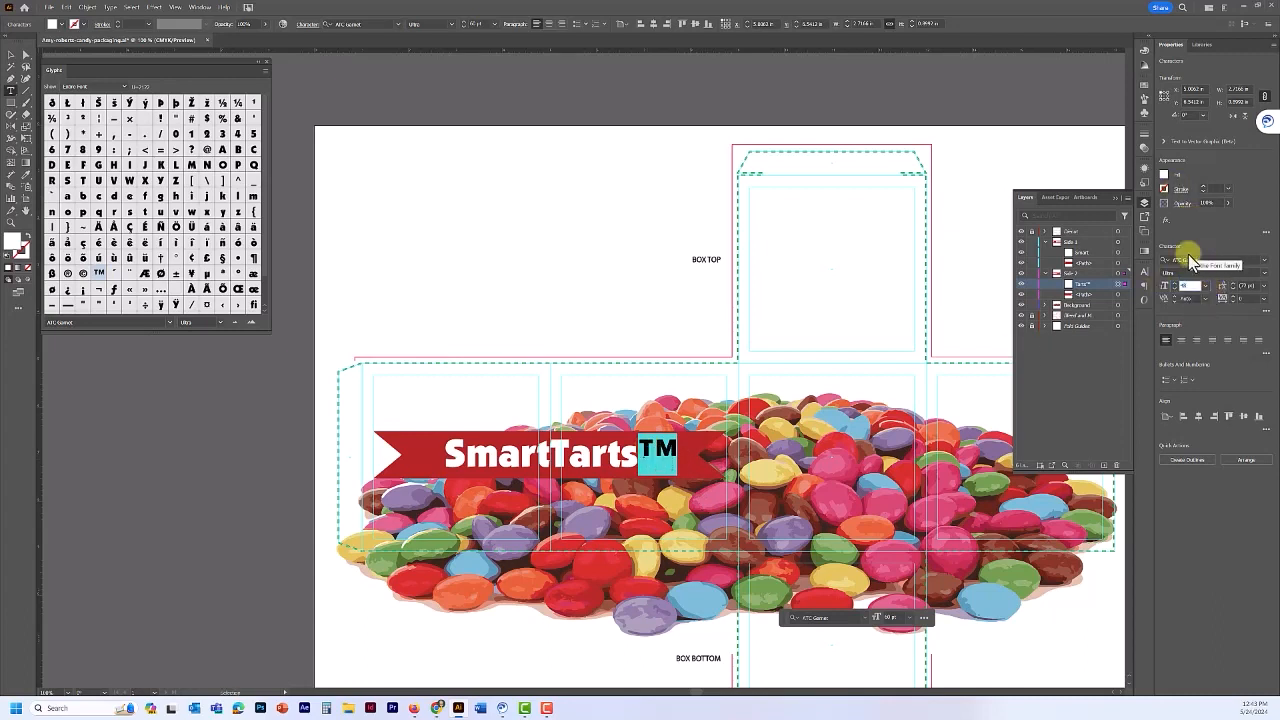
{"action": "type", "text": "48"}
{"action": "key", "text": "Return"}
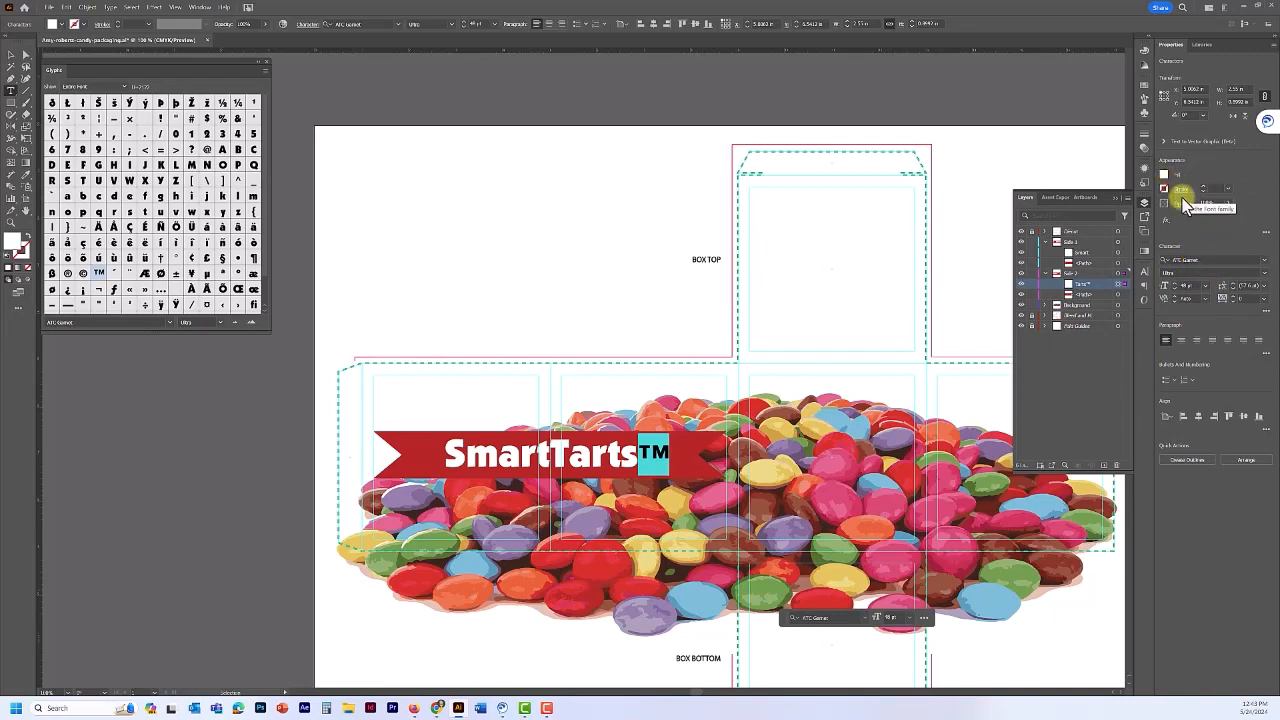
- Raise the ™ with a baseline shift in Character options, then close the Glyphs panel
{"action": "left_click", "coordinate": [1144, 270]}
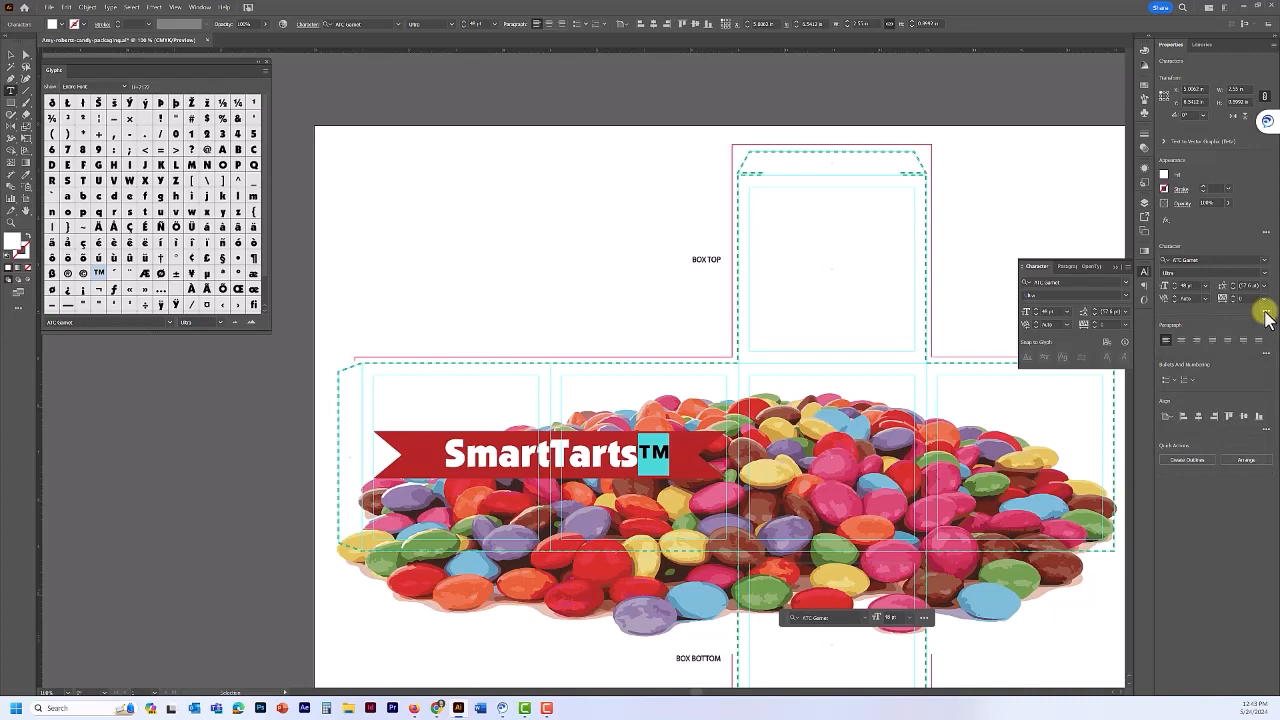
{"action": "left_click", "coordinate": [1127, 267]}
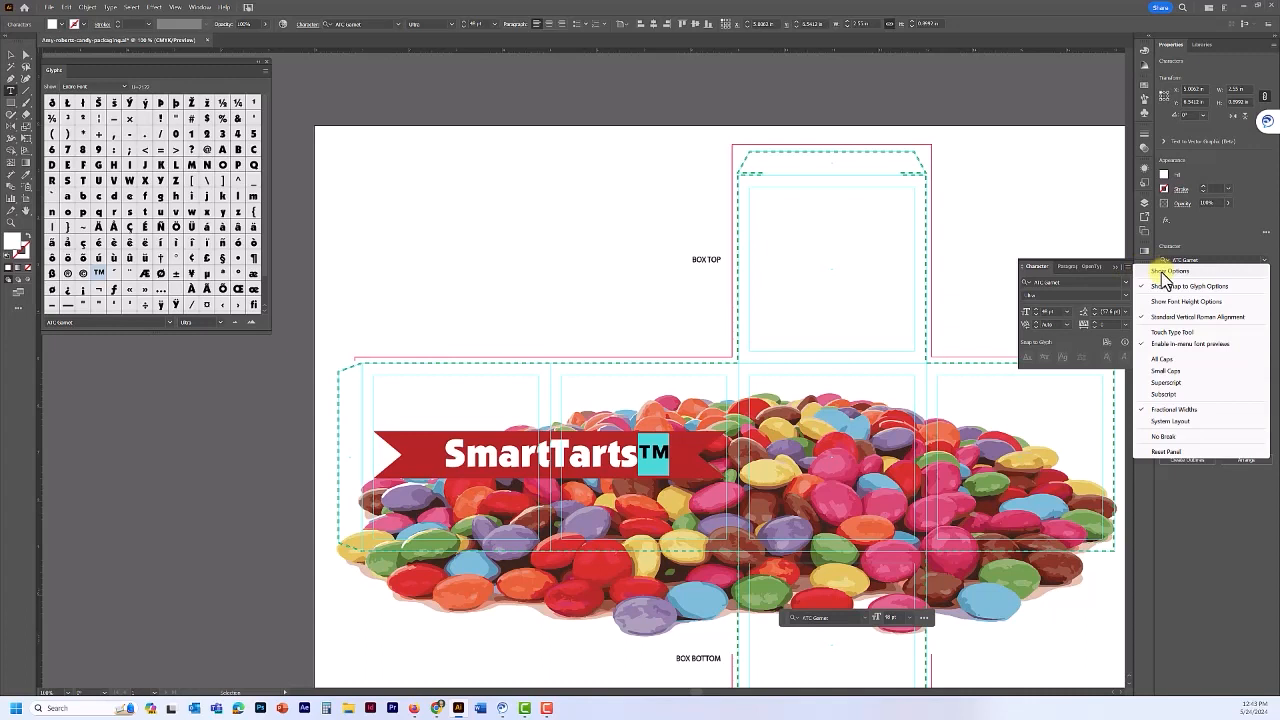
{"action": "left_click", "coordinate": [1165, 273]}
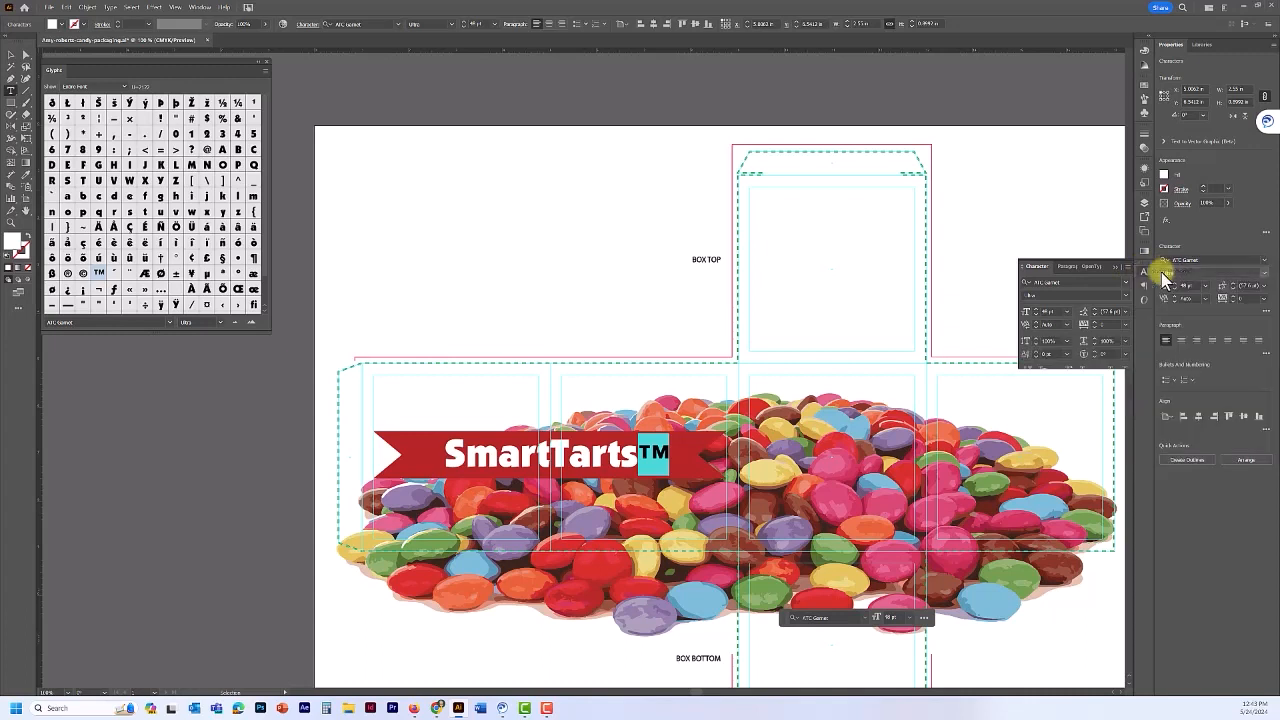
{"action": "left_click", "coordinate": [1045, 354]}
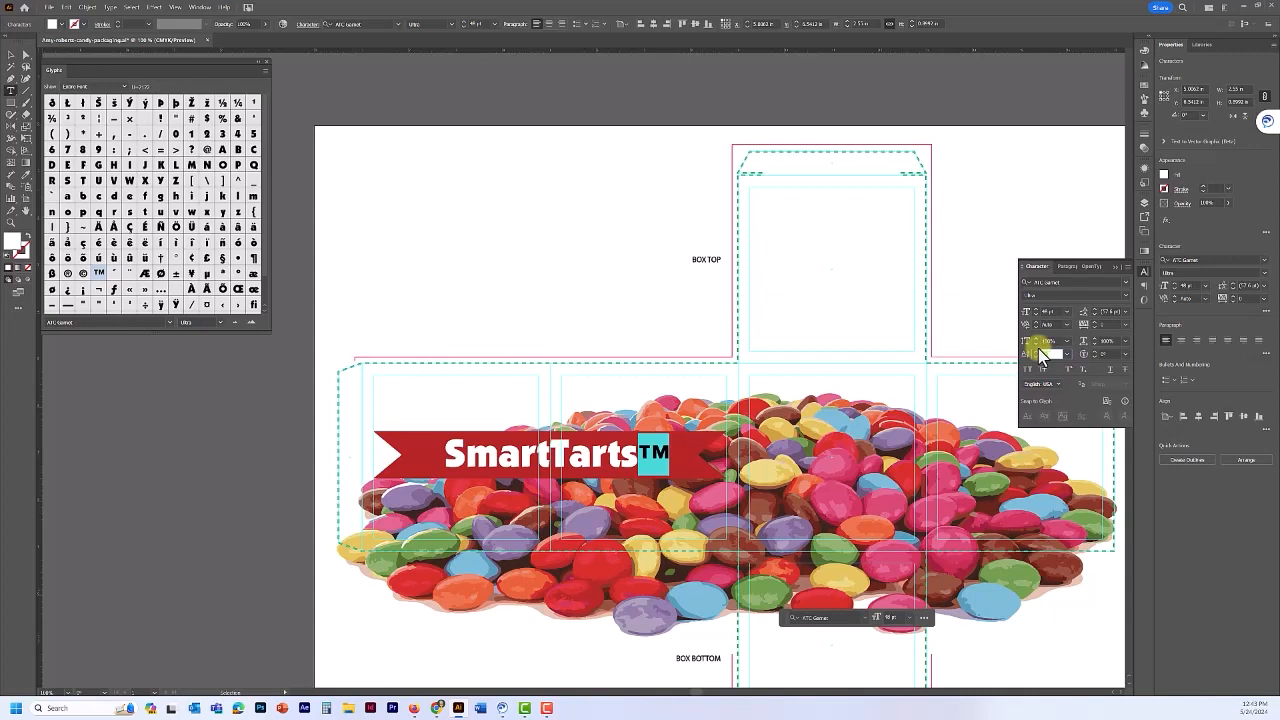
{"action": "key", "text": "Return"}
{"action": "left_click", "coordinate": [265, 66]}
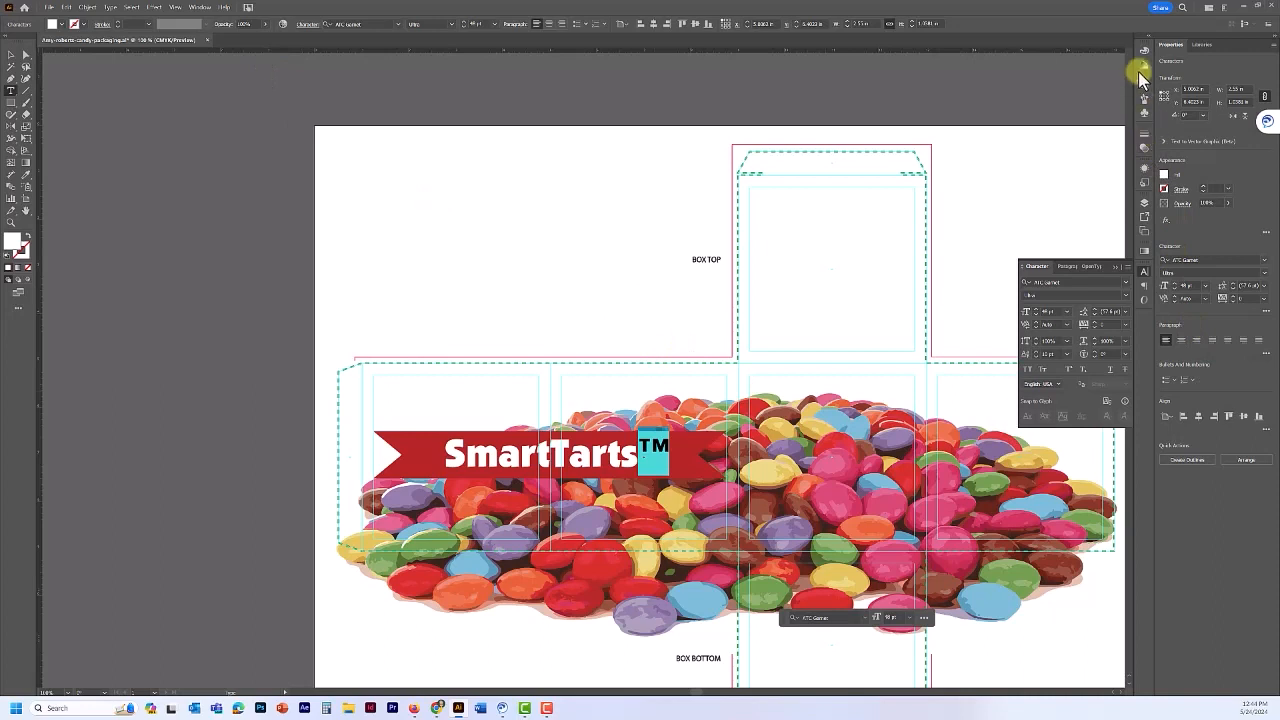
- Group all the artwork on the Side 1 layer
{"action": "left_click", "coordinate": [1143, 203]}
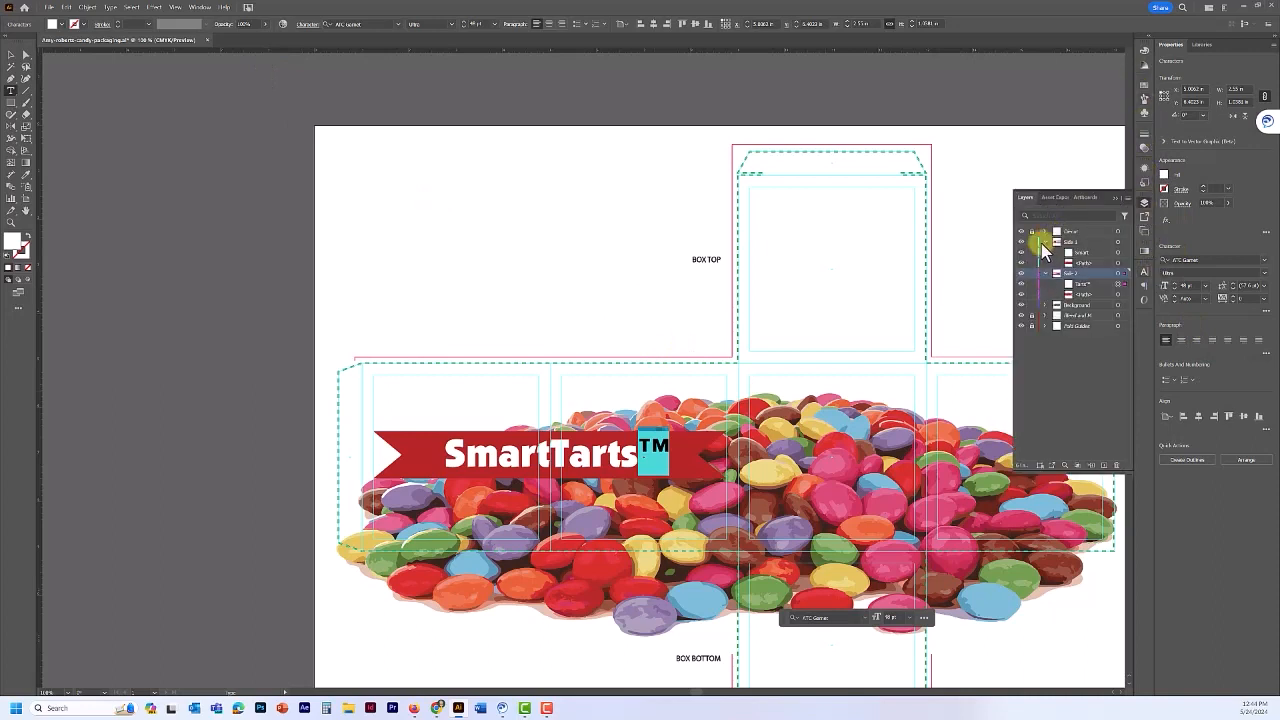
{"action": "left_click", "coordinate": [1107, 242]}
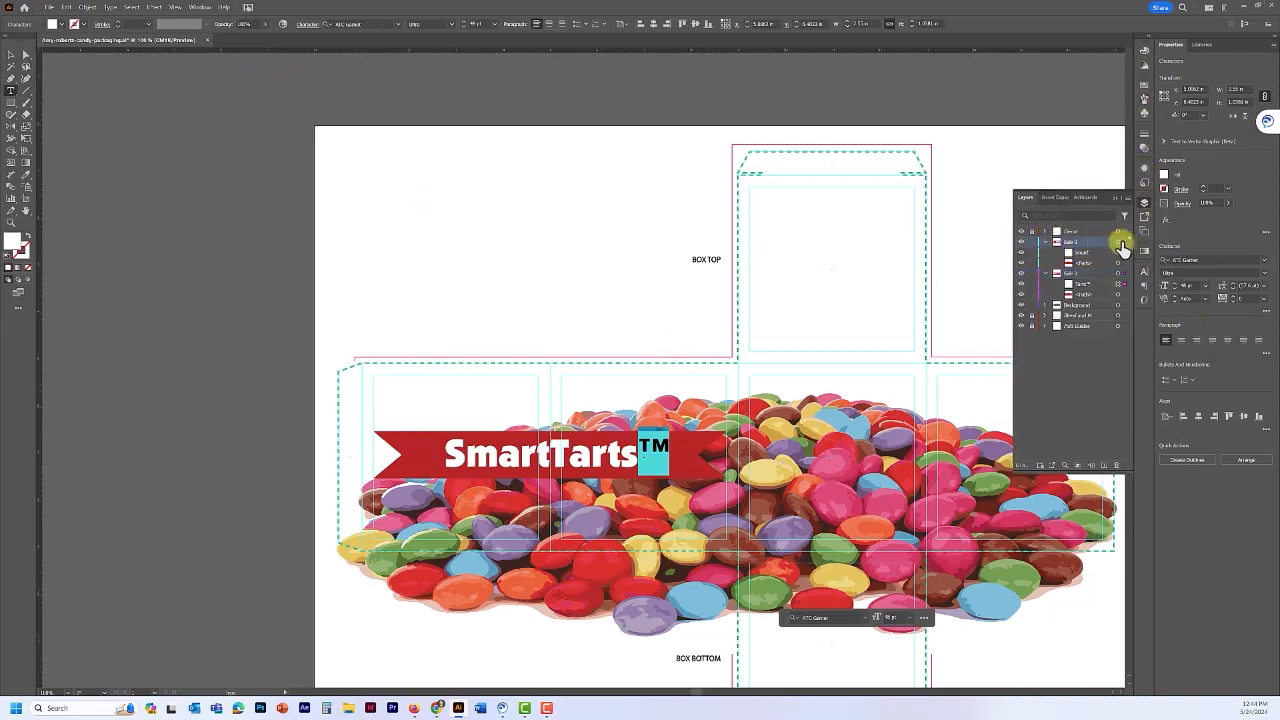
{"action": "left_click", "coordinate": [1119, 242]}
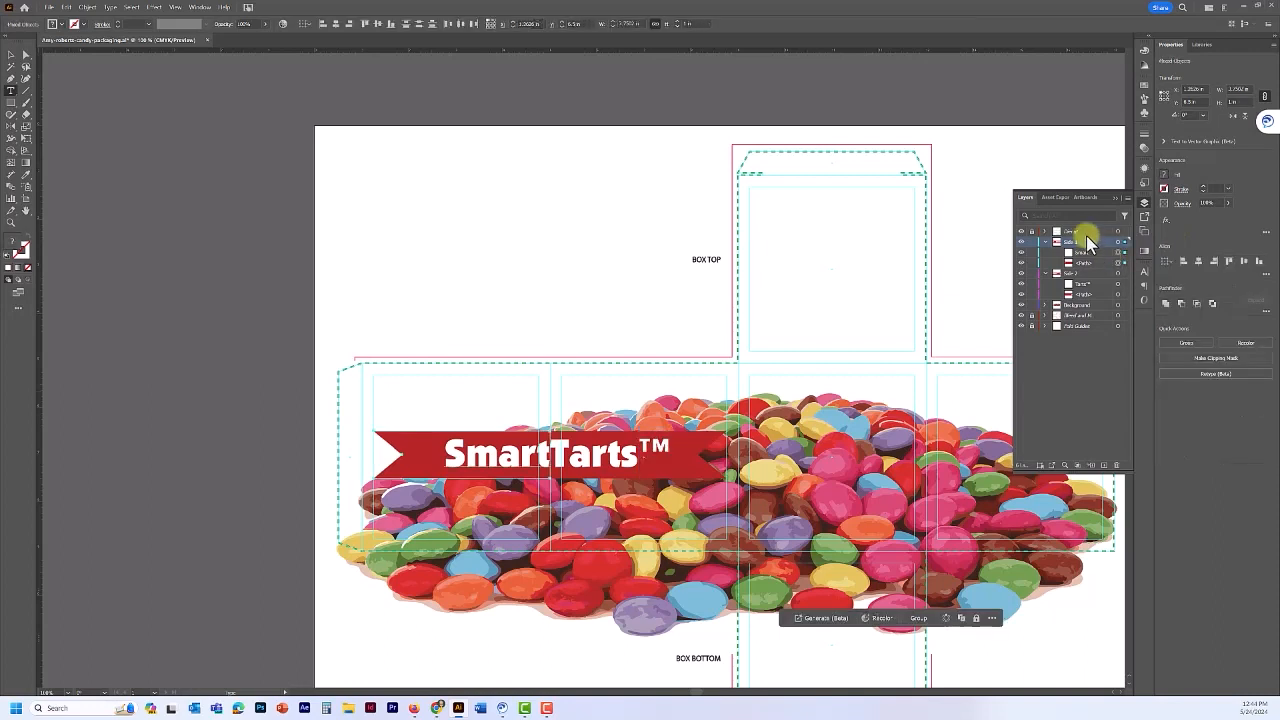
{"action": "left_click", "coordinate": [87, 7]}
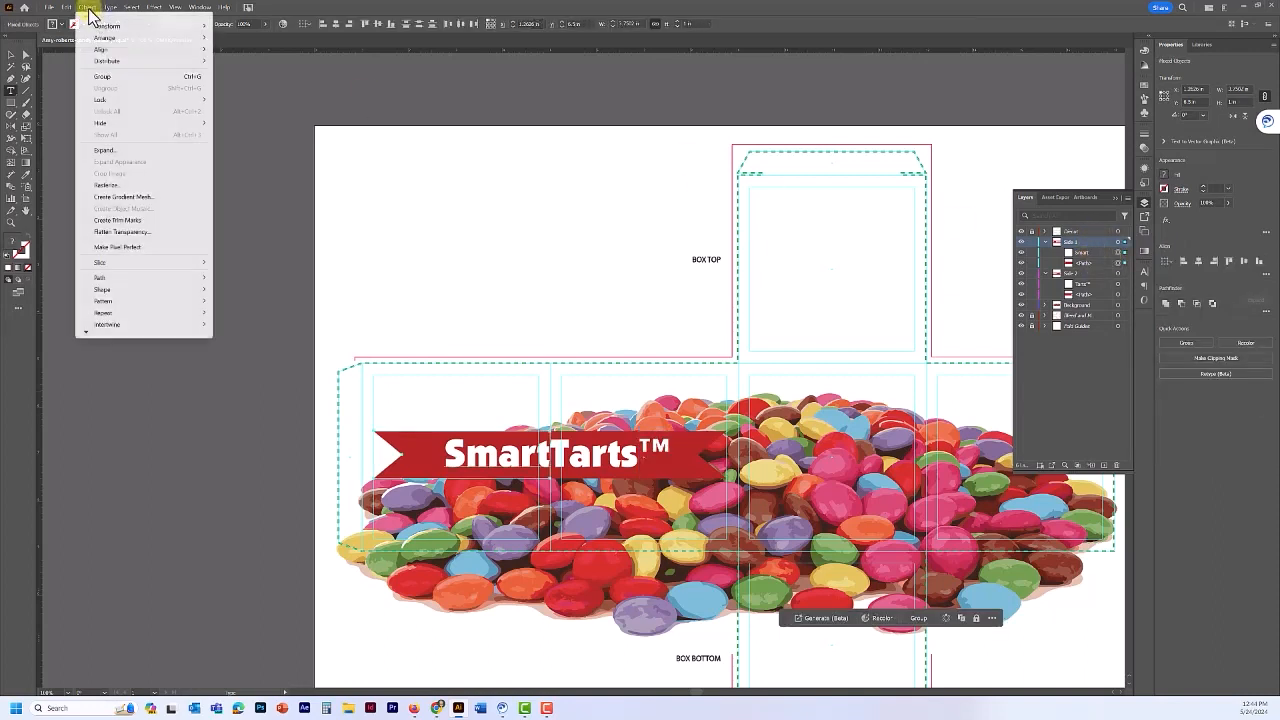
{"action": "left_click", "coordinate": [104, 78]}
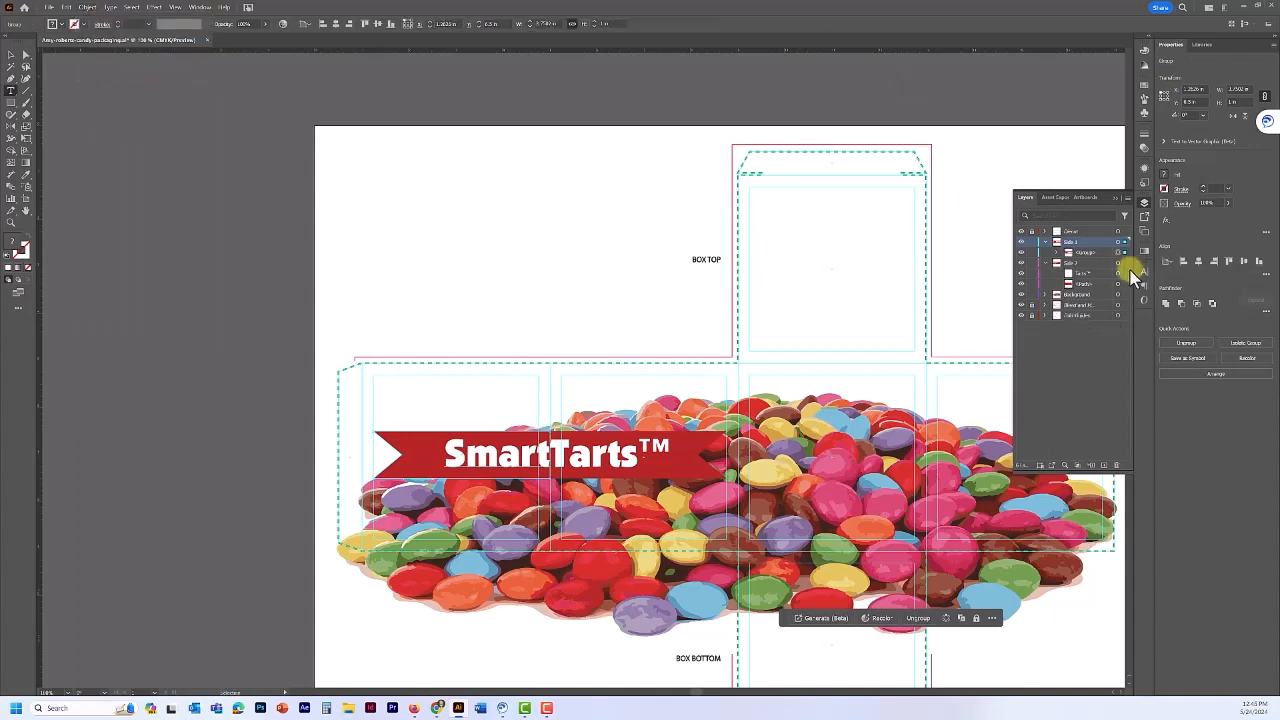
- Group the Side 2 layer's artwork, then reselect the Side 1 group
{"action": "left_click", "coordinate": [1119, 262]}
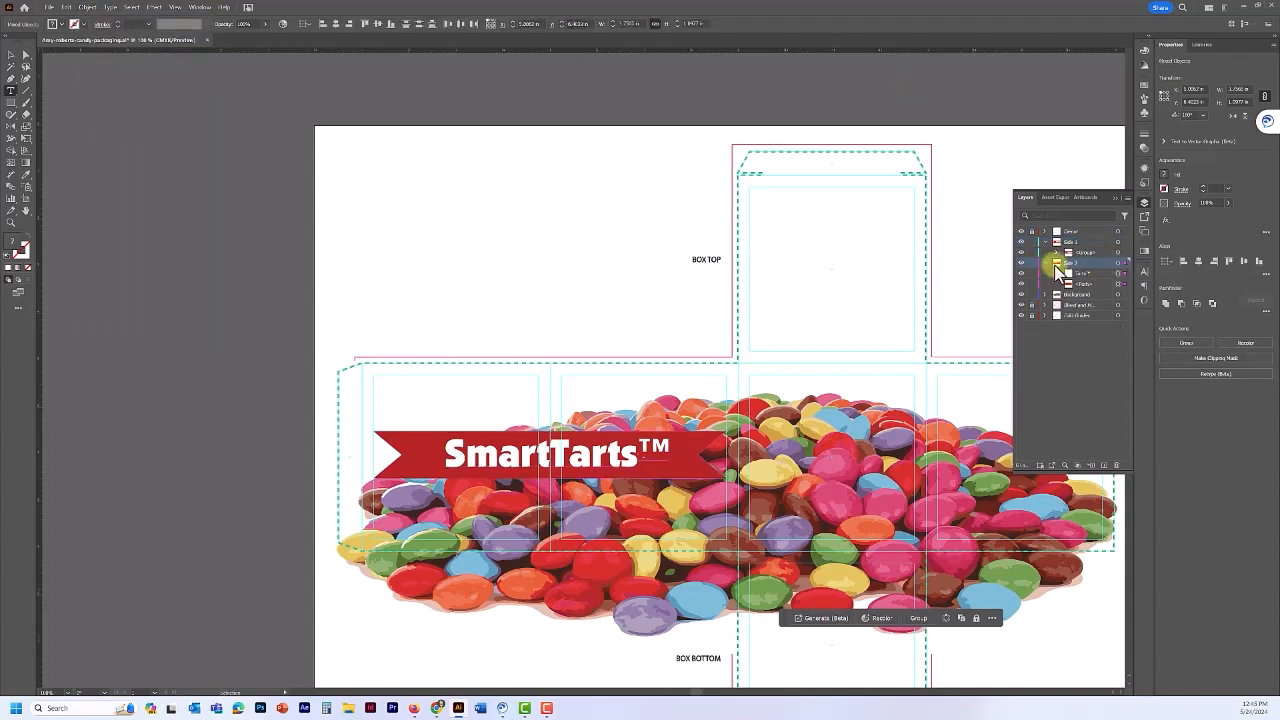
{"action": "left_click", "coordinate": [87, 7]}
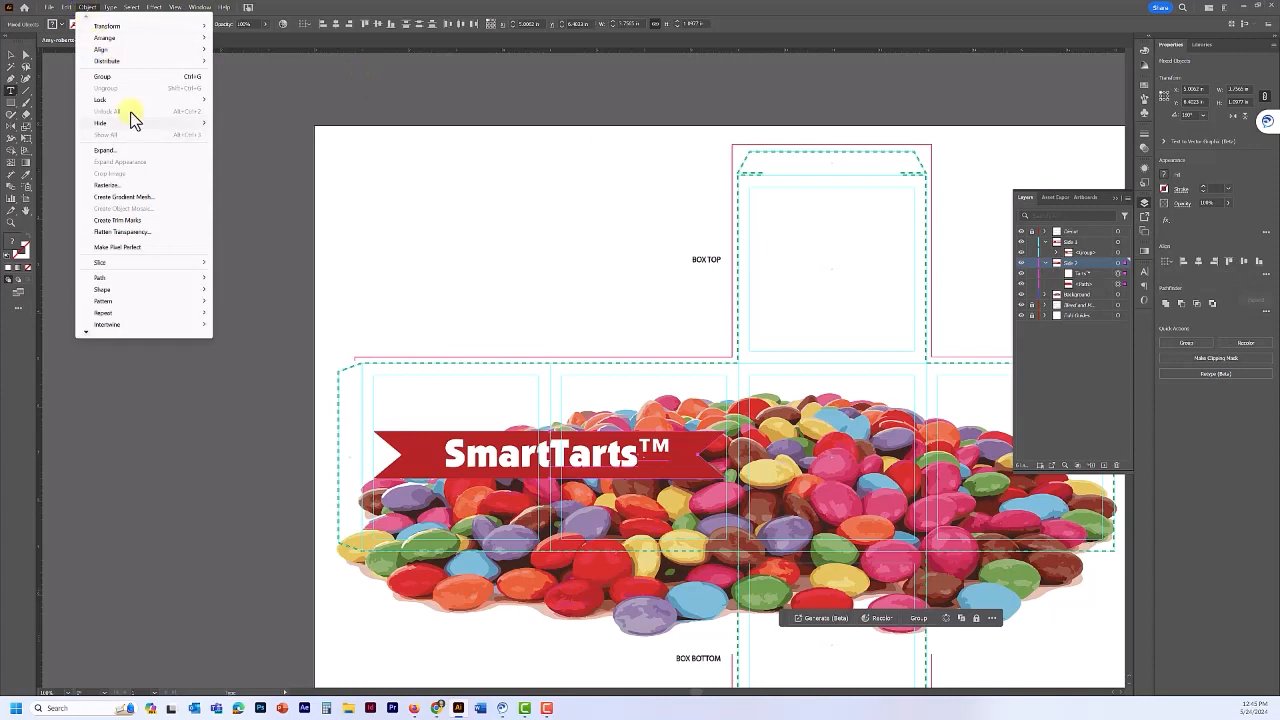
{"action": "left_click", "coordinate": [121, 77]}
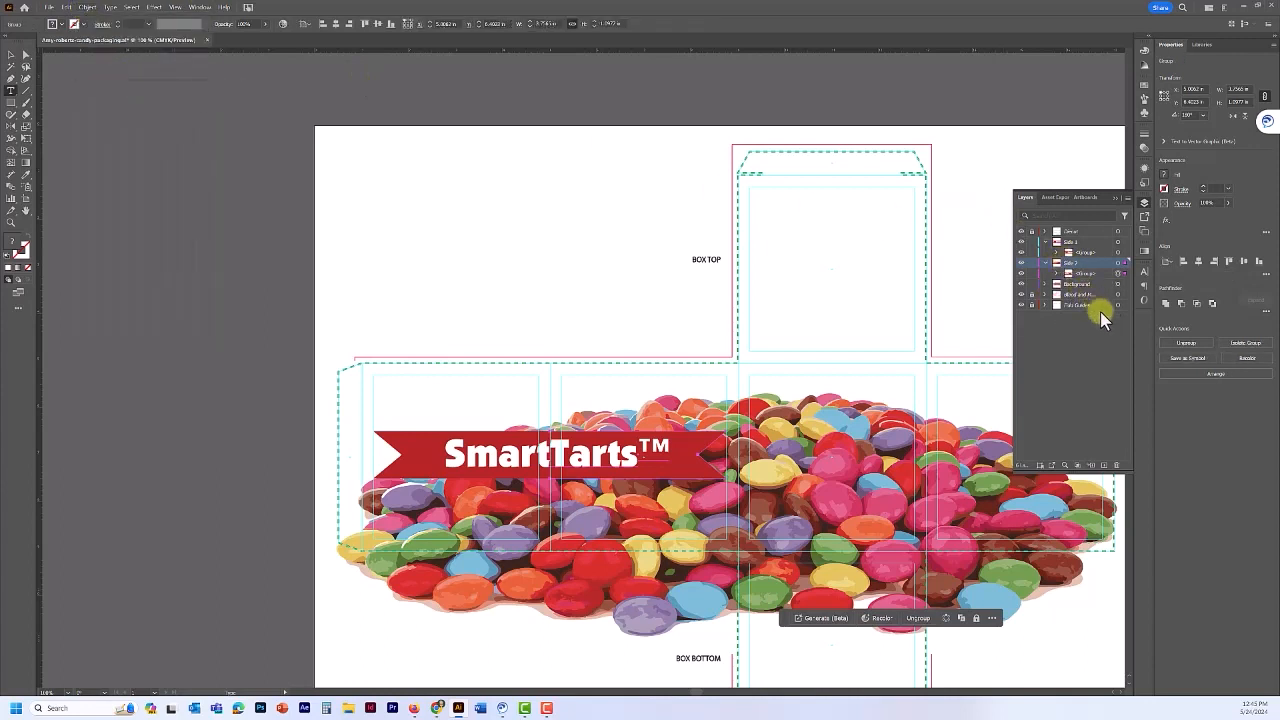
{"action": "left_click", "coordinate": [1105, 242]}
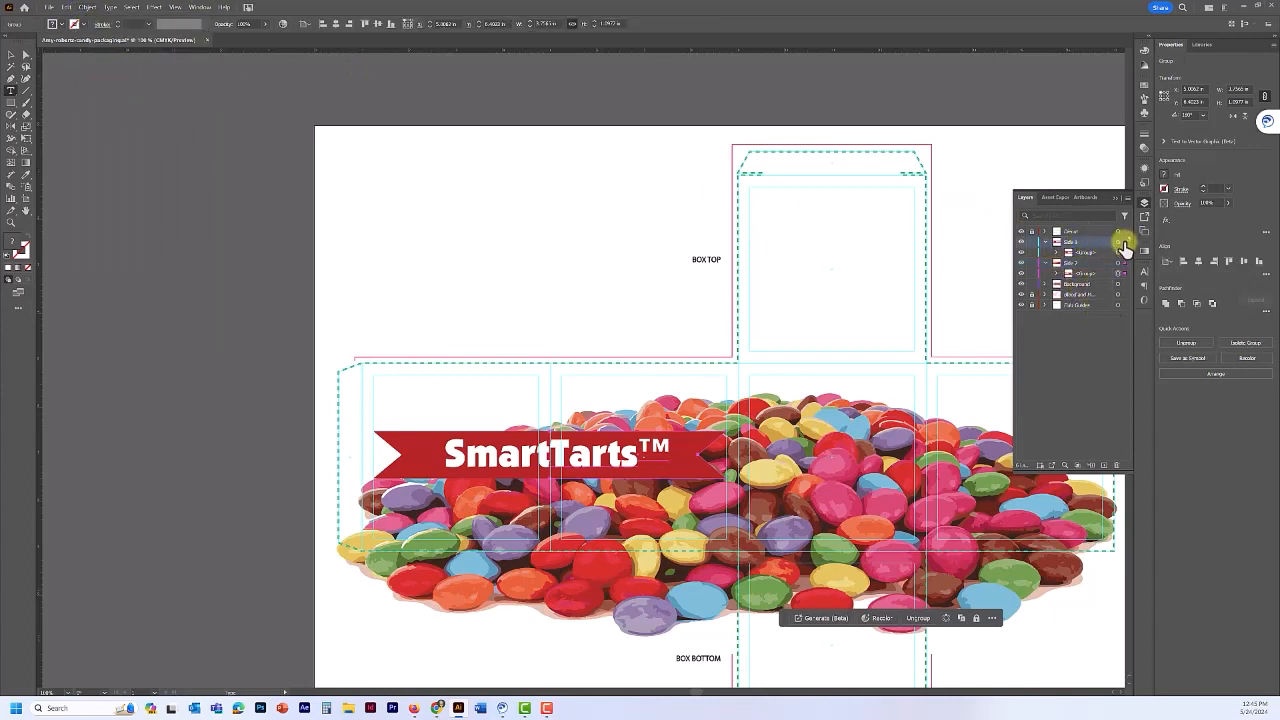
{"action": "left_click", "coordinate": [1124, 244]}
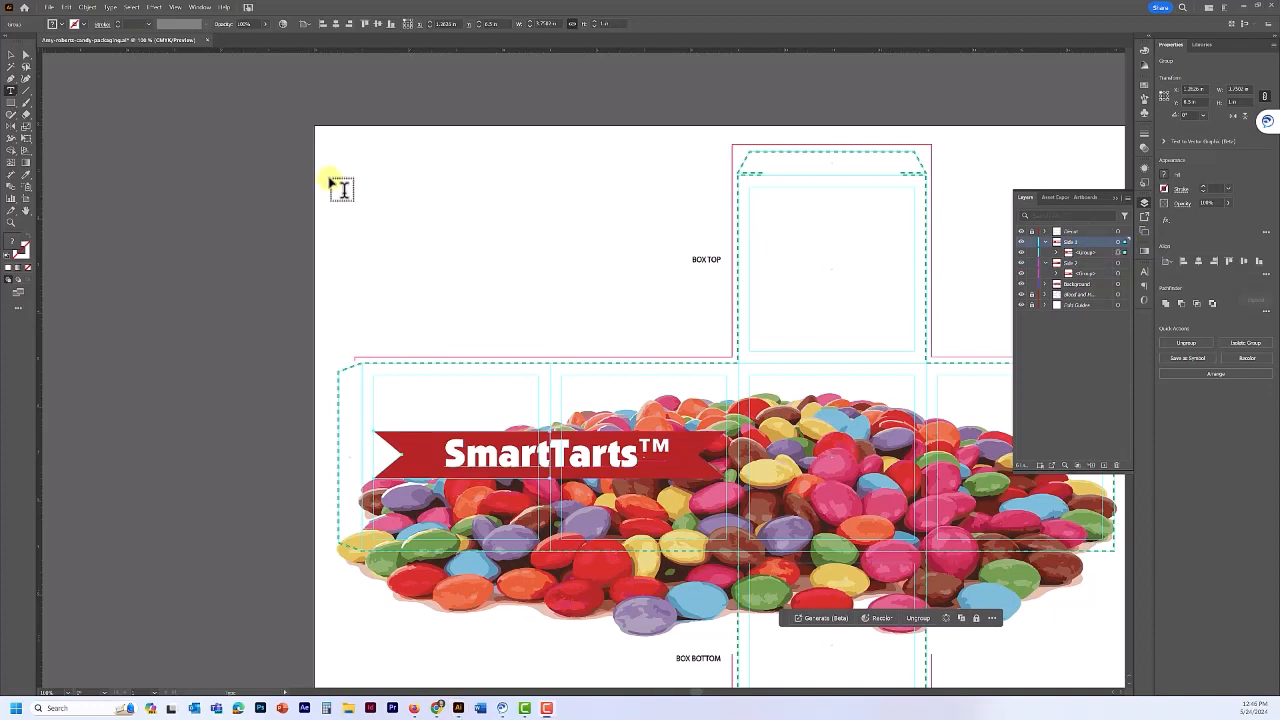
- Apply a Warp effect to the Smart banner and preview the Bulge and Flag styles
{"action": "left_click", "coordinate": [156, 7]}
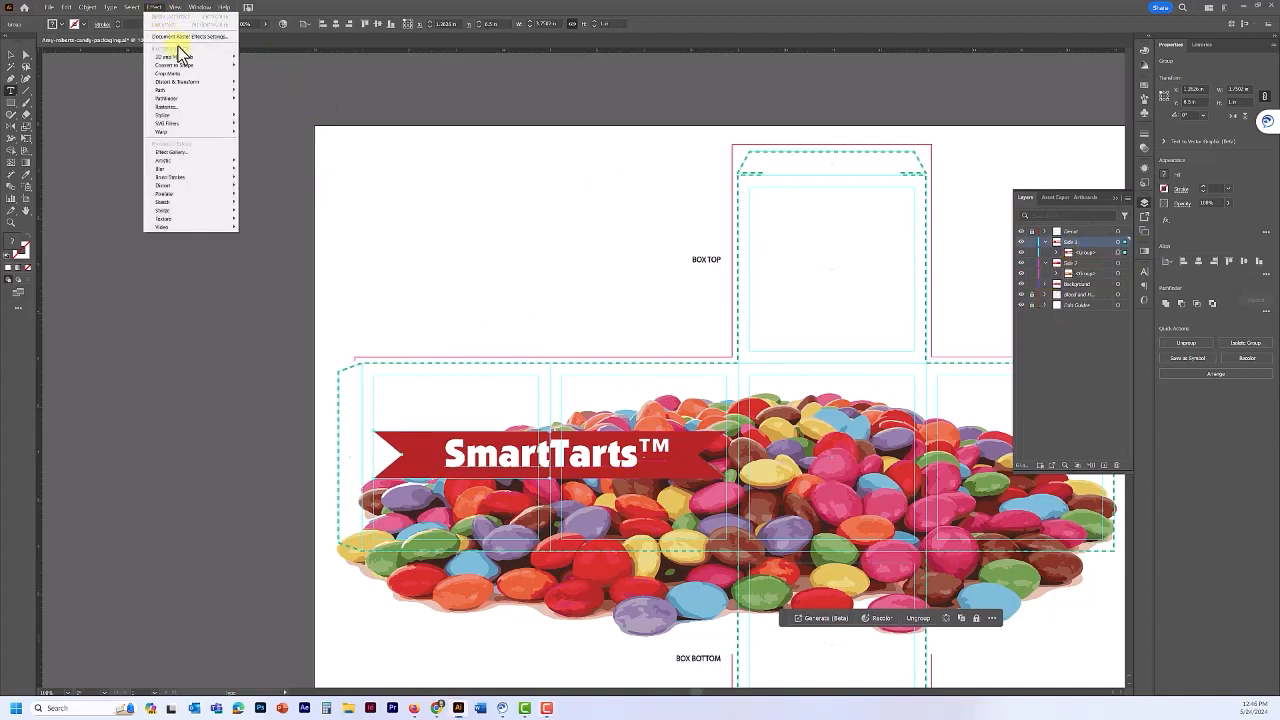
{"action": "mouse_move", "coordinate": [185, 133]}
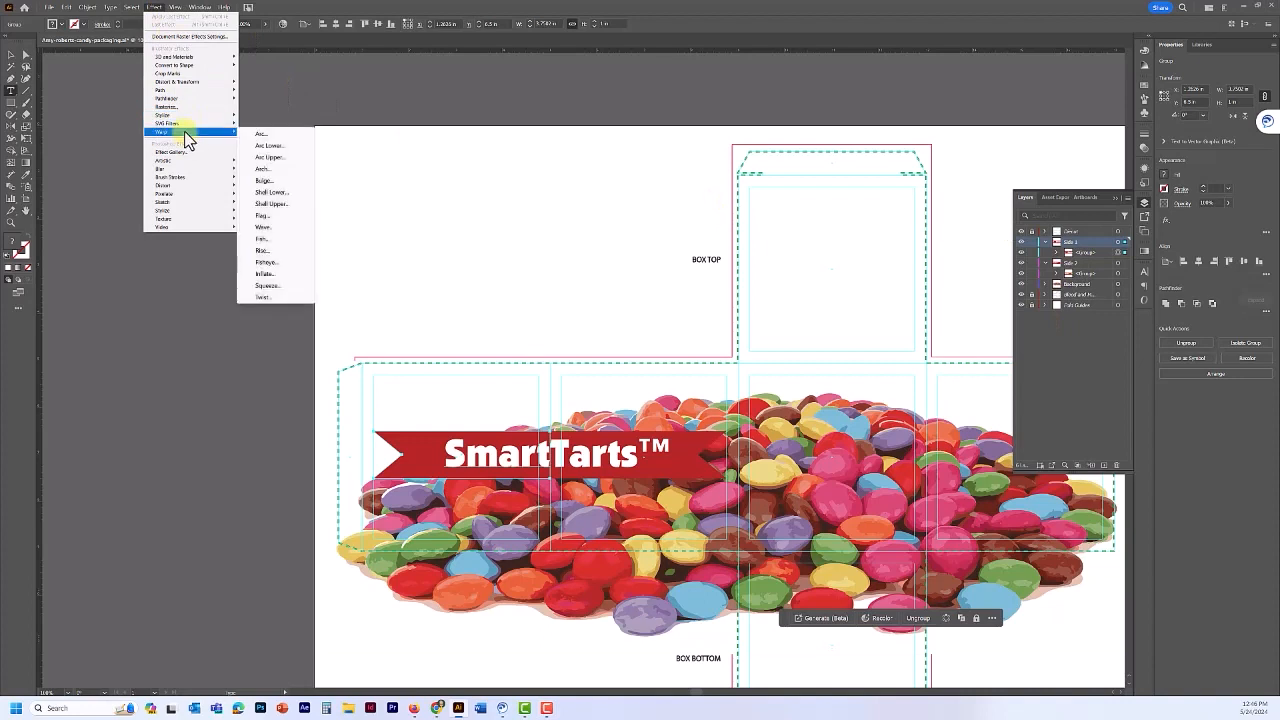
{"action": "left_click", "coordinate": [266, 136]}
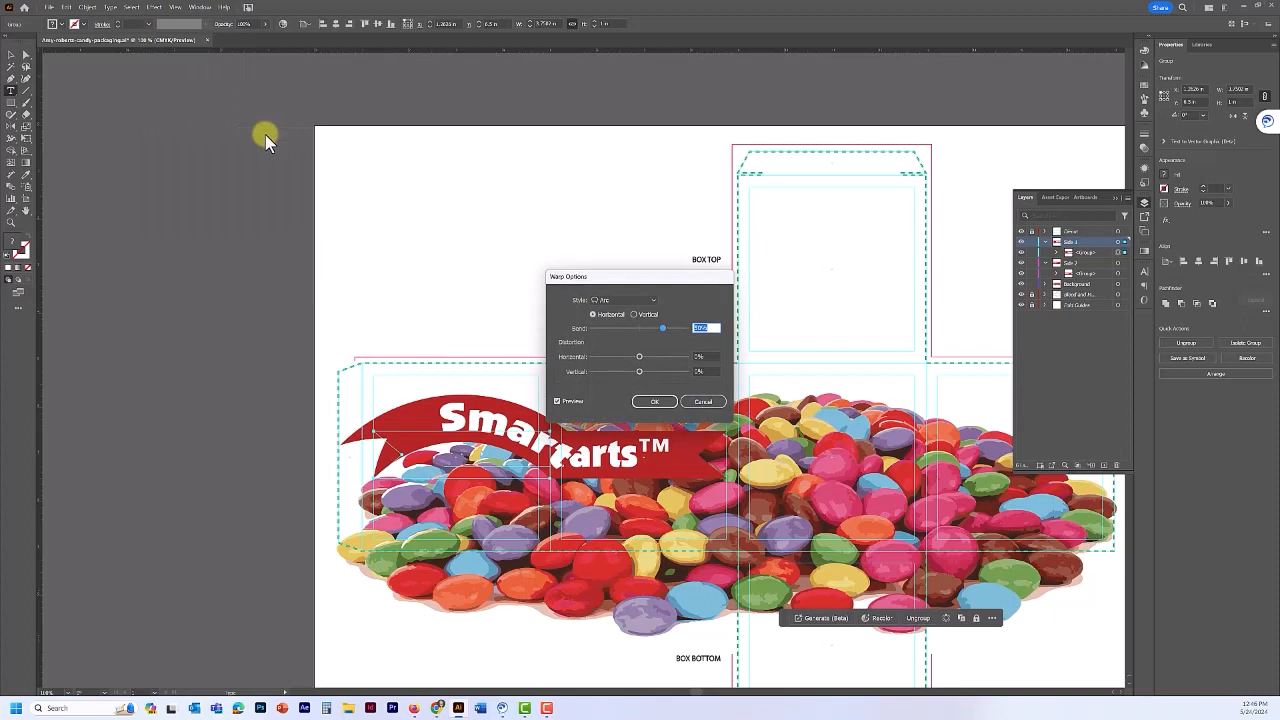
{"action": "left_click", "coordinate": [646, 302]}
{"action": "left_click", "coordinate": [632, 355]}
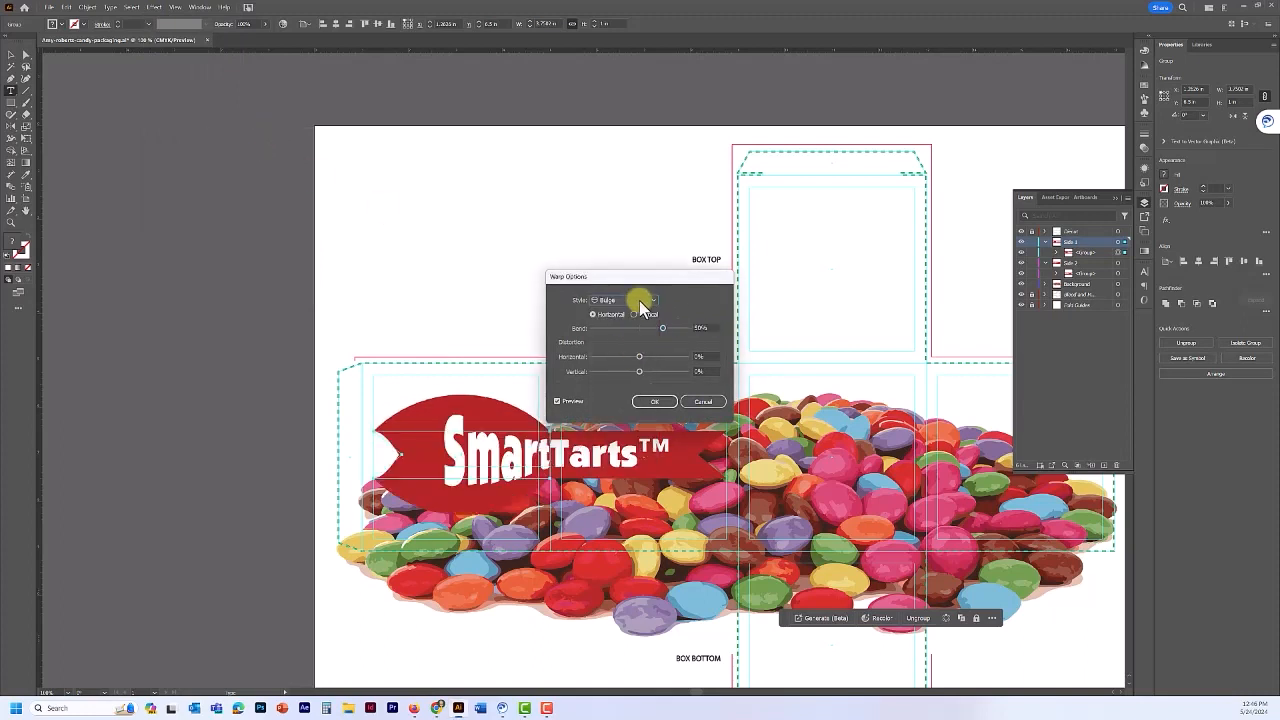
{"action": "left_click", "coordinate": [639, 300]}
{"action": "left_click", "coordinate": [622, 395]}
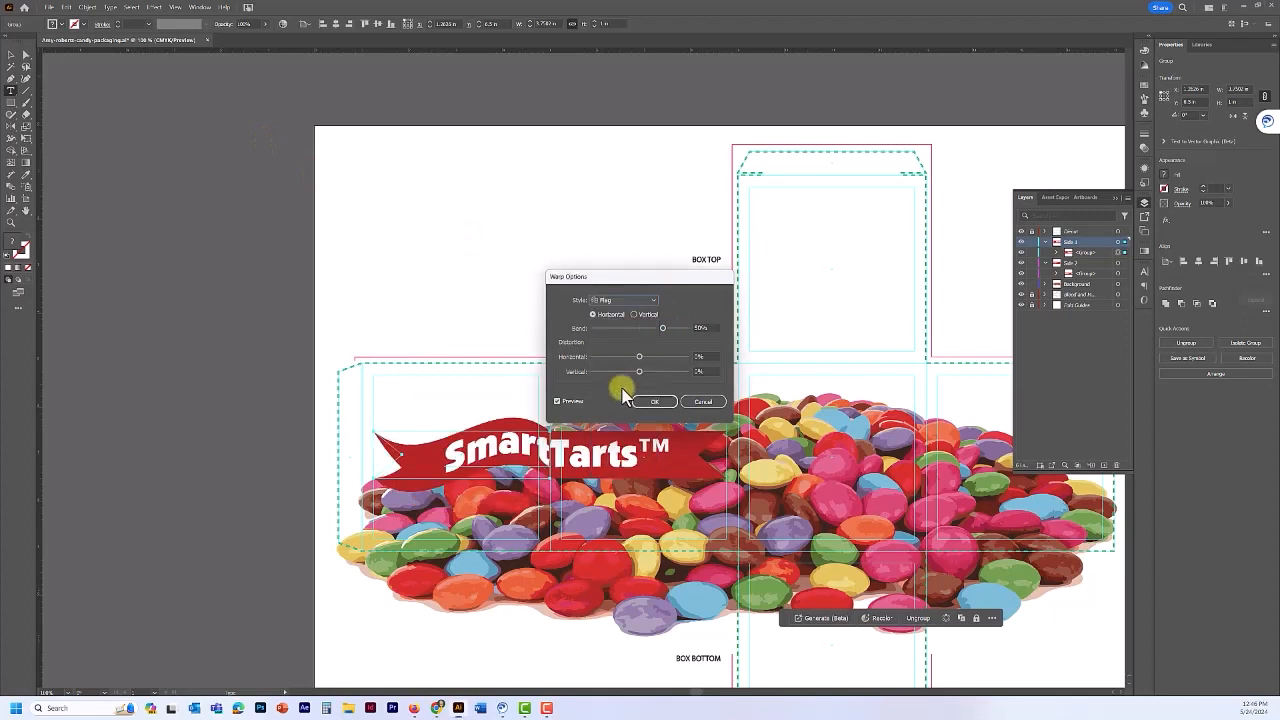
- Choose the Arch warp style with a -32% bend and apply it
{"action": "left_click", "coordinate": [632, 304]}
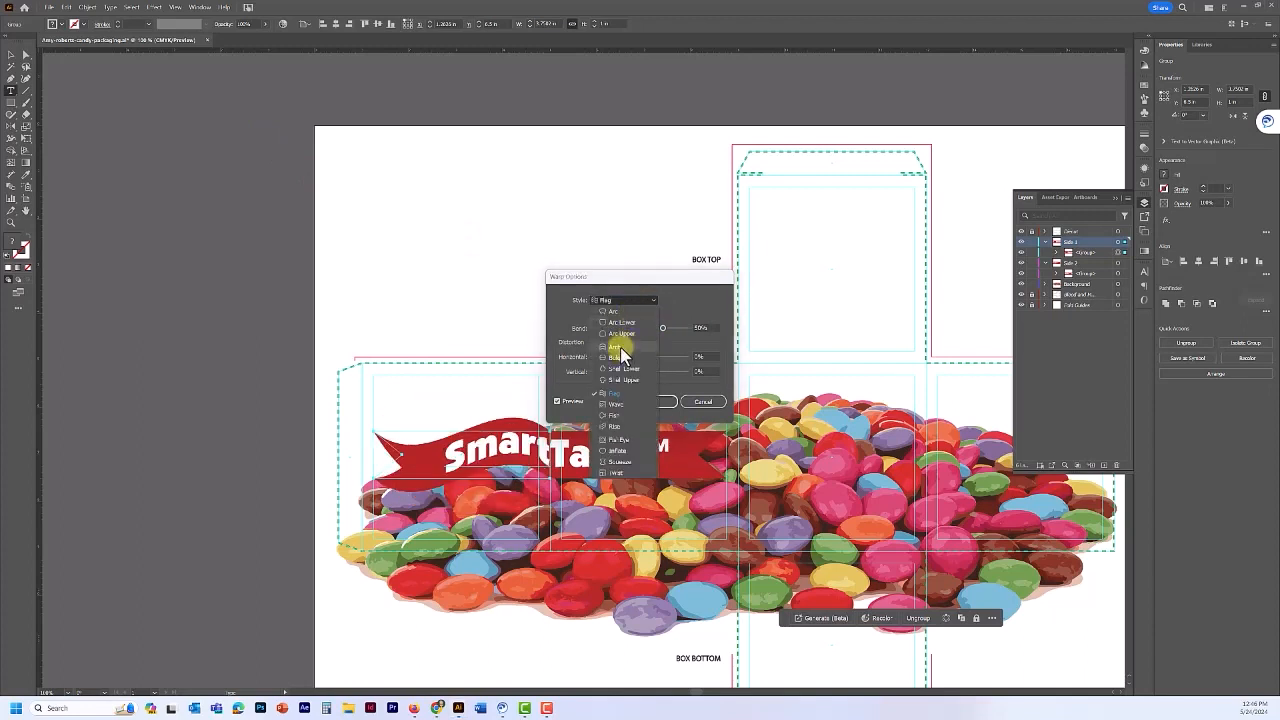
{"action": "left_click", "coordinate": [620, 347]}
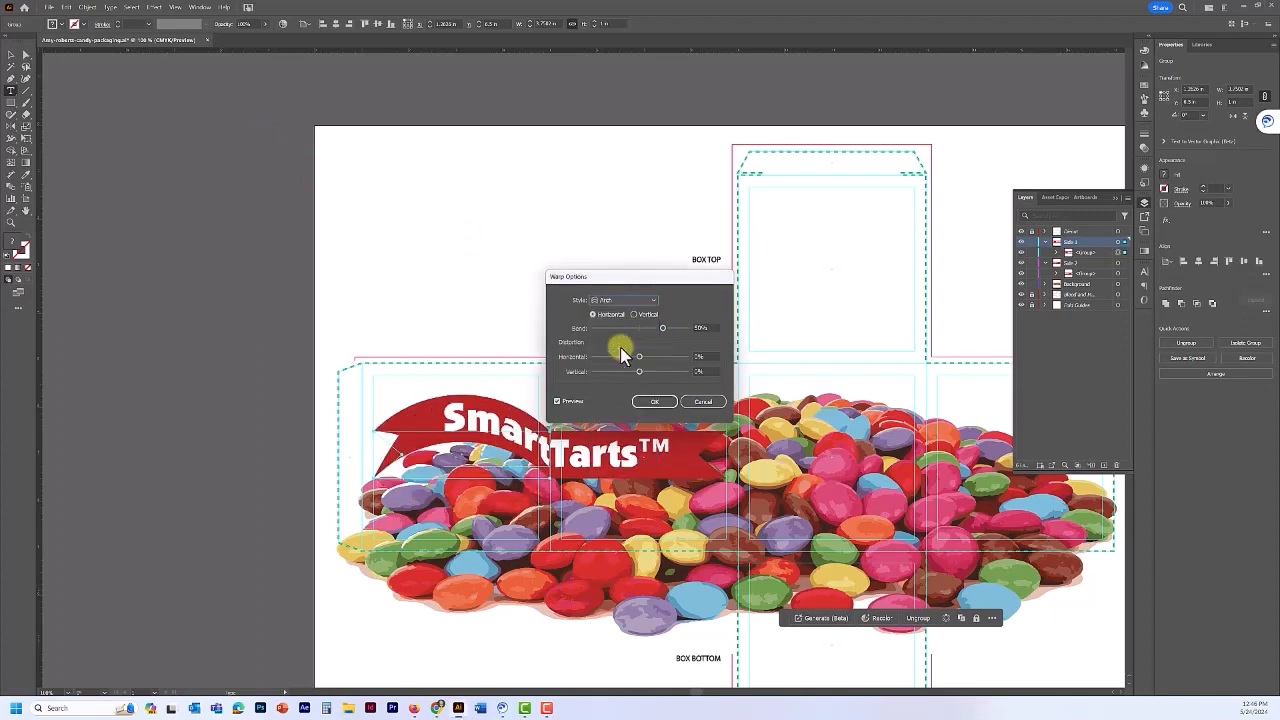
{"action": "double_click", "coordinate": [702, 329]}
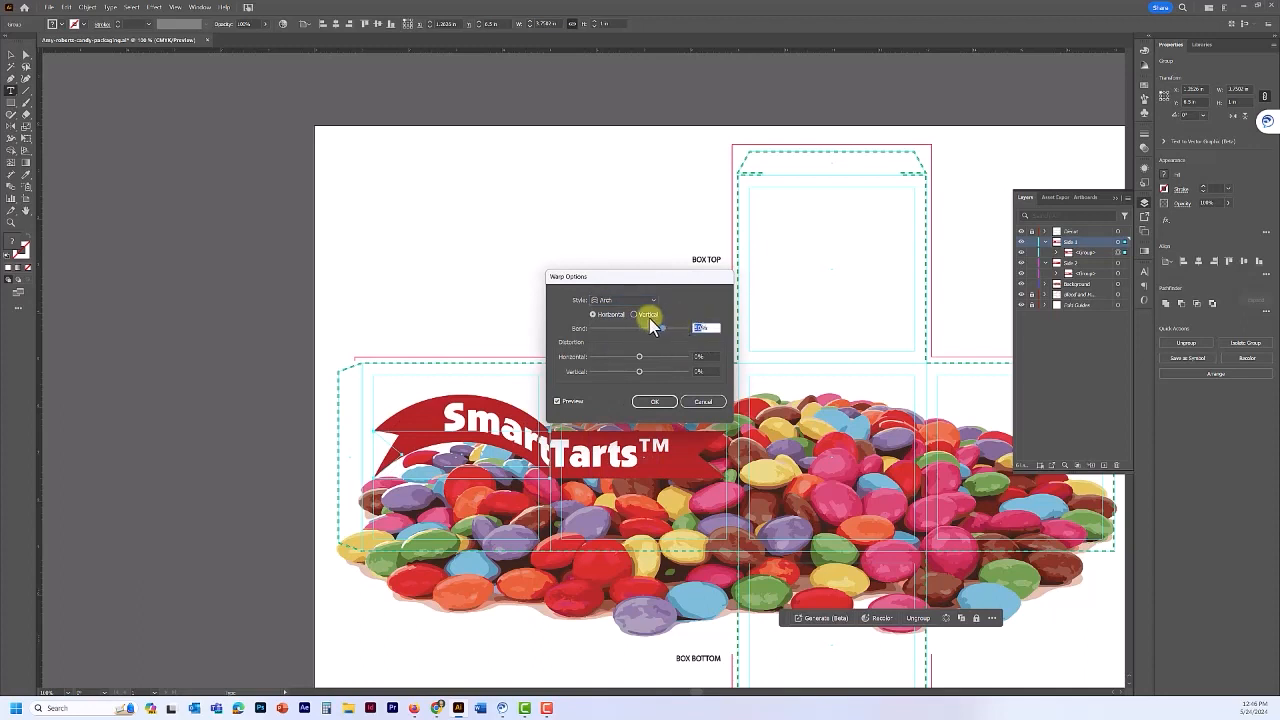
{"action": "type", "text": "-32"}
{"action": "left_click", "coordinate": [654, 401]}
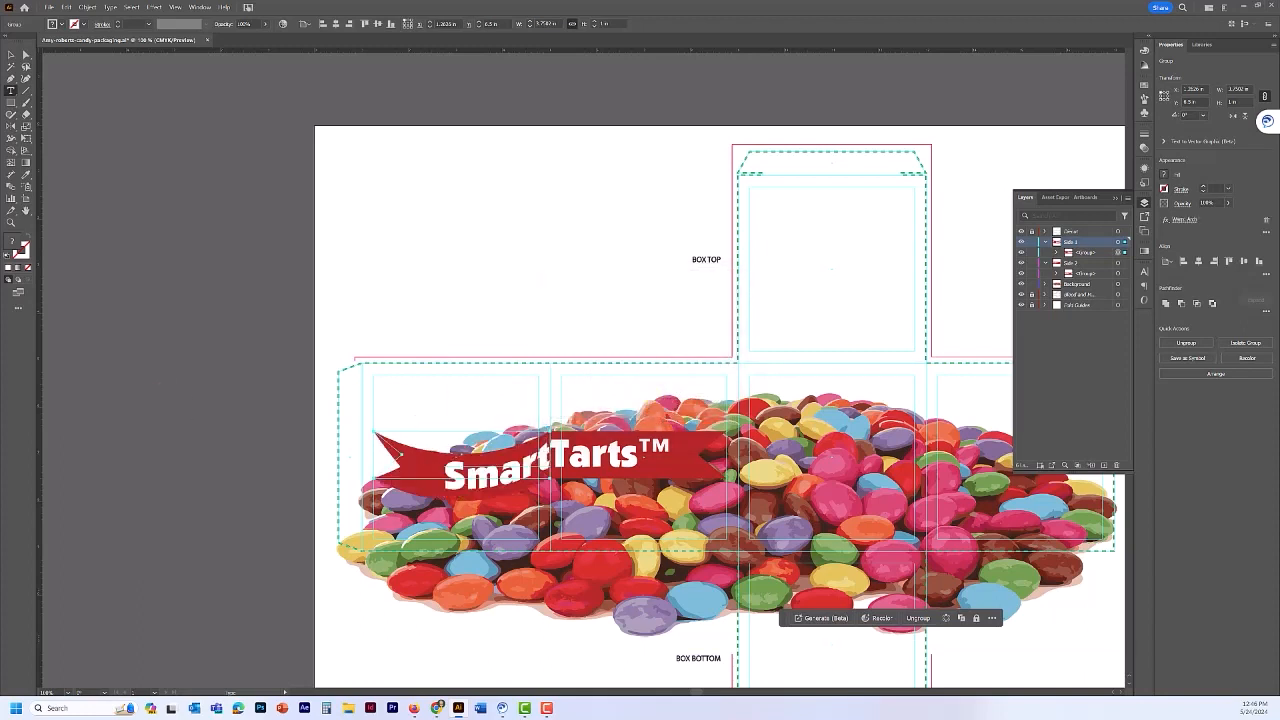
- Lock the Blood layer, hide Decor, Side 2, dielines, guides and Background, then select the Smart banner
{"action": "left_click", "coordinate": [1032, 294]}
{"action": "left_click", "coordinate": [1021, 232]}
{"action": "left_click", "coordinate": [1021, 262]}
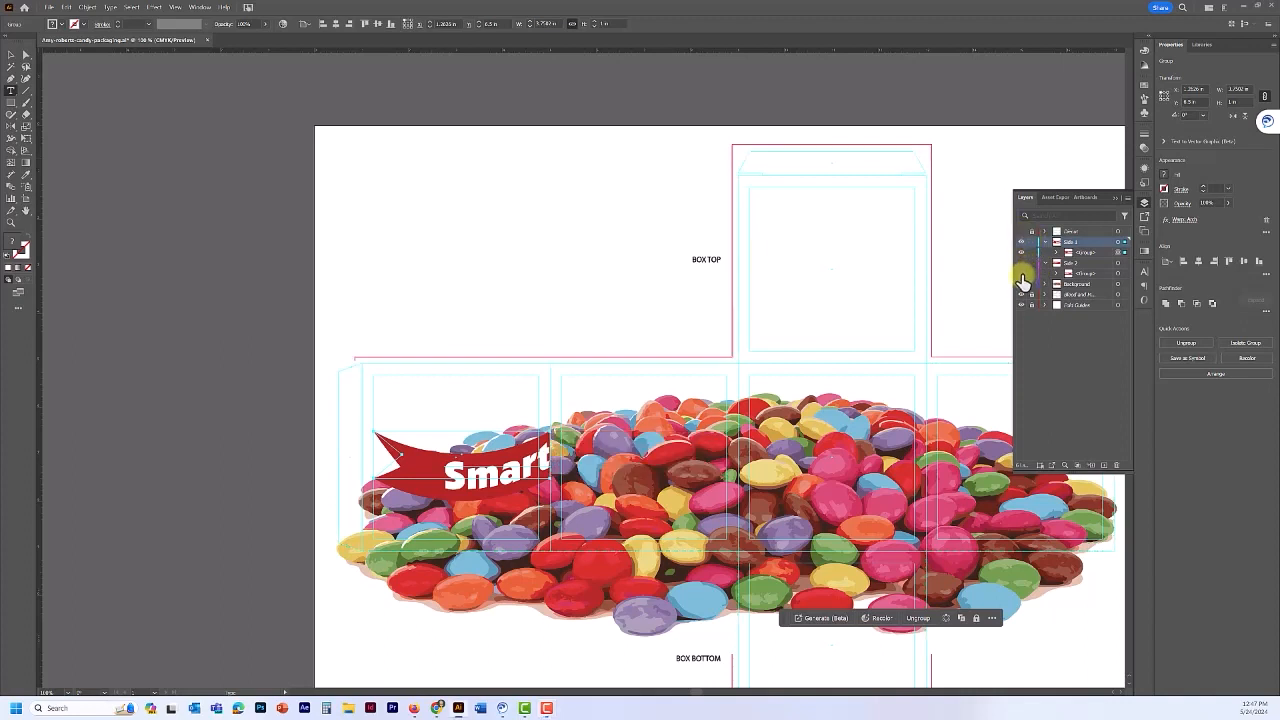
{"action": "left_click", "coordinate": [1021, 294]}
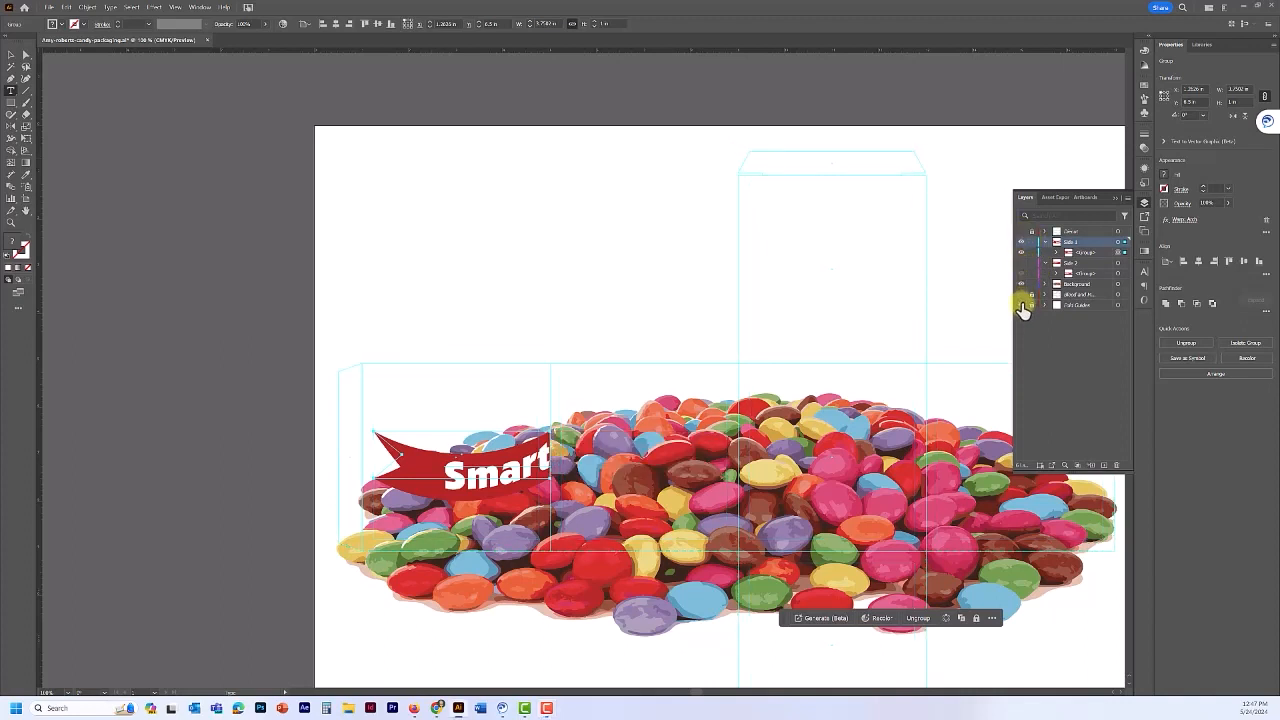
{"action": "left_click", "coordinate": [1021, 304]}
{"action": "left_click", "coordinate": [1021, 284]}
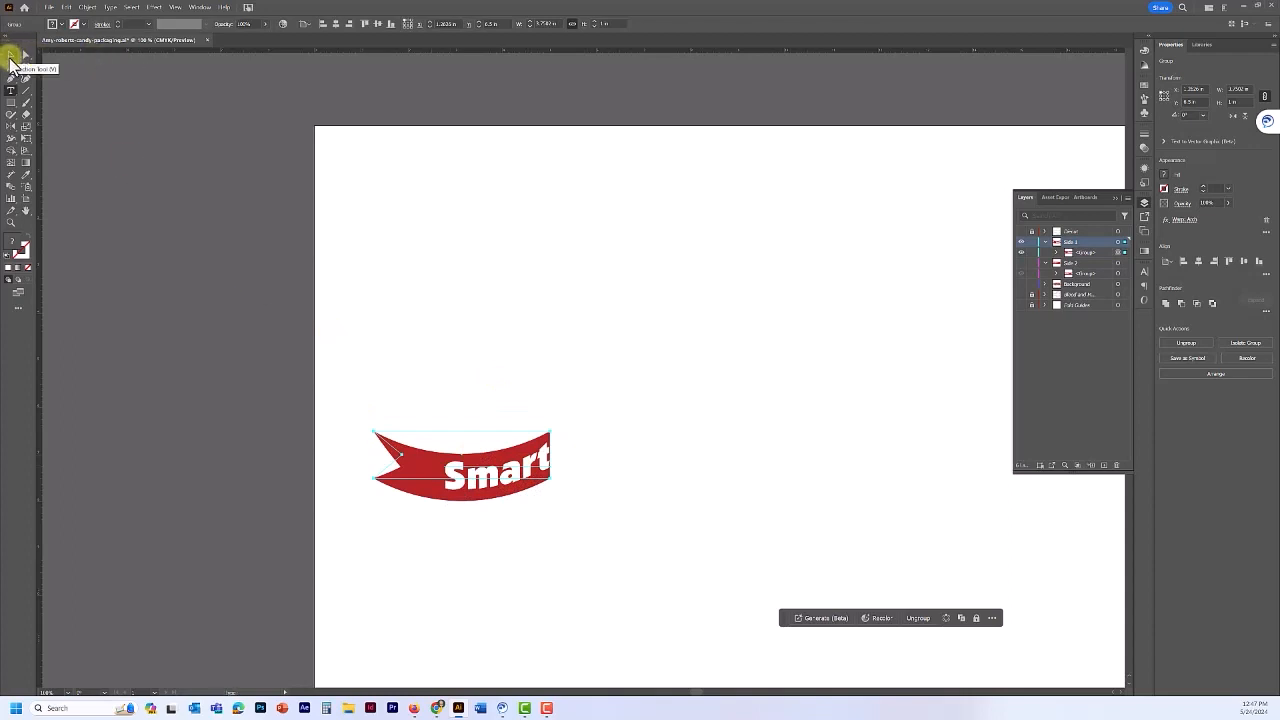
{"action": "left_click", "coordinate": [10, 56]}
{"action": "left_click", "coordinate": [488, 478]}
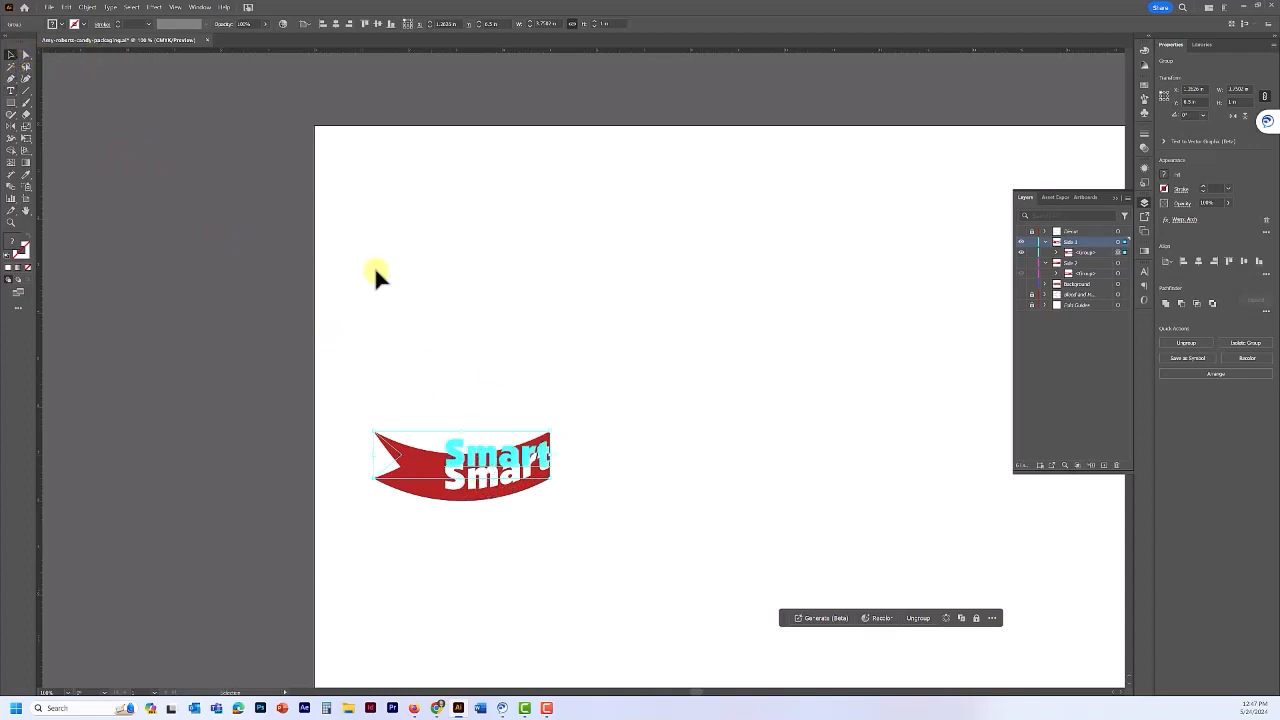
- Apply a 3D Extrude & Bevel effect to the Smart banner with 0.2 in depth
{"action": "left_click", "coordinate": [199, 7]}
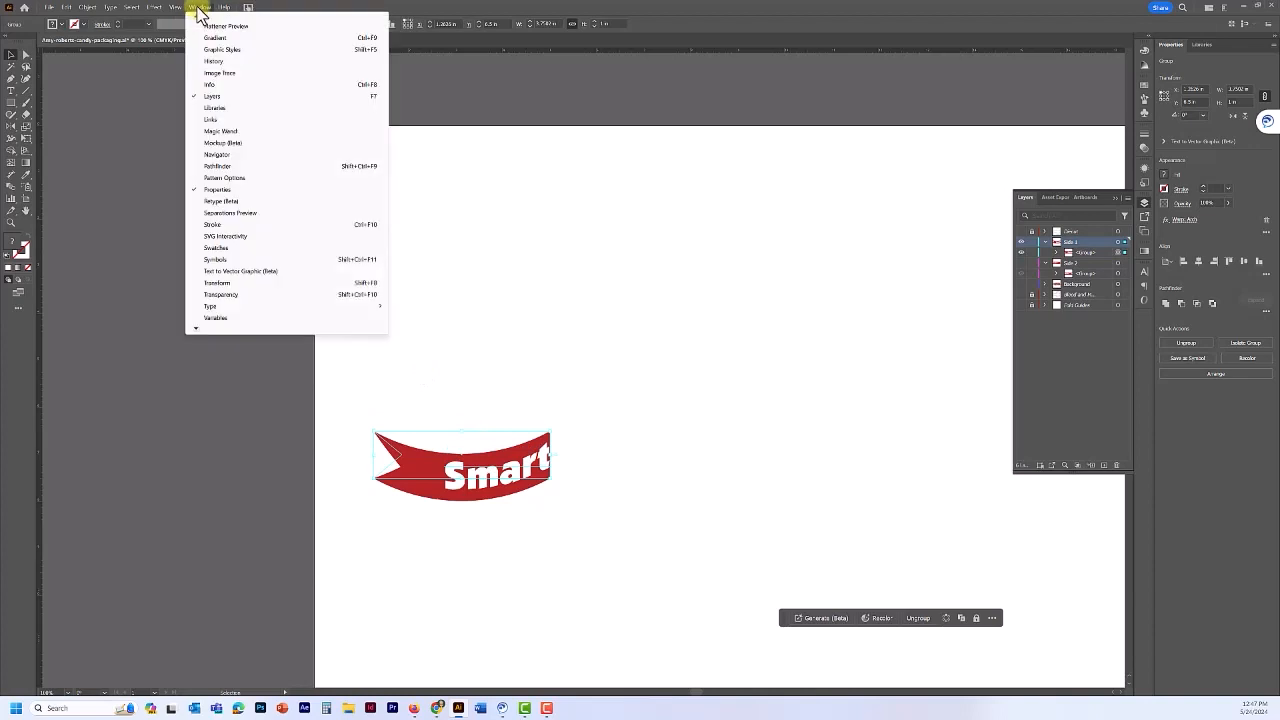
{"action": "mouse_move", "coordinate": [157, 12]}
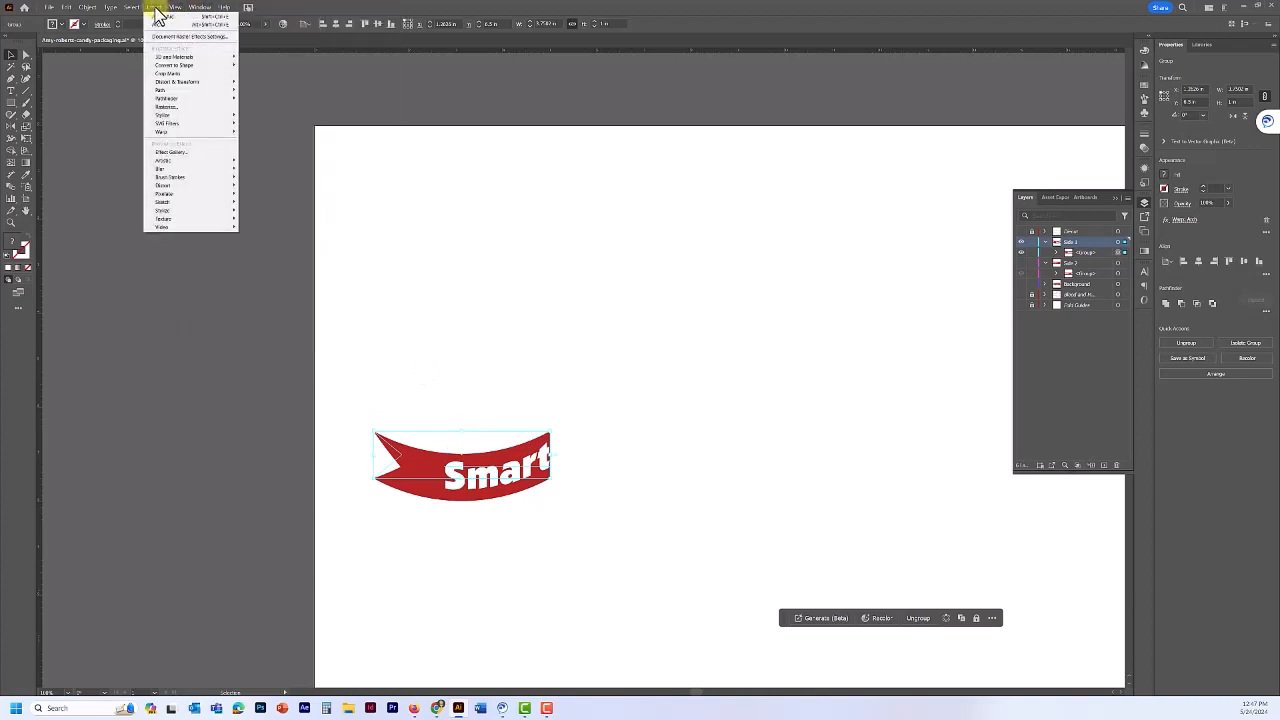
{"action": "mouse_move", "coordinate": [168, 58]}
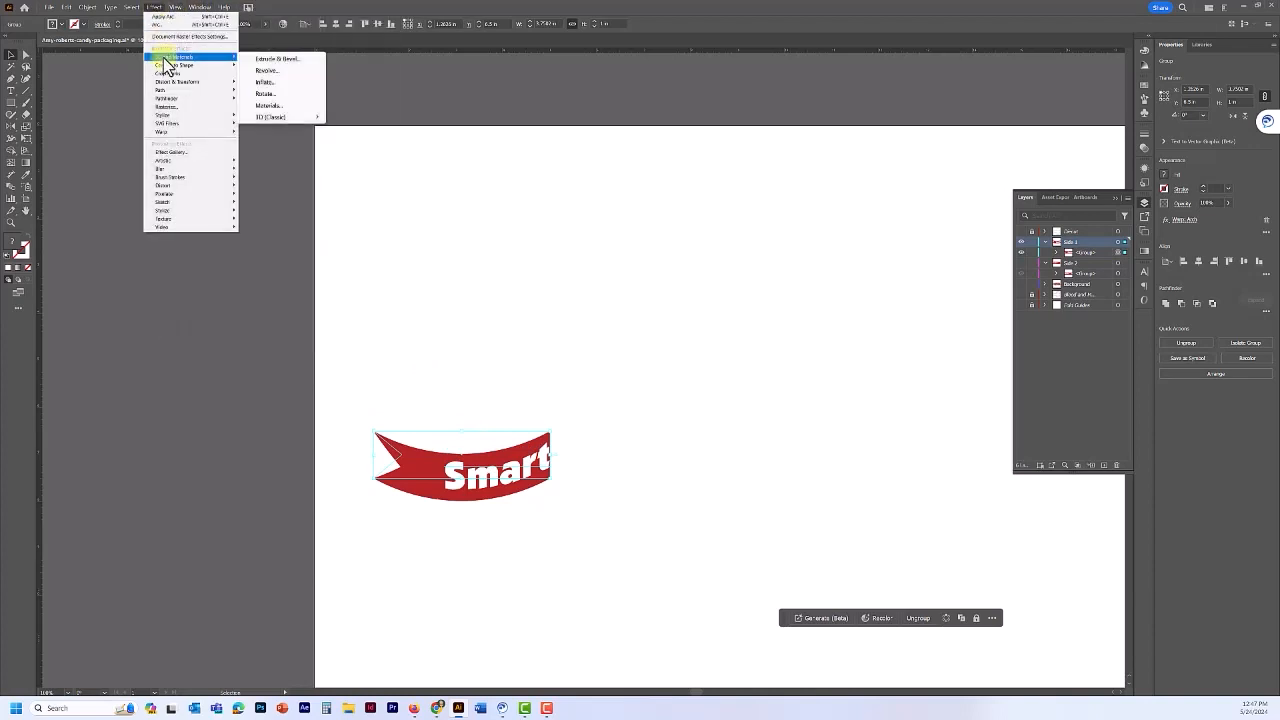
{"action": "left_click", "coordinate": [289, 60]}
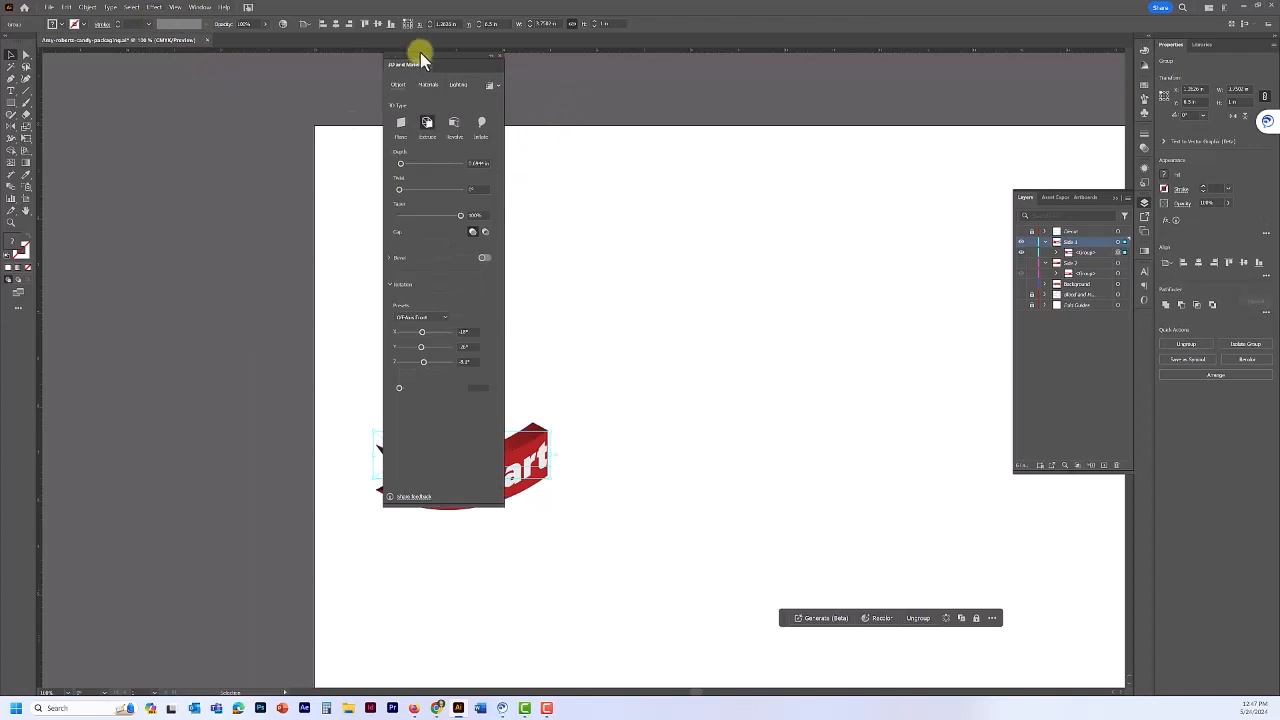
{"action": "left_click_drag", "start_coordinate": [418, 63], "coordinate": [698, 81]}
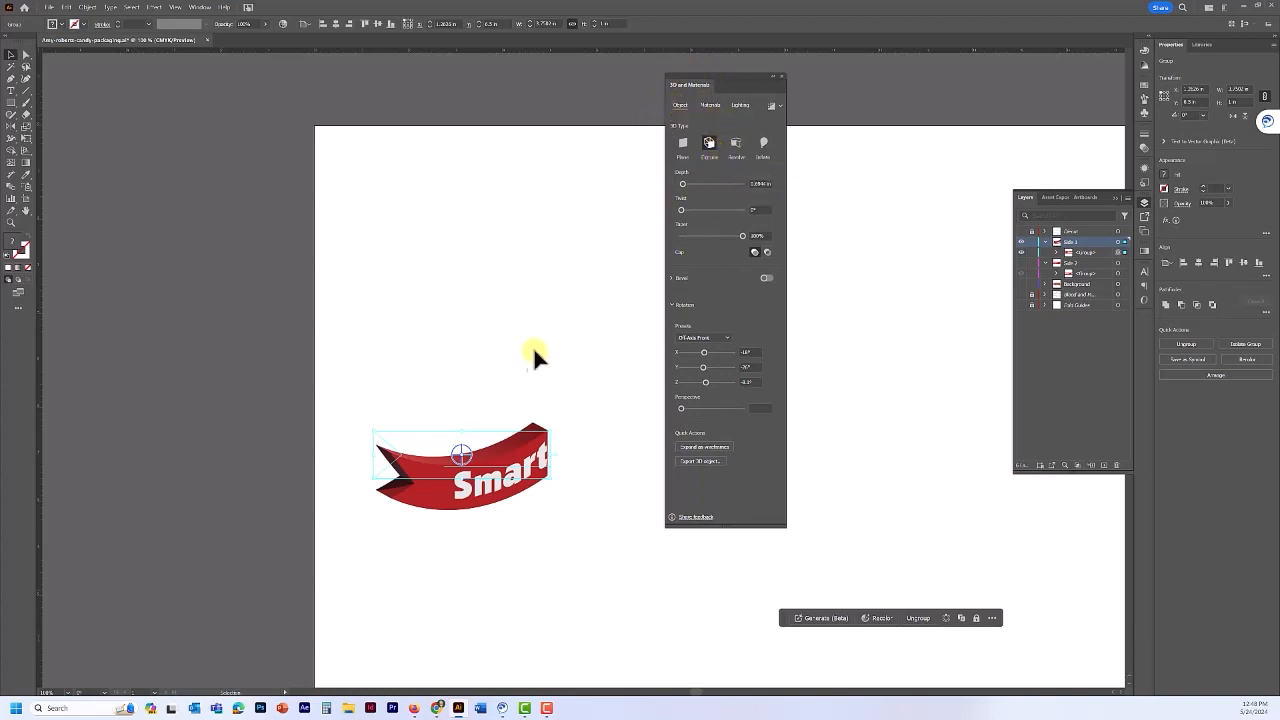
{"action": "left_click_drag", "start_coordinate": [520, 490], "coordinate": [737, 212]}
{"action": "left_click", "coordinate": [765, 184]}
{"action": "type", "text": "2"}
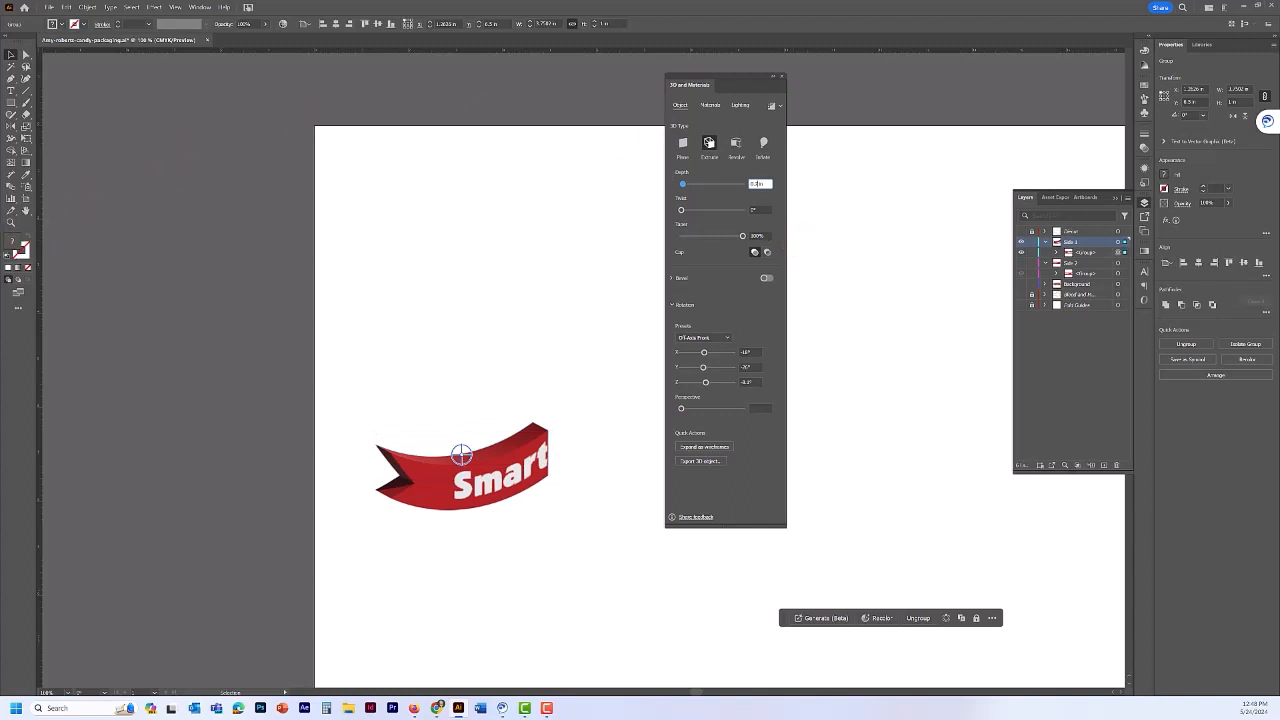
{"action": "key", "text": "Return"}
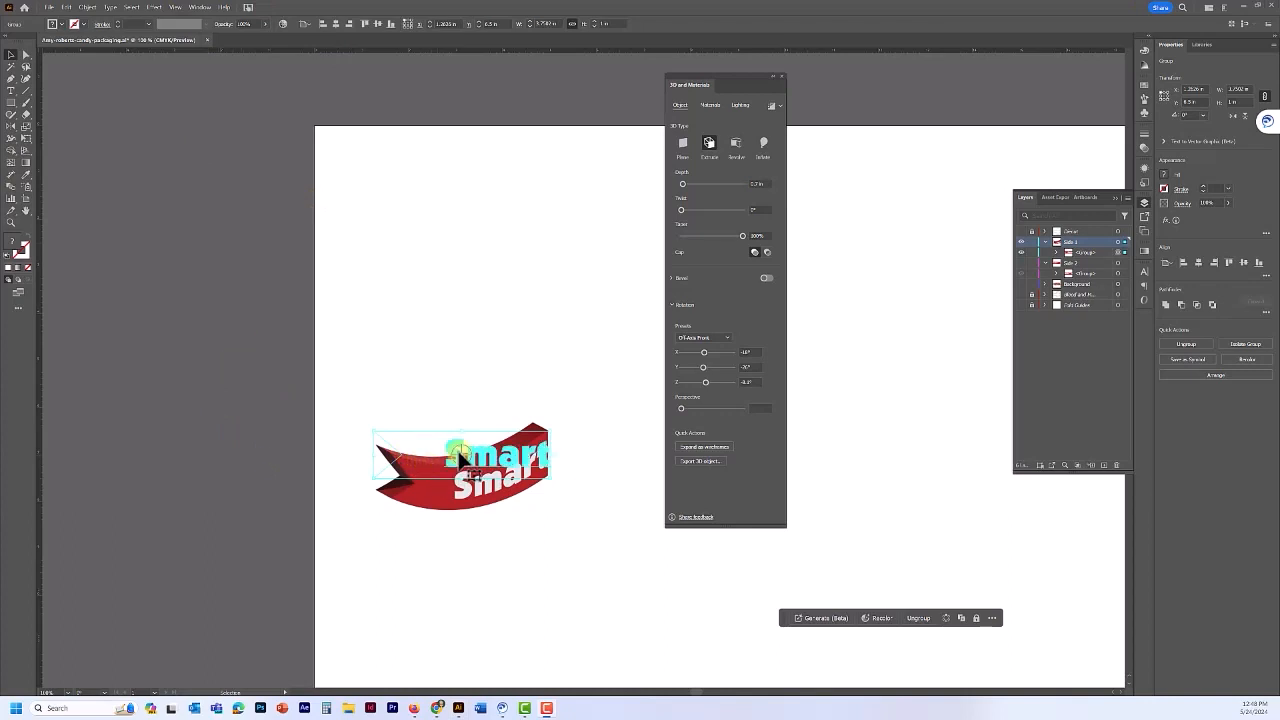
- Set the extrusion rotation to X 30°, Y 0°, Z 0°
{"action": "left_click", "coordinate": [467, 449]}
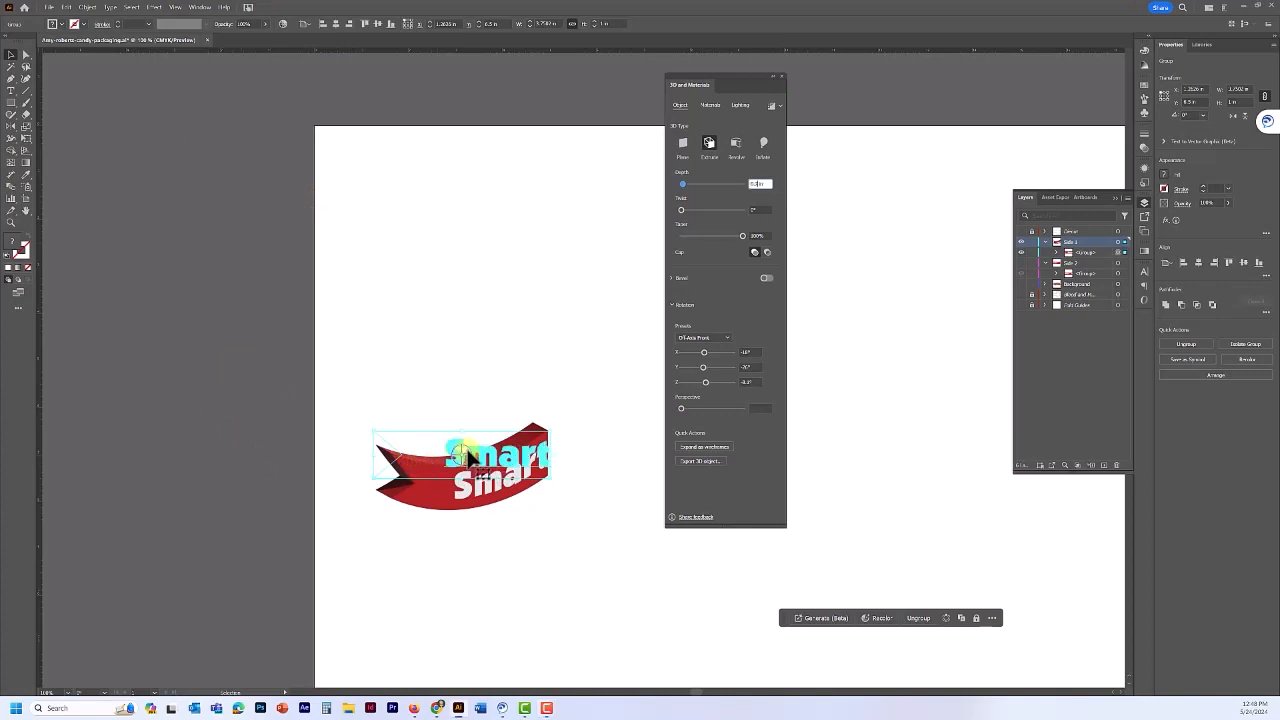
{"action": "mouse_move", "coordinate": [462, 455]}
{"action": "left_mouse_down"}
{"action": "mouse_move", "coordinate": [460, 416]}
{"action": "mouse_move", "coordinate": [497, 430]}
{"action": "mouse_move", "coordinate": [486, 470]}
{"action": "mouse_move", "coordinate": [458, 458]}
{"action": "mouse_move", "coordinate": [455, 446]}
{"action": "mouse_move", "coordinate": [527, 453]}
{"action": "mouse_move", "coordinate": [472, 468]}
{"action": "mouse_move", "coordinate": [457, 443]}
{"action": "mouse_move", "coordinate": [486, 451]}
{"action": "mouse_move", "coordinate": [443, 443]}
{"action": "left_mouse_up"}
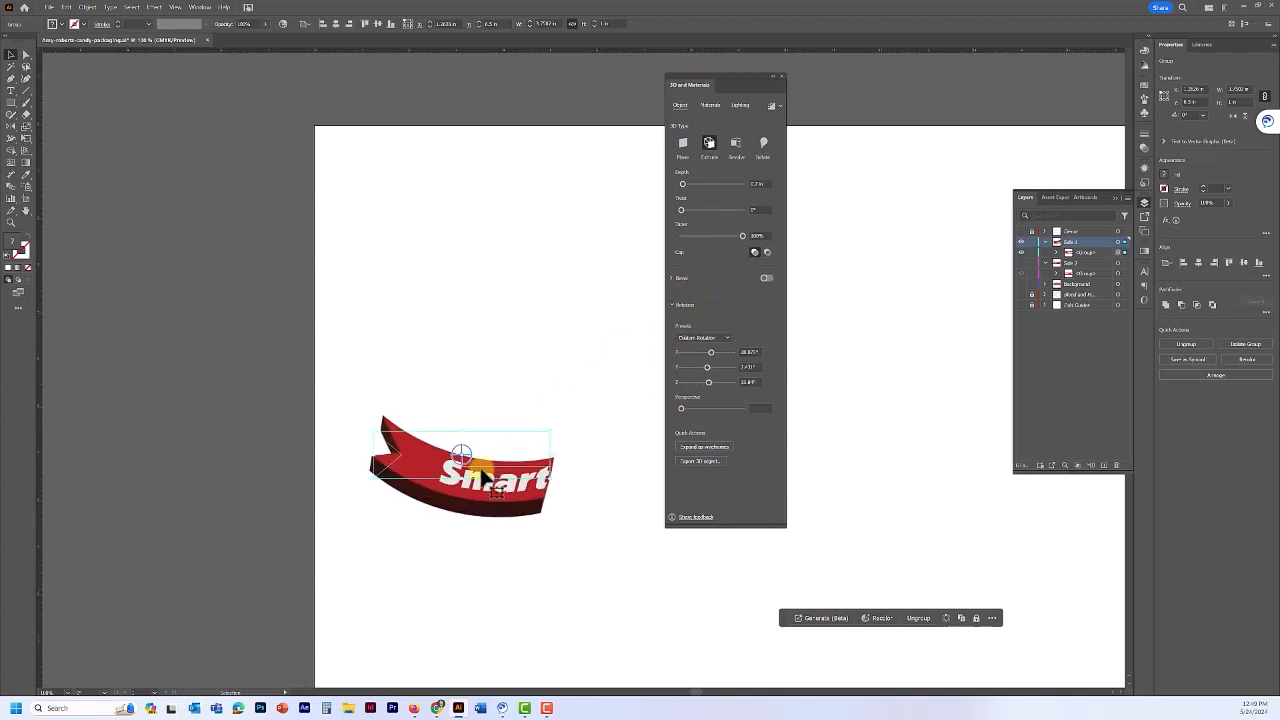
{"action": "left_click", "coordinate": [482, 472]}
{"action": "left_click", "coordinate": [755, 352]}
{"action": "type", "text": "30"}
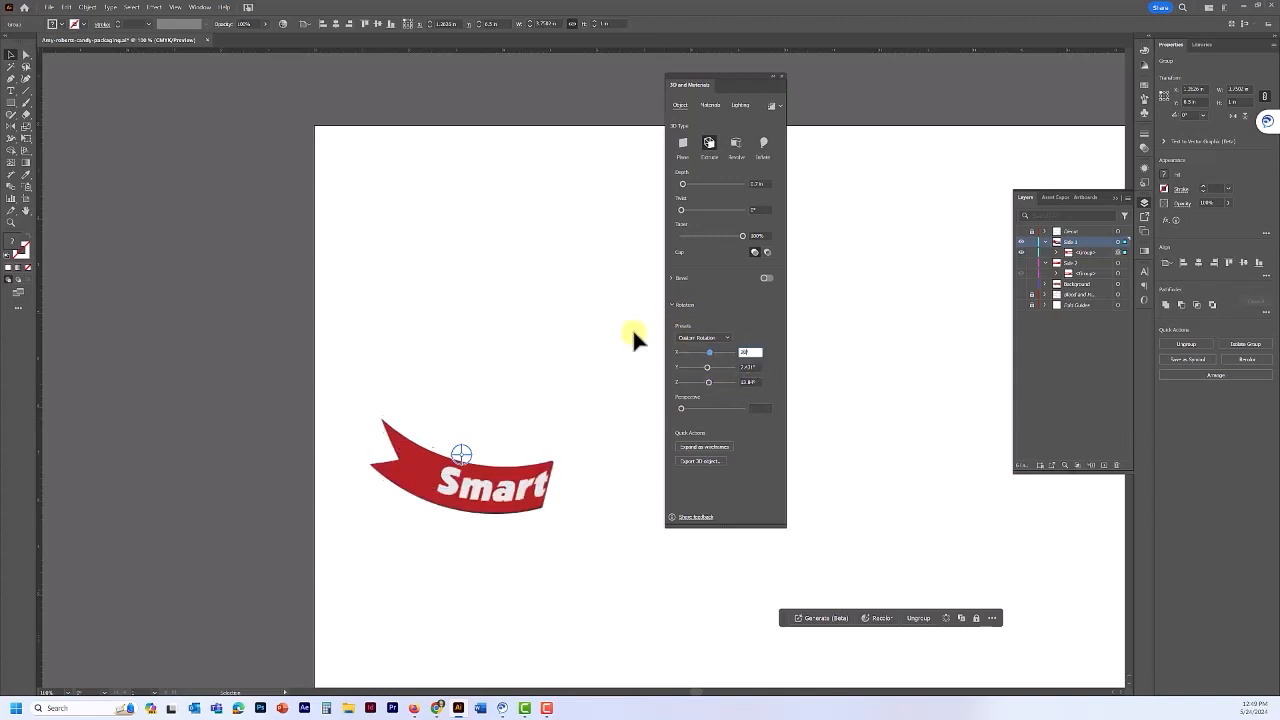
{"action": "left_click", "coordinate": [755, 367]}
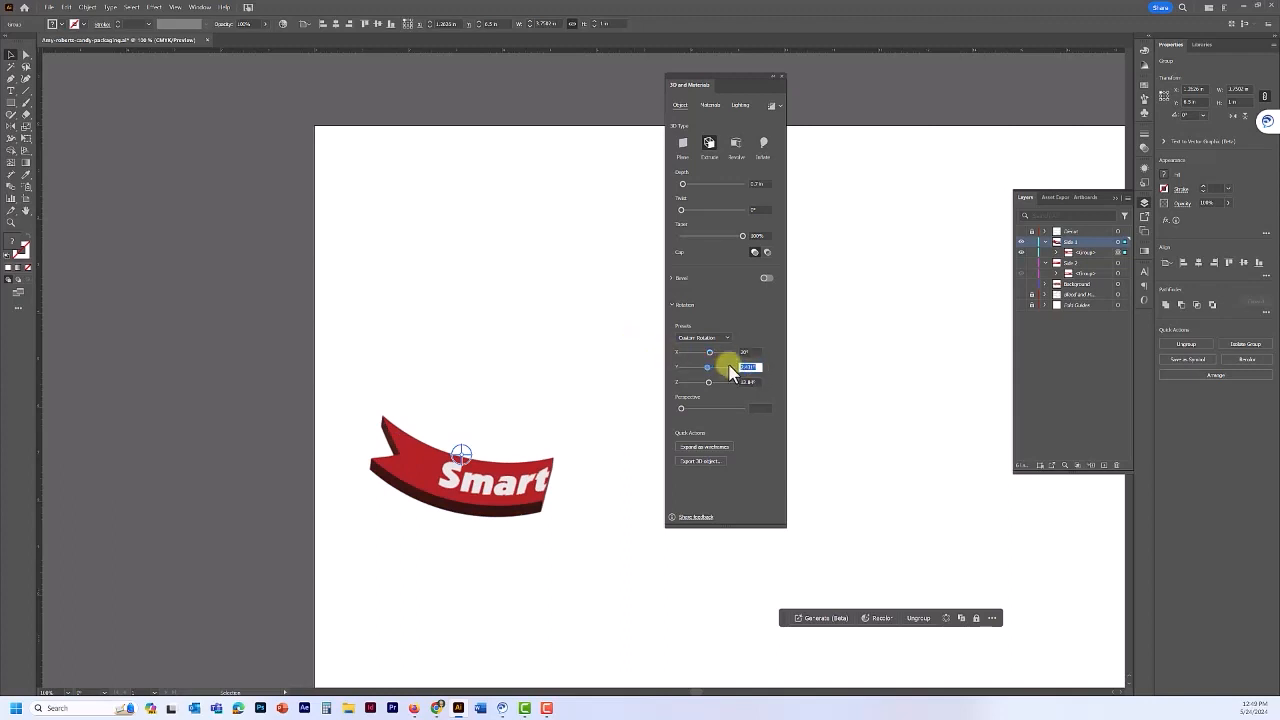
{"action": "type", "text": "0"}
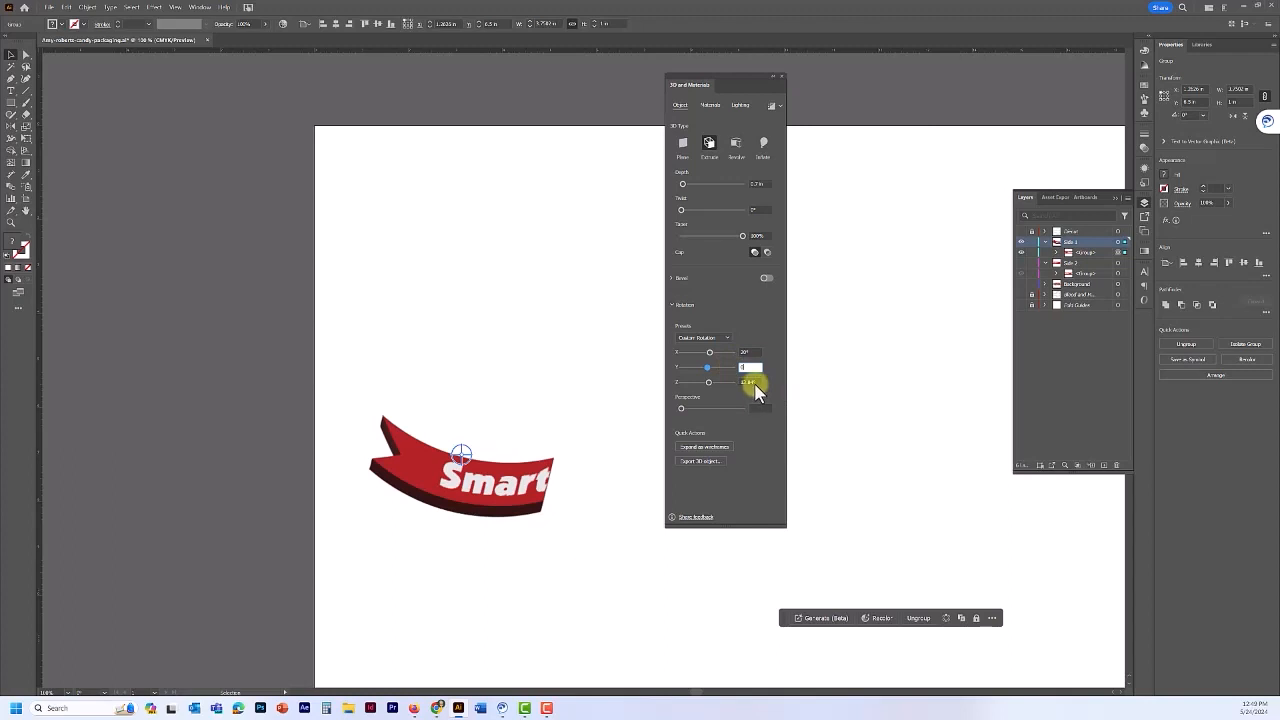
{"action": "left_click", "coordinate": [751, 382]}
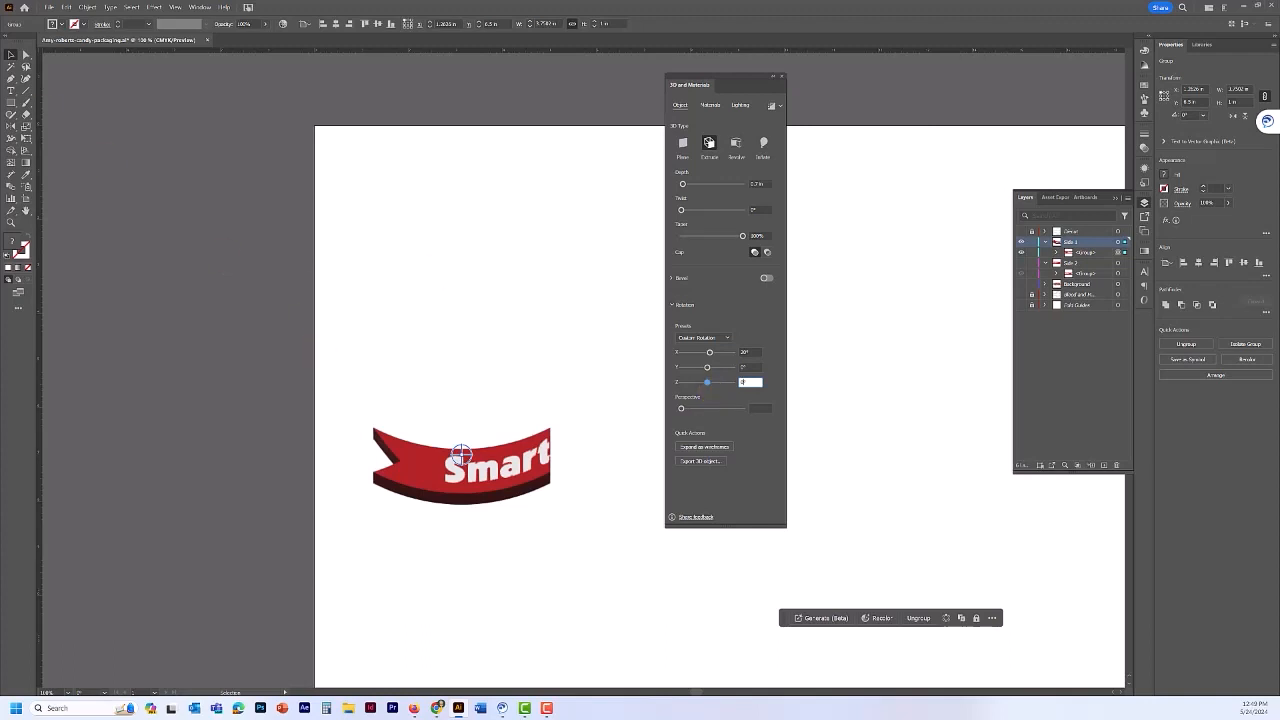
{"action": "key", "text": "Return"}
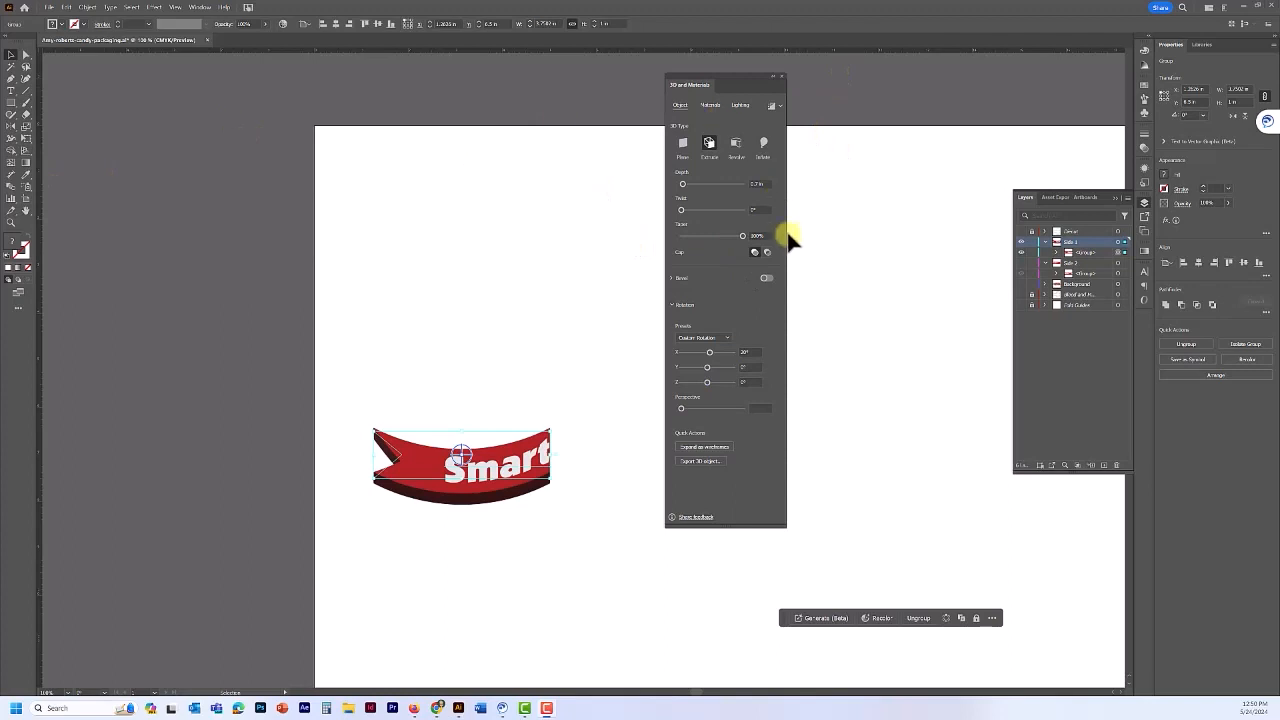
- Compare lighting presets on the extruded banner and settle on Standard, expanding the shadow settings
{"action": "left_click", "coordinate": [740, 105]}
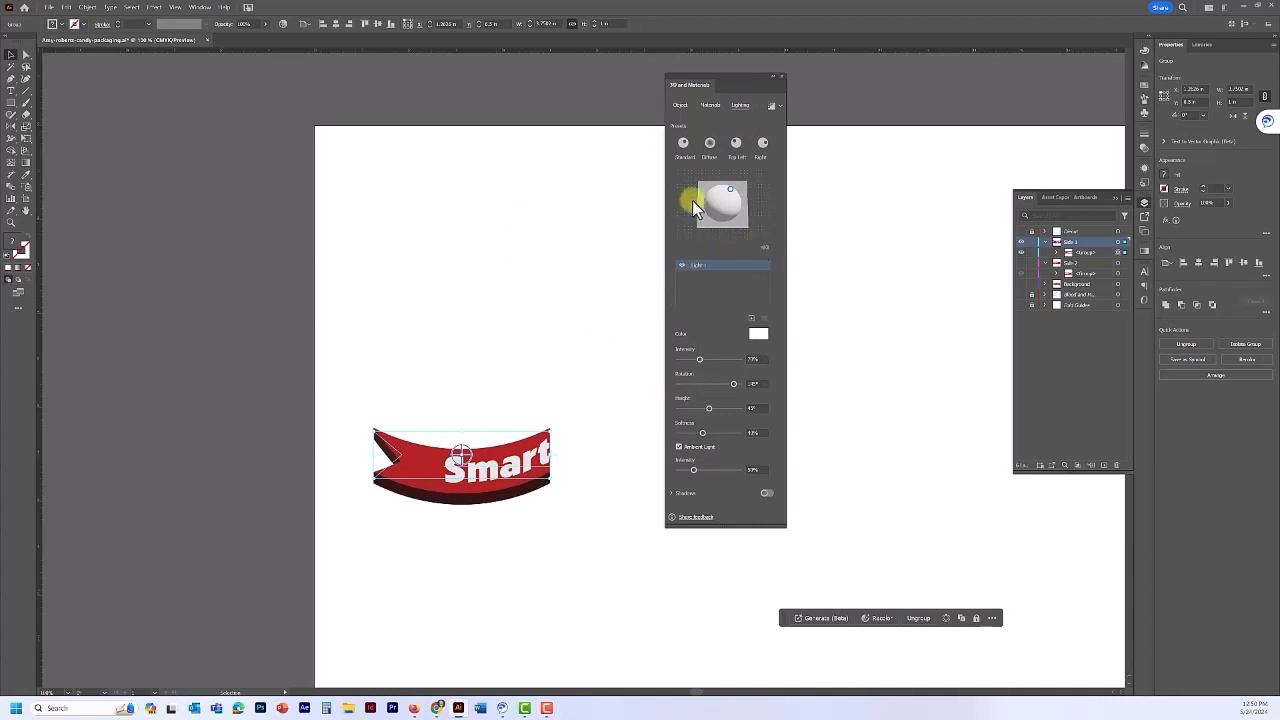
{"action": "left_click", "coordinate": [736, 144]}
{"action": "left_click", "coordinate": [761, 145]}
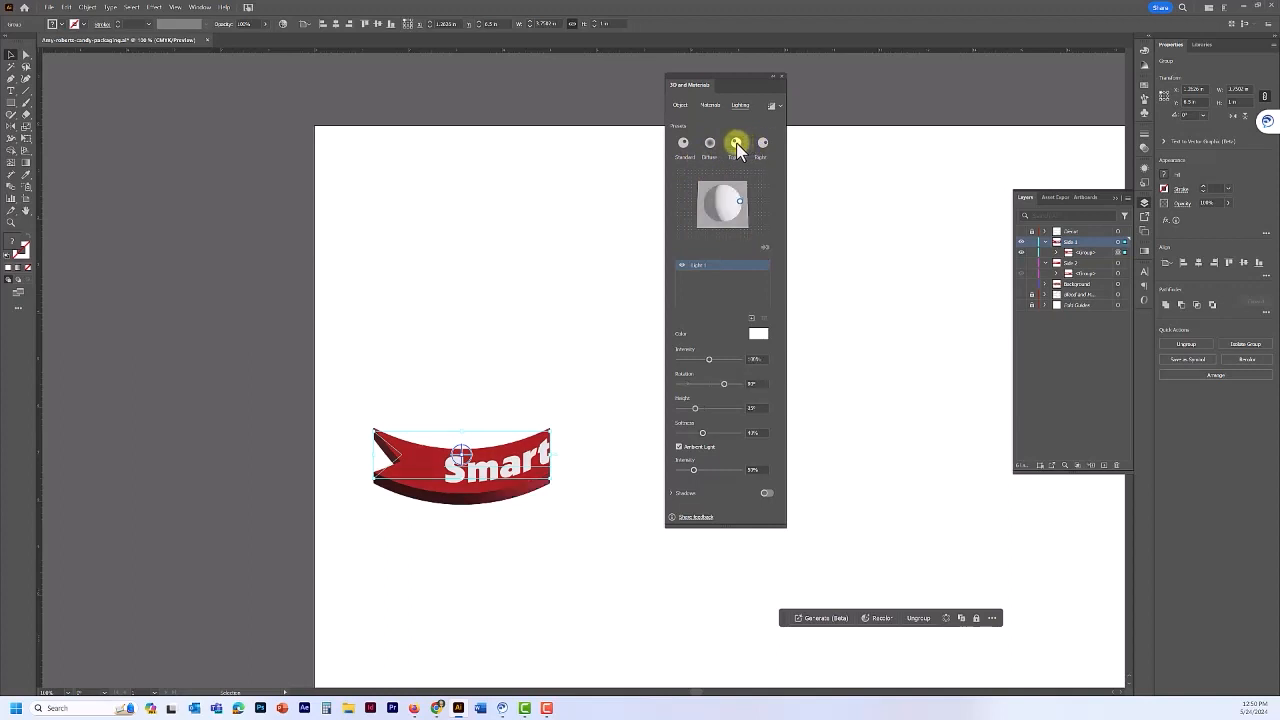
{"action": "left_click", "coordinate": [736, 144]}
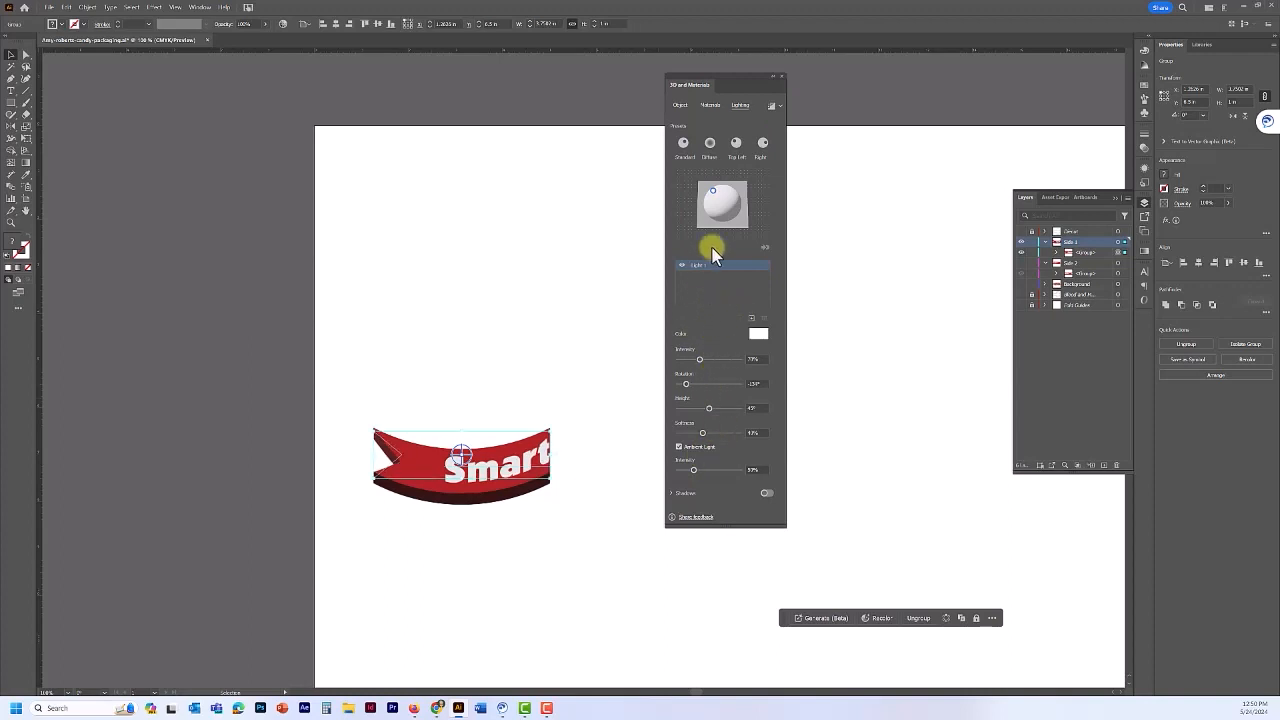
{"action": "left_click", "coordinate": [682, 143]}
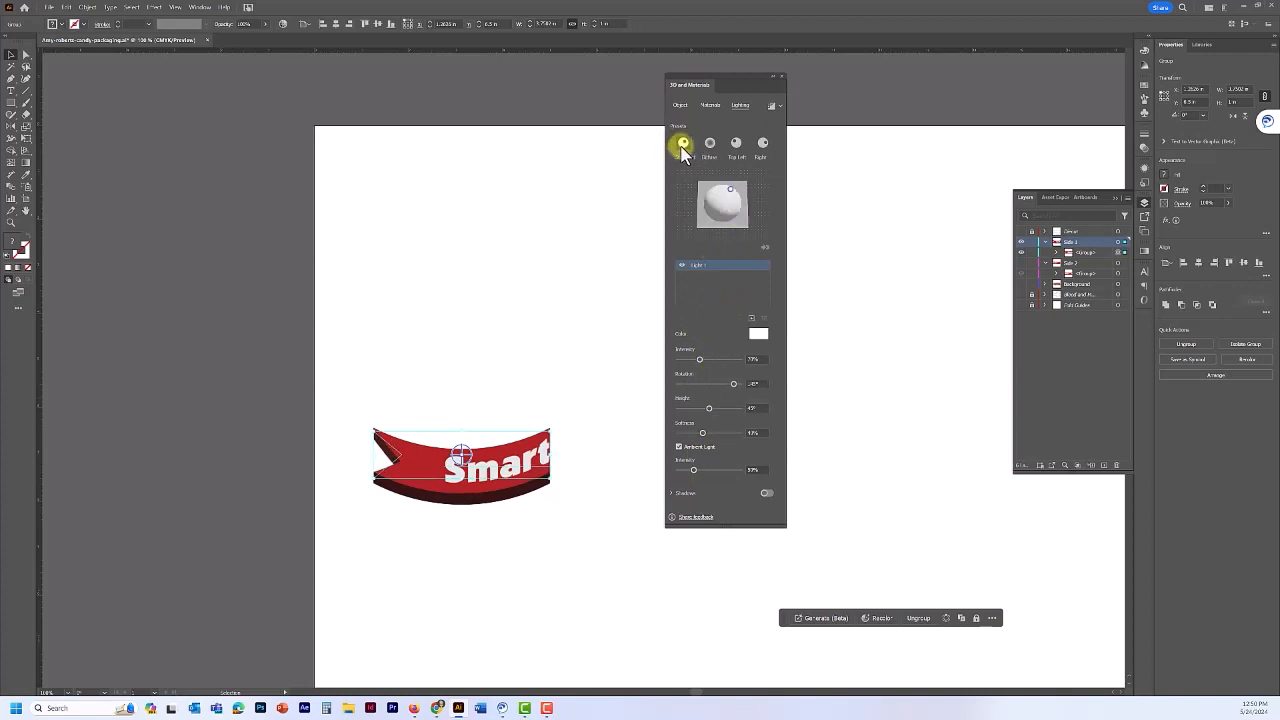
{"action": "left_click", "coordinate": [673, 493]}
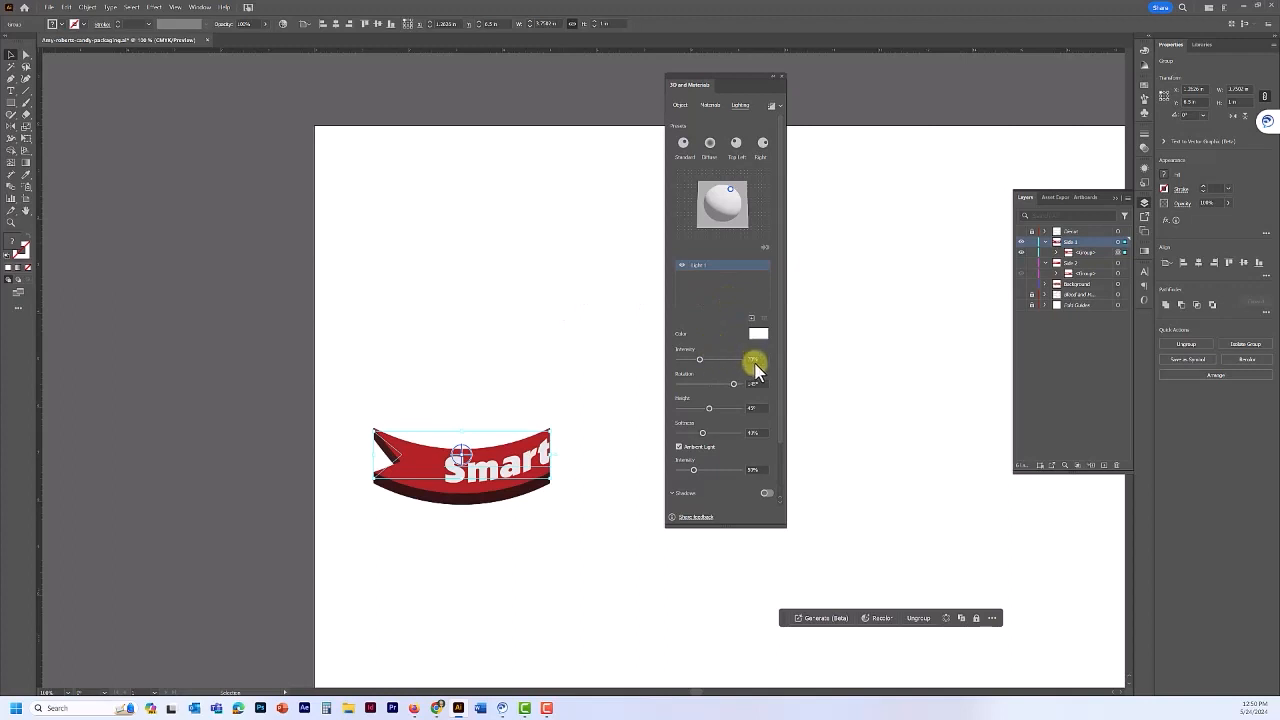
- Set the light intensity to 90% and the ambient light intensity to 100%
{"action": "left_click_drag", "start_coordinate": [758, 361], "coordinate": [735, 361]}
{"action": "type", "text": "90"}
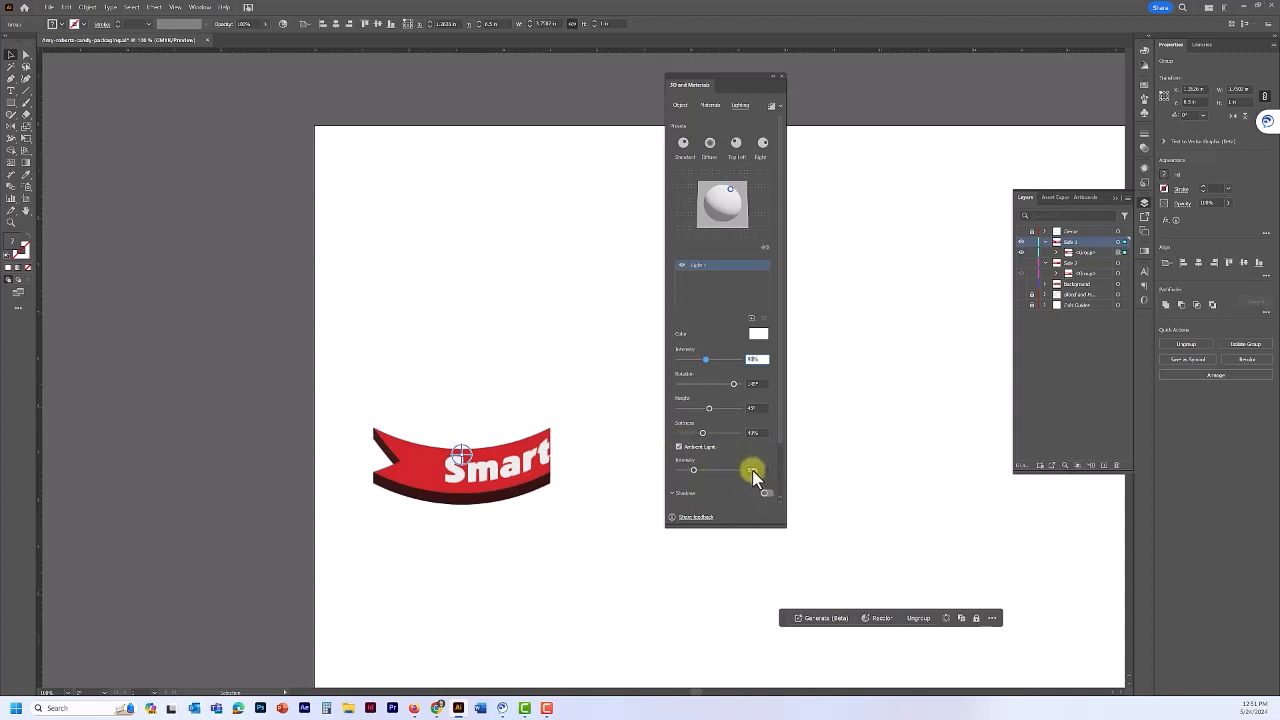
{"action": "left_click", "coordinate": [752, 470]}
{"action": "type", "text": "100"}
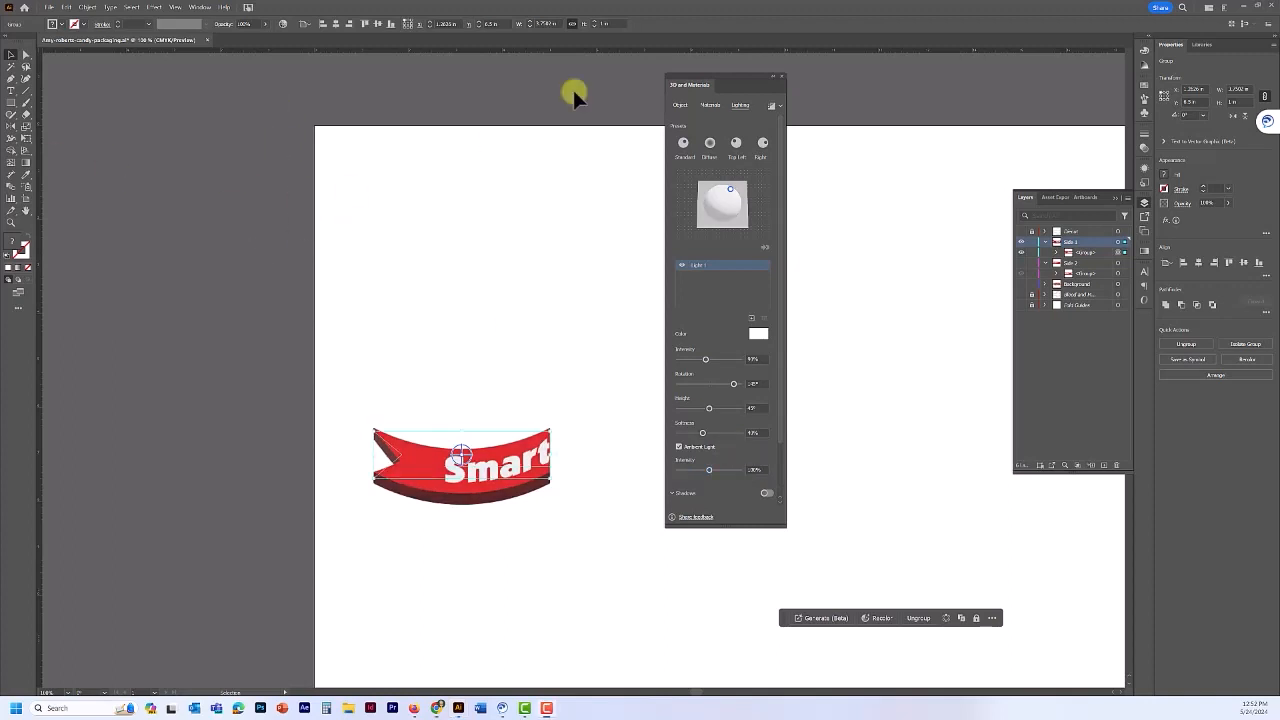
- Close the 3D lighting settings and save the document
{"action": "left_click", "coordinate": [782, 78]}
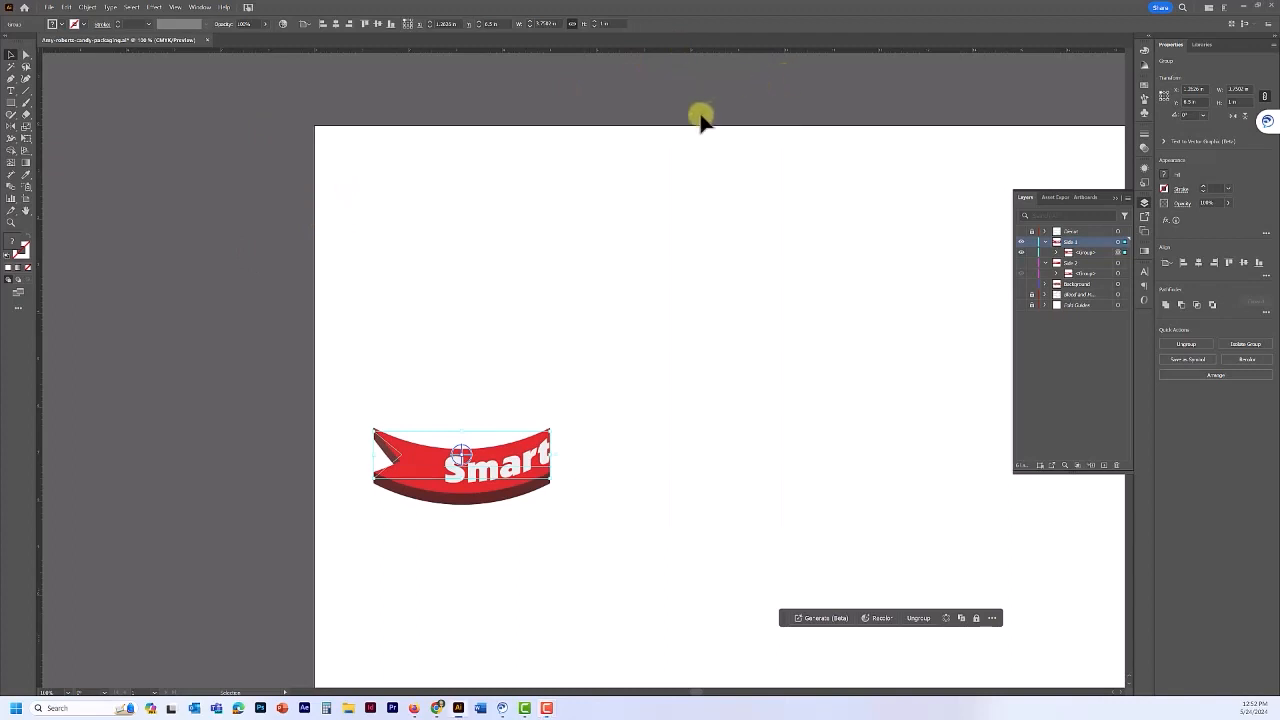
{"action": "key", "text": "a"}
{"action": "key", "text": "ctrl+s"}
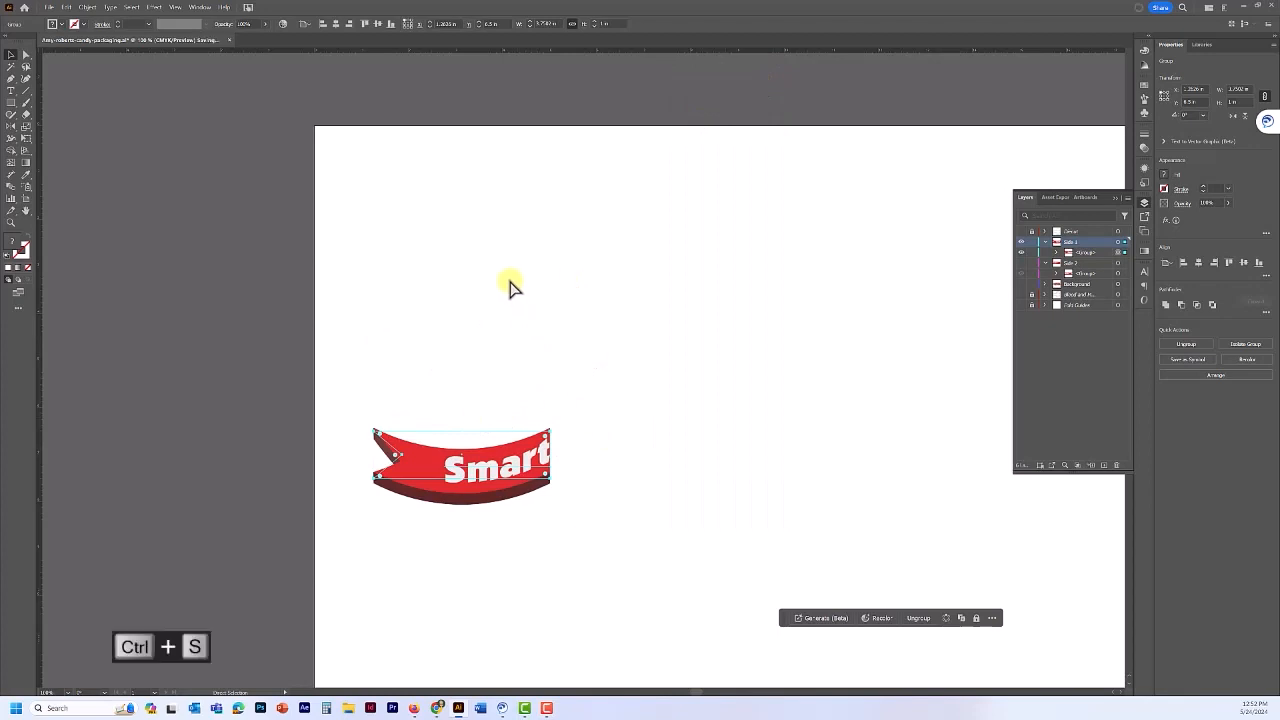
{"action": "key", "text": "v"}
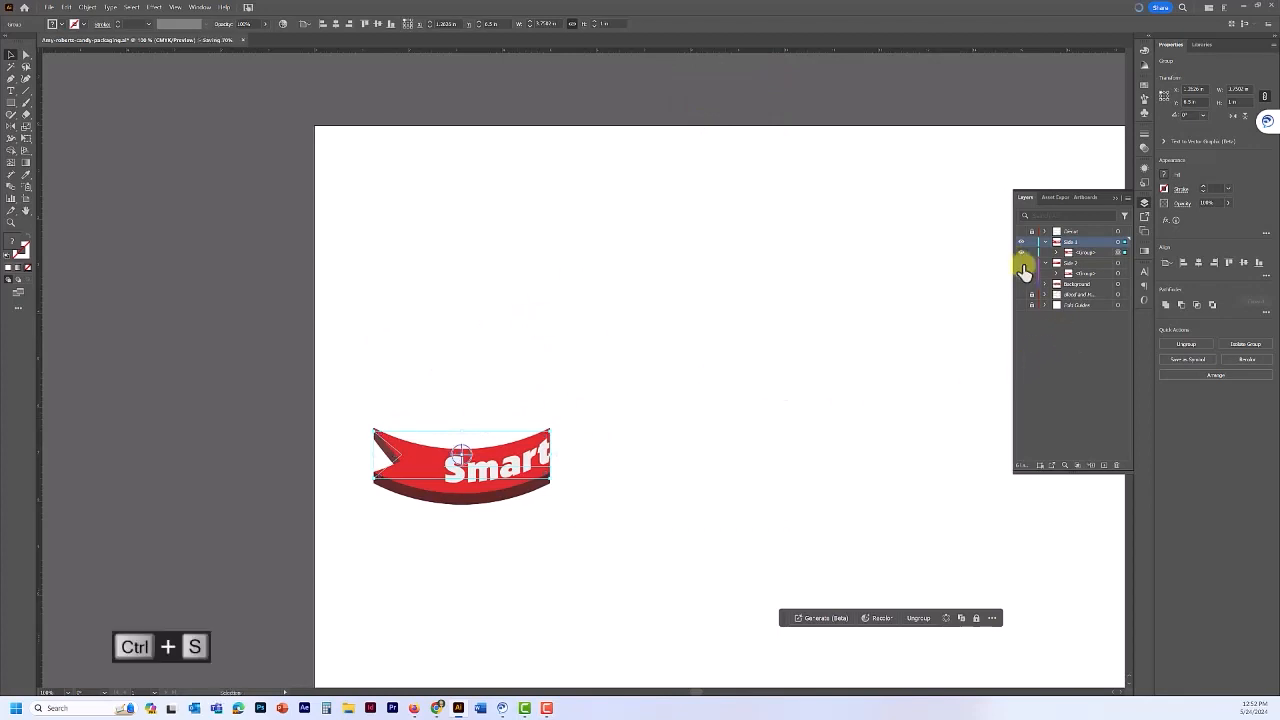
- Show the Side 2 layer with the Tarts™ half and enlarge the Appearance panel
{"action": "left_click", "coordinate": [1022, 270]}
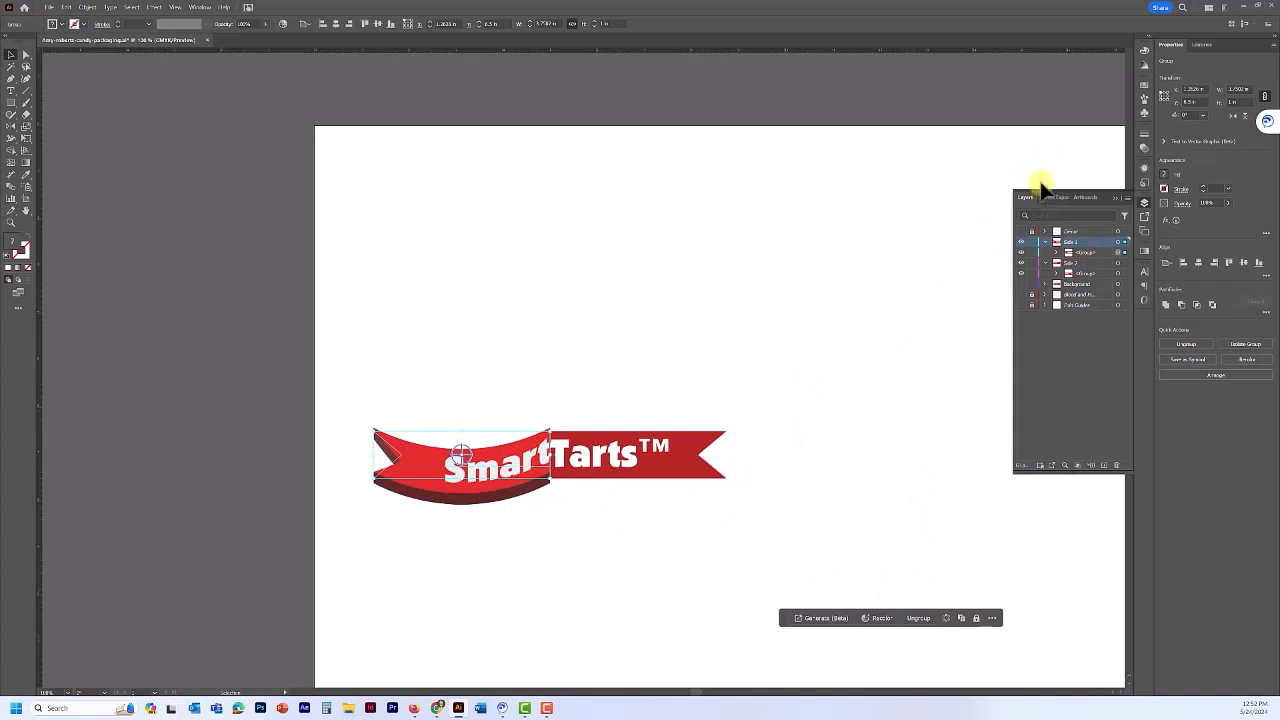
{"action": "left_click", "coordinate": [1145, 170]}
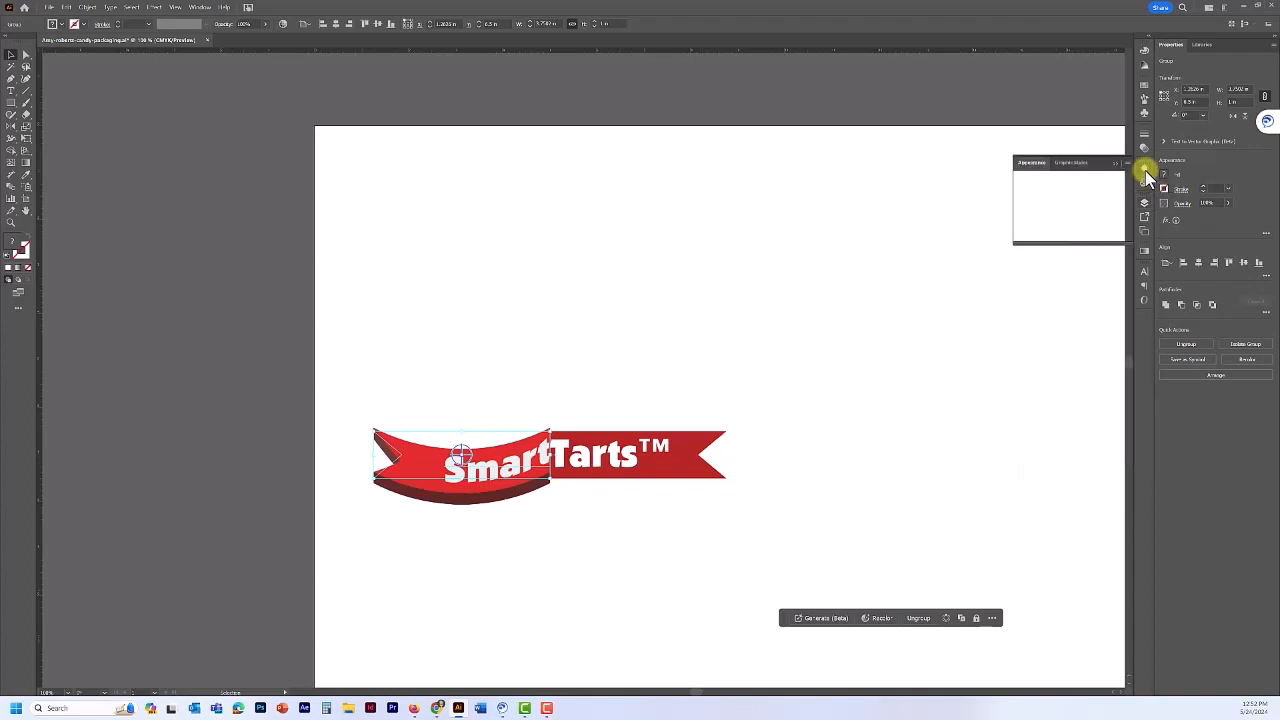
{"action": "left_click_drag", "start_coordinate": [1074, 241], "coordinate": [1074, 378]}
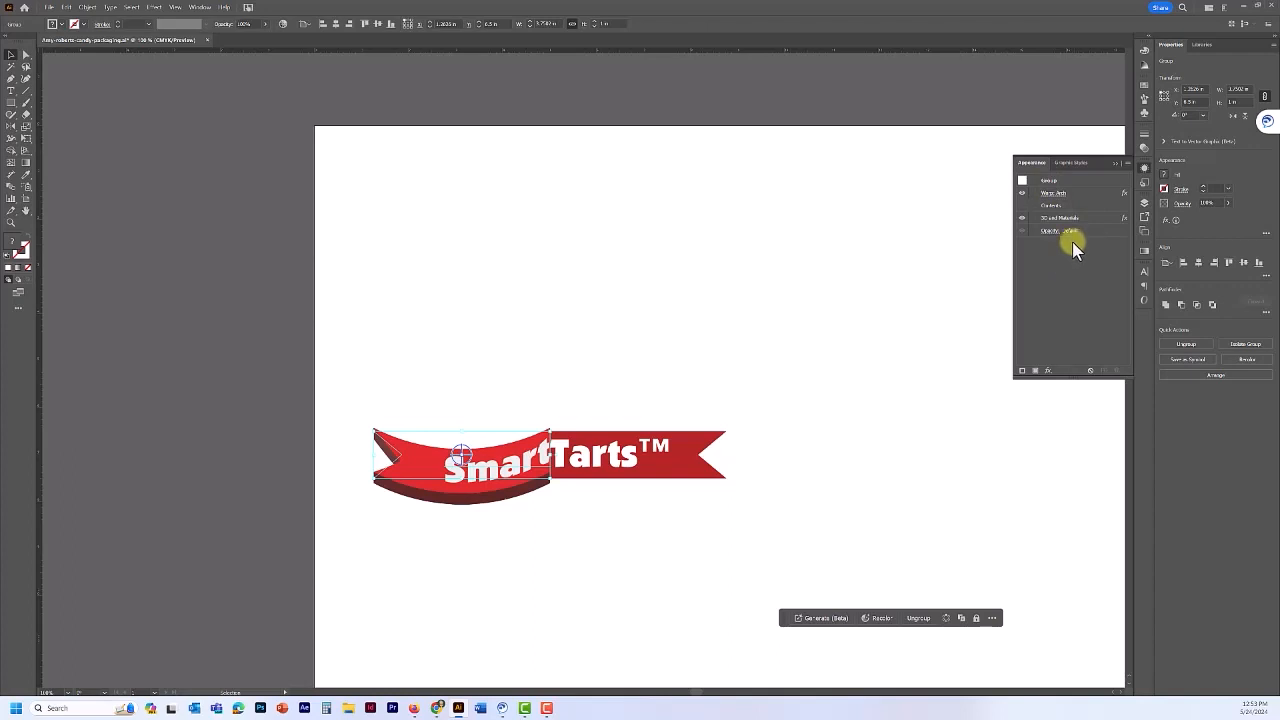
- Alt-drag Side 1 group's appearance onto Side 2's group to copy the warp and 3D effects
{"action": "left_click", "coordinate": [1145, 204]}
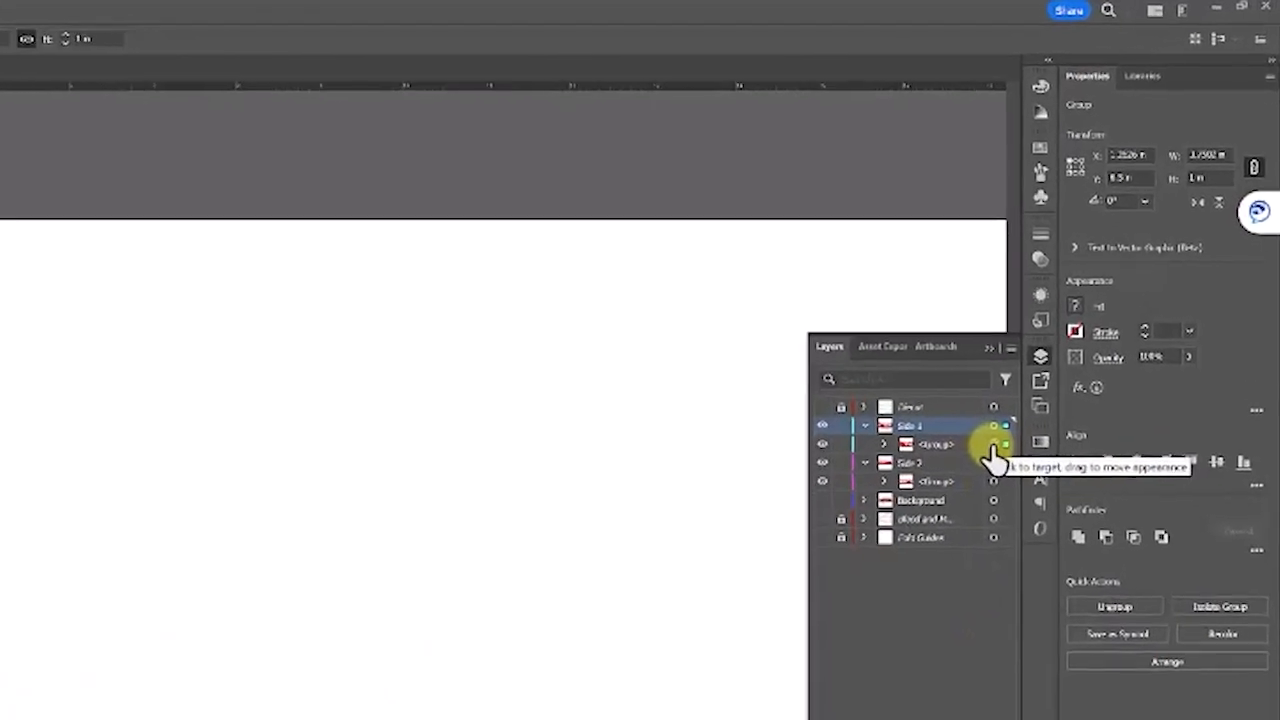
{"action": "key", "text": "alt"}
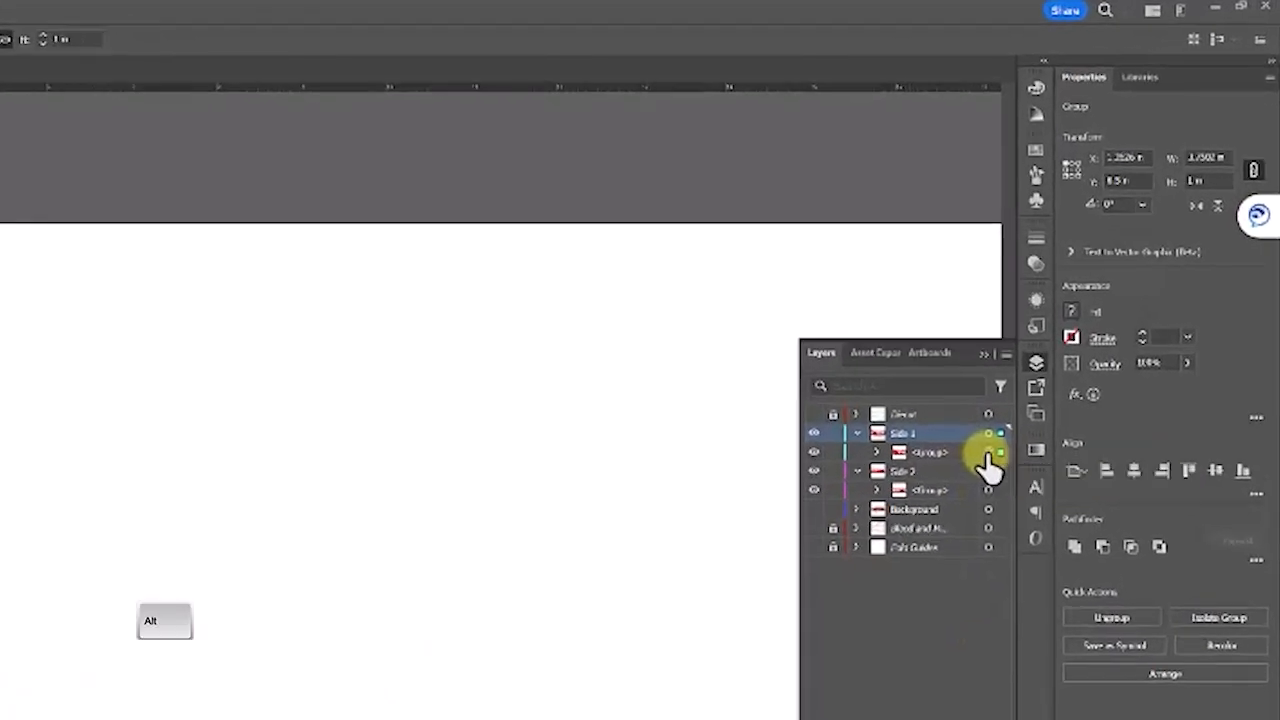
{"action": "left_click_drag", "start_coordinate": [993, 450], "coordinate": [993, 485]}
{"action": "left_click_drag", "start_coordinate": [989, 492], "coordinate": [989, 492]}
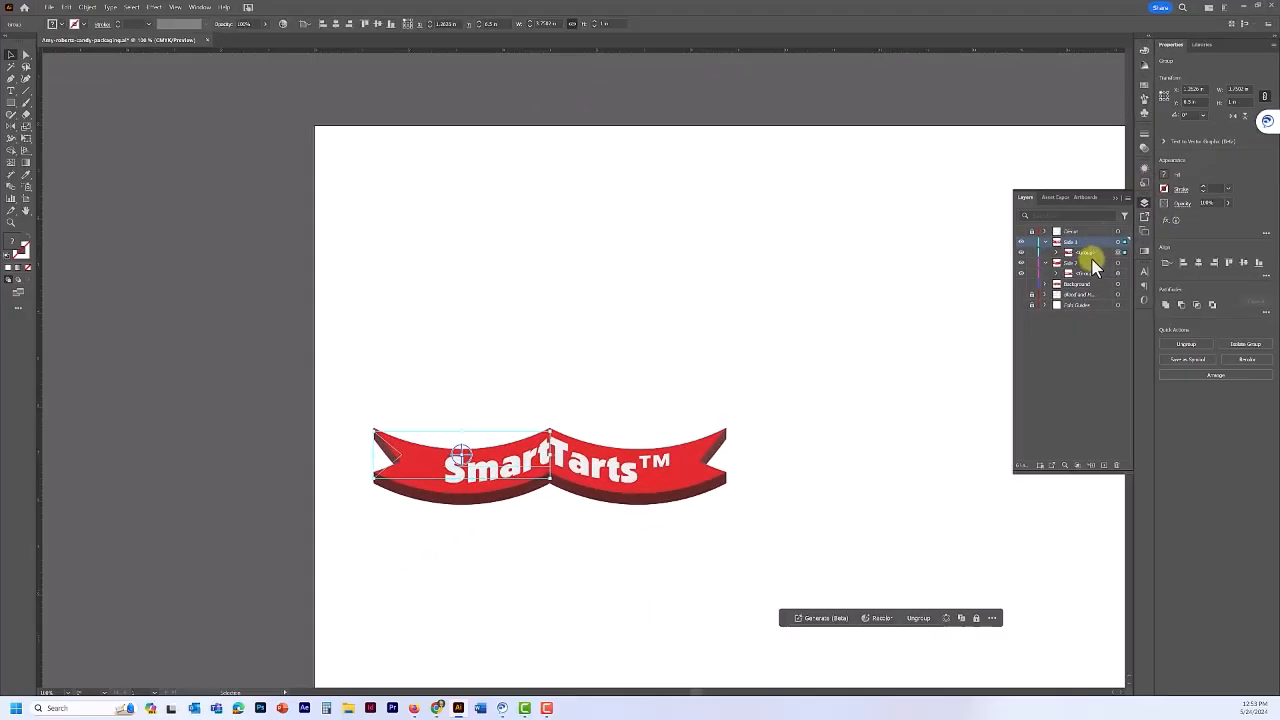
- Check the copied effects in the Appearance panel, then target the Side 1 group
{"action": "left_click", "coordinate": [1144, 202]}
{"action": "left_click", "coordinate": [1144, 217]}
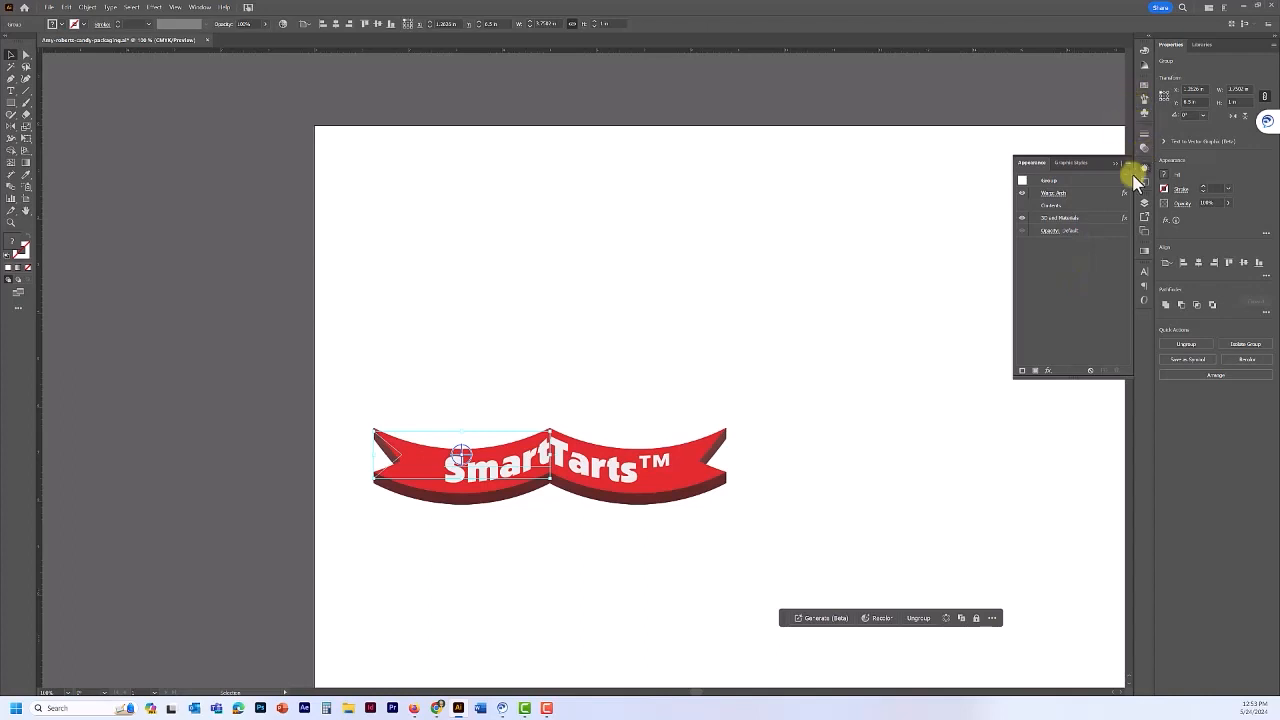
{"action": "left_click", "coordinate": [1143, 203]}
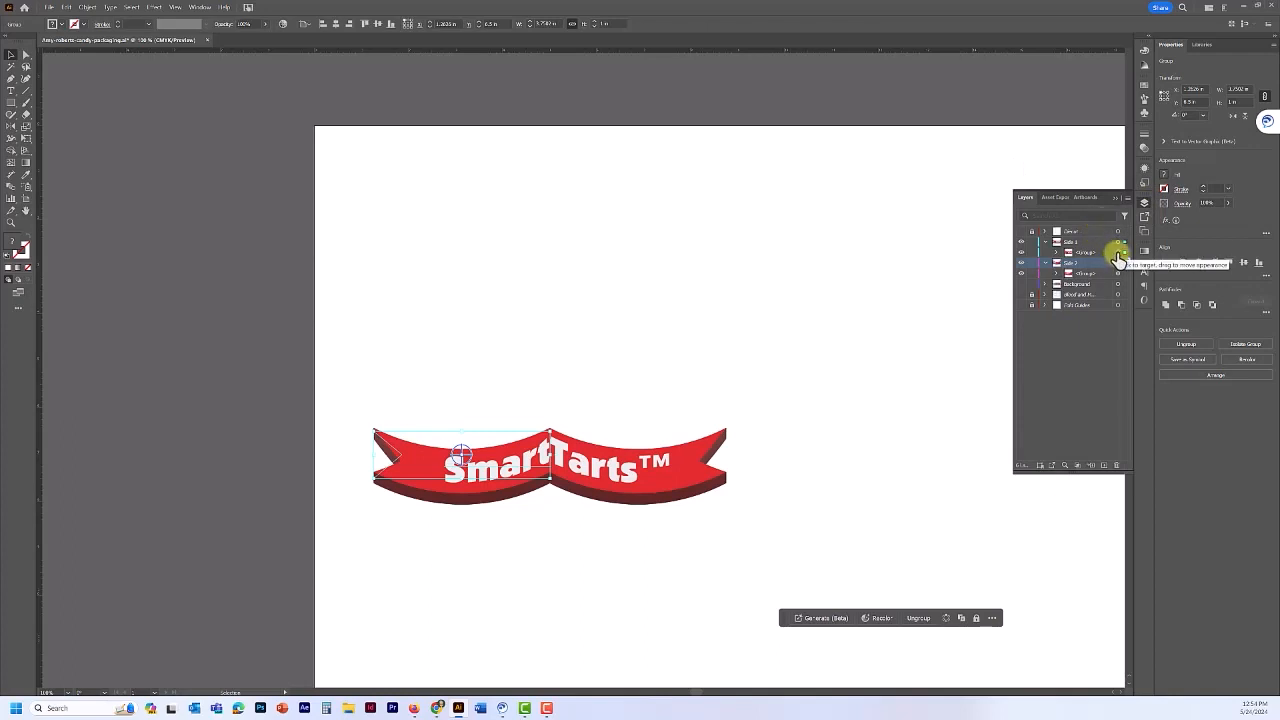
{"action": "left_click", "coordinate": [1118, 253]}
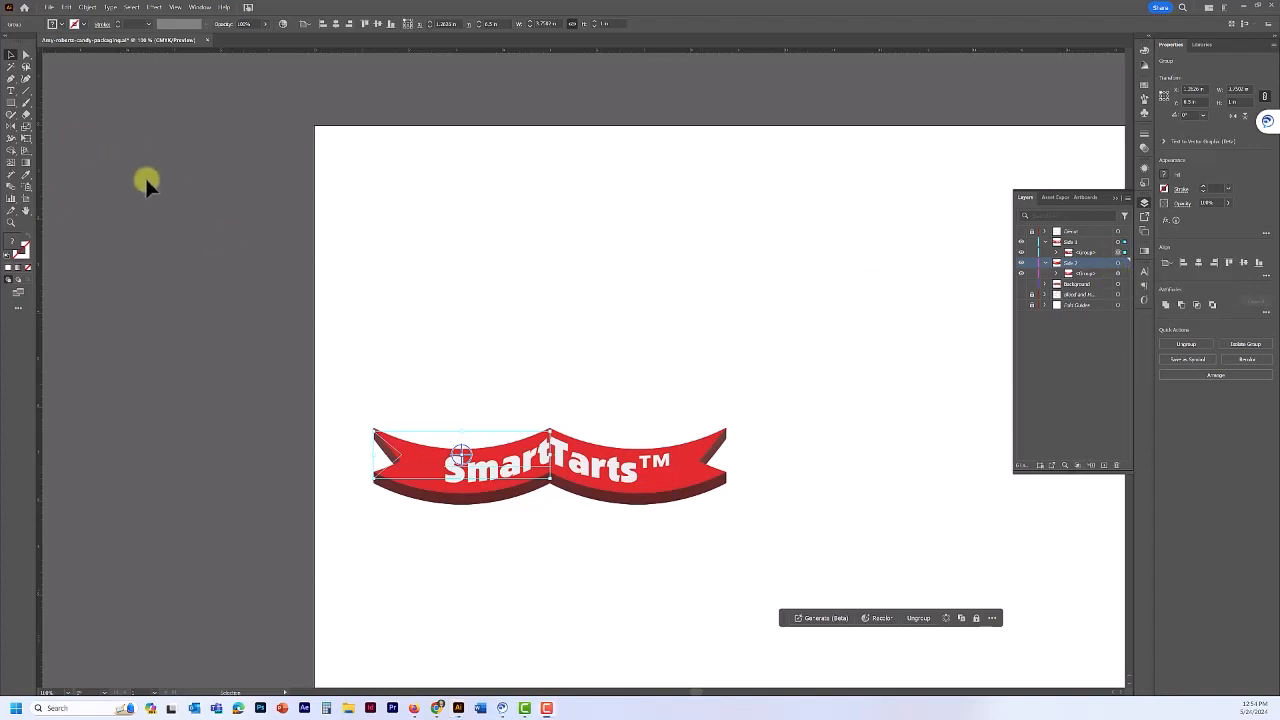
- Edit the Tarts™ half's Arch warp, changing Bend from -32% to 32% with Preview on
{"action": "left_click", "coordinate": [1121, 271]}
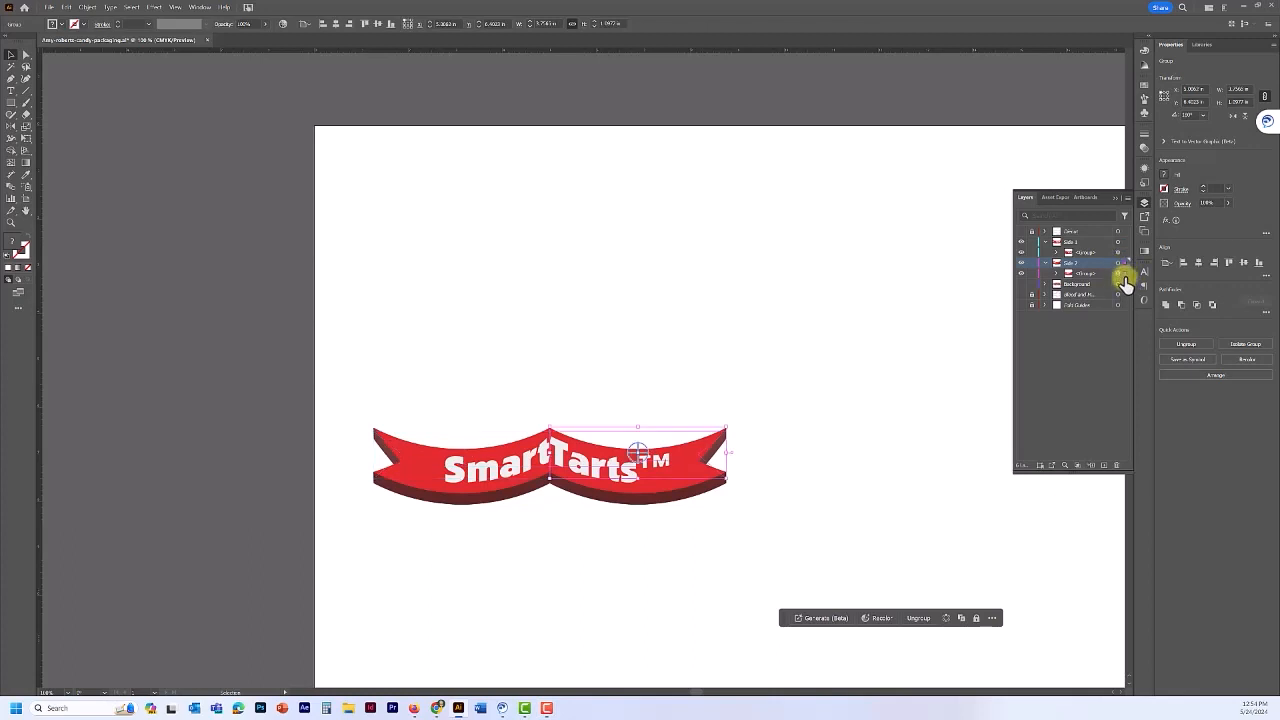
{"action": "left_click", "coordinate": [1144, 172]}
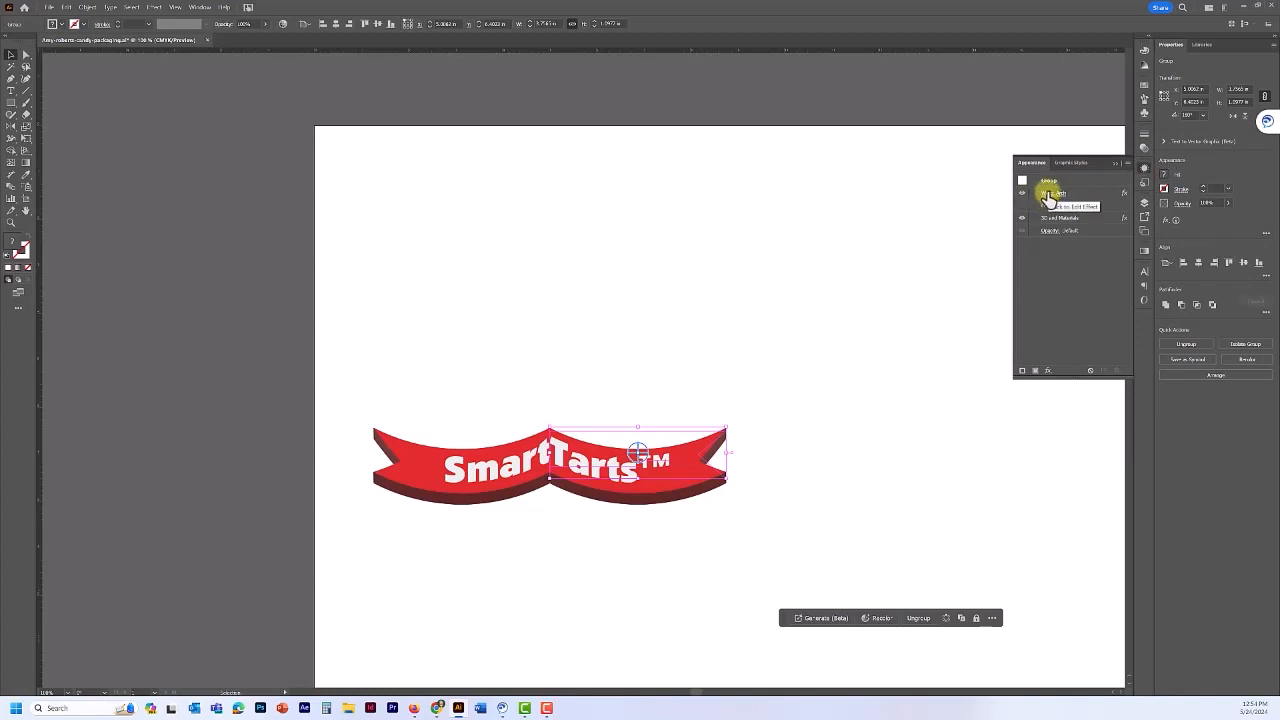
{"action": "left_click", "coordinate": [1048, 195]}
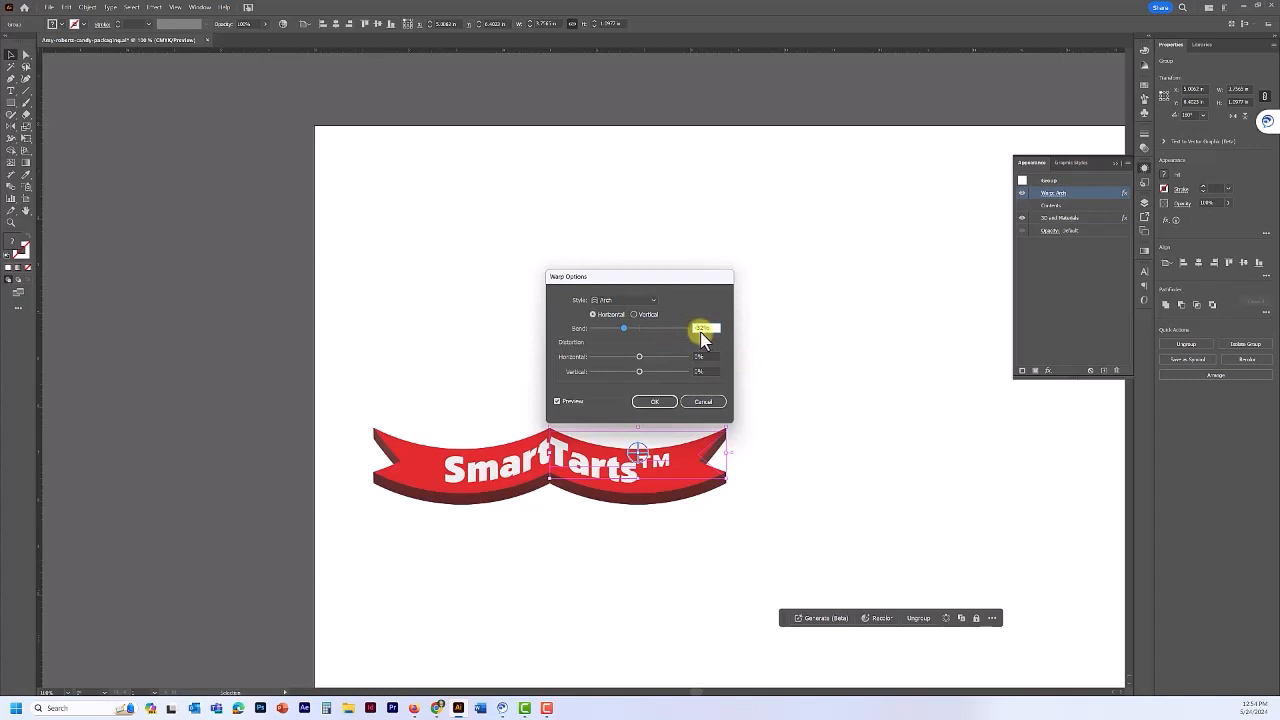
{"action": "key", "text": "BackSpace"}
{"action": "left_click", "coordinate": [557, 401]}
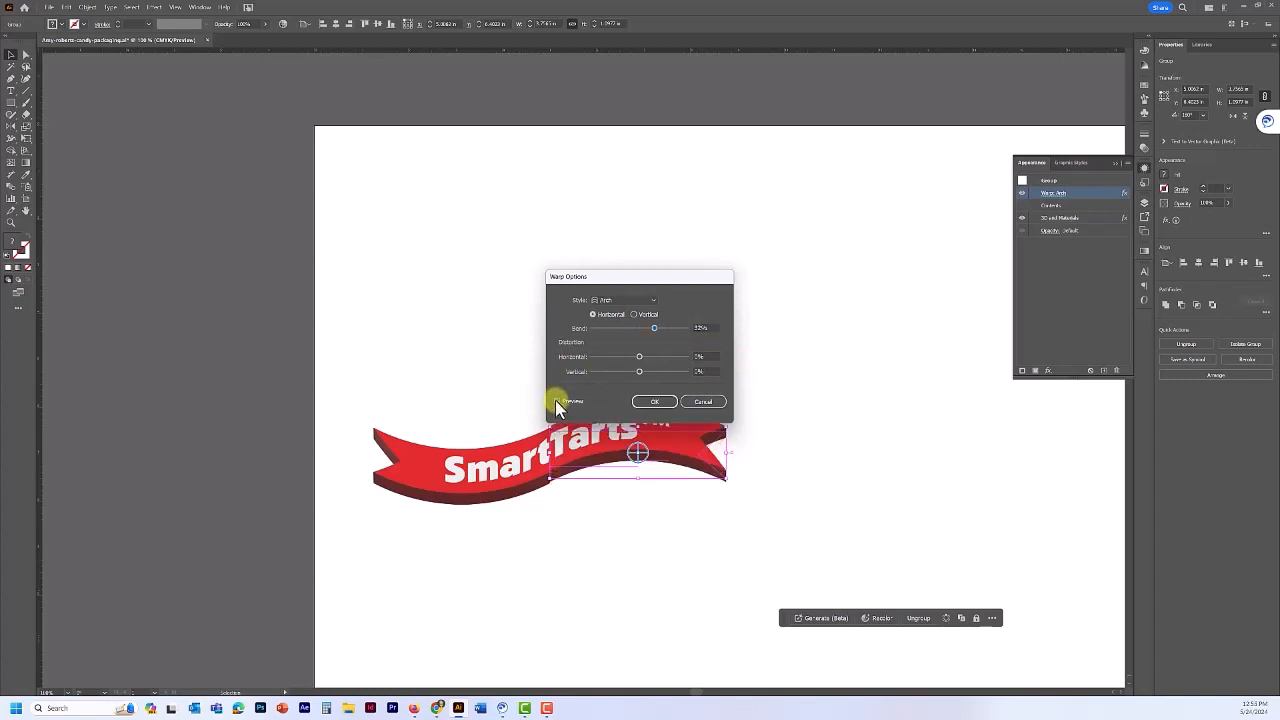
{"action": "left_click", "coordinate": [651, 402]}
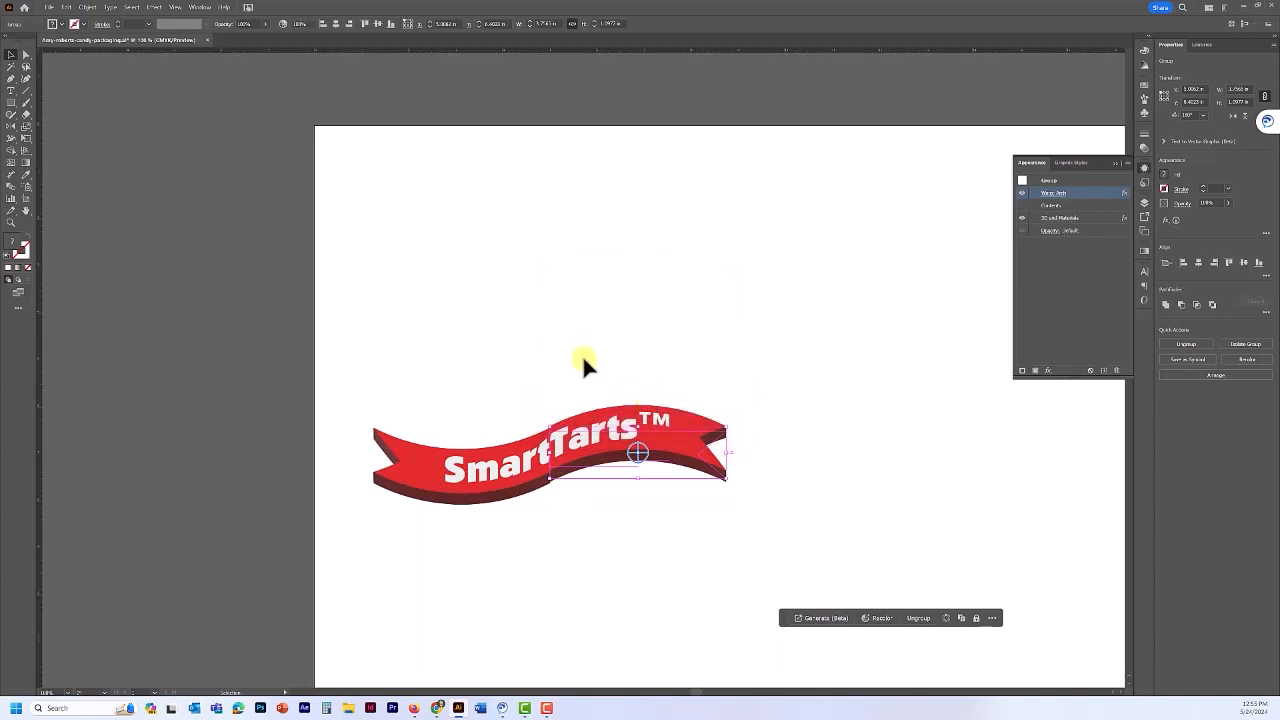
{"action": "left_click", "coordinate": [623, 518]}
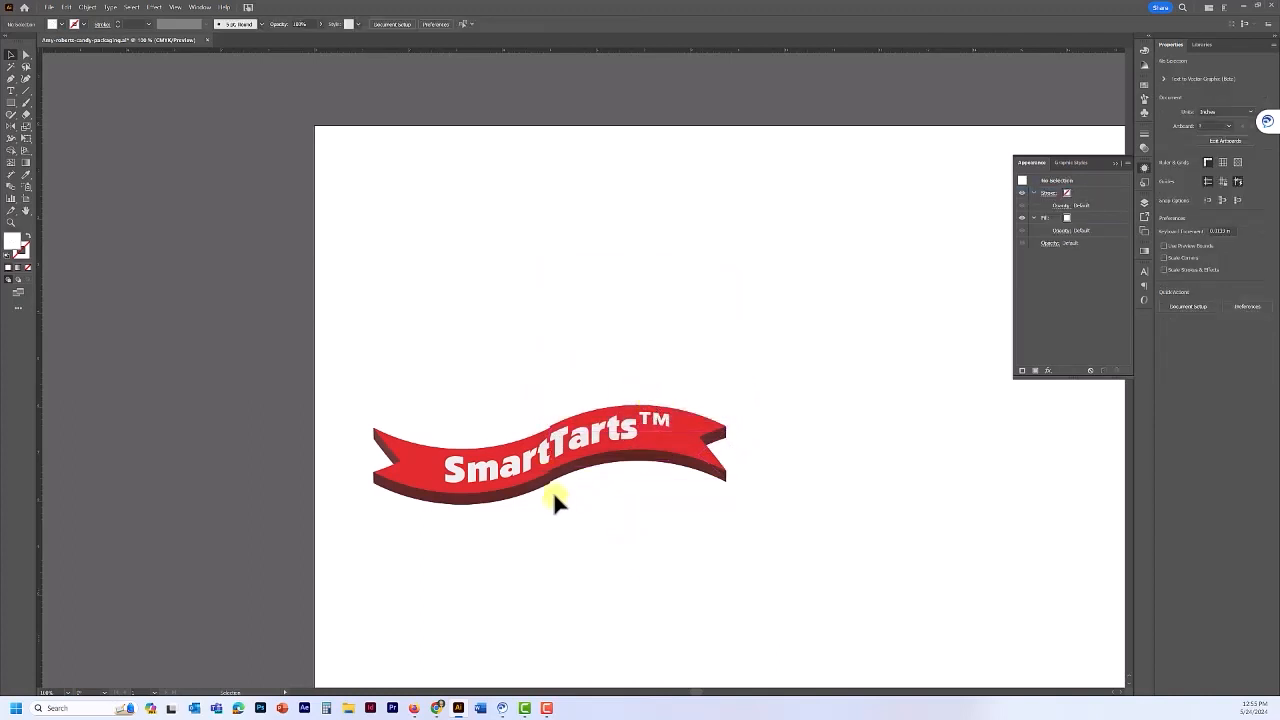
- Nudge the Tarts™ half with arrow keys until it meets the Smart half, then zoom out
{"action": "scroll", "coordinate": [553, 496], "scroll_direction": "up", "scroll_amount": 3}
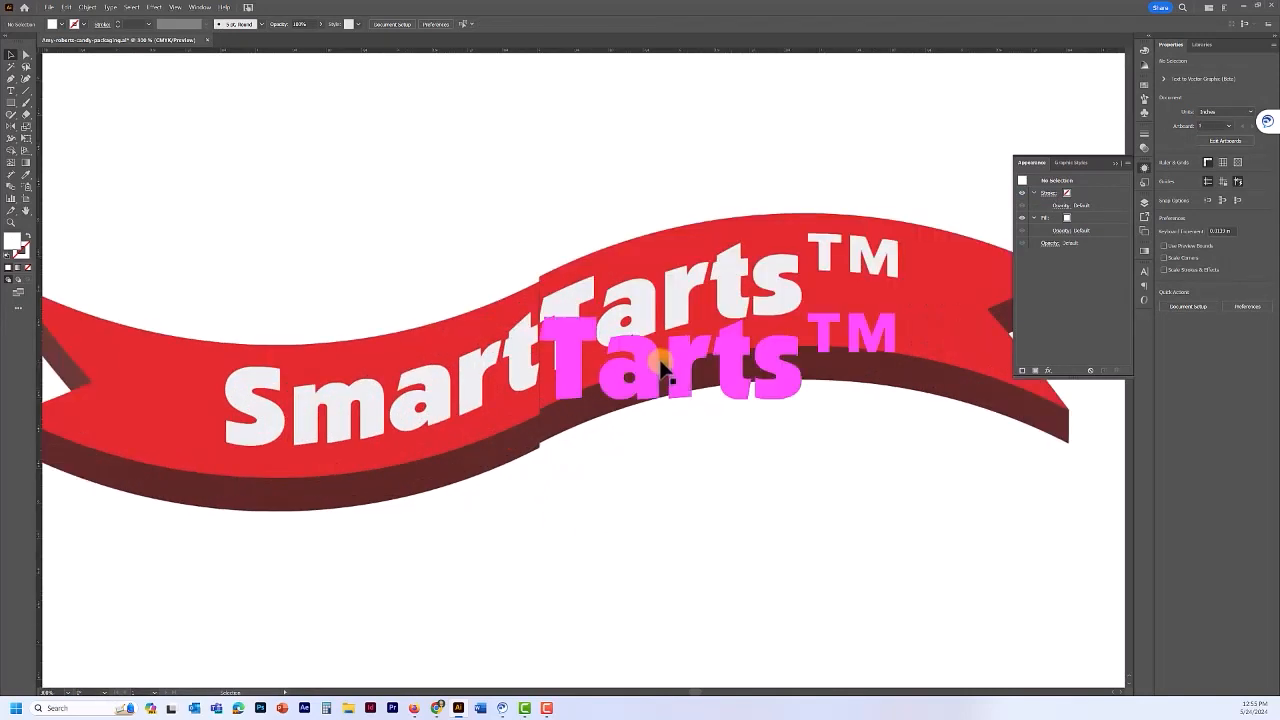
{"action": "left_click", "coordinate": [663, 352]}
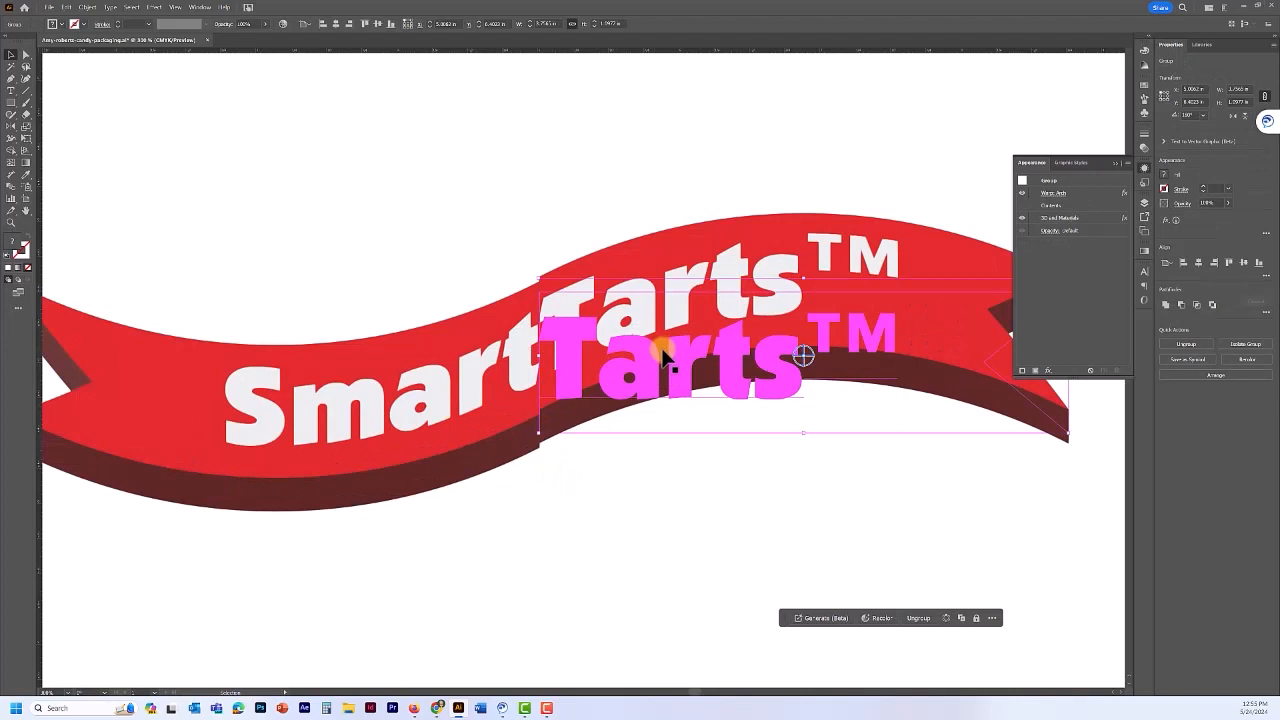
{"action": "key", "text": "Down"}
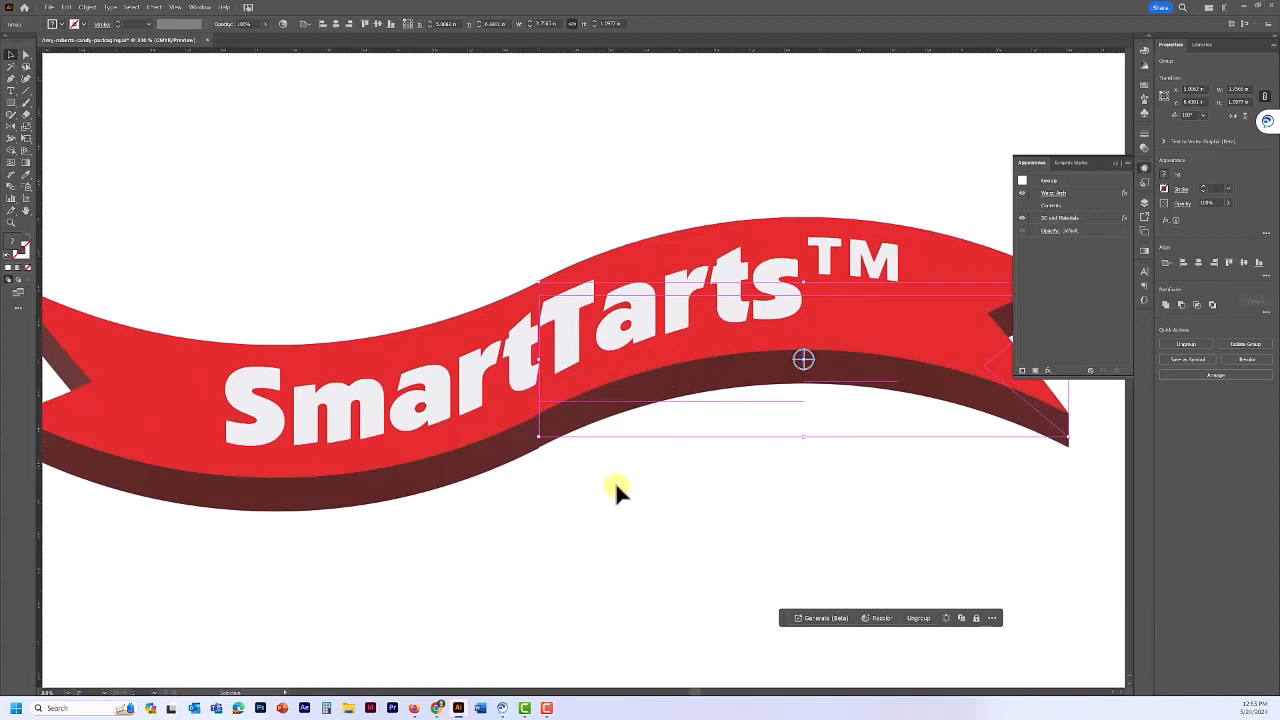
{"action": "key", "text": "Left"}
{"action": "key", "text": "Down"}
{"action": "key", "text": "Right"}
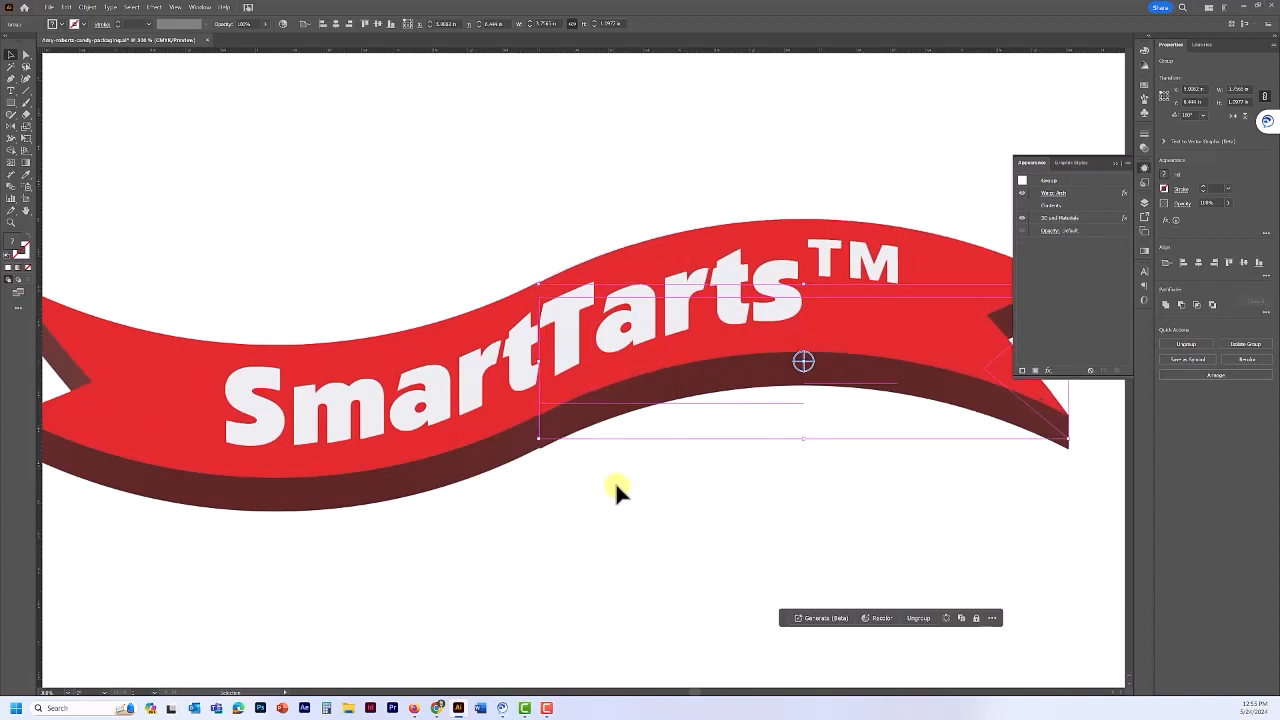
{"action": "key", "text": "Up"}
{"action": "left_click", "coordinate": [603, 495]}
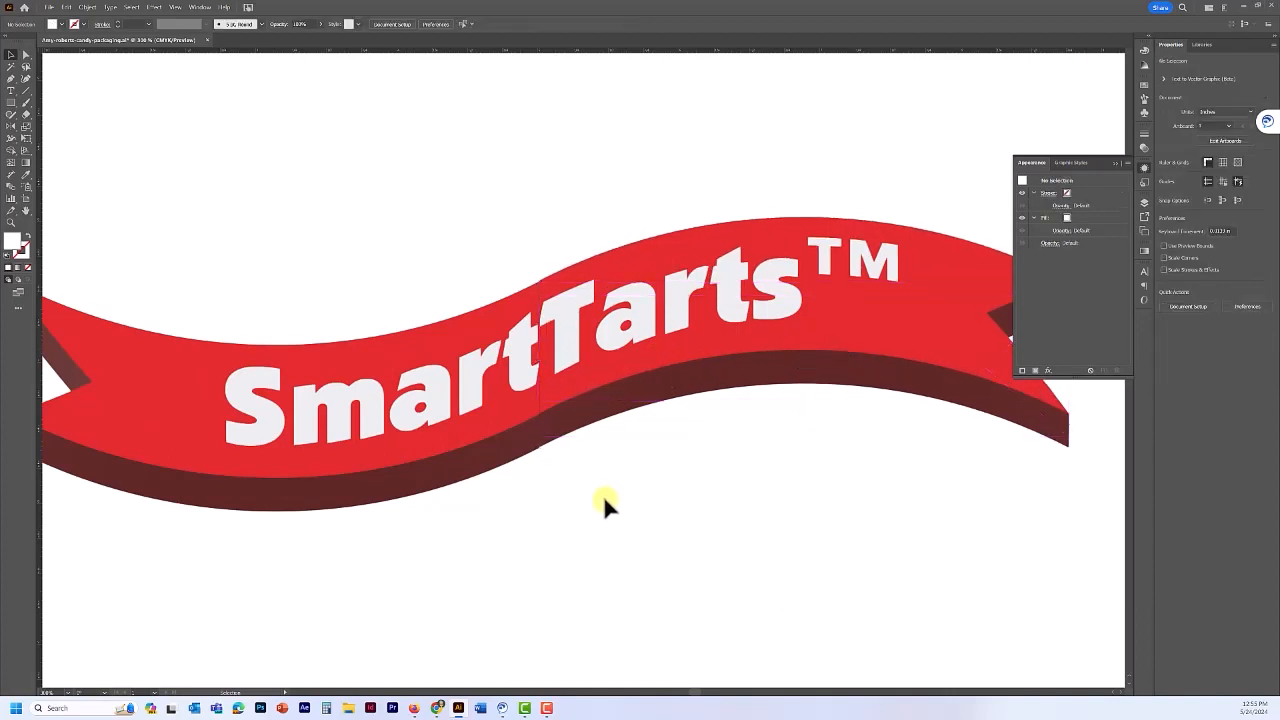
{"action": "key", "text": "ctrl+minus"}
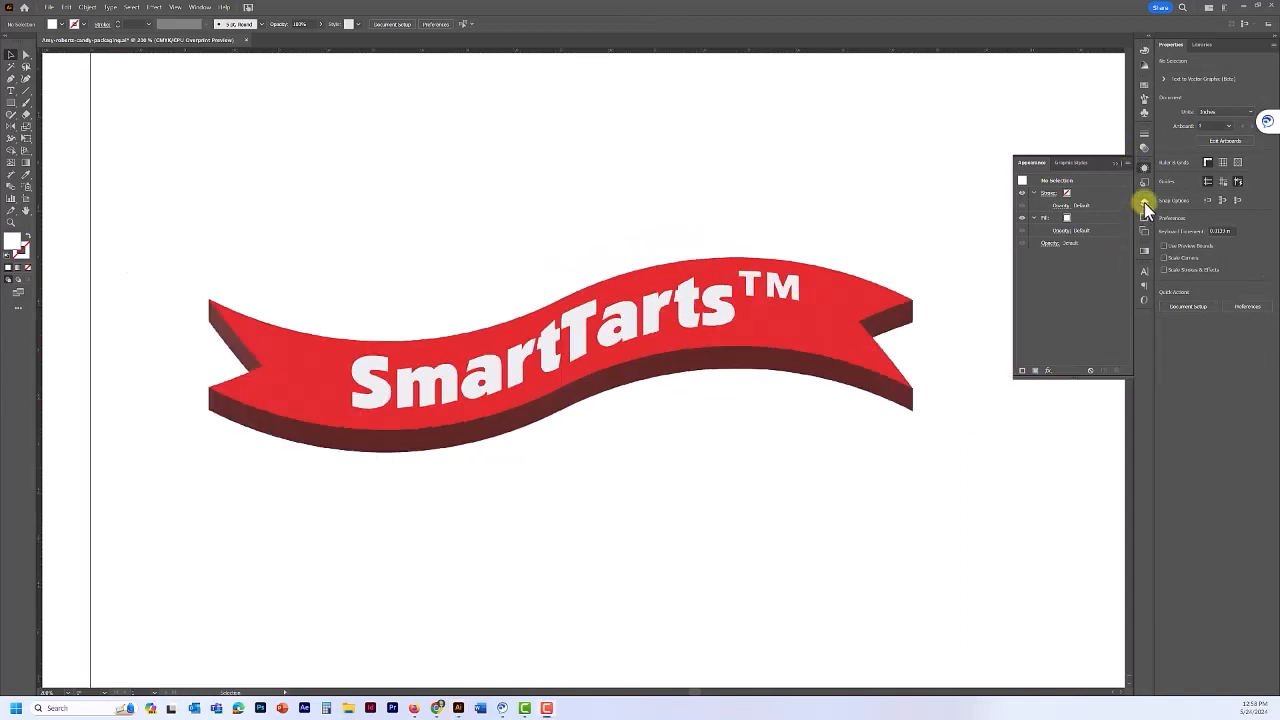
{"action": "left_click", "coordinate": [1144, 202]}
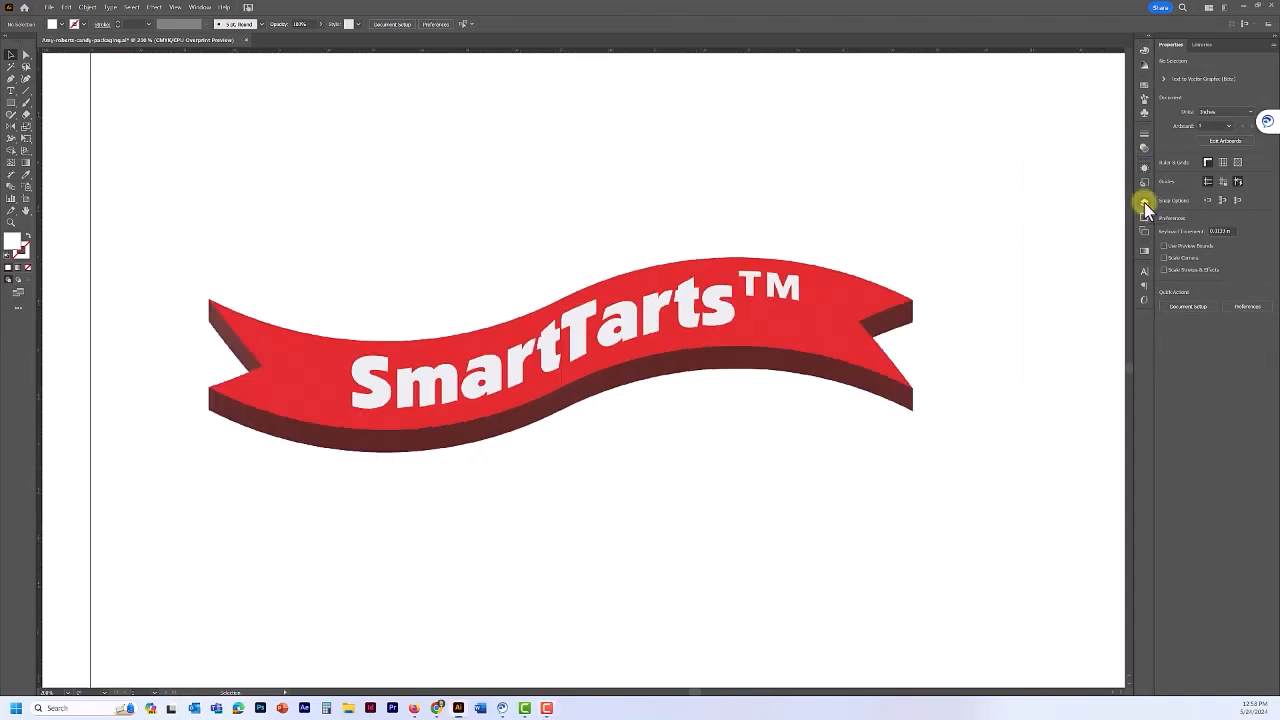
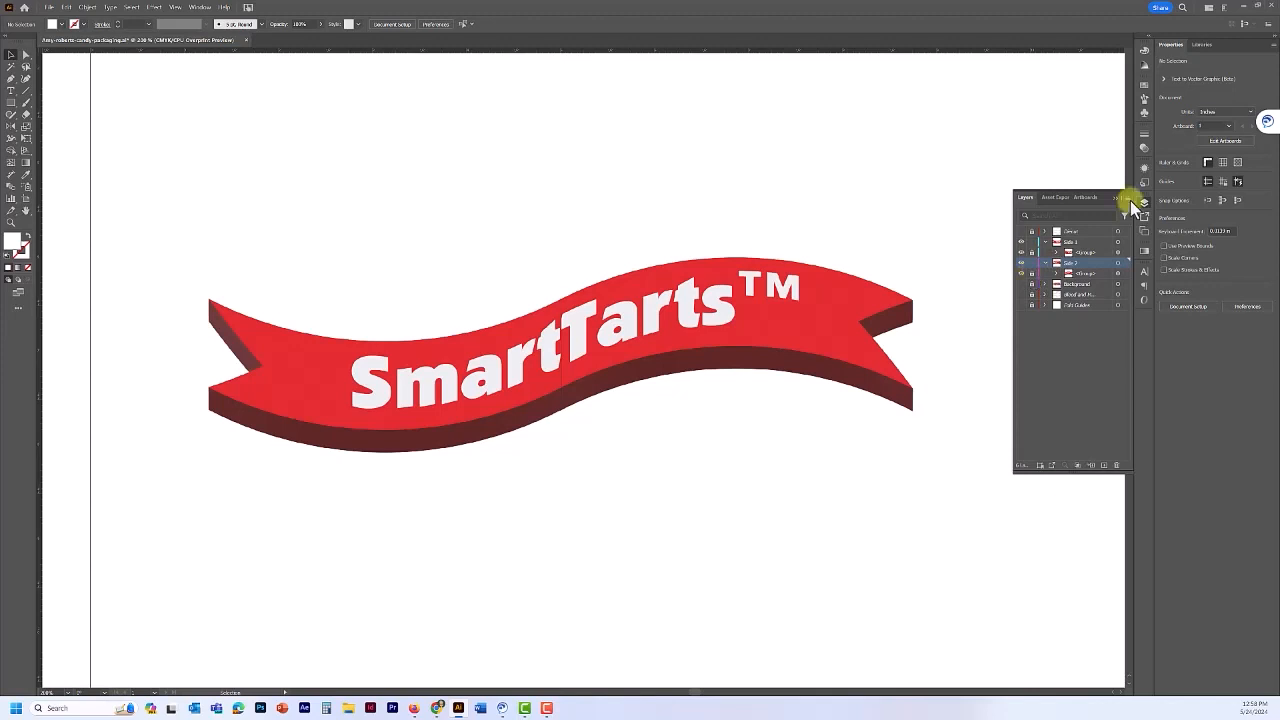
- Target the Side 1 layer and set up the Pen tool with a default black stroke and no fill
{"action": "left_click", "coordinate": [1074, 240]}
{"action": "left_click", "coordinate": [12, 80]}
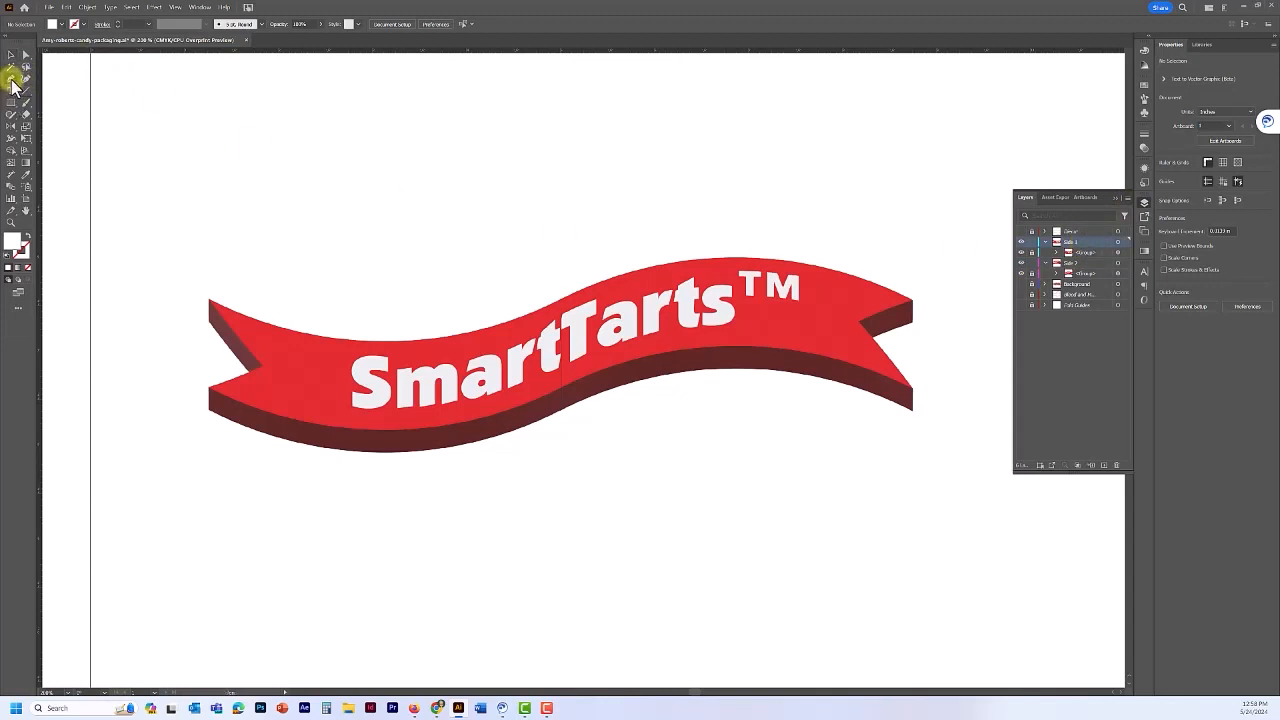
{"action": "left_click", "coordinate": [14, 255]}
{"action": "left_click", "coordinate": [8, 257]}
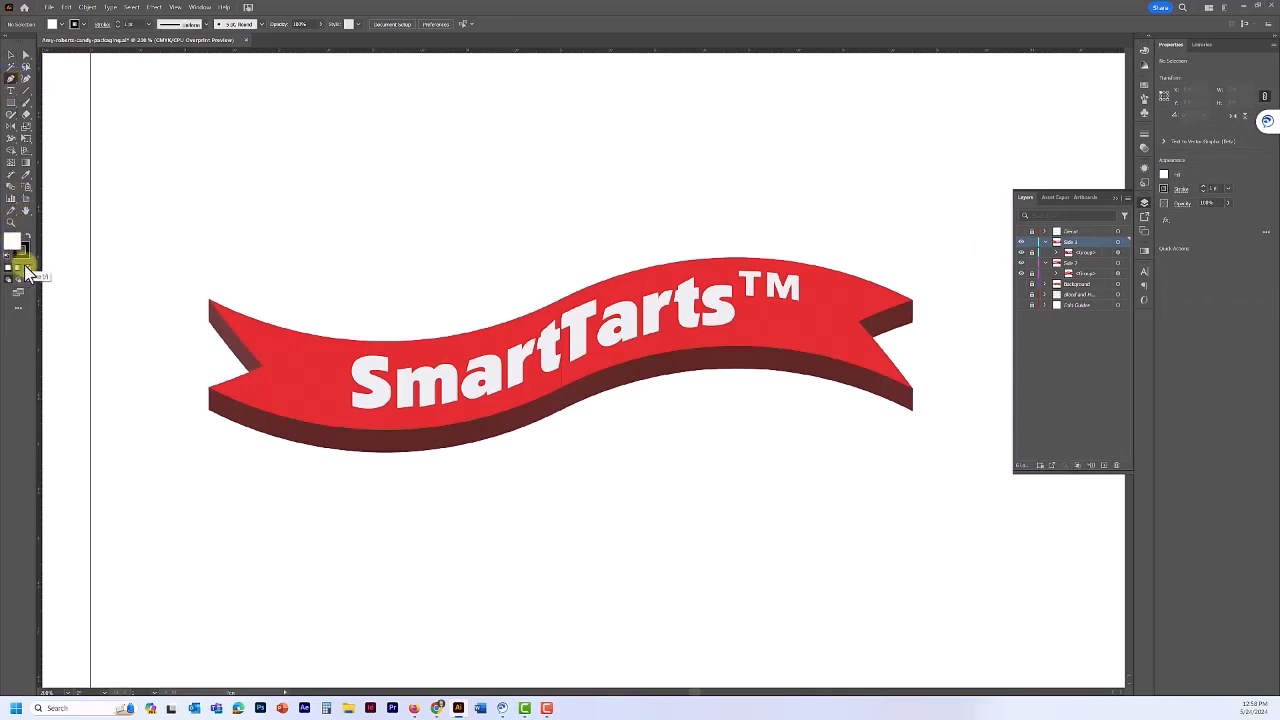
{"action": "left_click", "coordinate": [27, 268]}
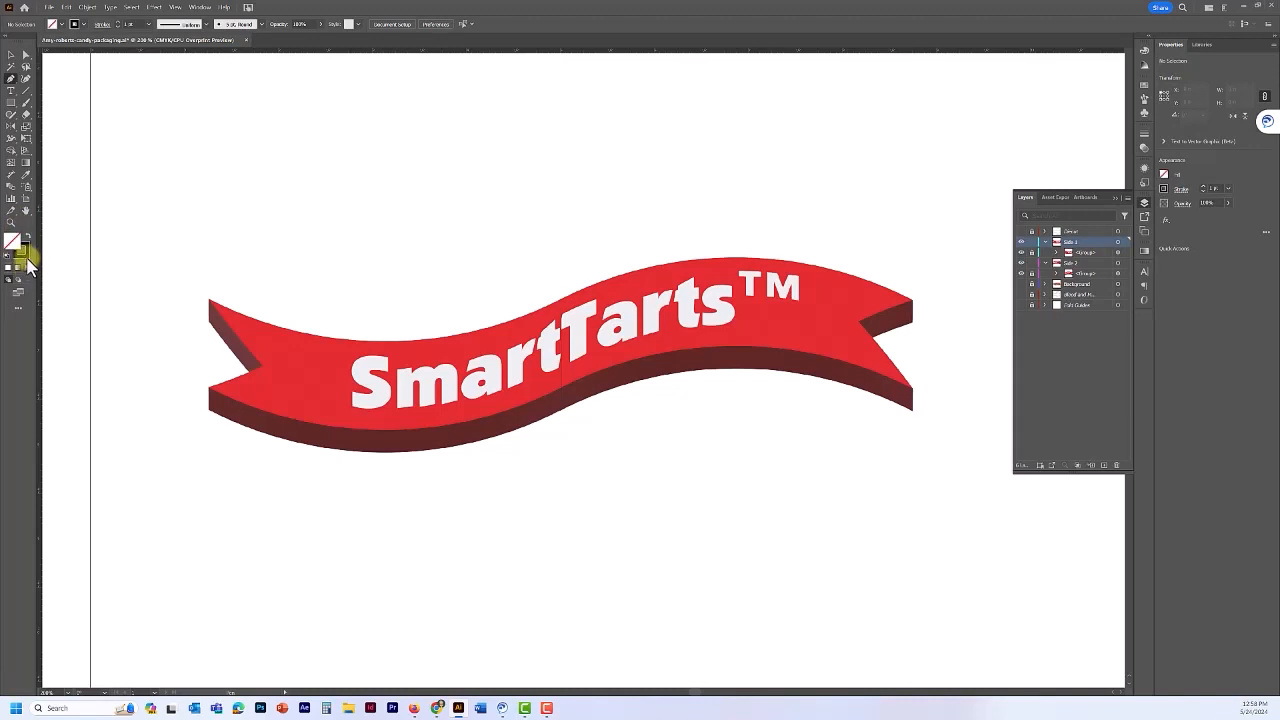
{"action": "left_click", "coordinate": [27, 256]}
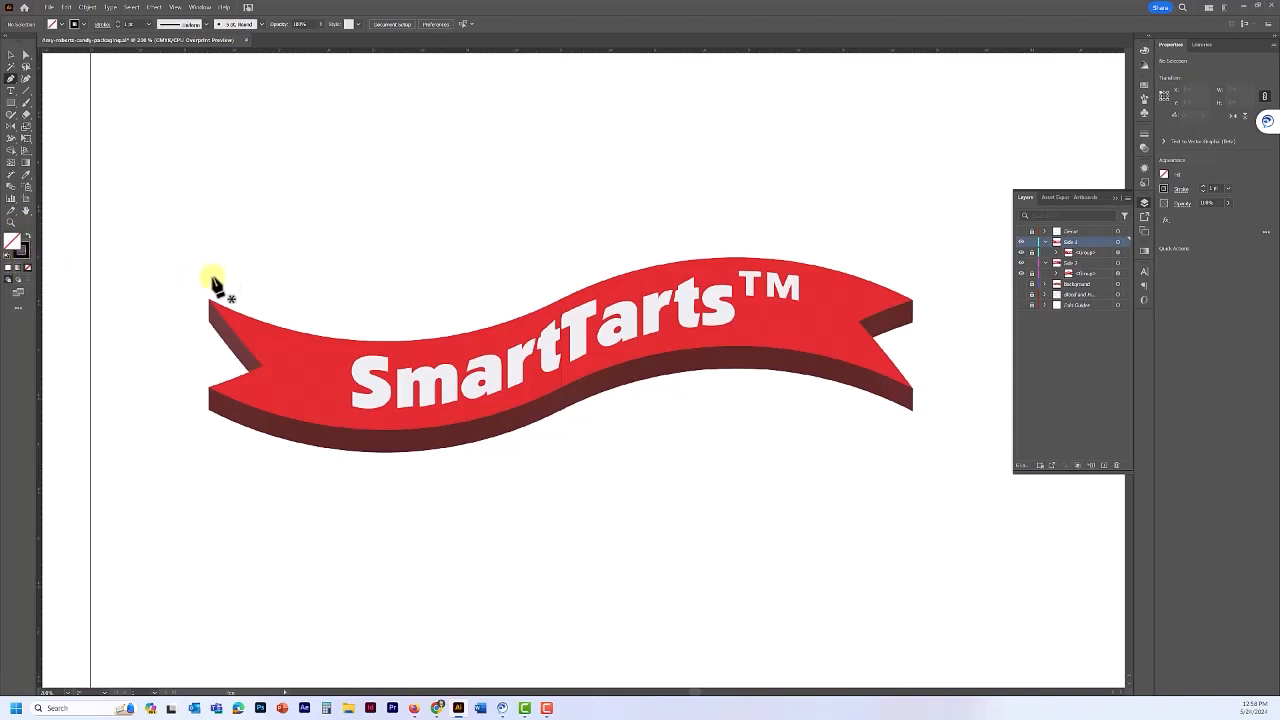
- Draw a four-point wavy curve just above the SmartTarts ribbon's top edge, from left end to right end
{"action": "left_click", "coordinate": [212, 274]}
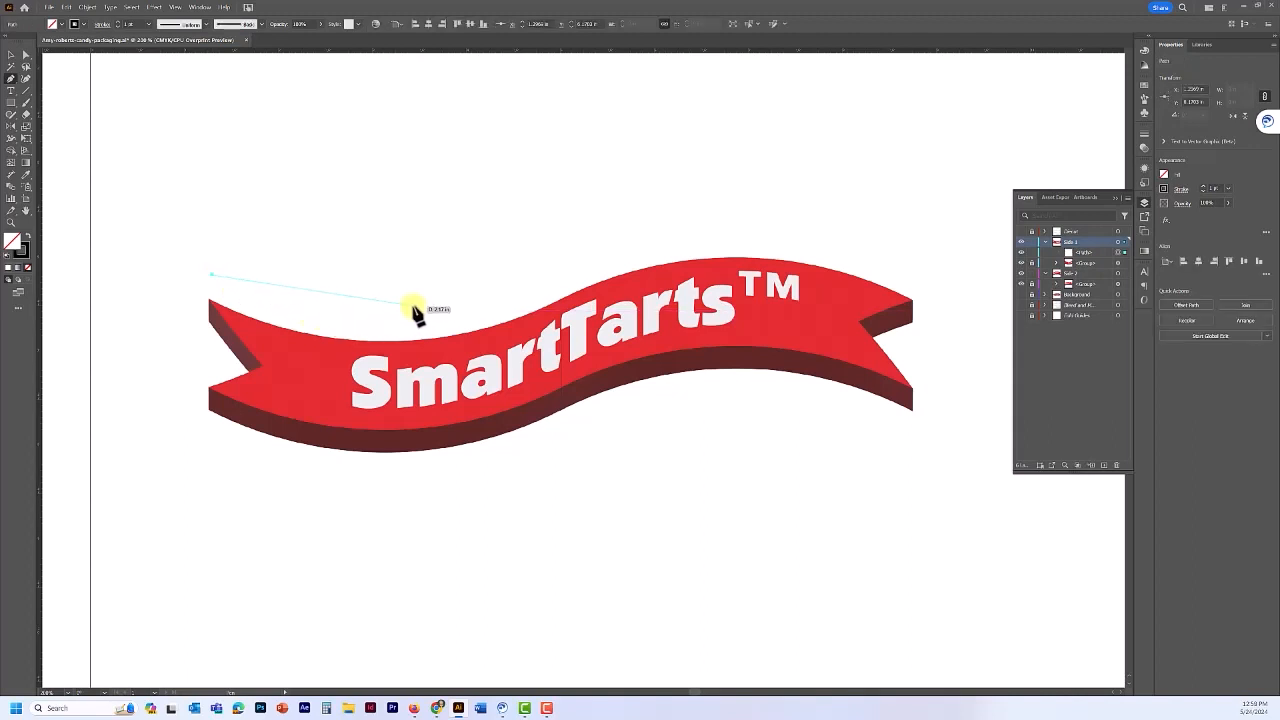
{"action": "left_click_drag", "start_coordinate": [407, 303], "coordinate": [469, 276]}
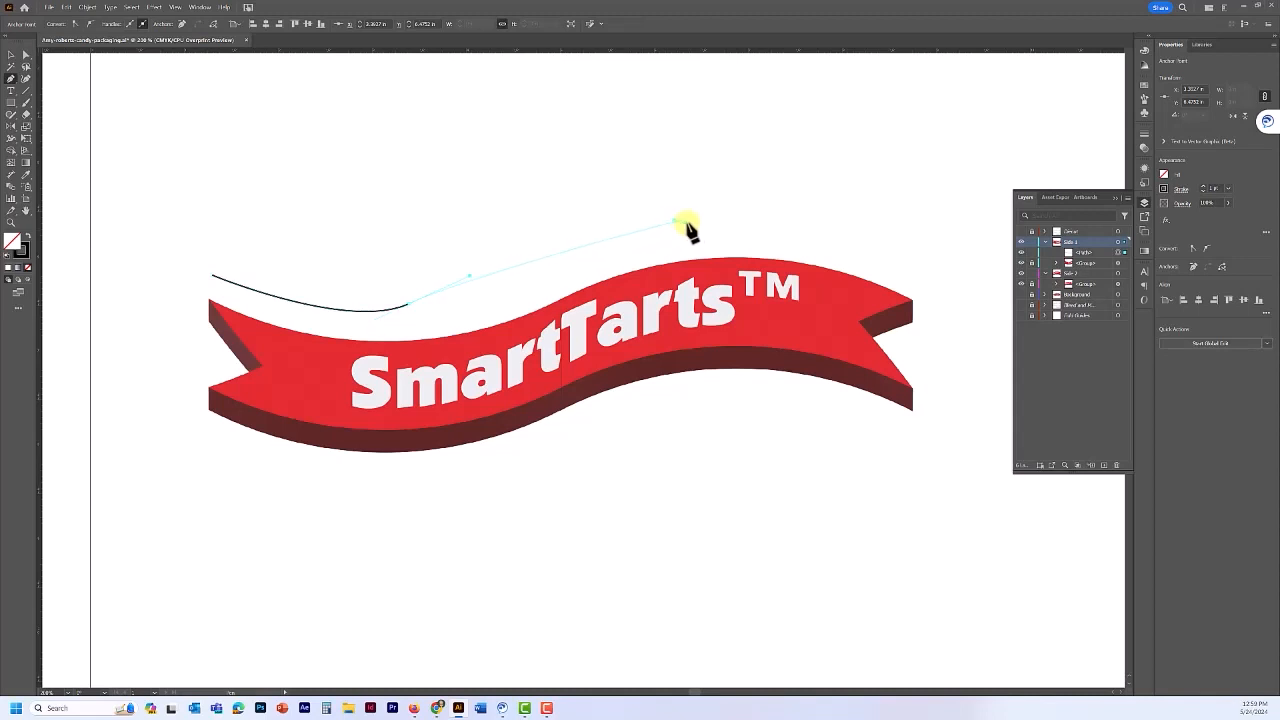
{"action": "left_click_drag", "start_coordinate": [685, 224], "coordinate": [781, 240]}
{"action": "left_click_drag", "start_coordinate": [917, 281], "coordinate": [941, 297]}
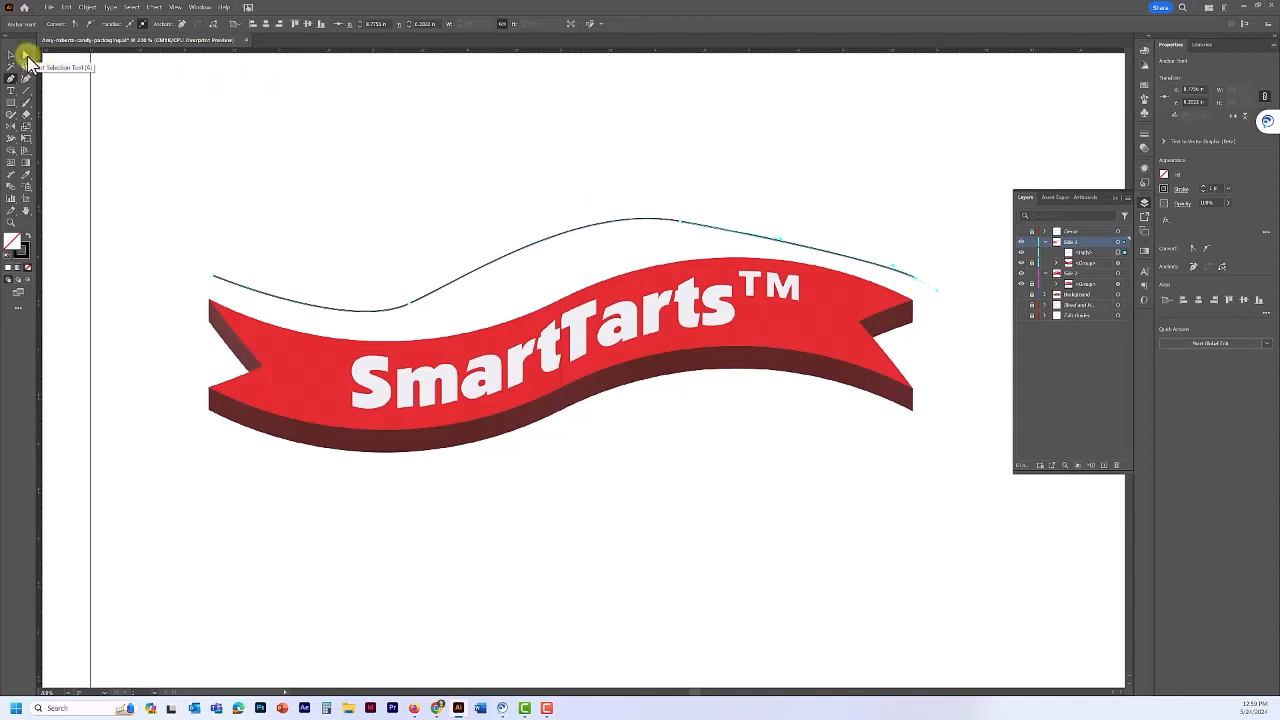
- Adjust the curve's crest and dip anchors and handles so it hugs the ribbon's top edge evenly
{"action": "left_click", "coordinate": [27, 57]}
{"action": "left_click", "coordinate": [784, 238]}
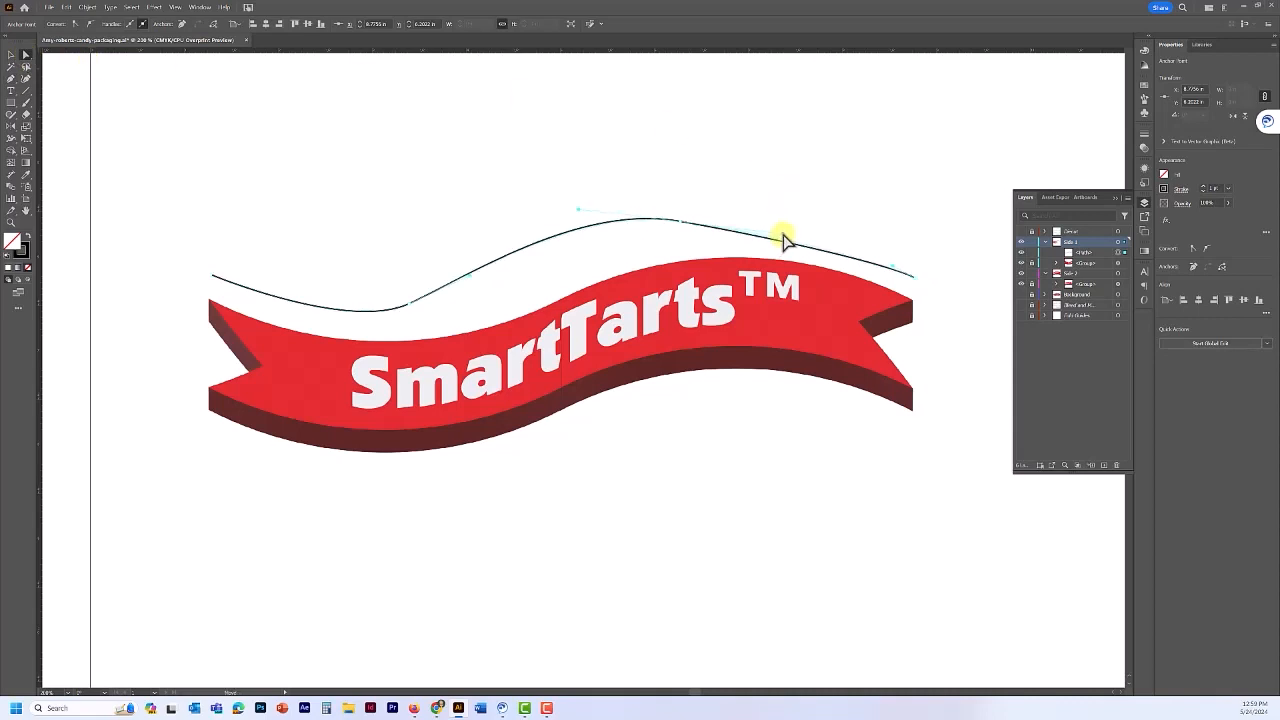
{"action": "left_click", "coordinate": [697, 221]}
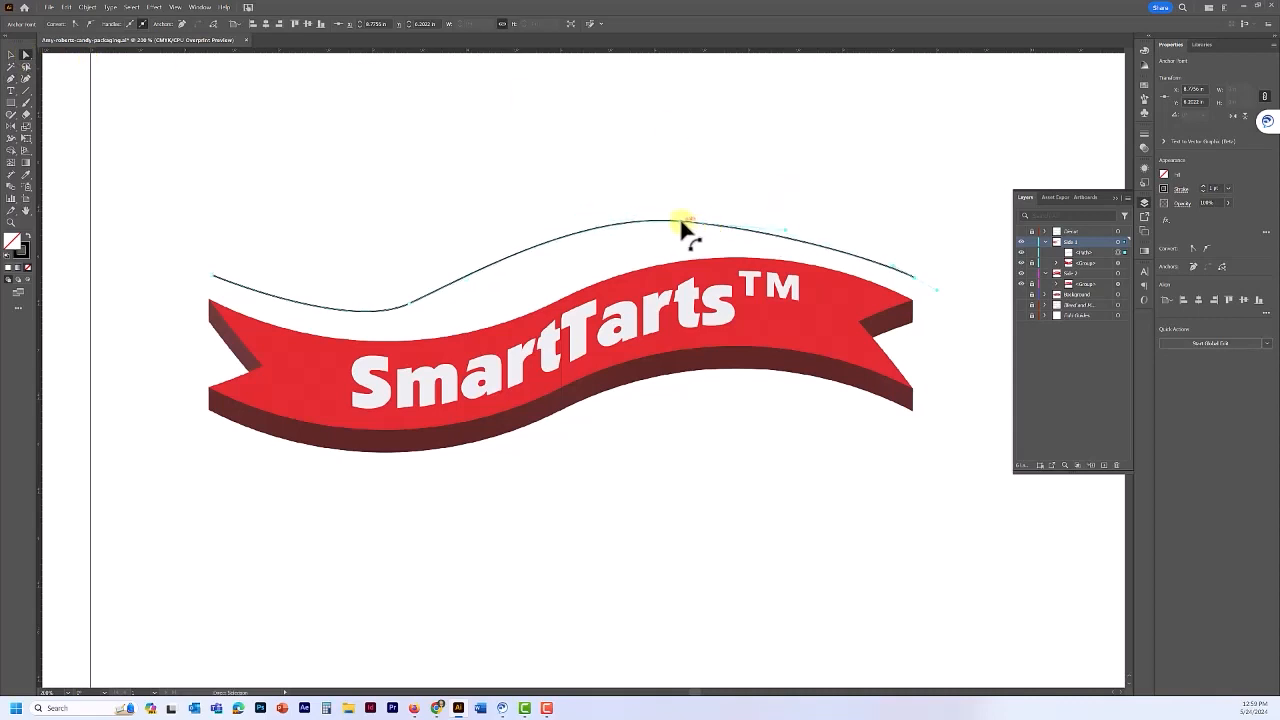
{"action": "left_click_drag", "start_coordinate": [681, 221], "coordinate": [685, 217]}
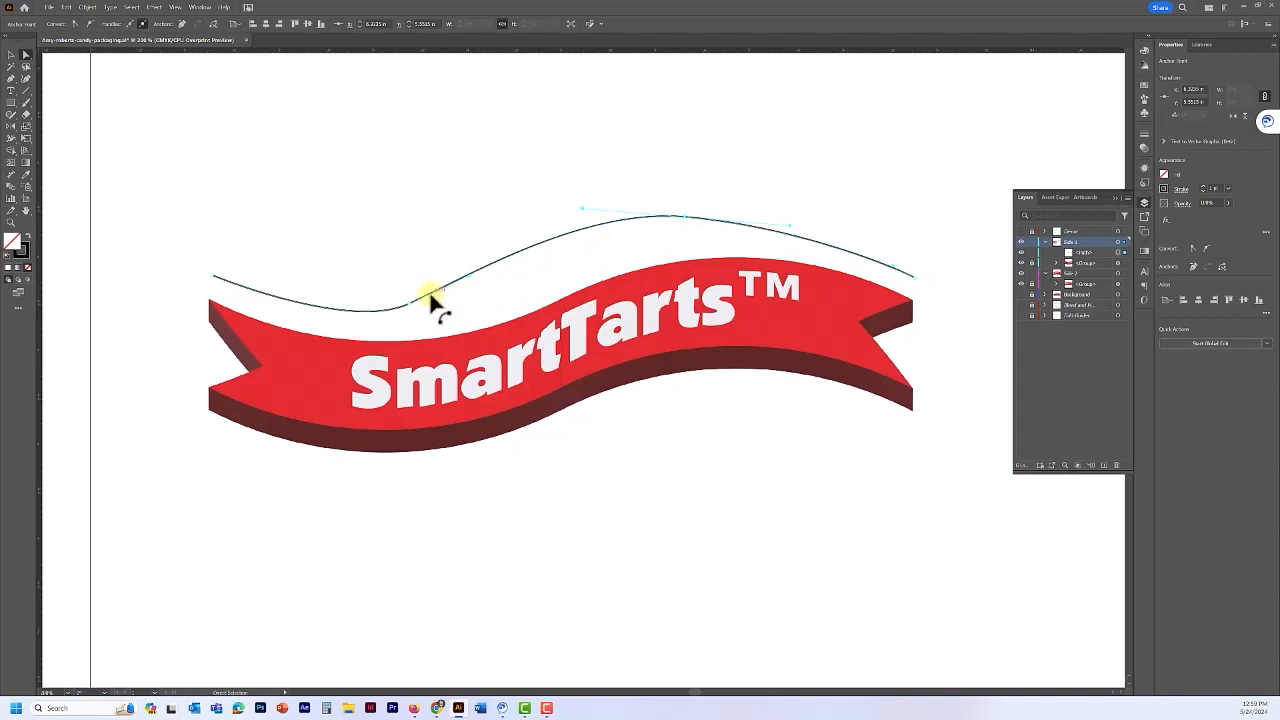
{"action": "left_click_drag", "start_coordinate": [409, 302], "coordinate": [434, 307]}
{"action": "left_click", "coordinate": [500, 281]}
{"action": "left_click_drag", "start_coordinate": [373, 335], "coordinate": [362, 324]}
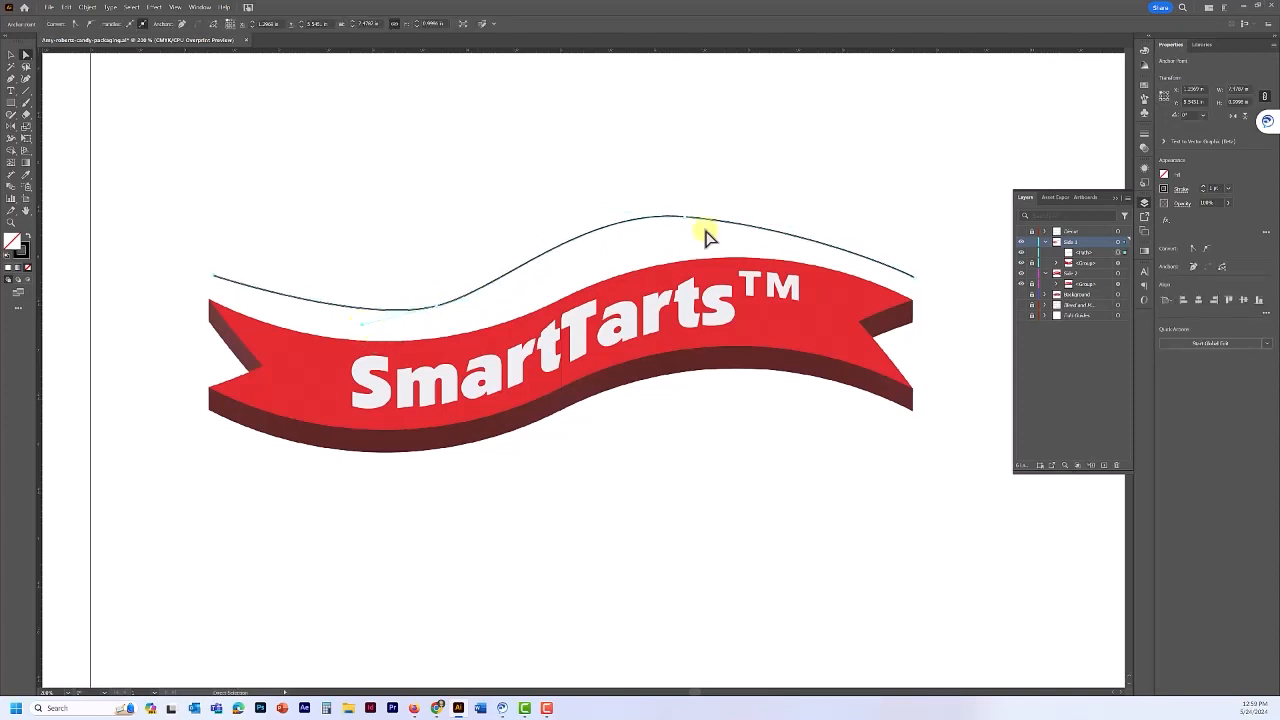
{"action": "left_click_drag", "start_coordinate": [685, 217], "coordinate": [700, 216]}
{"action": "left_click_drag", "start_coordinate": [598, 207], "coordinate": [598, 216]}
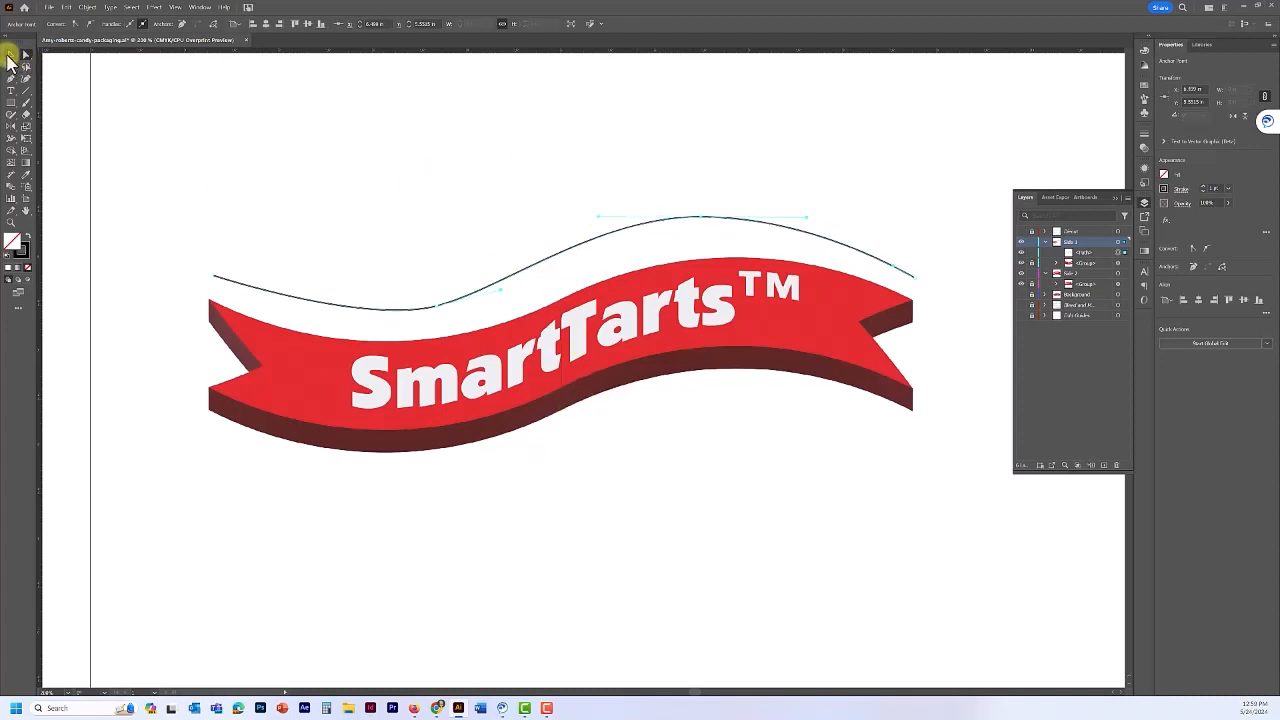
{"action": "left_click", "coordinate": [10, 55]}
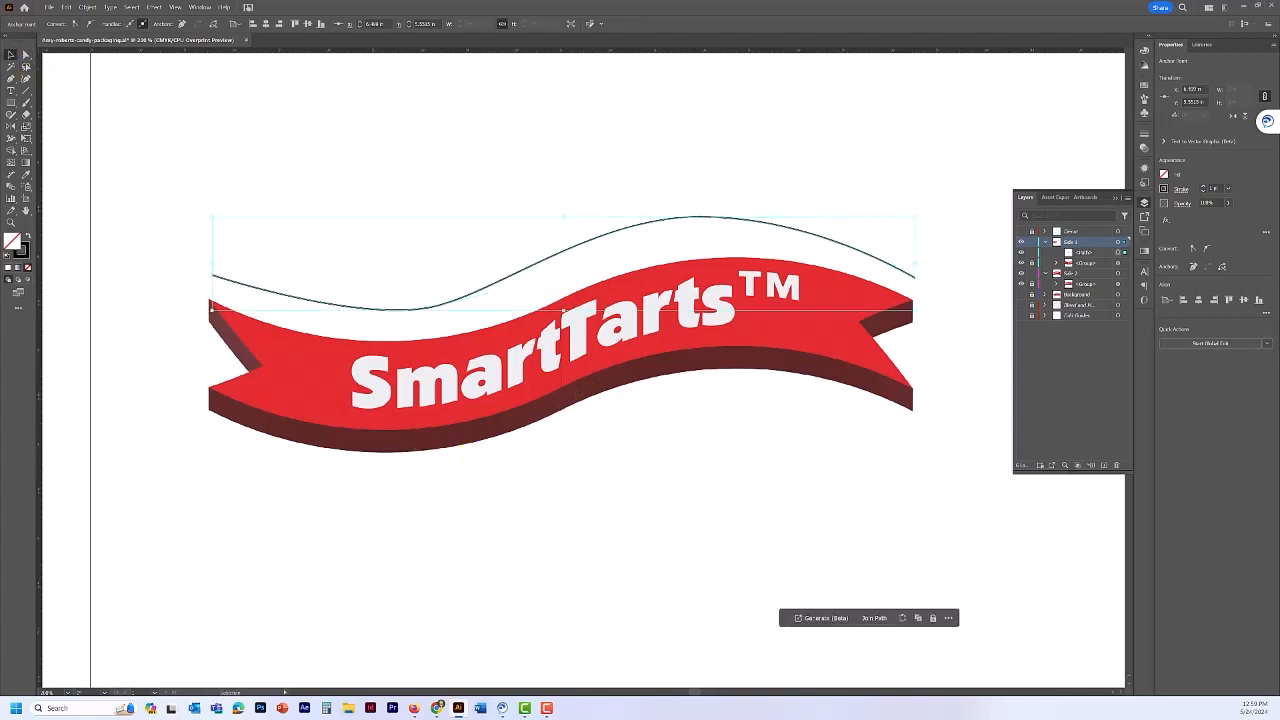
- Set the Eraser size to 8 pt and erase a small gap near the curve's middle
{"action": "left_click", "coordinate": [25, 116]}
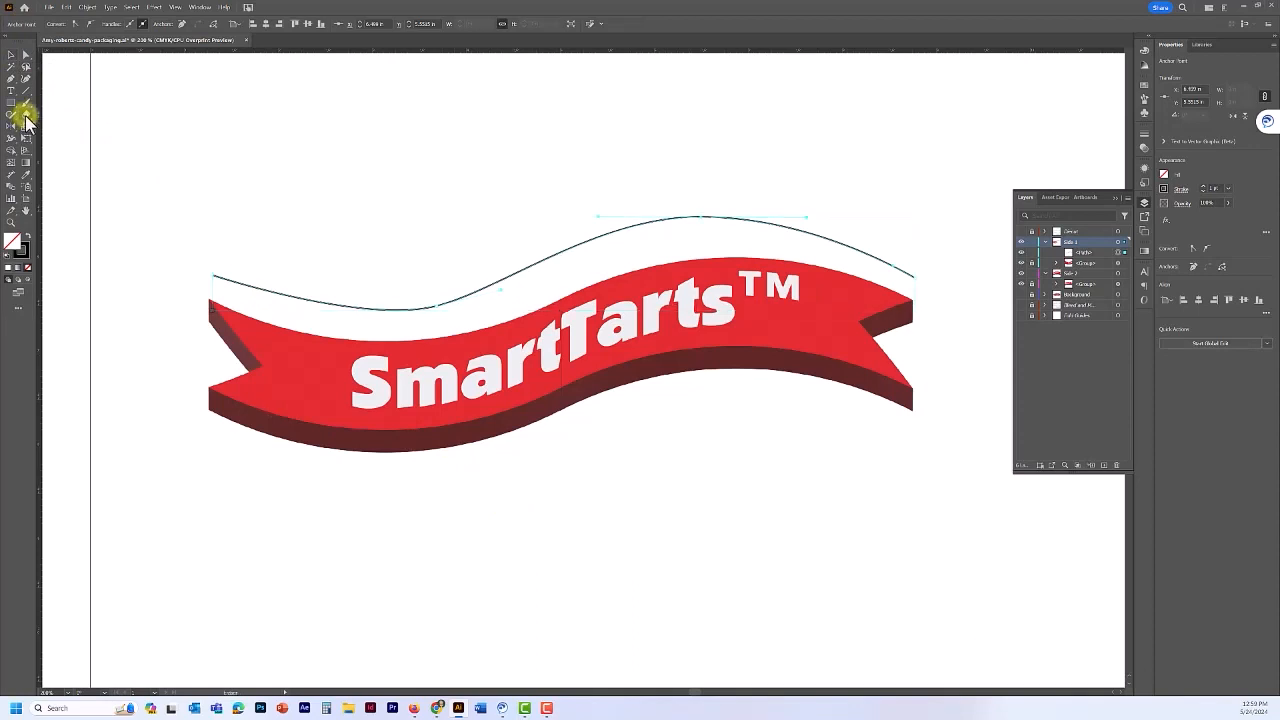
{"action": "double_click", "coordinate": [25, 116]}
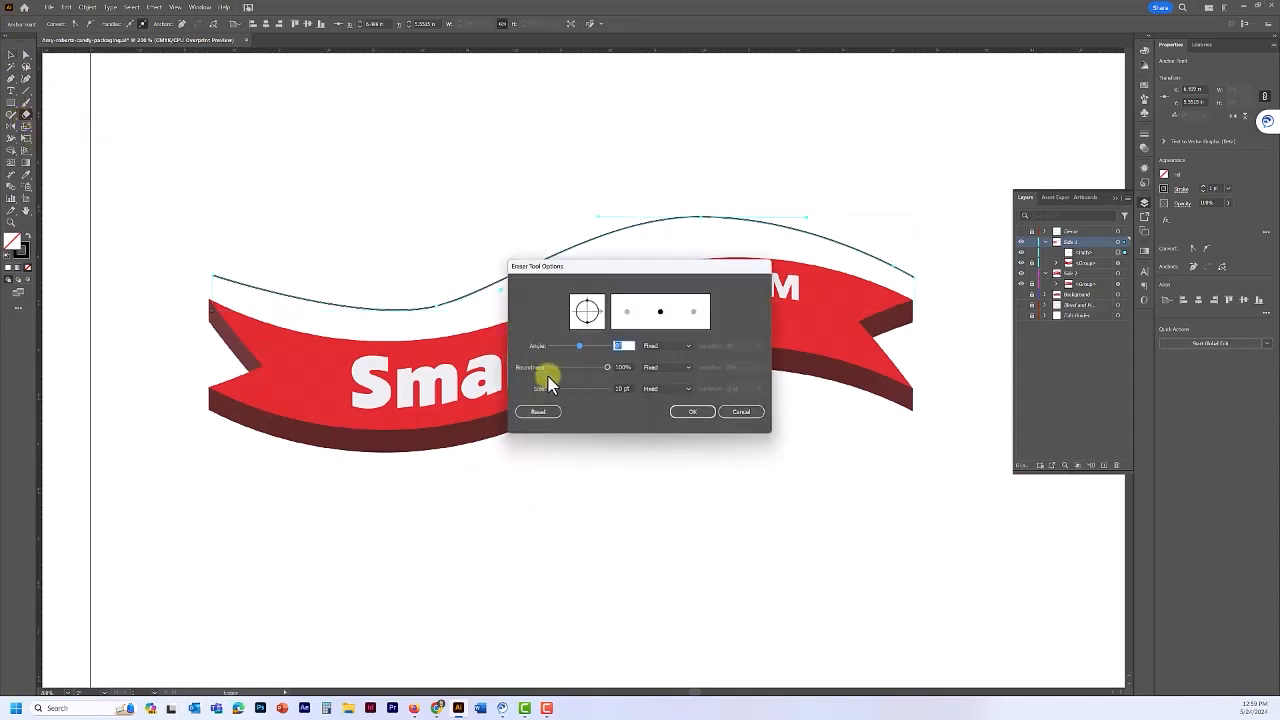
{"action": "left_click", "coordinate": [621, 389]}
{"action": "type", "text": "8"}
{"action": "left_click", "coordinate": [691, 419]}
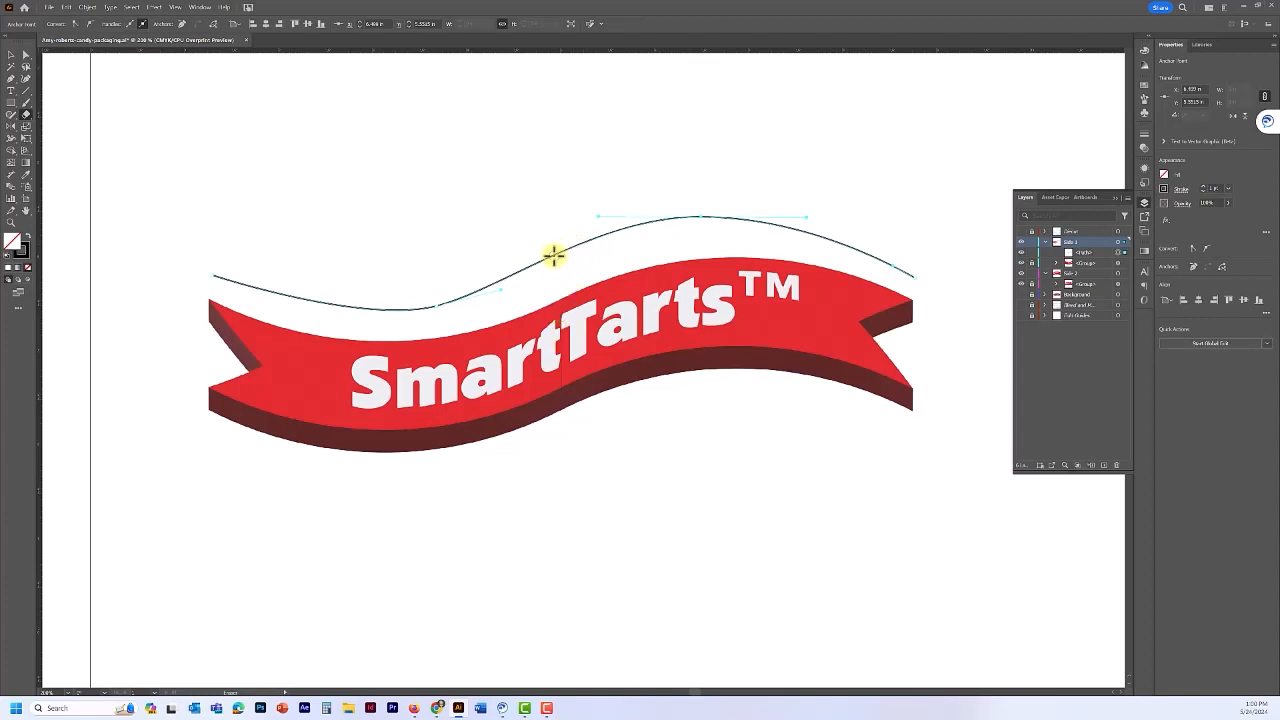
{"action": "left_click", "coordinate": [553, 255]}
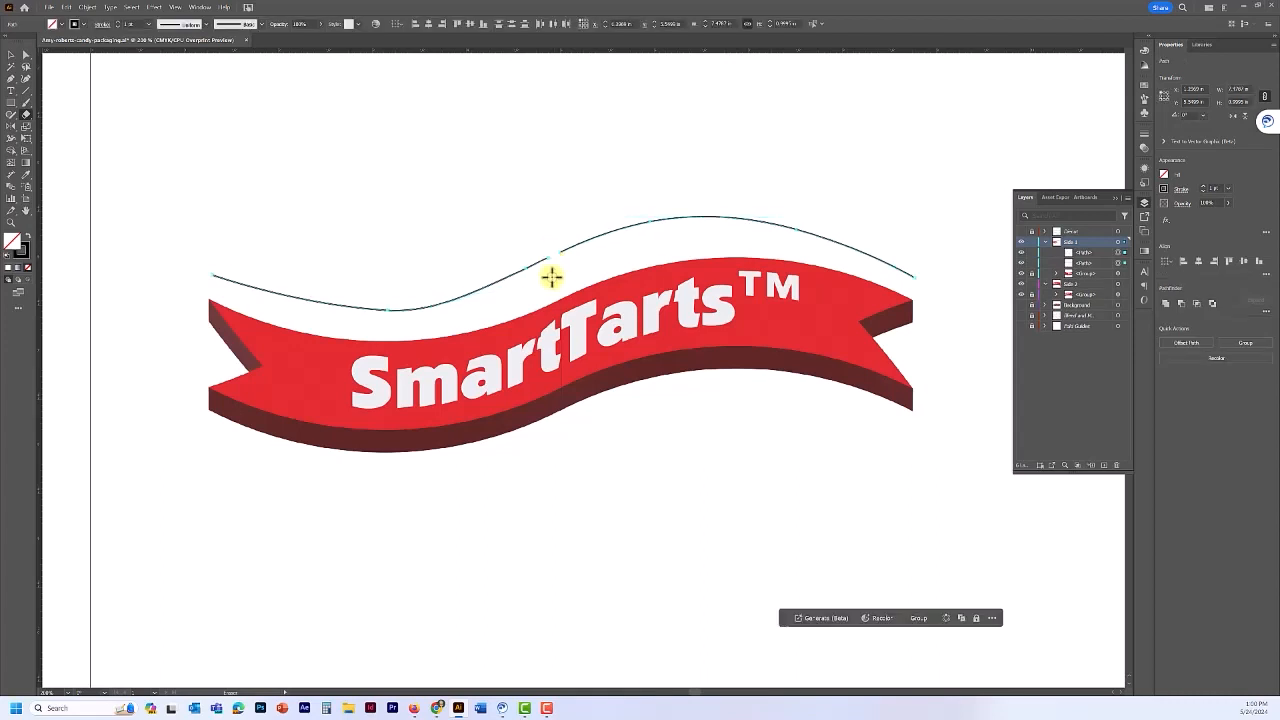
{"action": "left_click", "coordinate": [12, 60]}
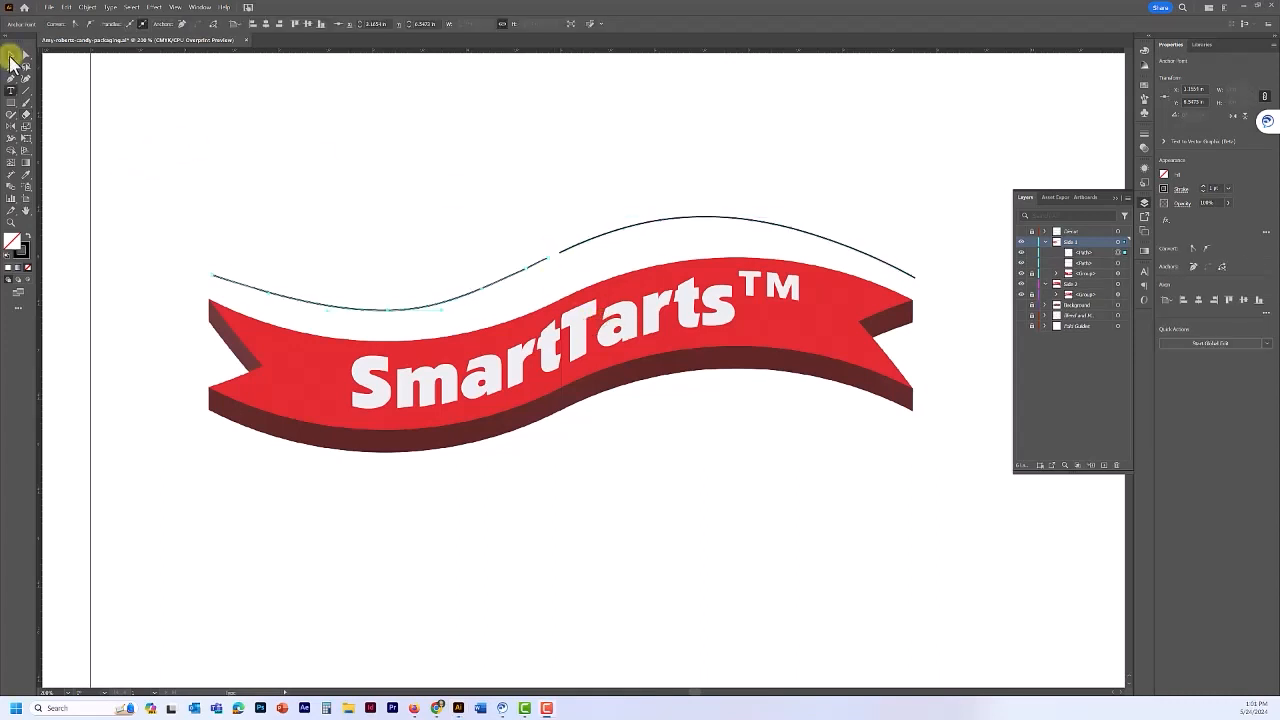
- Move the right half of the split curve into the Side 2 layer and confirm the move by toggling visibility
{"action": "left_click", "coordinate": [12, 58]}
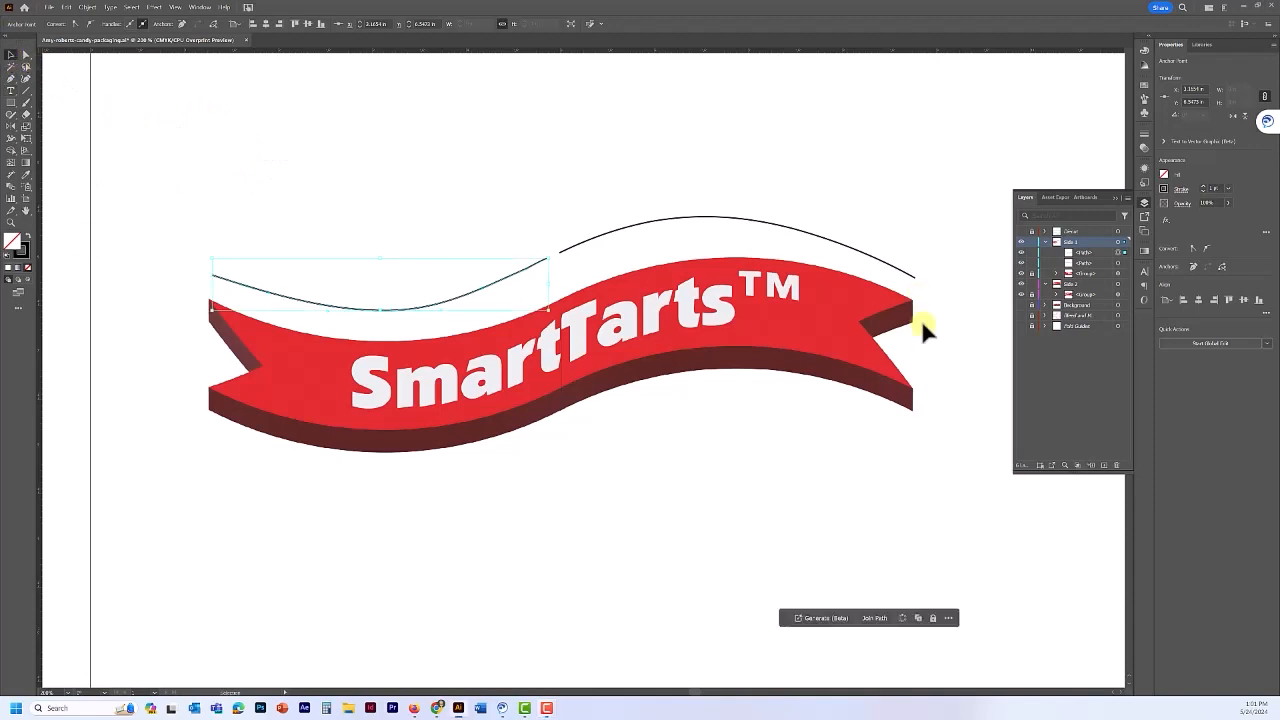
{"action": "left_click", "coordinate": [1021, 253]}
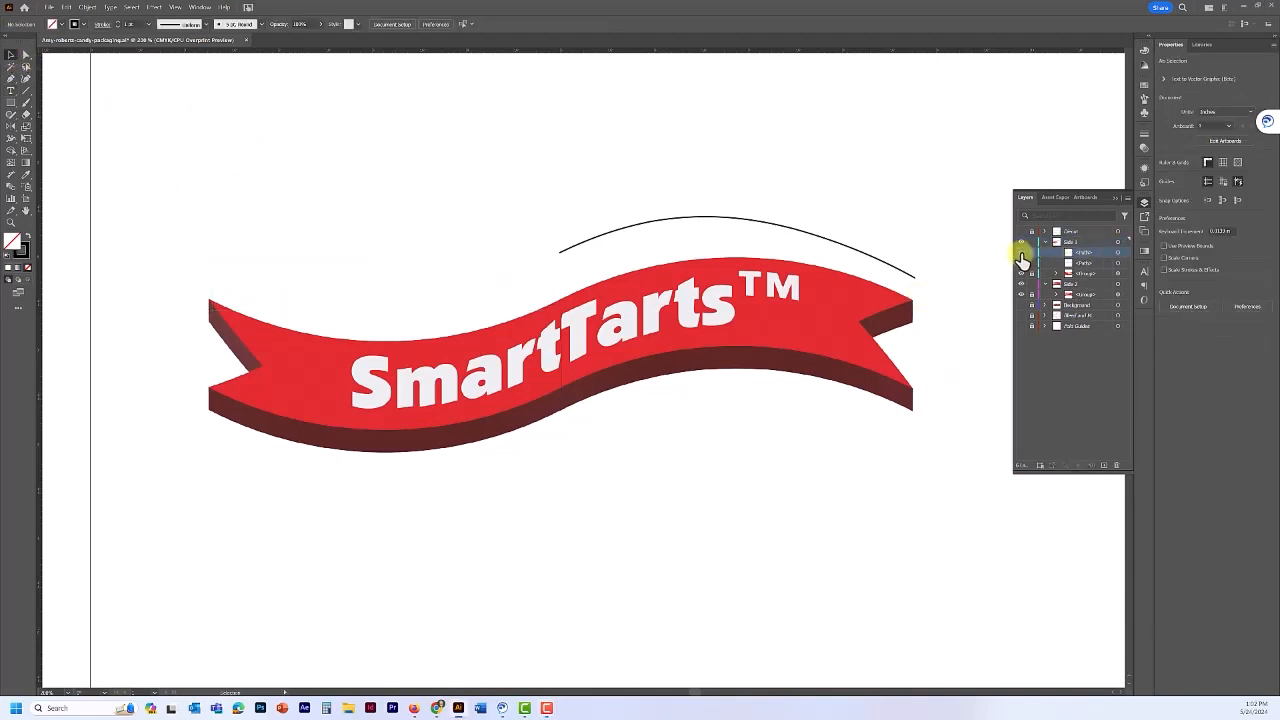
{"action": "left_click", "coordinate": [1021, 253]}
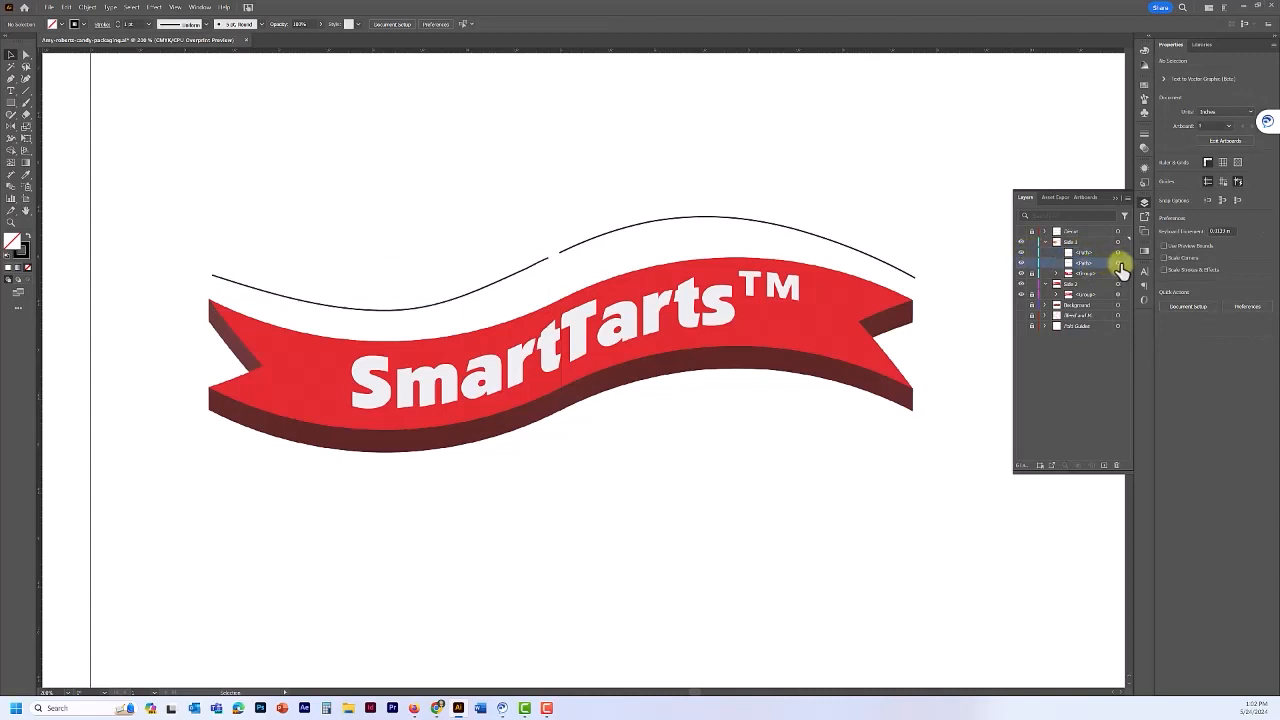
{"action": "left_click", "coordinate": [1119, 263]}
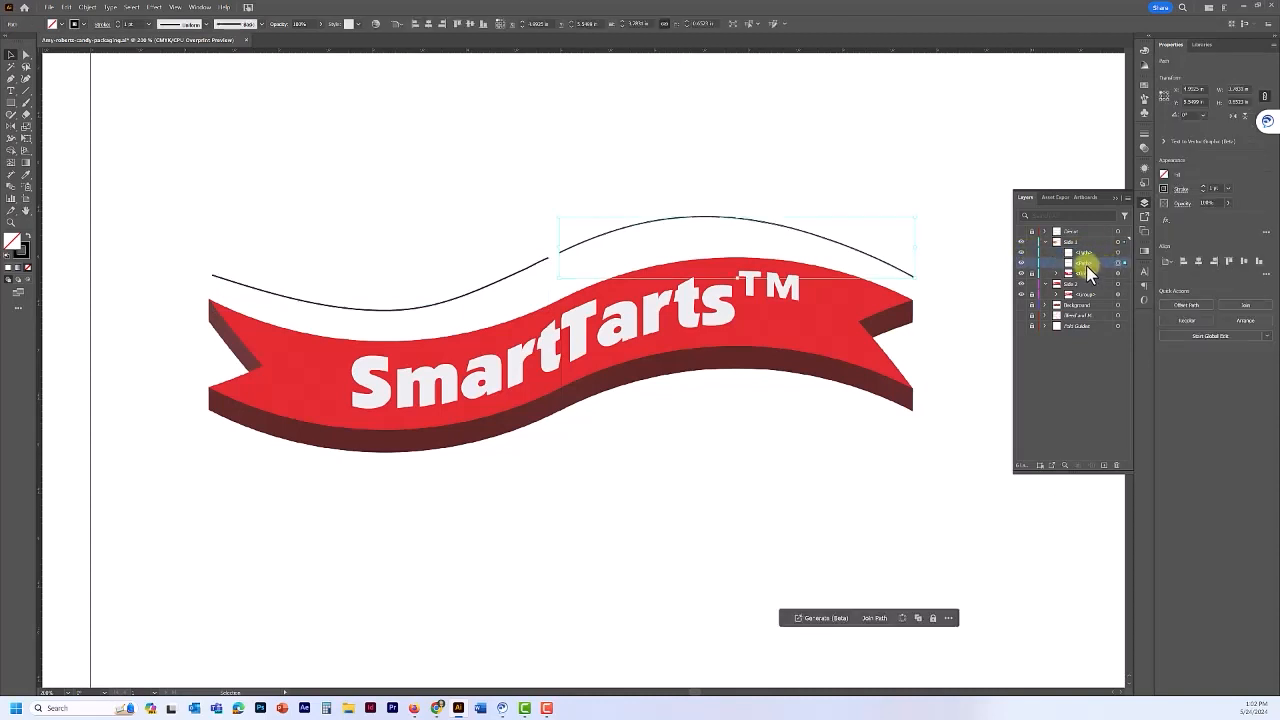
{"action": "left_click_drag", "start_coordinate": [1090, 264], "coordinate": [1087, 290]}
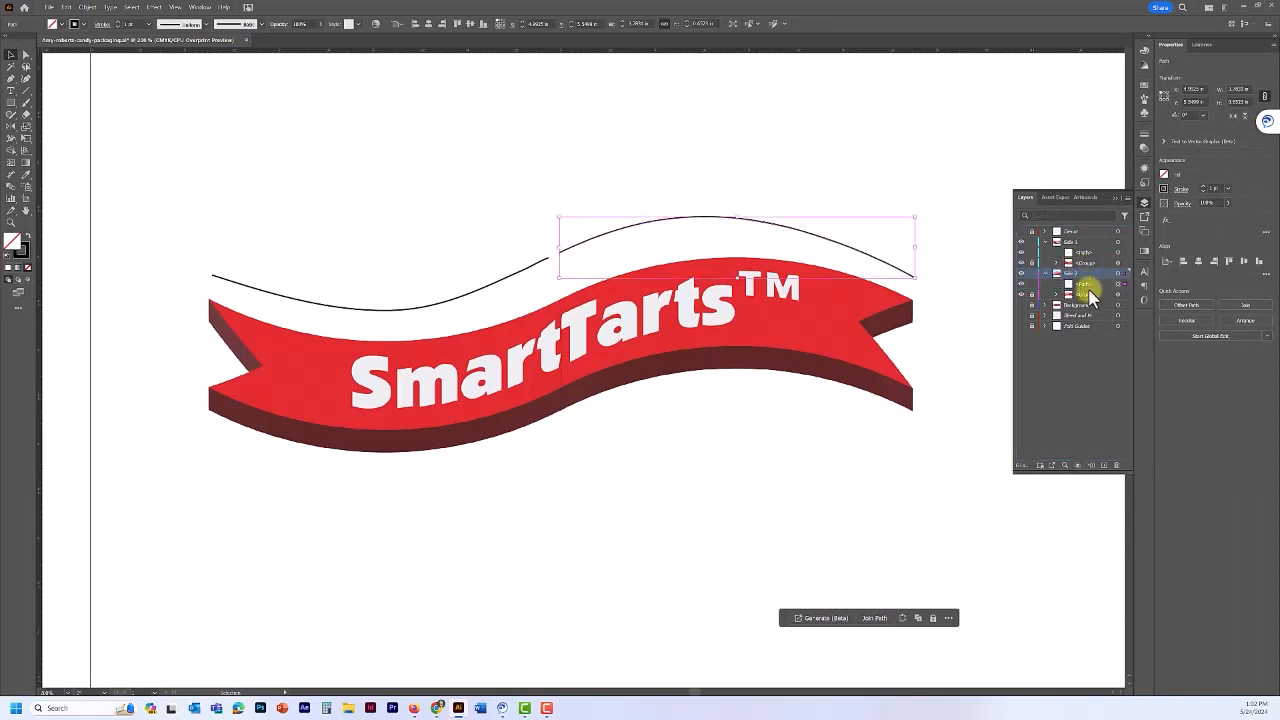
{"action": "left_click", "coordinate": [1021, 273]}
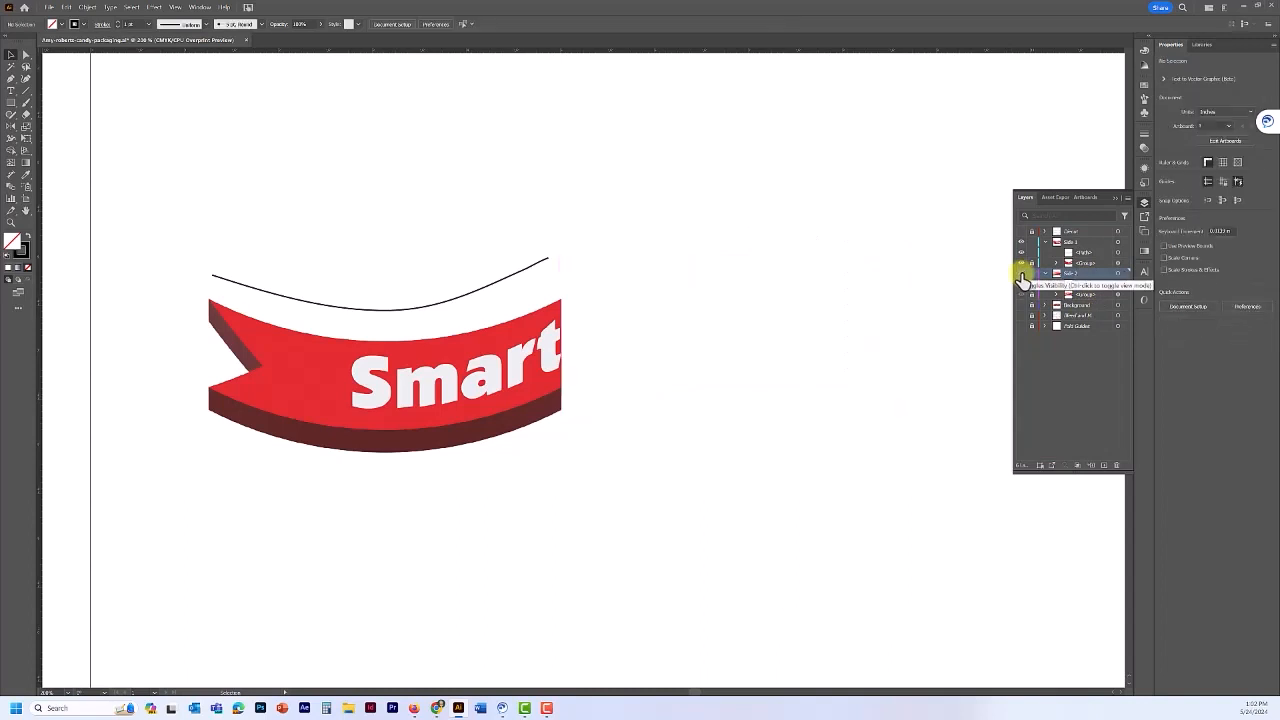
{"action": "left_click", "coordinate": [1021, 273]}
{"action": "left_click", "coordinate": [1089, 254]}
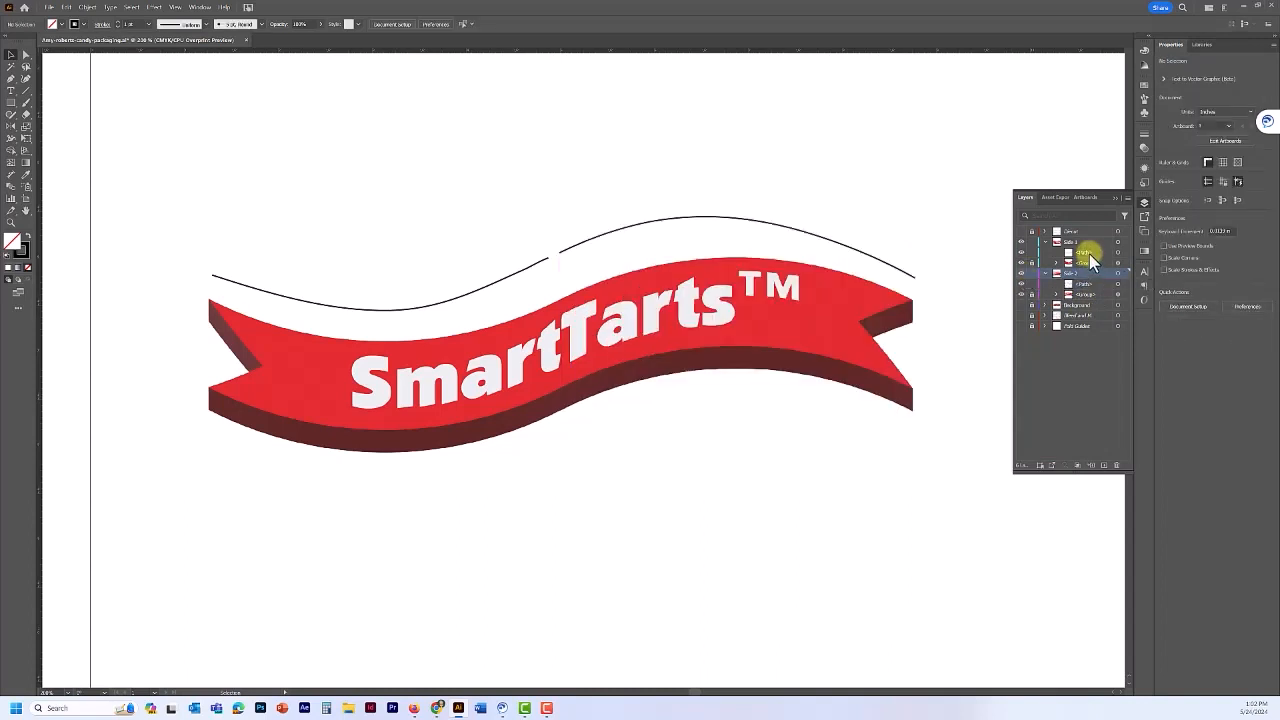
{"action": "key", "text": "d"}
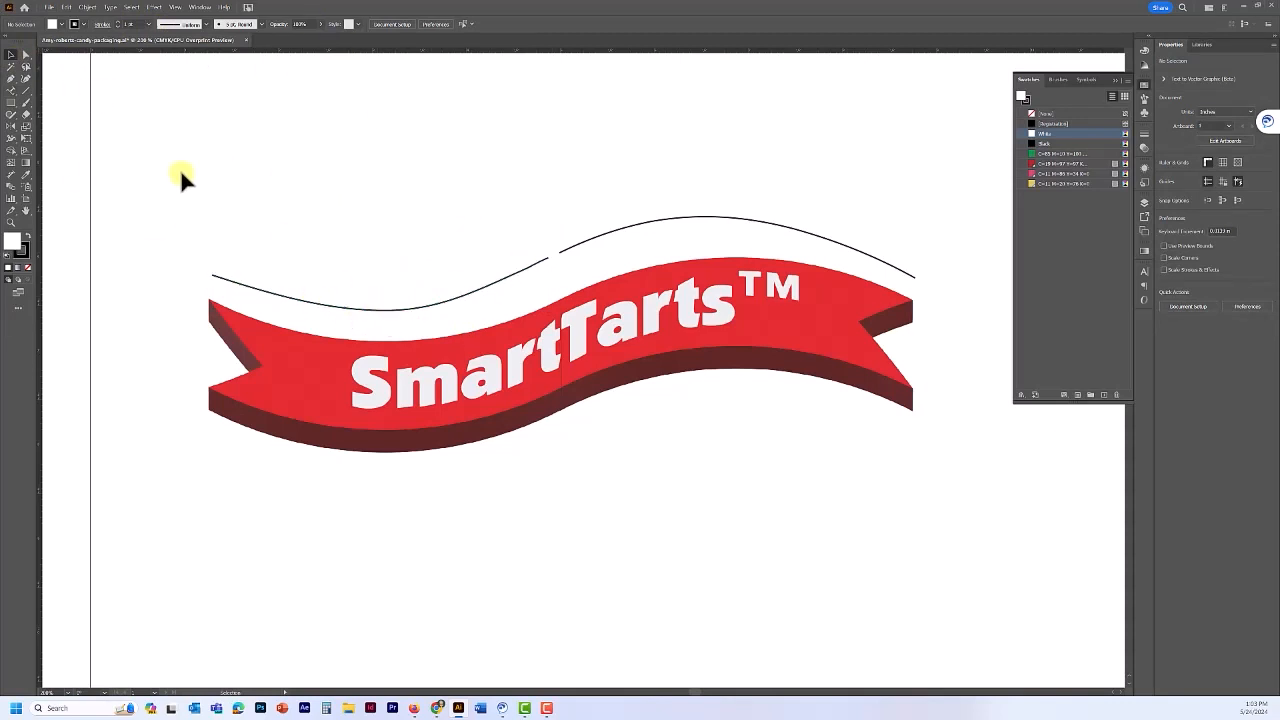
- Choose the Type on a Path tool with a red fill and no stroke
{"action": "left_click", "coordinate": [13, 90]}
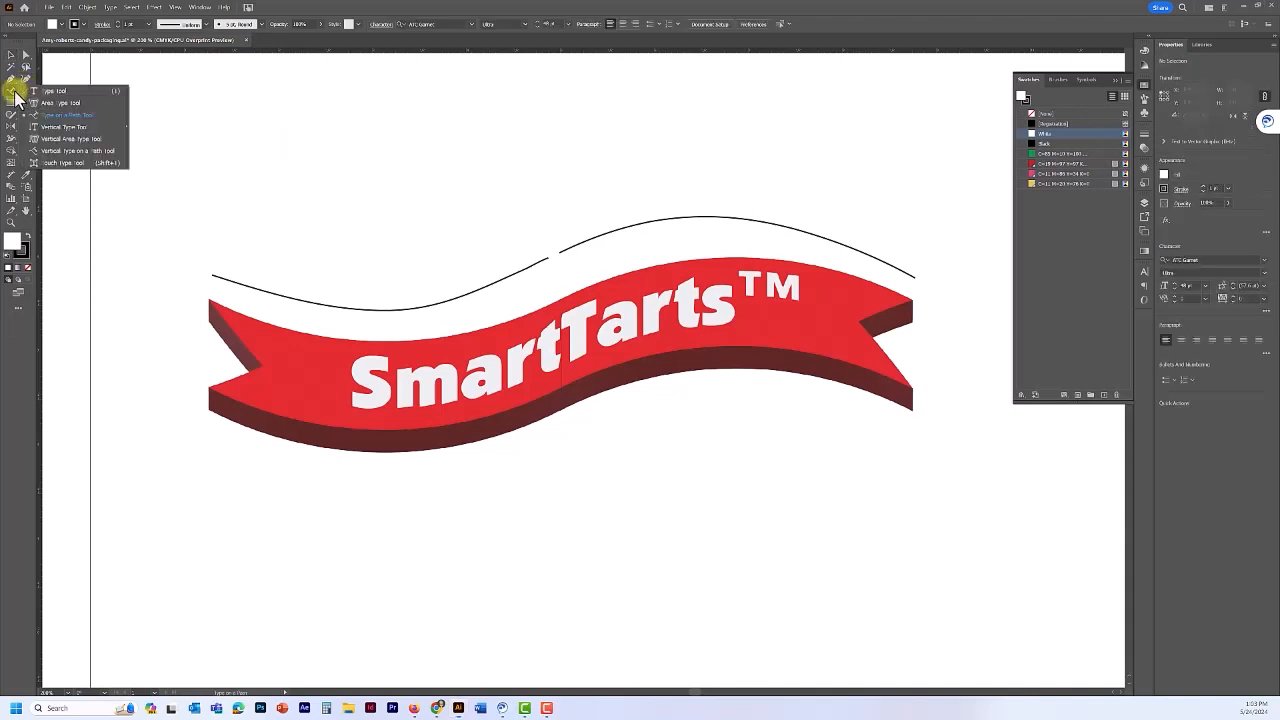
{"action": "left_click", "coordinate": [60, 125]}
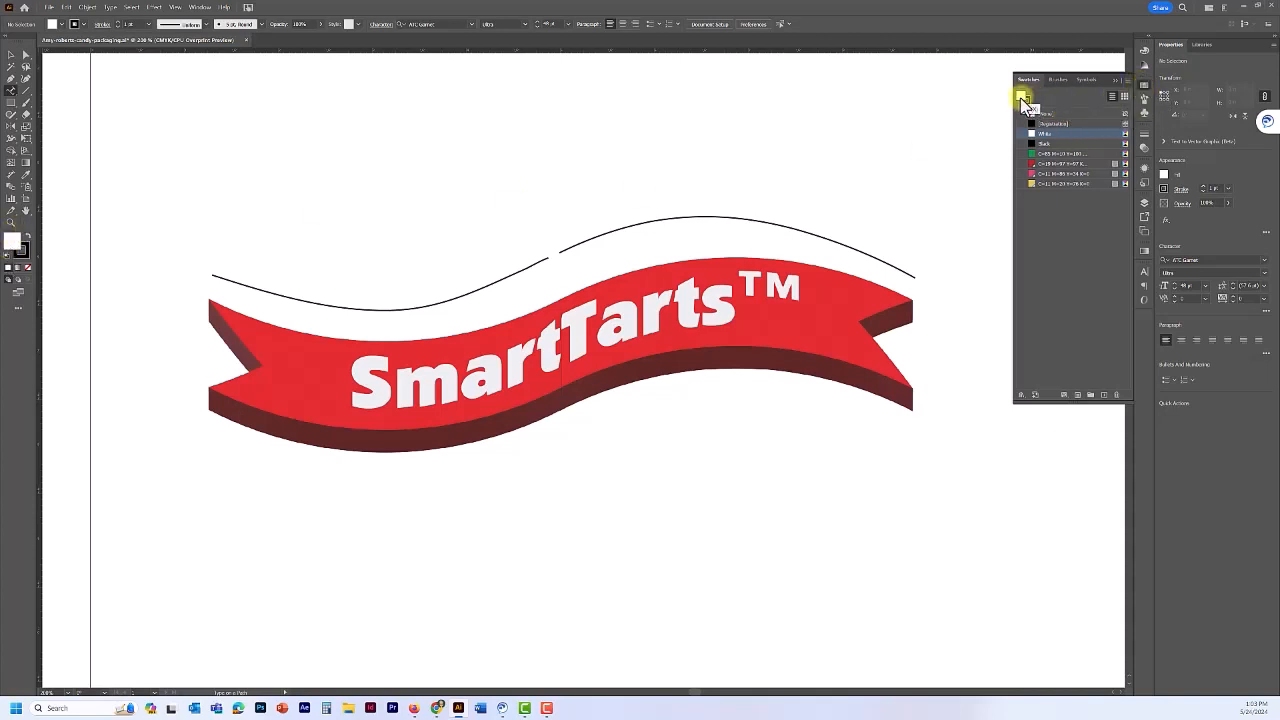
{"action": "left_click", "coordinate": [1055, 165]}
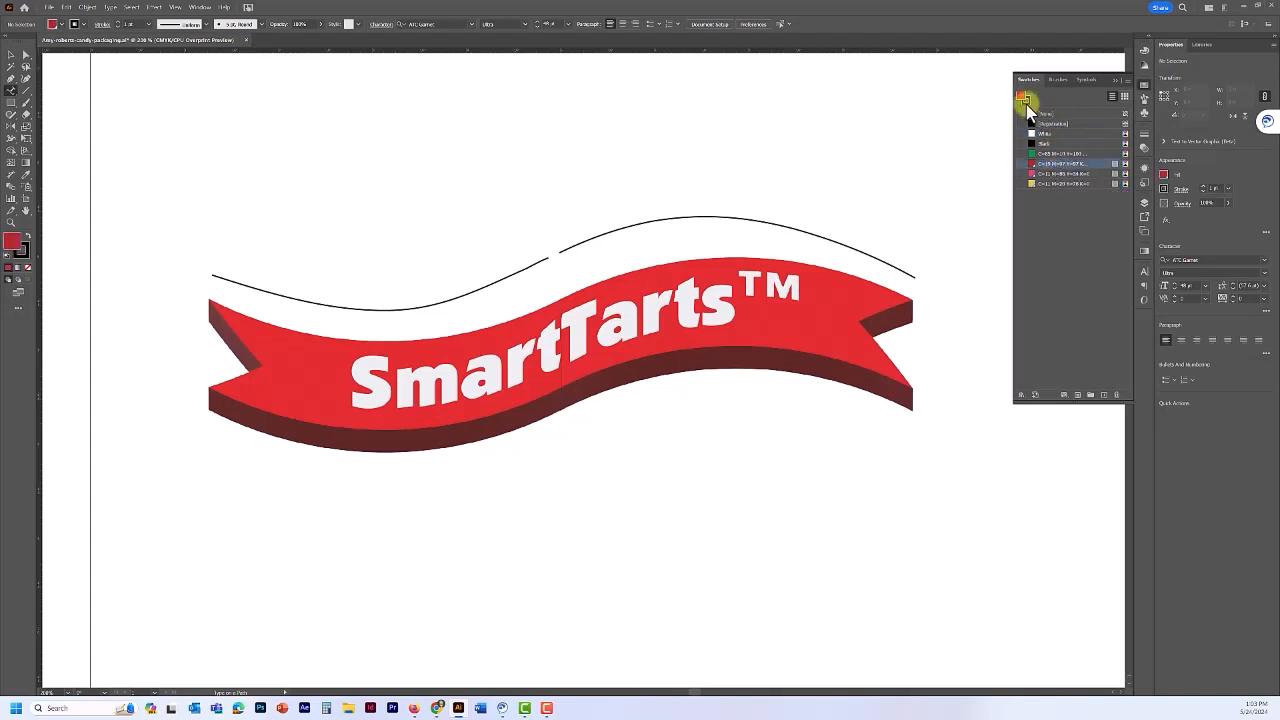
{"action": "left_click", "coordinate": [1026, 102]}
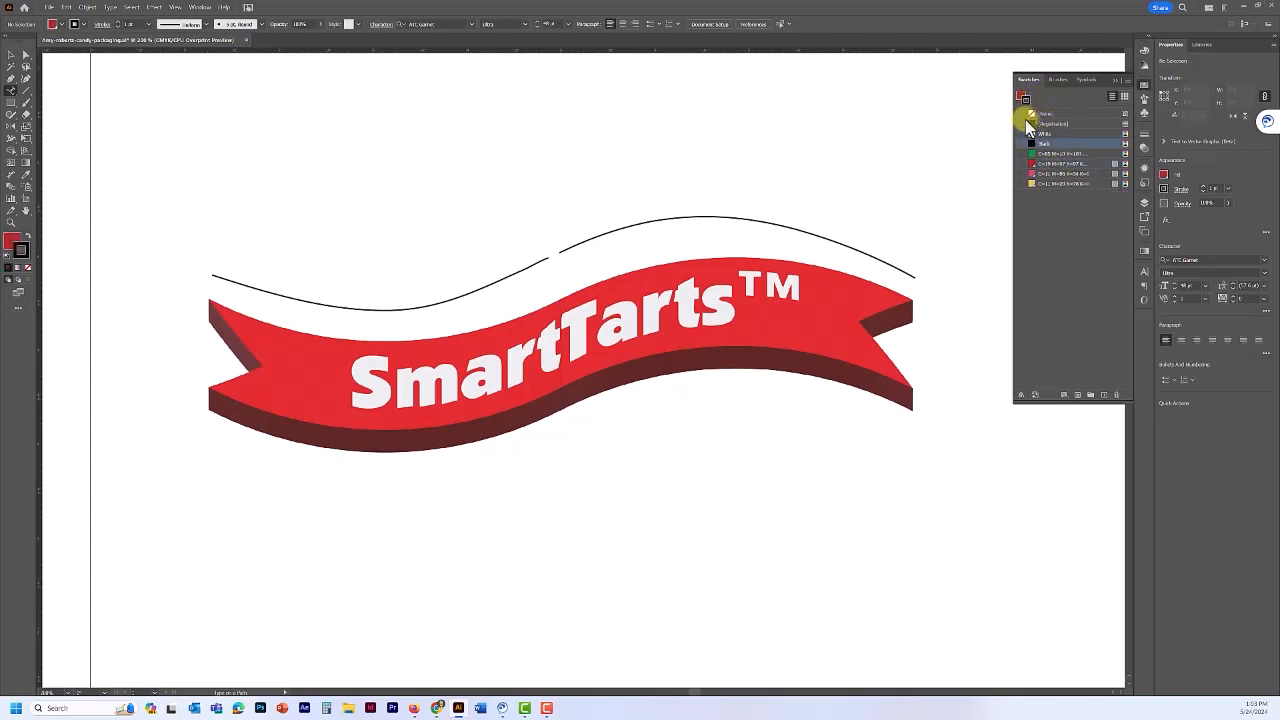
{"action": "left_click", "coordinate": [1031, 114]}
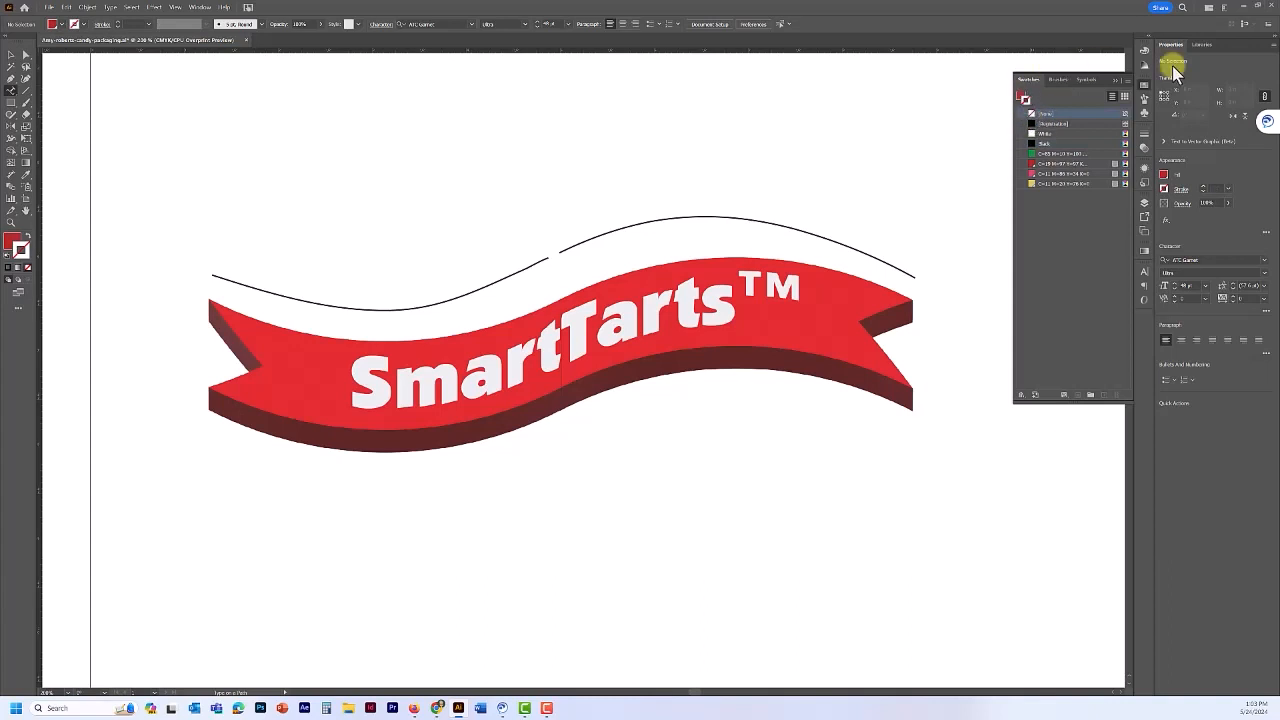
{"action": "left_click", "coordinate": [1144, 273]}
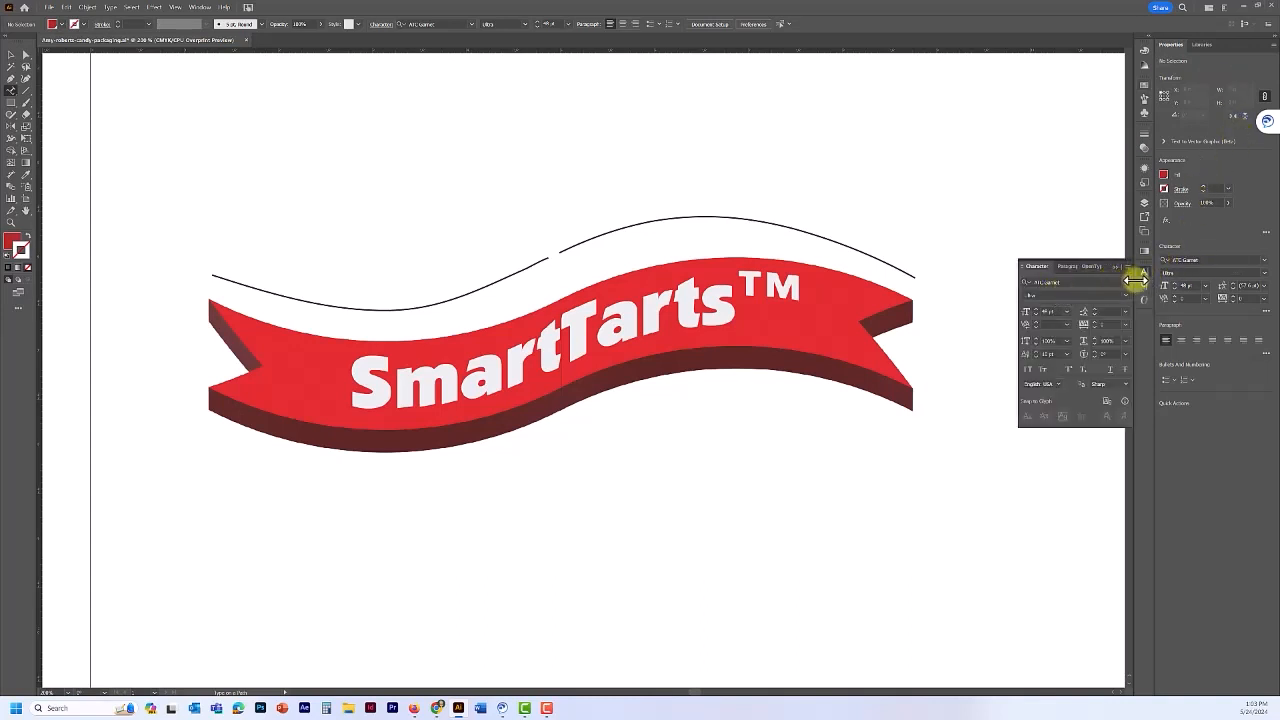
- Set the type to ATC Coral, 24 pt, 0 pt baseline shift, with right-aligned paragraphs
{"action": "left_click", "coordinate": [1128, 285]}
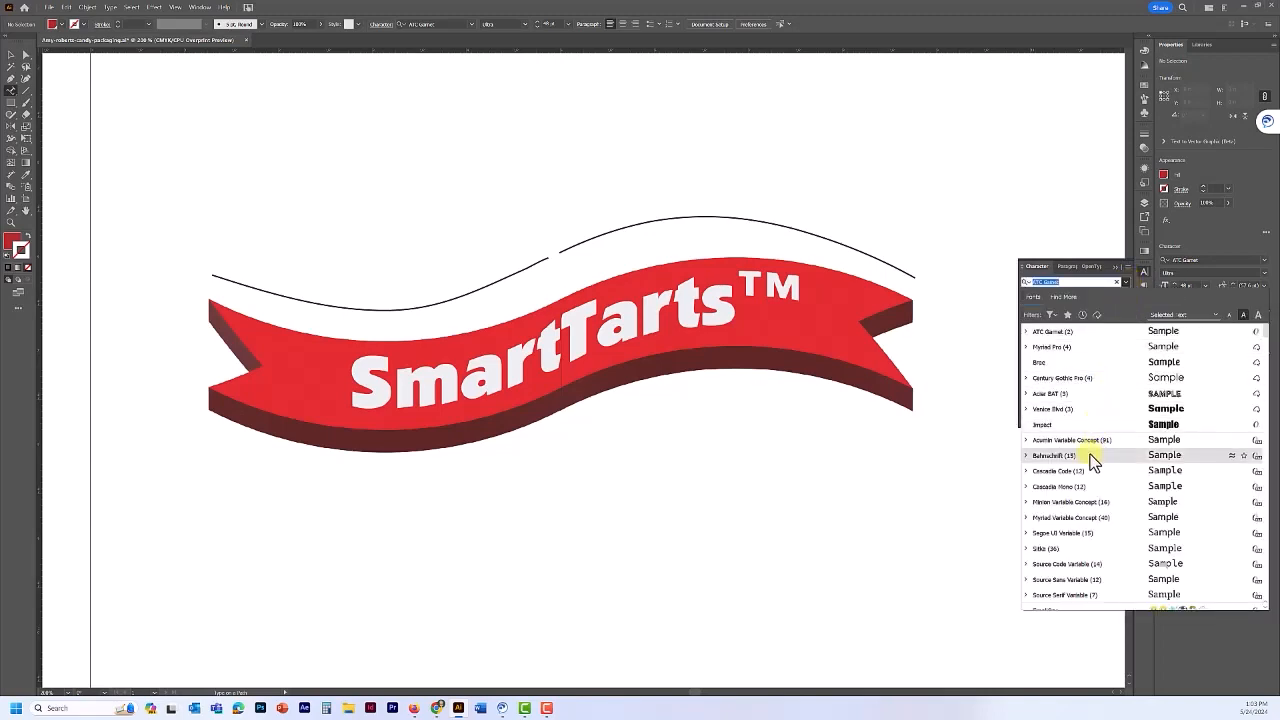
{"action": "scroll", "coordinate": [1089, 440], "scroll_direction": "down", "scroll_amount": 5}
{"action": "scroll", "coordinate": [1089, 476], "scroll_direction": "down", "scroll_amount": 4}
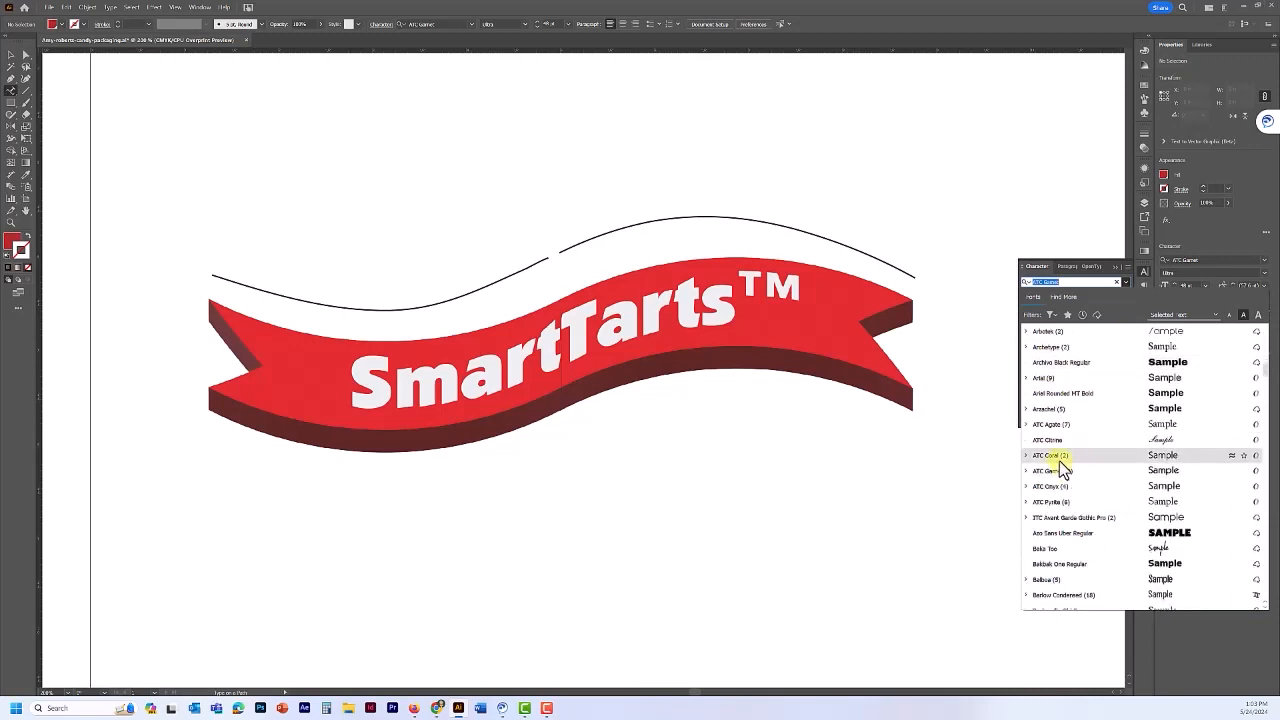
{"action": "left_click", "coordinate": [1056, 457]}
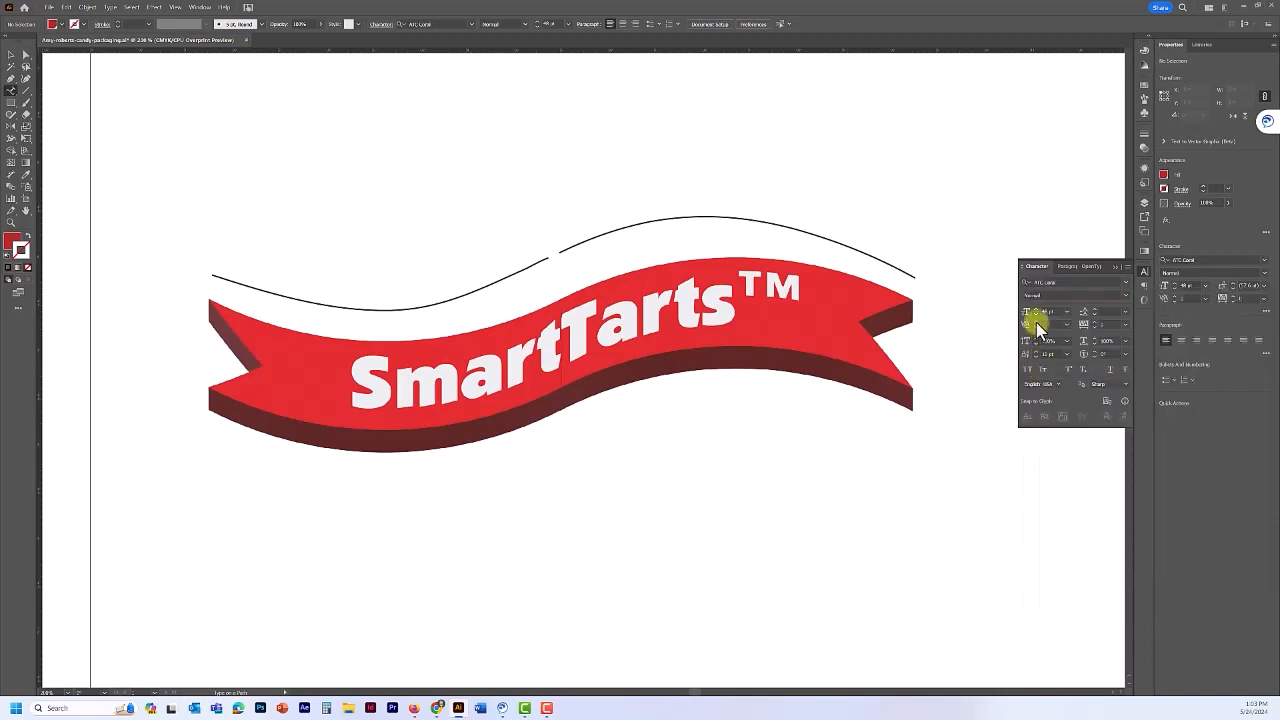
{"action": "left_click", "coordinate": [1066, 313]}
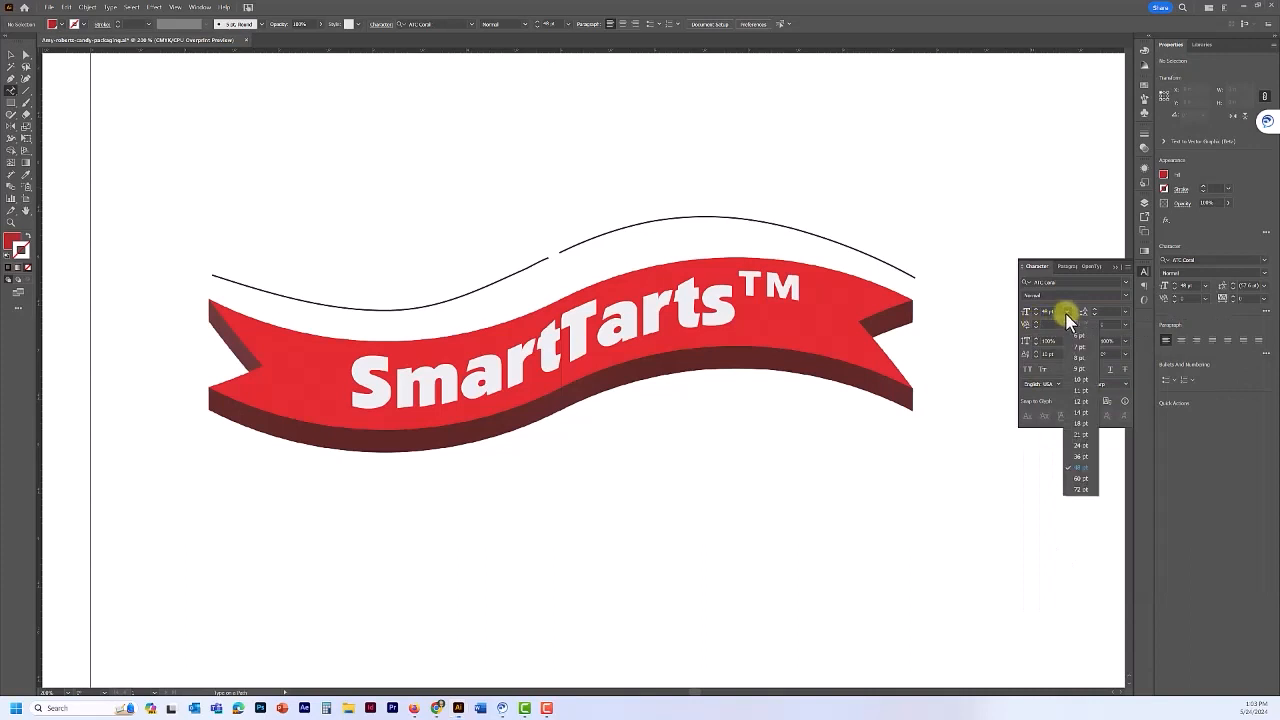
{"action": "left_click", "coordinate": [1079, 435]}
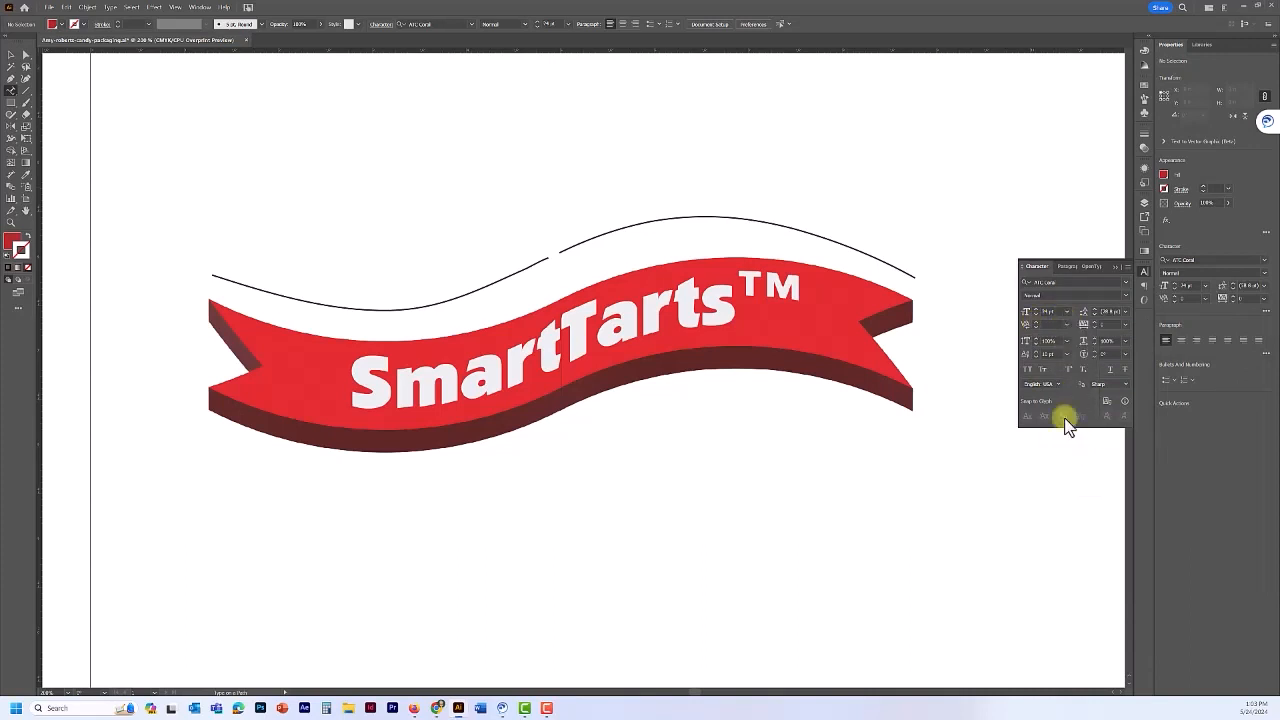
{"action": "left_click", "coordinate": [1066, 356]}
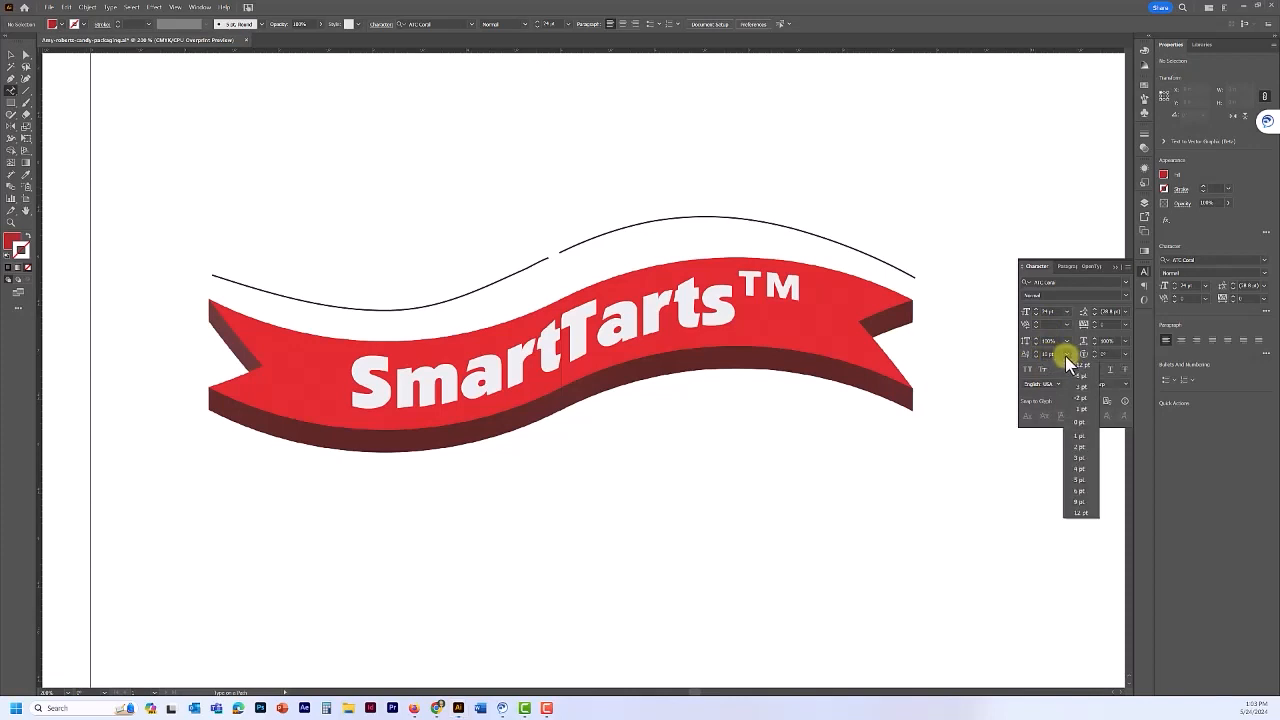
{"action": "left_click", "coordinate": [1083, 424]}
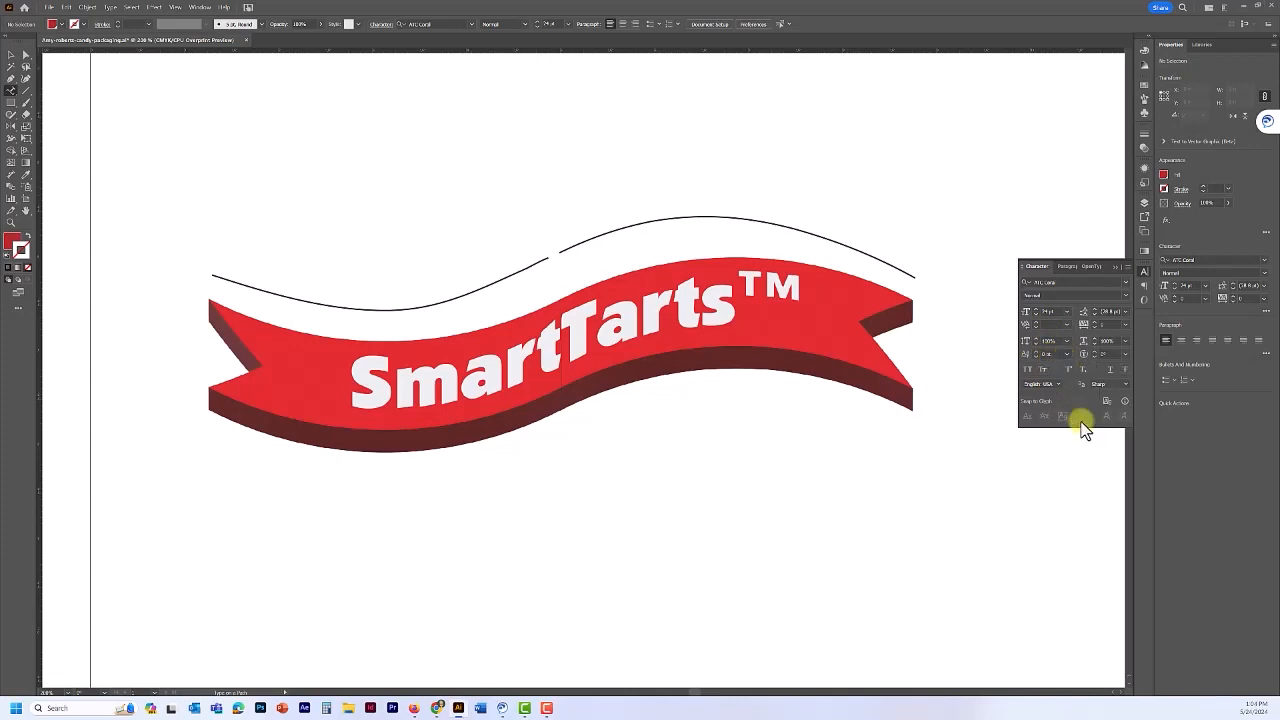
{"action": "left_click", "coordinate": [1066, 267]}
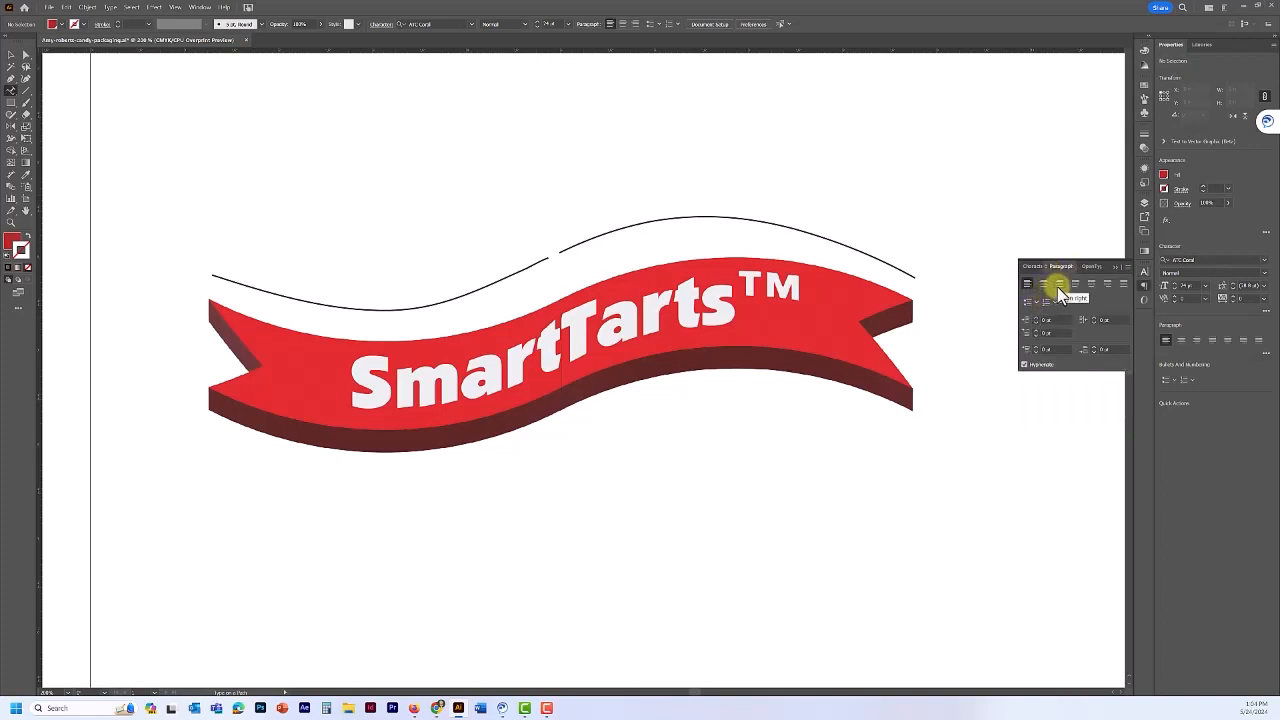
{"action": "left_click", "coordinate": [1057, 286]}
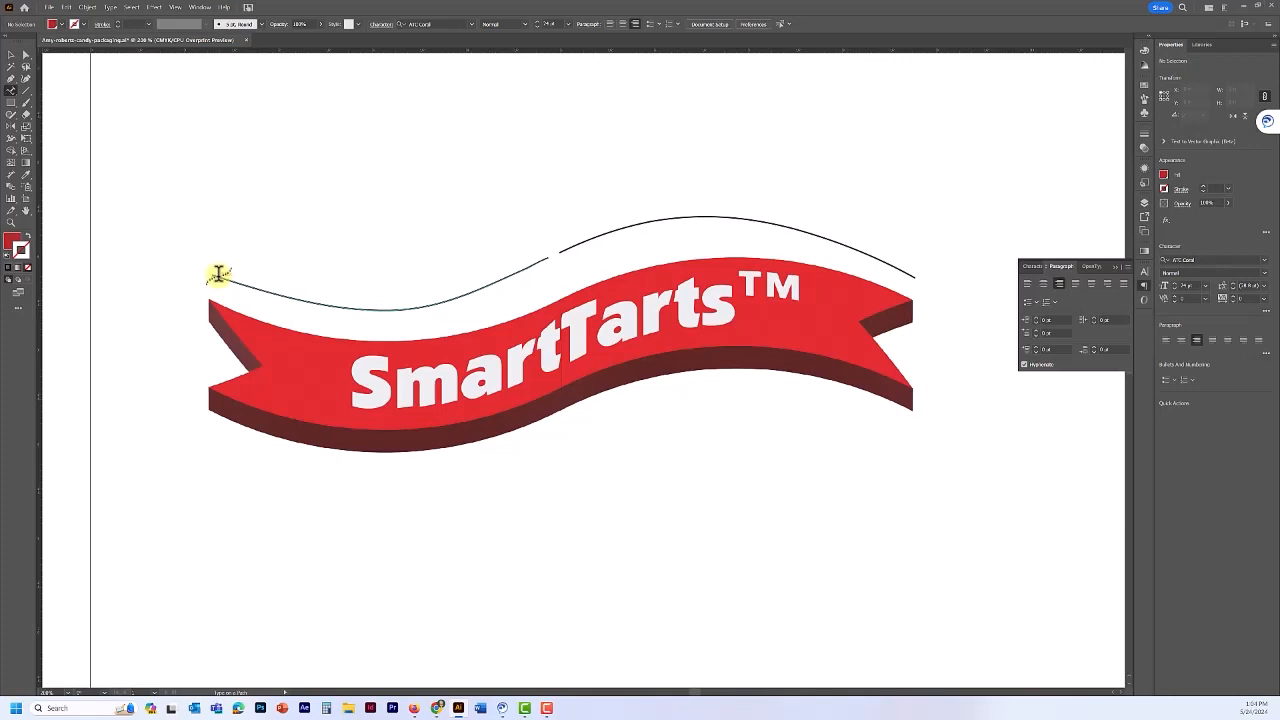
- Type 'A sweet, fruity trip' along the left curve above the banner, then deselect it
{"action": "left_click", "coordinate": [218, 274]}
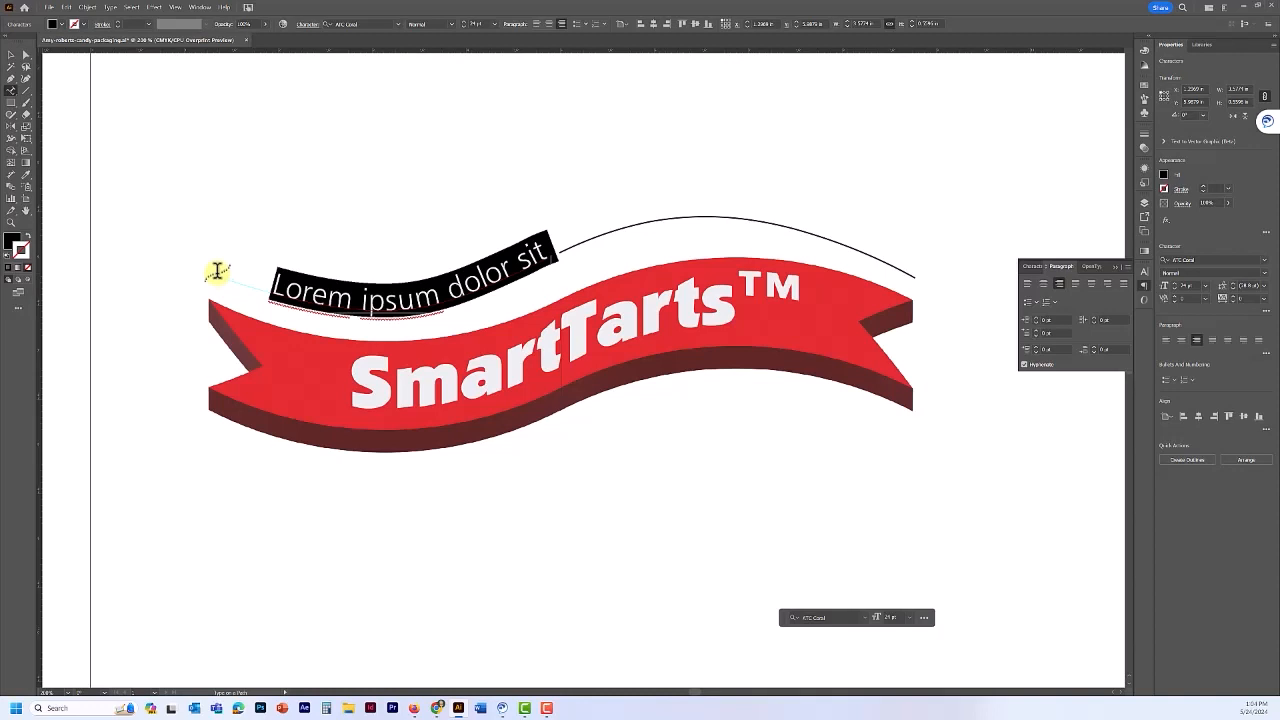
{"action": "type", "text": "A"}
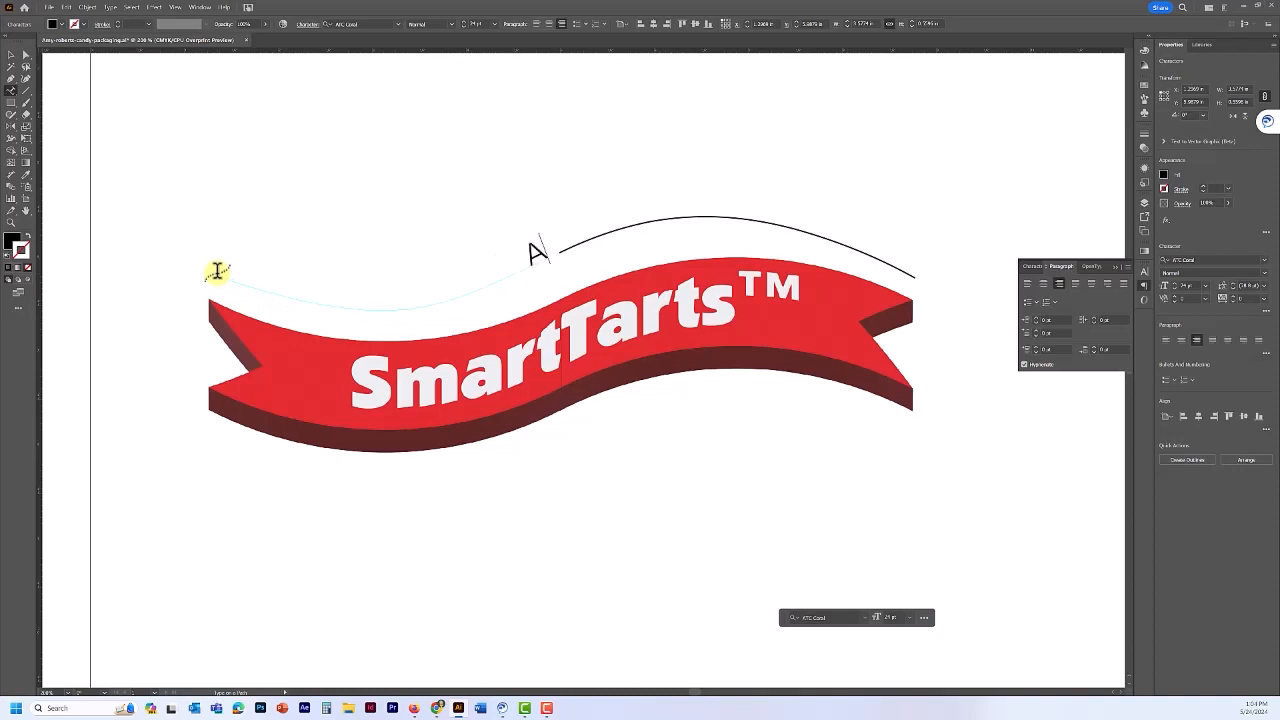
{"action": "type", "text": " S"}
{"action": "key", "text": "BackSpace"}
{"action": "type", "text": "swe"}
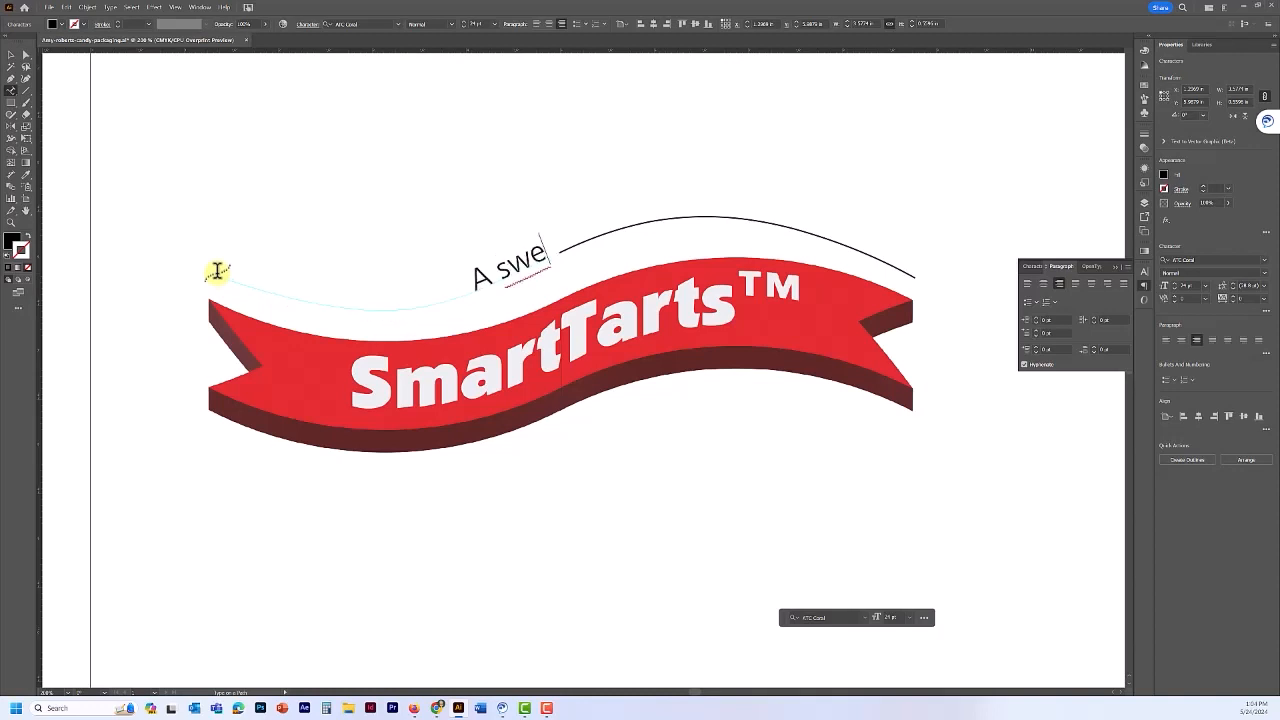
{"action": "type", "text": "et"}
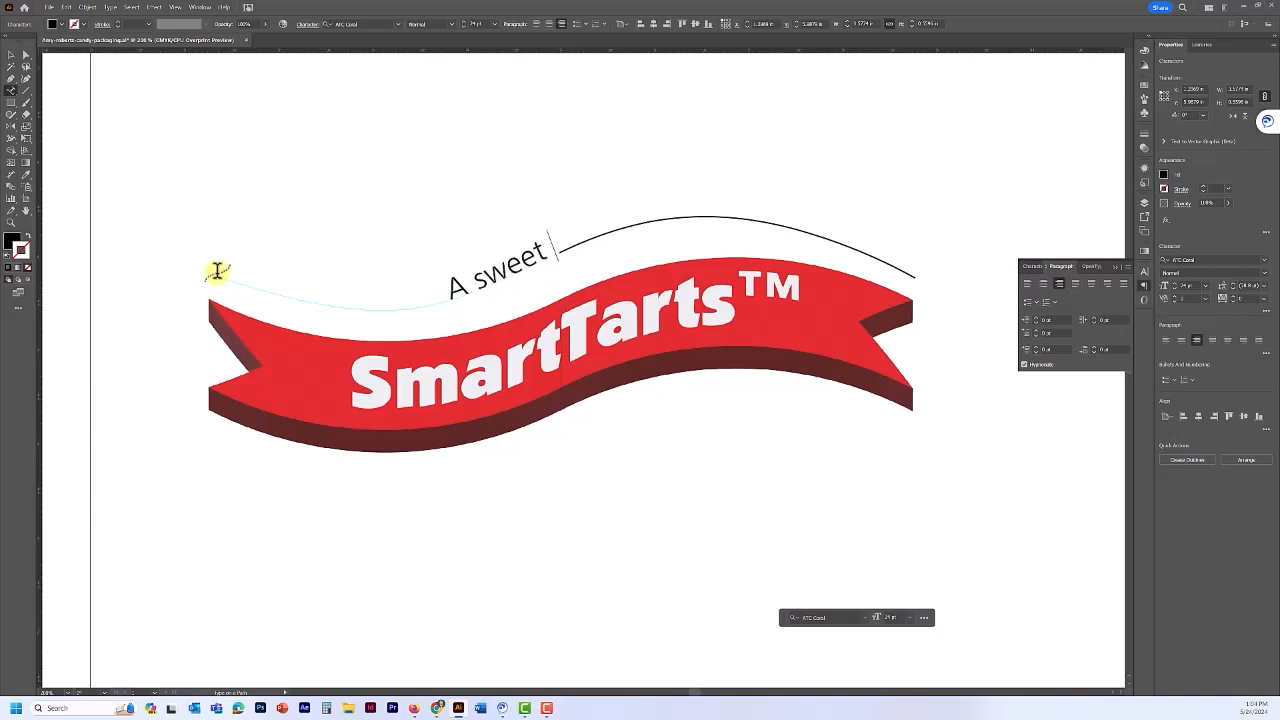
{"action": "key", "text": "BackSpace"}
{"action": "type", "text": ", fruity "}
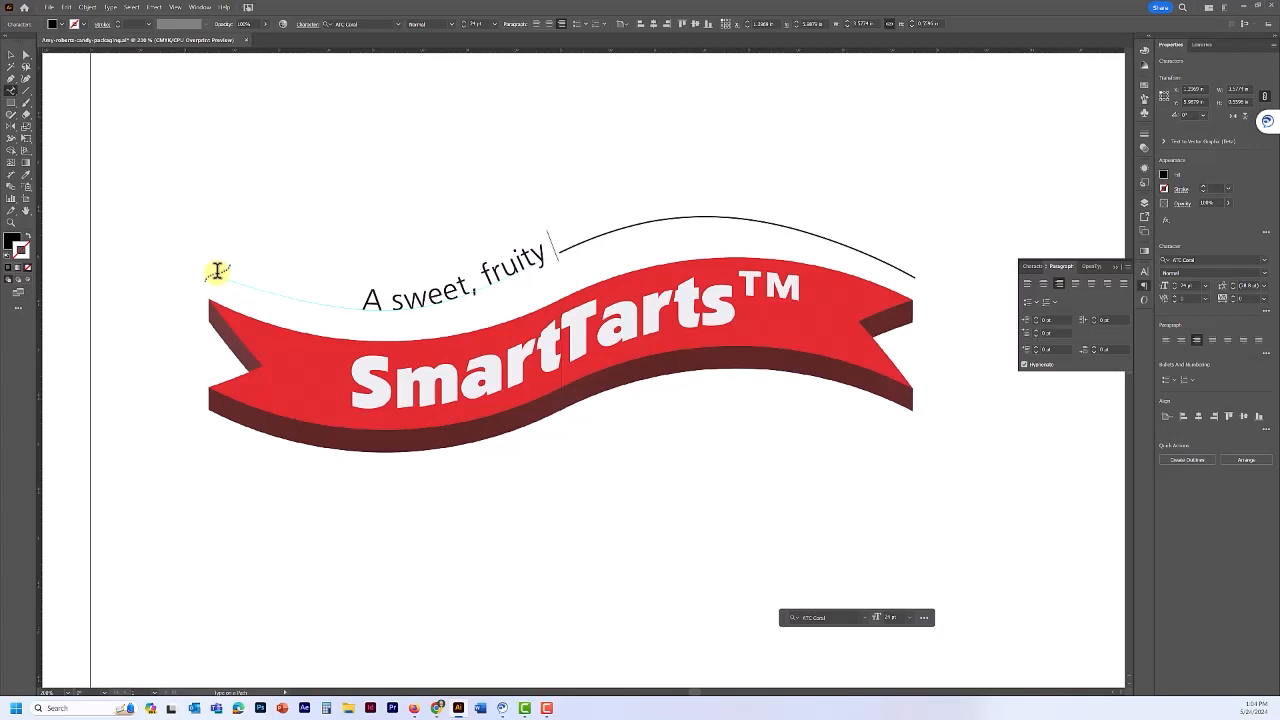
{"action": "type", "text": "trip"}
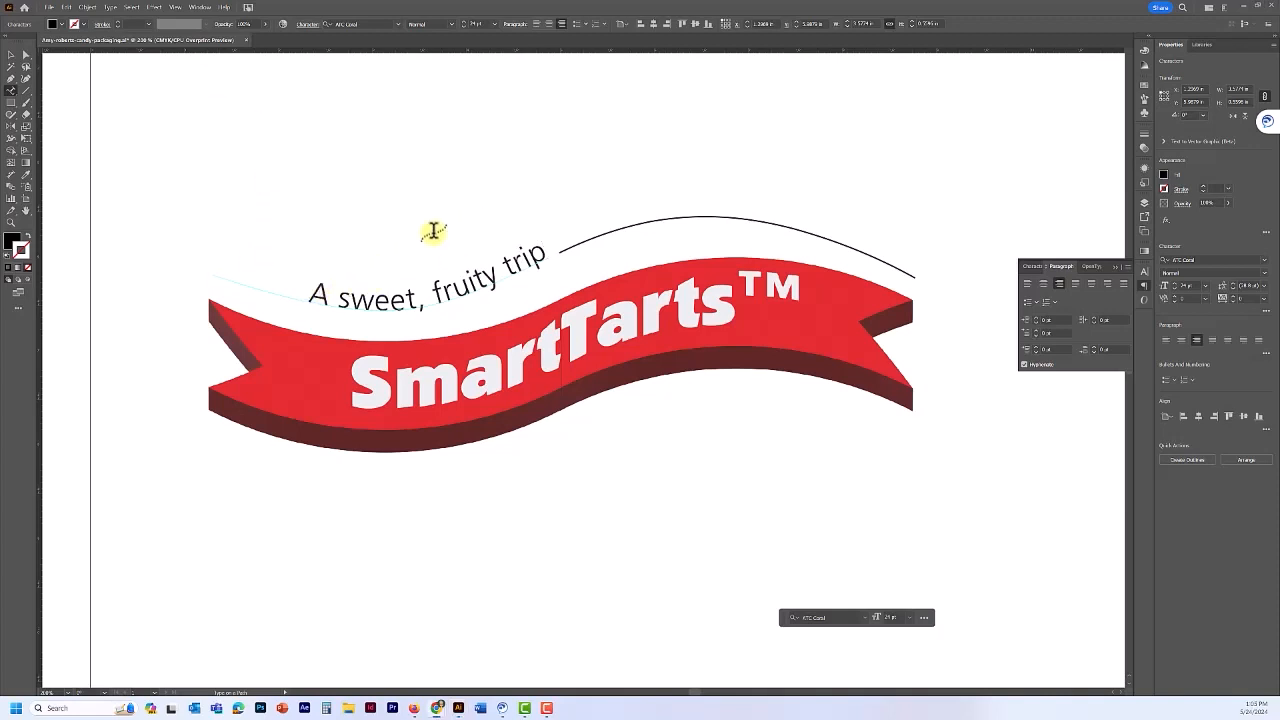
{"action": "key", "text": "Escape"}
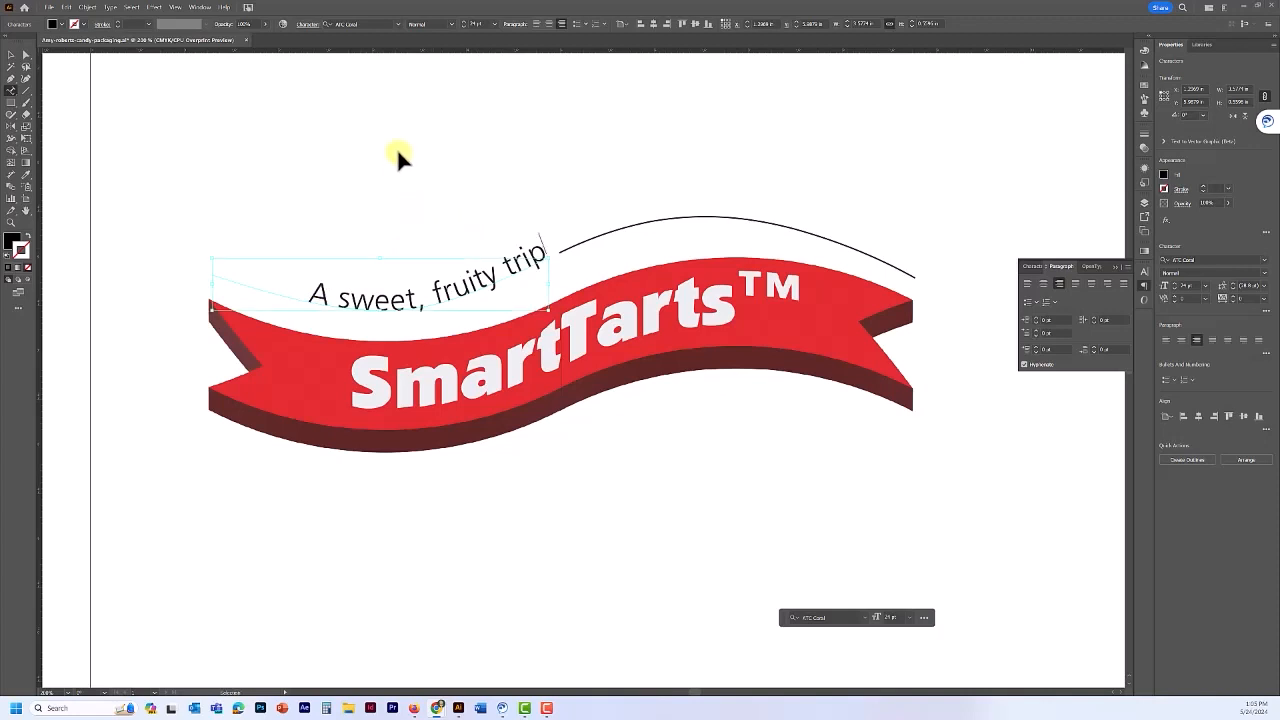
{"action": "left_click", "coordinate": [398, 157]}
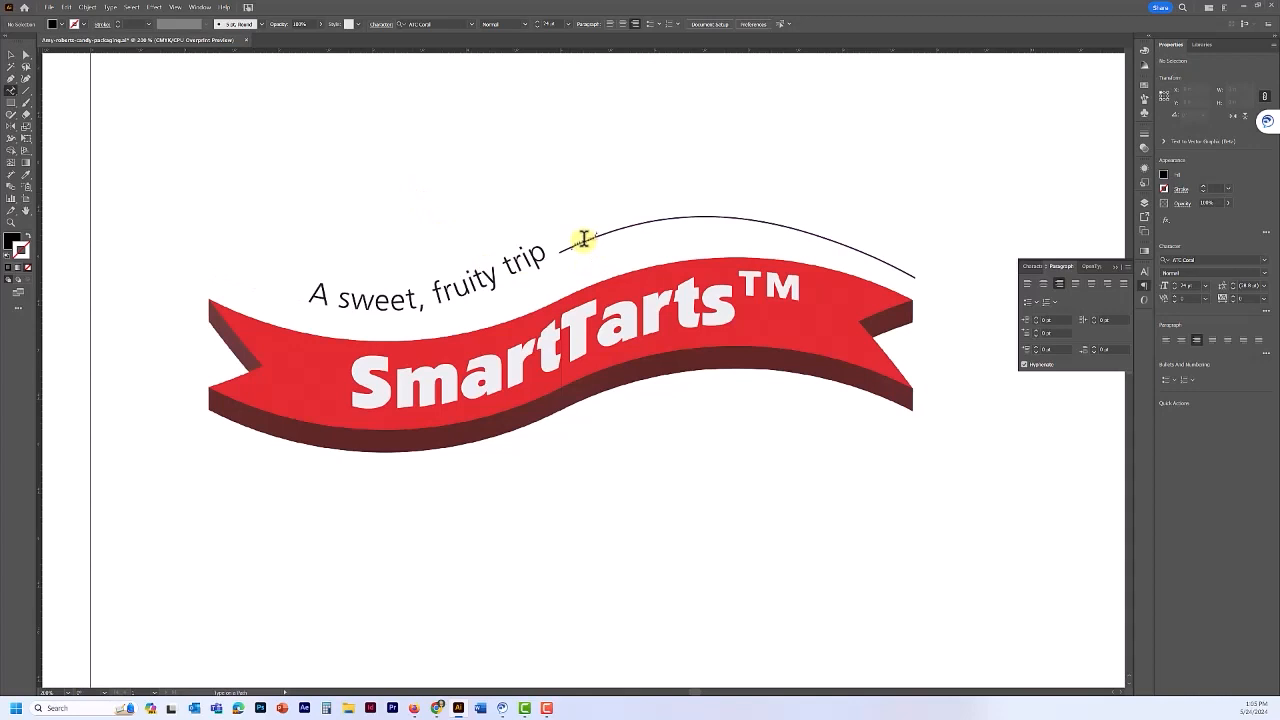
- Type 'with a sour zip!' along the right curve and select the whole phrase
{"action": "left_click", "coordinate": [582, 240]}
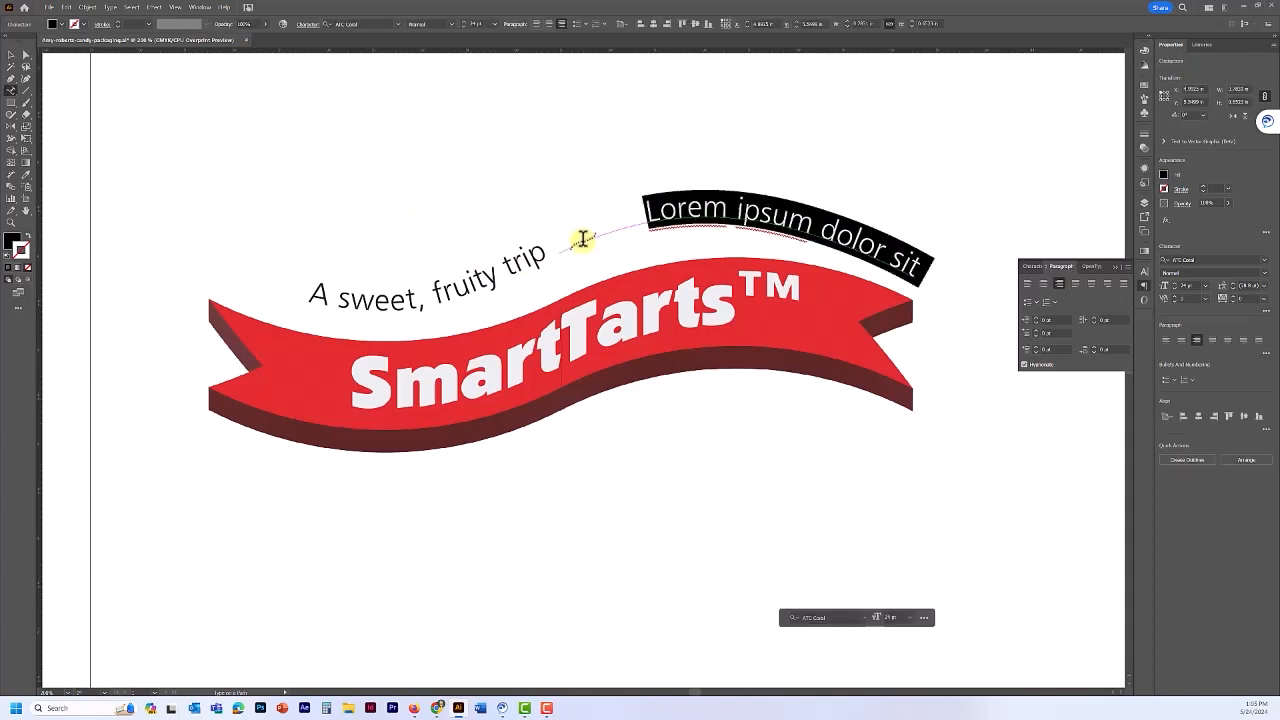
{"action": "type", "text": "with a"}
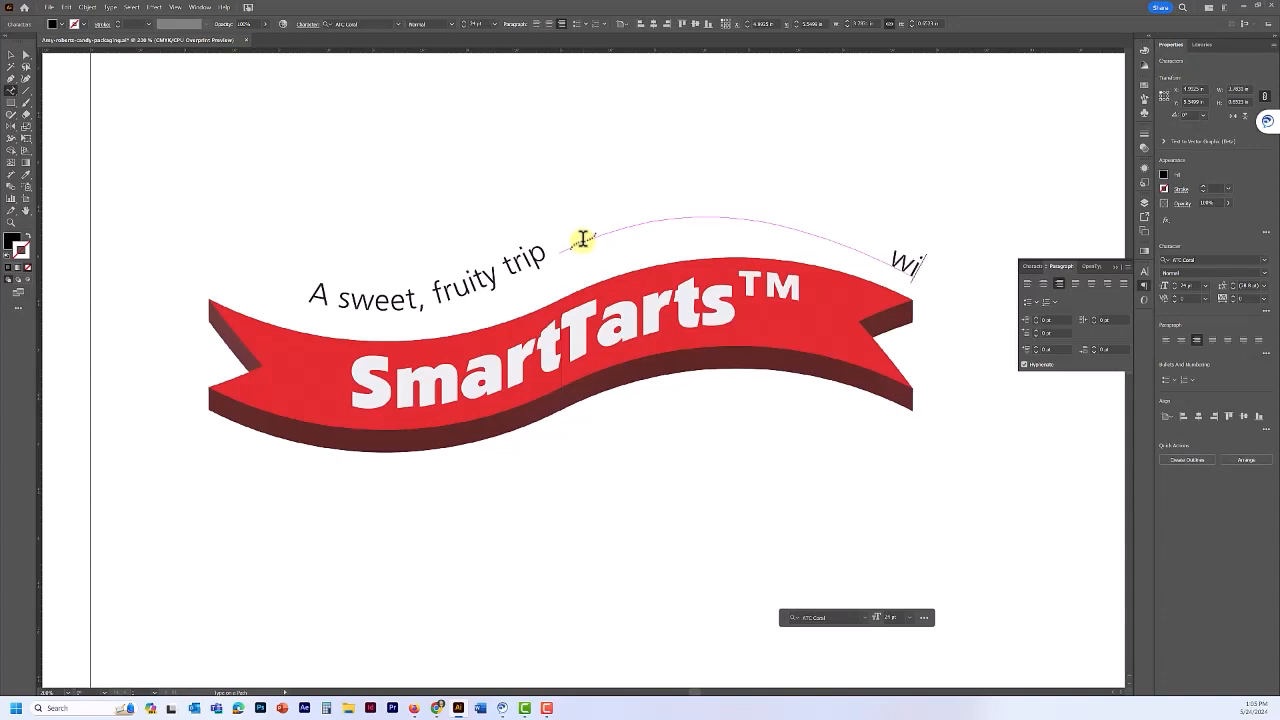
{"action": "type", "text": " sour"}
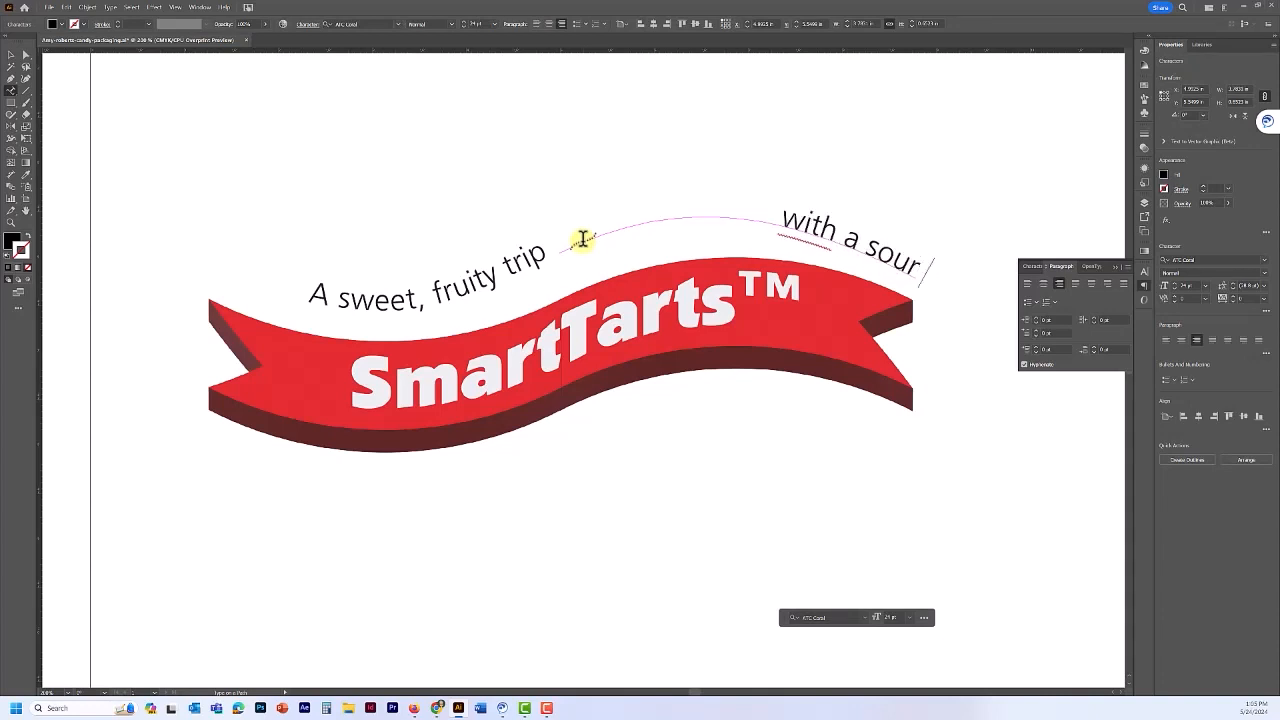
{"action": "type", "text": " zip!"}
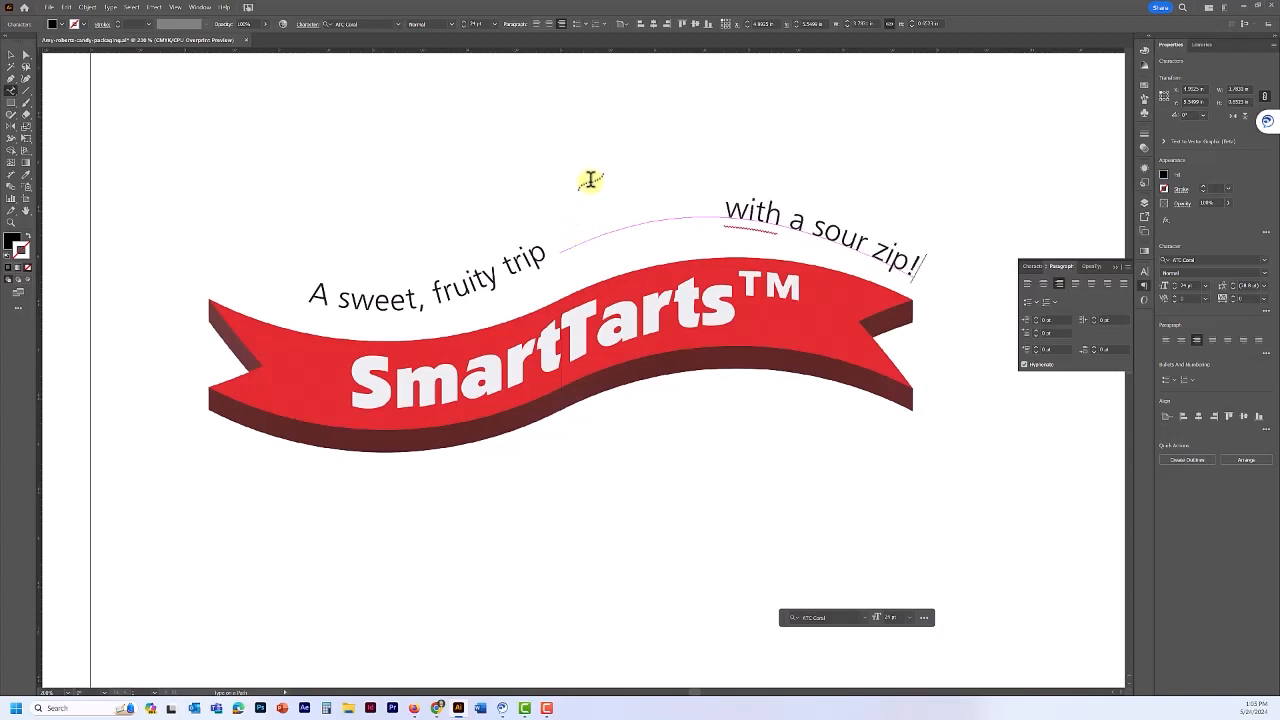
{"action": "left_click_drag", "start_coordinate": [735, 210], "coordinate": [931, 253]}
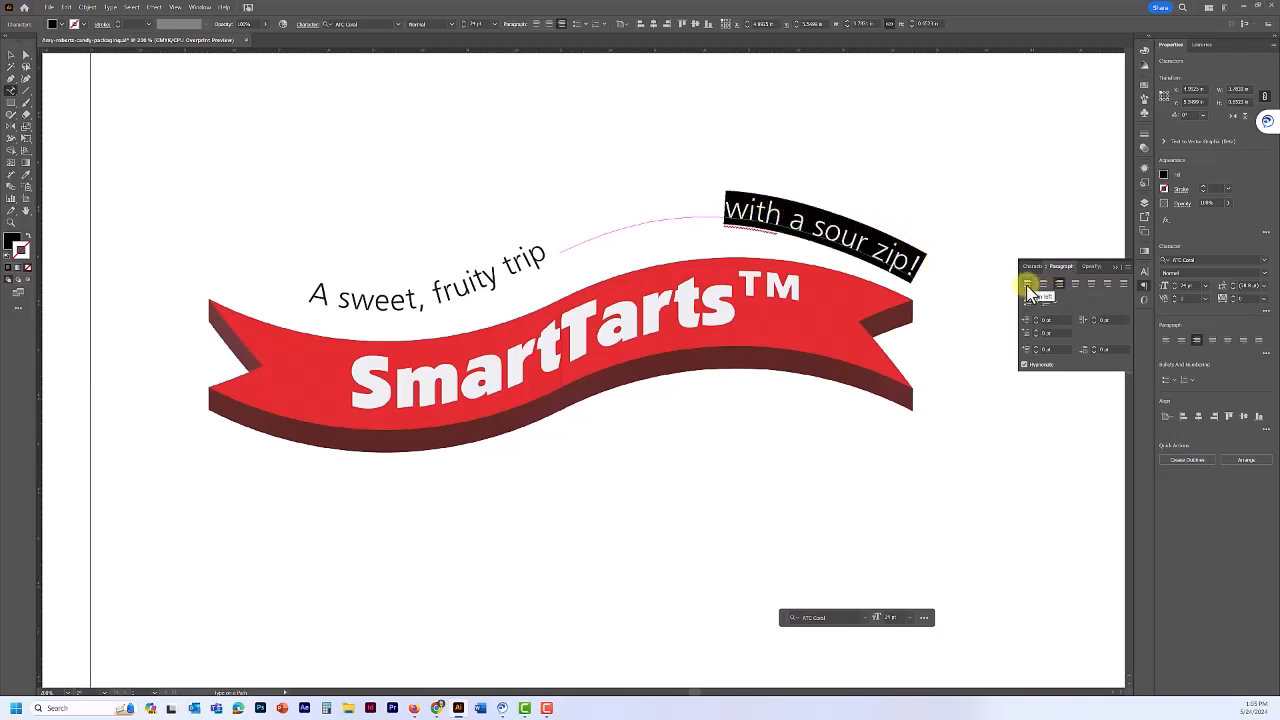
- Left-align 'with a sour zip!', slide it left to follow the first phrase, and save
{"action": "left_click", "coordinate": [1028, 285]}
{"action": "left_click", "coordinate": [755, 204]}
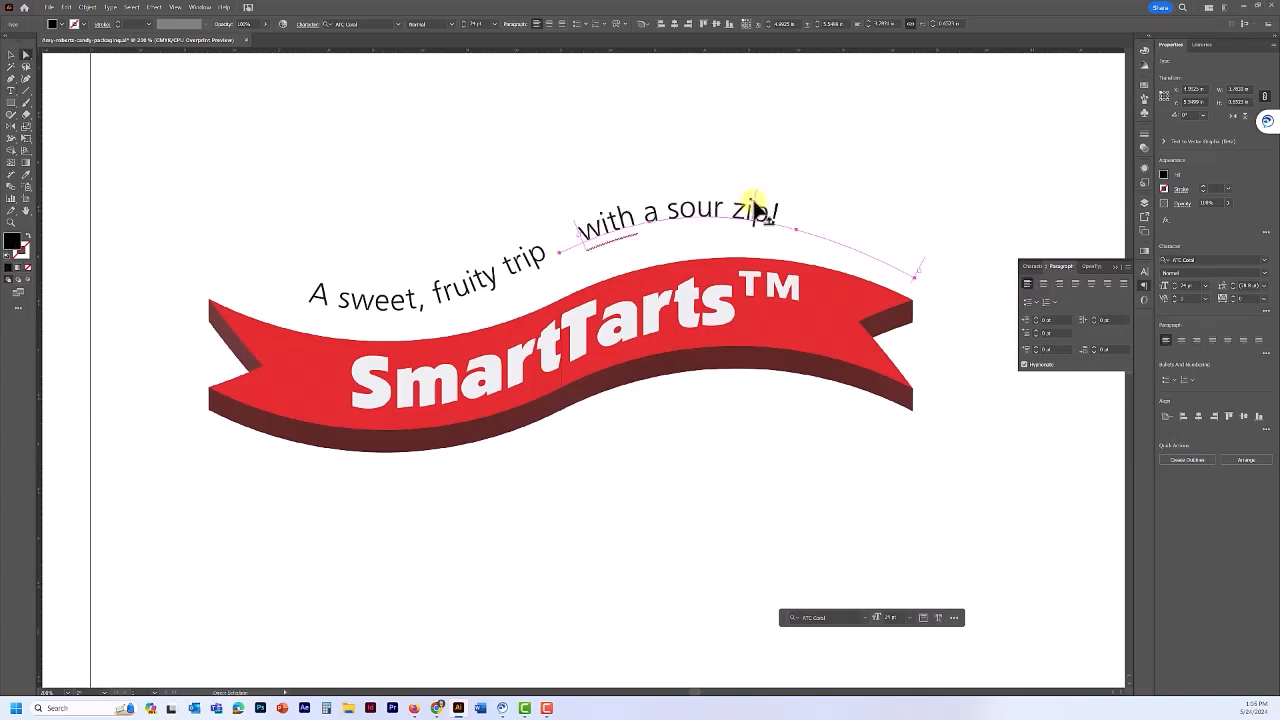
{"action": "left_click_drag", "start_coordinate": [756, 205], "coordinate": [714, 212]}
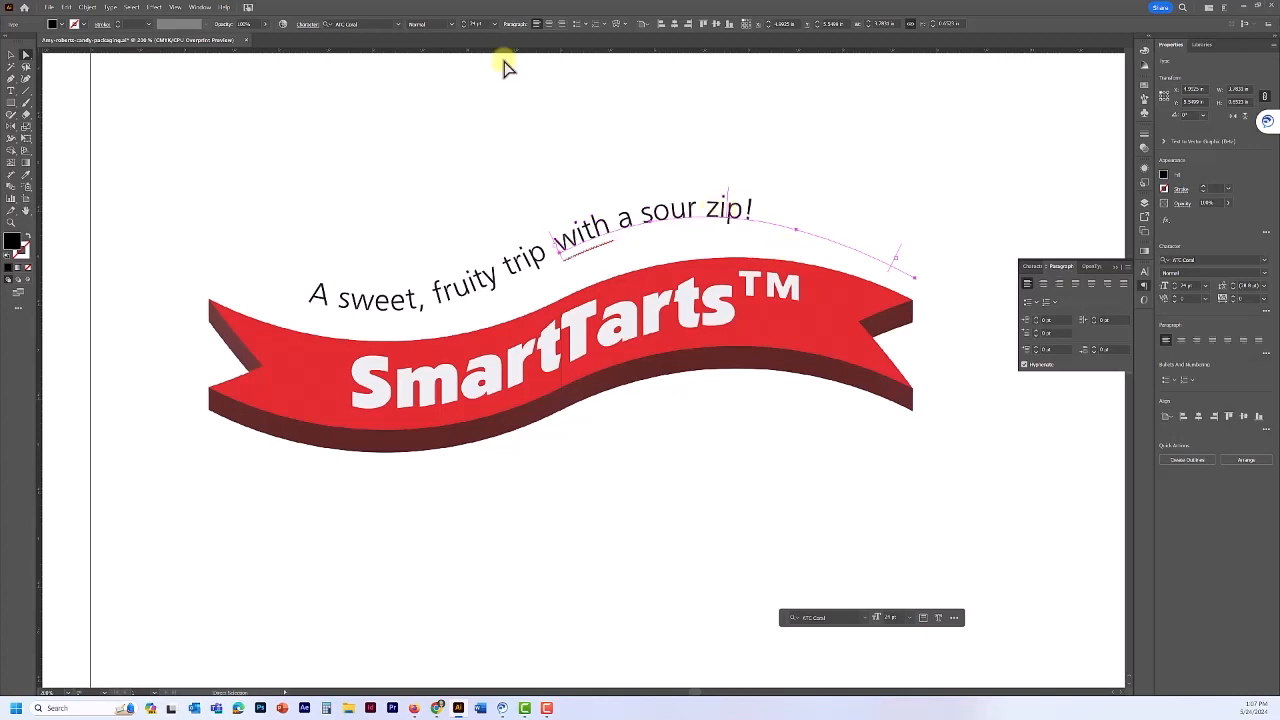
{"action": "key", "text": "ctrl+s"}
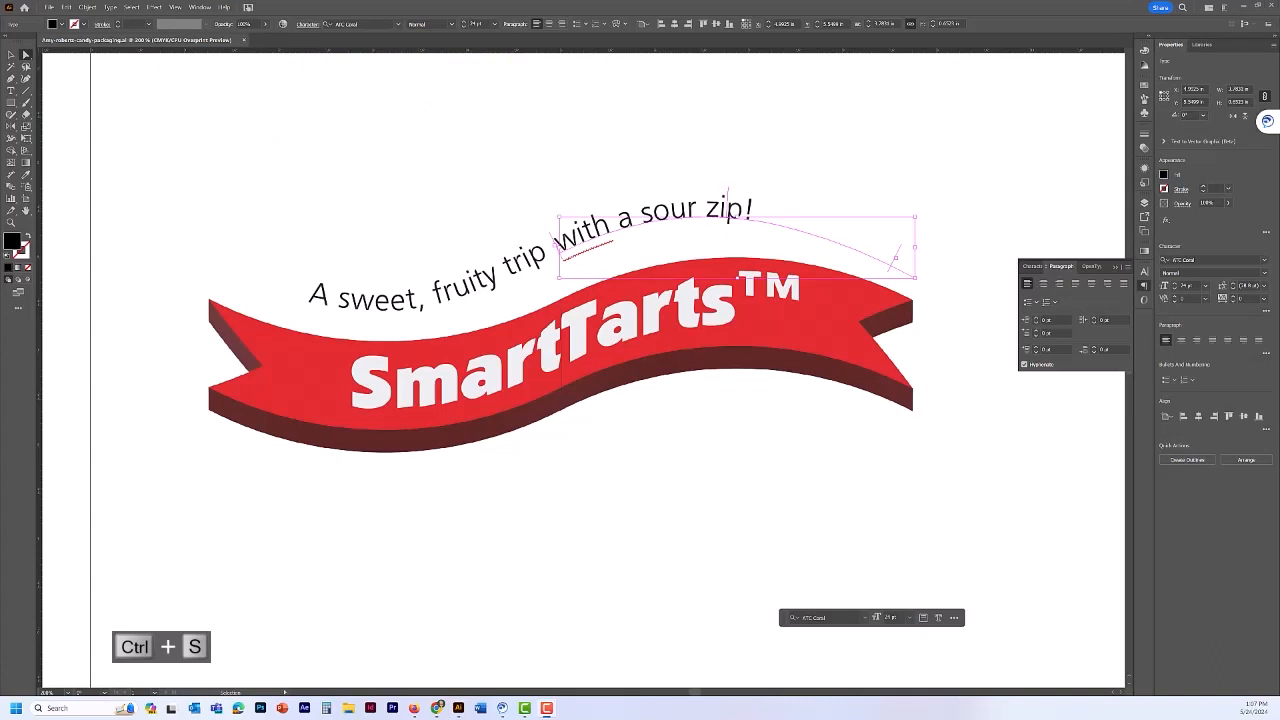
{"action": "key", "text": "a"}
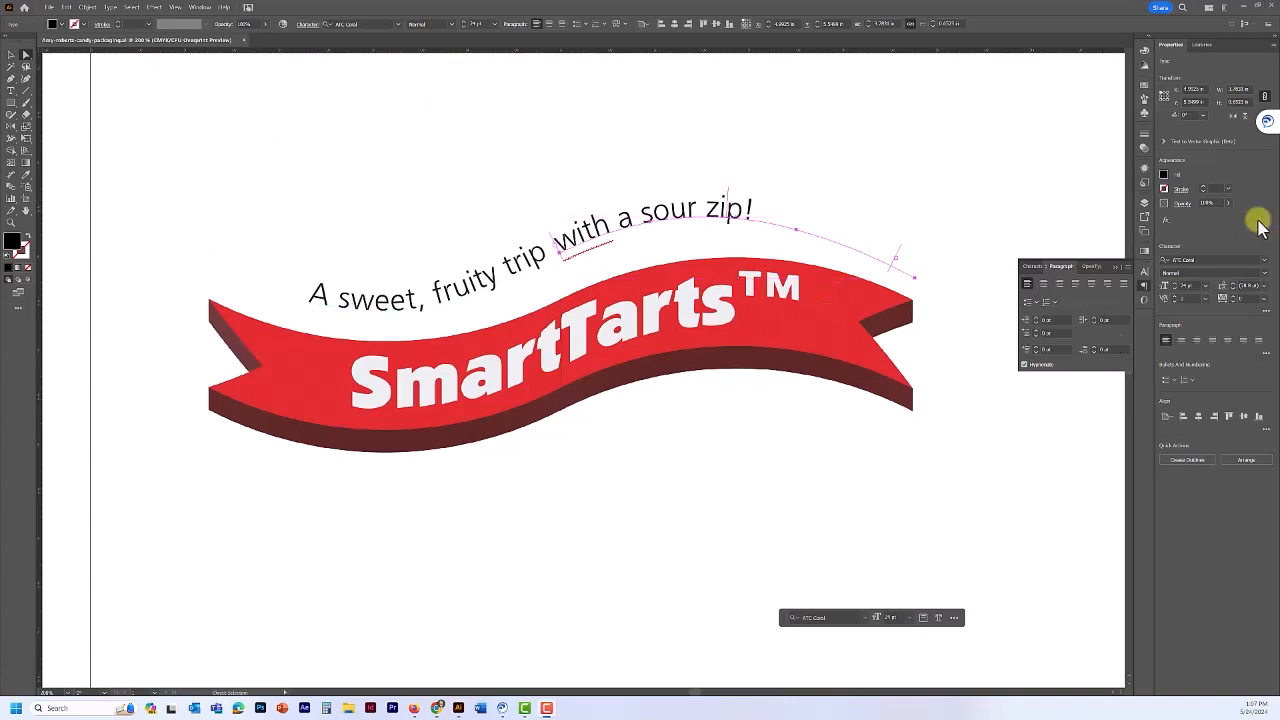
- Turn the dieline guide, candy background, panel guides and green dashed dieline layers back on
{"action": "left_click", "coordinate": [1144, 204]}
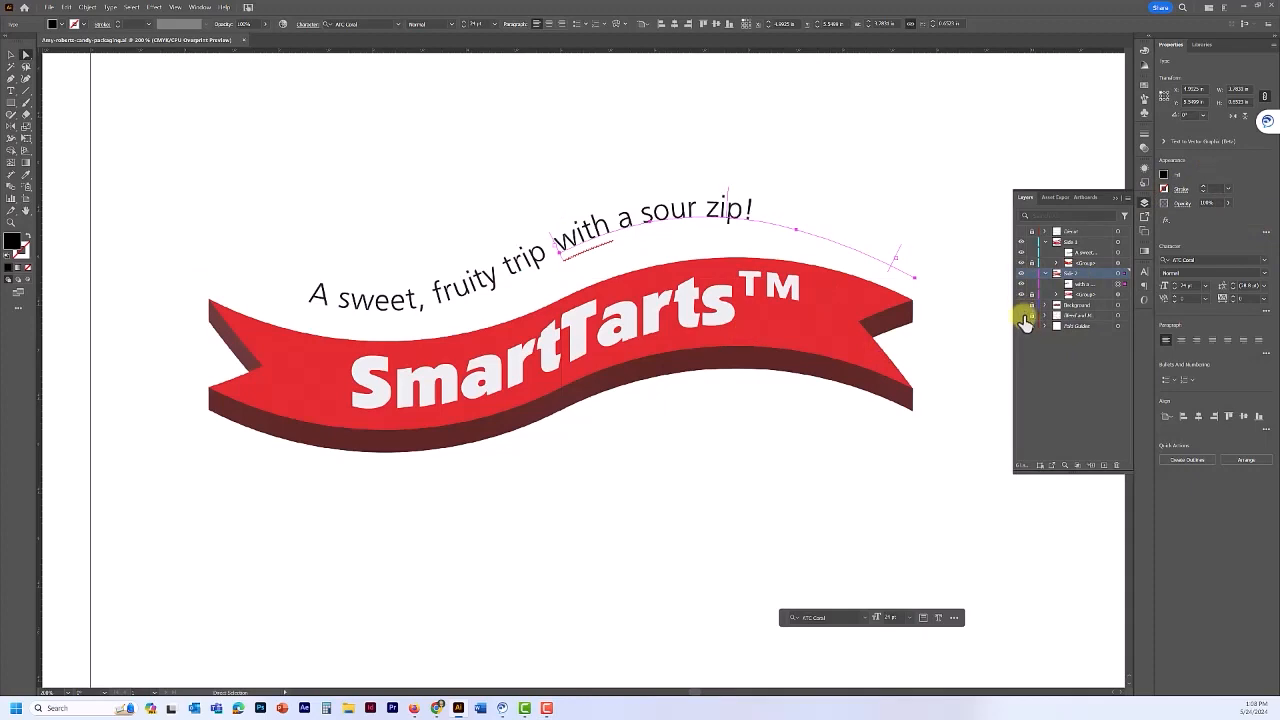
{"action": "left_click", "coordinate": [1020, 327]}
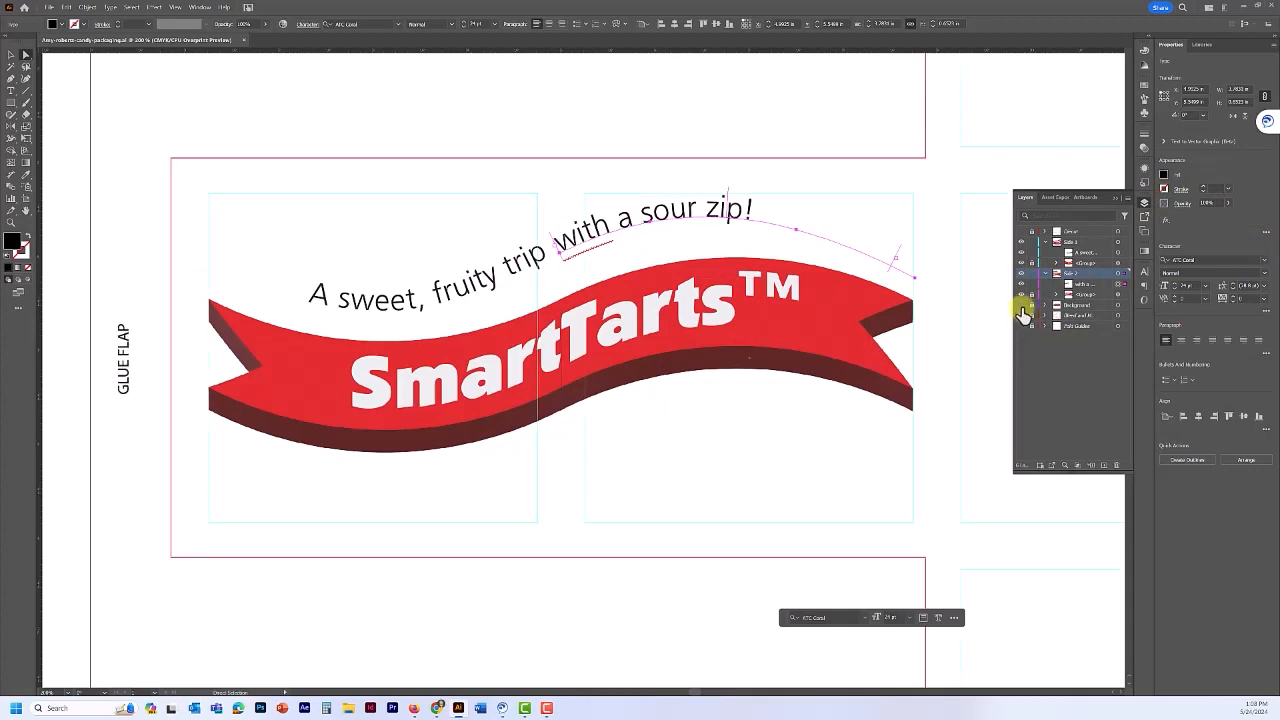
{"action": "left_click", "coordinate": [1021, 307]}
{"action": "left_click", "coordinate": [1021, 307]}
{"action": "left_click", "coordinate": [1021, 307]}
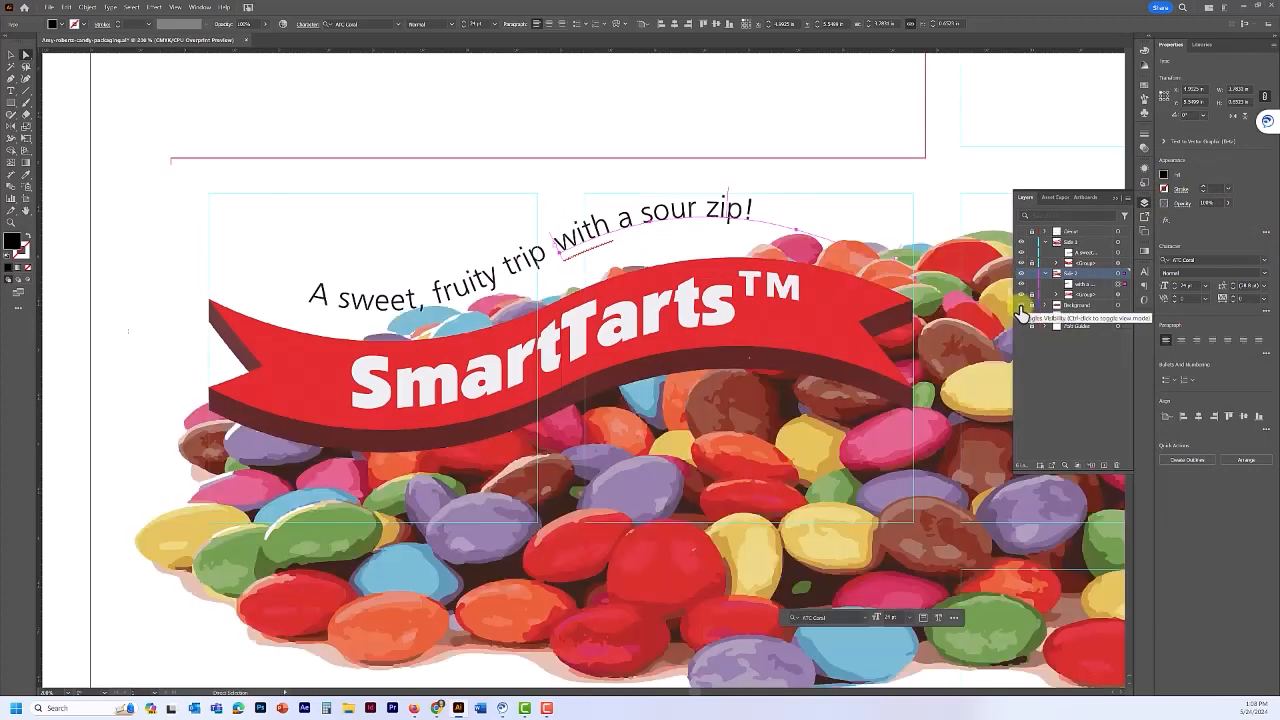
{"action": "left_click", "coordinate": [1021, 307]}
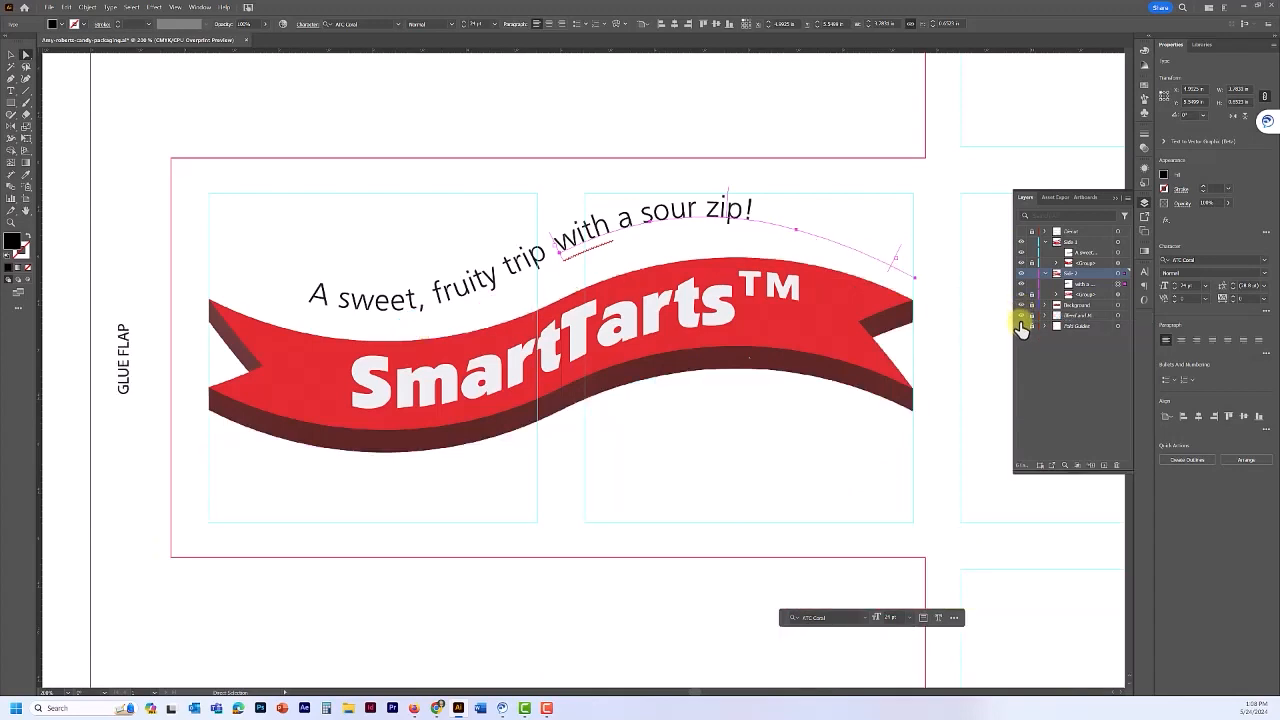
{"action": "left_click", "coordinate": [1021, 307]}
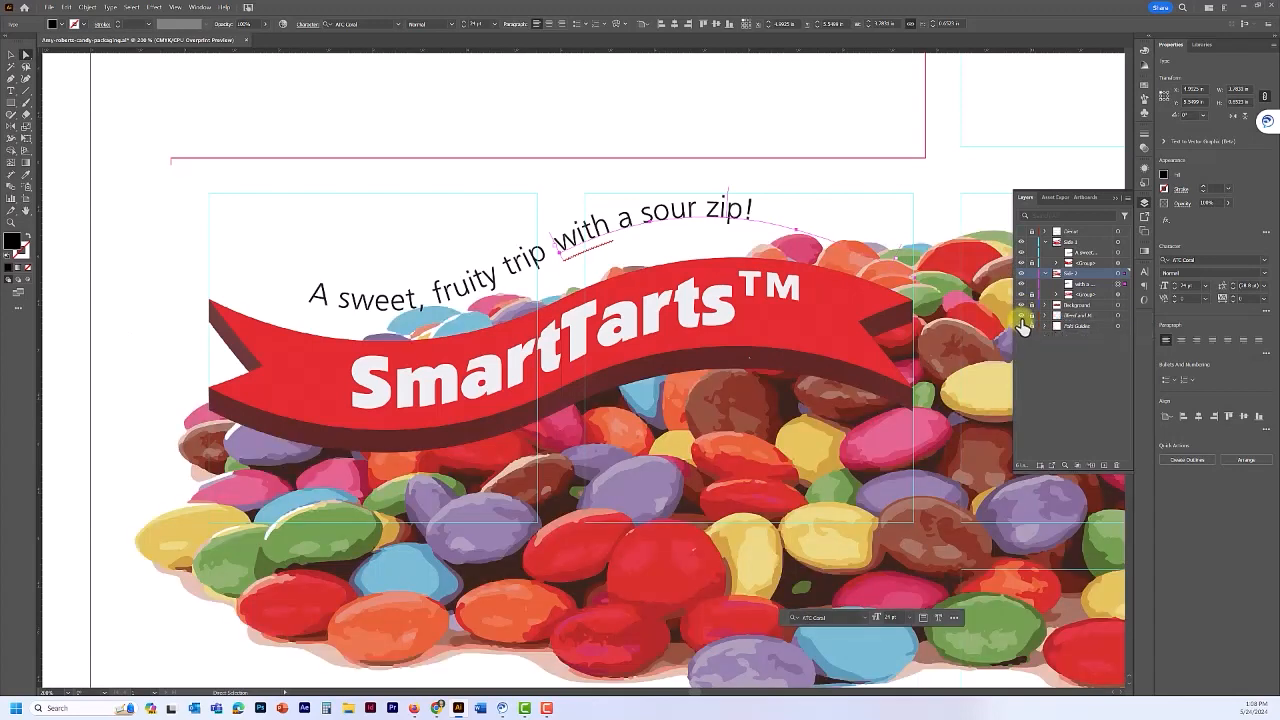
{"action": "left_click", "coordinate": [1021, 231]}
{"action": "left_click", "coordinate": [1021, 232]}
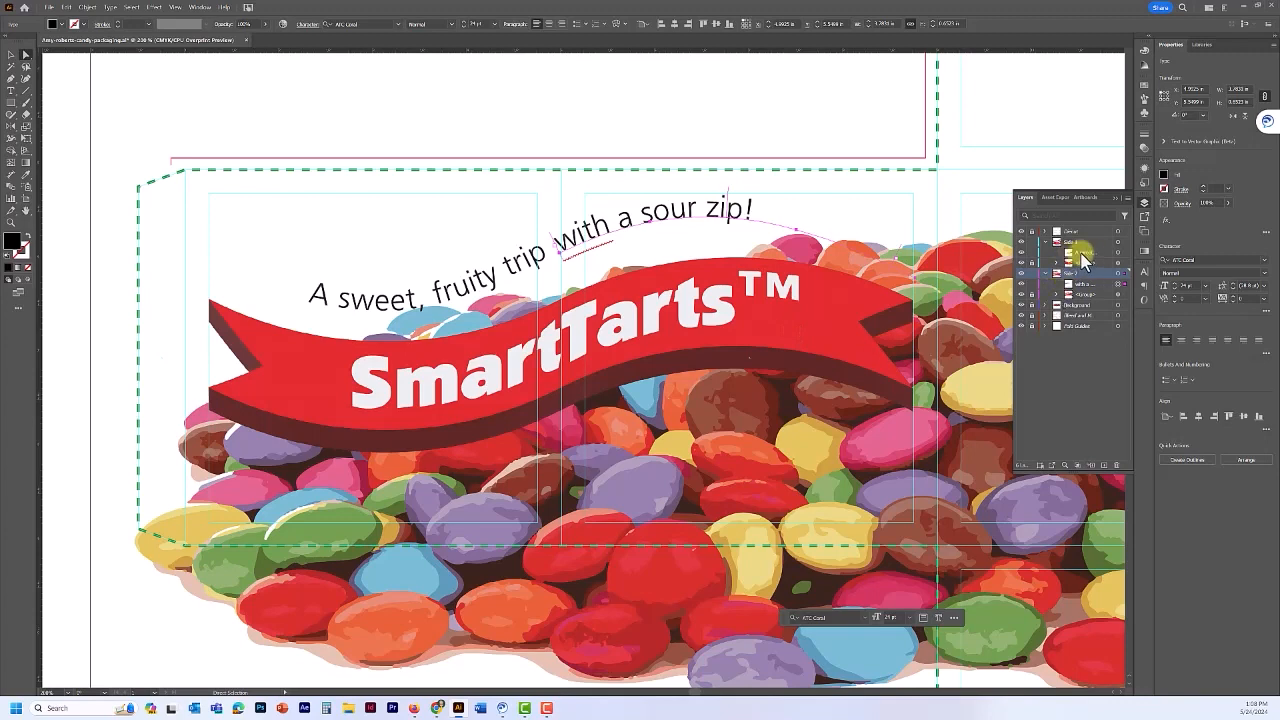
- Select both tagline text pieces and nudge them down slightly
{"action": "left_click", "coordinate": [1081, 253]}
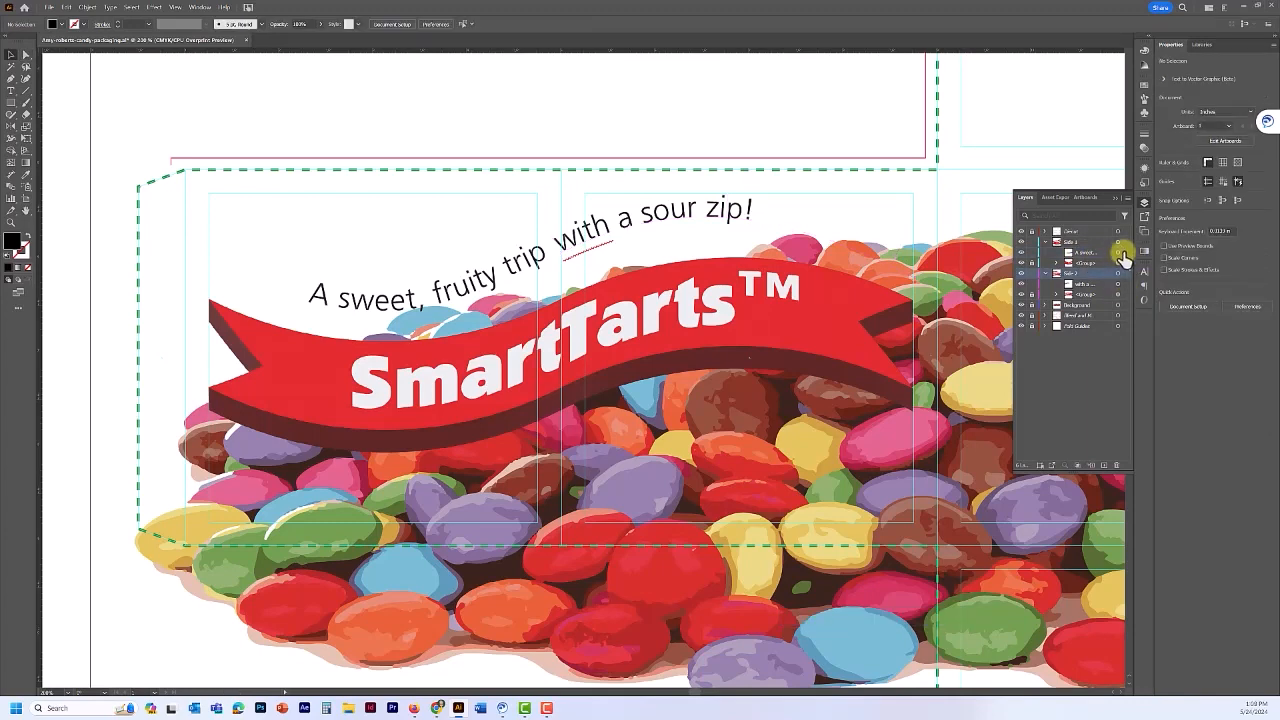
{"action": "left_click", "coordinate": [1124, 253]}
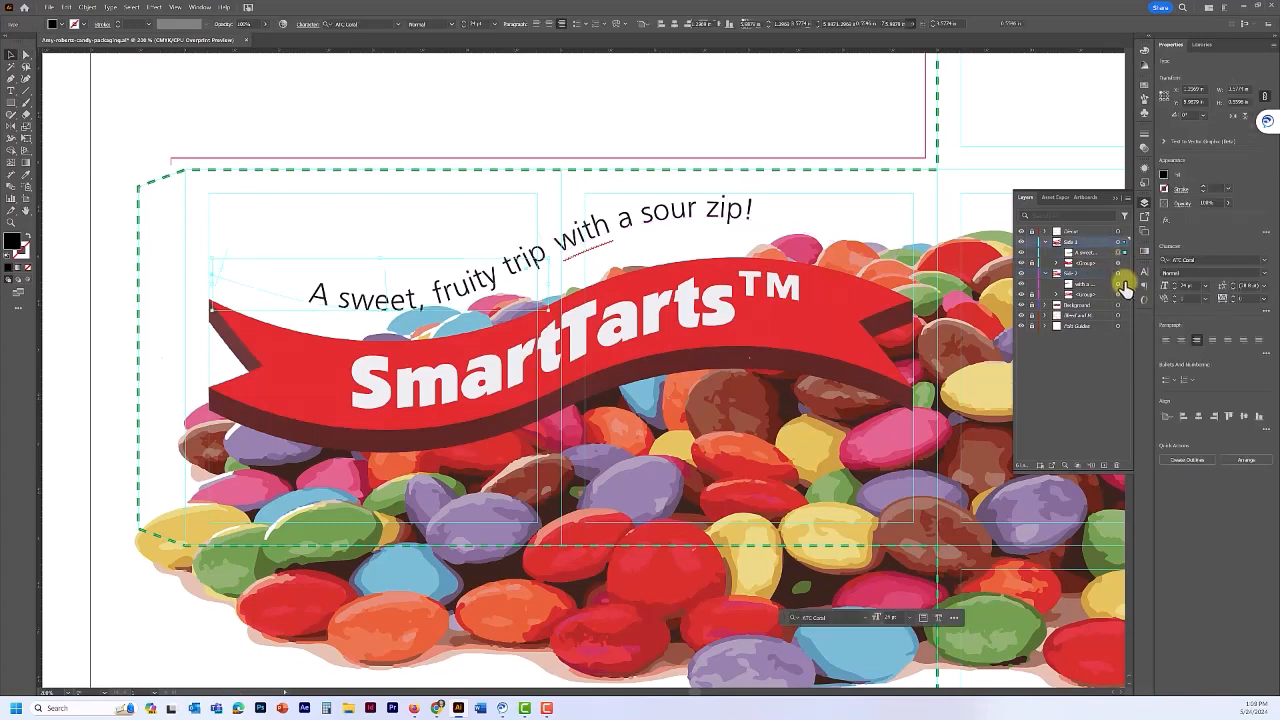
{"action": "left_click", "coordinate": [1122, 285], "text": "shift"}
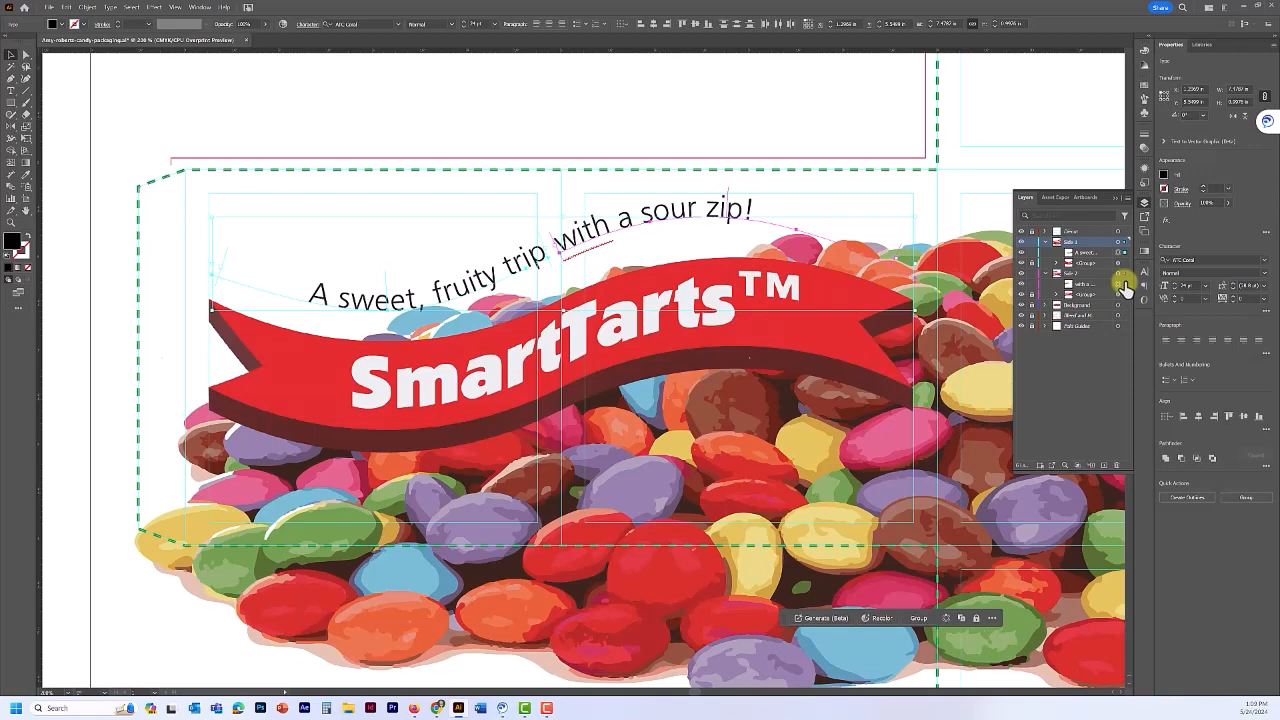
{"action": "key", "text": "Down"}
{"action": "key", "text": "Down"}
{"action": "key", "text": "Down"}
{"action": "key", "text": "Down"}
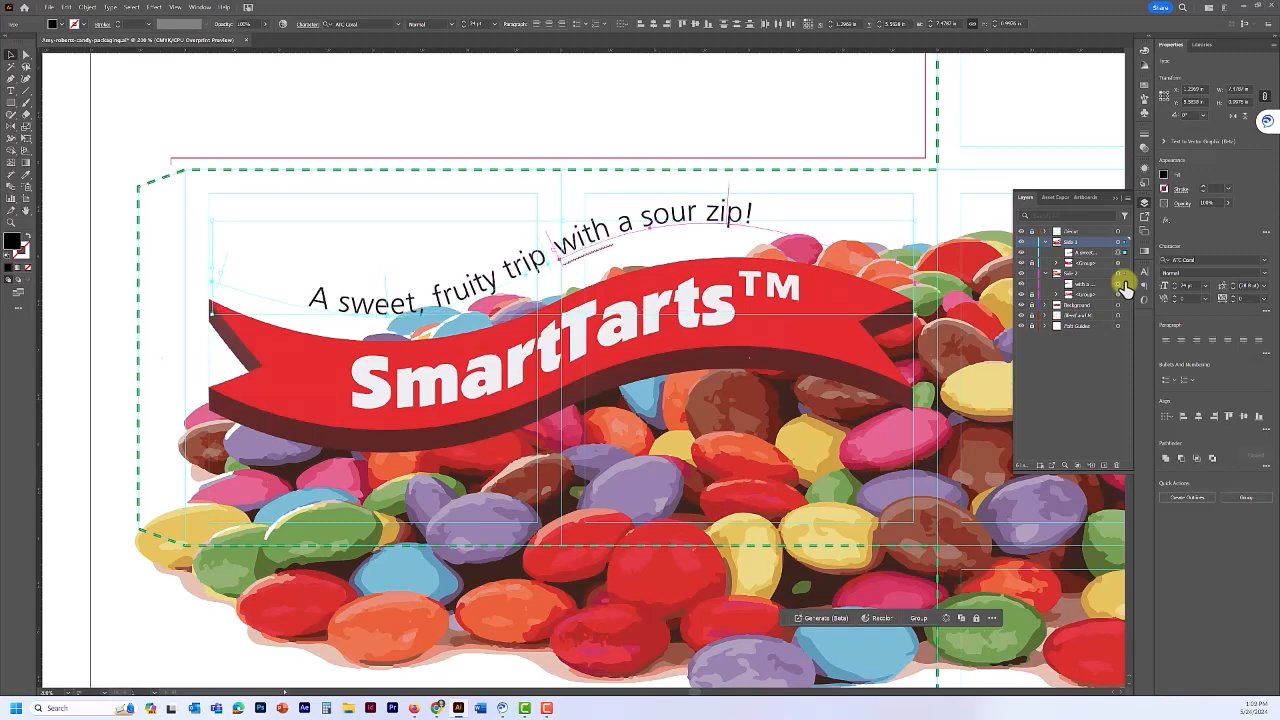
{"action": "key", "text": "Down"}
{"action": "key", "text": "Down"}
{"action": "key", "text": "Down"}
{"action": "key", "text": "Down"}
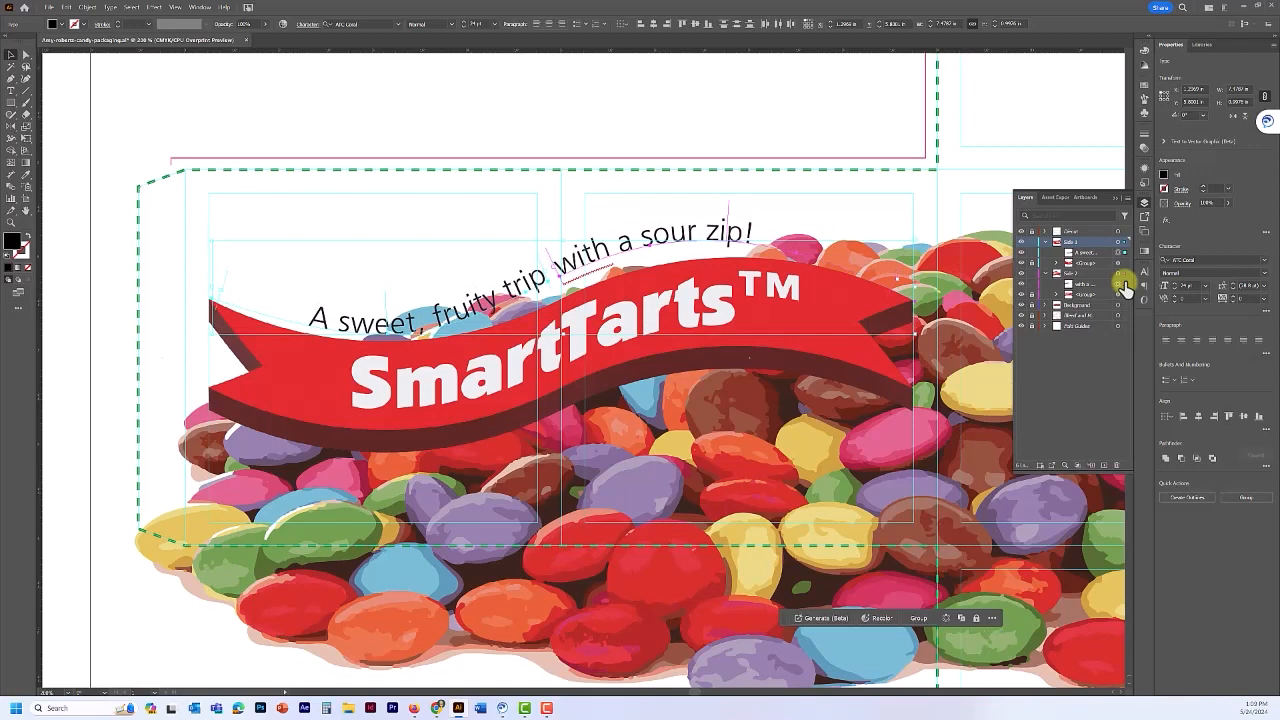
{"action": "key", "text": "Up"}
{"action": "key", "text": "Up"}
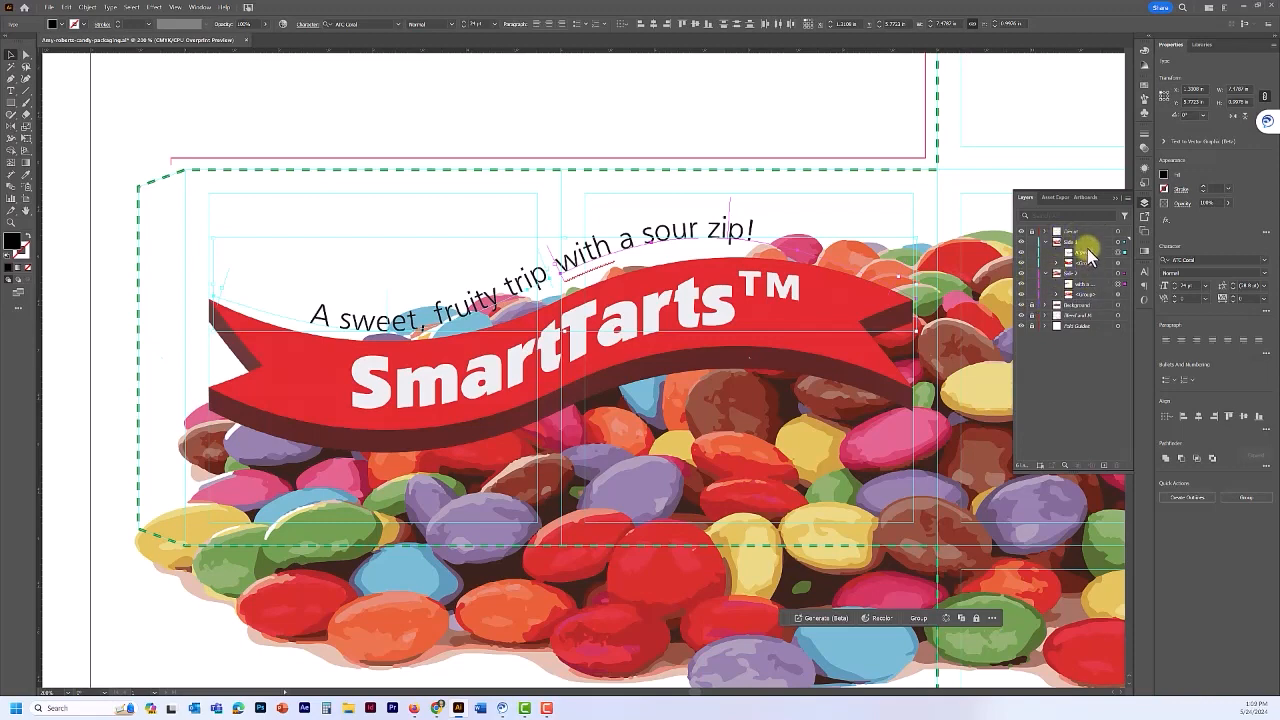
- Nudge the Side 1 and Side 2 banner art up a point, then save the file
{"action": "left_click", "coordinate": [1121, 242]}
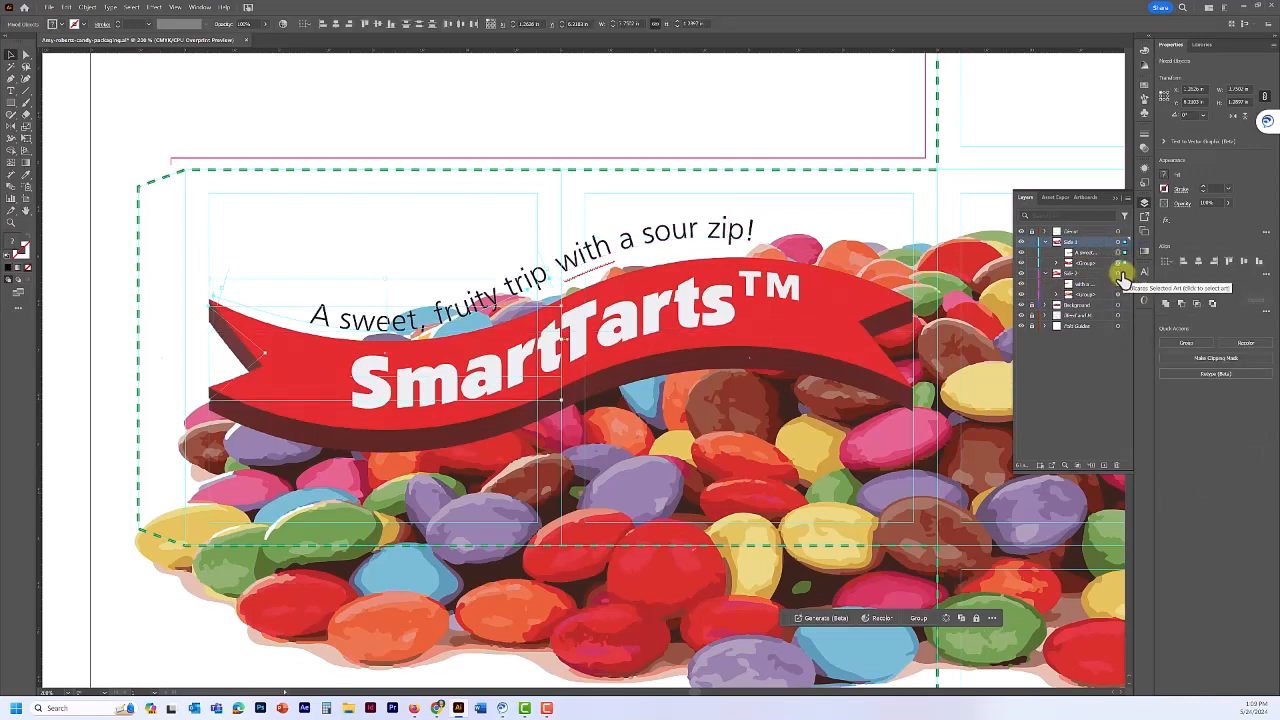
{"action": "left_click", "coordinate": [1123, 280], "text": "shift"}
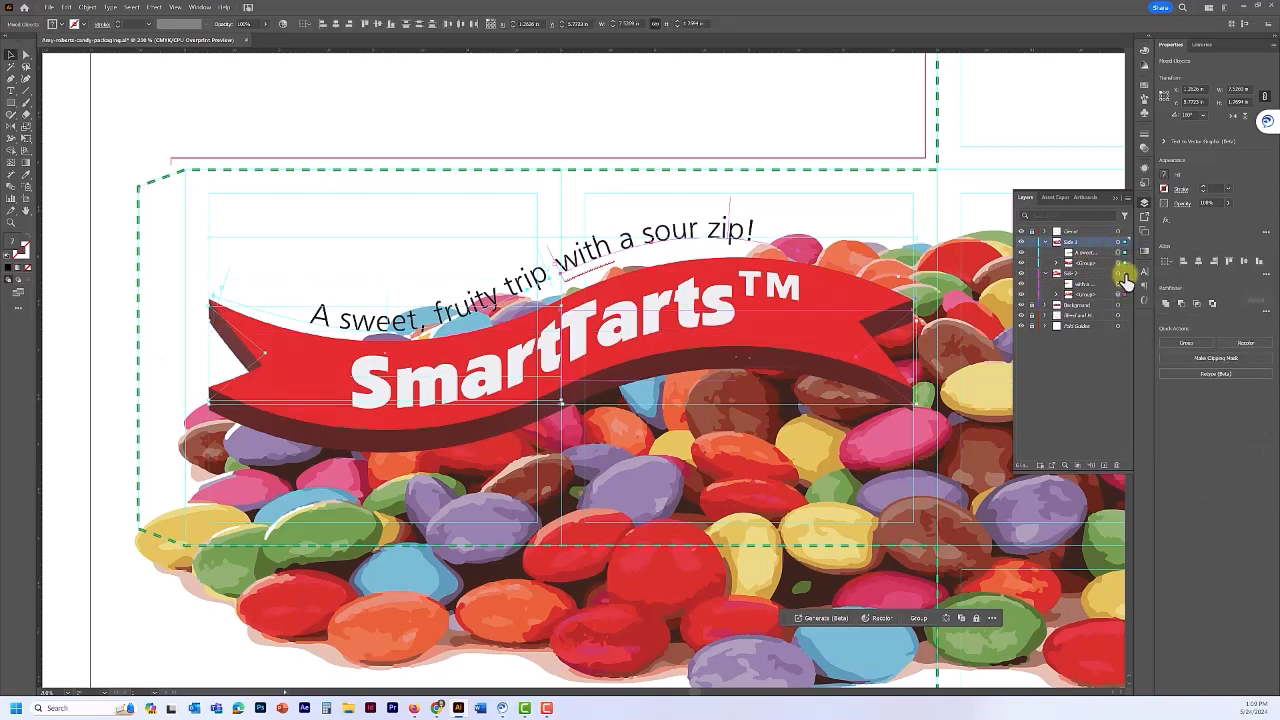
{"action": "key", "text": "Up"}
{"action": "key", "text": "Up"}
{"action": "key", "text": "Up"}
{"action": "key", "text": "Up"}
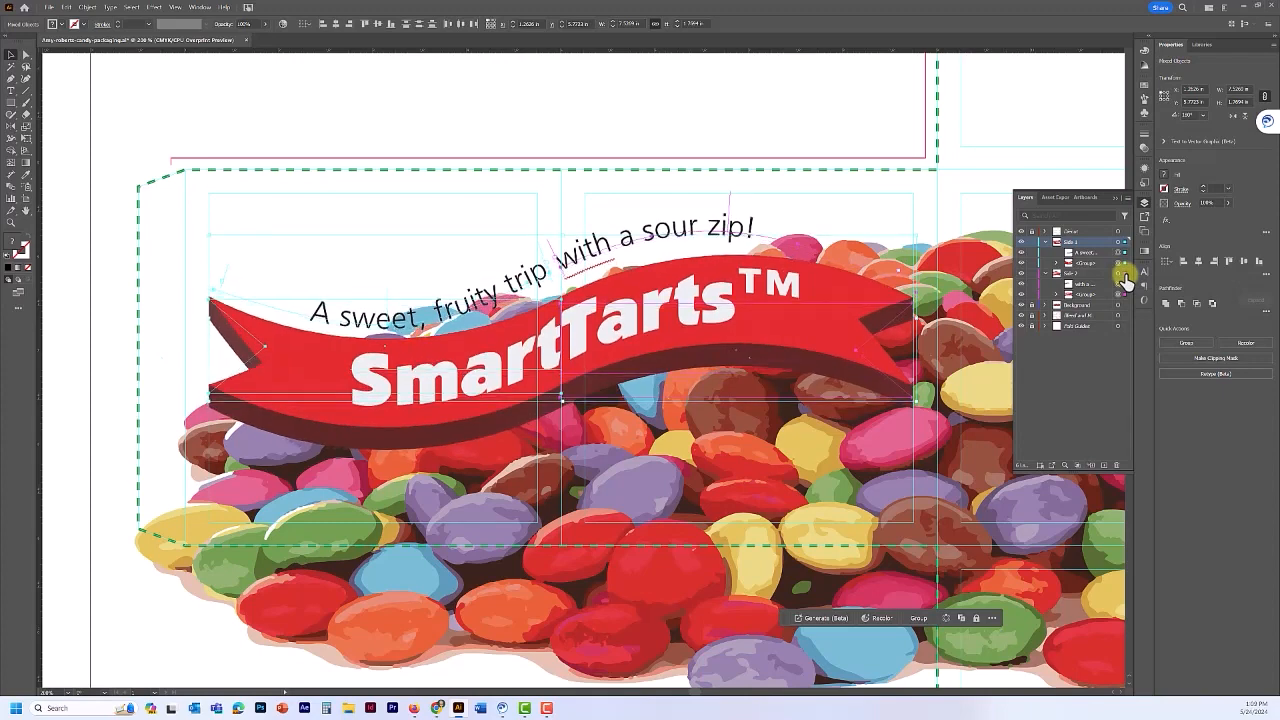
{"action": "key", "text": "Up"}
{"action": "key", "text": "Up"}
{"action": "key", "text": "Up"}
{"action": "key", "text": "Up"}
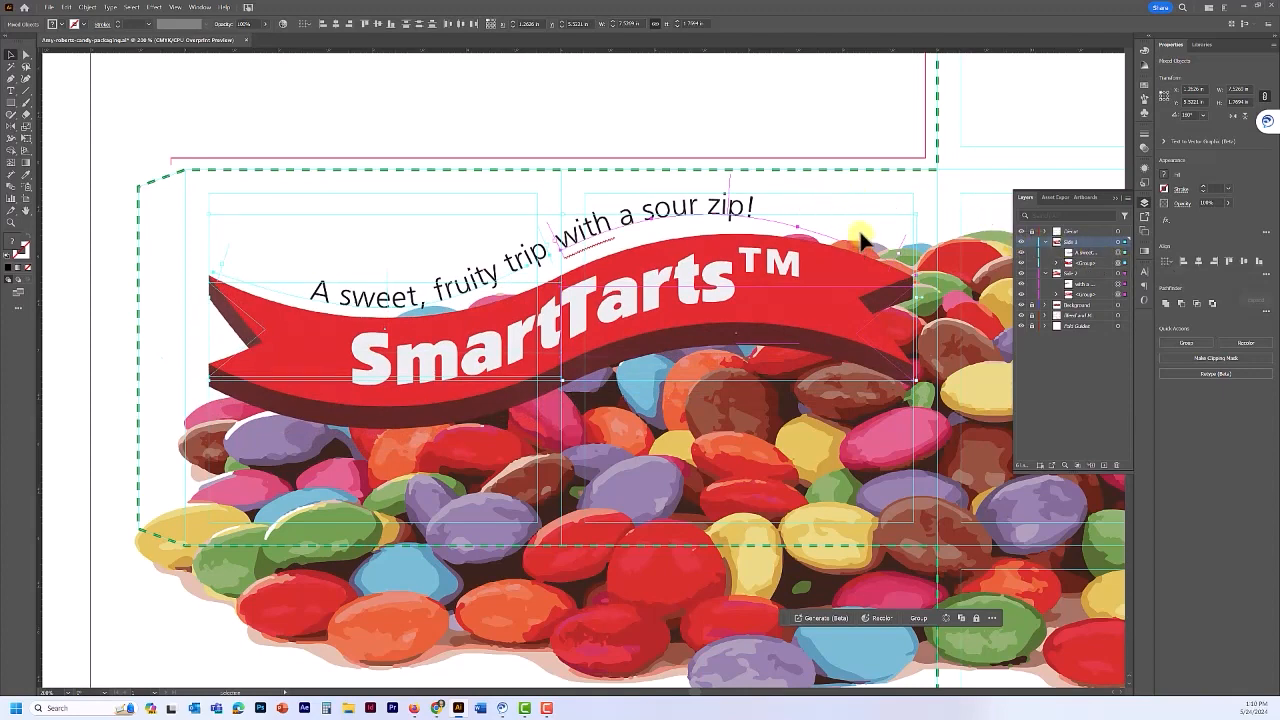
{"action": "key", "text": "Down"}
{"action": "key", "text": "Down"}
{"action": "key", "text": "Down"}
{"action": "key", "text": "Down"}
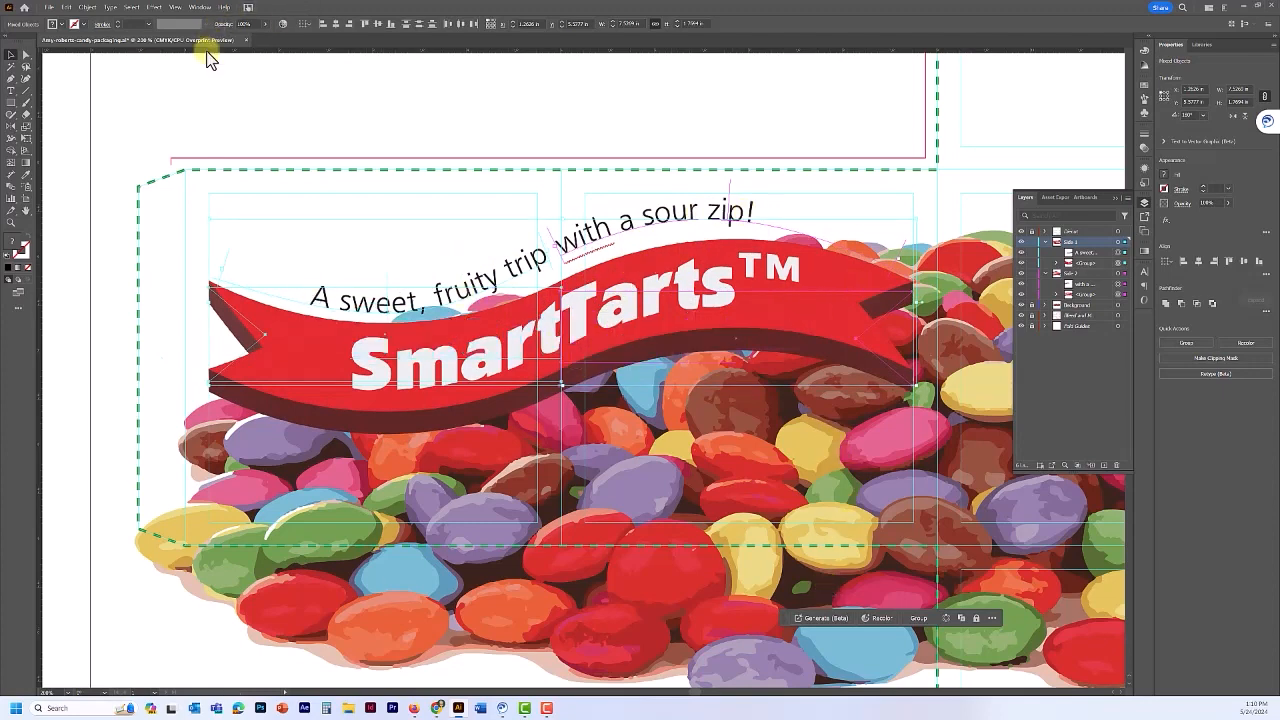
{"action": "key", "text": "a"}
{"action": "key", "text": "ctrl+s"}
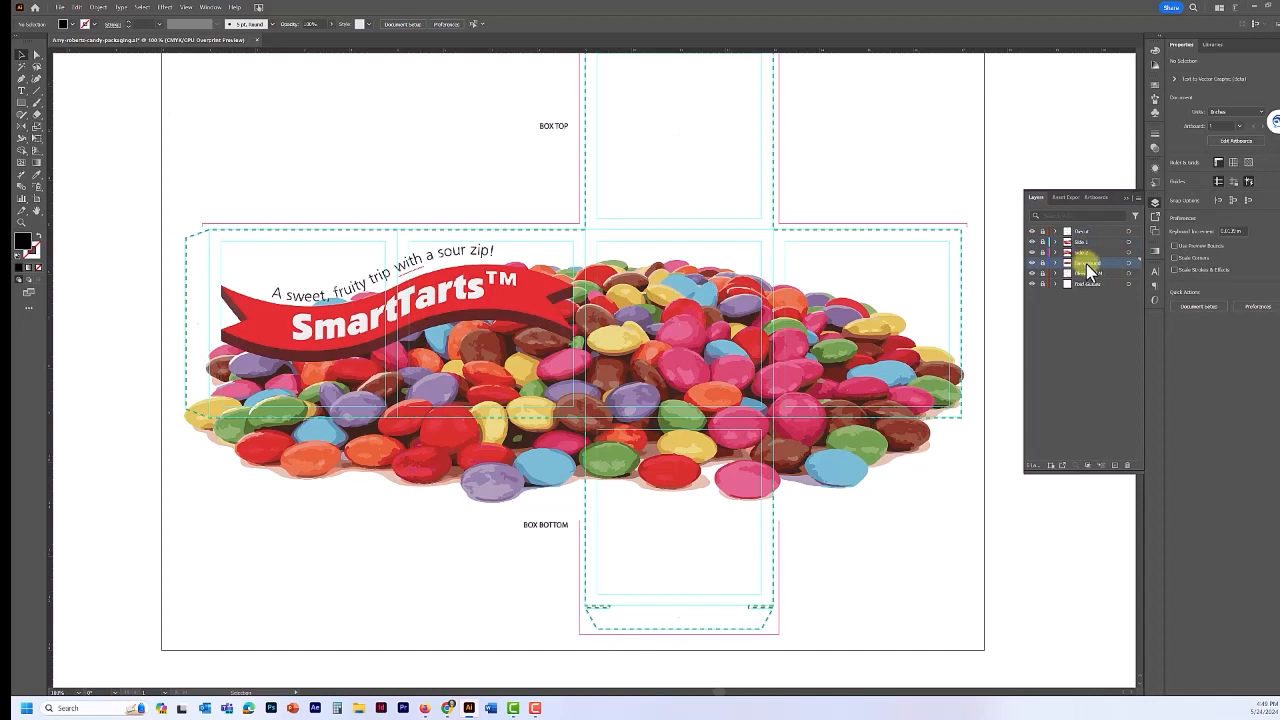
- Create a new layer above Background and name it 'Side 3'
{"action": "left_click", "coordinate": [1114, 464]}
{"action": "double_click", "coordinate": [1082, 262]}
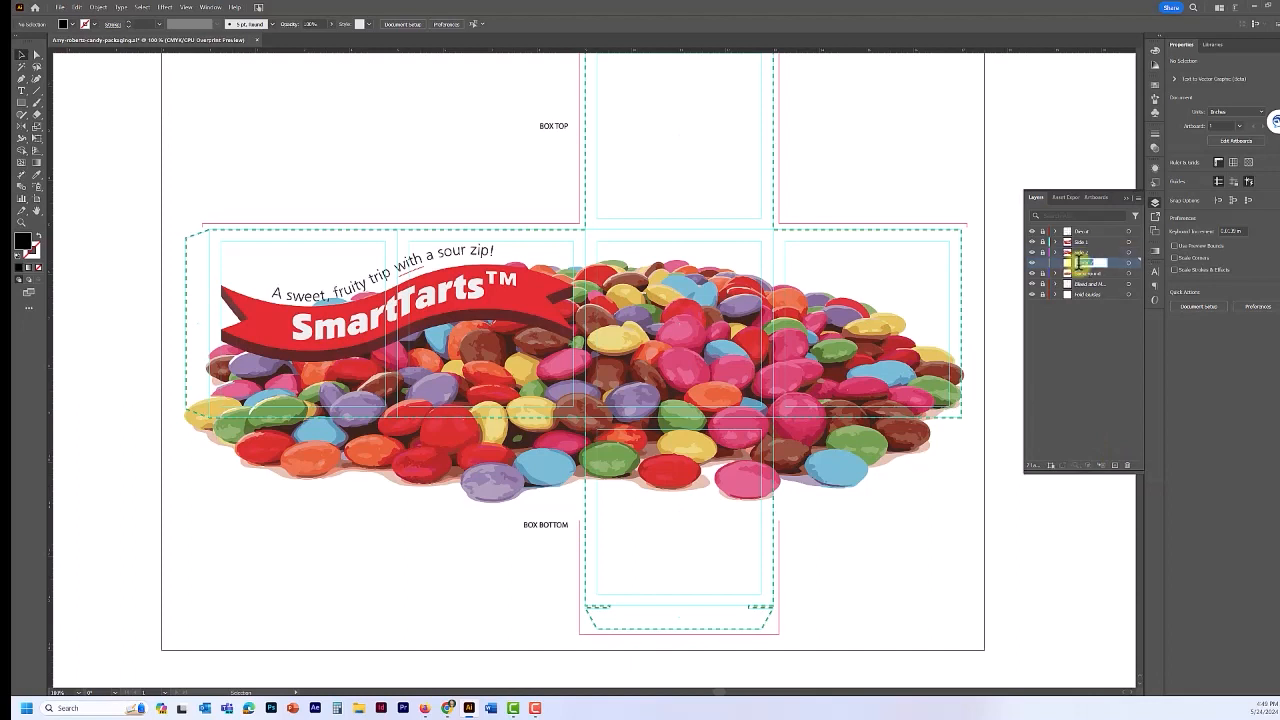
{"action": "type", "text": "Side 3"}
{"action": "key", "text": "Return"}
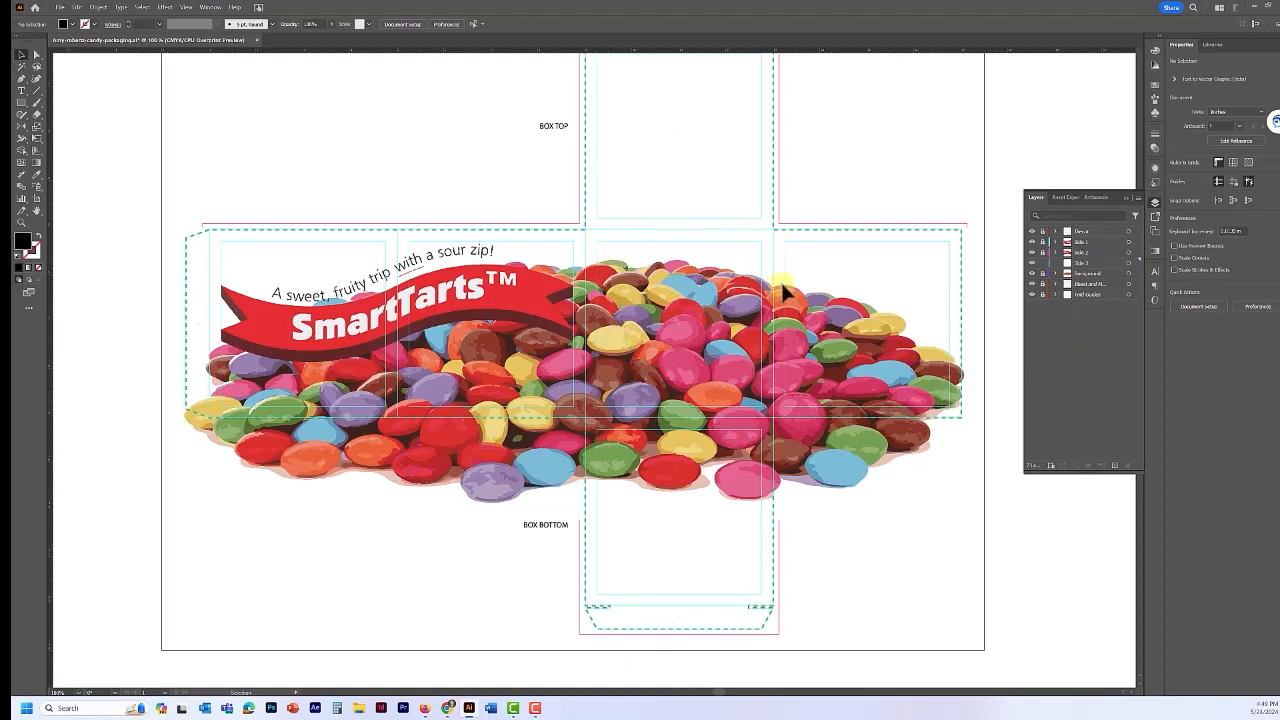
- Set up the Rectangle tool with a default white fill and no stroke
{"action": "left_click", "coordinate": [23, 105]}
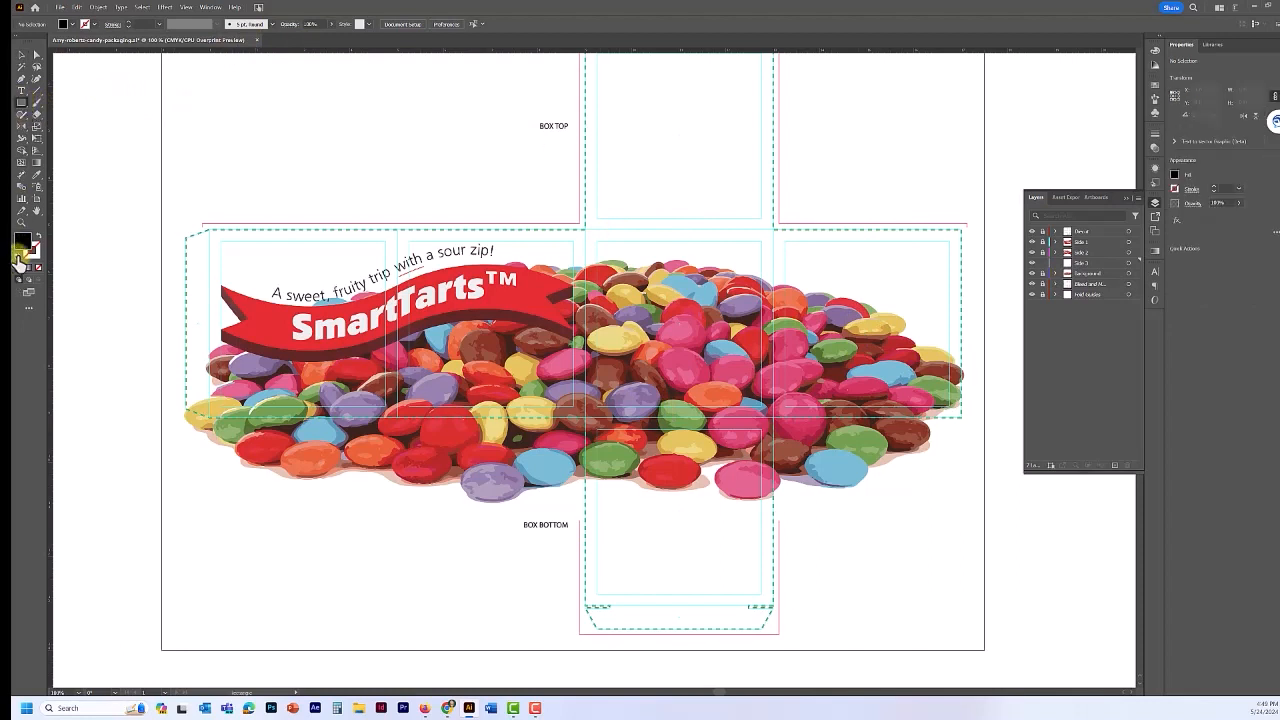
{"action": "left_click", "coordinate": [17, 257]}
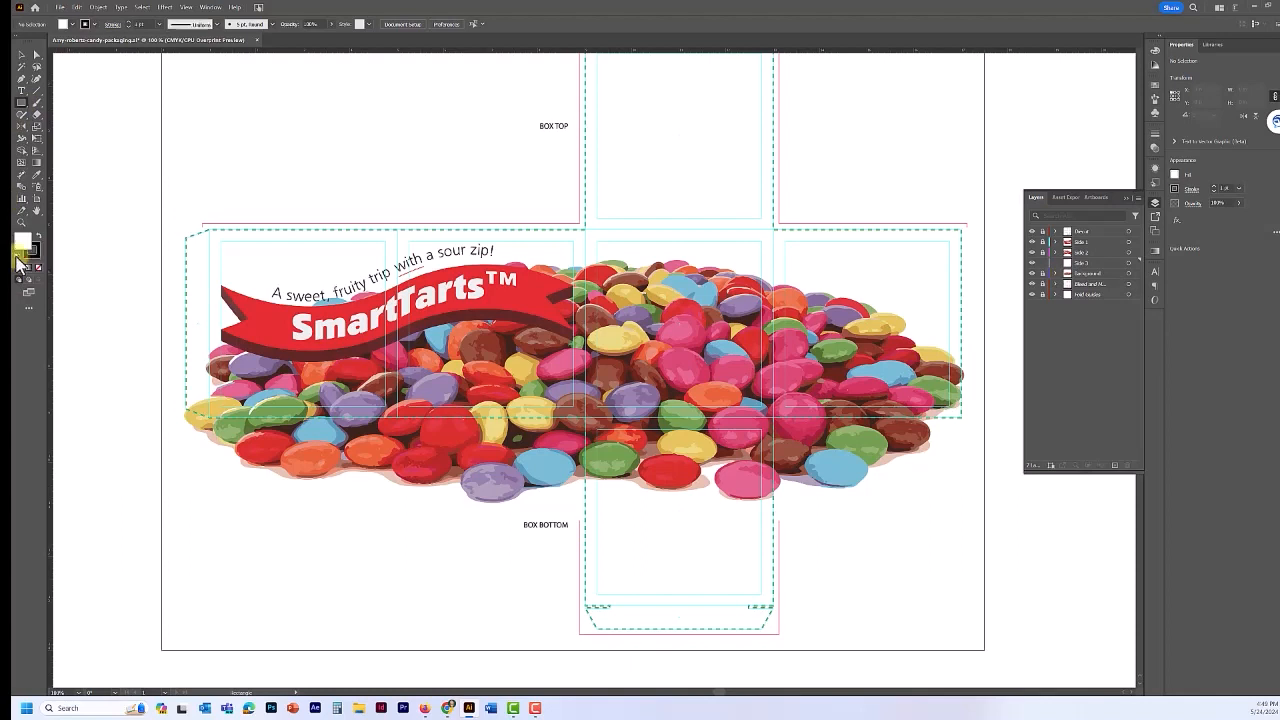
{"action": "left_click", "coordinate": [38, 250]}
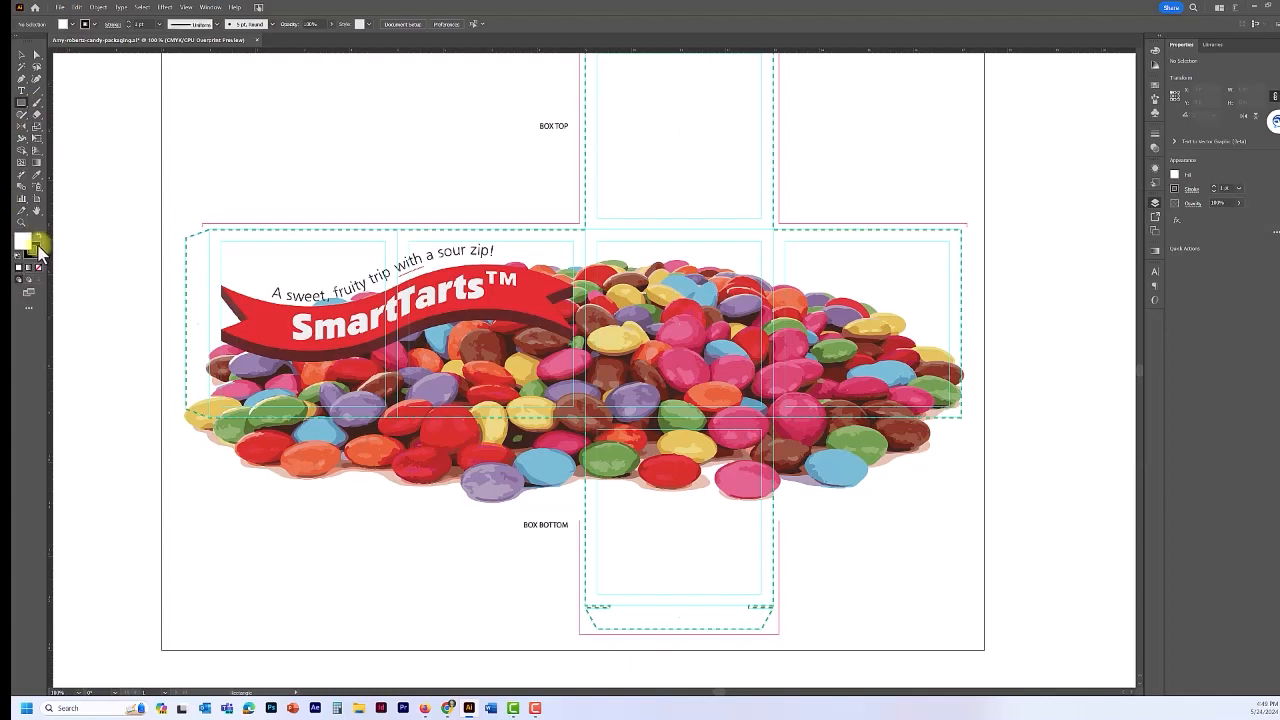
{"action": "left_click", "coordinate": [38, 268]}
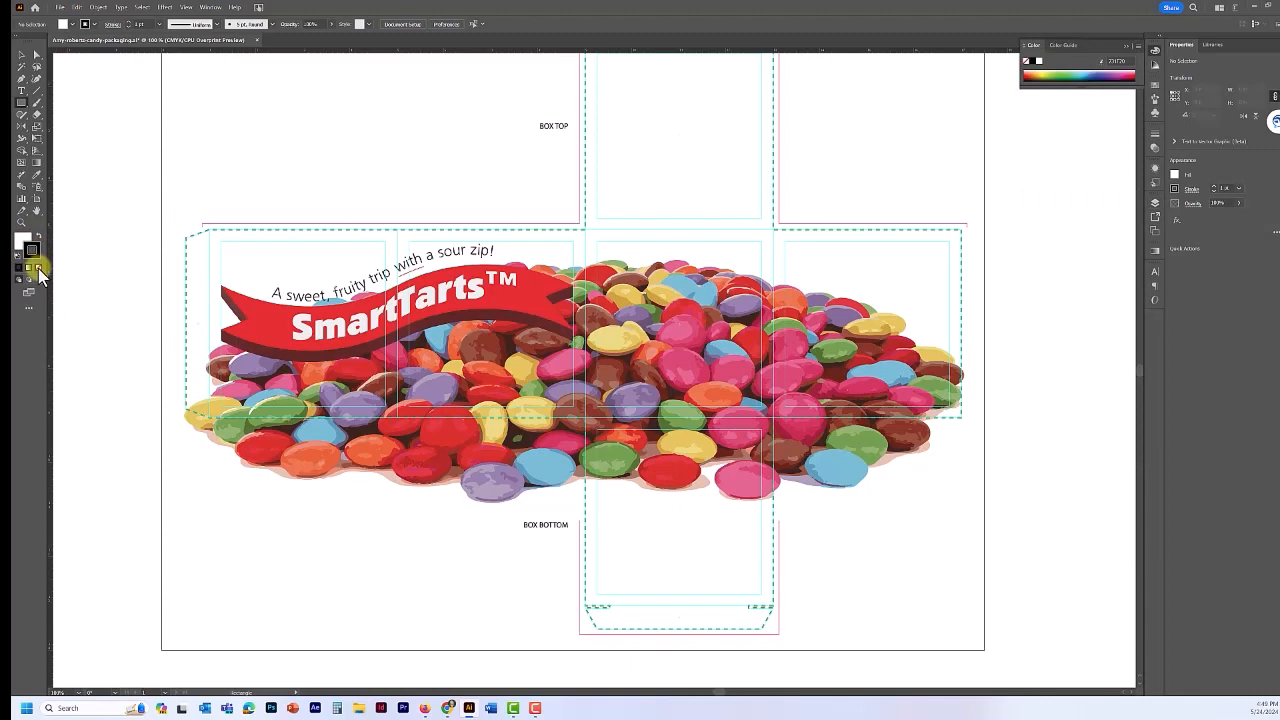
{"action": "left_click", "coordinate": [38, 268]}
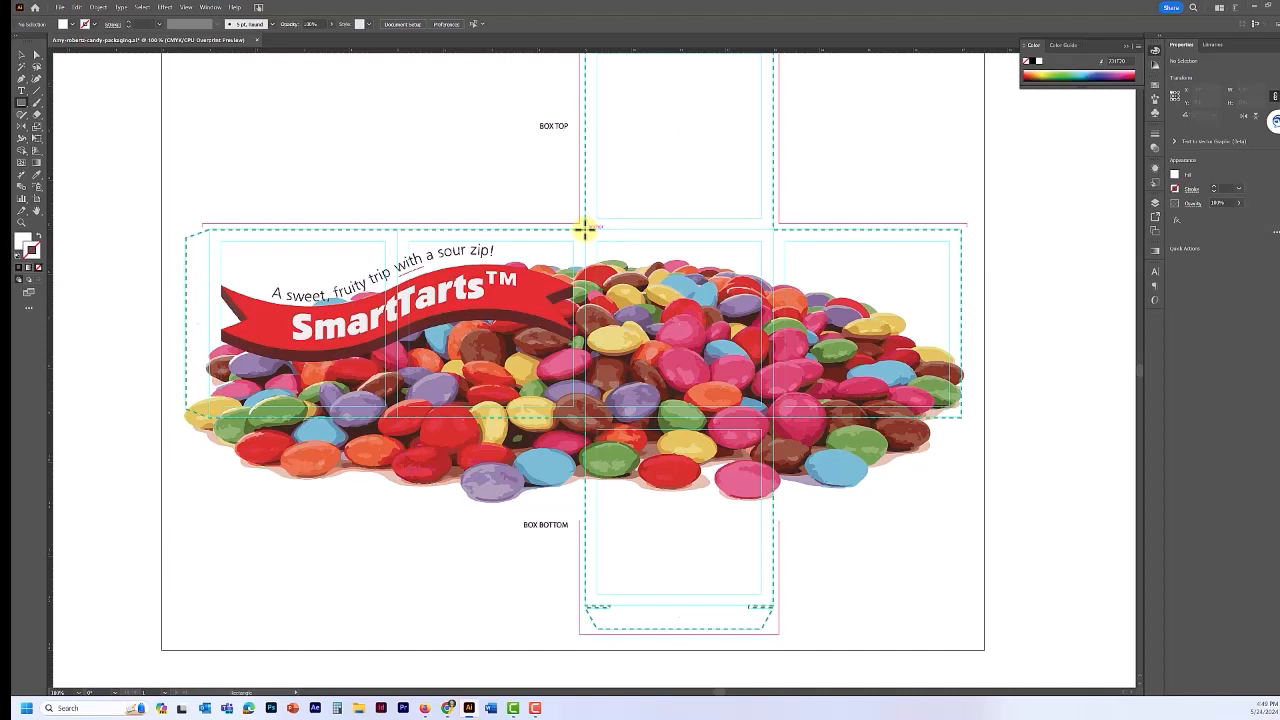
- Draw the white rectangle over the centre panel, deselect it, and start File > Place
{"action": "left_click_drag", "start_coordinate": [584, 229], "coordinate": [773, 421]}
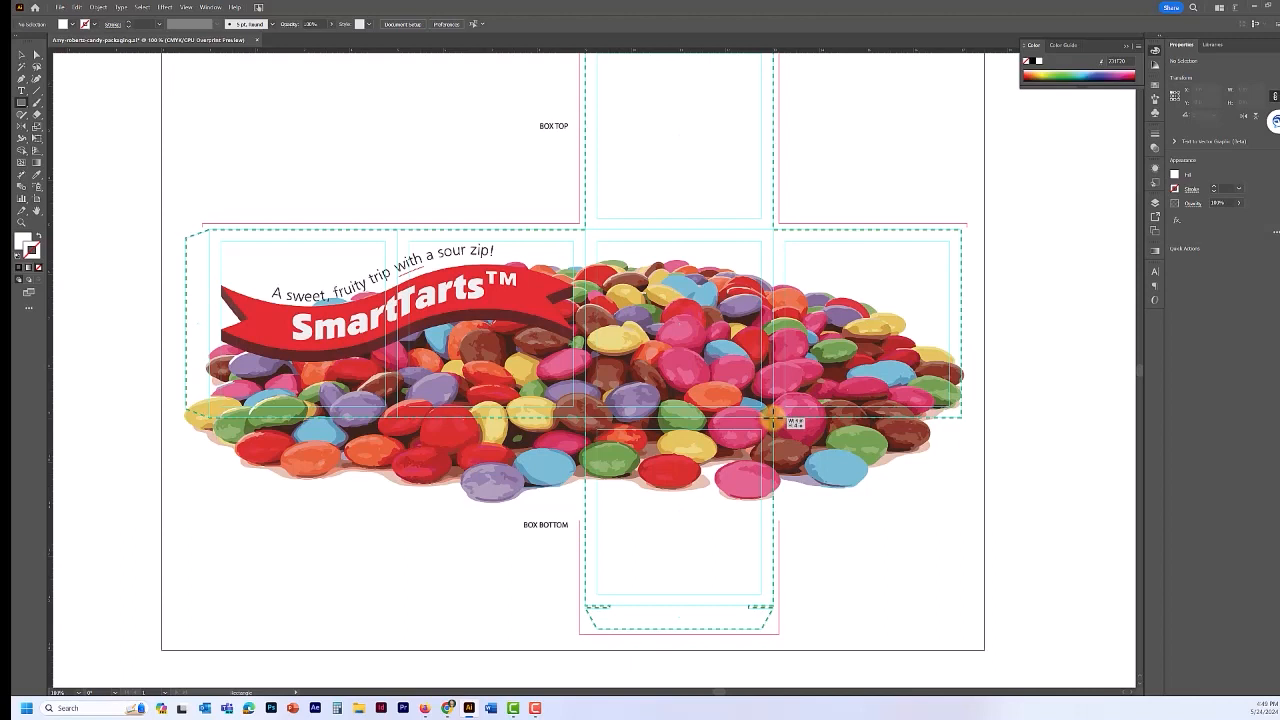
{"action": "left_click_drag", "start_coordinate": [773, 421], "coordinate": [773, 419]}
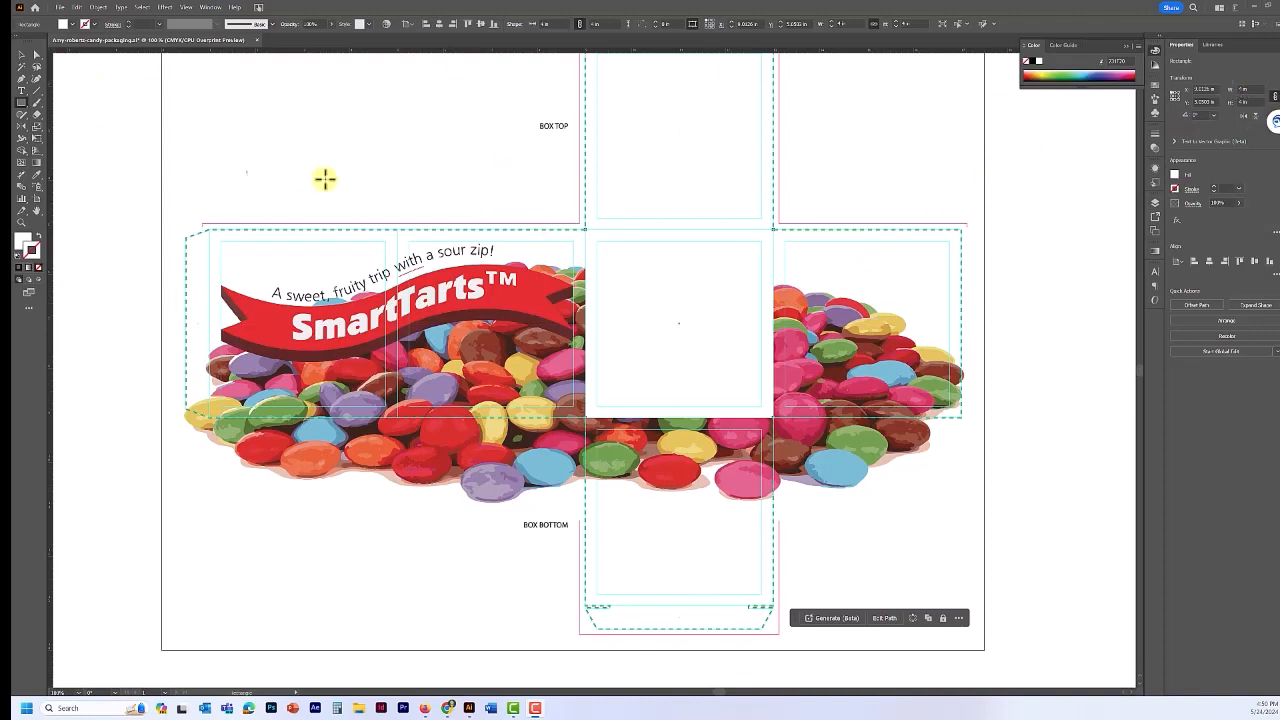
{"action": "left_click", "coordinate": [22, 56]}
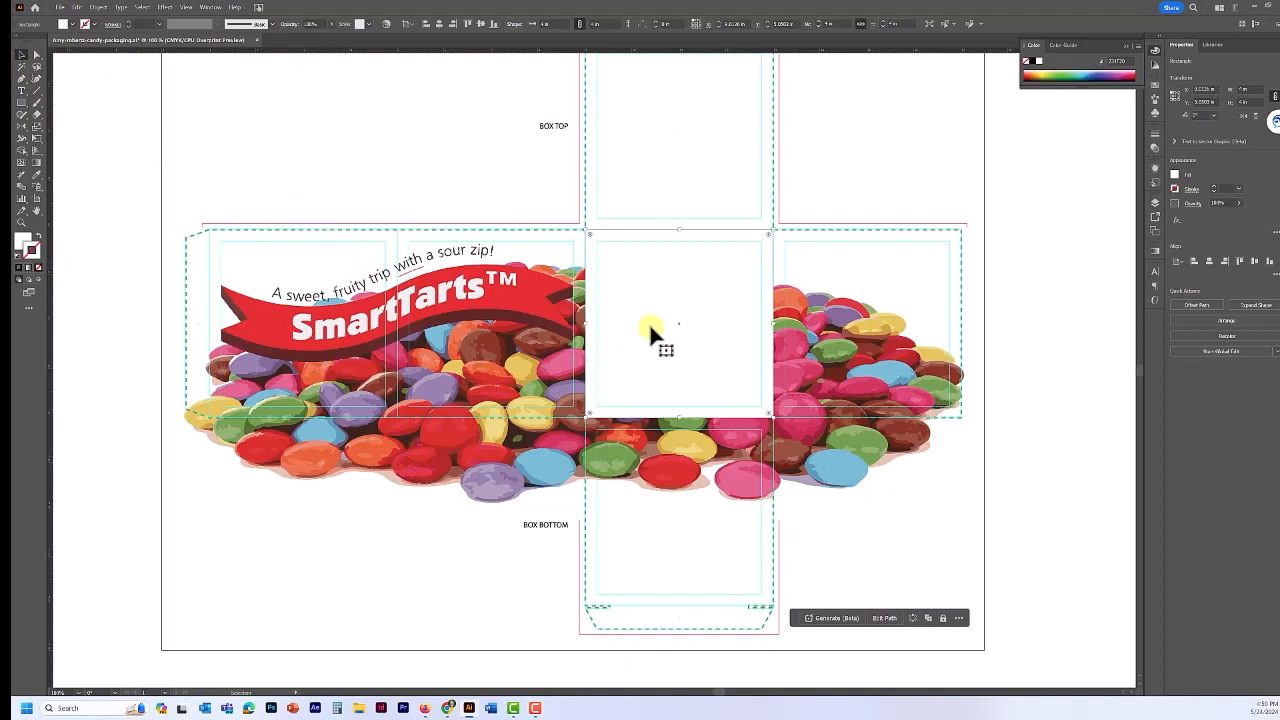
{"action": "left_click", "coordinate": [71, 24]}
{"action": "left_click", "coordinate": [61, 9]}
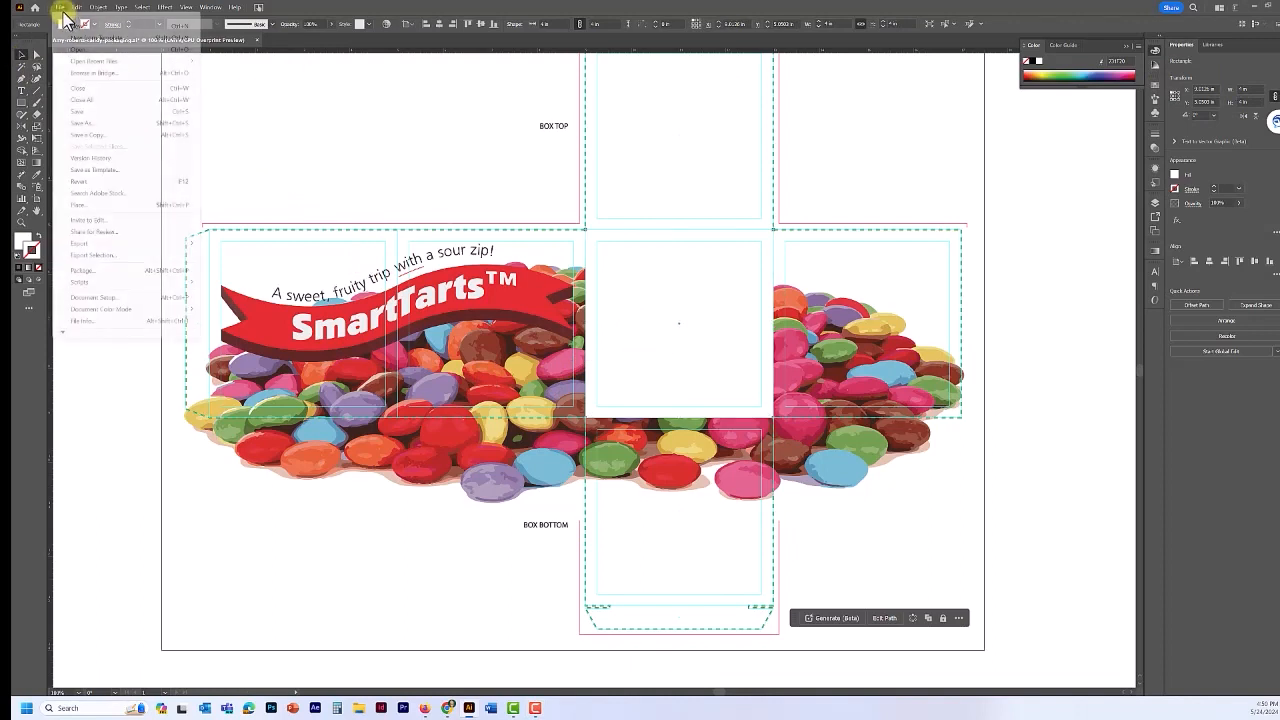
{"action": "left_click", "coordinate": [89, 205]}
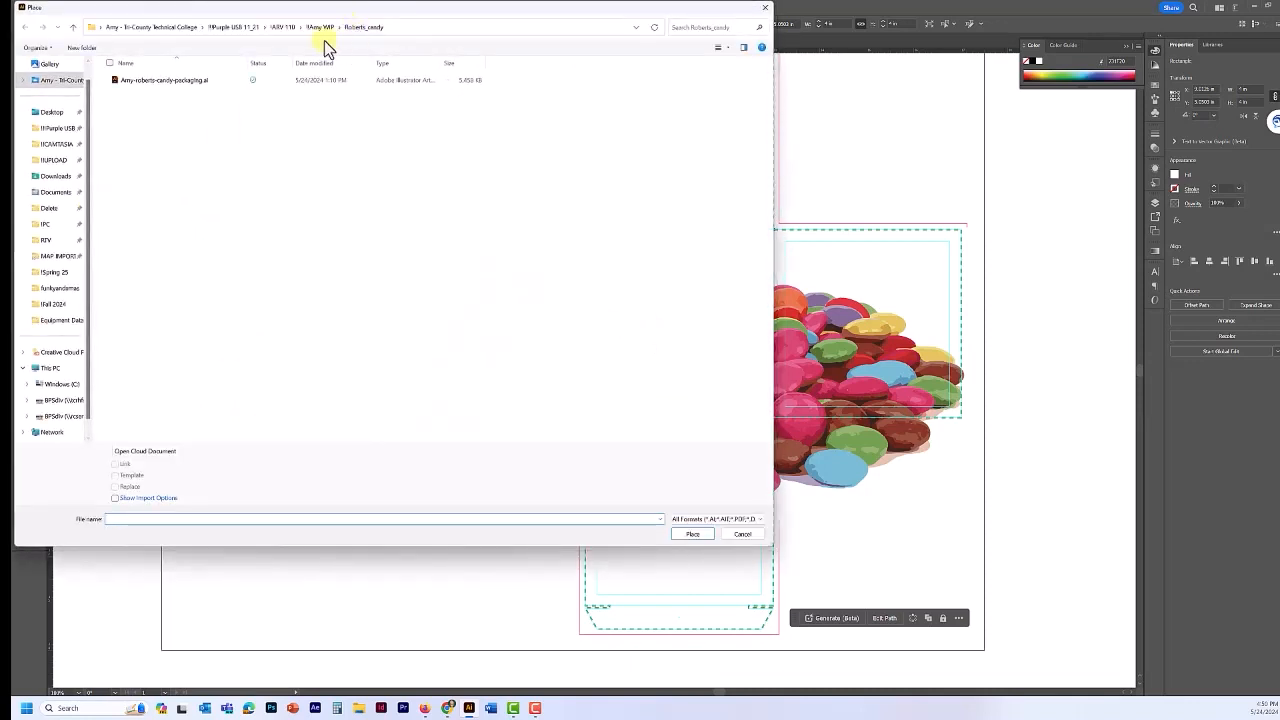
- Browse to the Candy folder and place box-copy.txt with the default text import options
{"action": "left_click", "coordinate": [285, 27]}
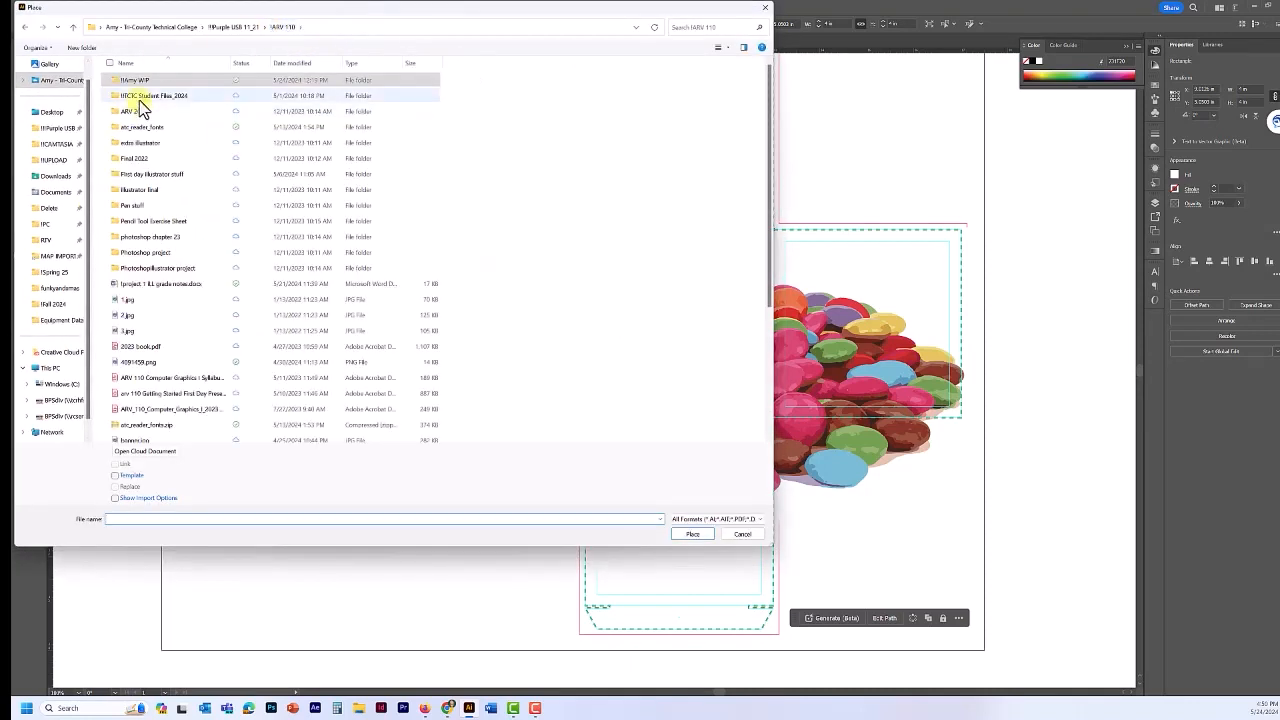
{"action": "double_click", "coordinate": [140, 96]}
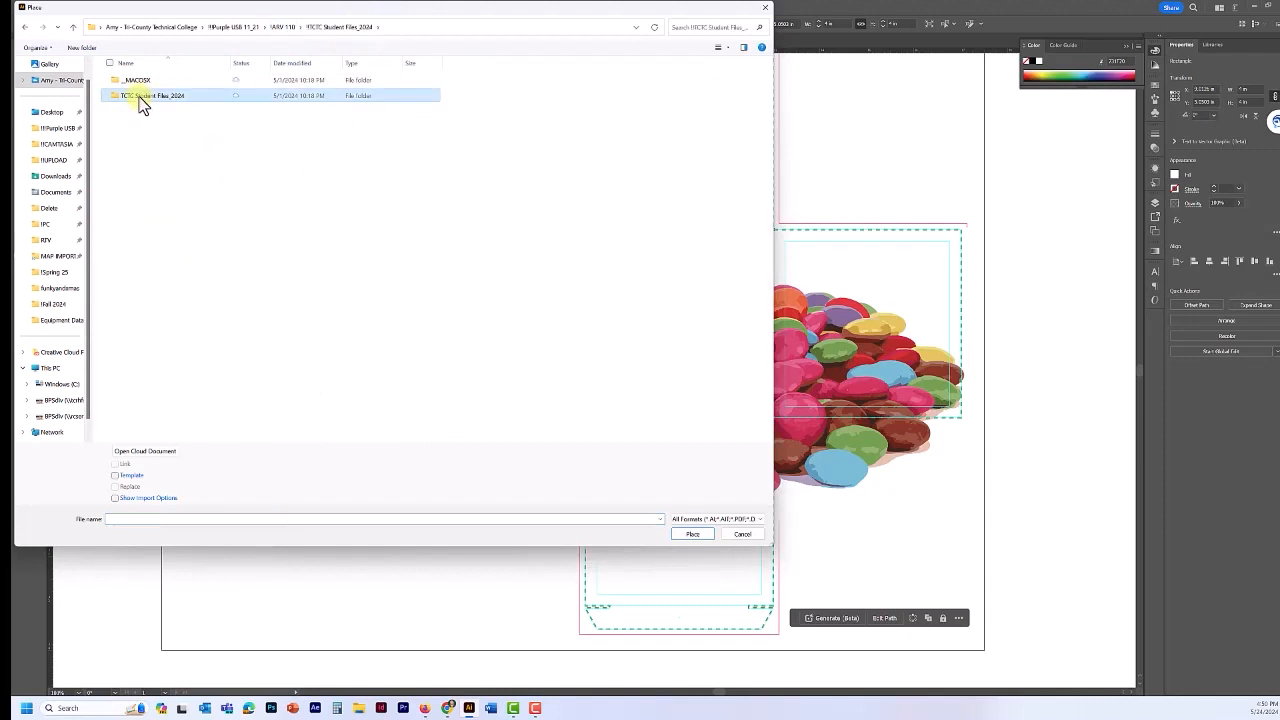
{"action": "double_click", "coordinate": [140, 96]}
{"action": "double_click", "coordinate": [138, 84]}
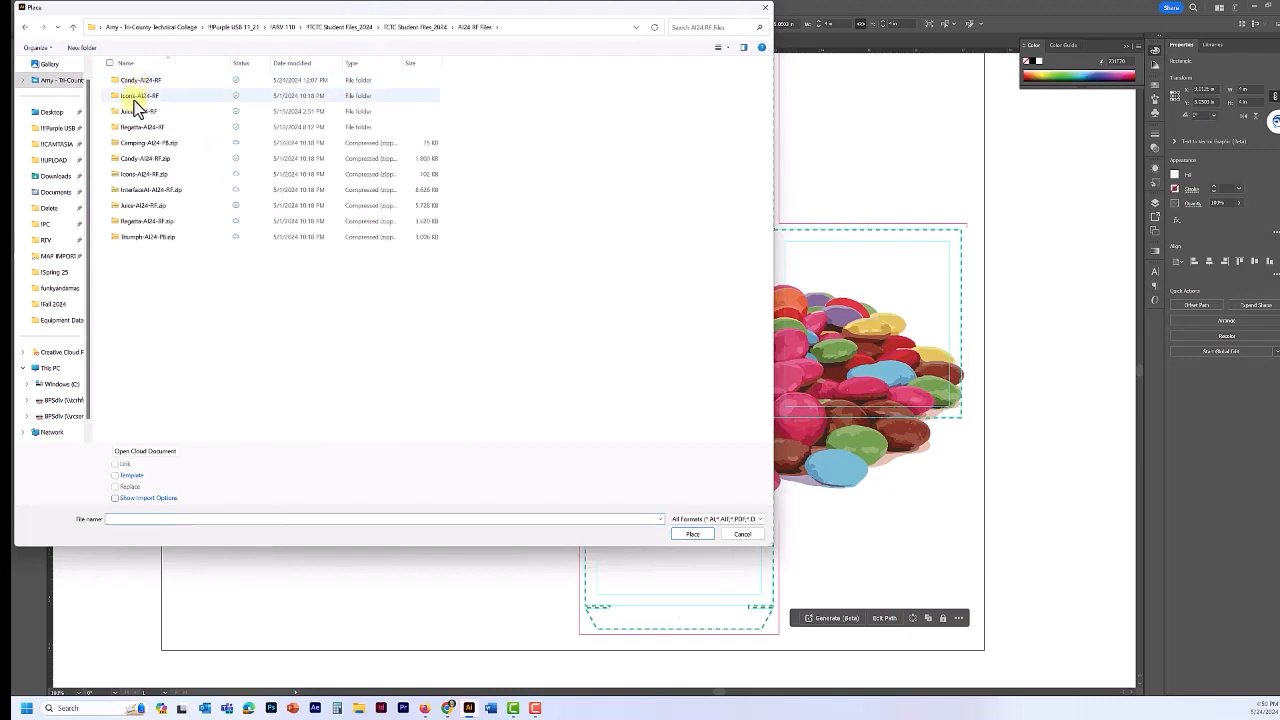
{"action": "double_click", "coordinate": [128, 85]}
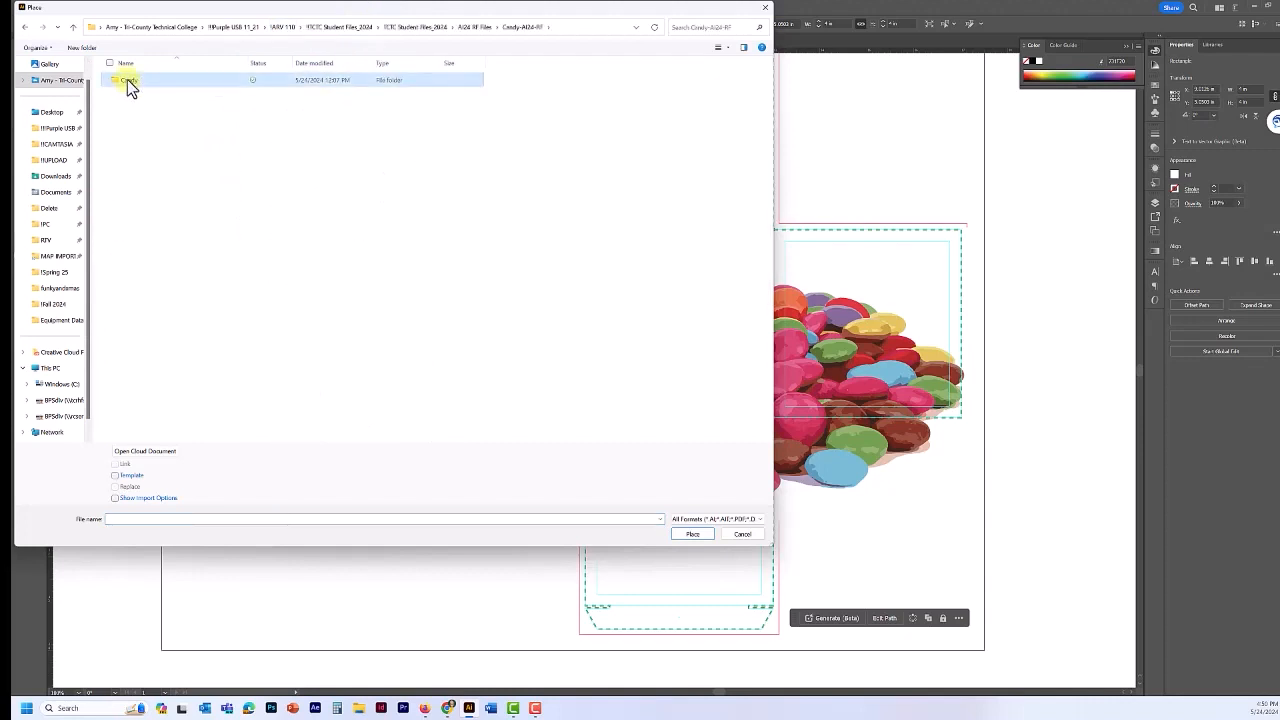
{"action": "double_click", "coordinate": [128, 82]}
{"action": "left_click", "coordinate": [132, 112]}
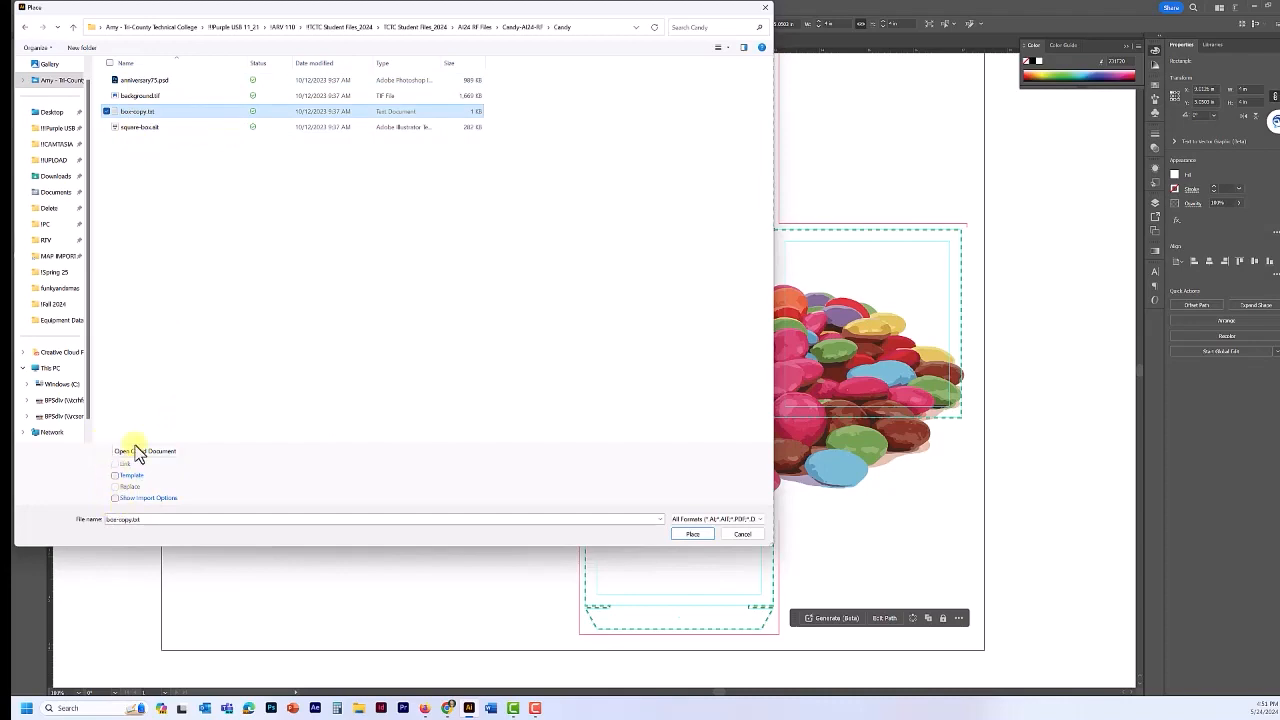
{"action": "left_click", "coordinate": [682, 536]}
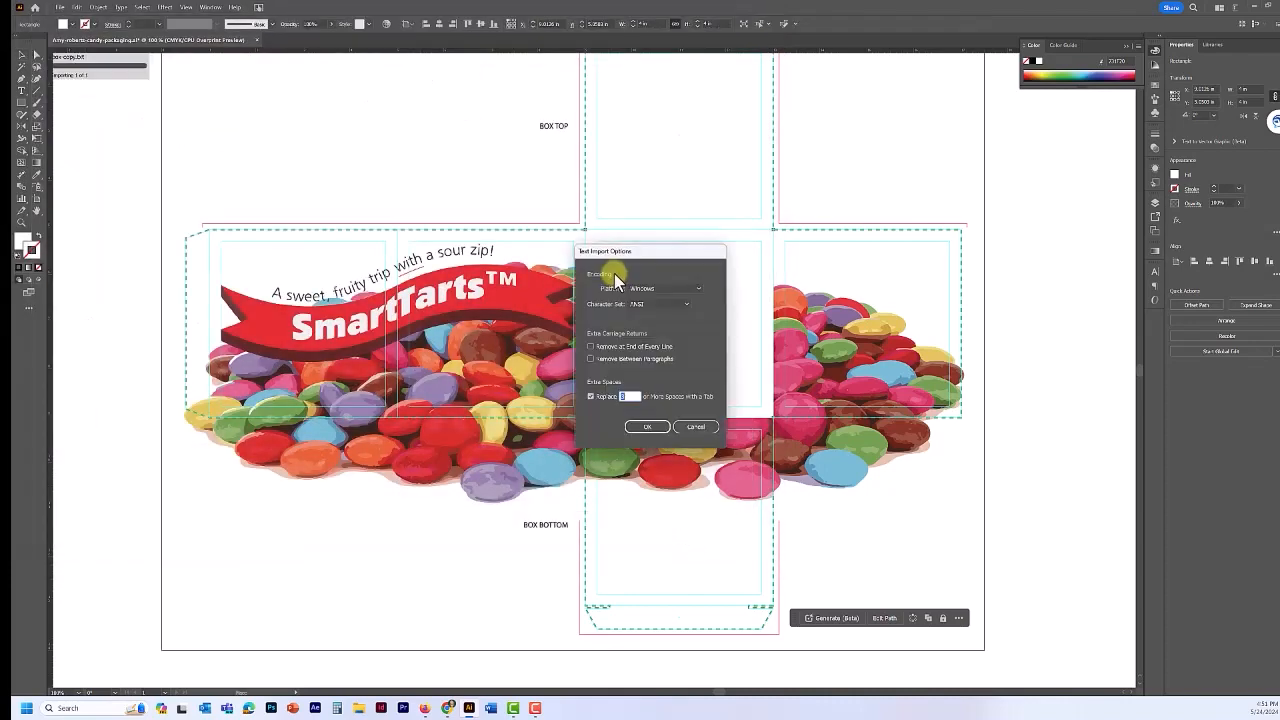
{"action": "left_click", "coordinate": [646, 428]}
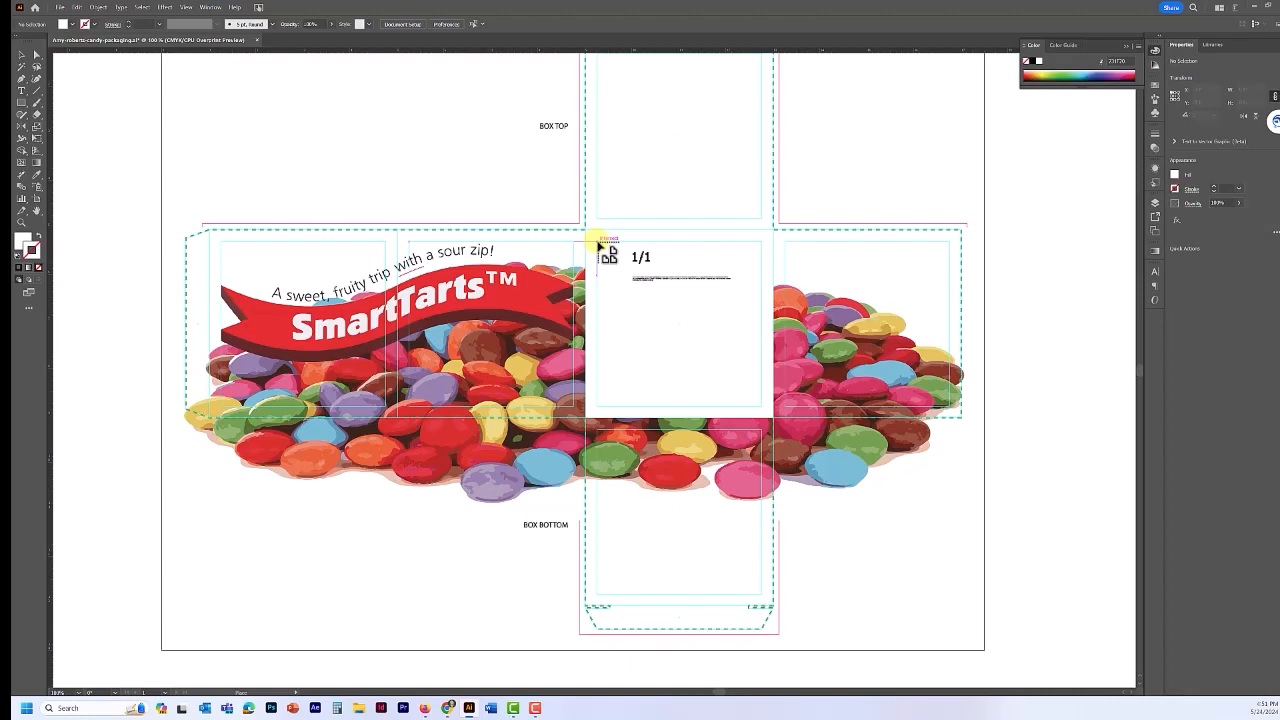
- Drag a text frame across the centre panel so the box copy flows in, then select the text
{"action": "left_click_drag", "start_coordinate": [597, 242], "coordinate": [763, 409]}
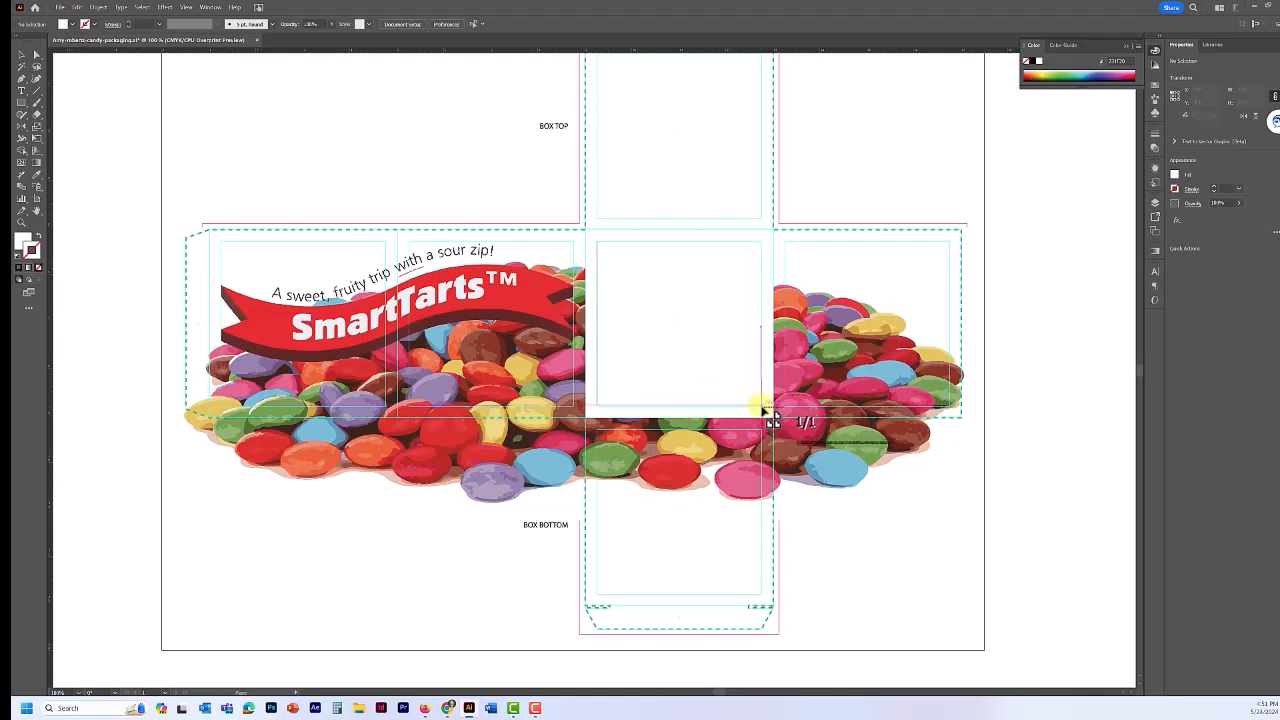
{"action": "left_click_drag", "start_coordinate": [763, 409], "coordinate": [766, 410]}
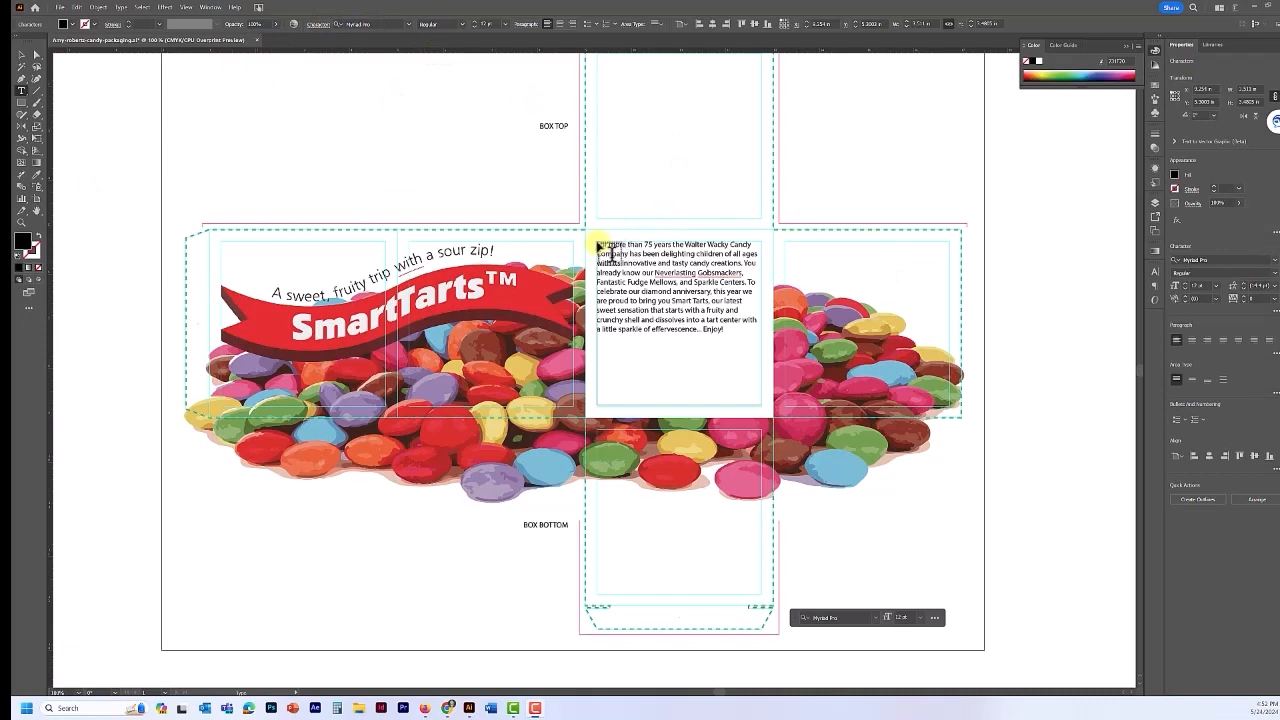
{"action": "left_click_drag", "start_coordinate": [598, 244], "coordinate": [734, 343]}
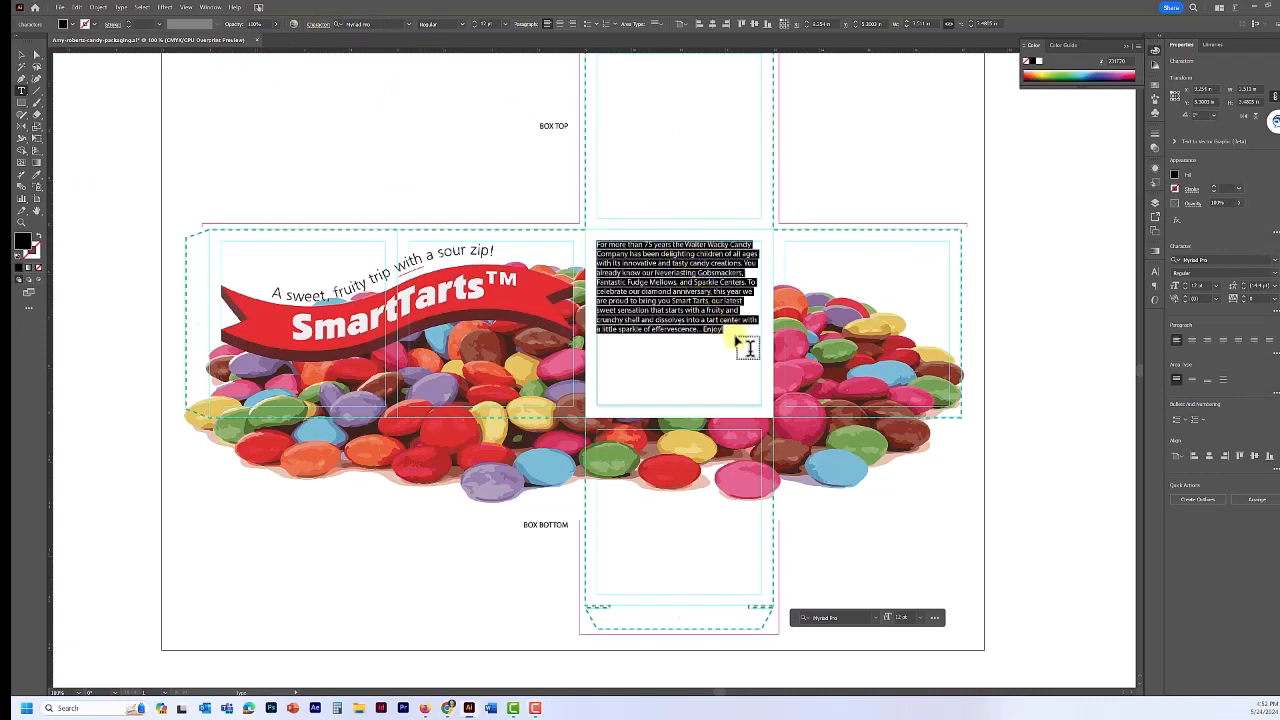
- Set the paragraph to ATC Coral, 12.5 pt size with 17 pt leading
{"action": "left_click", "coordinate": [1275, 261]}
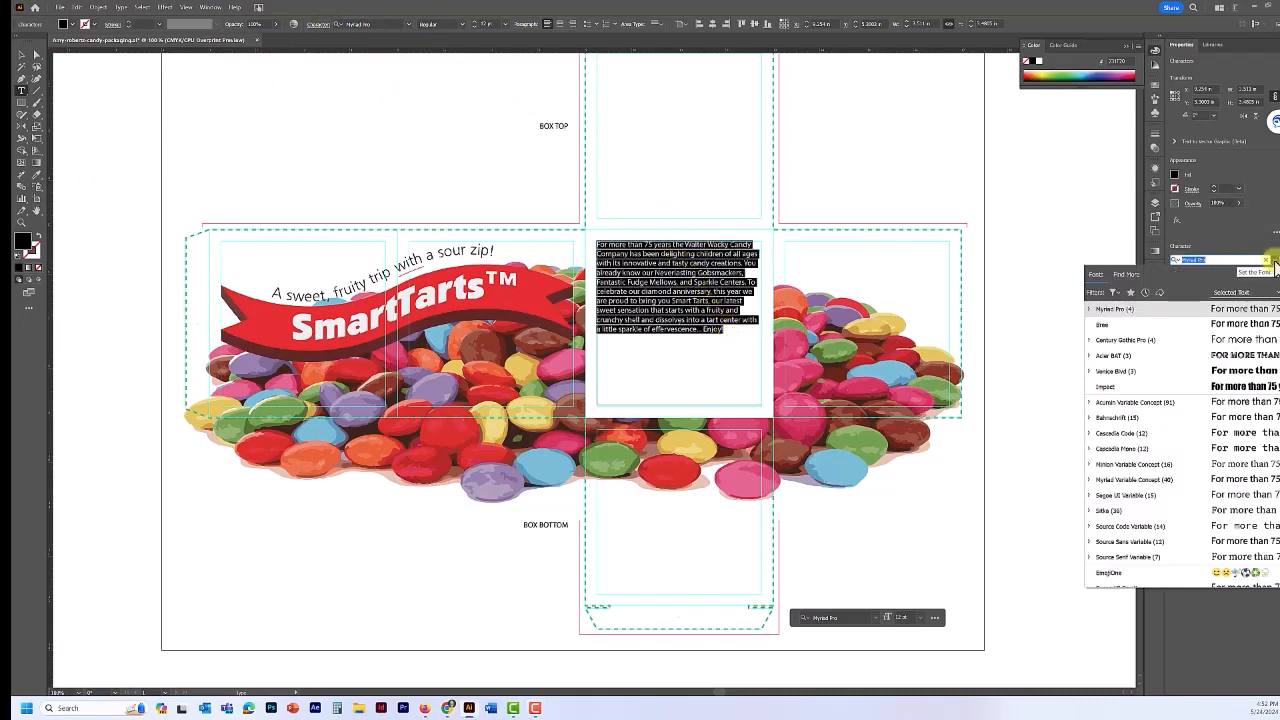
{"action": "scroll", "coordinate": [1143, 402], "scroll_direction": "down", "scroll_amount": 15}
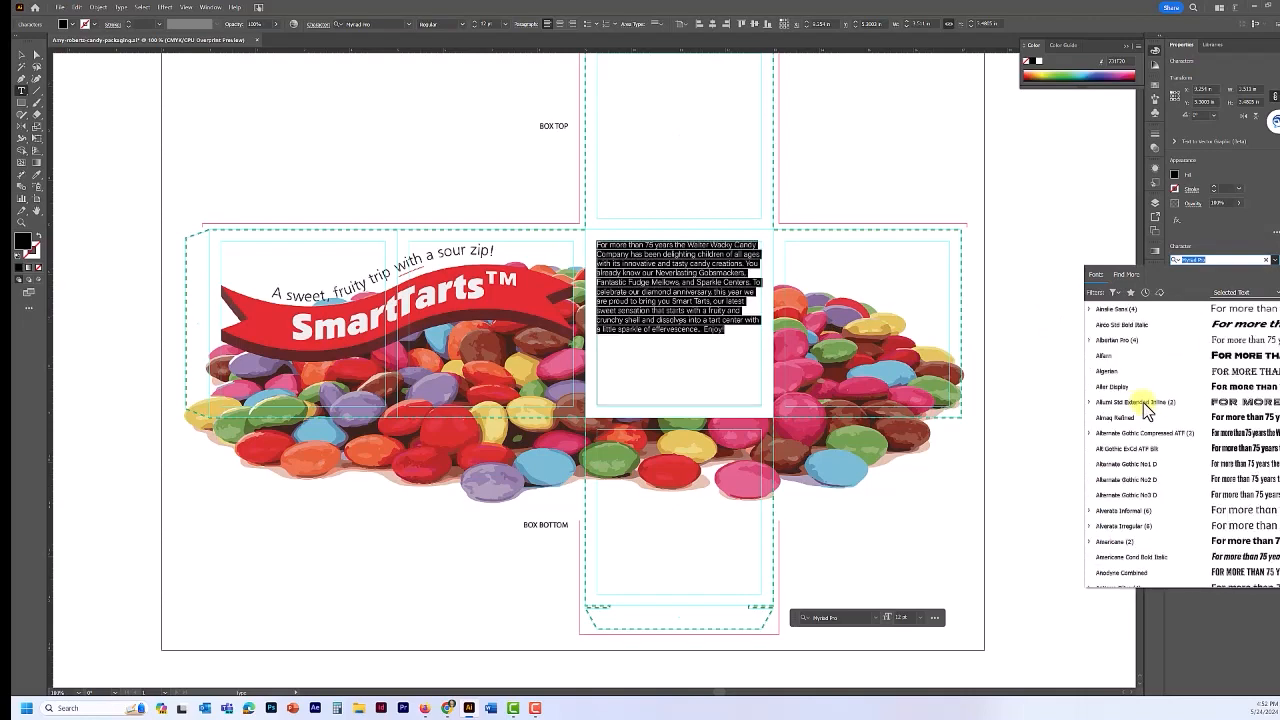
{"action": "scroll", "coordinate": [1143, 410], "scroll_direction": "down", "scroll_amount": 1}
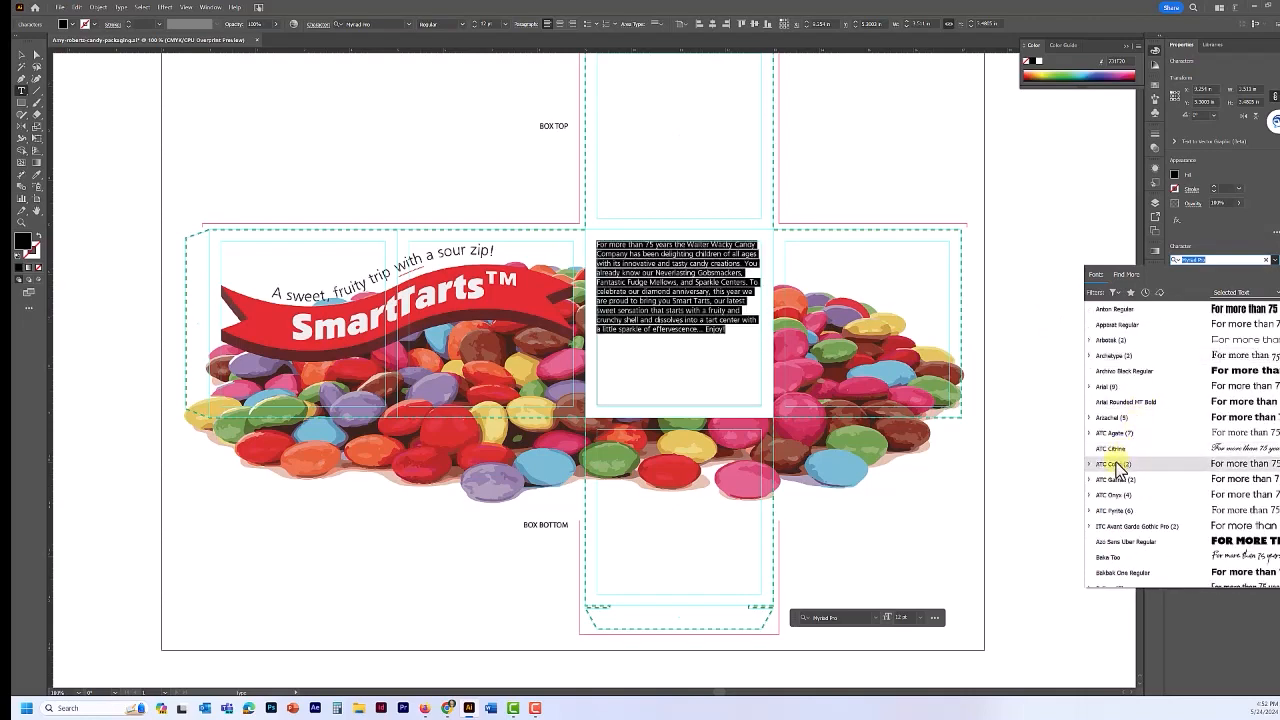
{"action": "left_click", "coordinate": [1116, 465]}
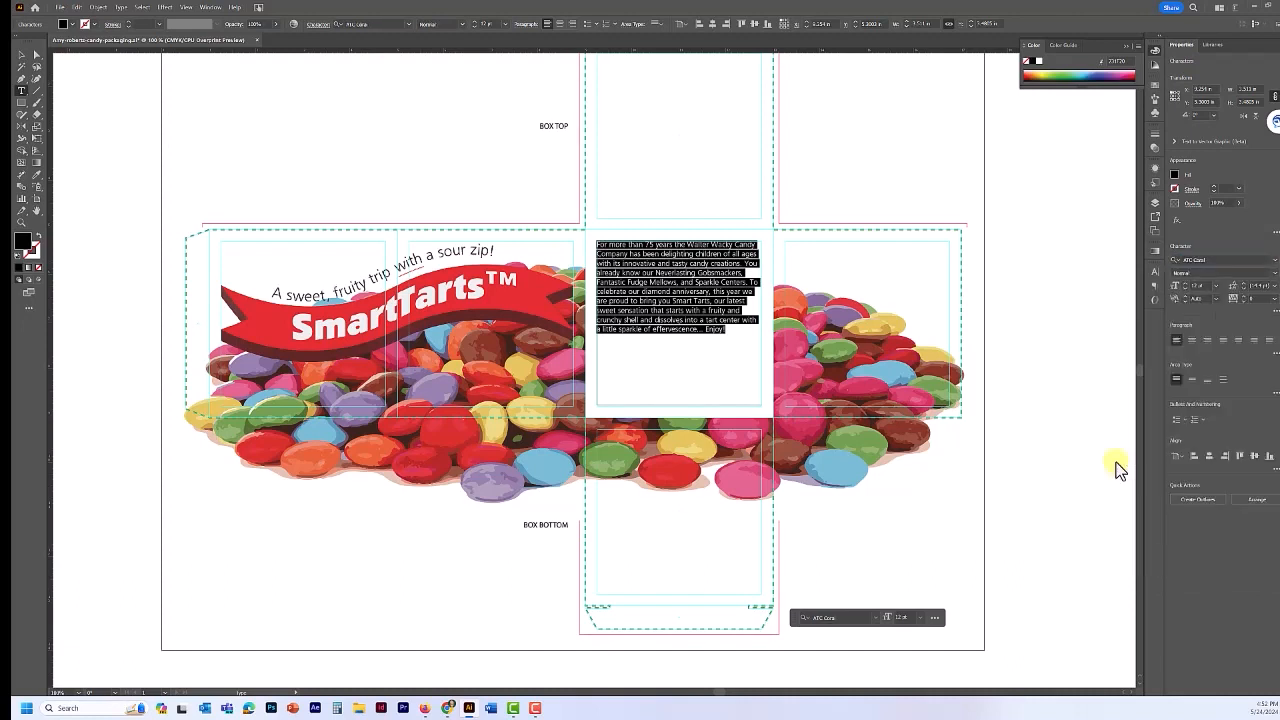
{"action": "left_click", "coordinate": [1199, 285]}
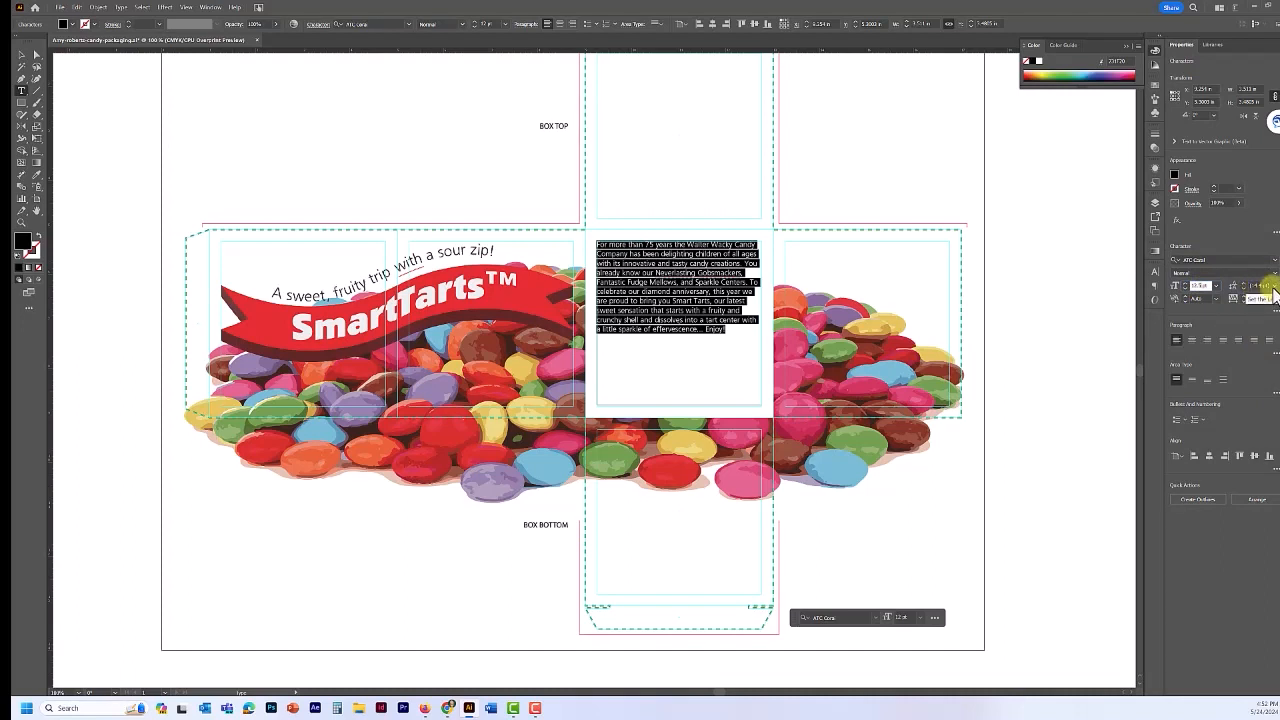
{"action": "type", "text": "12.5"}
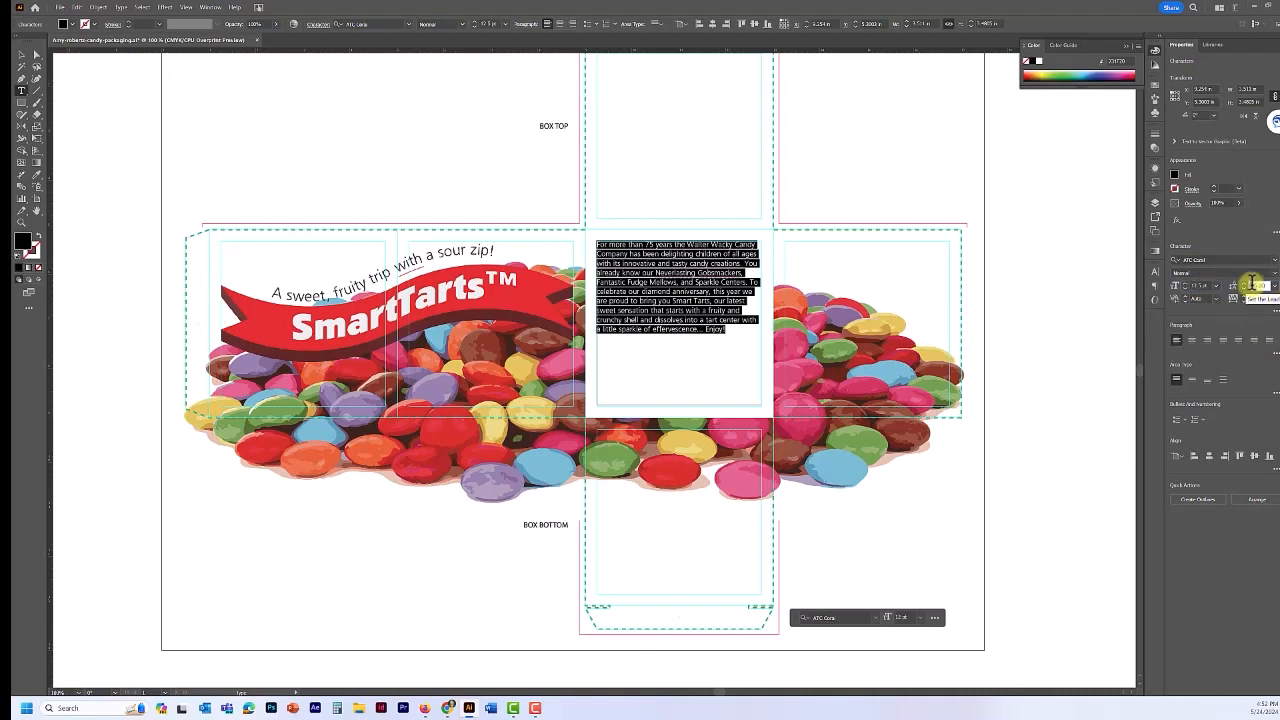
{"action": "key", "text": "Tab"}
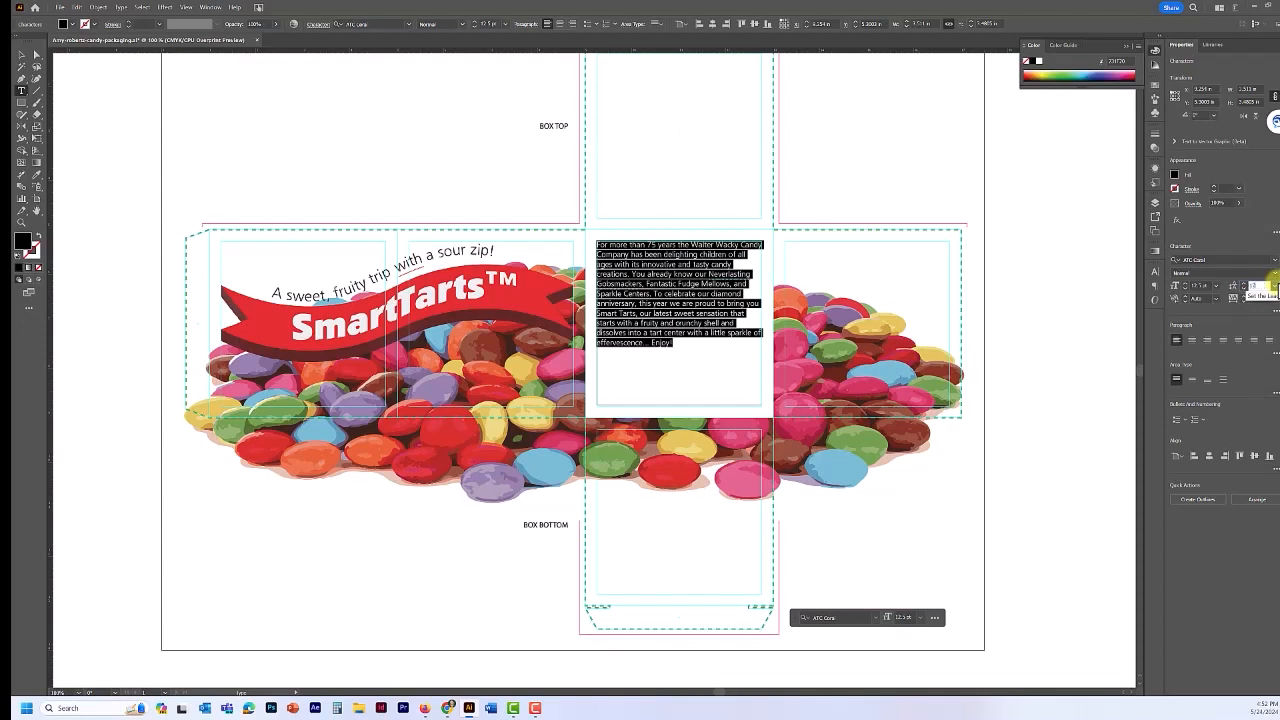
{"action": "type", "text": "17"}
{"action": "key", "text": "Return"}
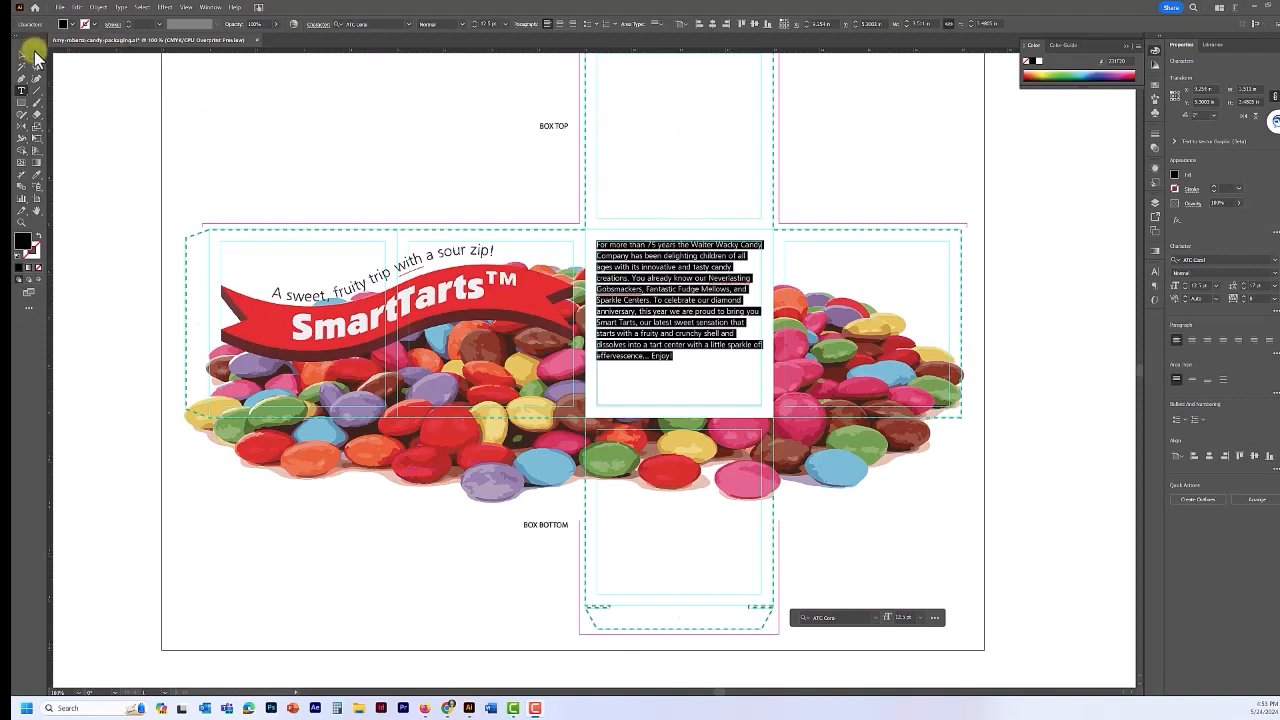
- Switch to the Selection tool and select the paragraph's text frame
{"action": "left_click", "coordinate": [22, 55]}
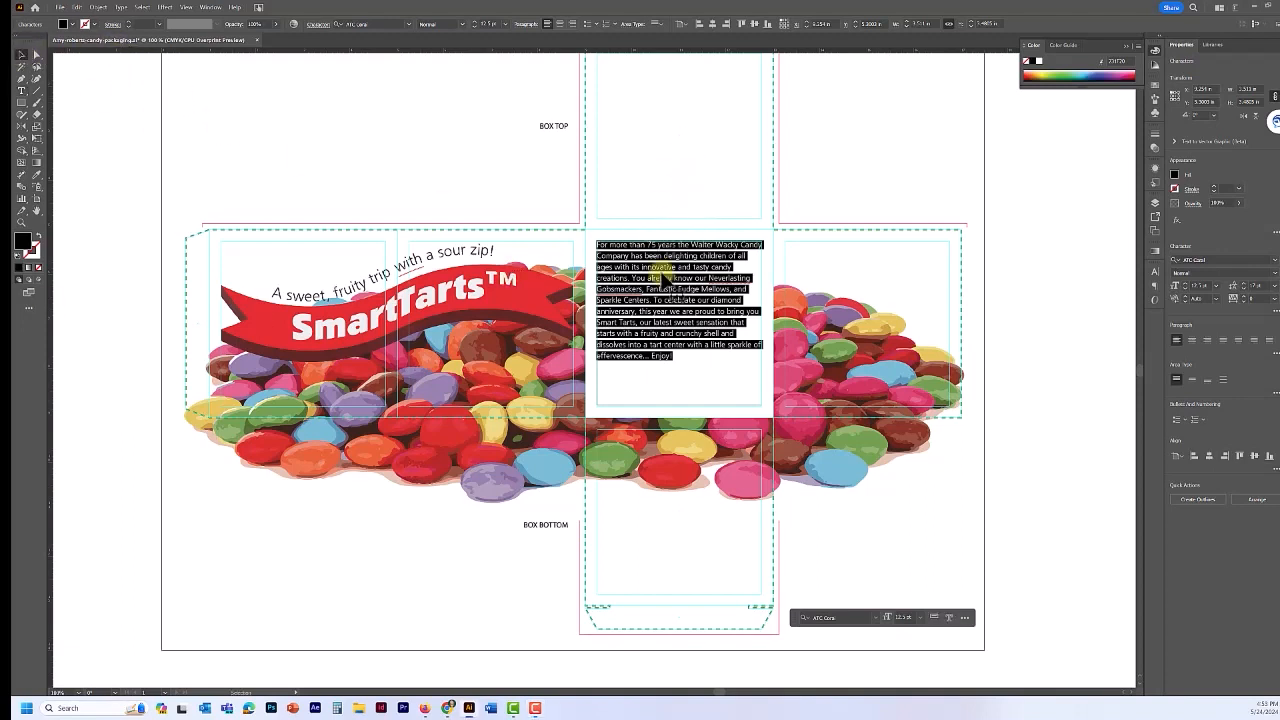
{"action": "left_click", "coordinate": [730, 412]}
{"action": "left_click", "coordinate": [636, 268]}
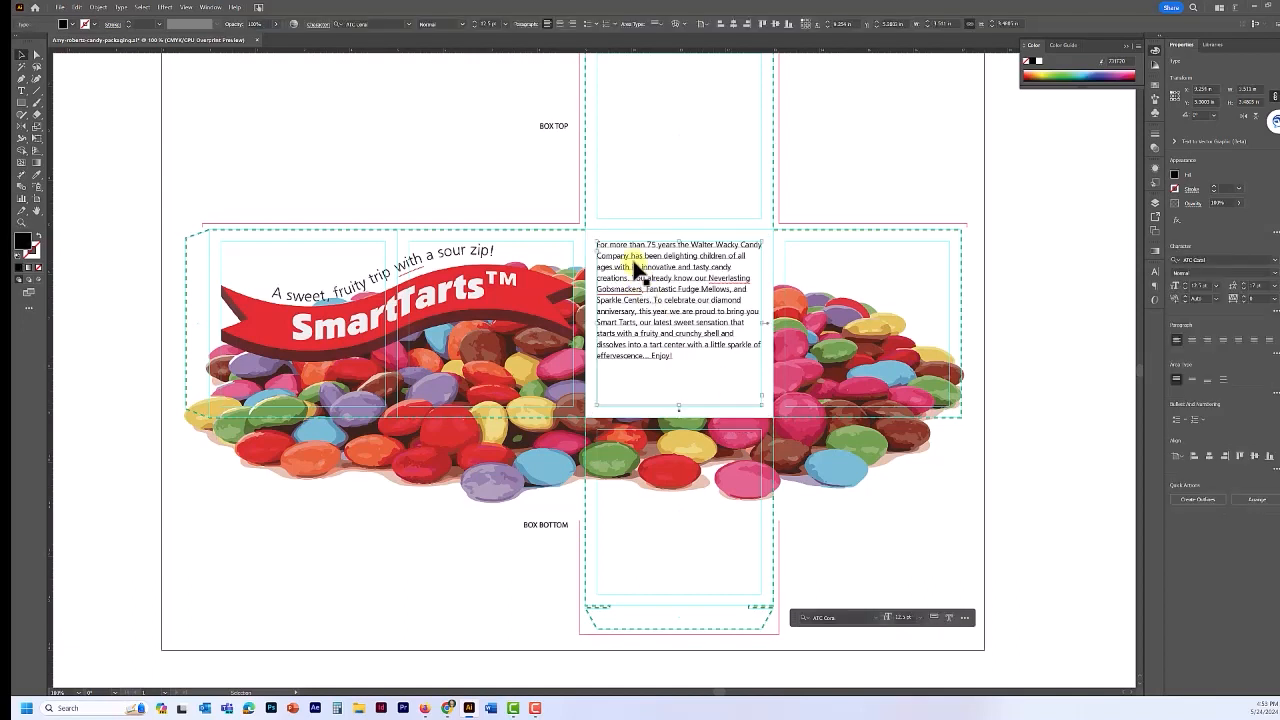
- Place anniversary75.psd with import options set to Convert Layers to Objects
{"action": "left_click", "coordinate": [62, 8]}
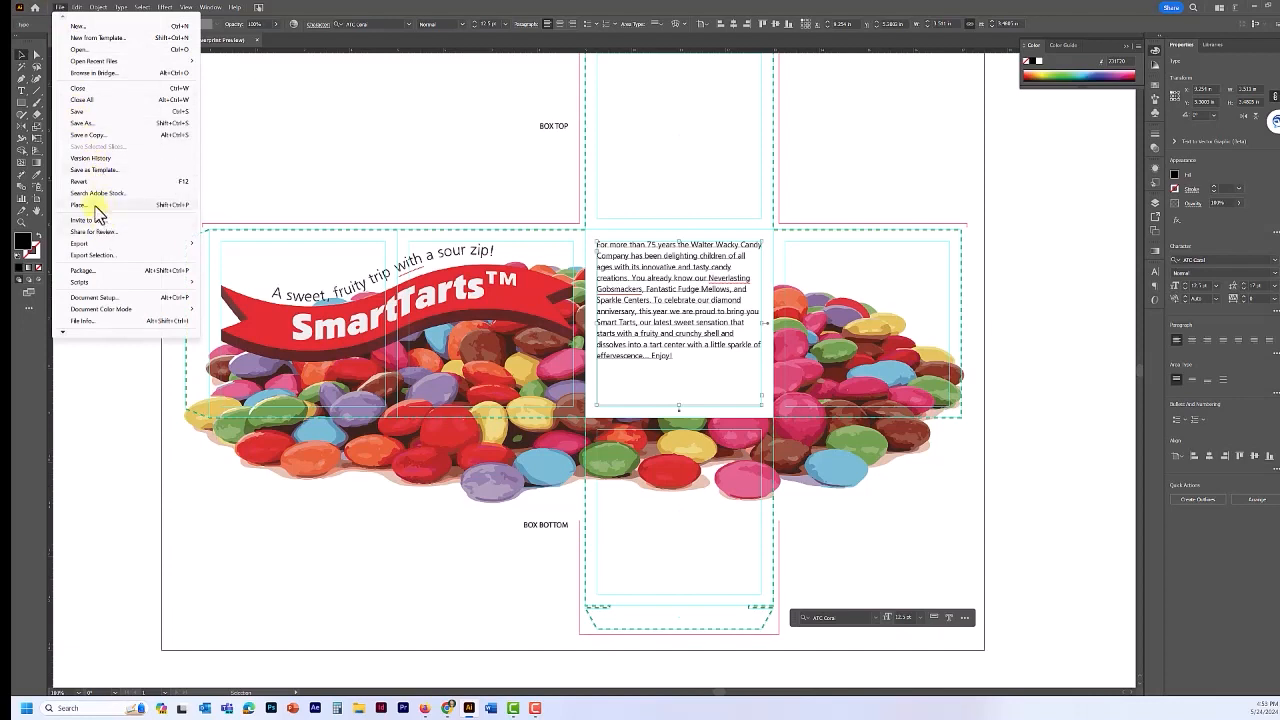
{"action": "left_click", "coordinate": [95, 205]}
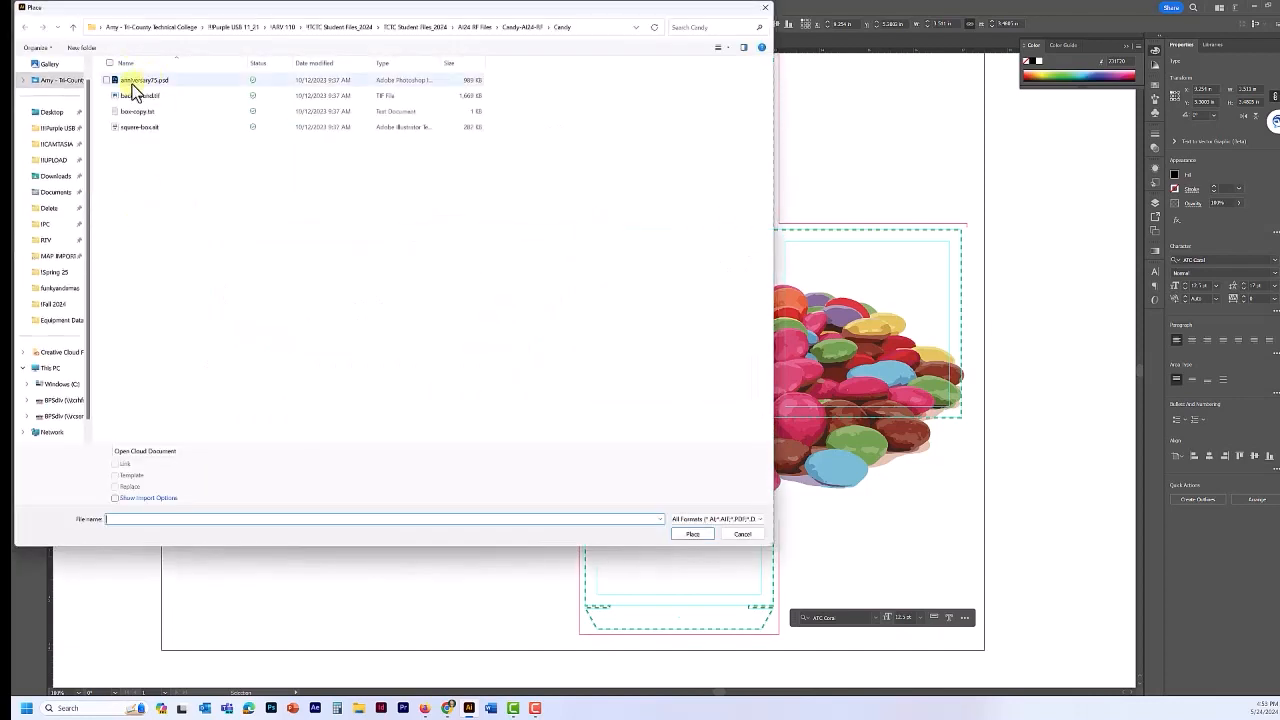
{"action": "left_click", "coordinate": [133, 82]}
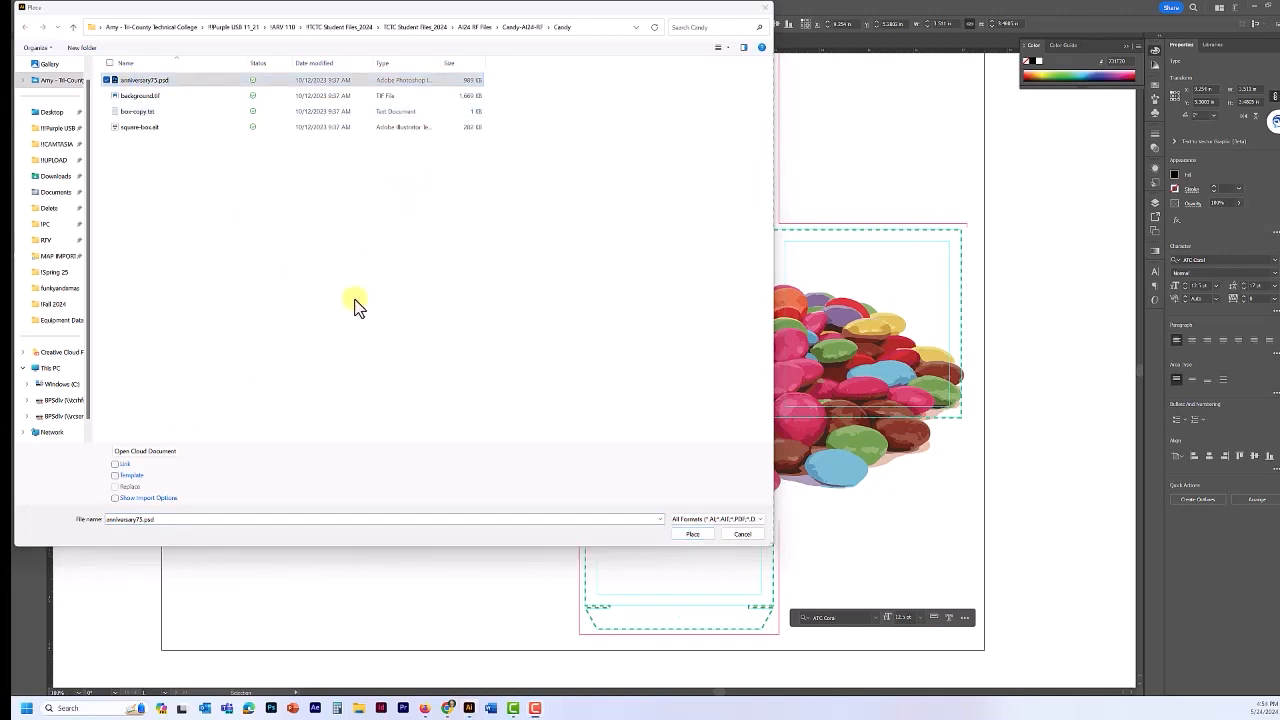
{"action": "left_click", "coordinate": [114, 500]}
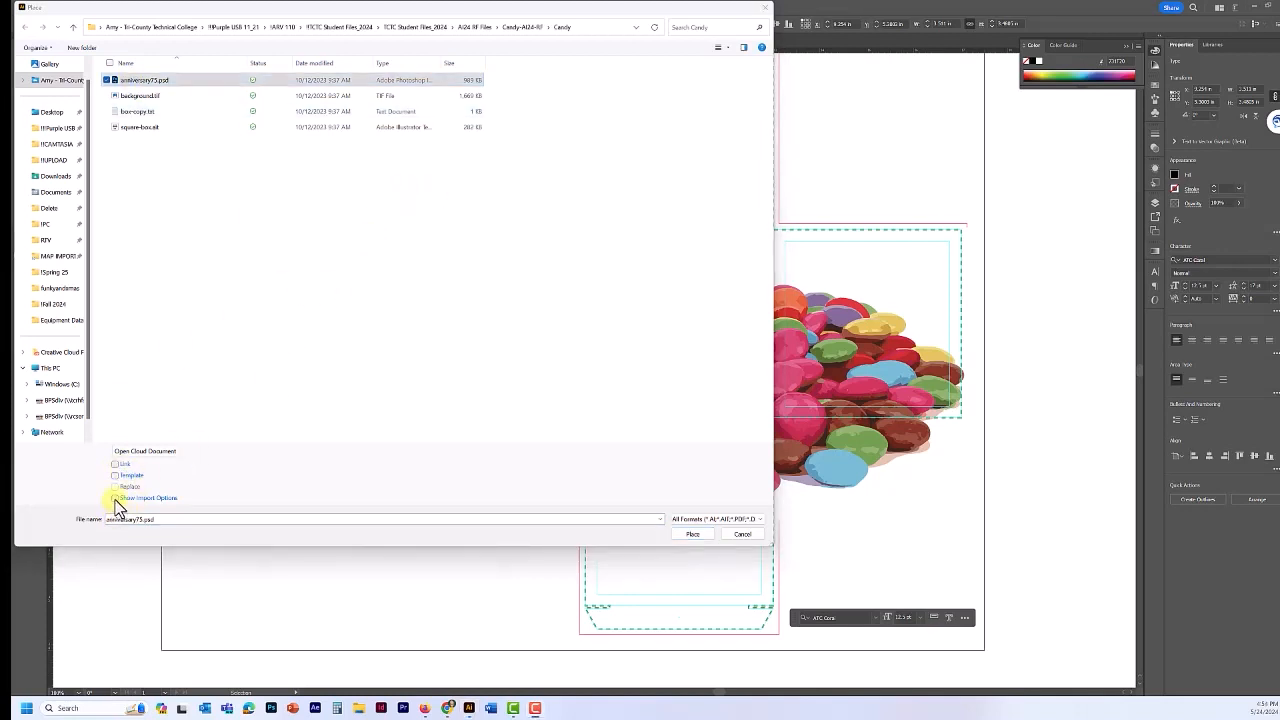
{"action": "left_click", "coordinate": [690, 534]}
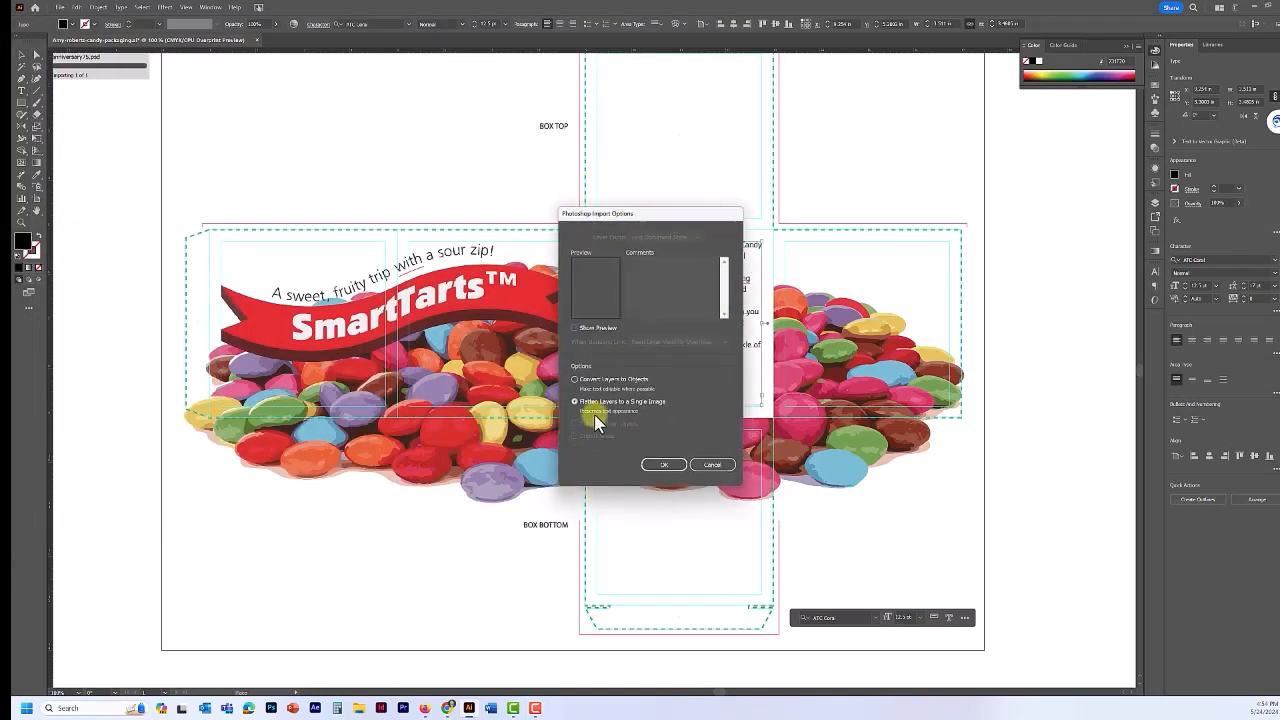
{"action": "left_click", "coordinate": [575, 380]}
{"action": "left_click", "coordinate": [665, 465]}
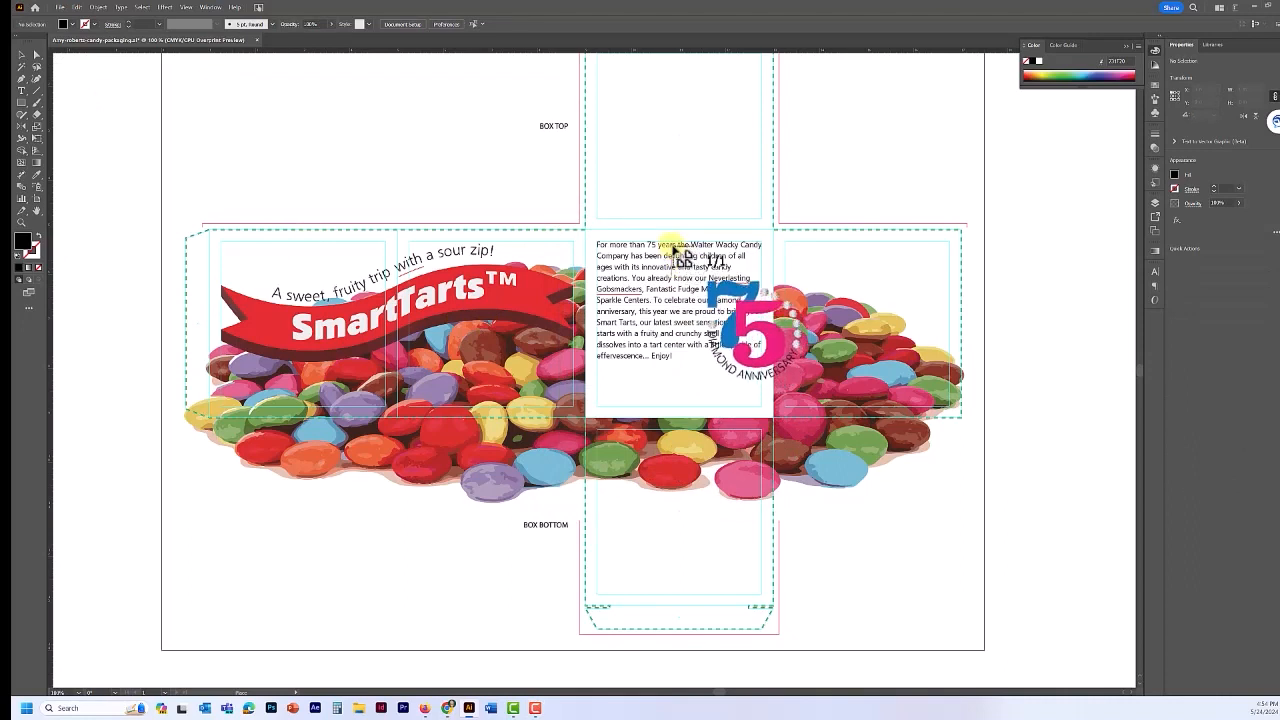
- Drop the 75 logo on the centre panel and drag it to the top-right corner
{"action": "left_click", "coordinate": [676, 250]}
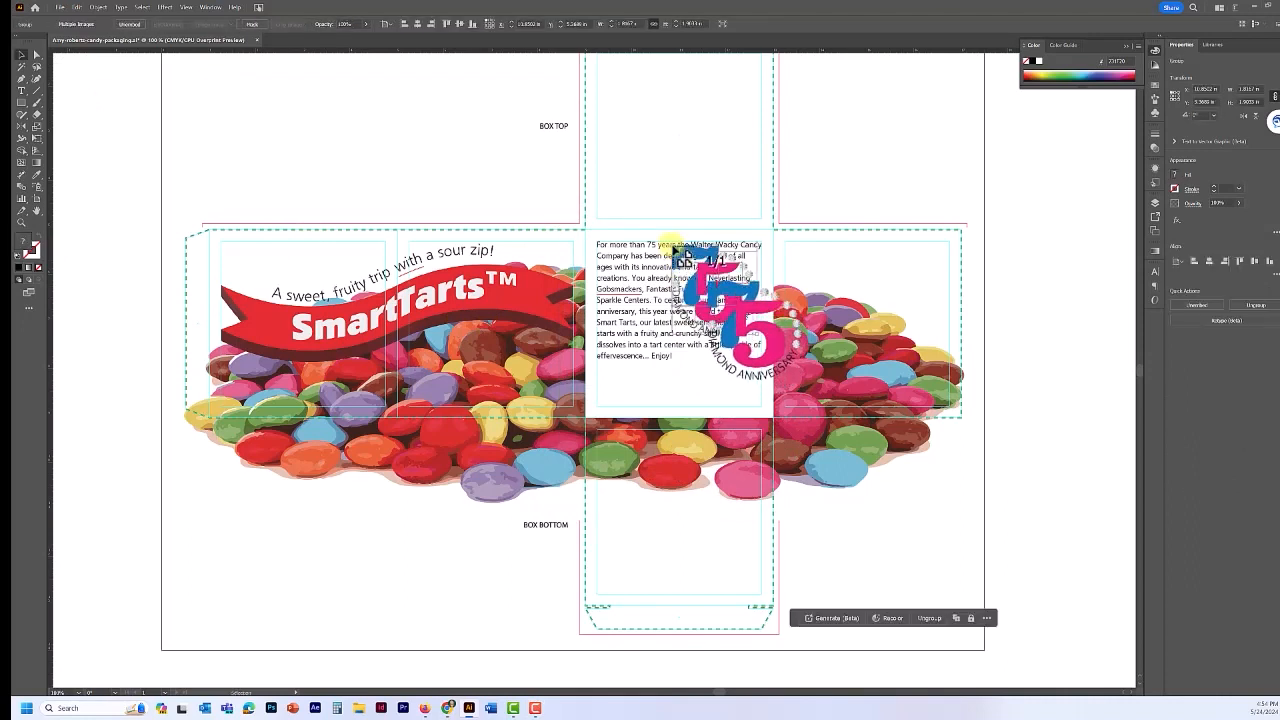
{"action": "left_click_drag", "start_coordinate": [720, 290], "coordinate": [735, 253]}
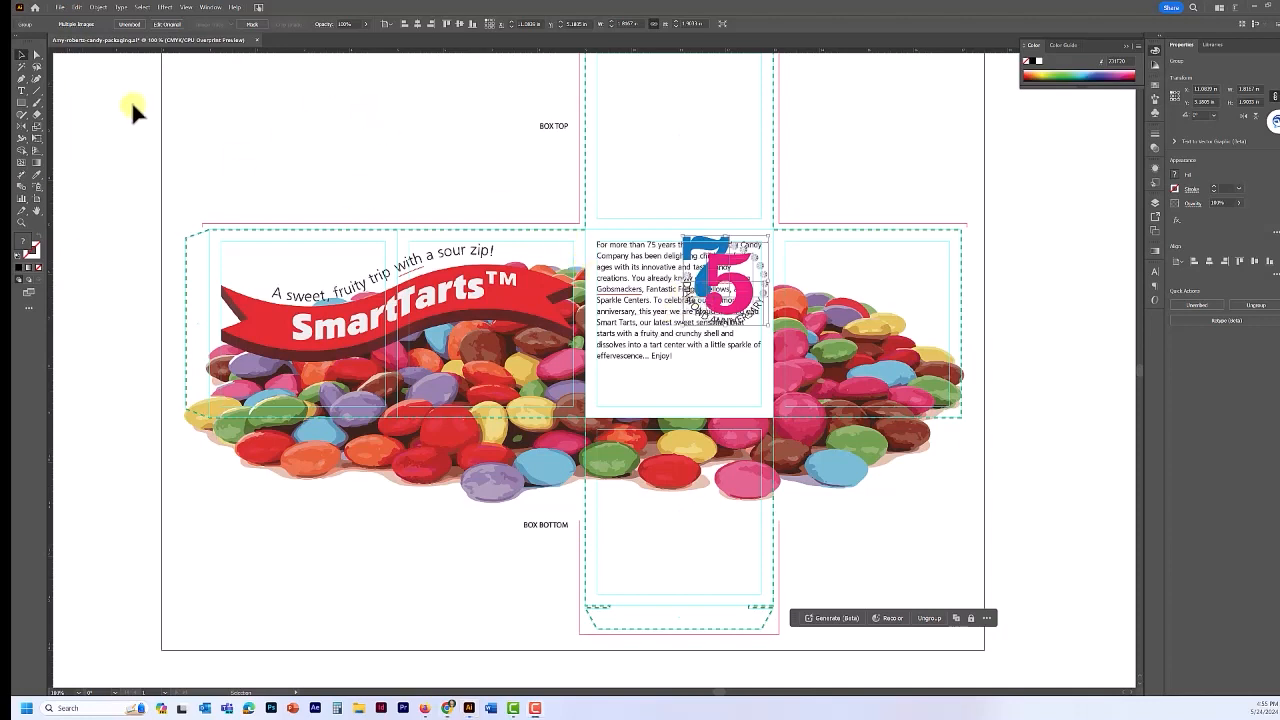
- Apply Object > Text Wrap > Make so the paragraph wraps around the 75 logo
{"action": "left_click", "coordinate": [101, 10]}
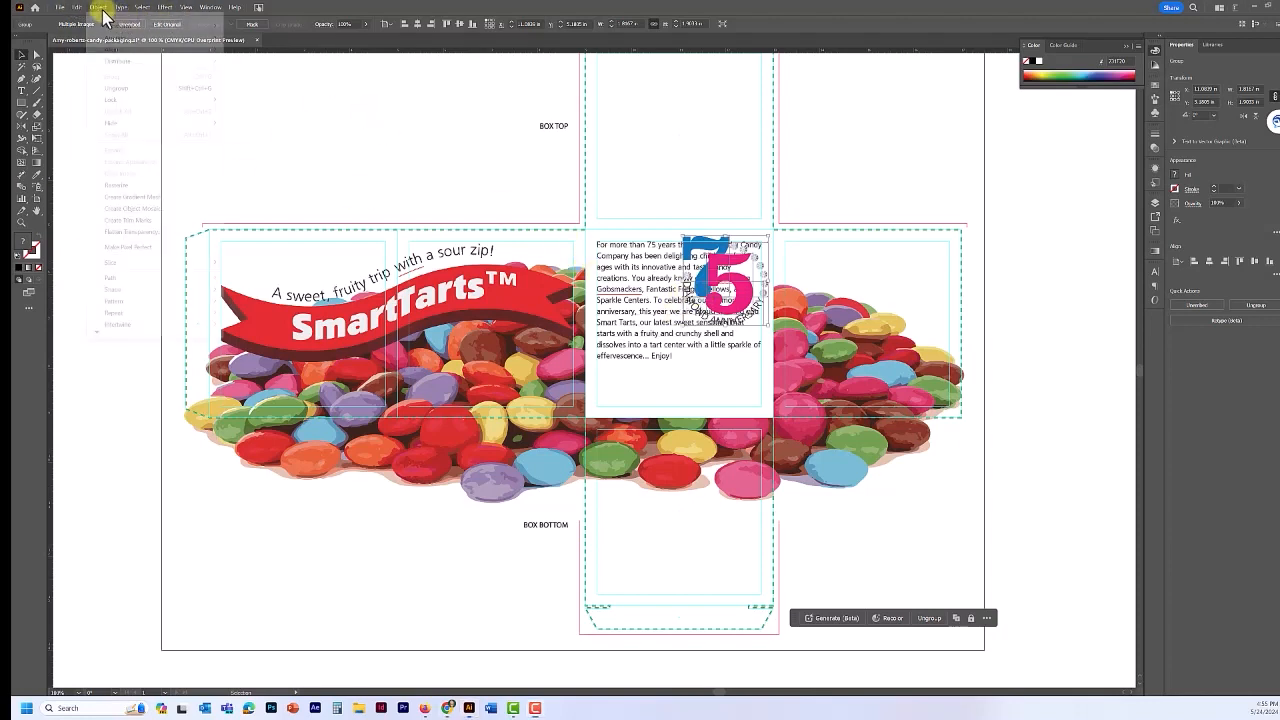
{"action": "scroll", "coordinate": [128, 251], "scroll_direction": "down", "scroll_amount": 4}
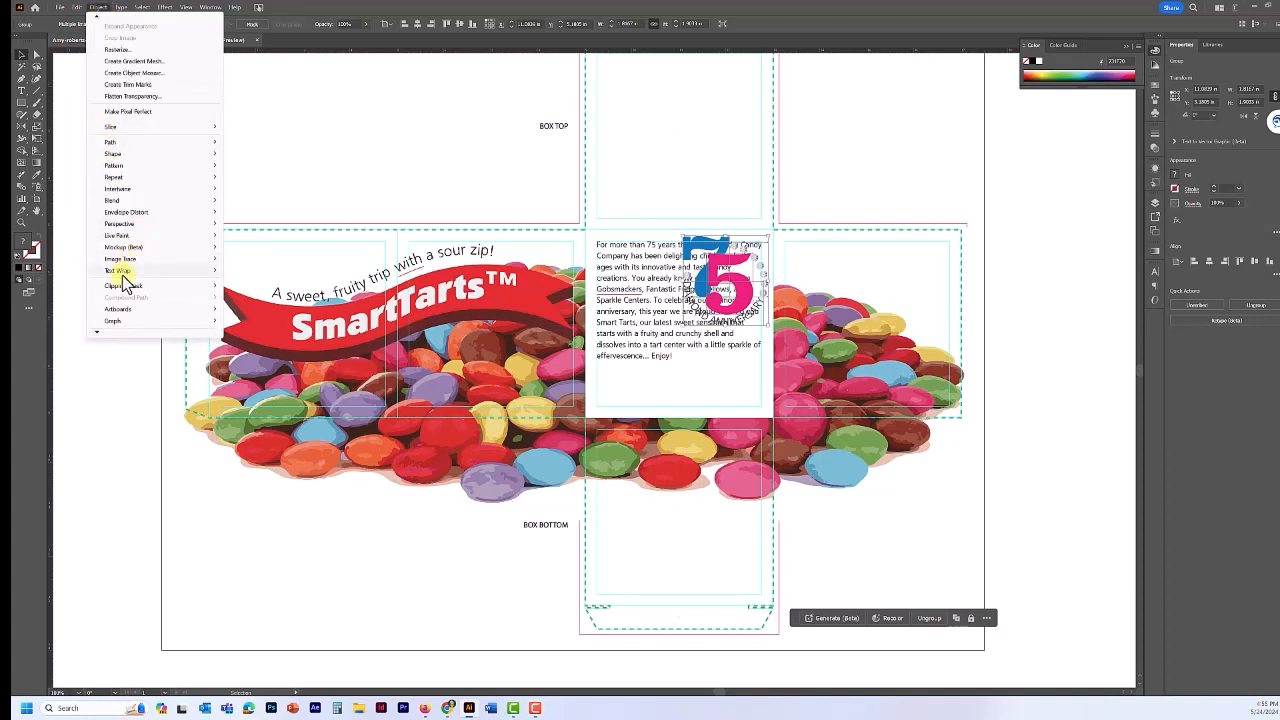
{"action": "mouse_move", "coordinate": [126, 272]}
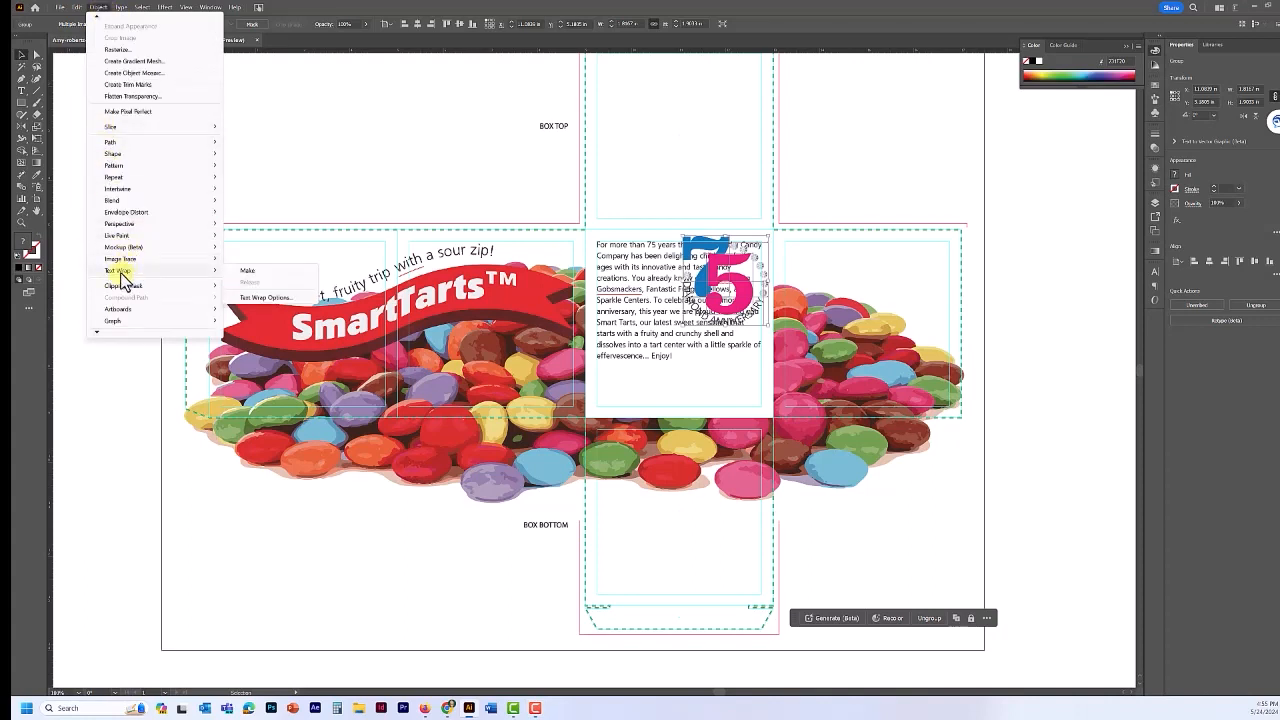
{"action": "left_click", "coordinate": [247, 272]}
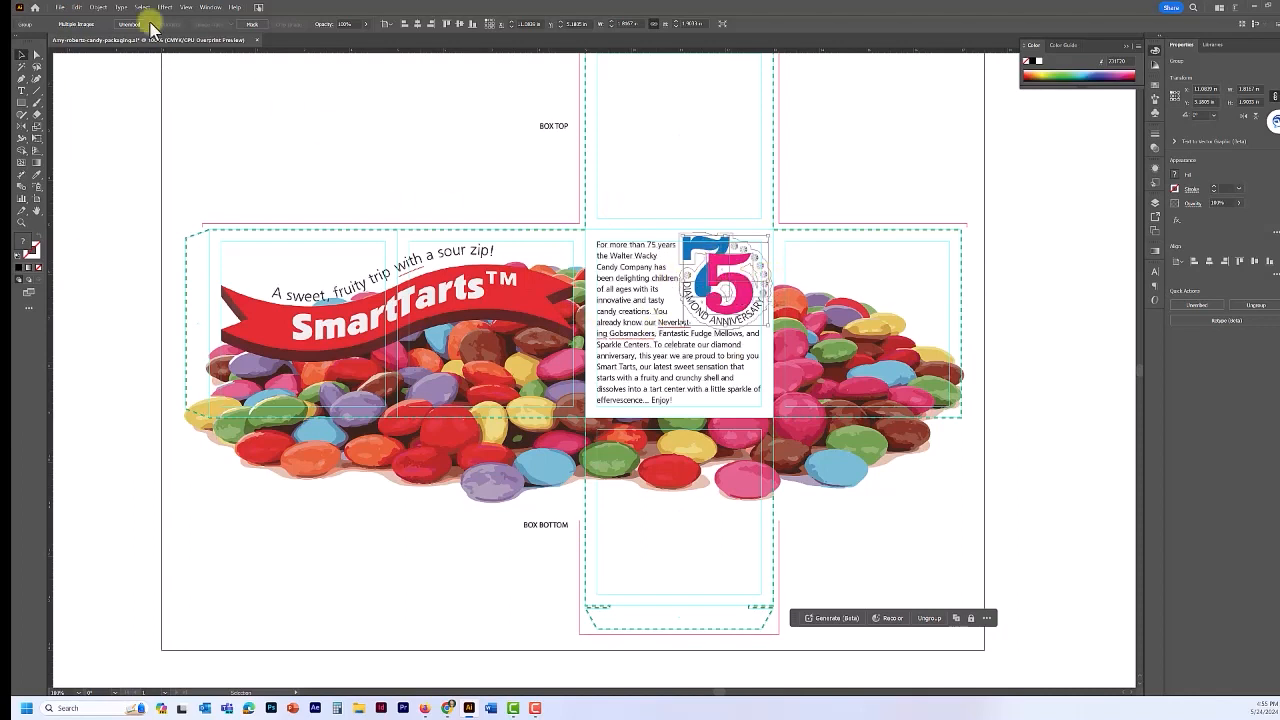
- Raise the text wrap offset to 12 pt in Text Wrap Options
{"action": "left_click", "coordinate": [97, 8]}
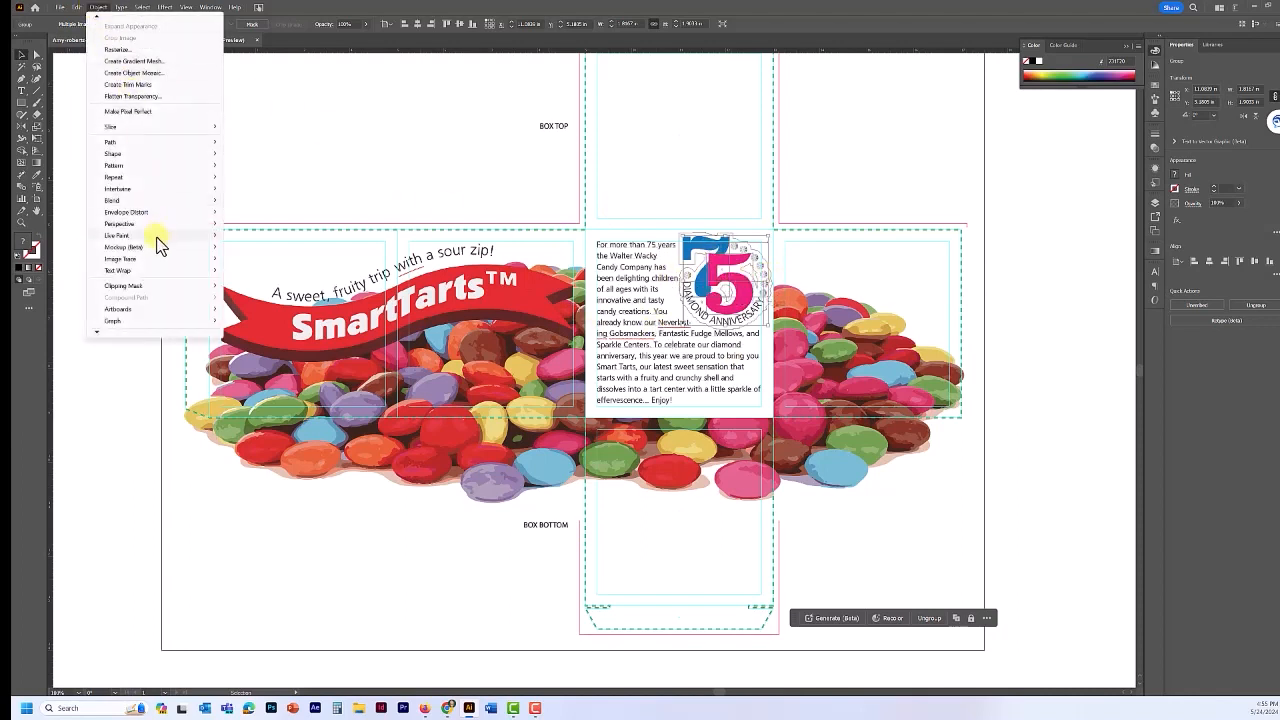
{"action": "mouse_move", "coordinate": [147, 270]}
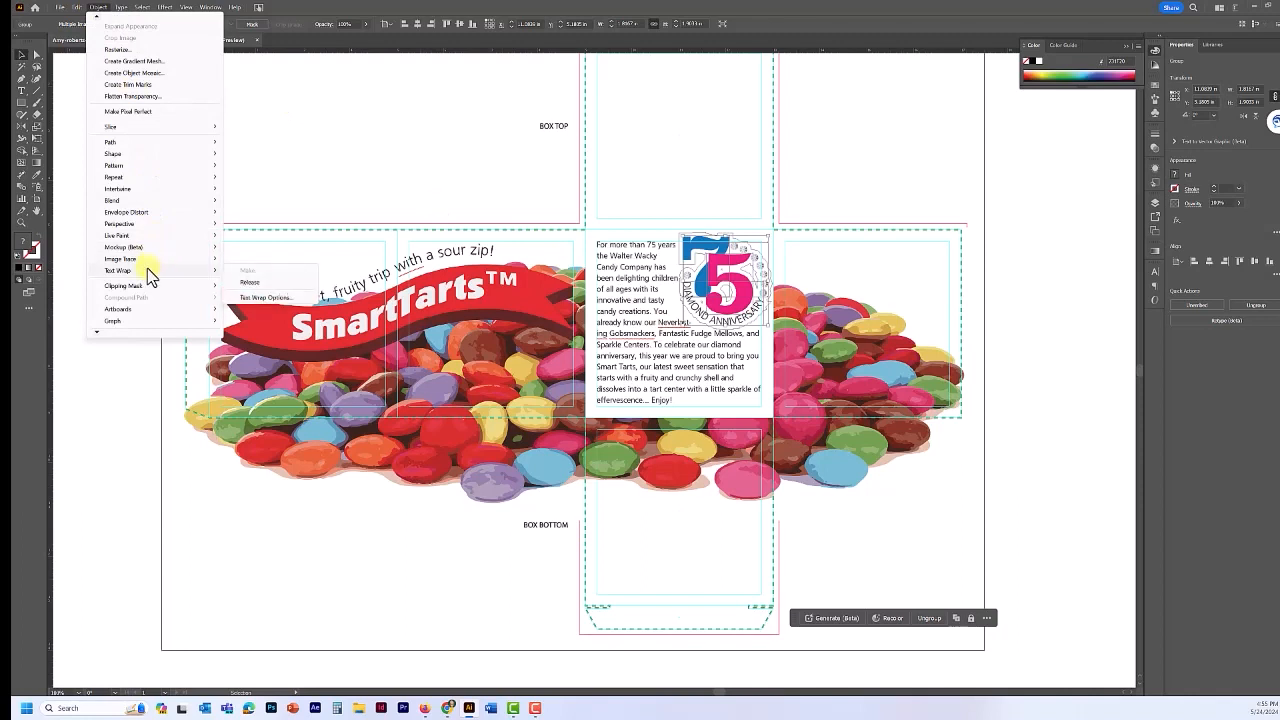
{"action": "left_click", "coordinate": [246, 299]}
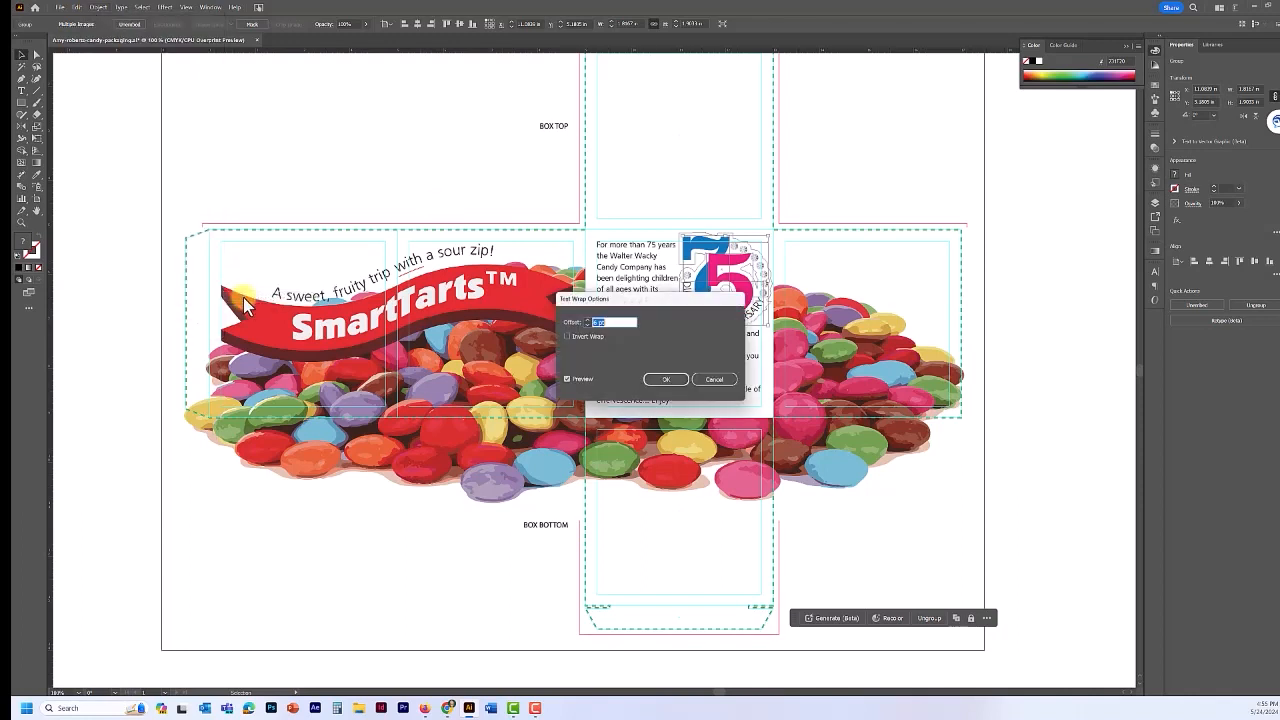
{"action": "left_click", "coordinate": [587, 320]}
{"action": "left_click", "coordinate": [587, 320]}
{"action": "left_click", "coordinate": [587, 320]}
{"action": "left_click", "coordinate": [587, 320]}
{"action": "left_click_drag", "start_coordinate": [634, 299], "coordinate": [492, 312]}
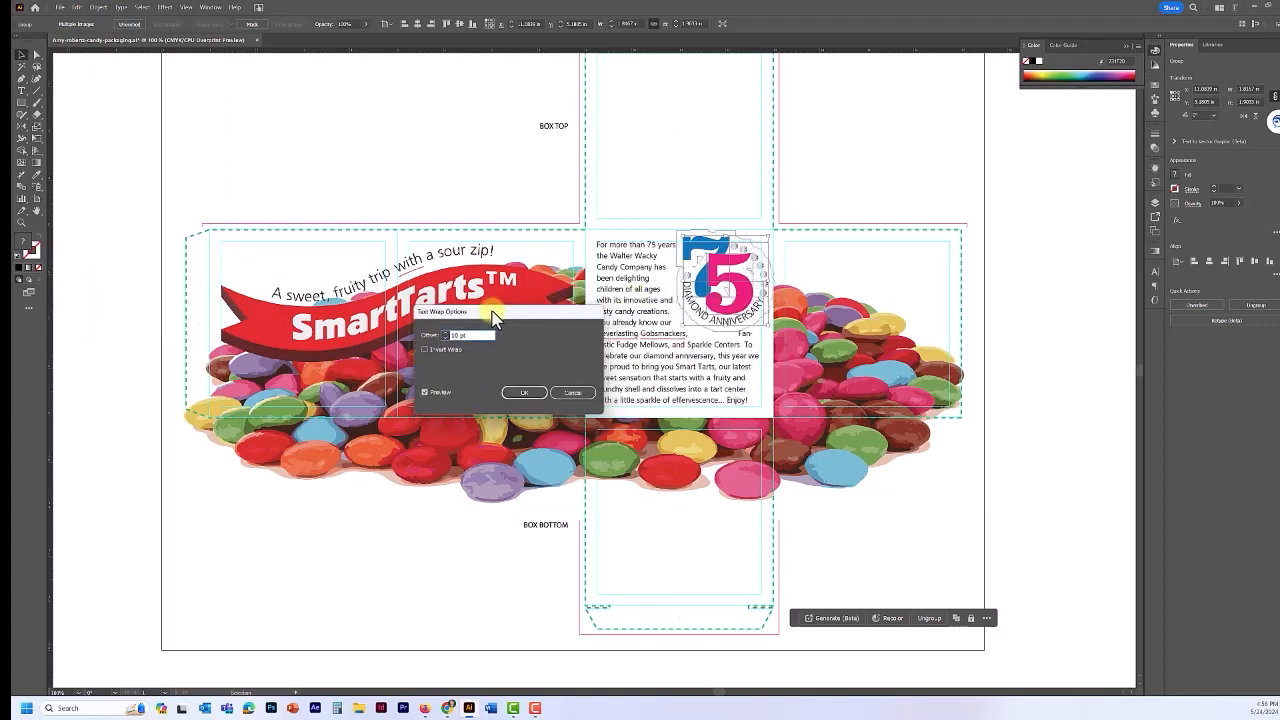
{"action": "left_click", "coordinate": [445, 335]}
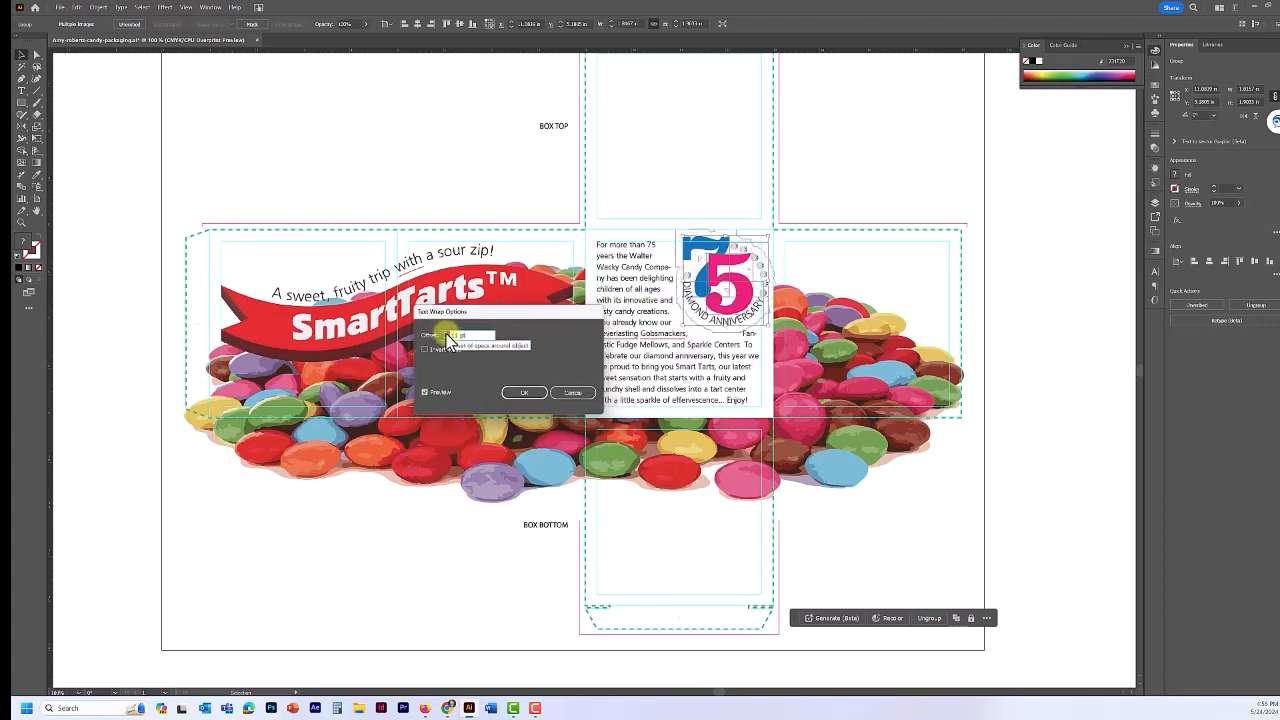
{"action": "left_click", "coordinate": [445, 335]}
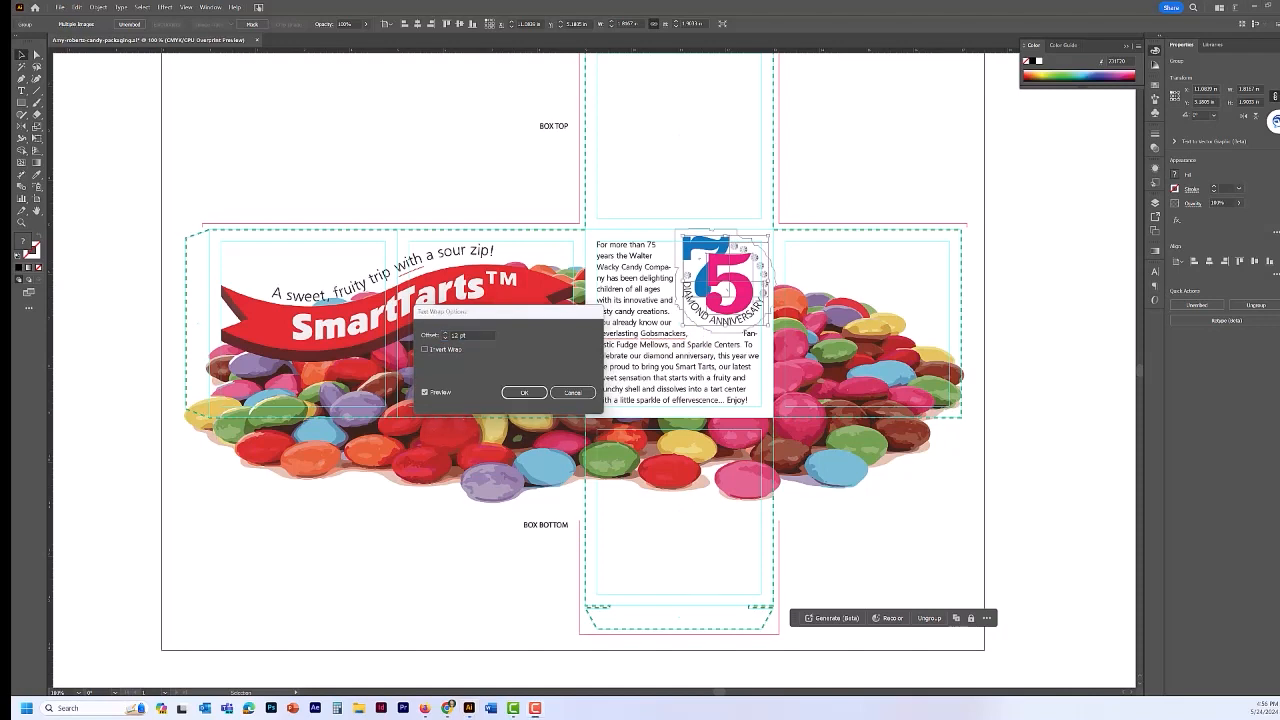
{"action": "left_click", "coordinate": [521, 394]}
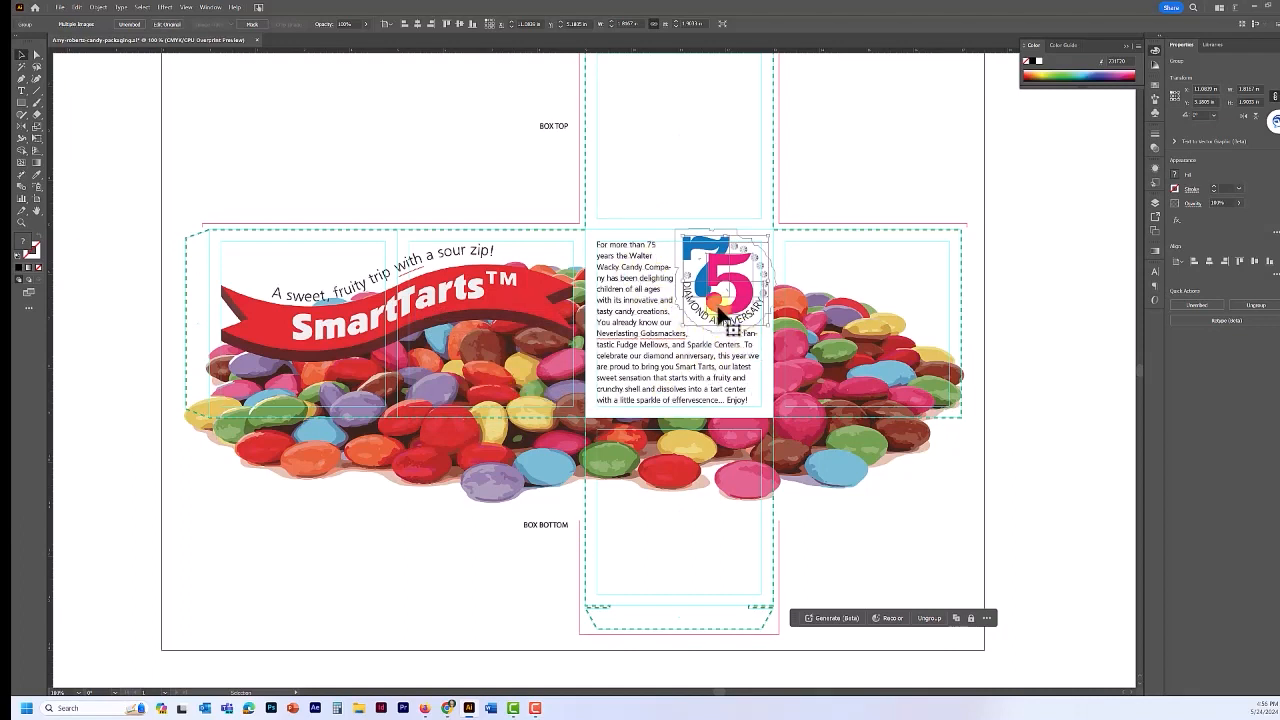
- Nudge the 75 logo up and turn off Hyphenate for the centre-panel paragraph
{"action": "left_click_drag", "start_coordinate": [718, 312], "coordinate": [725, 311]}
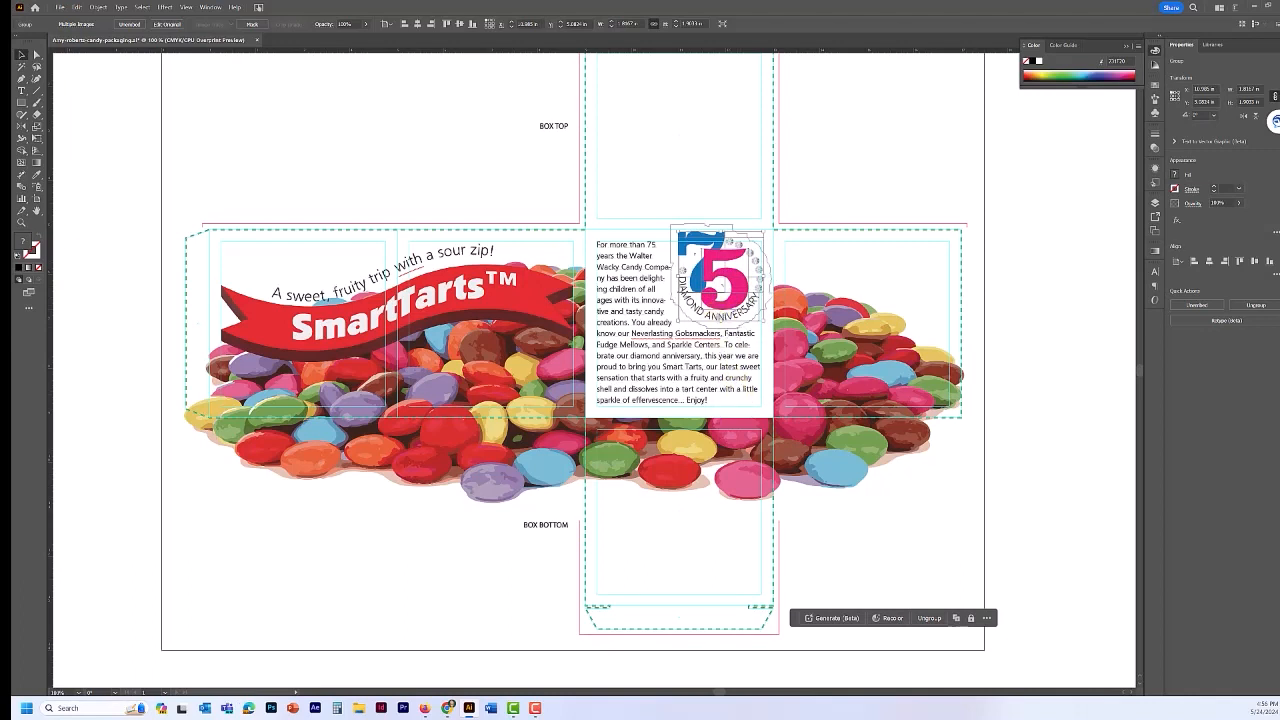
{"action": "left_click", "coordinate": [620, 287]}
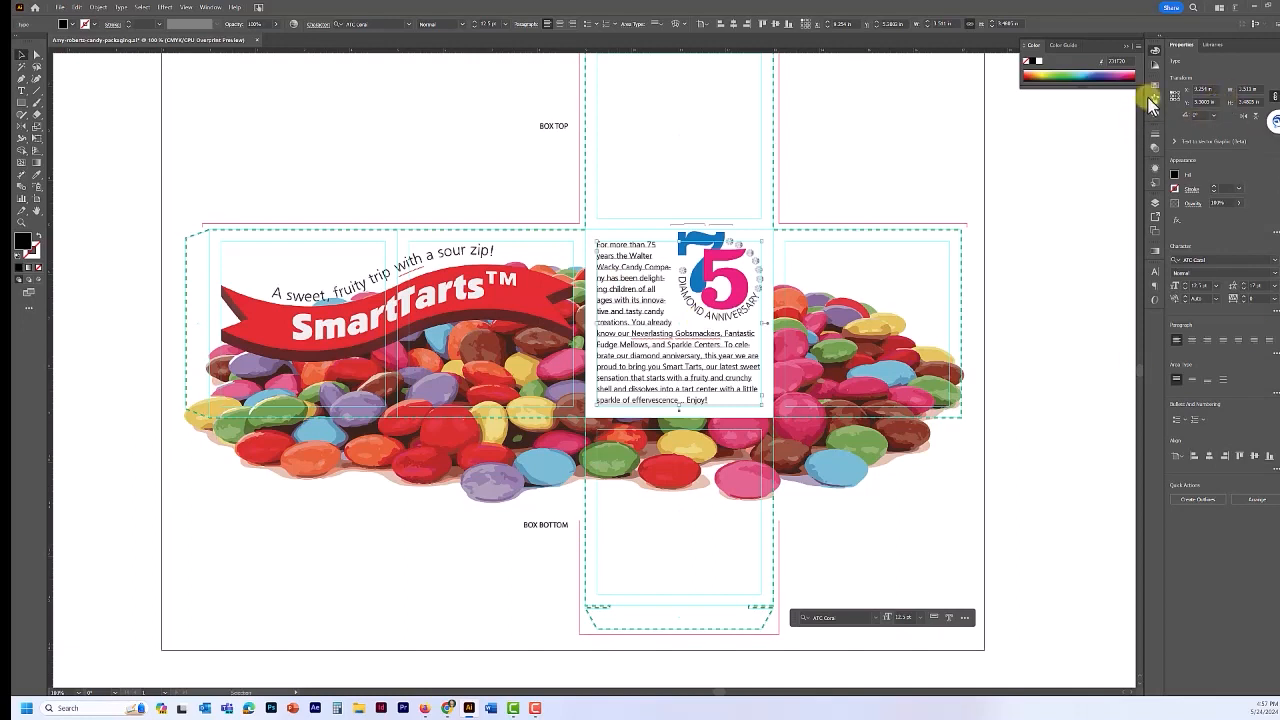
{"action": "left_click", "coordinate": [1154, 272]}
{"action": "left_click", "coordinate": [1154, 271]}
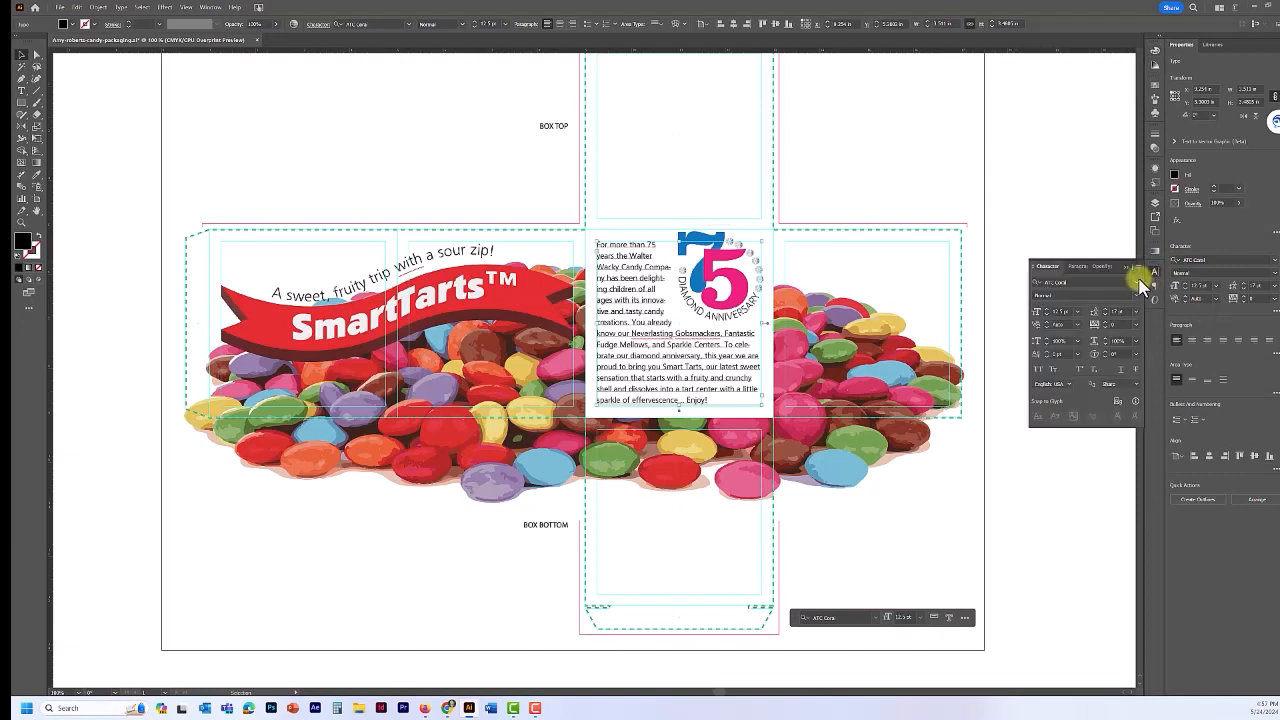
{"action": "left_click", "coordinate": [1076, 267]}
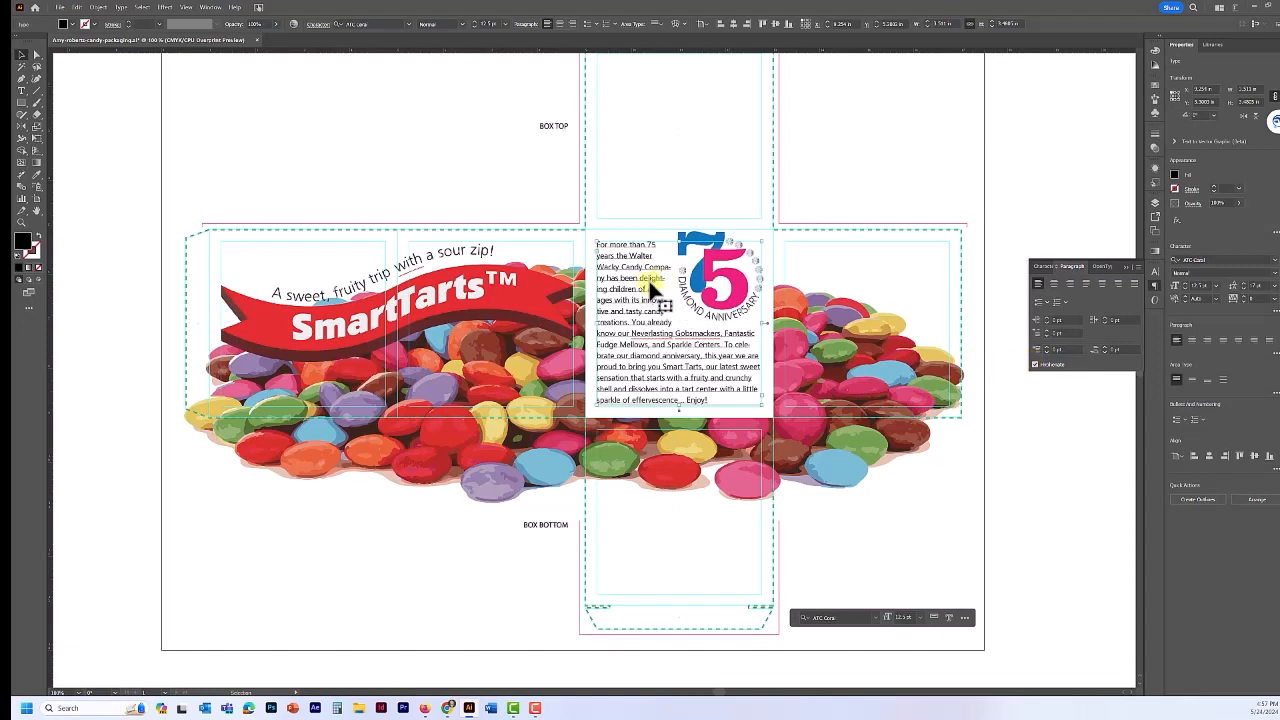
{"action": "left_click", "coordinate": [1035, 365]}
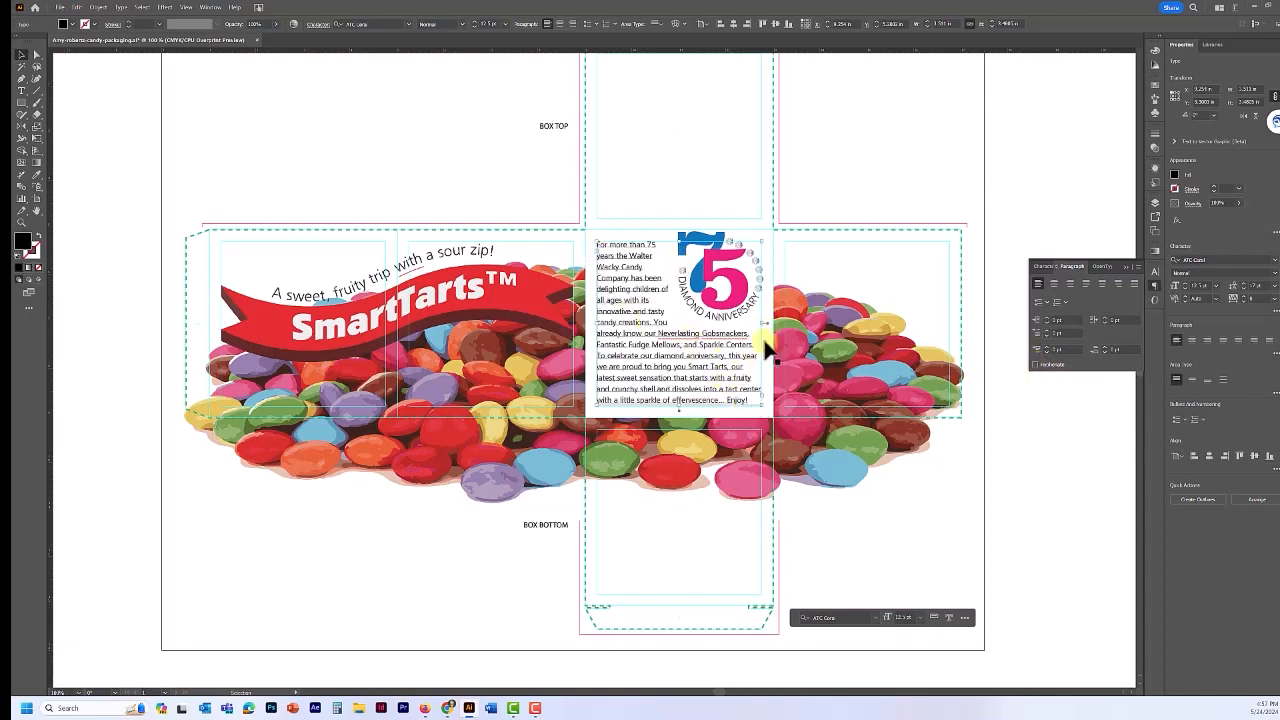
- Review the paragraph indent and spacing options, then save the file
{"action": "left_click", "coordinate": [1073, 267]}
{"action": "left_click", "coordinate": [1275, 352]}
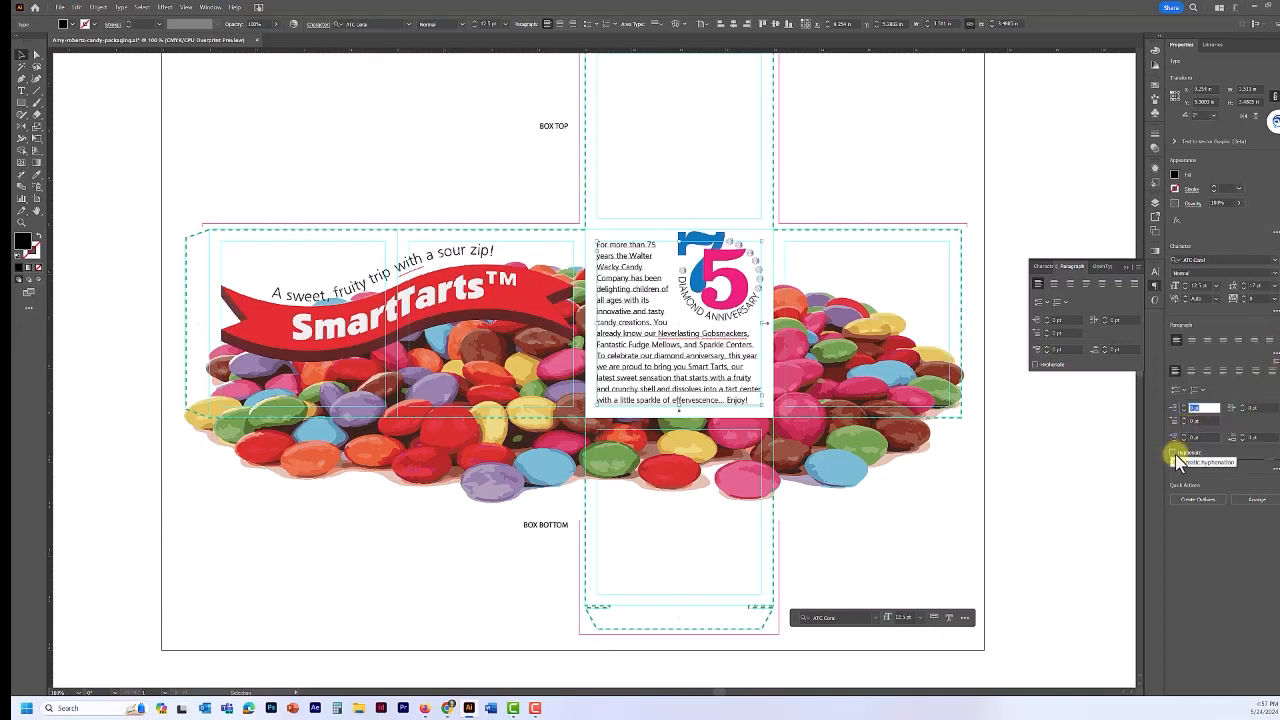
{"action": "left_click", "coordinate": [258, 150]}
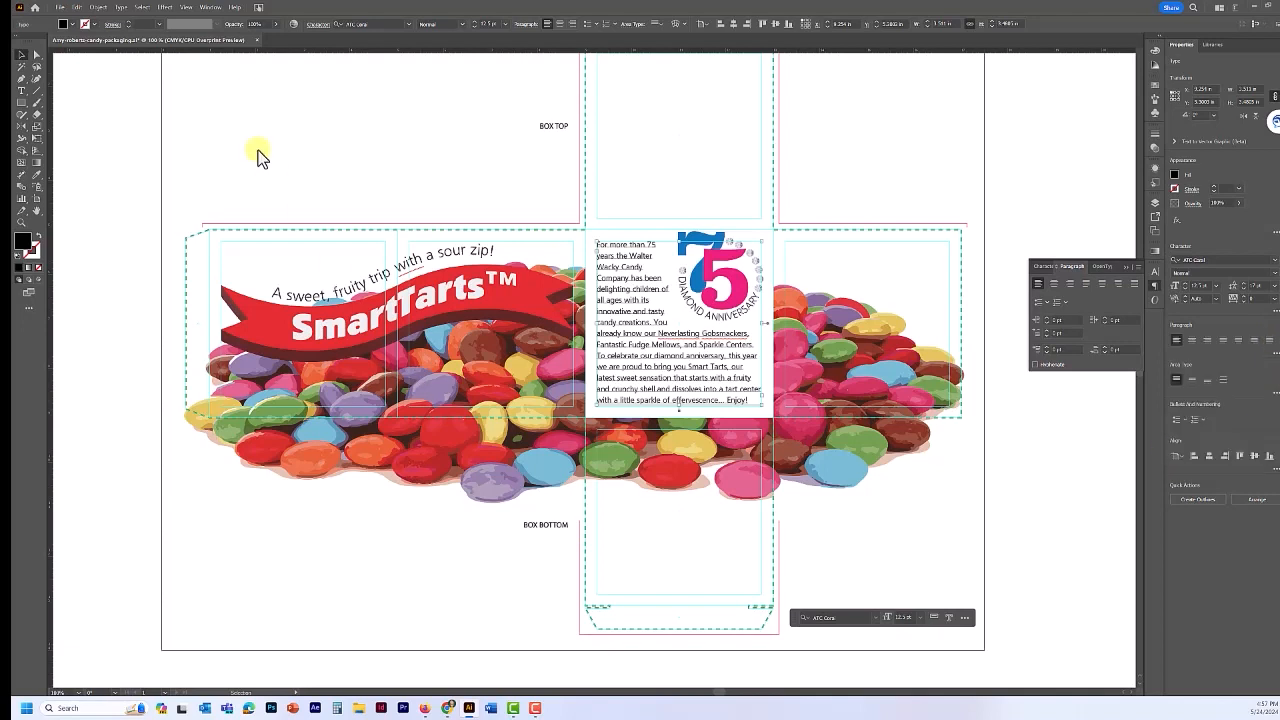
{"action": "key", "text": "ctrl+s"}
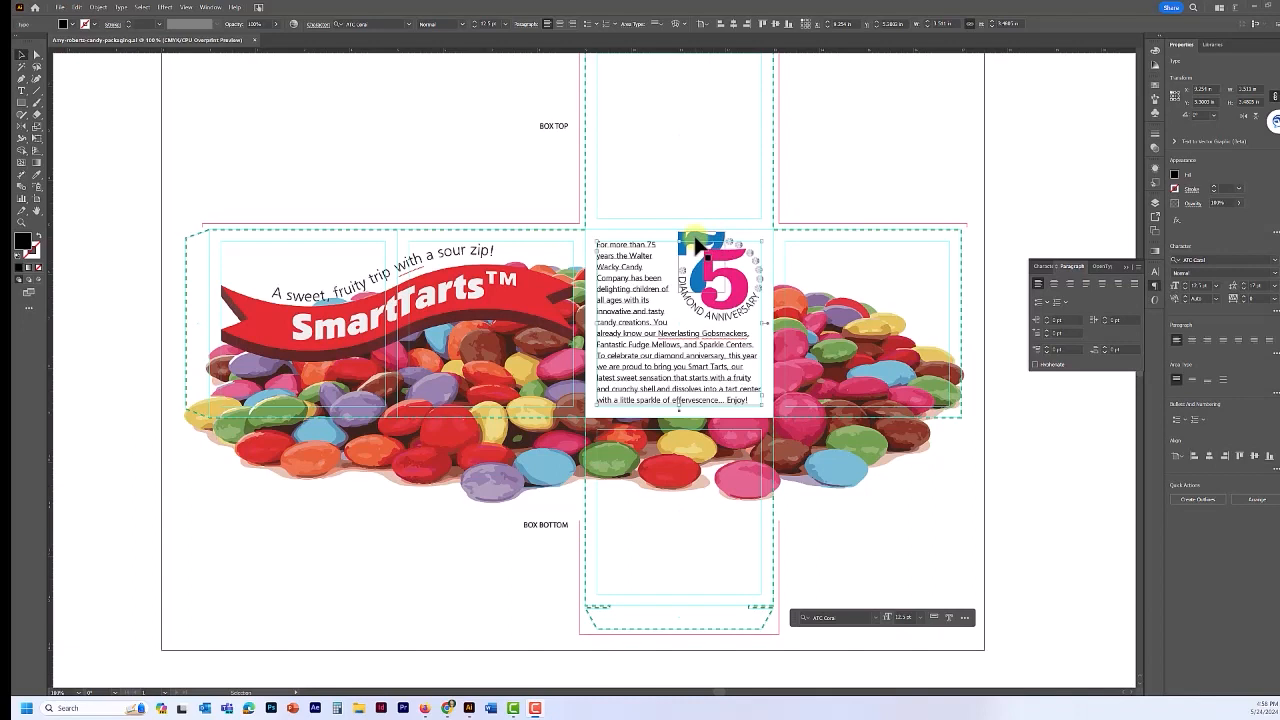
- Isolate the 75 logo group and select the blue 7 image inside it
{"action": "left_click", "coordinate": [697, 244]}
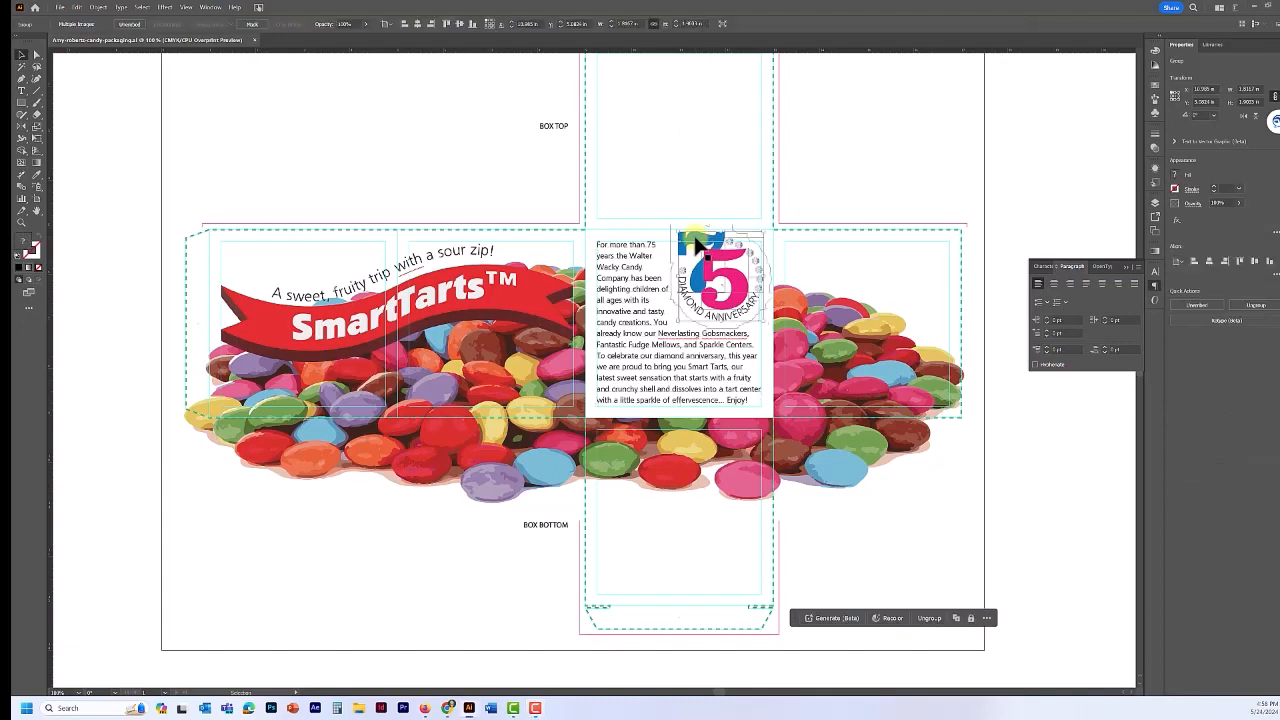
{"action": "double_click", "coordinate": [697, 244]}
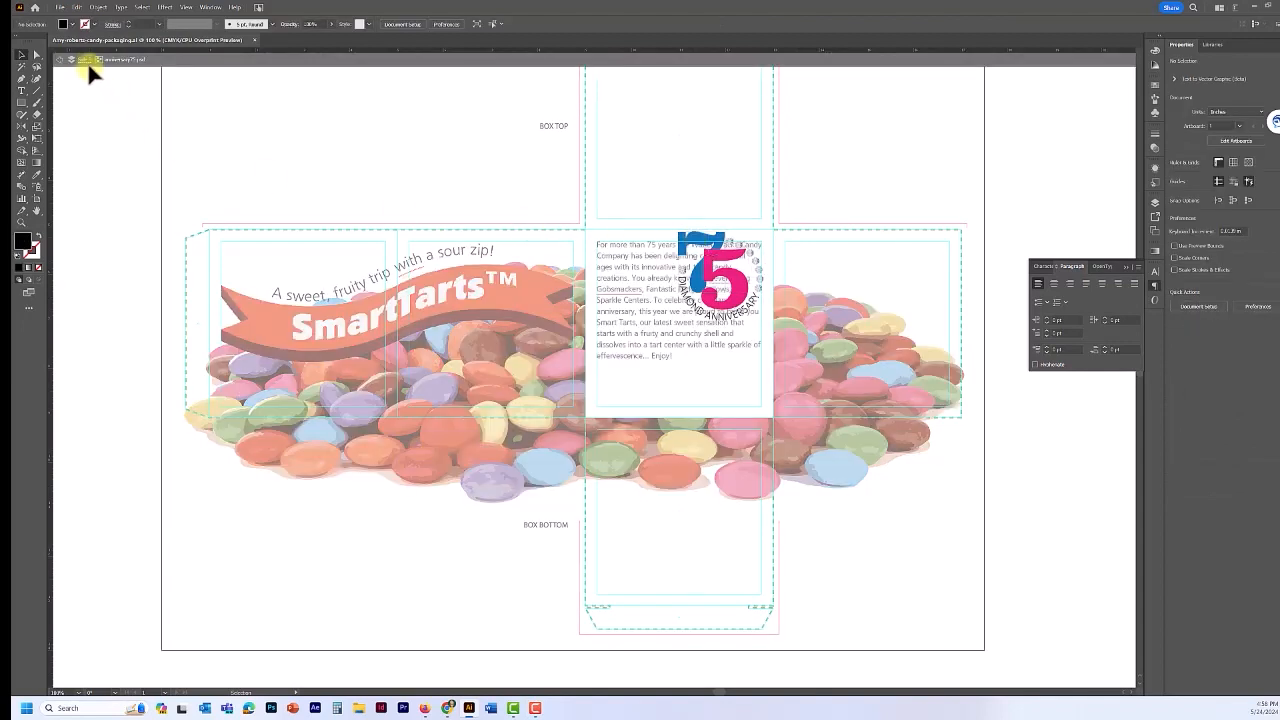
{"action": "left_click", "coordinate": [693, 244]}
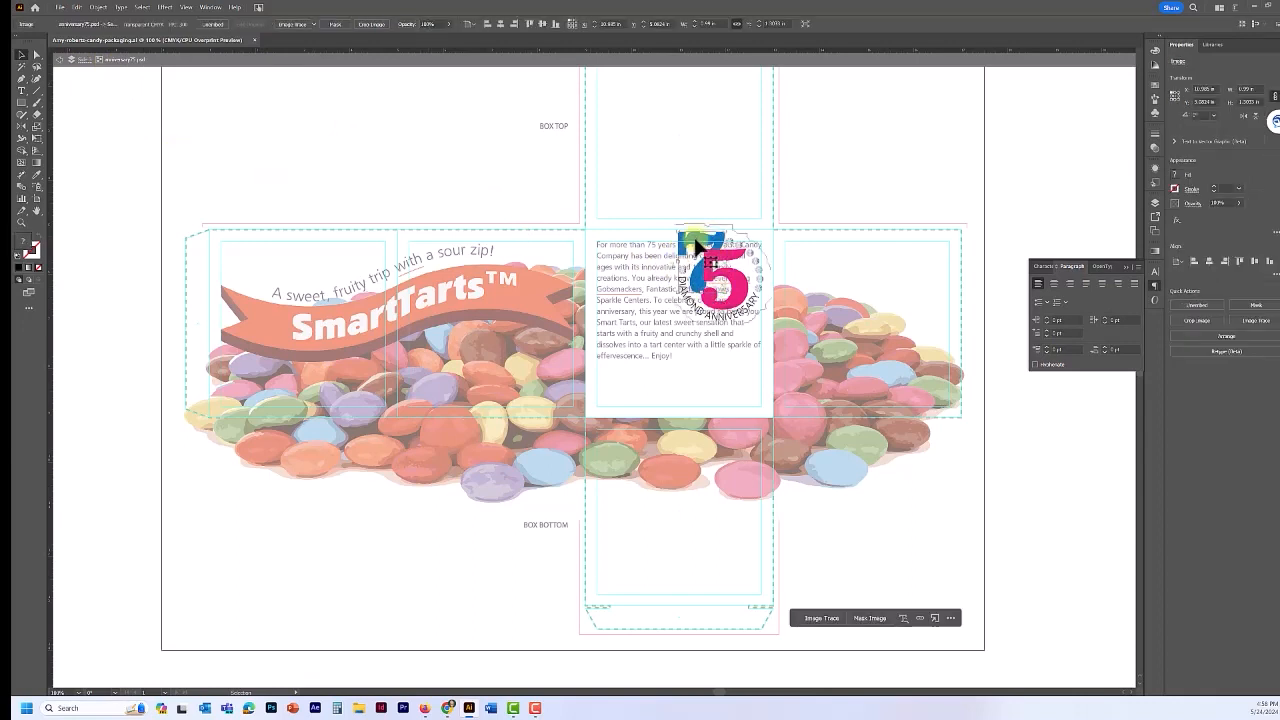
{"action": "left_click_drag", "start_coordinate": [685, 240], "coordinate": [692, 171]}
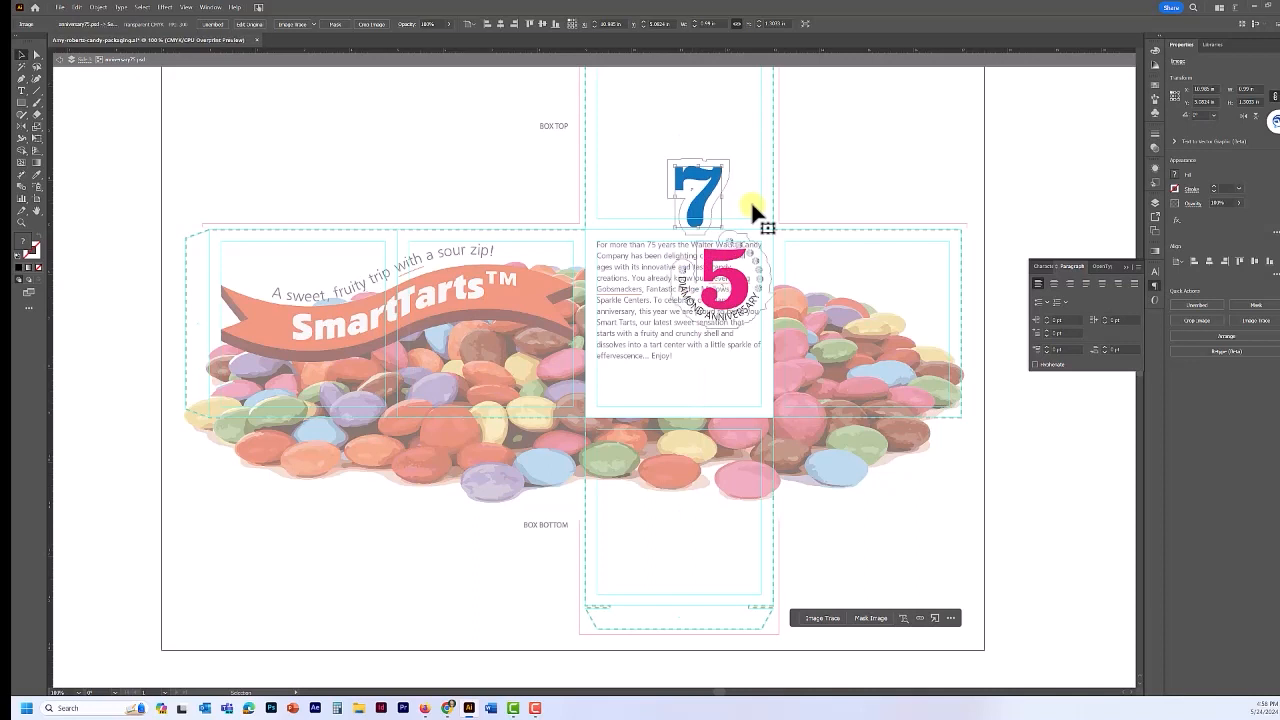
{"action": "key", "text": "ctrl+z"}
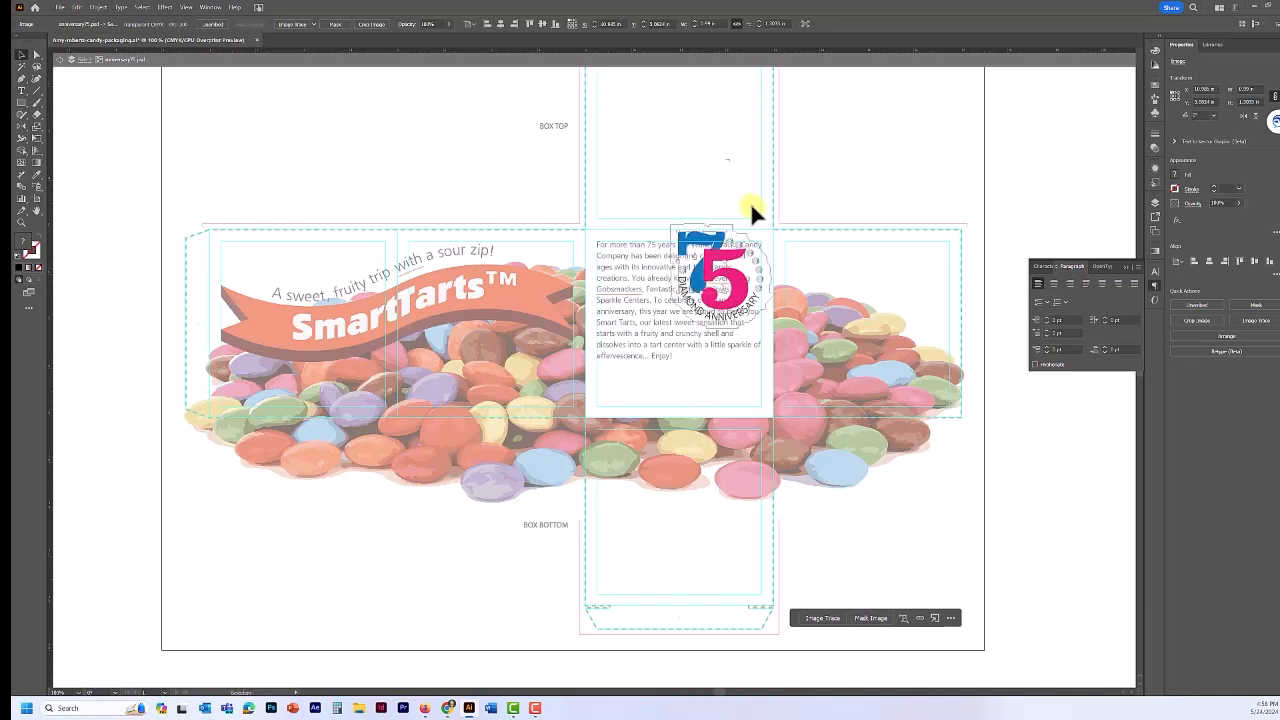
- Apply a Stylize drop shadow to the blue 7: 50% opacity, 0.02 in X/Y offsets, no blur
{"action": "left_click", "coordinate": [165, 8]}
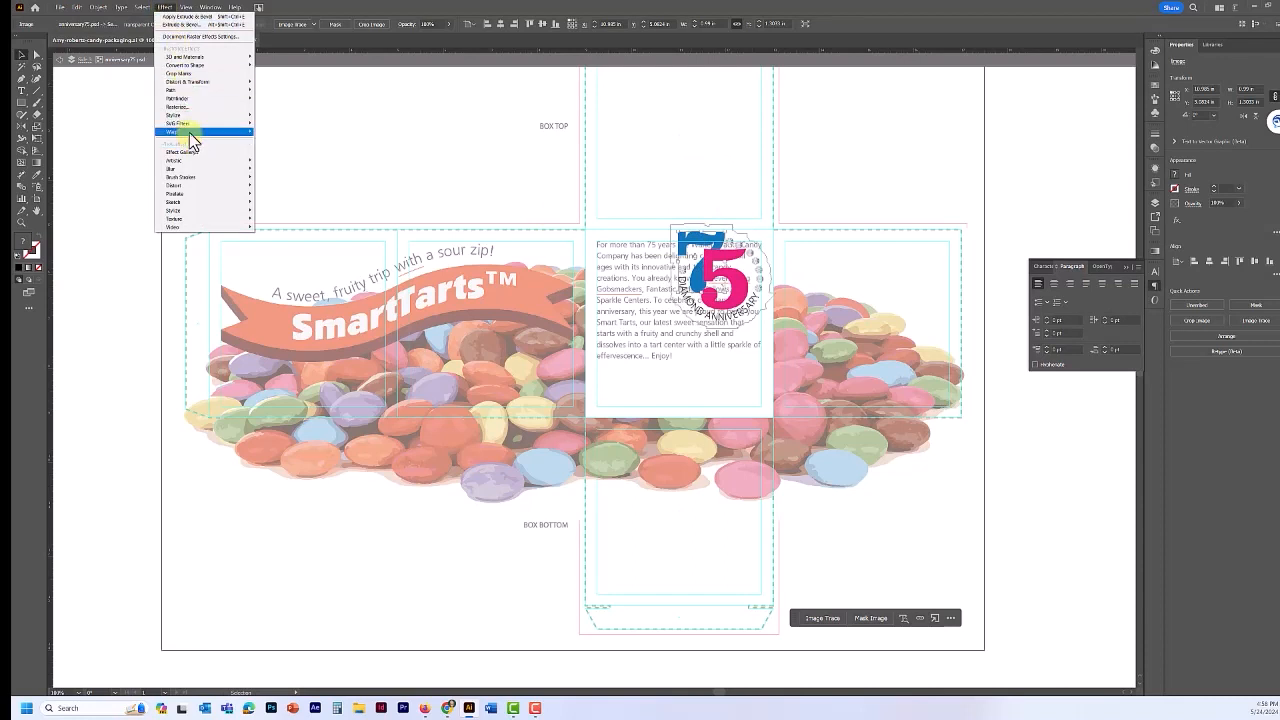
{"action": "mouse_move", "coordinate": [192, 117]}
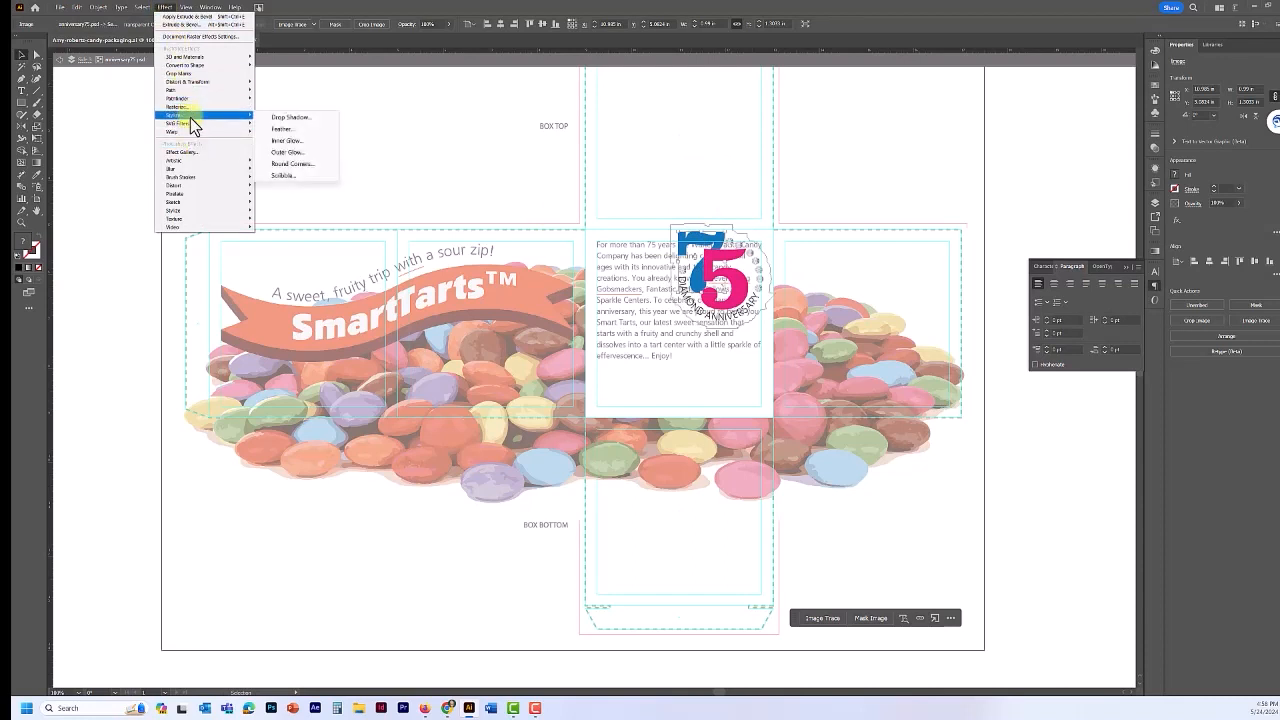
{"action": "left_click", "coordinate": [282, 119]}
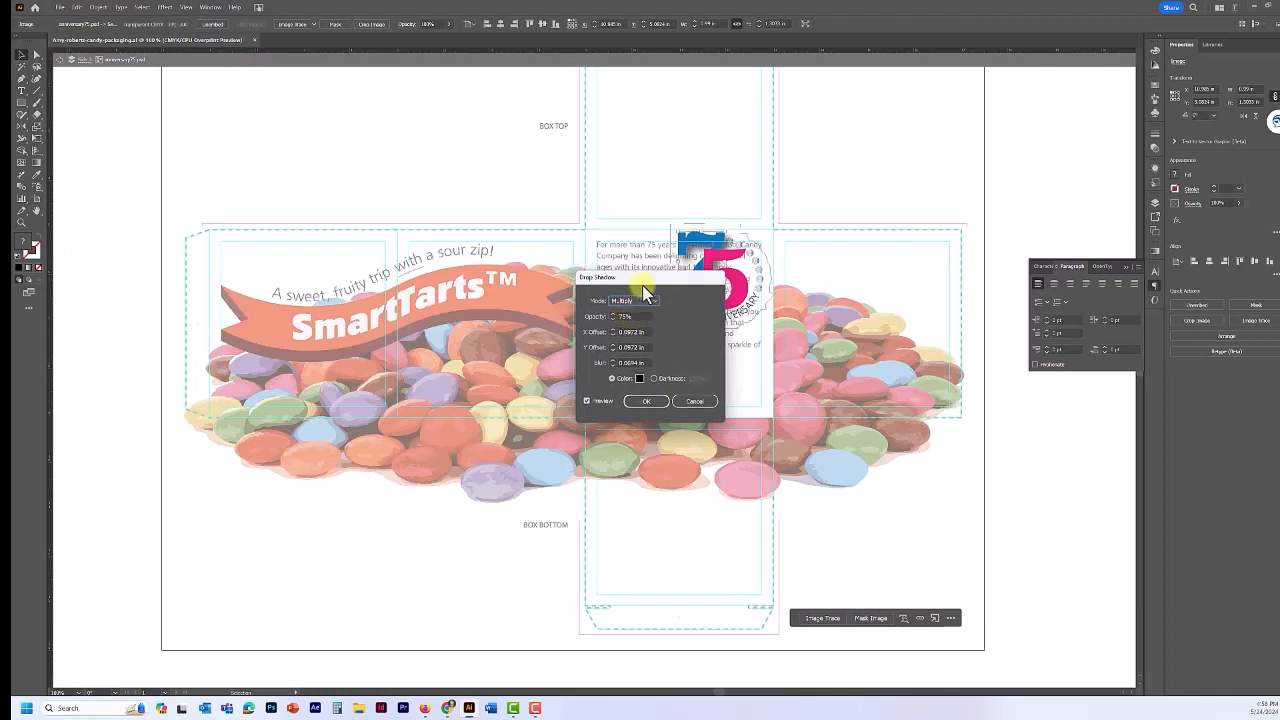
{"action": "left_click_drag", "start_coordinate": [633, 281], "coordinate": [492, 299]}
{"action": "left_click", "coordinate": [521, 311]}
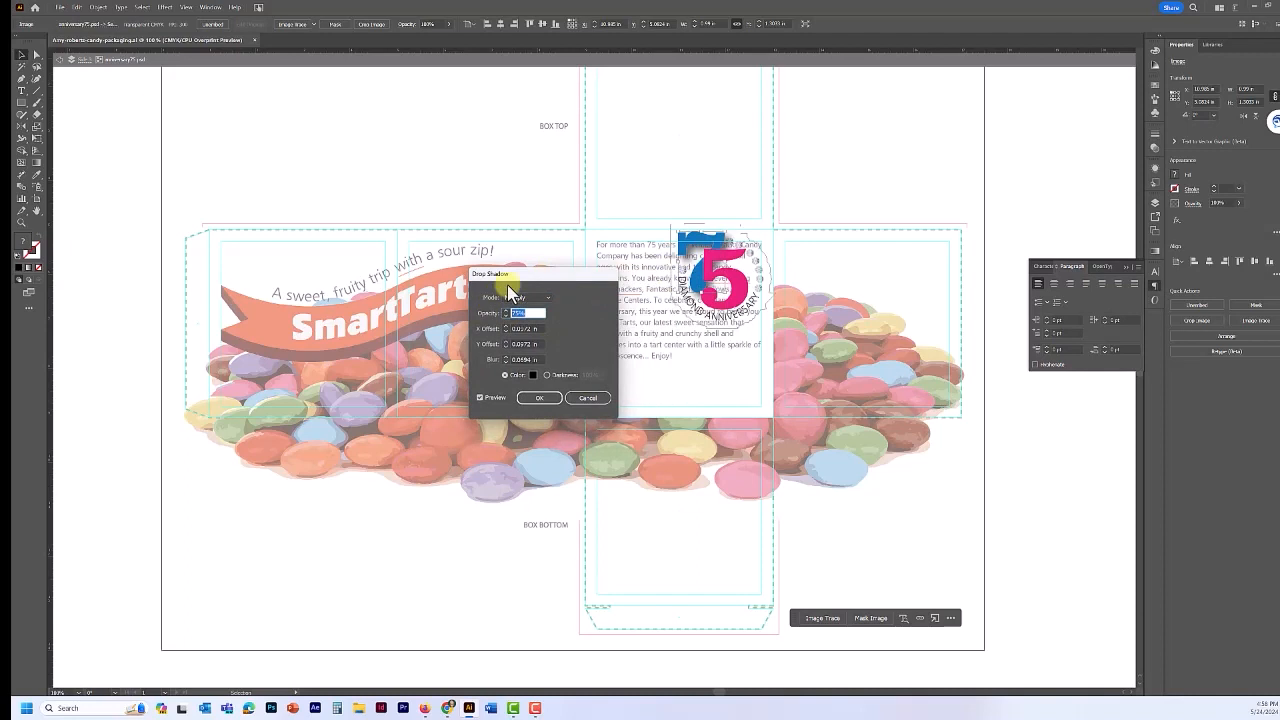
{"action": "type", "text": "50"}
{"action": "key", "text": "Tab"}
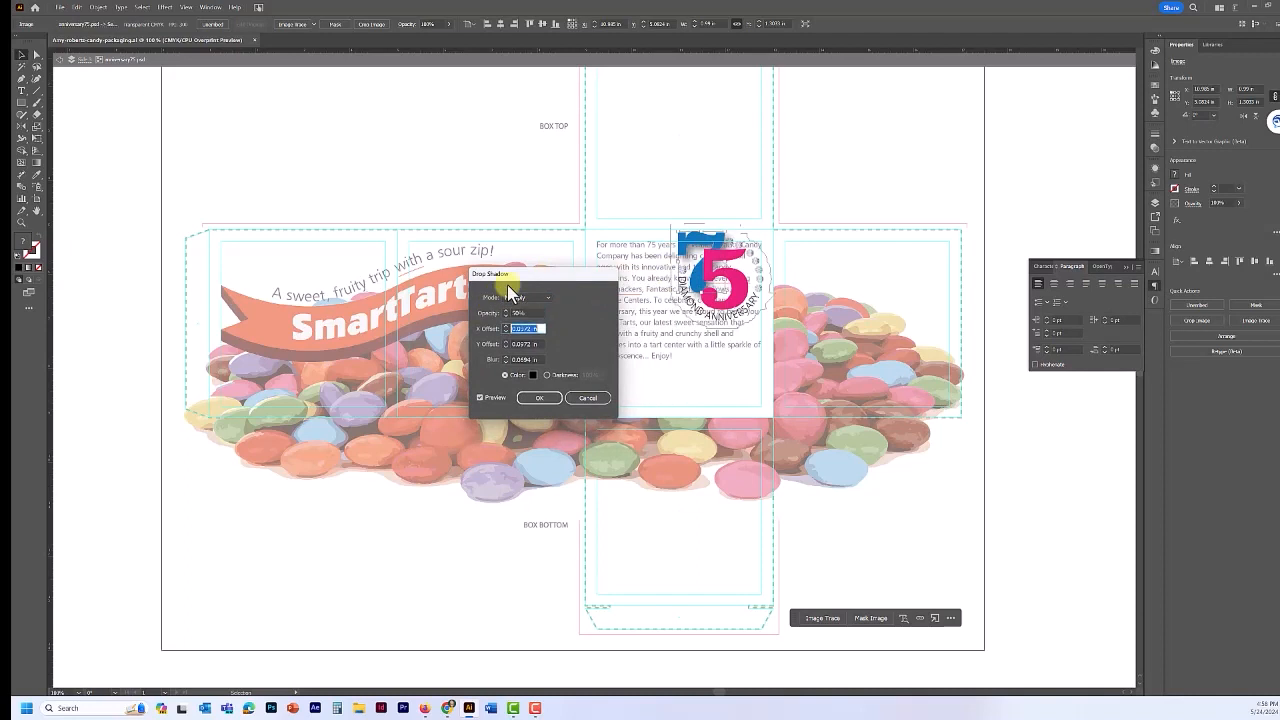
{"action": "type", "text": "0.02"}
{"action": "key", "text": "Tab"}
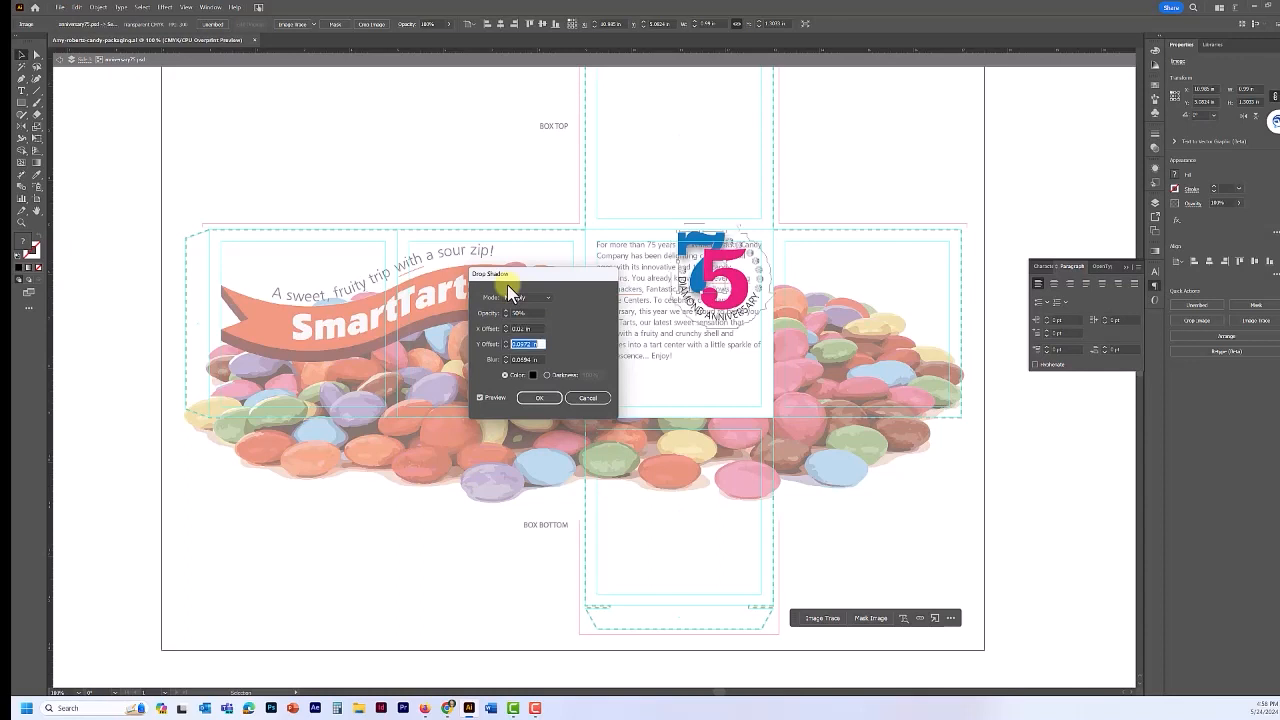
{"action": "type", "text": "02"}
{"action": "key", "text": "Tab"}
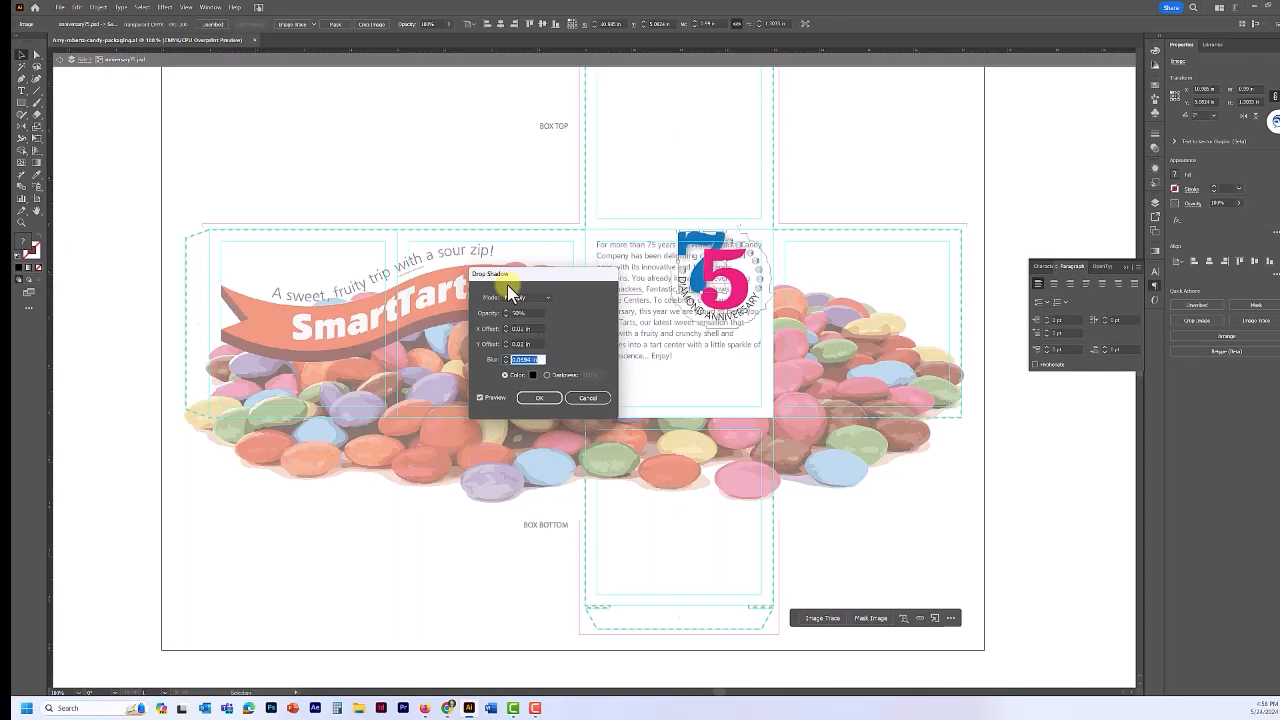
{"action": "type", "text": "00"}
{"action": "left_click", "coordinate": [539, 399]}
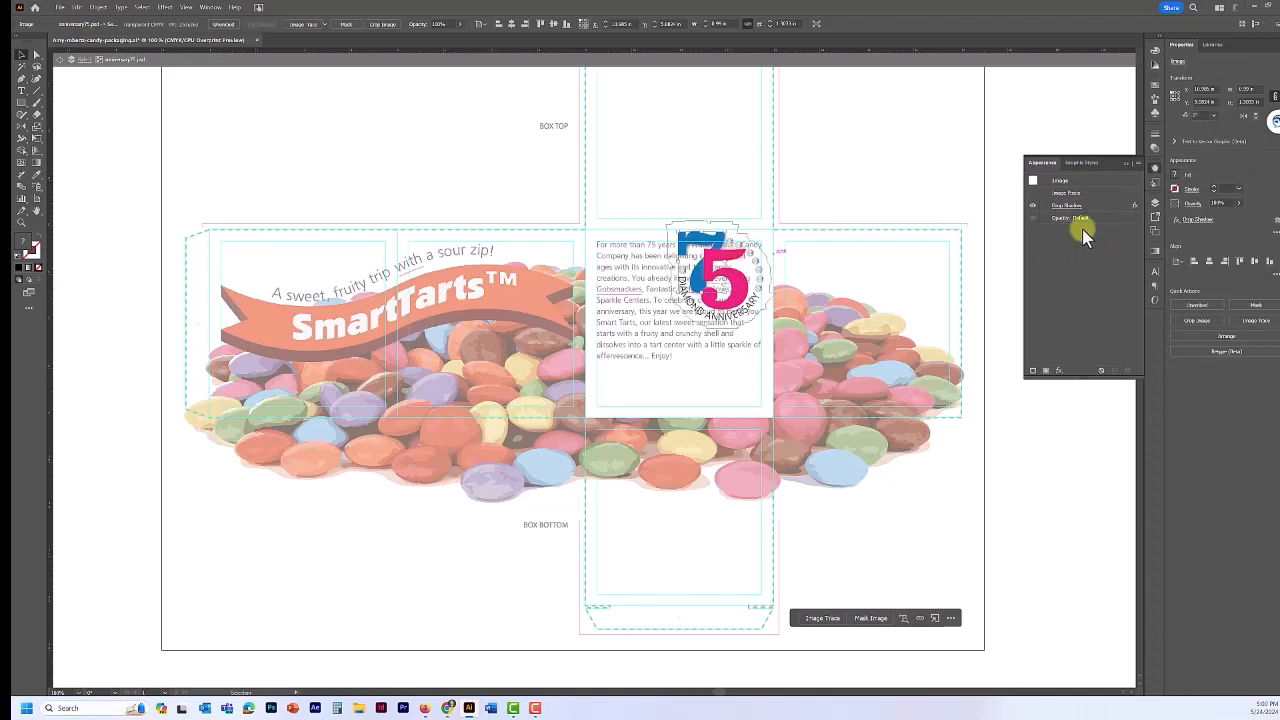
{"action": "left_click", "coordinate": [1127, 167]}
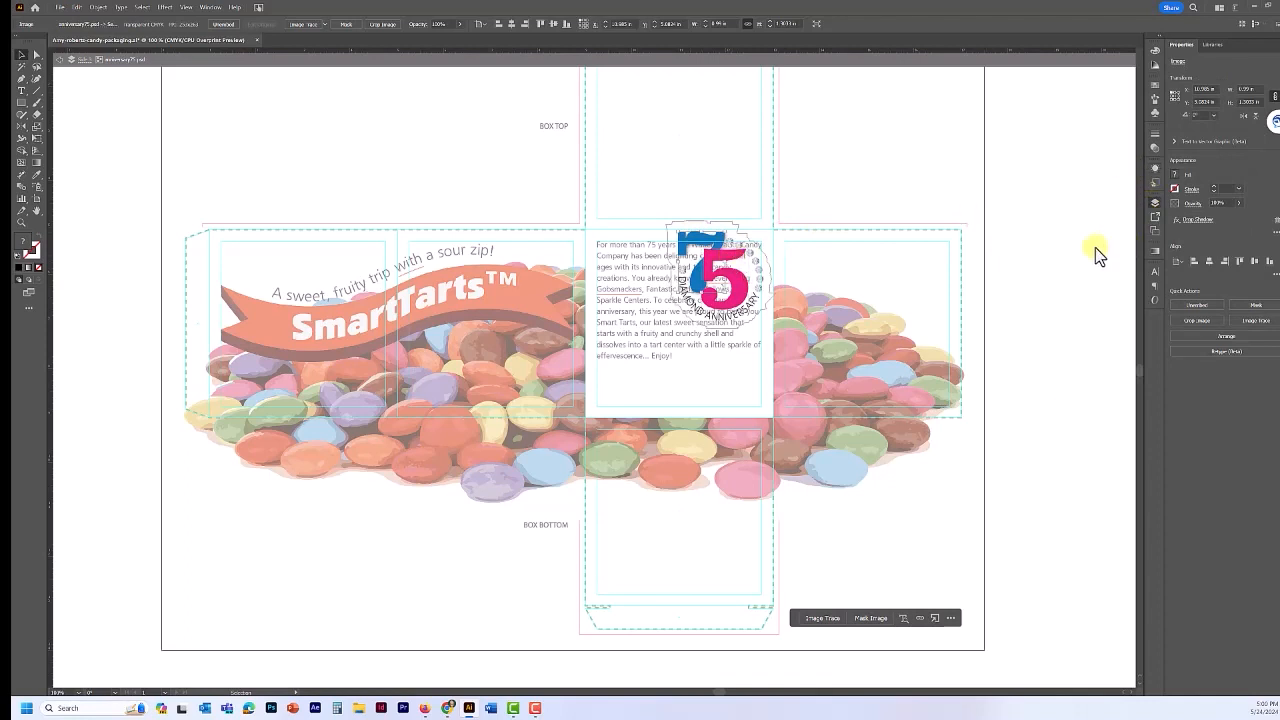
- Show Layers, exit isolation, expand Side 3 and its sublayer, then re-isolate the 75 logo
{"action": "left_click", "coordinate": [1157, 203]}
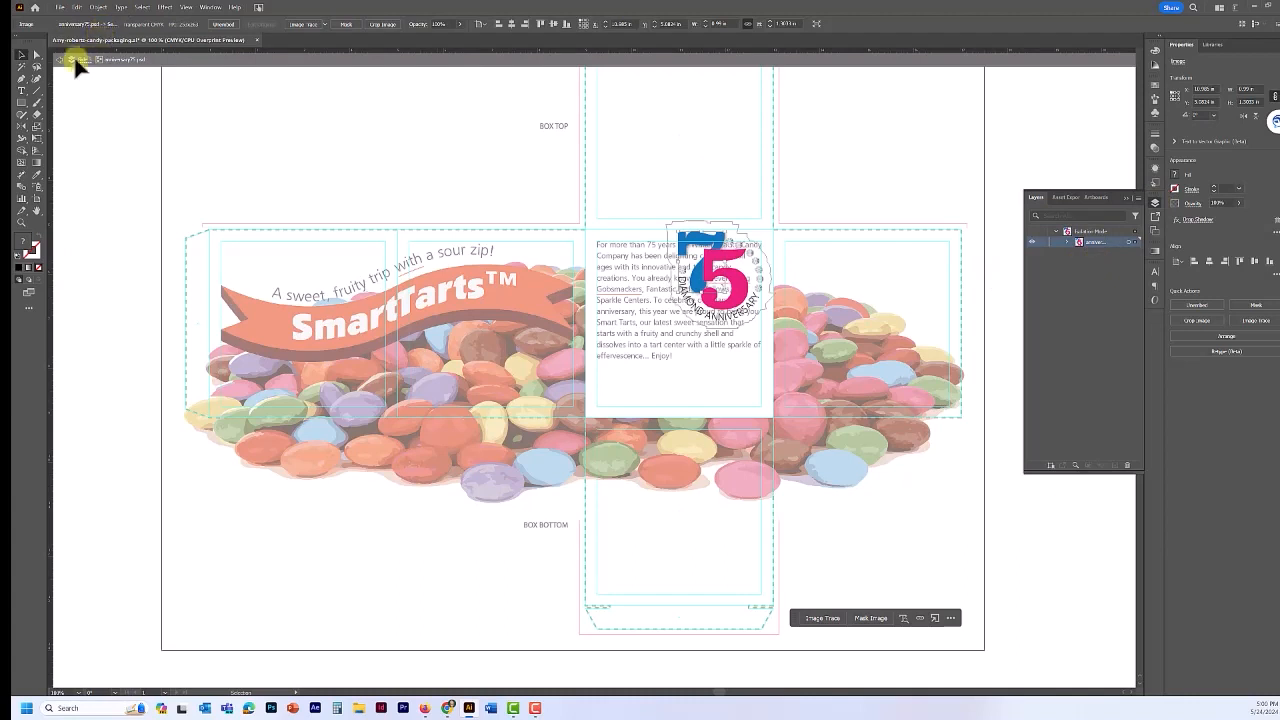
{"action": "double_click", "coordinate": [1085, 112]}
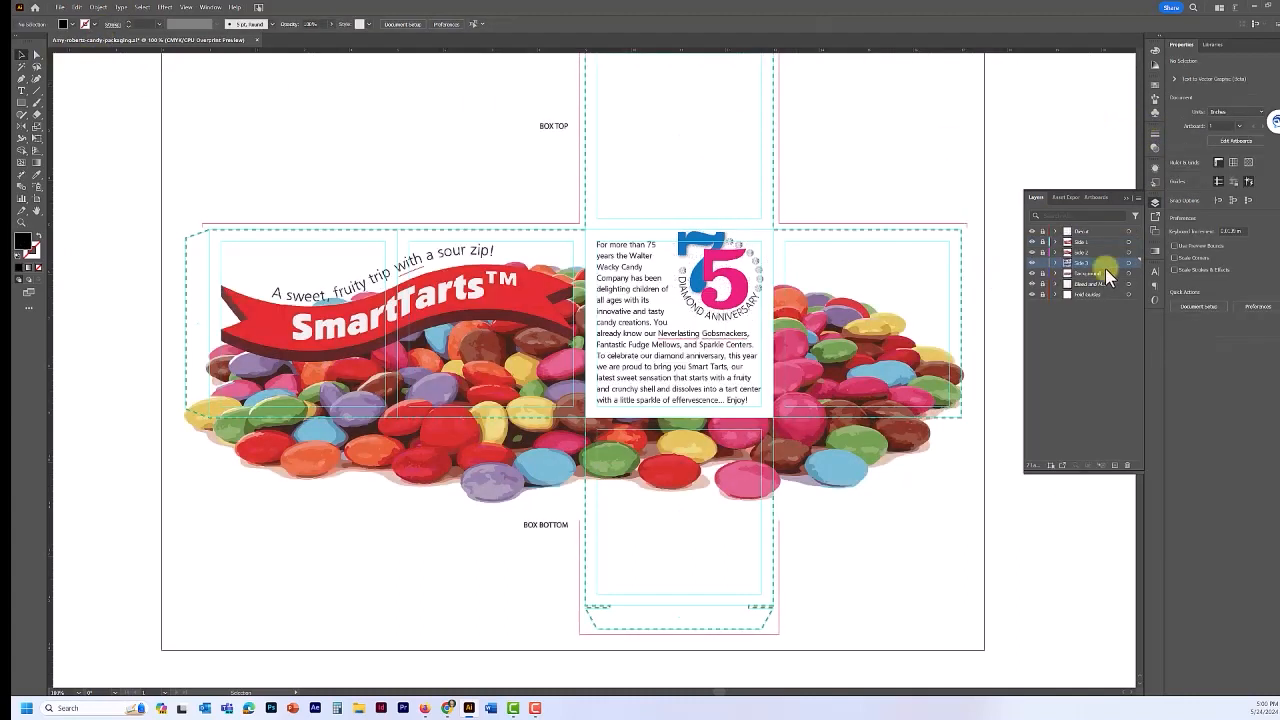
{"action": "left_click", "coordinate": [1058, 263]}
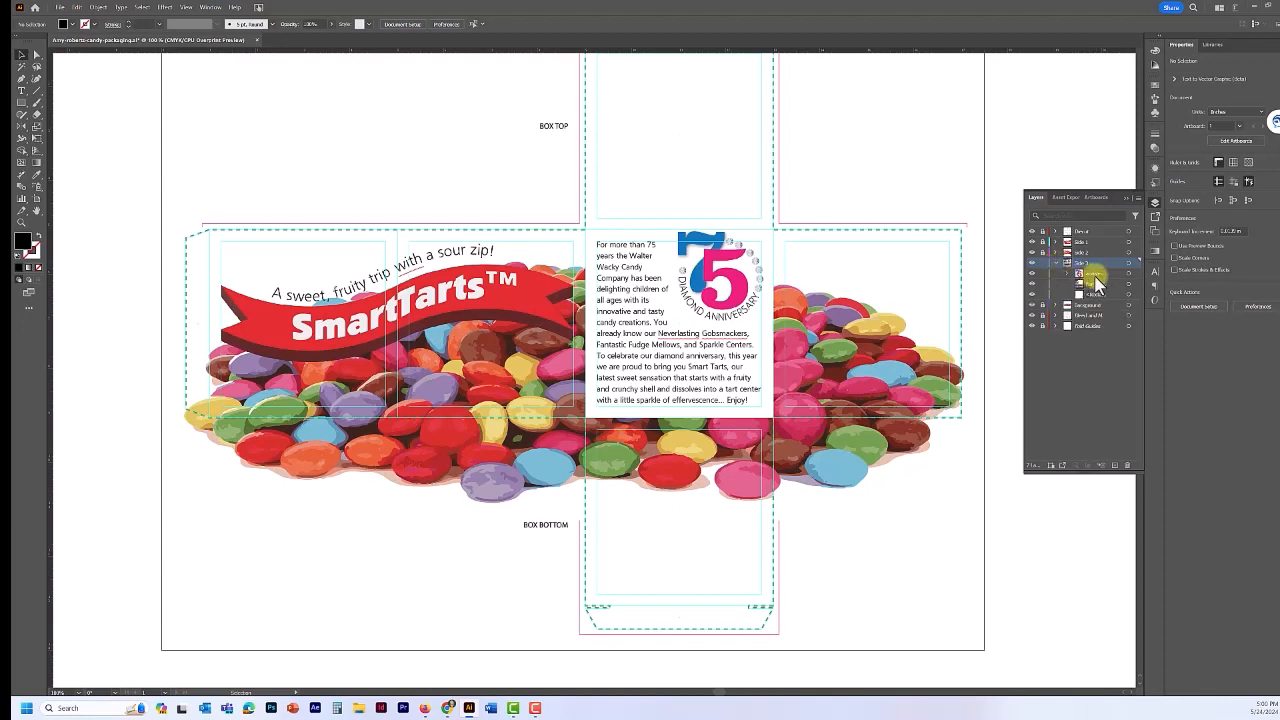
{"action": "left_click", "coordinate": [1067, 273]}
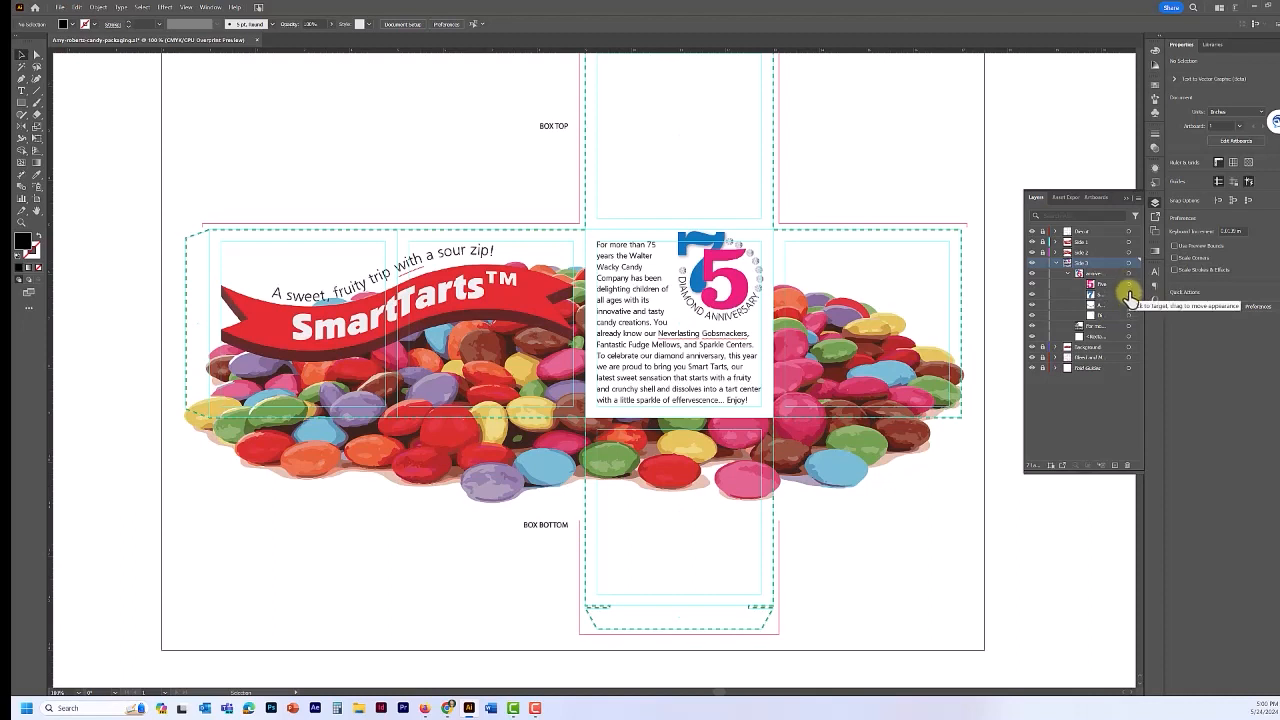
{"action": "double_click", "coordinate": [688, 244]}
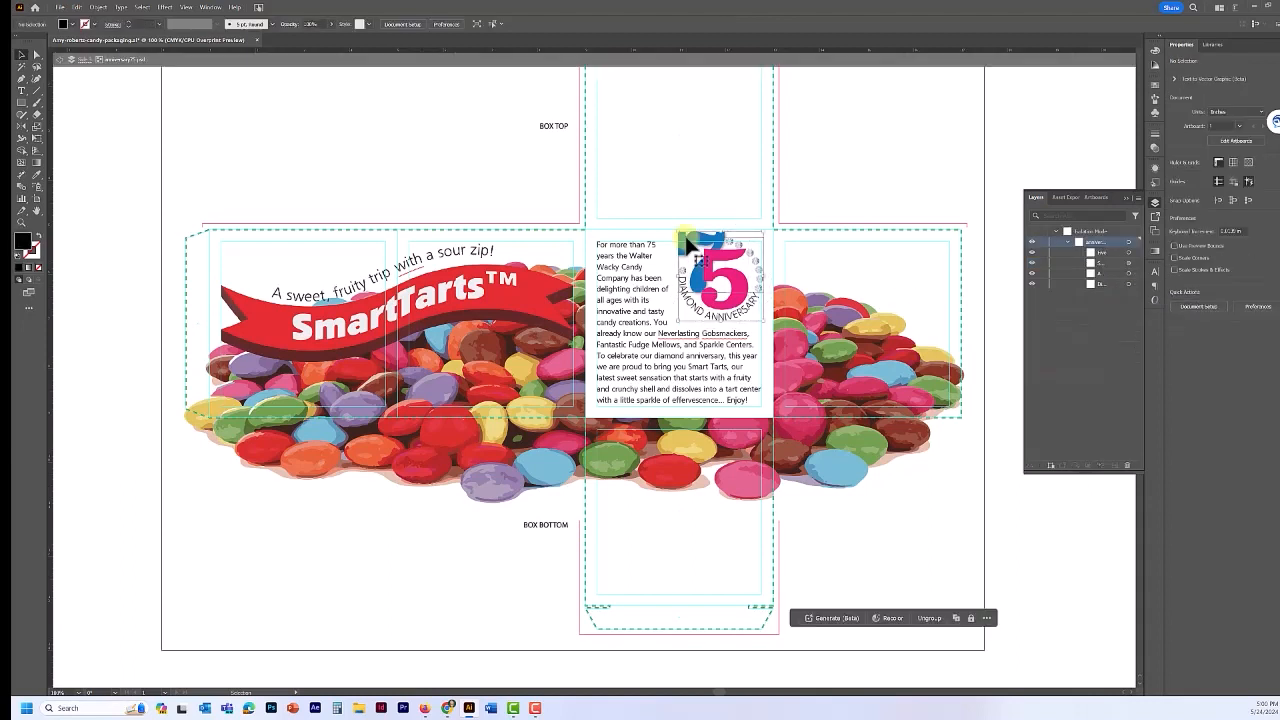
- Select the pink 5 of the 75 logo and add a drop shadow to it
{"action": "left_click", "coordinate": [688, 243]}
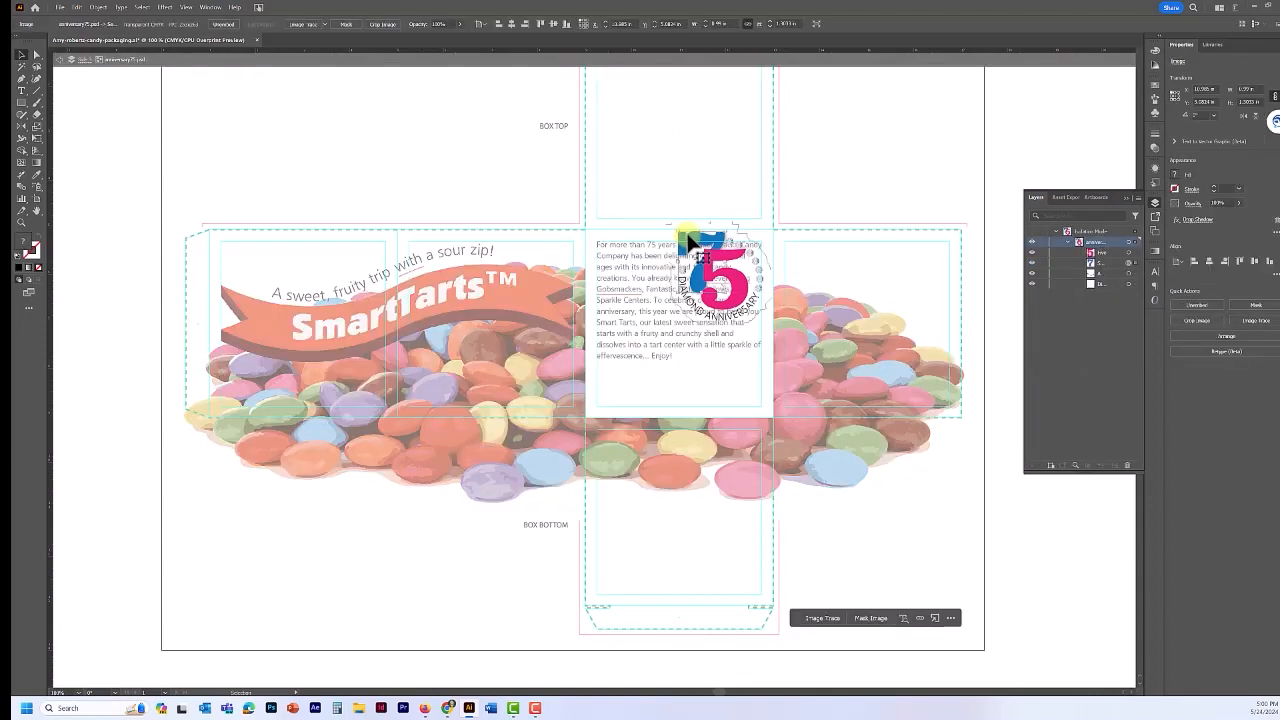
{"action": "left_click", "coordinate": [740, 283]}
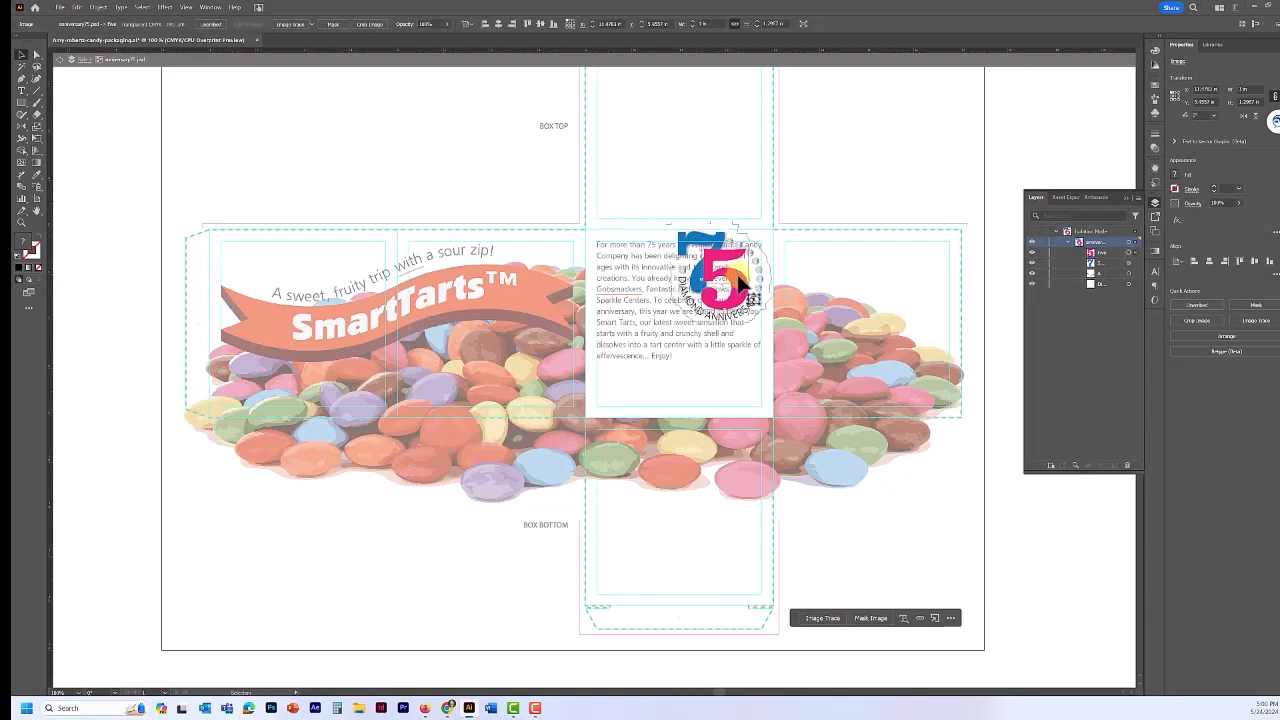
{"action": "left_click", "coordinate": [167, 8]}
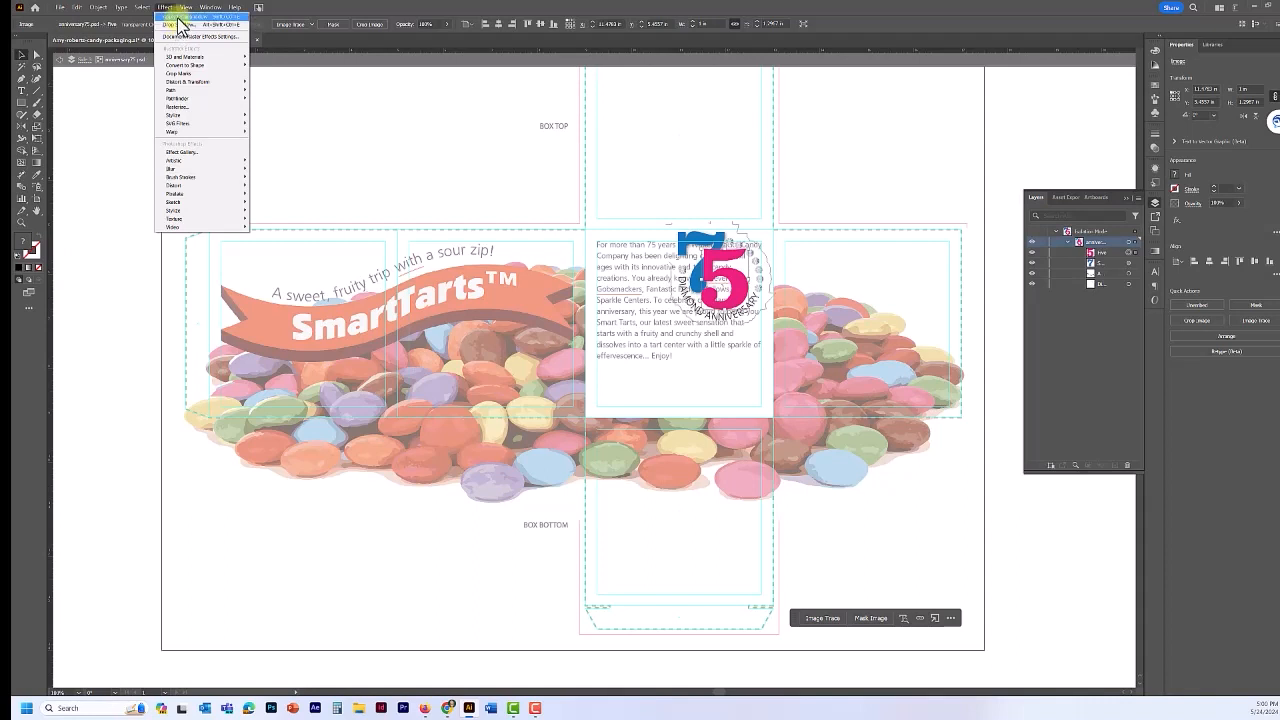
{"action": "left_click", "coordinate": [180, 17]}
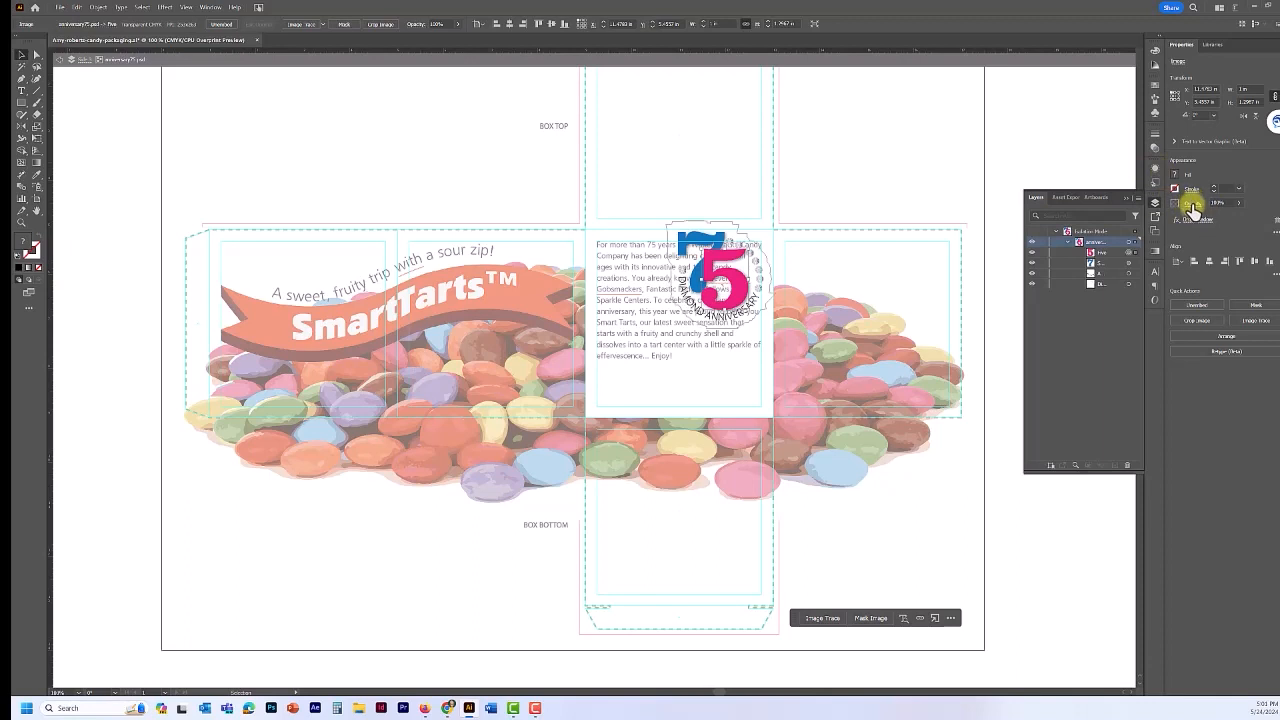
- Set the pink 5's blending mode to Multiply and exit isolation mode
{"action": "left_click", "coordinate": [1192, 208]}
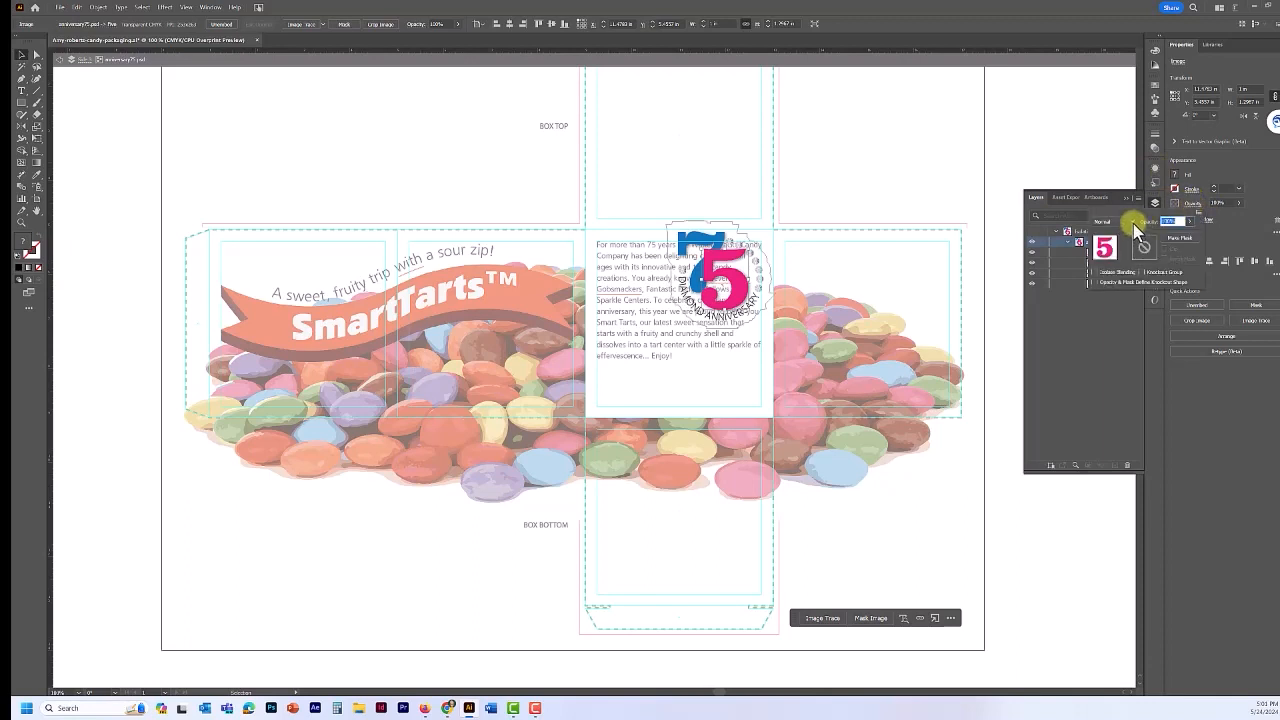
{"action": "left_click", "coordinate": [1131, 222]}
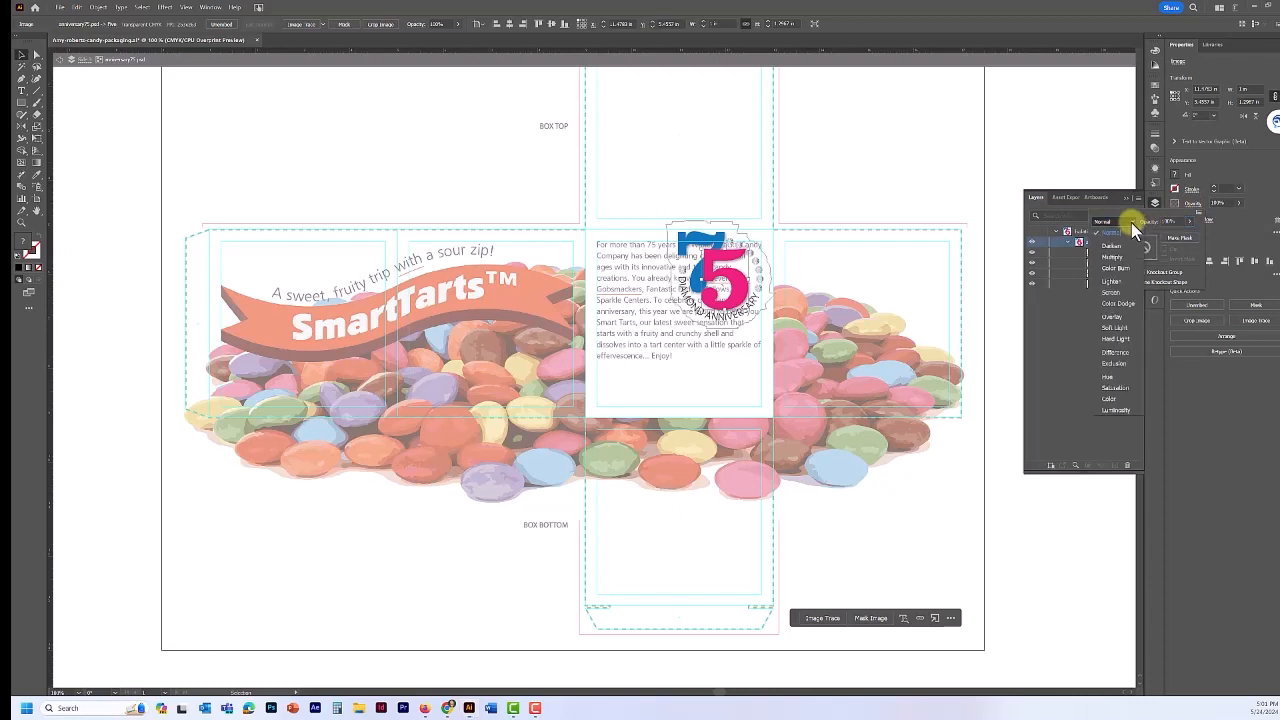
{"action": "left_click", "coordinate": [1122, 257]}
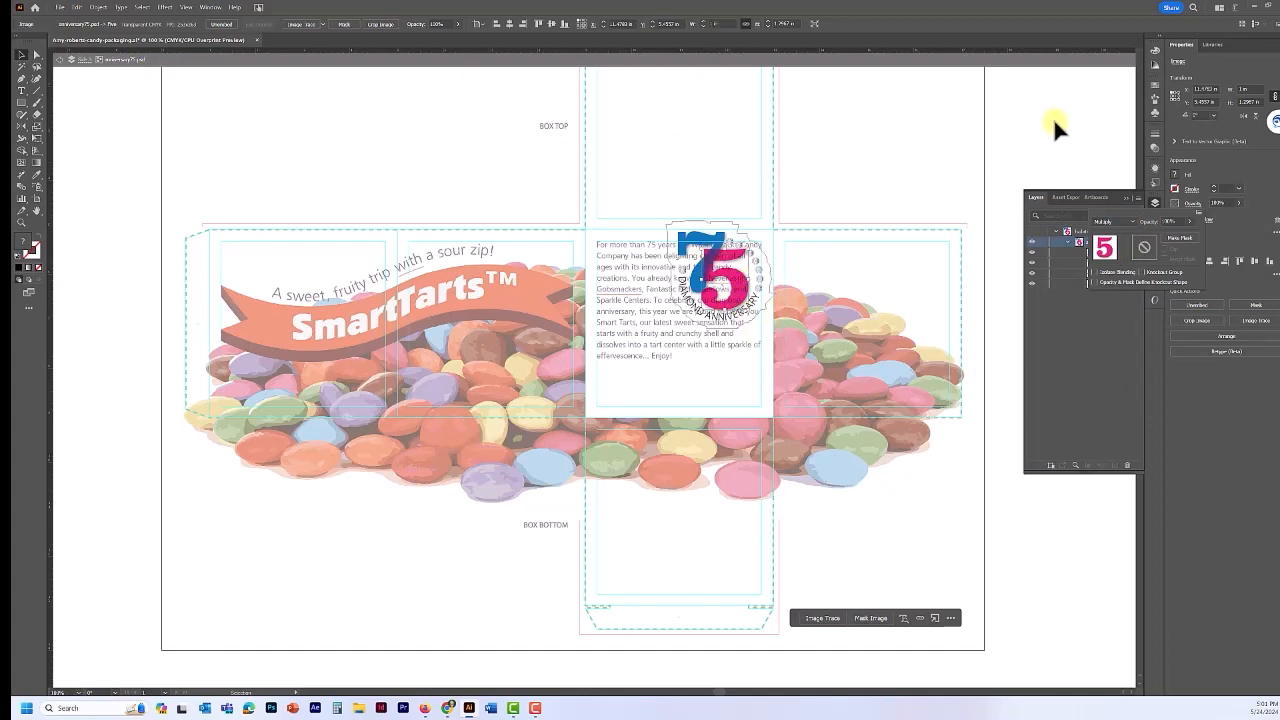
{"action": "key", "text": "Escape"}
{"action": "key", "text": "Escape"}
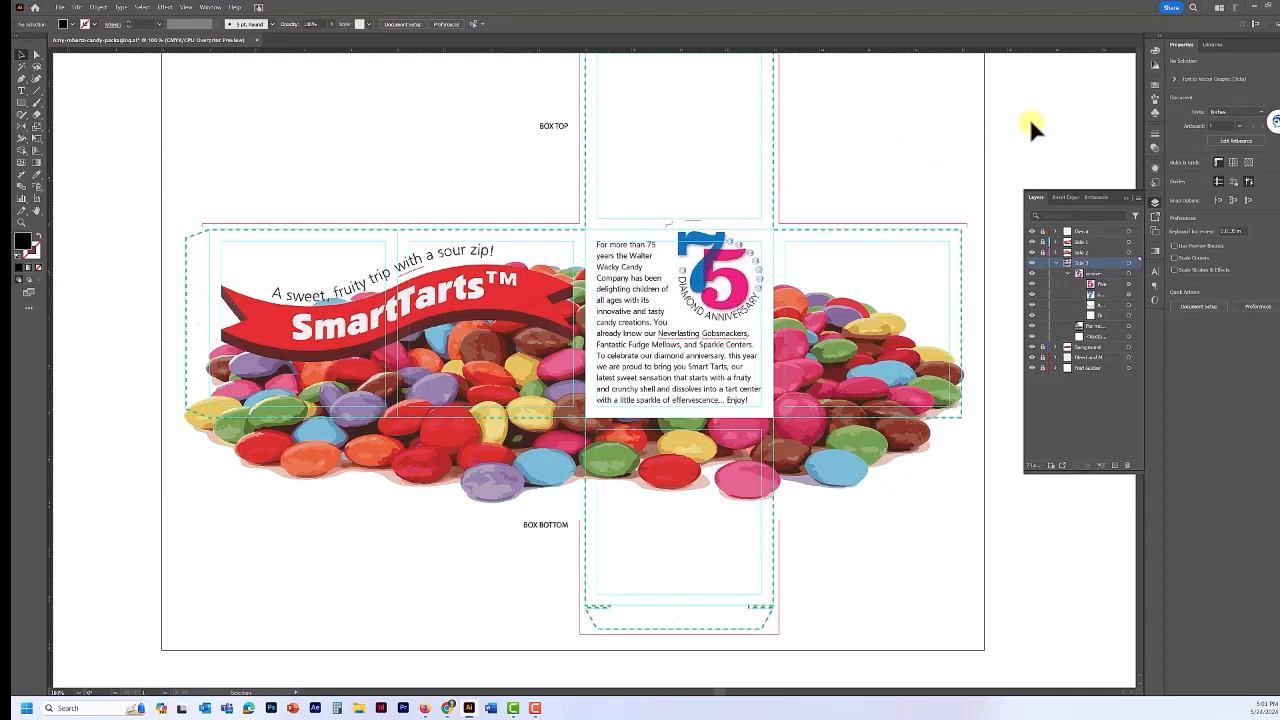
- Save the document and set the white rectangle behind the centre text to 69% opacity
{"action": "key", "text": "ctrl+s"}
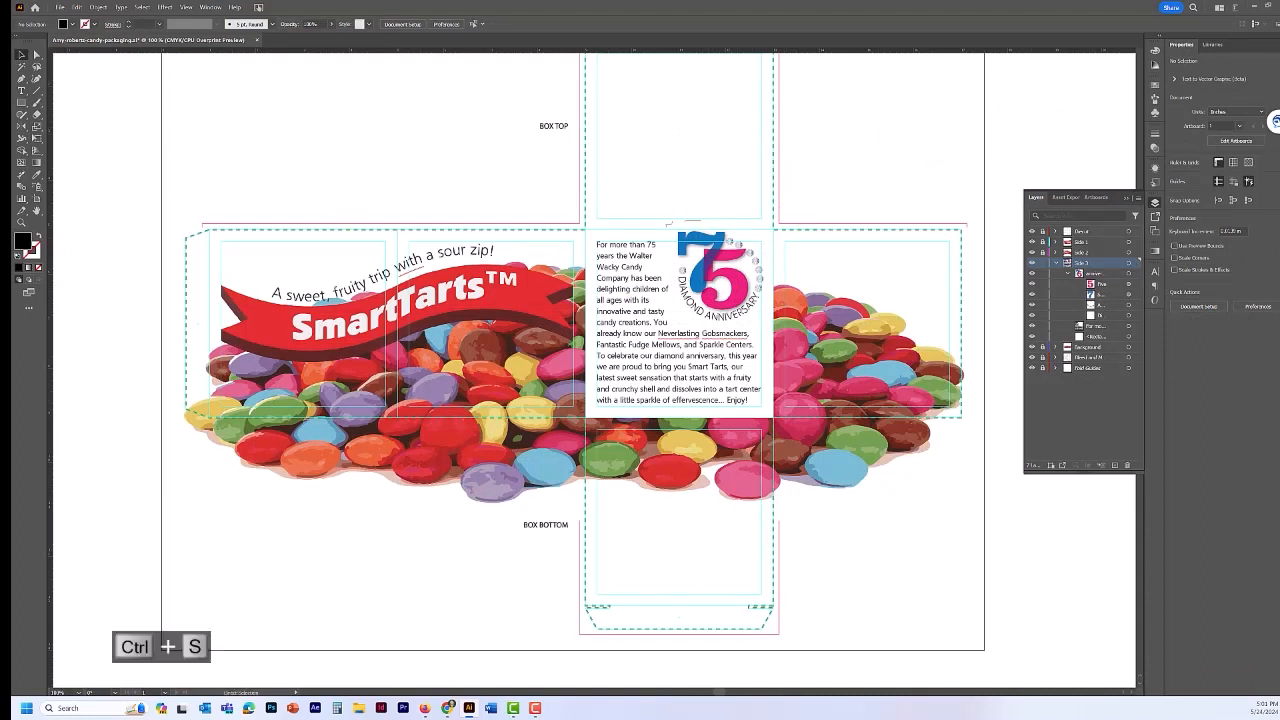
{"action": "left_click", "coordinate": [770, 306]}
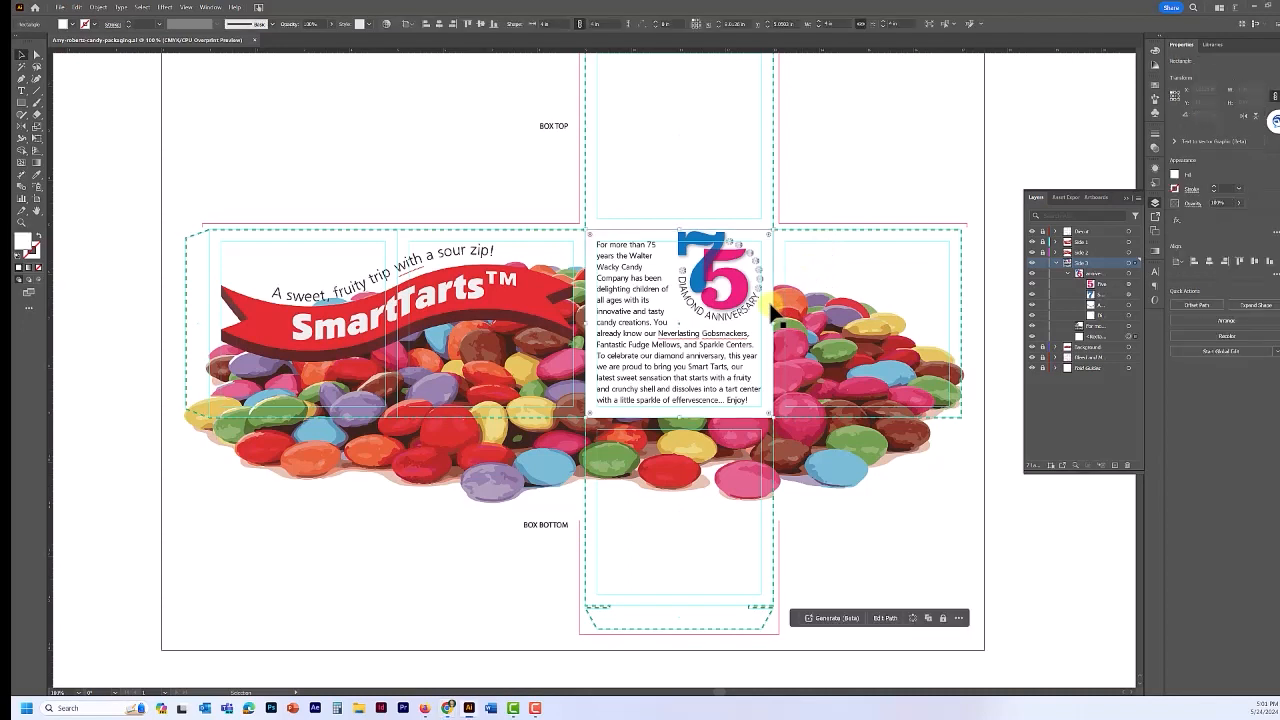
{"action": "key", "text": "ctrl+h"}
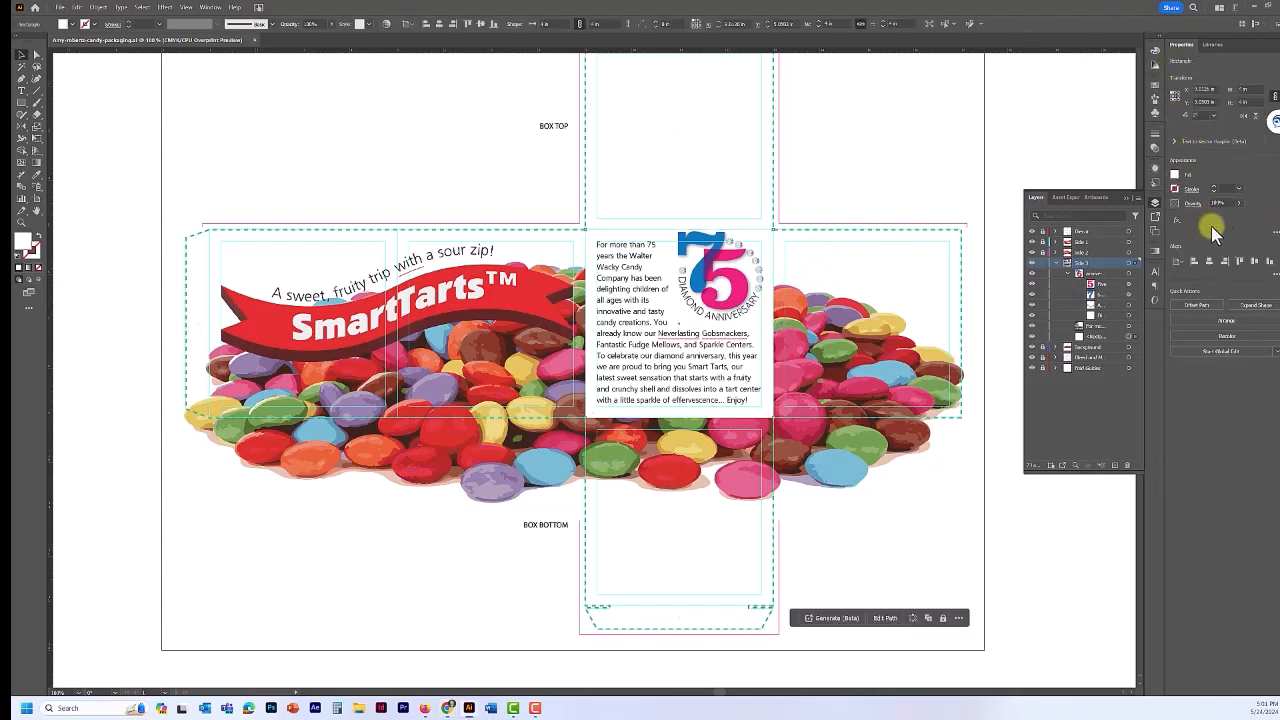
{"action": "left_click", "coordinate": [1220, 203]}
{"action": "type", "text": "69"}
{"action": "key", "text": "Return"}
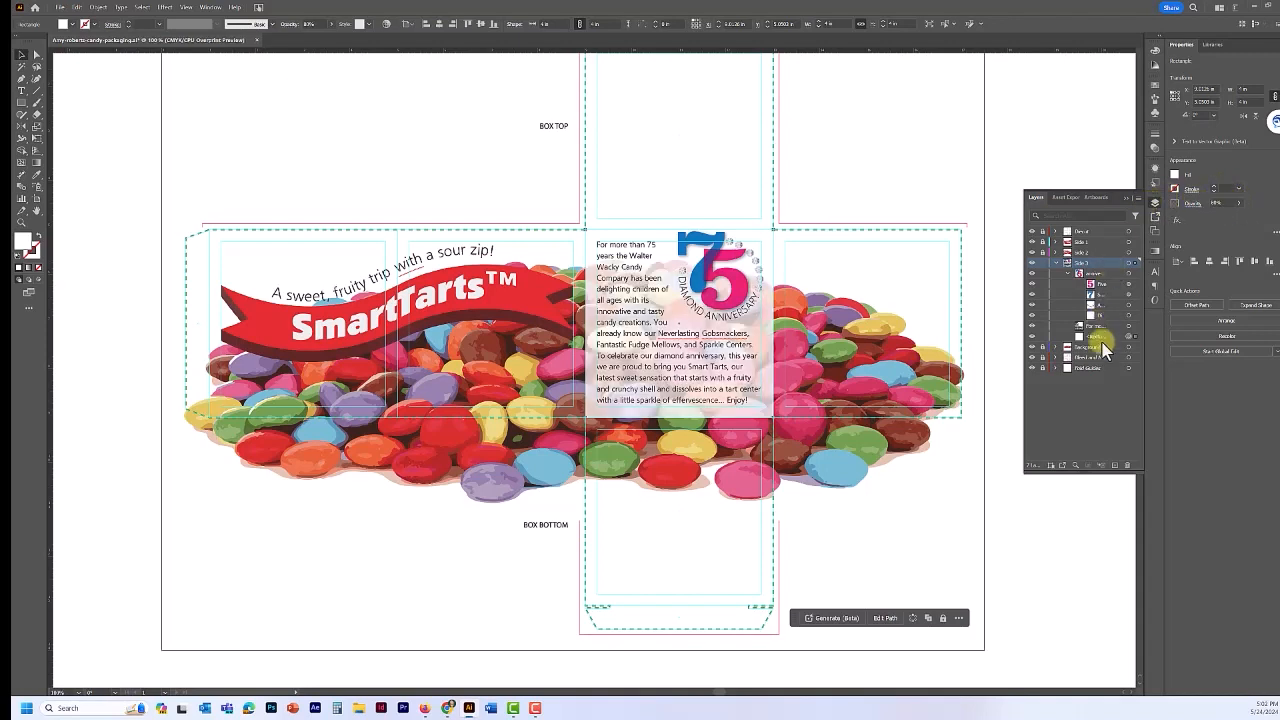
- Collapse and lock the Side 3 layer, then create a new layer named Box Top
{"action": "left_click", "coordinate": [1056, 263]}
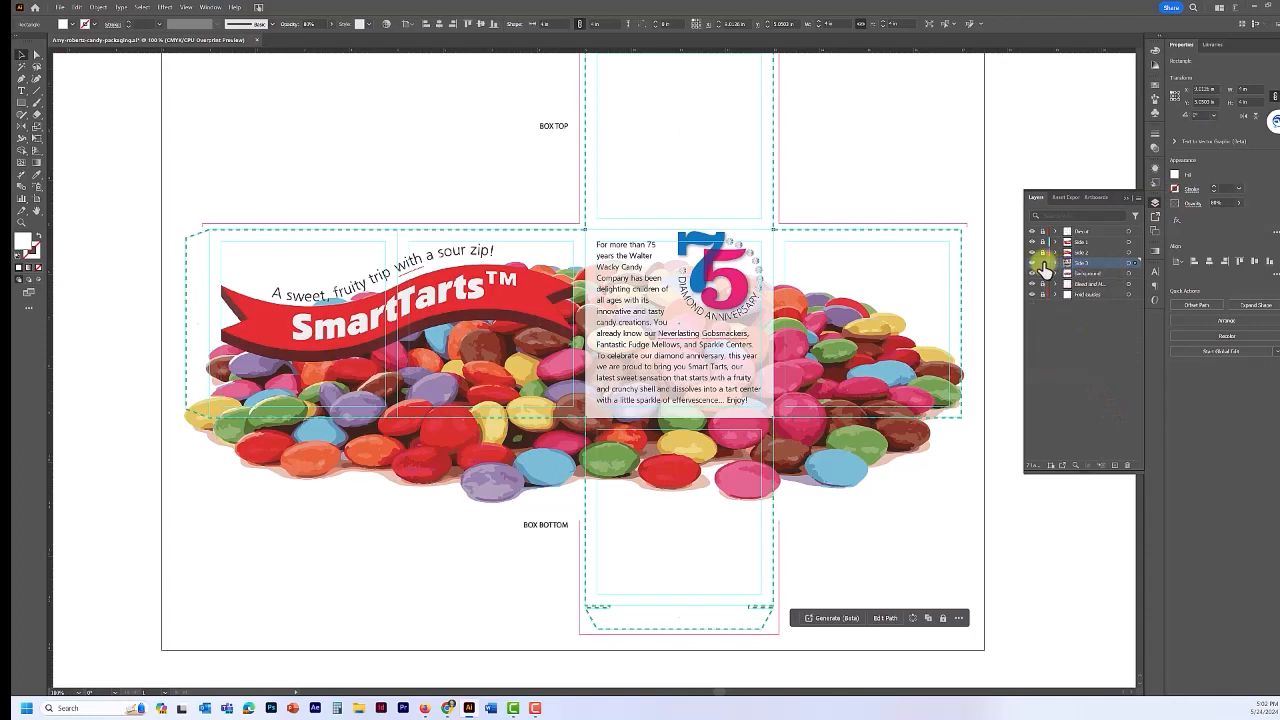
{"action": "left_click", "coordinate": [1043, 263]}
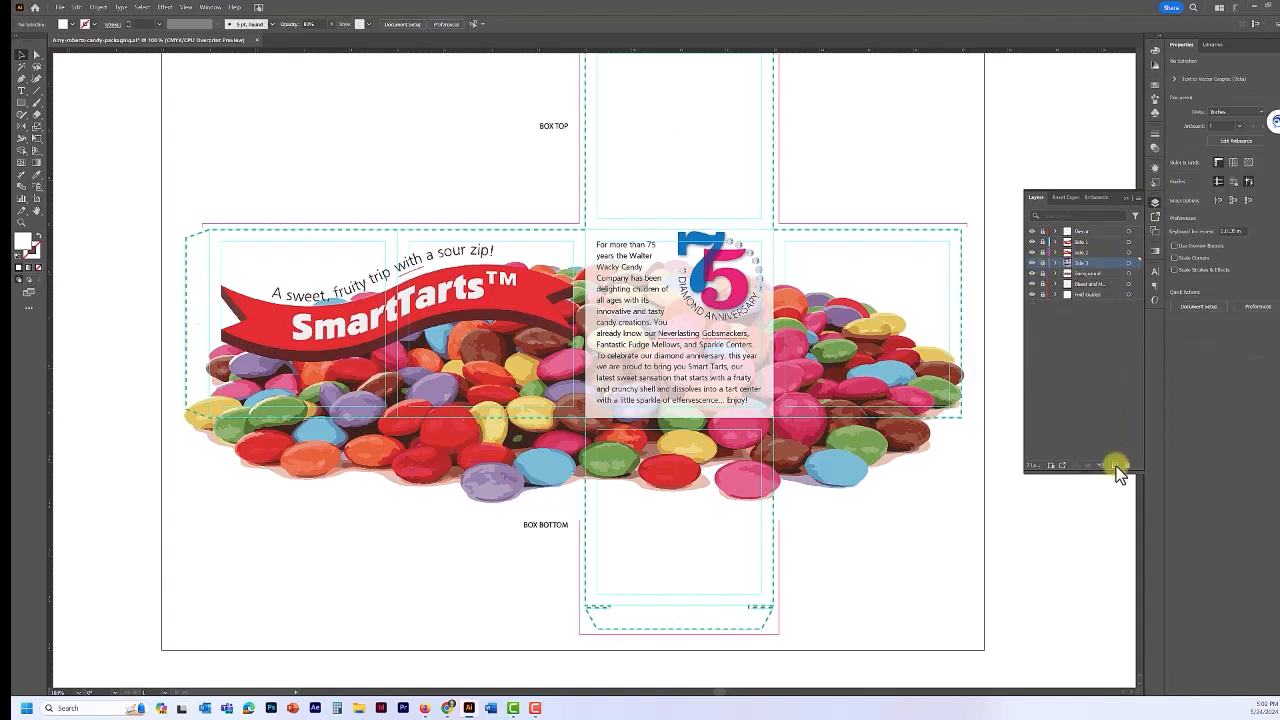
{"action": "left_click", "coordinate": [1115, 465]}
{"action": "double_click", "coordinate": [1081, 264]}
- Move the Box Top layer above Side 2 and draw an area text frame in the box top panel
{"action": "left_click_drag", "start_coordinate": [1078, 262], "coordinate": [1077, 240]}
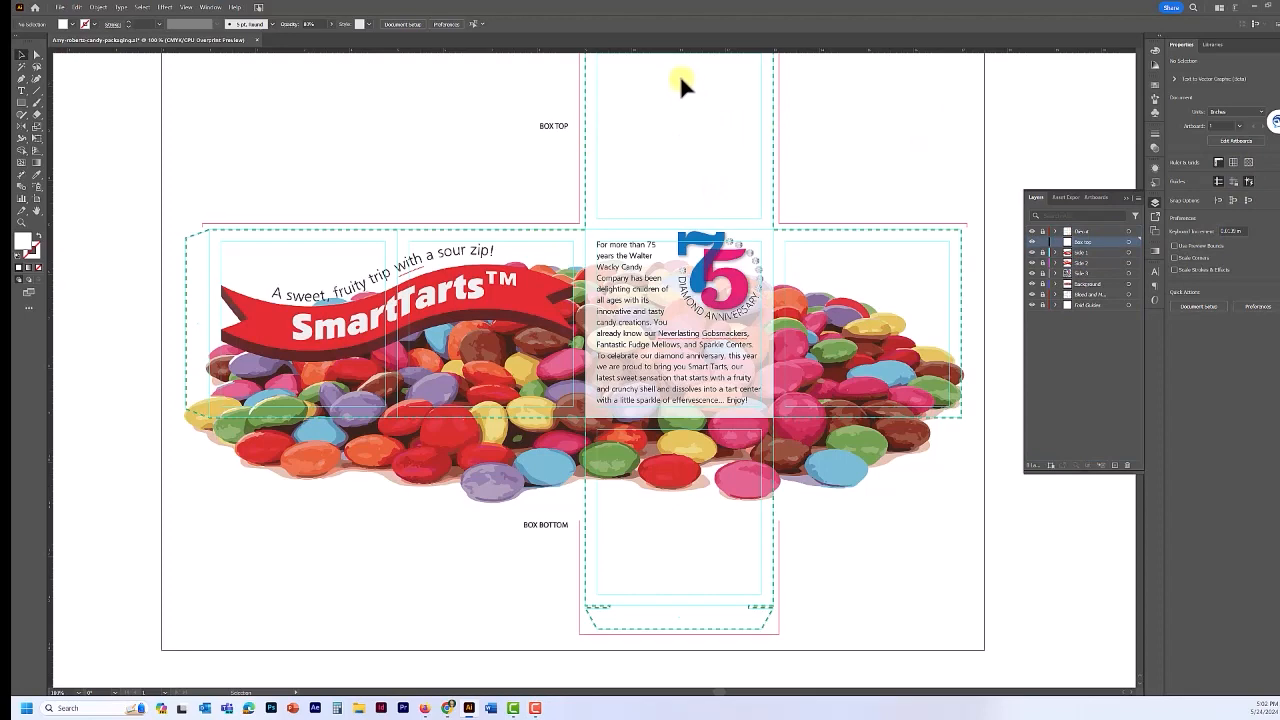
{"action": "left_click_drag", "start_coordinate": [689, 80], "coordinate": [600, 231]}
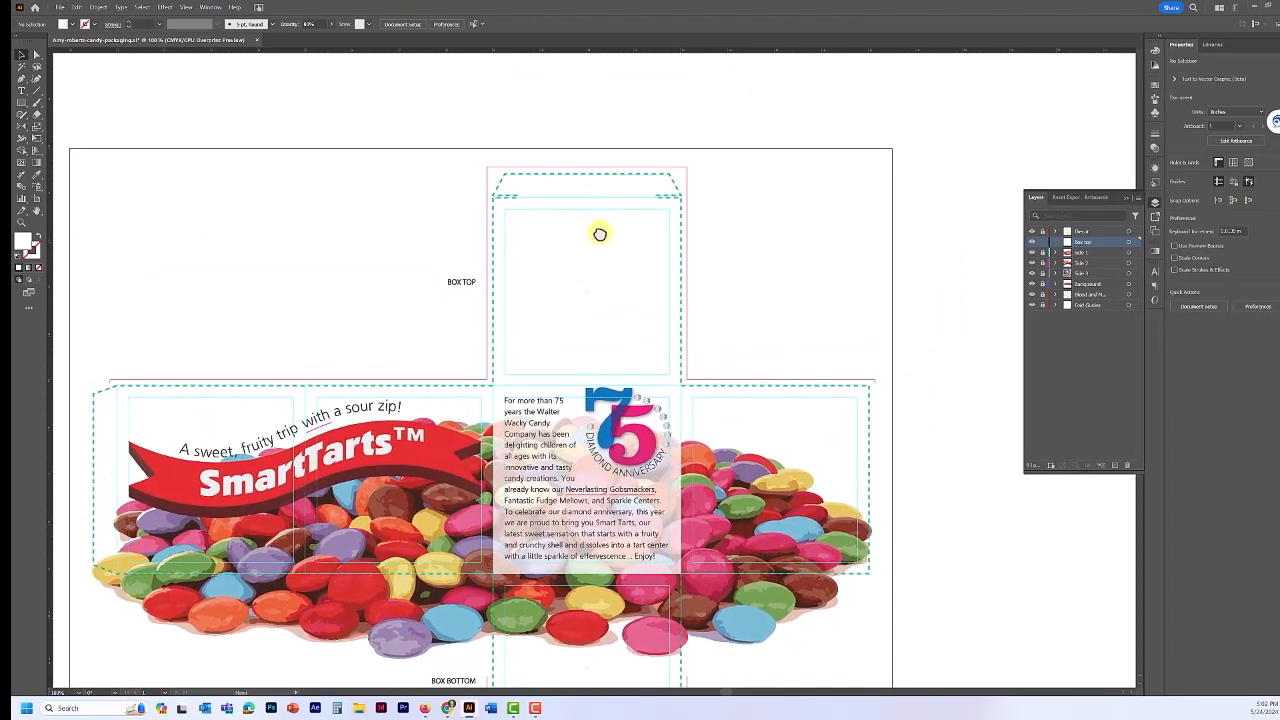
{"action": "left_click", "coordinate": [21, 90]}
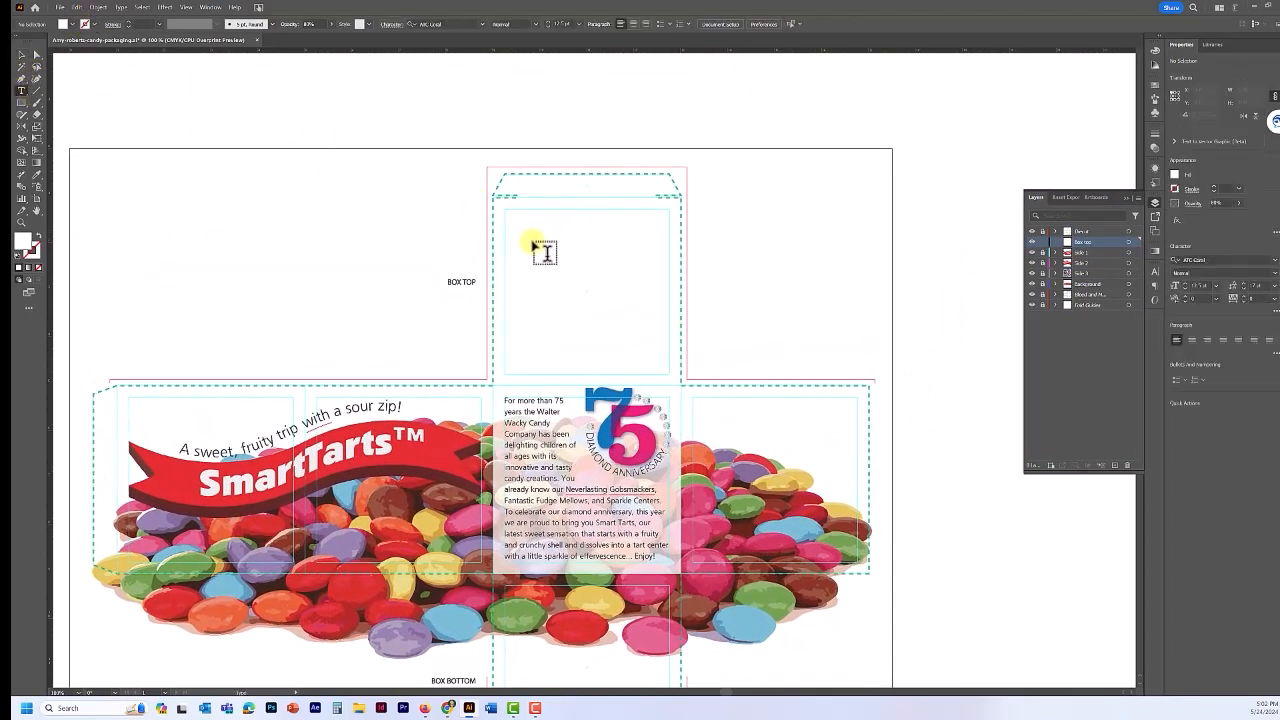
{"action": "left_click_drag", "start_coordinate": [505, 227], "coordinate": [674, 323]}
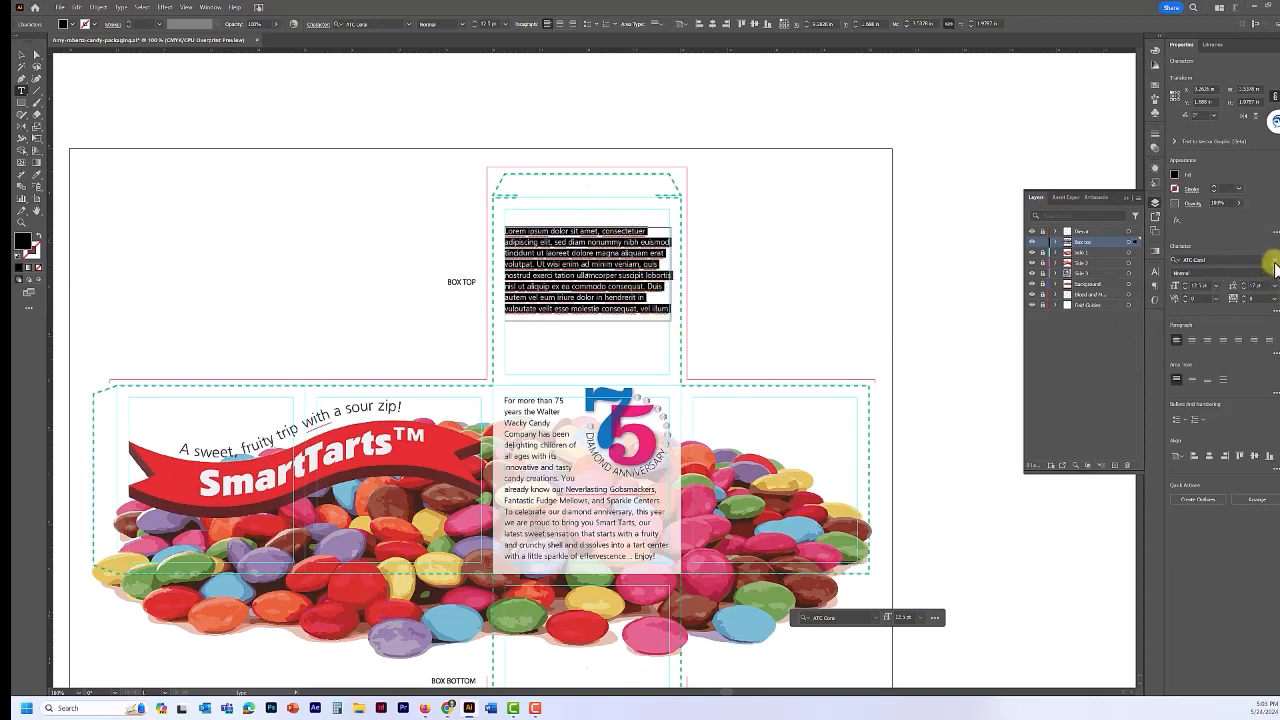
- Set the text to ATC Pyrite Heavy, 56 pt size with 50 pt leading
{"action": "left_click", "coordinate": [1273, 260]}
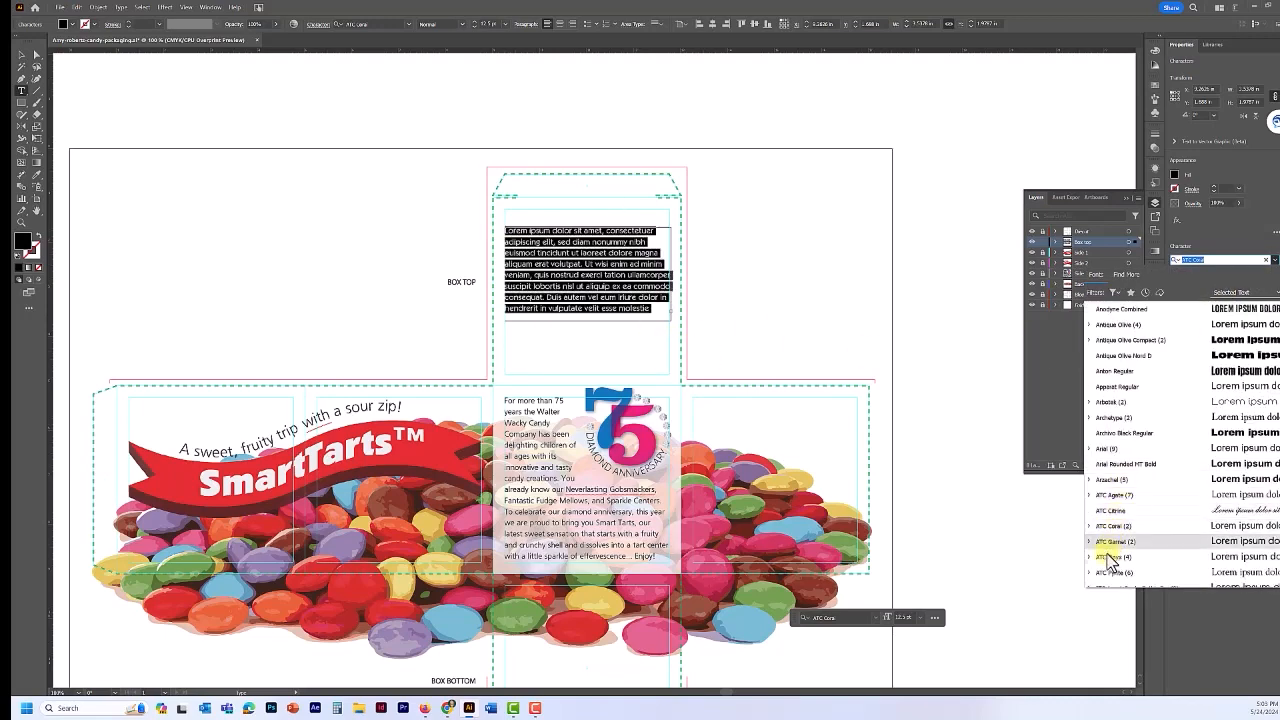
{"action": "left_click", "coordinate": [1108, 573]}
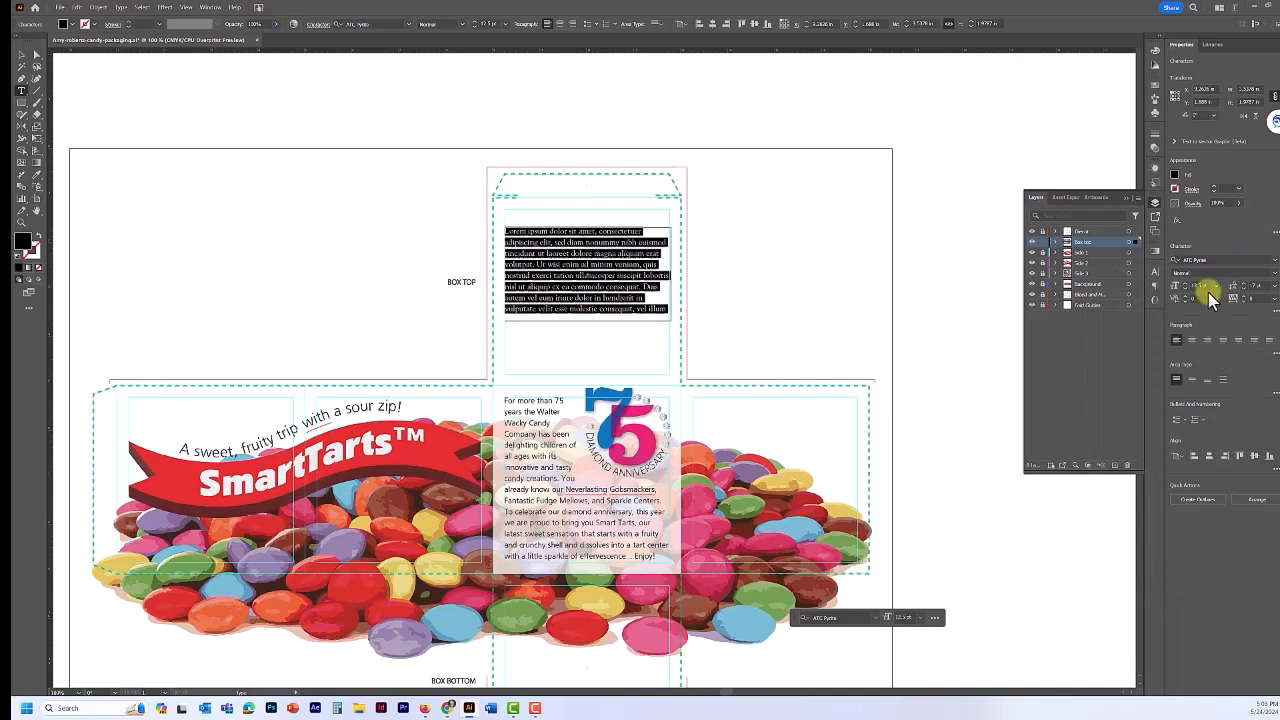
{"action": "left_click_drag", "start_coordinate": [1210, 288], "coordinate": [1180, 288]}
{"action": "left_click", "coordinate": [1257, 288]}
{"action": "double_click", "coordinate": [1255, 287]}
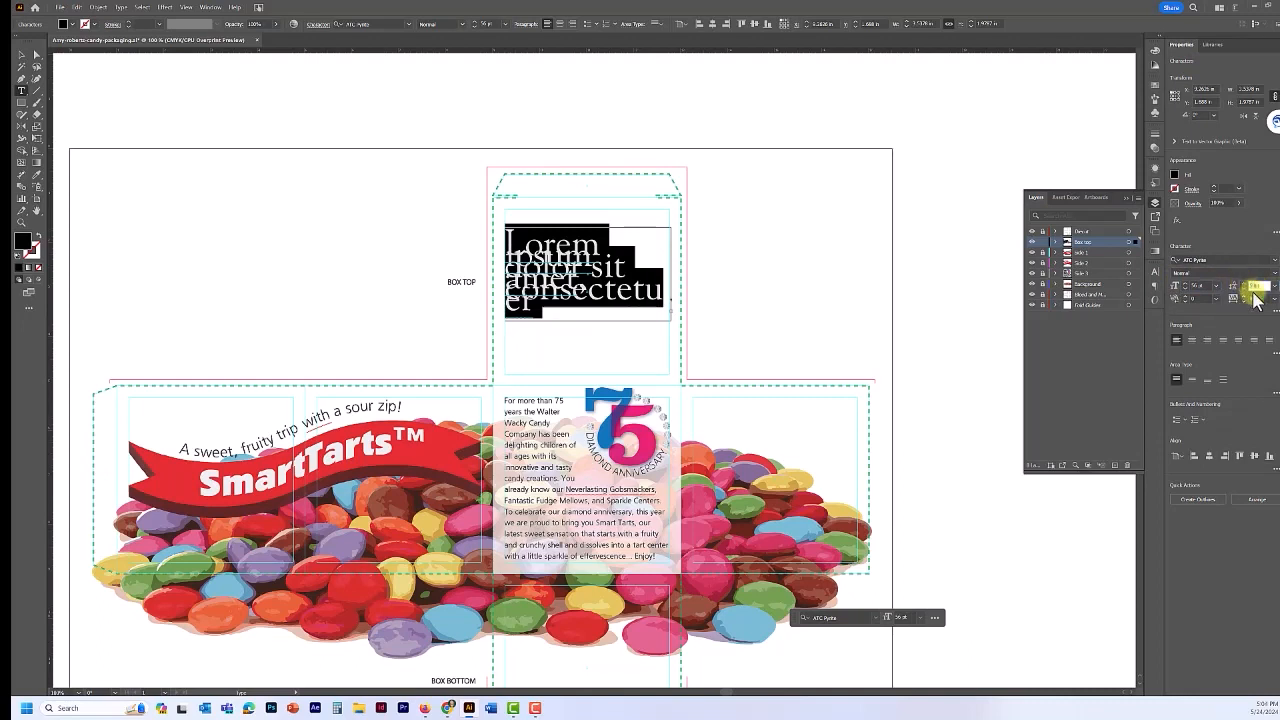
{"action": "type", "text": "50"}
{"action": "key", "text": "Return"}
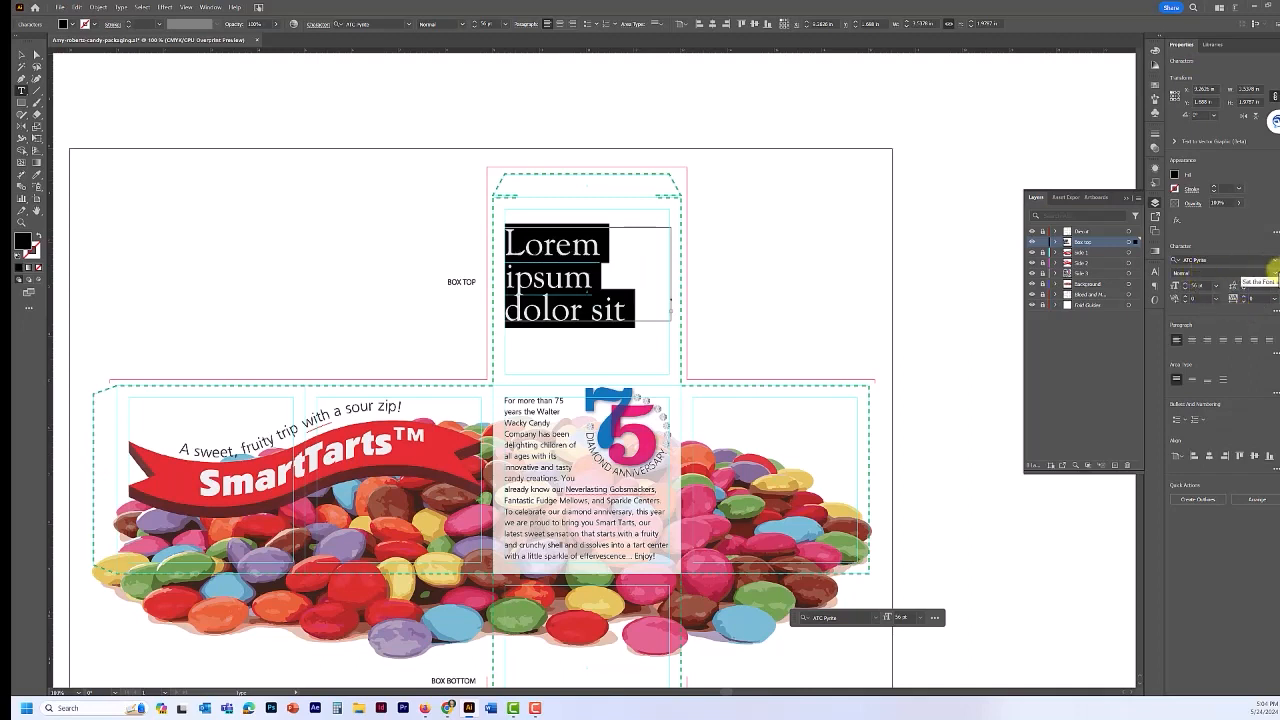
{"action": "left_click", "coordinate": [1274, 276]}
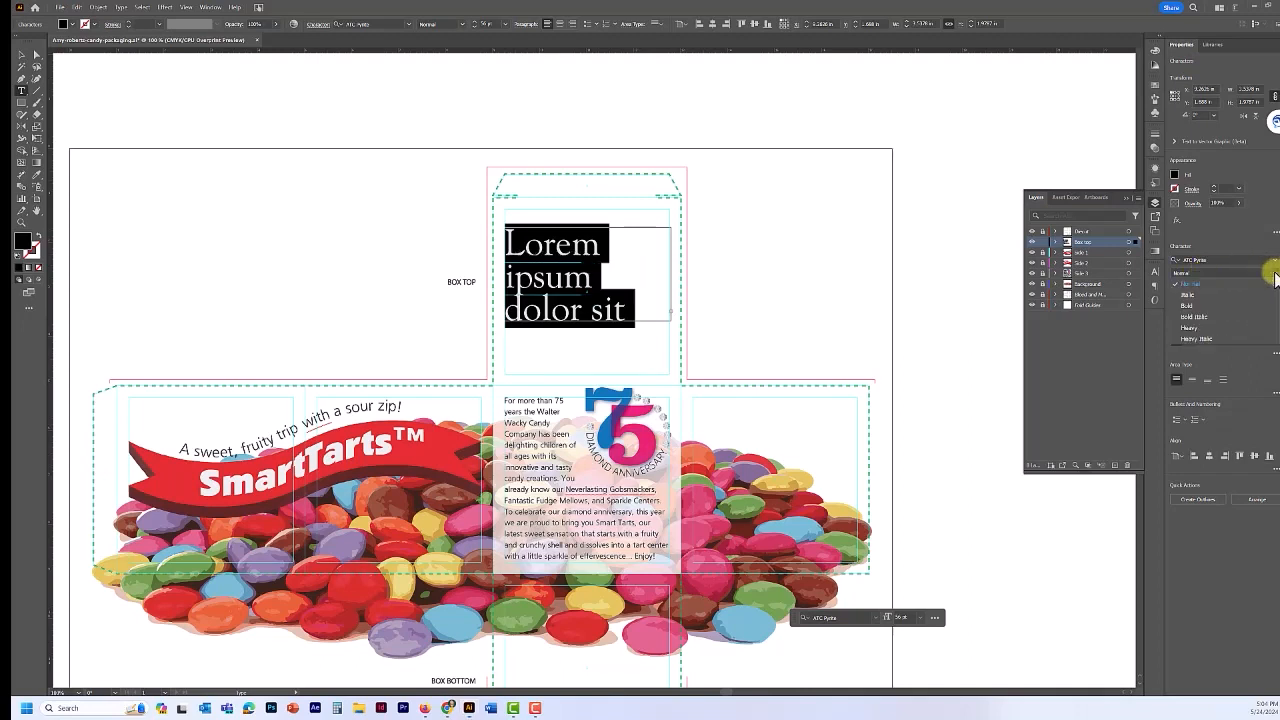
{"action": "left_click", "coordinate": [1226, 329]}
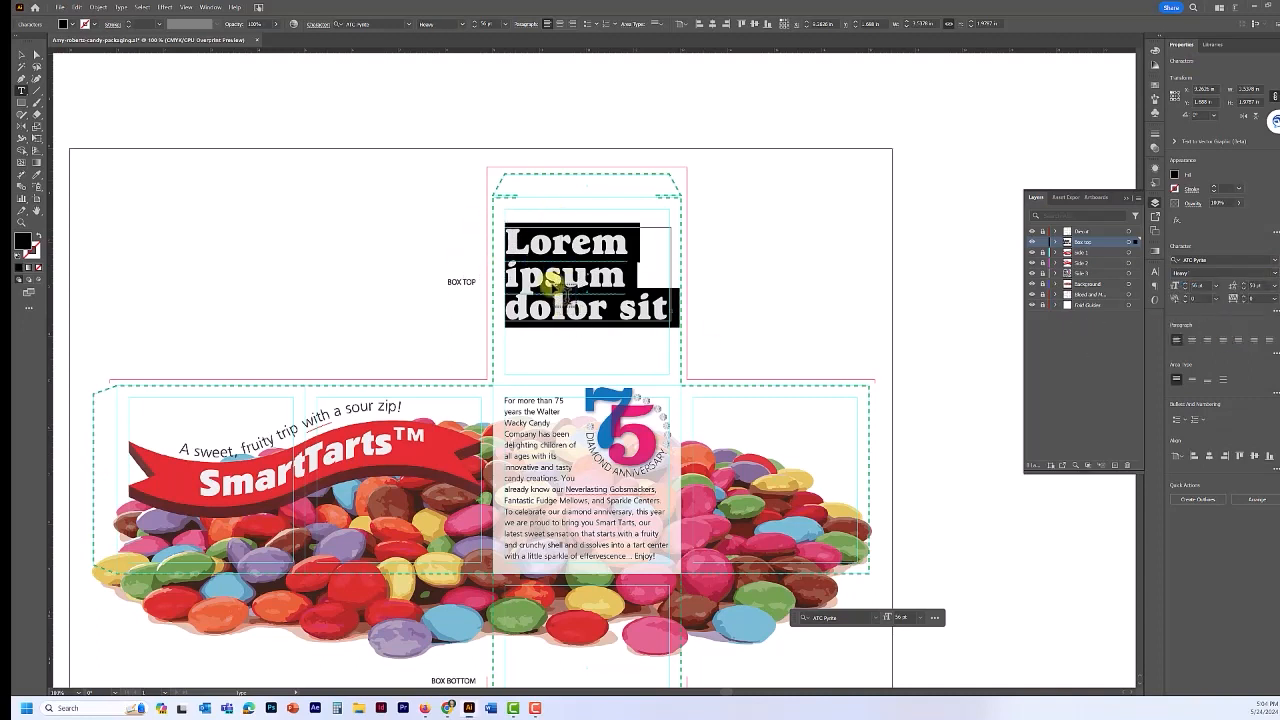
- Type 'alter Wacky' into the frame and right-align it
{"action": "type", "text": "alter "}
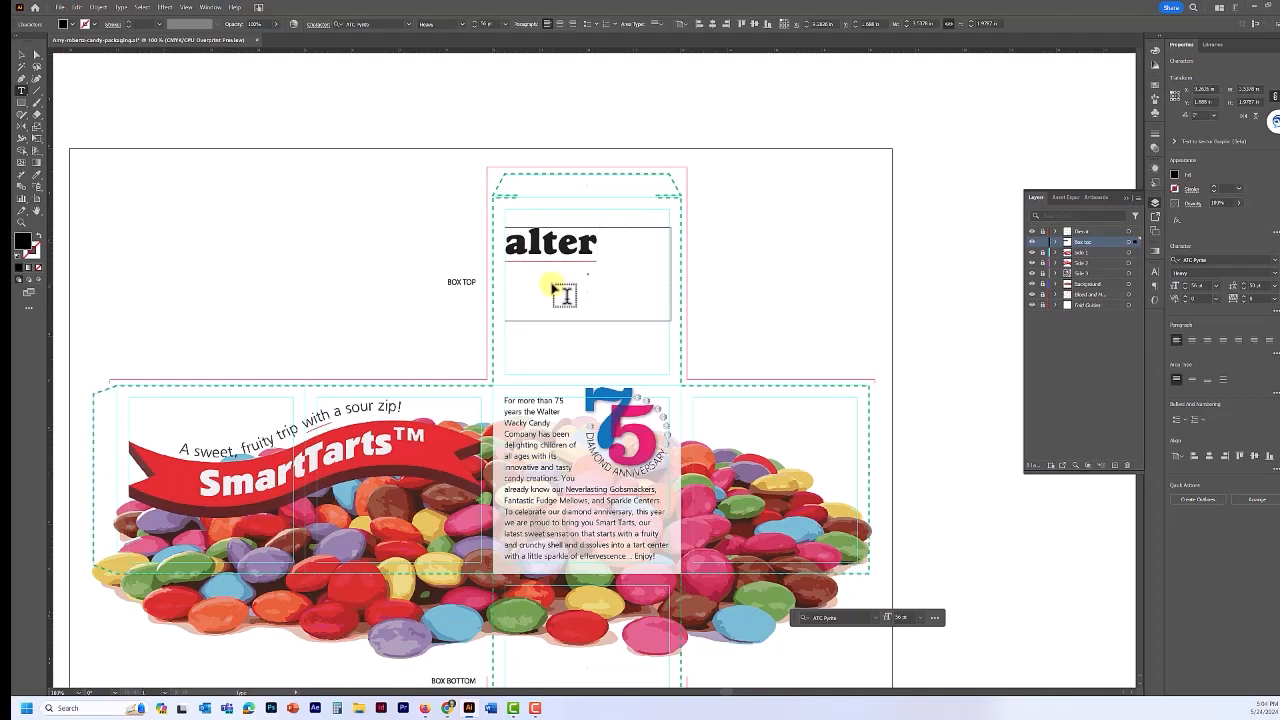
{"action": "type", "text": "Wacky"}
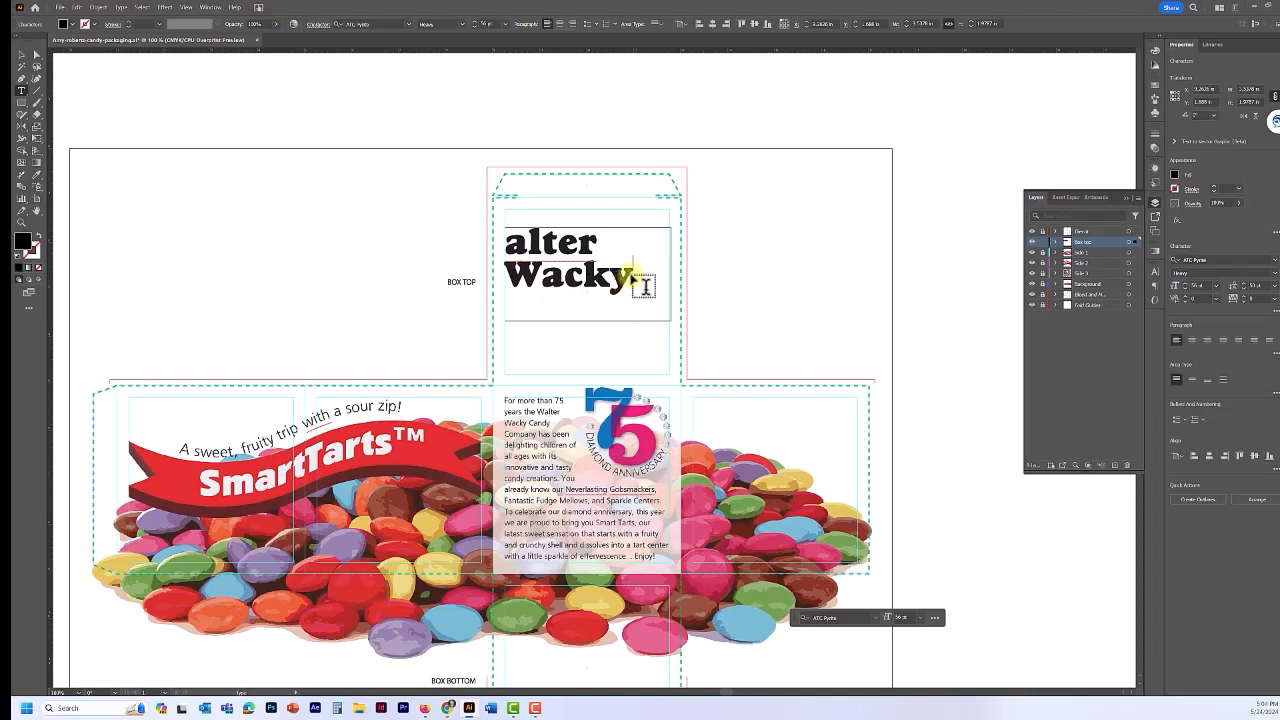
{"action": "left_click_drag", "start_coordinate": [634, 280], "coordinate": [508, 244]}
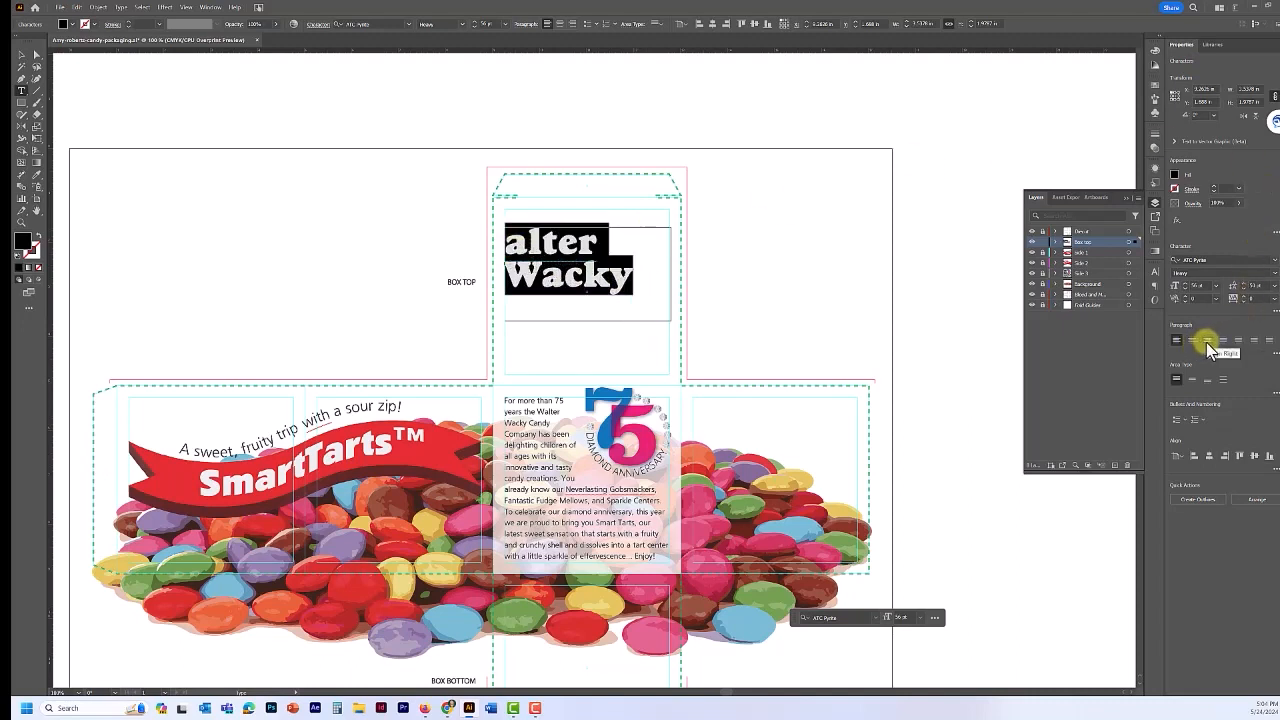
{"action": "left_click", "coordinate": [1206, 342]}
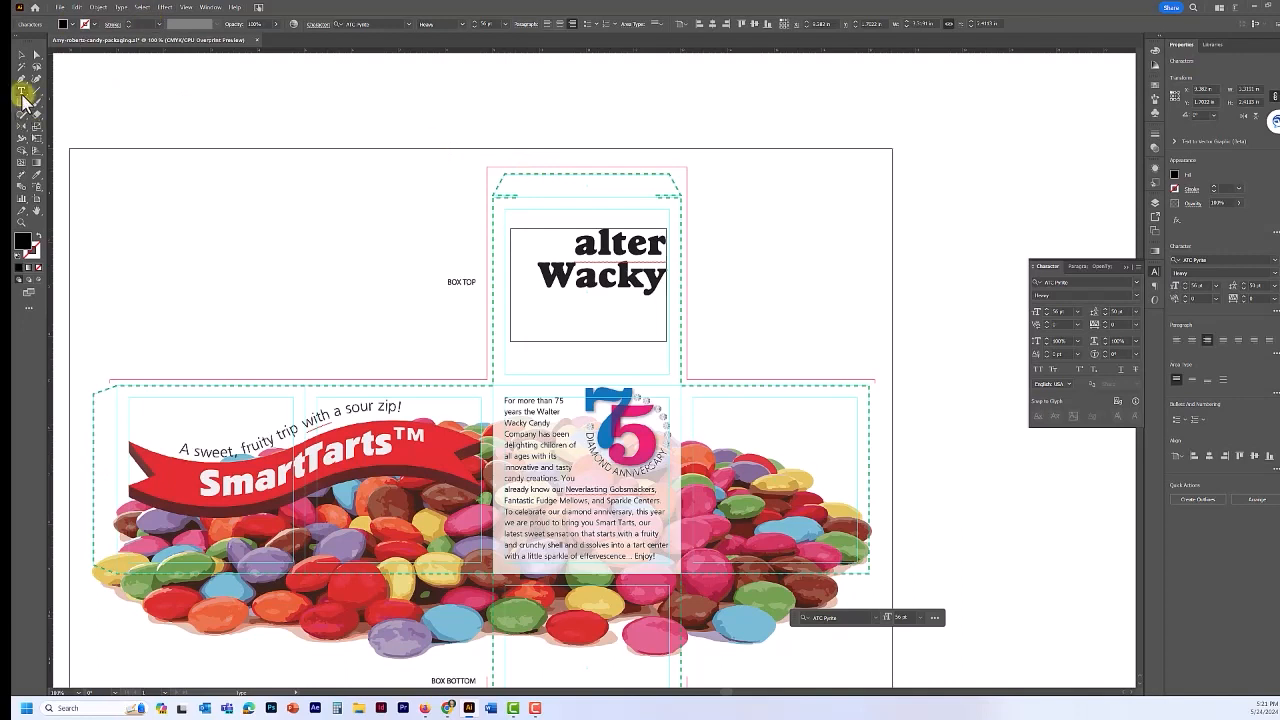
- With the Touch Type tool, trial-move the W and a of Wacky, then undo the moves
{"action": "left_click", "coordinate": [22, 94]}
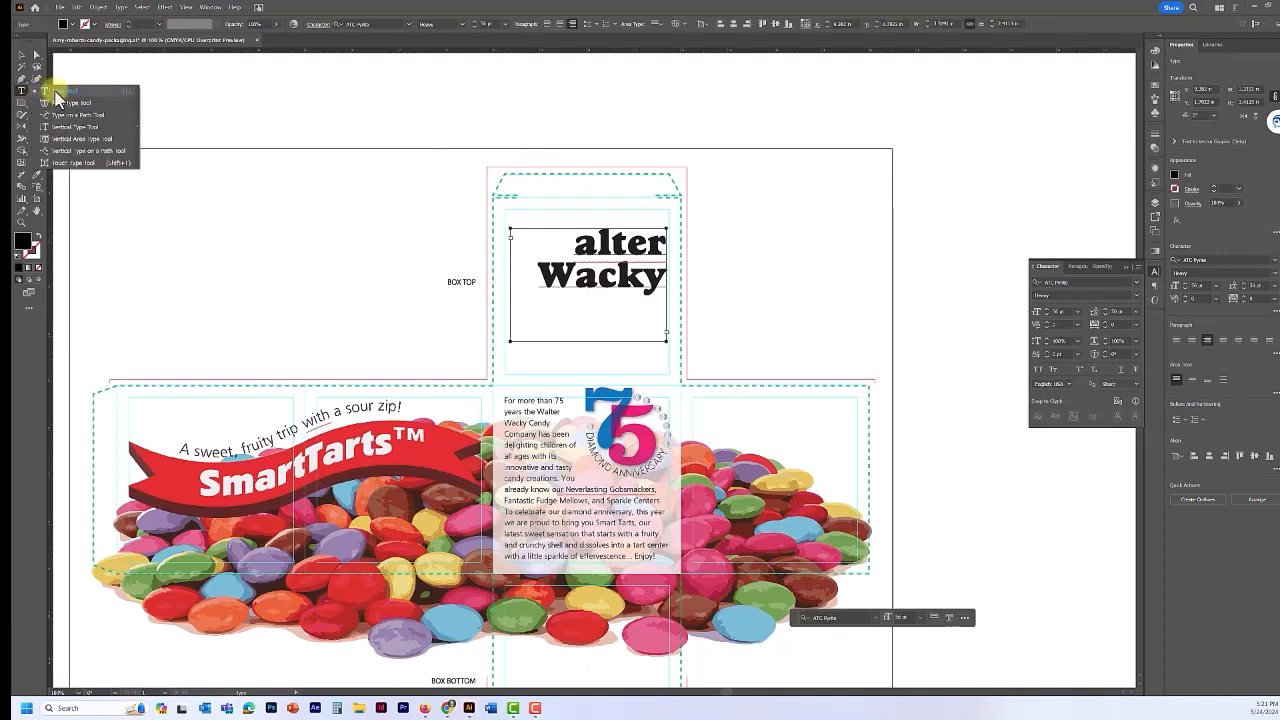
{"action": "left_click", "coordinate": [60, 162]}
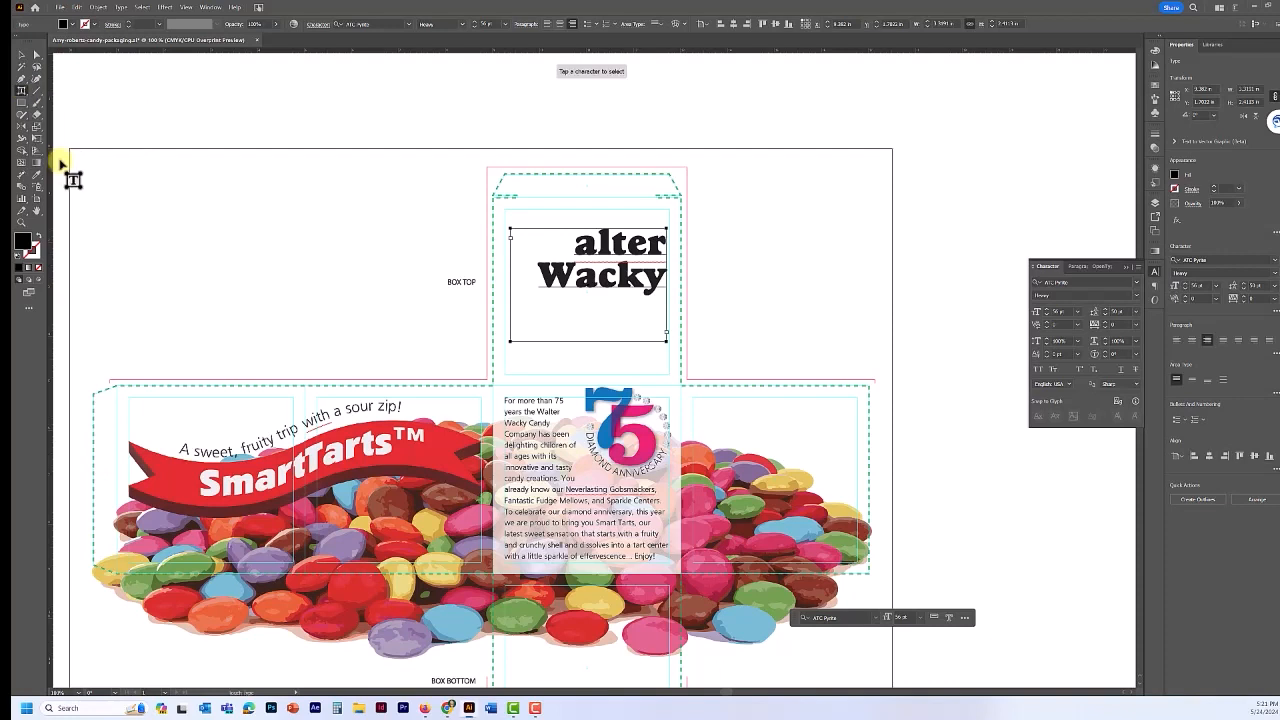
{"action": "left_click", "coordinate": [561, 270]}
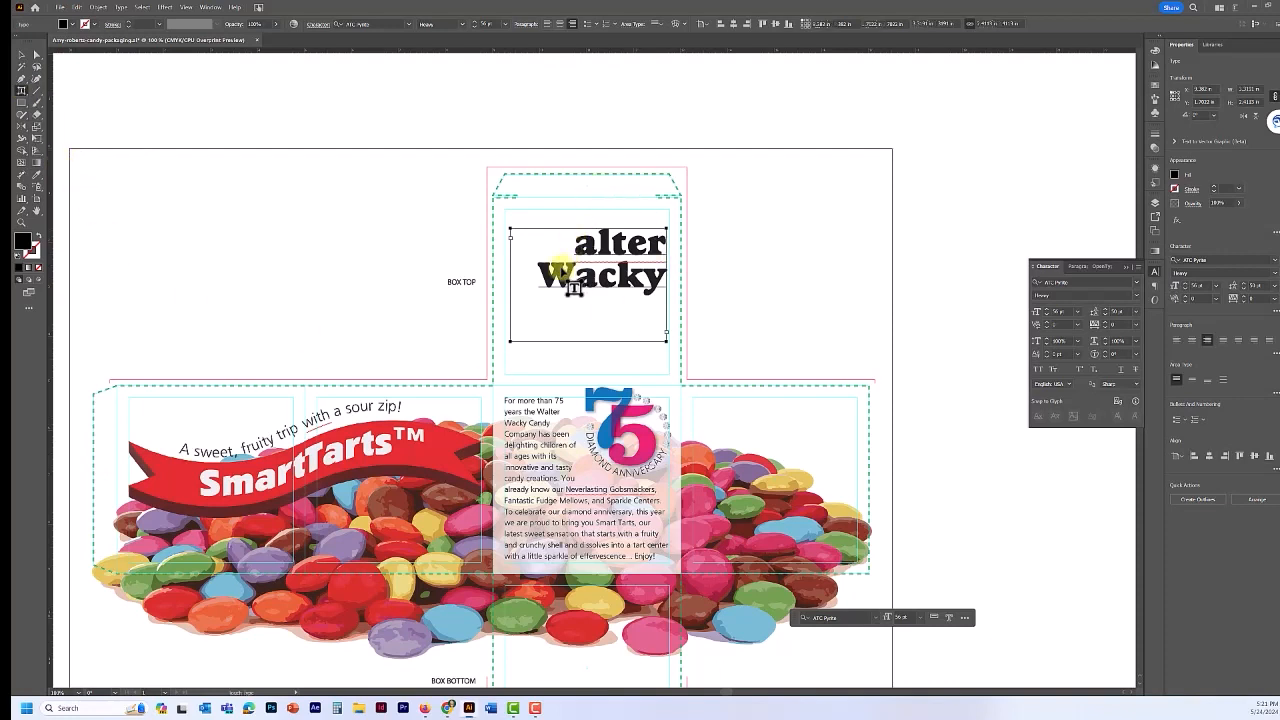
{"action": "left_click", "coordinate": [607, 282]}
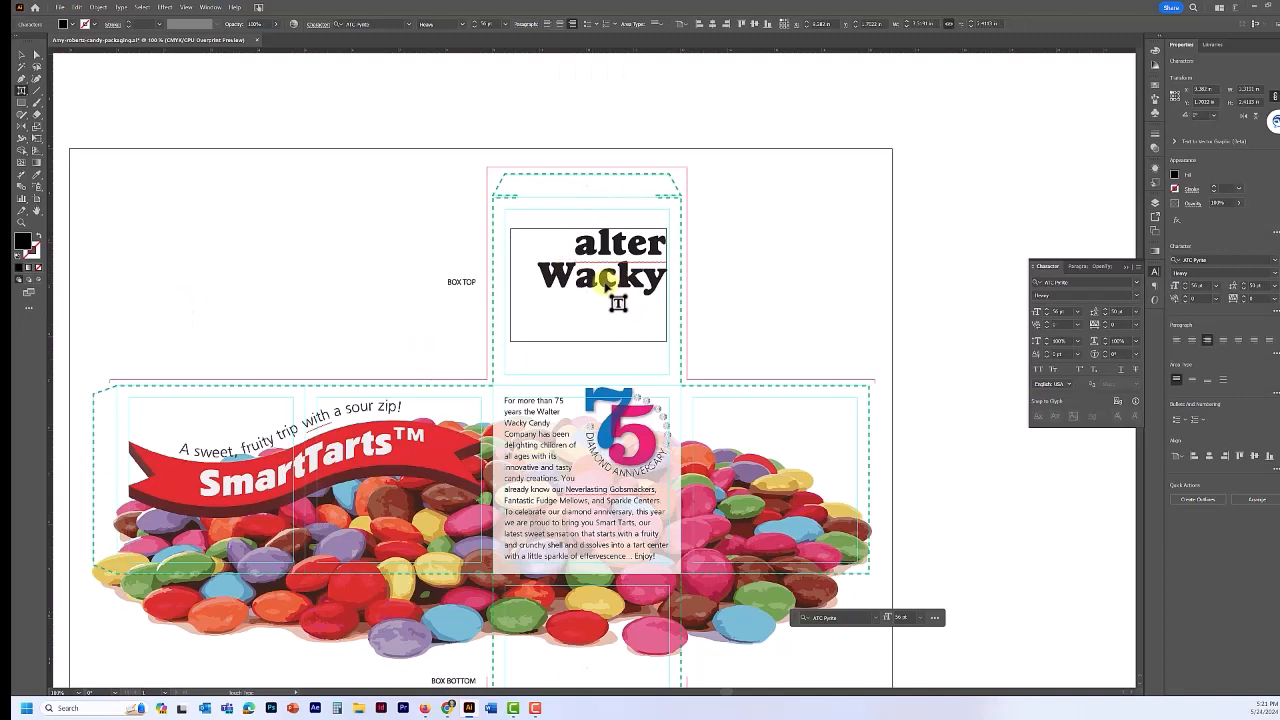
{"action": "left_click", "coordinate": [656, 284]}
{"action": "left_click", "coordinate": [561, 276]}
{"action": "left_click_drag", "start_coordinate": [556, 274], "coordinate": [537, 246]}
{"action": "left_click", "coordinate": [589, 278]}
{"action": "left_click_drag", "start_coordinate": [603, 297], "coordinate": [624, 318]}
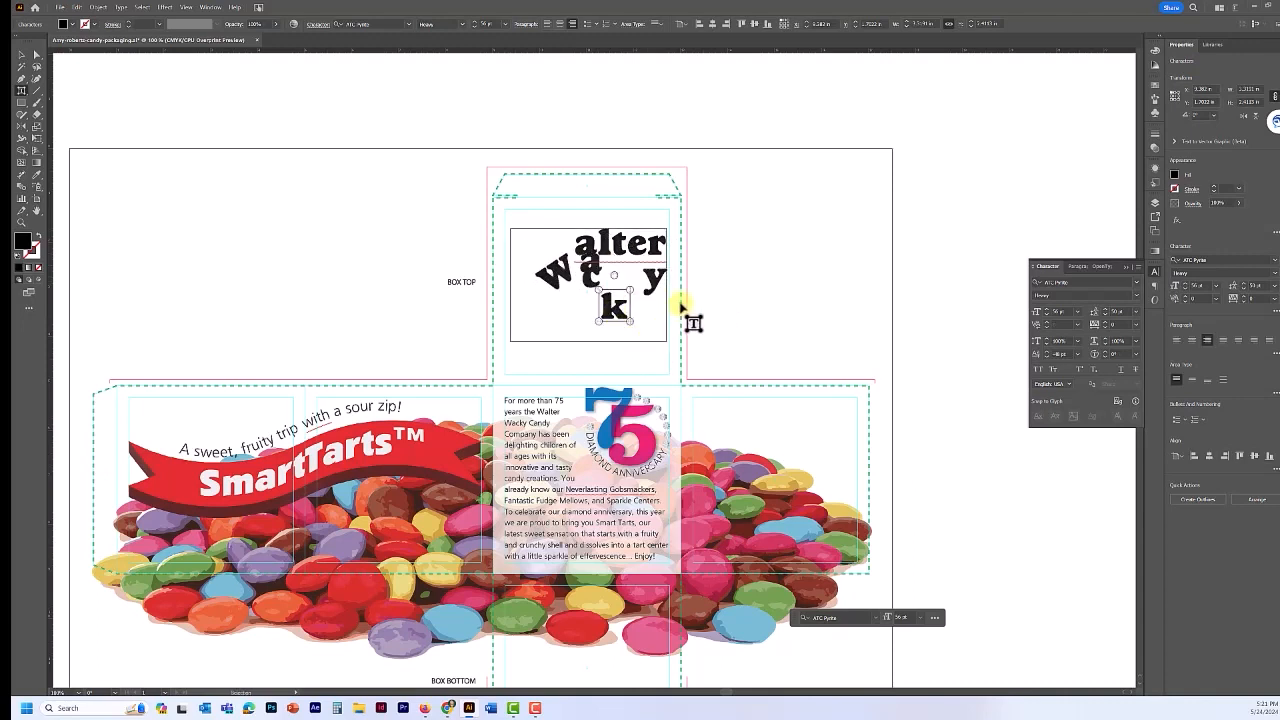
{"action": "key", "text": "ctrl+z"}
{"action": "key", "text": "ctrl+z"}
{"action": "key", "text": "ctrl+z"}
{"action": "key", "text": "ctrl+z"}
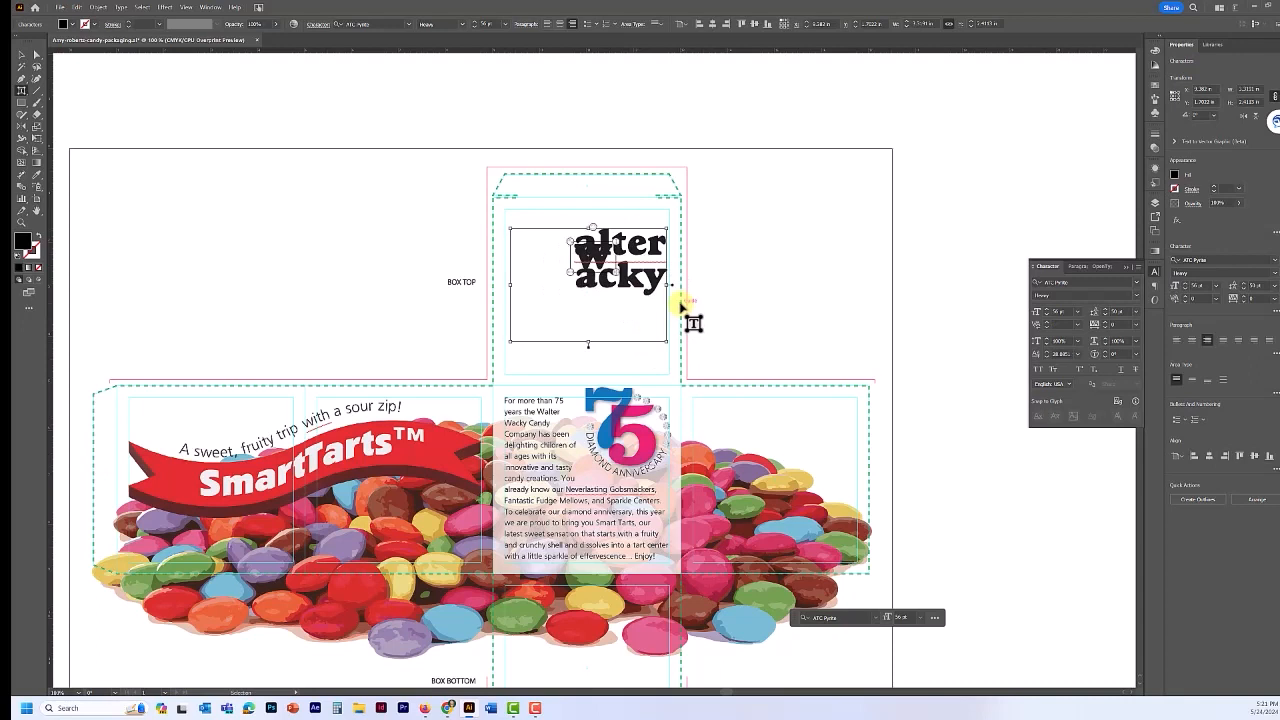
{"action": "key", "text": "ctrl+z"}
{"action": "key", "text": "ctrl+z"}
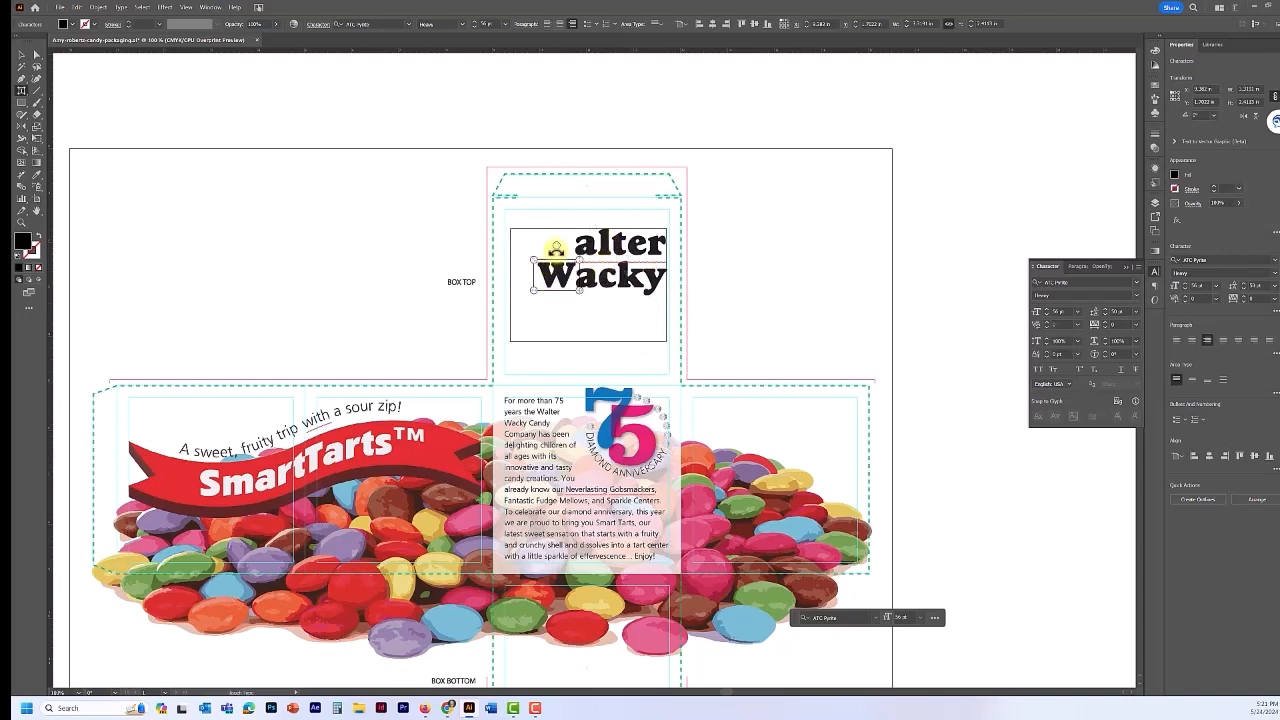
- Scale the W of Wacky up to about 235% and squeeze it narrower
{"action": "left_click_drag", "start_coordinate": [555, 245], "coordinate": [546, 246]}
{"action": "key", "text": "ctrl+z"}
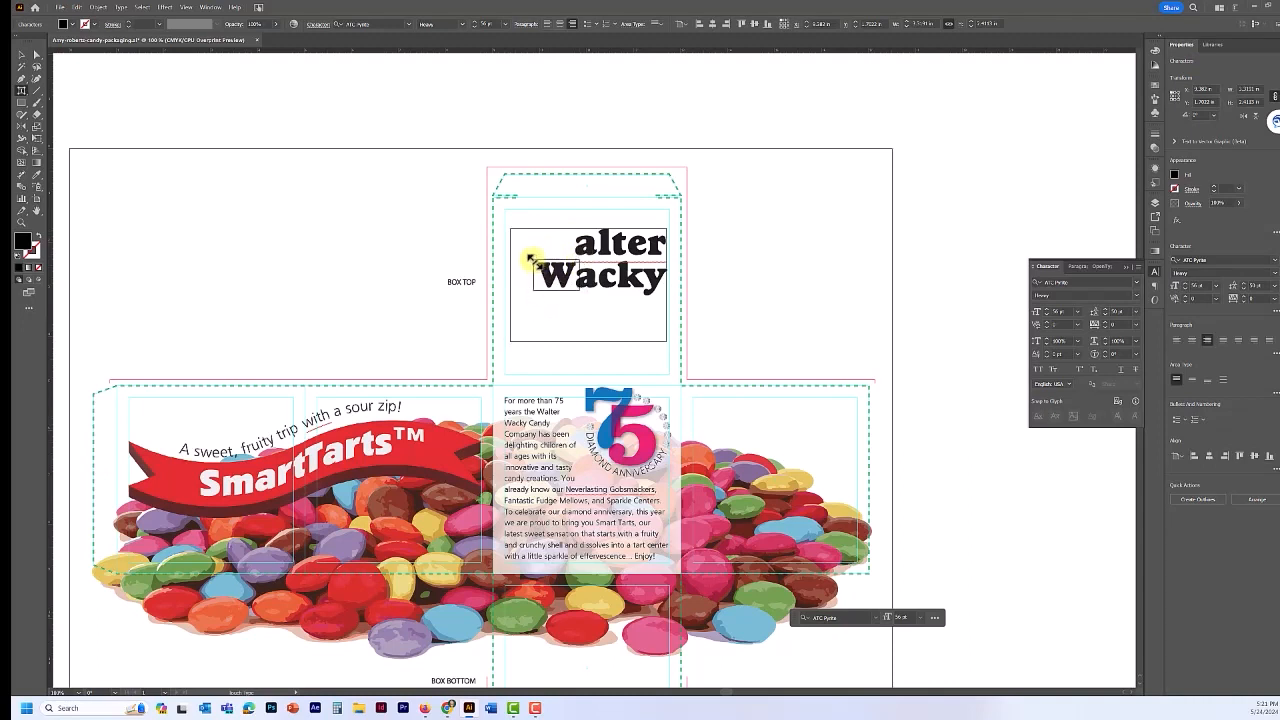
{"action": "left_click_drag", "start_coordinate": [535, 259], "coordinate": [471, 172]}
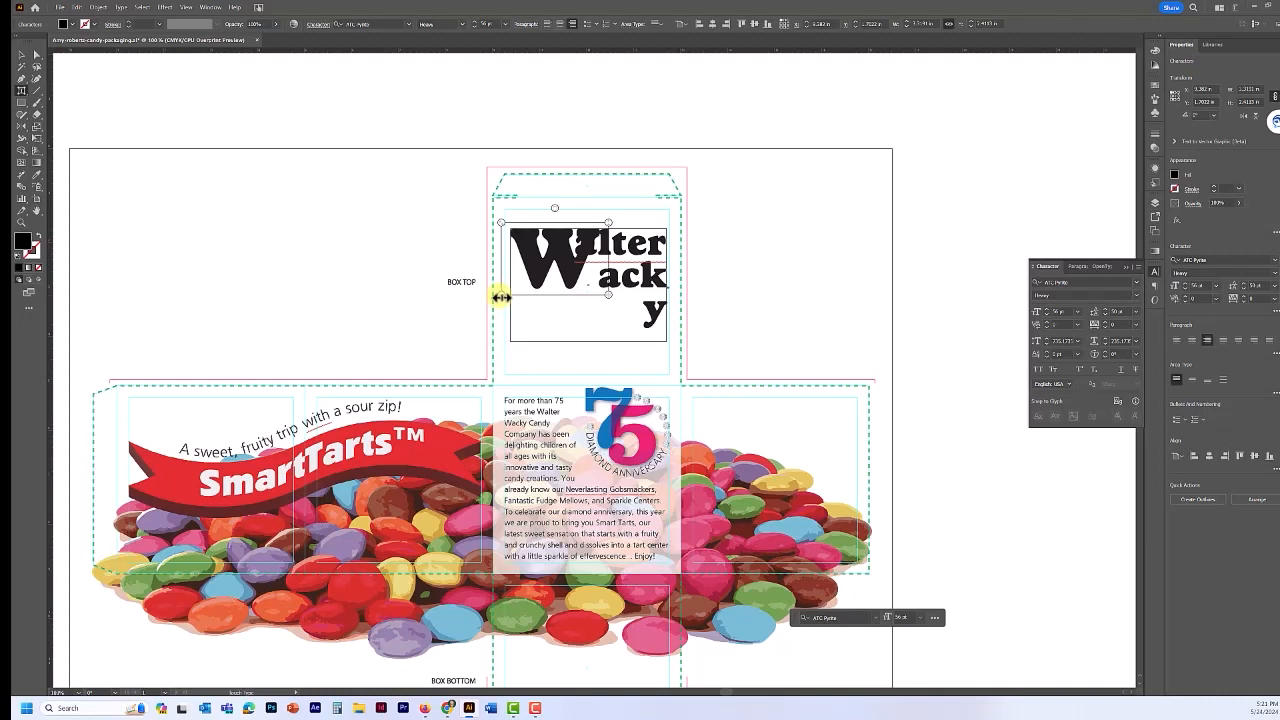
{"action": "left_click_drag", "start_coordinate": [500, 297], "coordinate": [541, 297]}
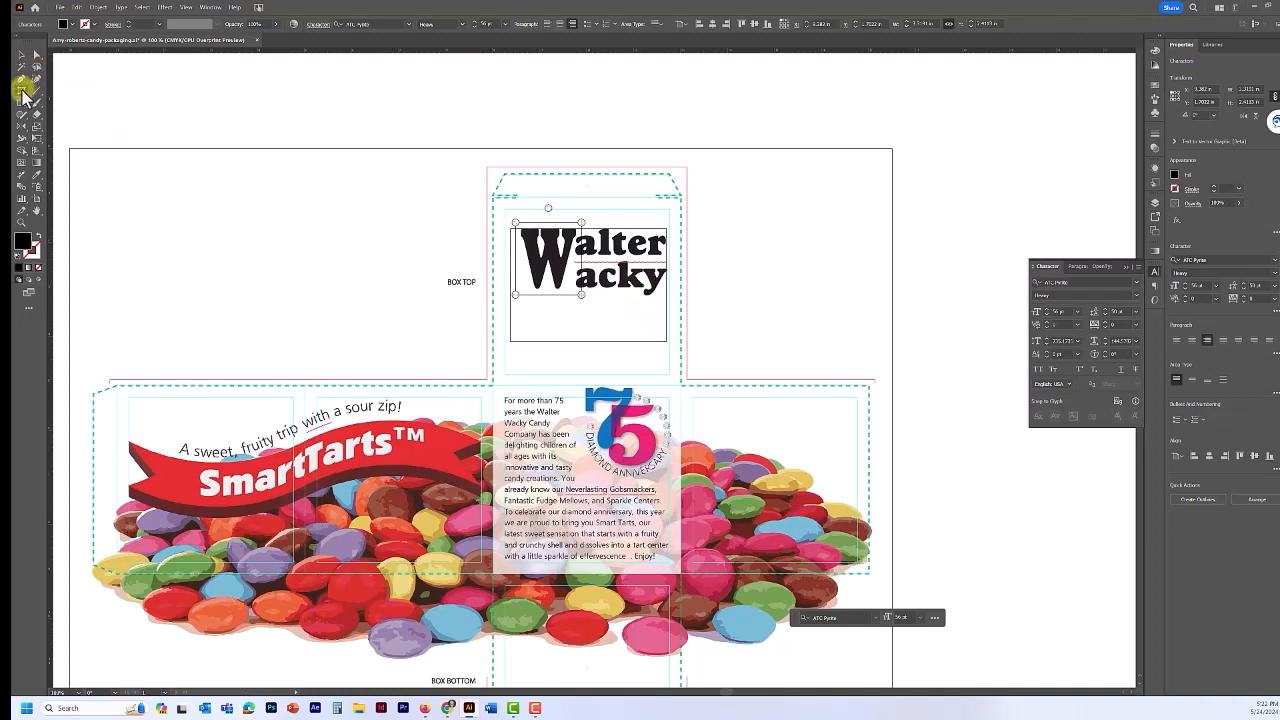
- With the Type Tool in the title, tighten the kerning after the big W to -79
{"action": "left_click", "coordinate": [22, 90]}
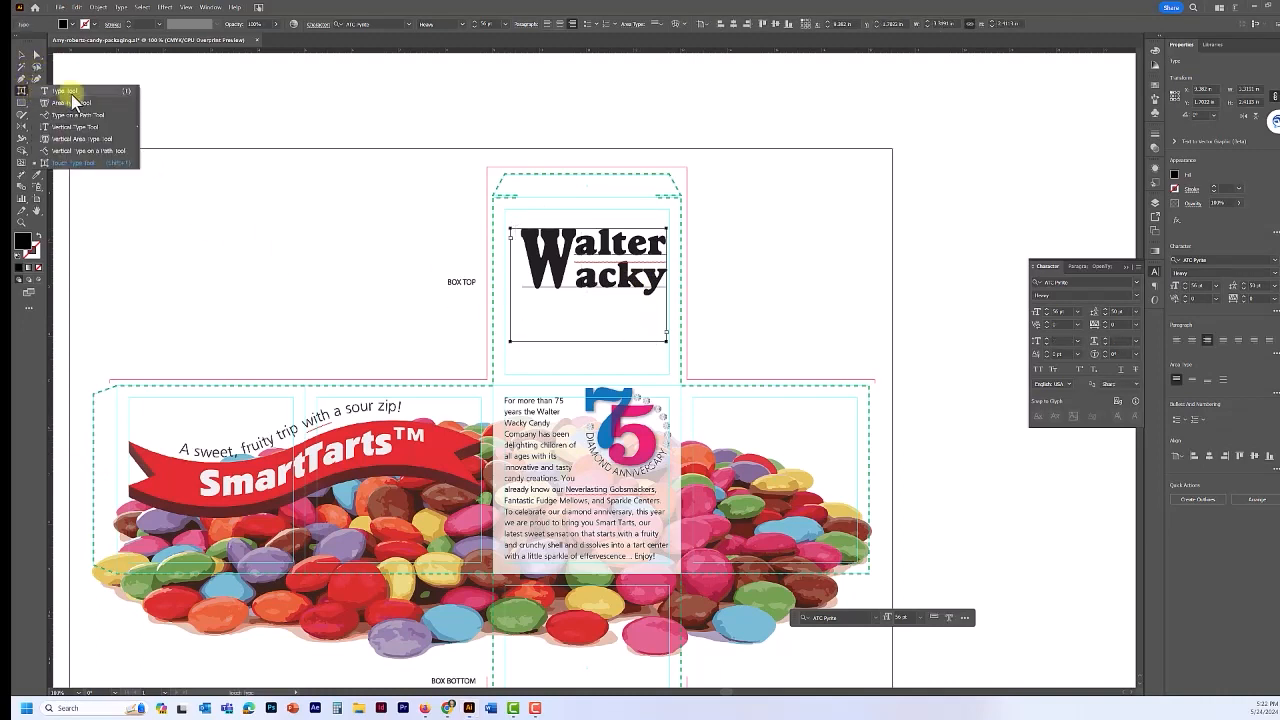
{"action": "left_click", "coordinate": [72, 92]}
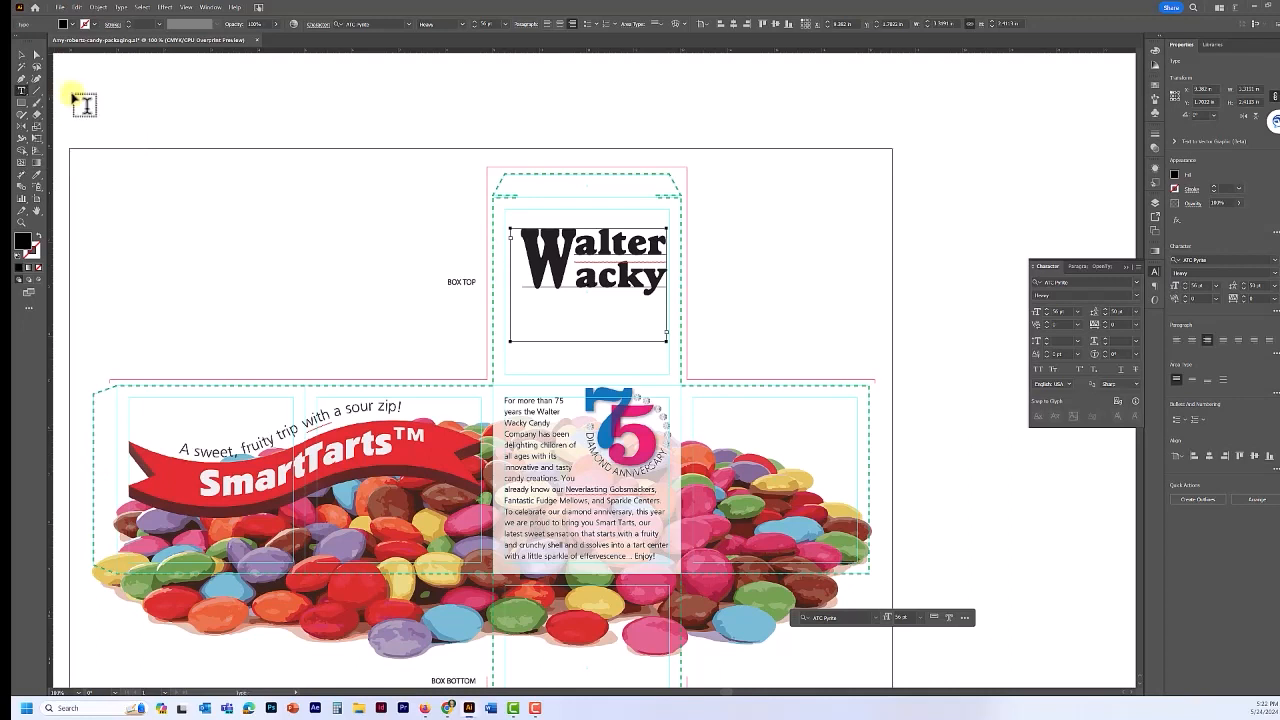
{"action": "left_click", "coordinate": [588, 287]}
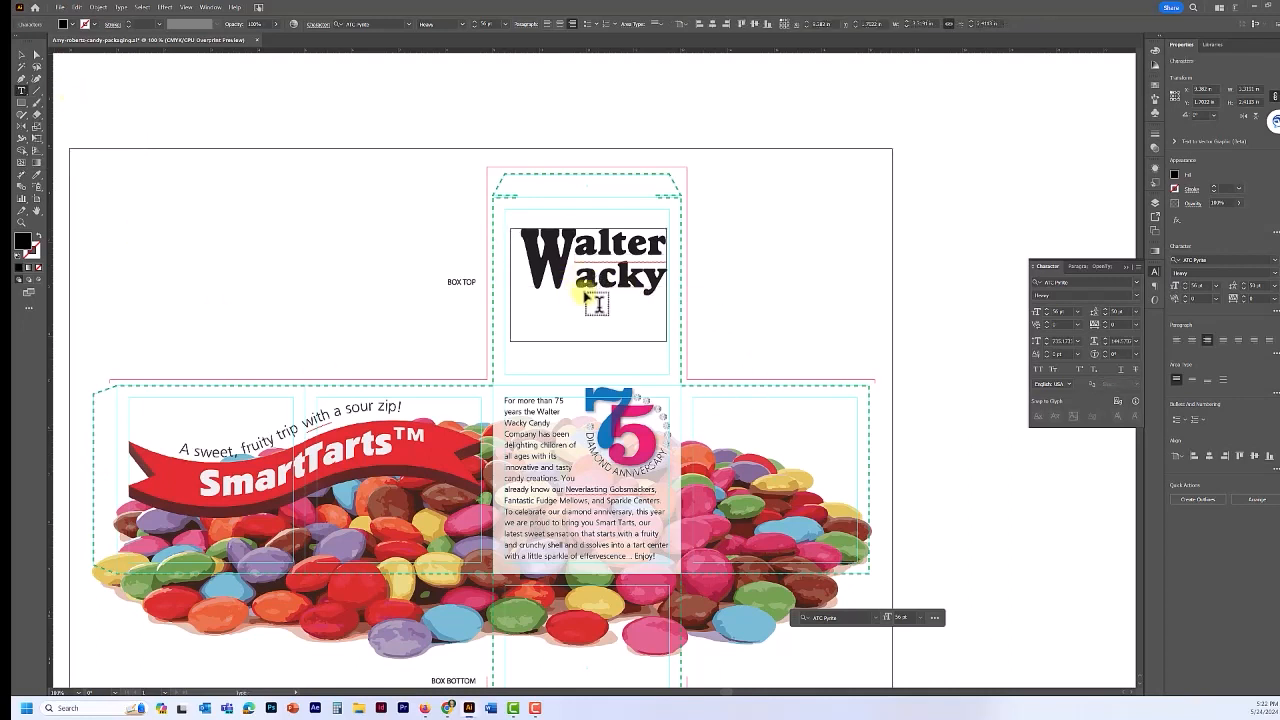
{"action": "left_click", "coordinate": [1077, 343]}
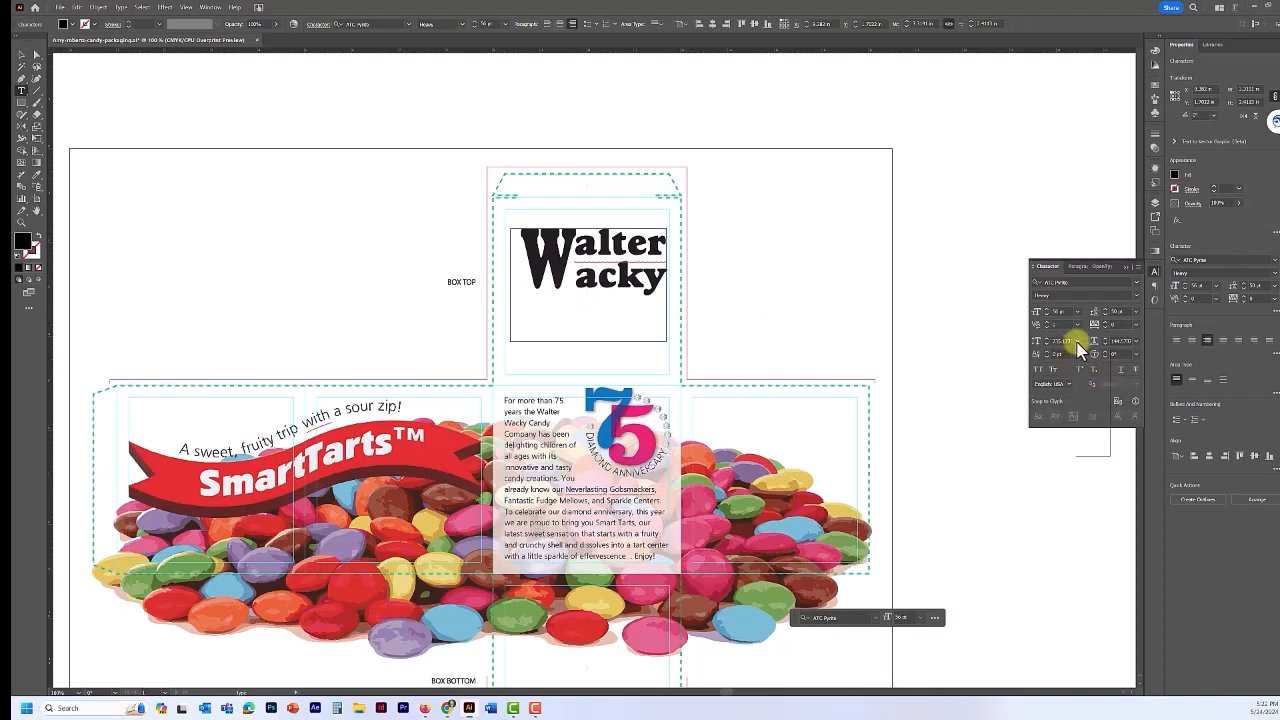
{"action": "left_click", "coordinate": [1078, 343]}
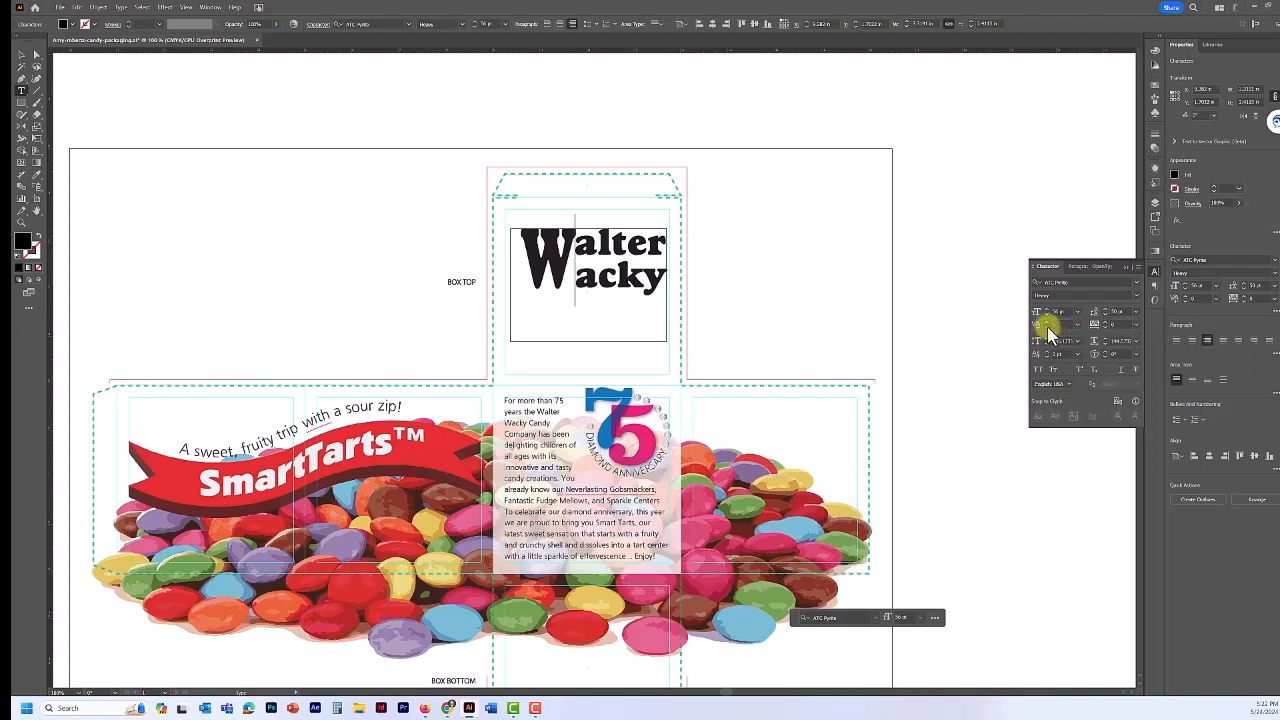
{"action": "left_click", "coordinate": [1047, 327]}
{"action": "left_click", "coordinate": [1047, 327]}
{"action": "left_click", "coordinate": [1047, 327]}
{"action": "left_click", "coordinate": [1047, 327]}
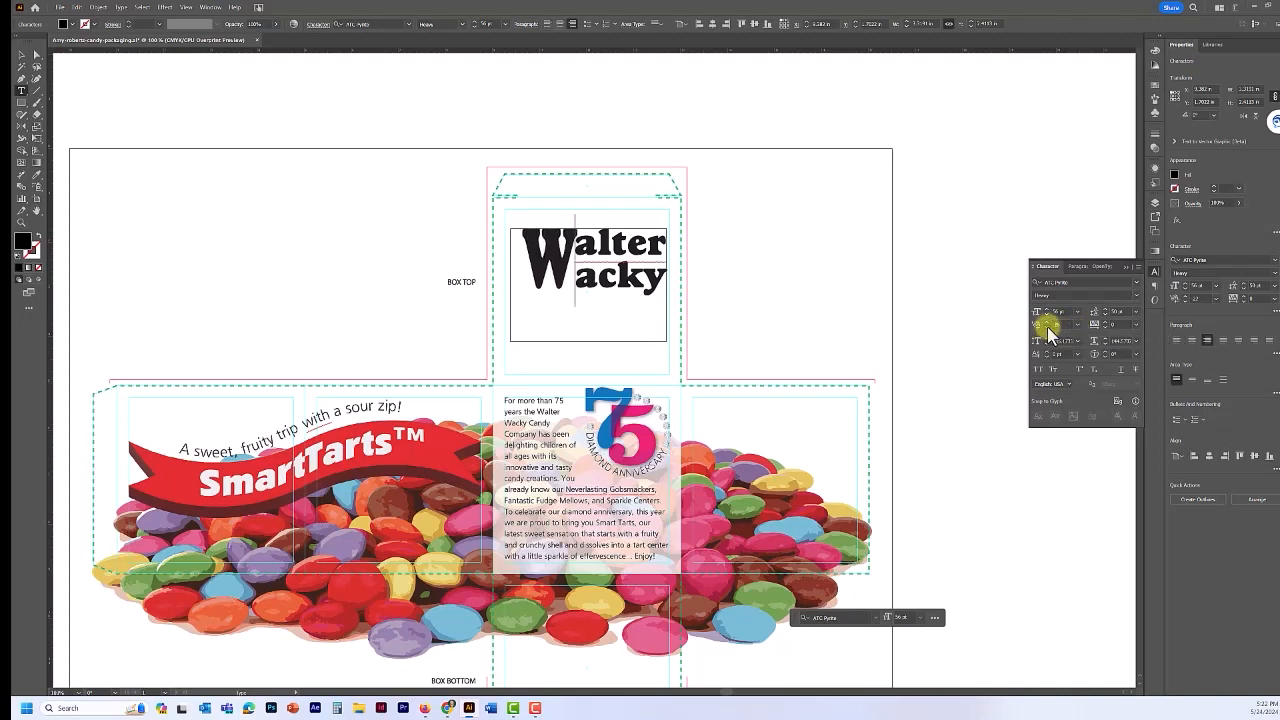
{"action": "left_click", "coordinate": [1047, 327]}
{"action": "left_click", "coordinate": [1047, 327]}
{"action": "left_click", "coordinate": [1047, 327]}
{"action": "left_click", "coordinate": [1047, 327]}
{"action": "left_click", "coordinate": [1047, 327]}
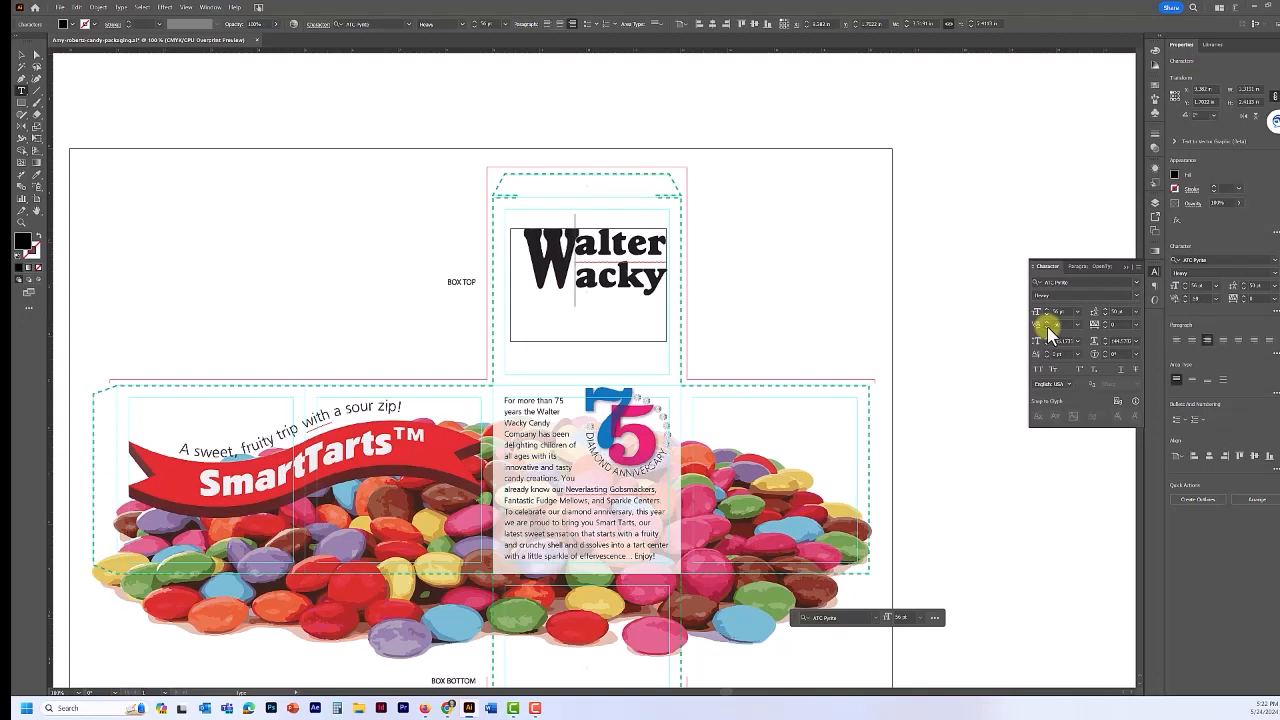
{"action": "left_click", "coordinate": [1047, 327]}
{"action": "left_click", "coordinate": [1047, 327]}
{"action": "left_click", "coordinate": [1047, 327]}
{"action": "left_click", "coordinate": [1047, 327]}
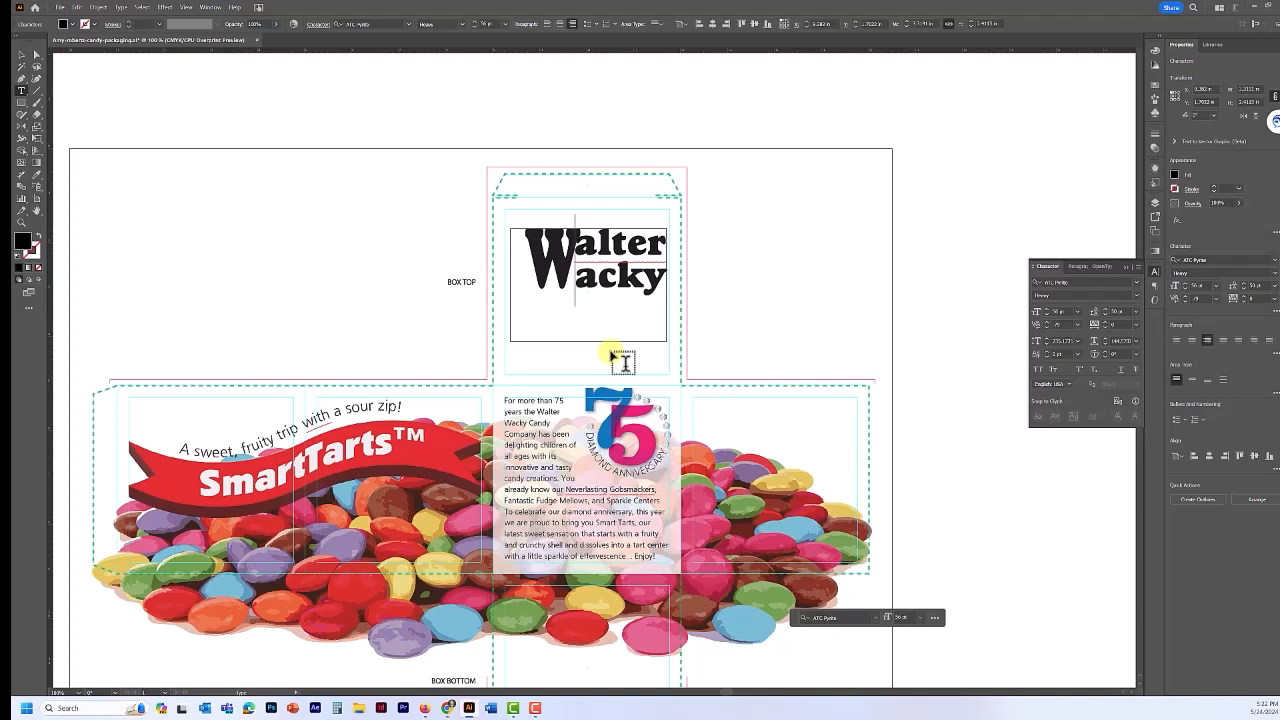
- Fine-tune tracking and kerning in Walter and after the W so both words hug the W
{"action": "key", "text": "Up"}
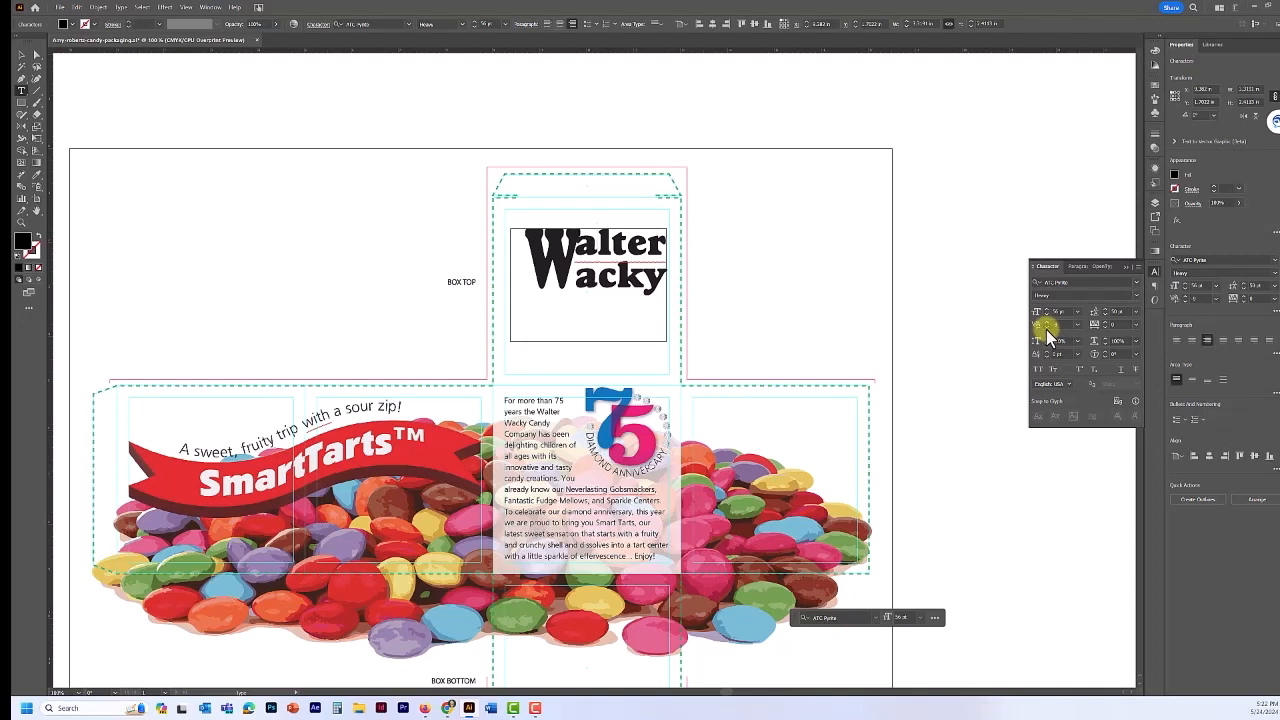
{"action": "left_click_drag", "start_coordinate": [1047, 336], "coordinate": [1051, 337]}
{"action": "left_click", "coordinate": [1046, 328]}
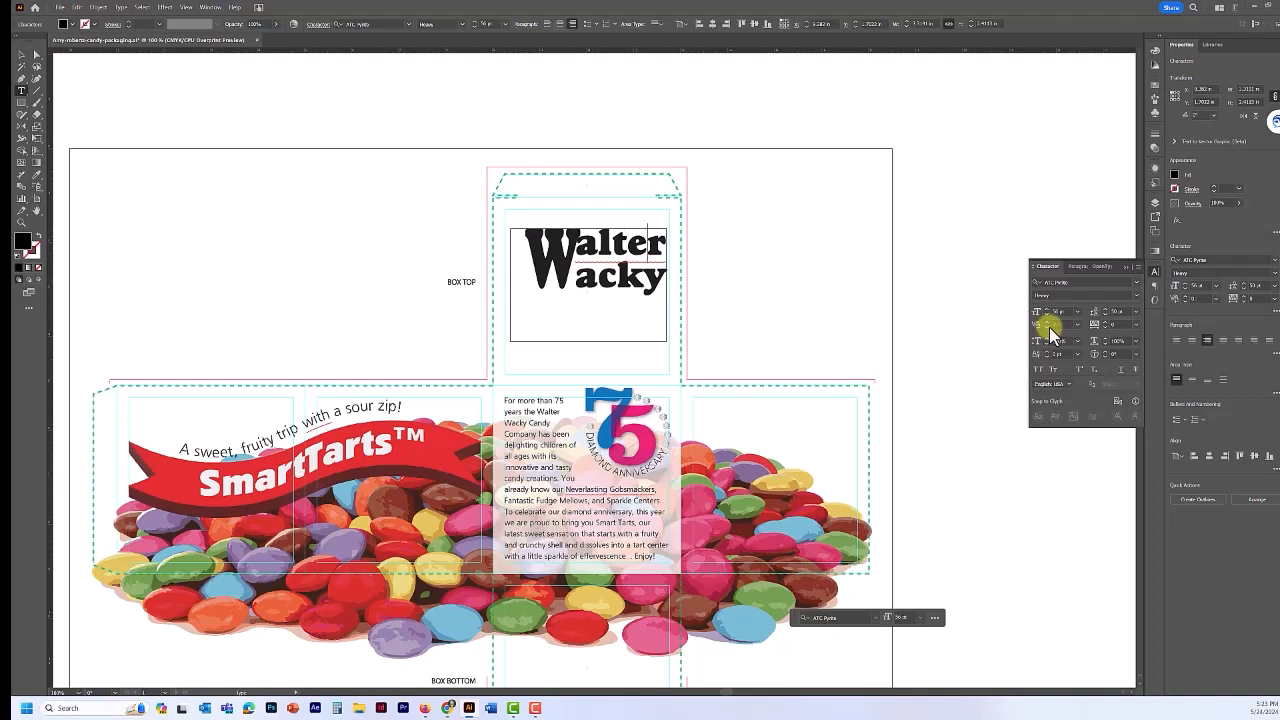
{"action": "left_click", "coordinate": [1047, 327]}
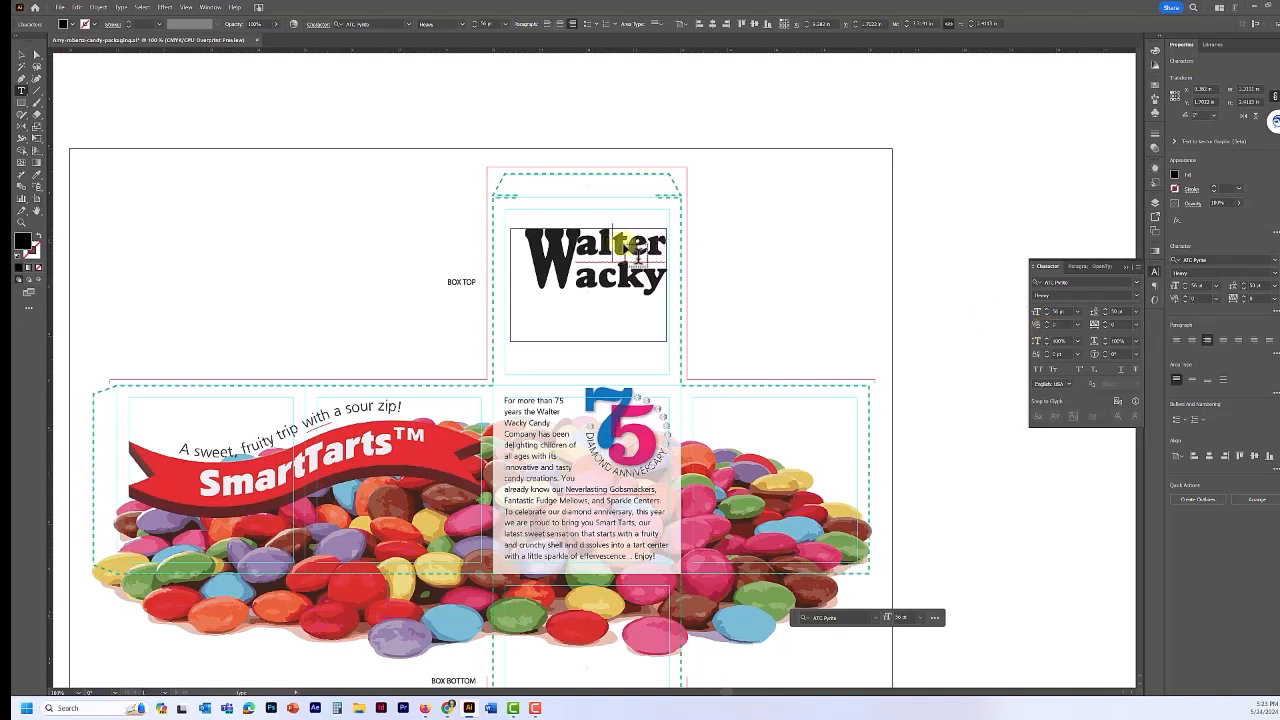
{"action": "left_click", "coordinate": [1043, 327]}
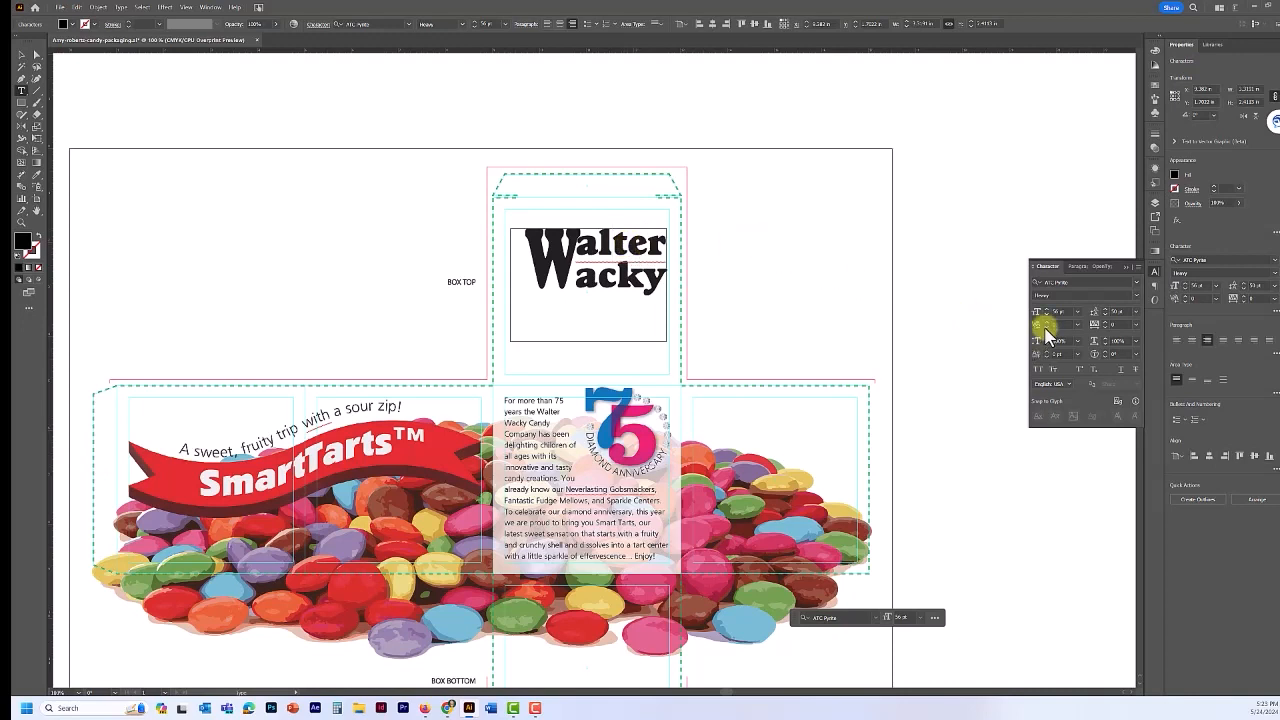
{"action": "left_click", "coordinate": [1046, 328]}
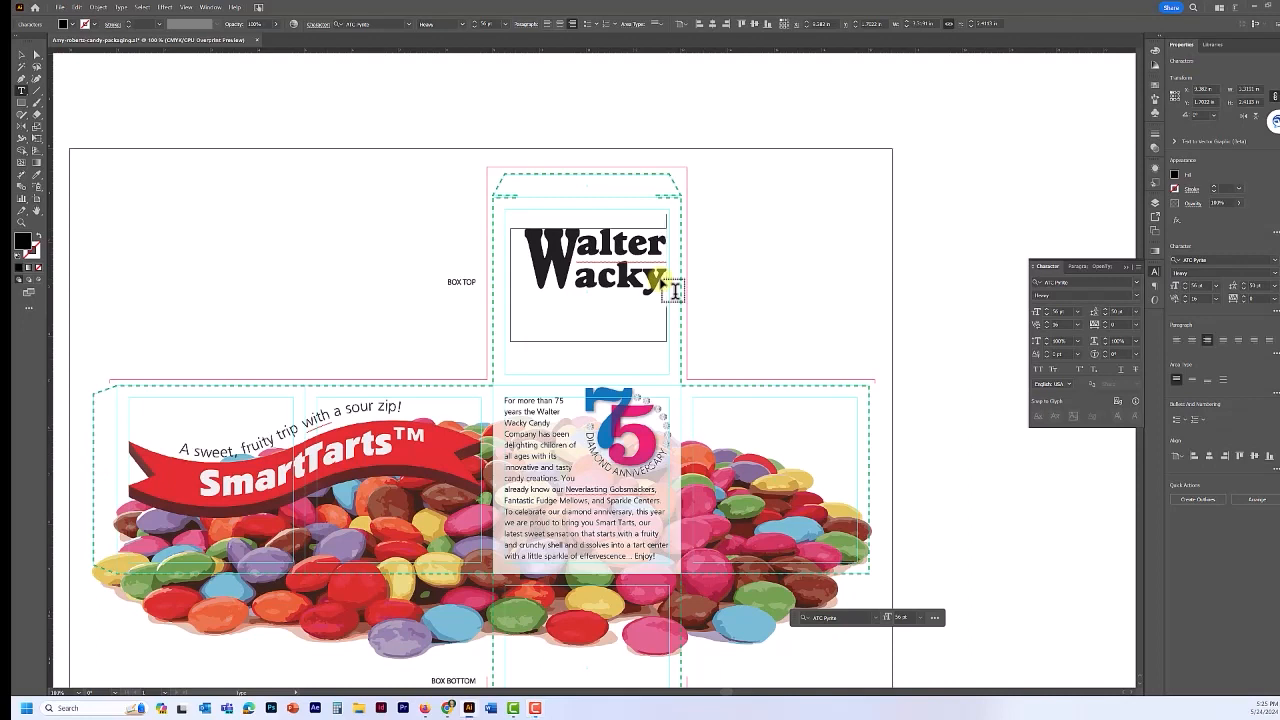
{"action": "left_click", "coordinate": [1048, 328]}
{"action": "left_click", "coordinate": [1048, 328]}
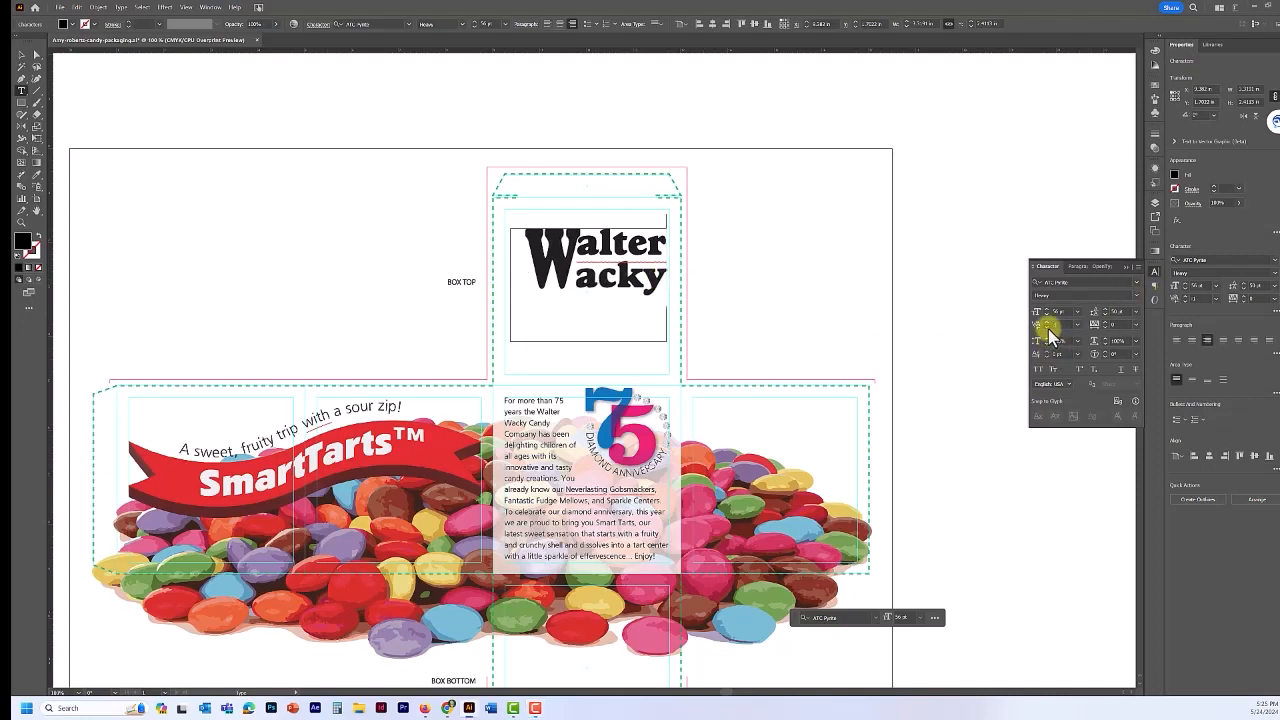
{"action": "left_click", "coordinate": [1047, 322]}
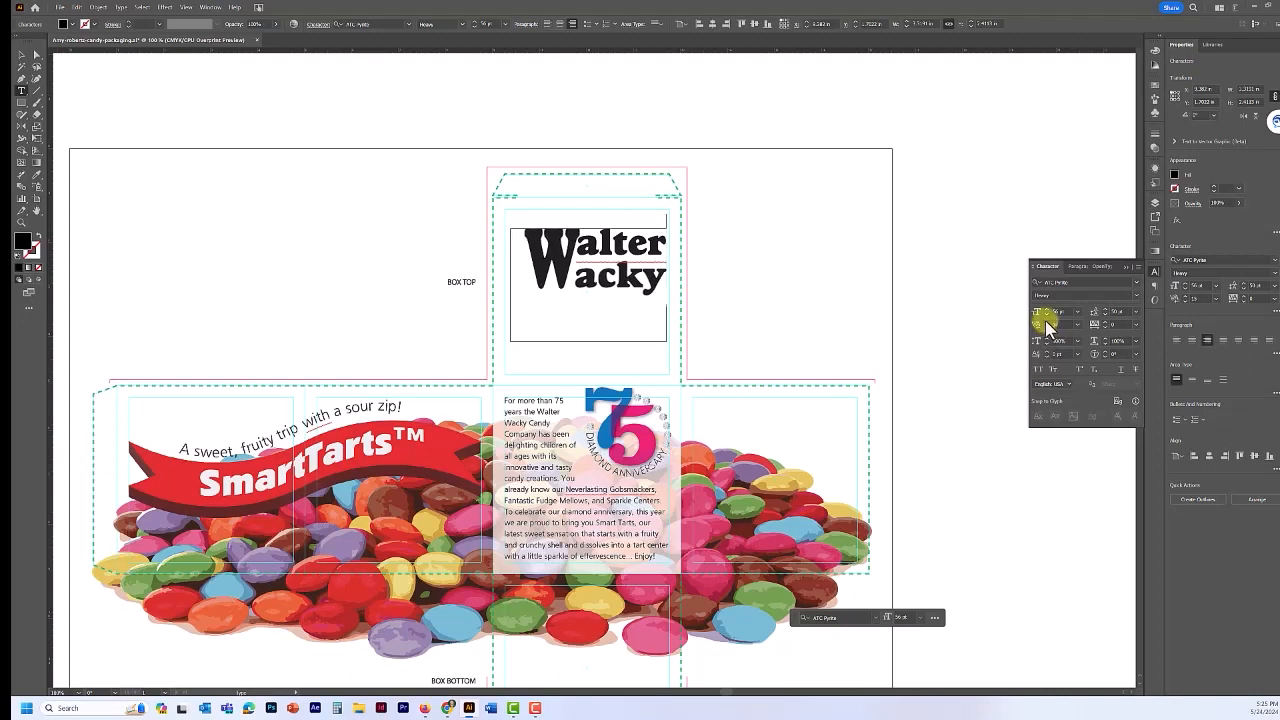
{"action": "left_click", "coordinate": [1047, 327]}
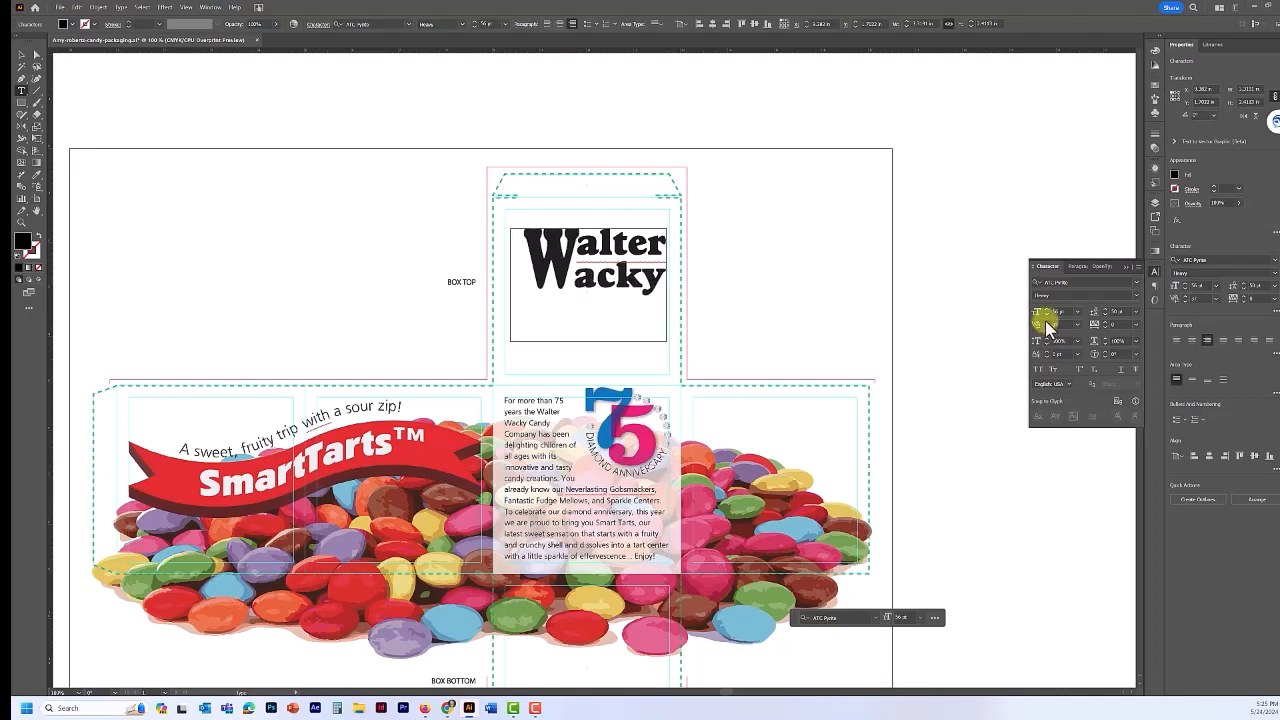
{"action": "left_click", "coordinate": [1047, 327]}
{"action": "left_click", "coordinate": [1047, 327]}
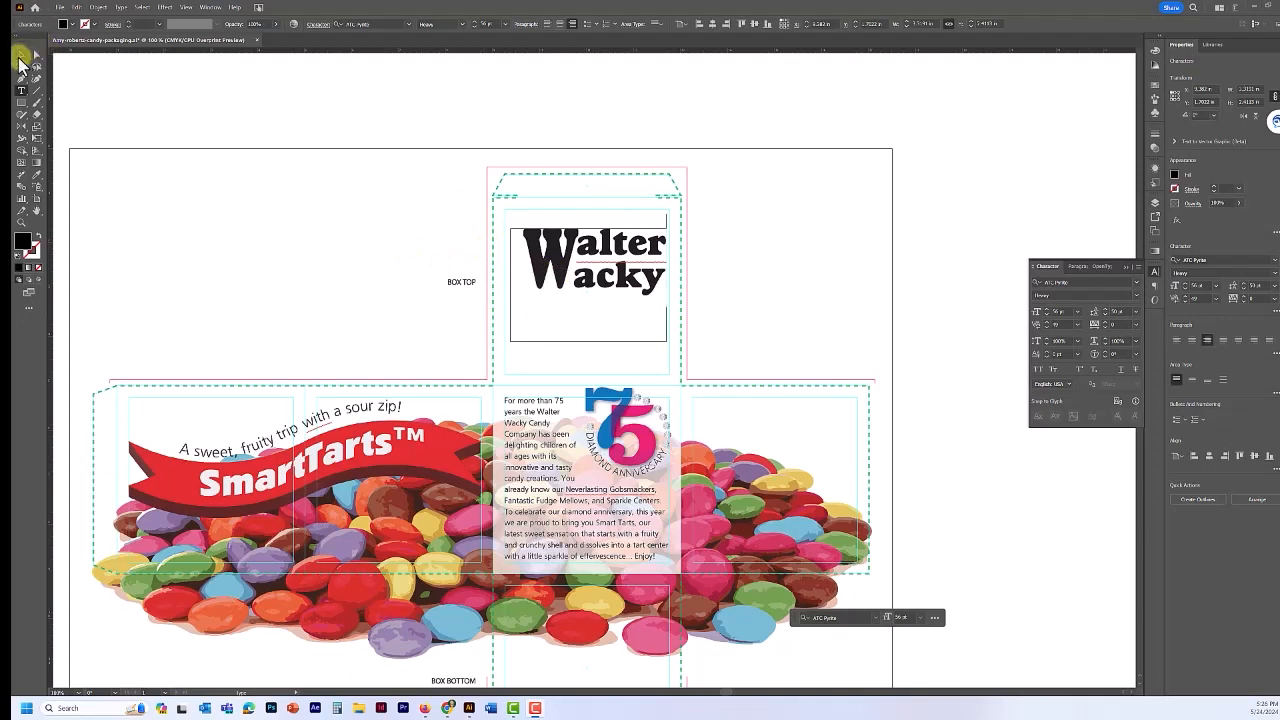
- Pull the title frame's left and bottom edges in to fit the text, then nudge it down-left
{"action": "left_click", "coordinate": [21, 56]}
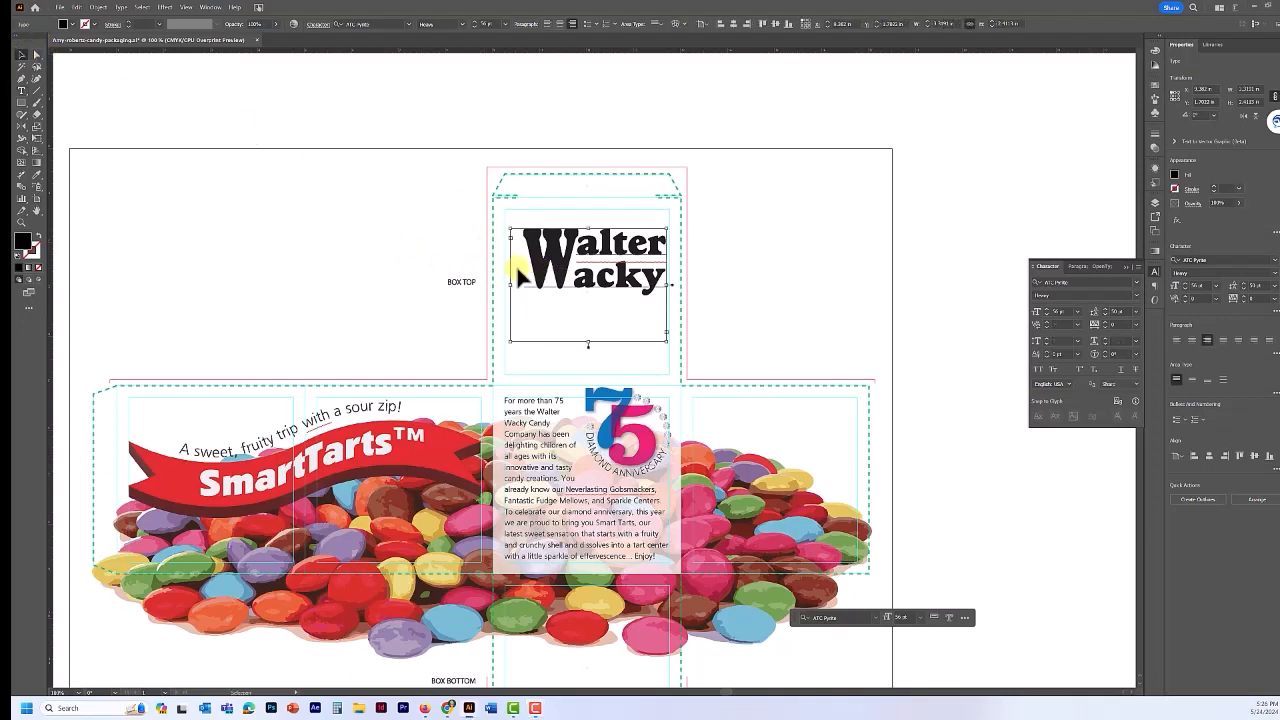
{"action": "left_click_drag", "start_coordinate": [510, 285], "coordinate": [523, 287]}
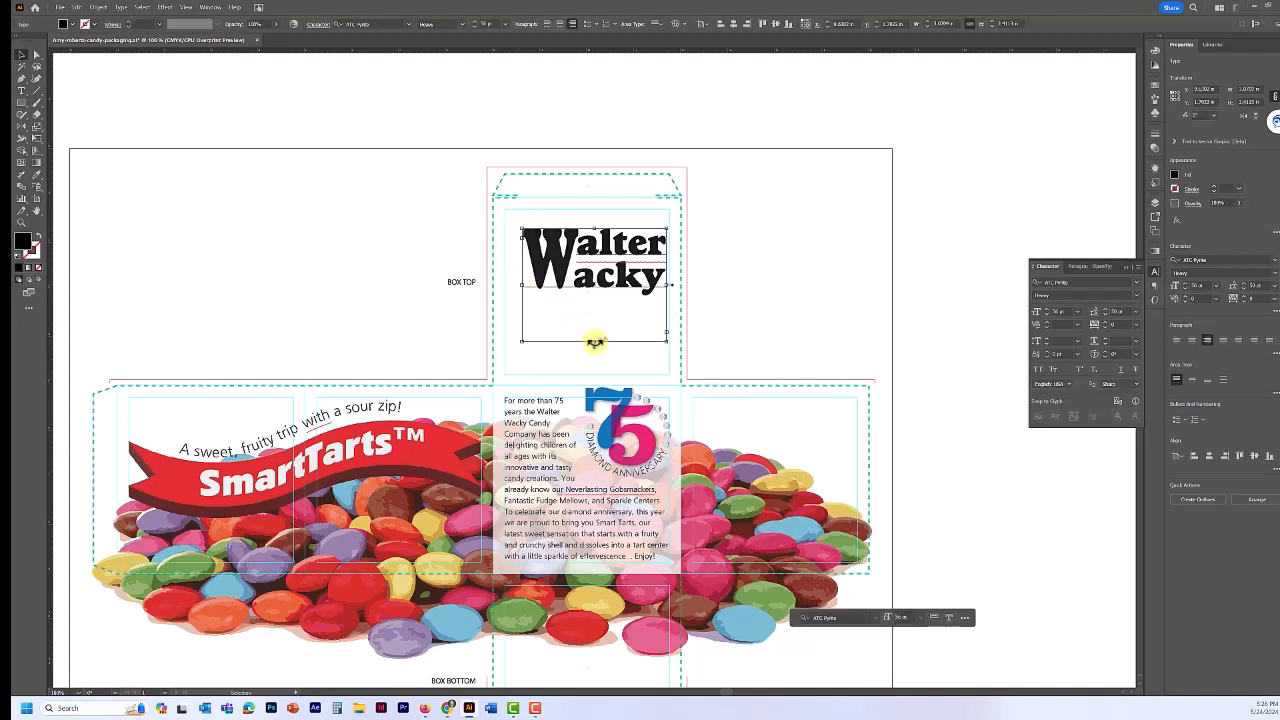
{"action": "left_click_drag", "start_coordinate": [594, 342], "coordinate": [594, 297]}
{"action": "left_click_drag", "start_coordinate": [588, 251], "coordinate": [582, 276]}
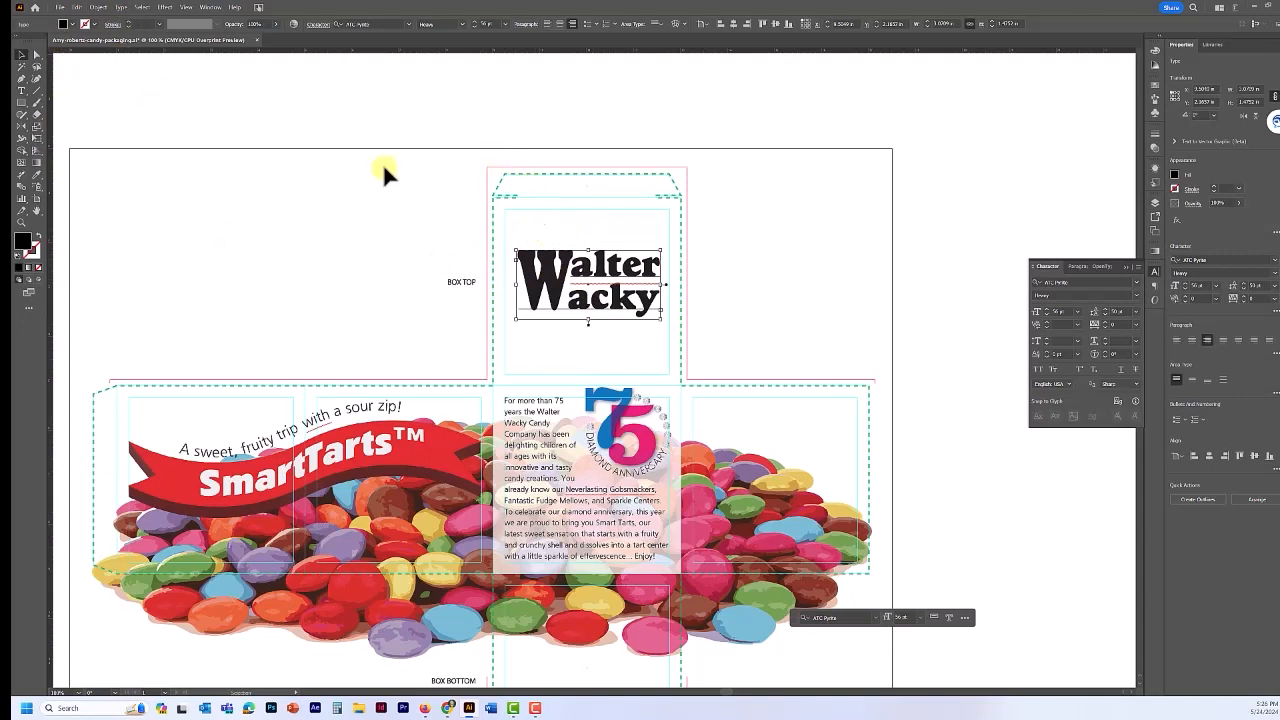
- Open Window > Graphic Style Libraries > Scribble Effects
{"action": "left_click", "coordinate": [210, 8]}
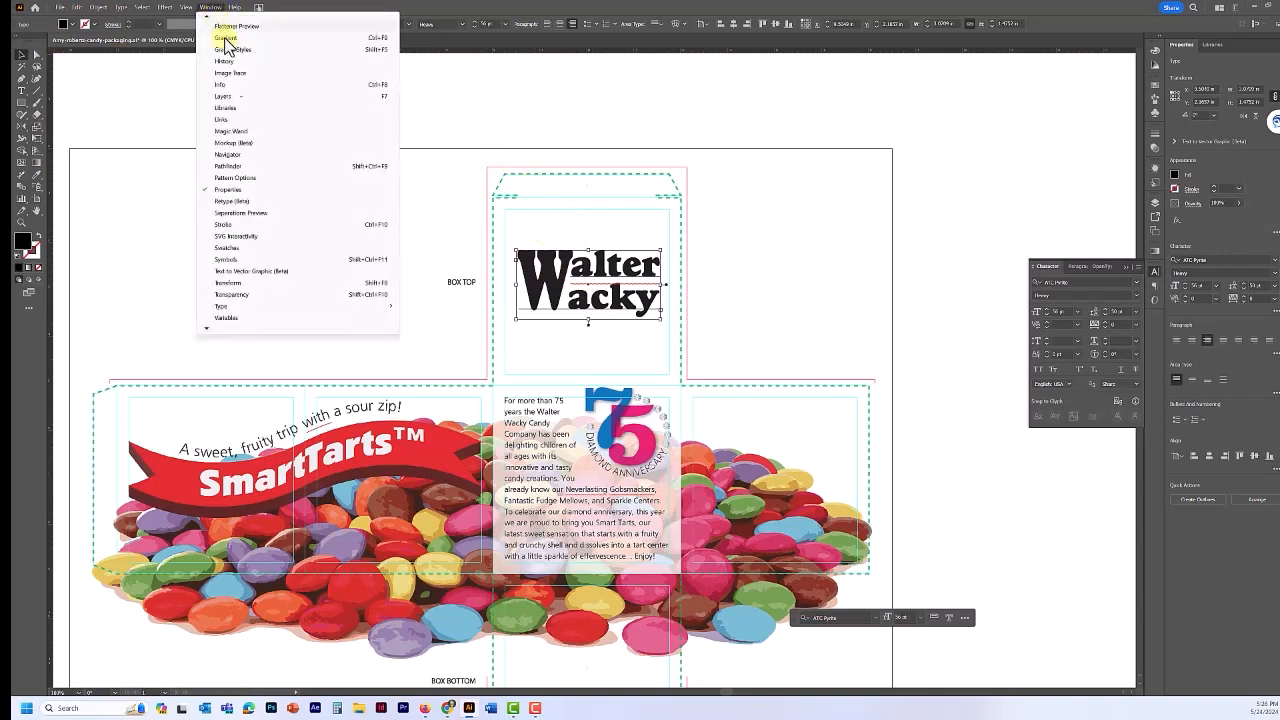
{"action": "mouse_move", "coordinate": [207, 327]}
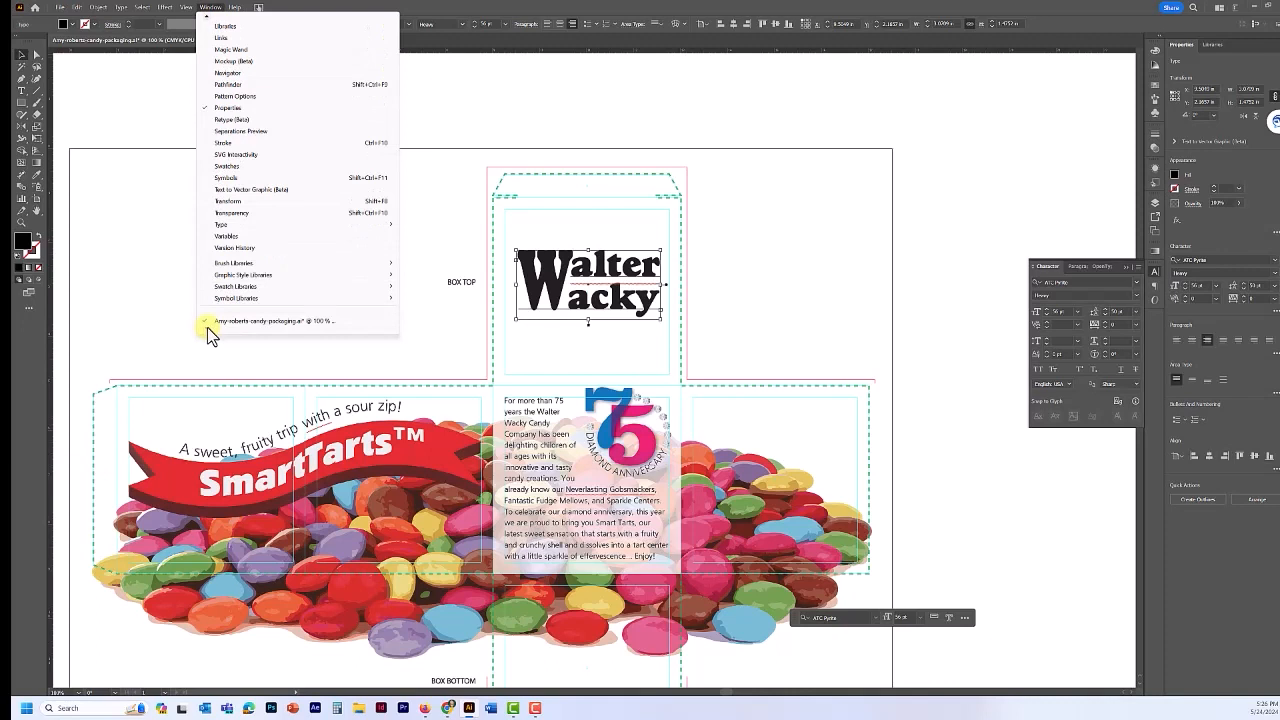
{"action": "mouse_move", "coordinate": [230, 276]}
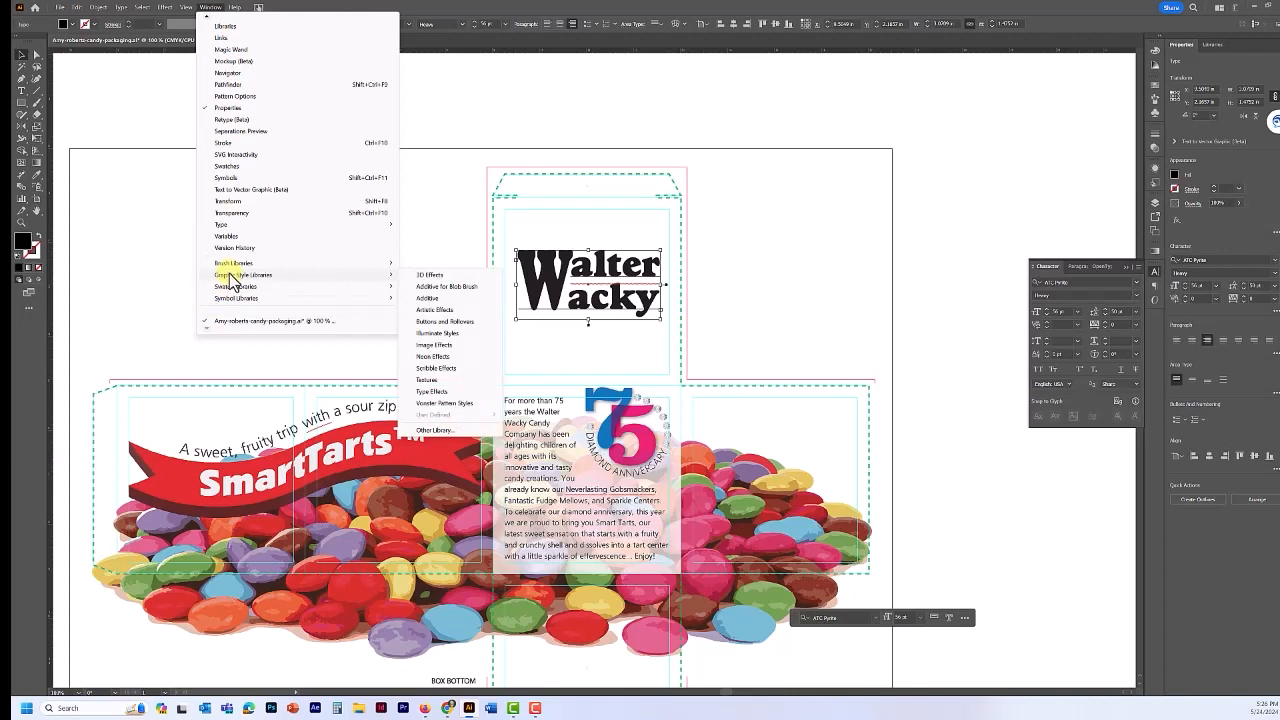
{"action": "left_click", "coordinate": [434, 368]}
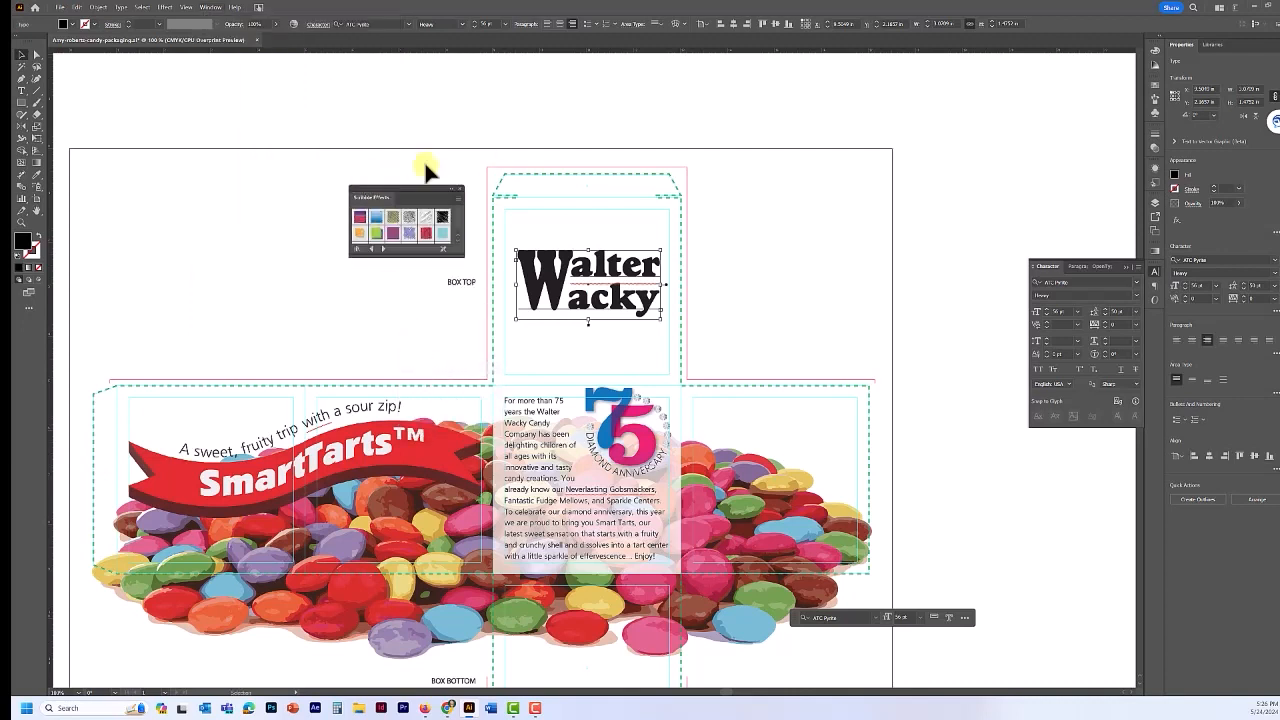
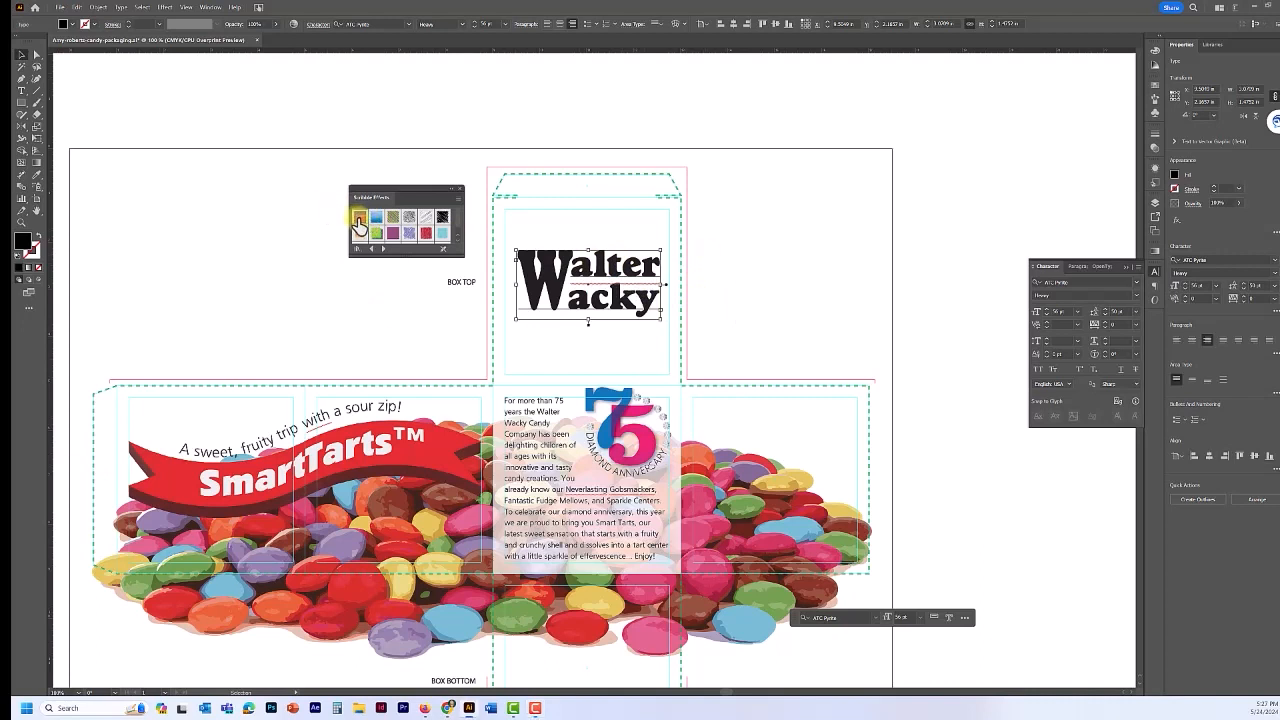
- Apply the first Scribble Effects swatch to Walter Wacky for a pink-to-purple gradient, then deselect
{"action": "left_click", "coordinate": [358, 220]}
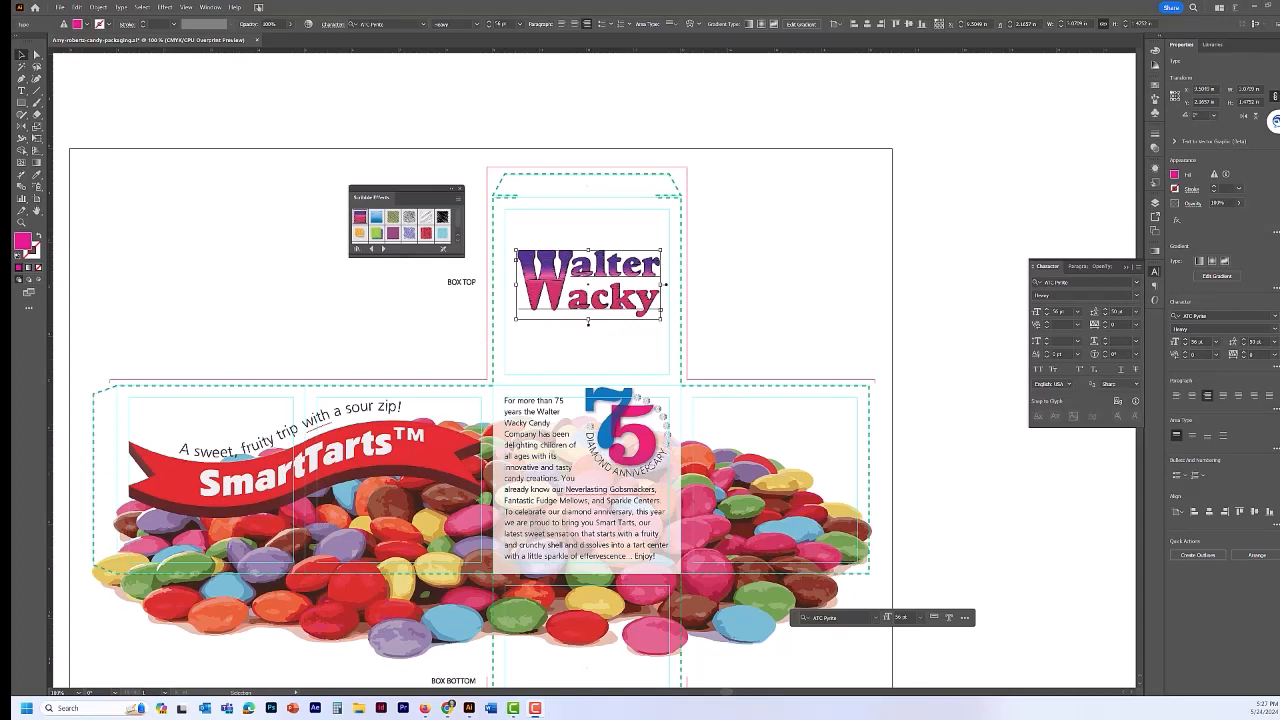
{"action": "left_click", "coordinate": [245, 245]}
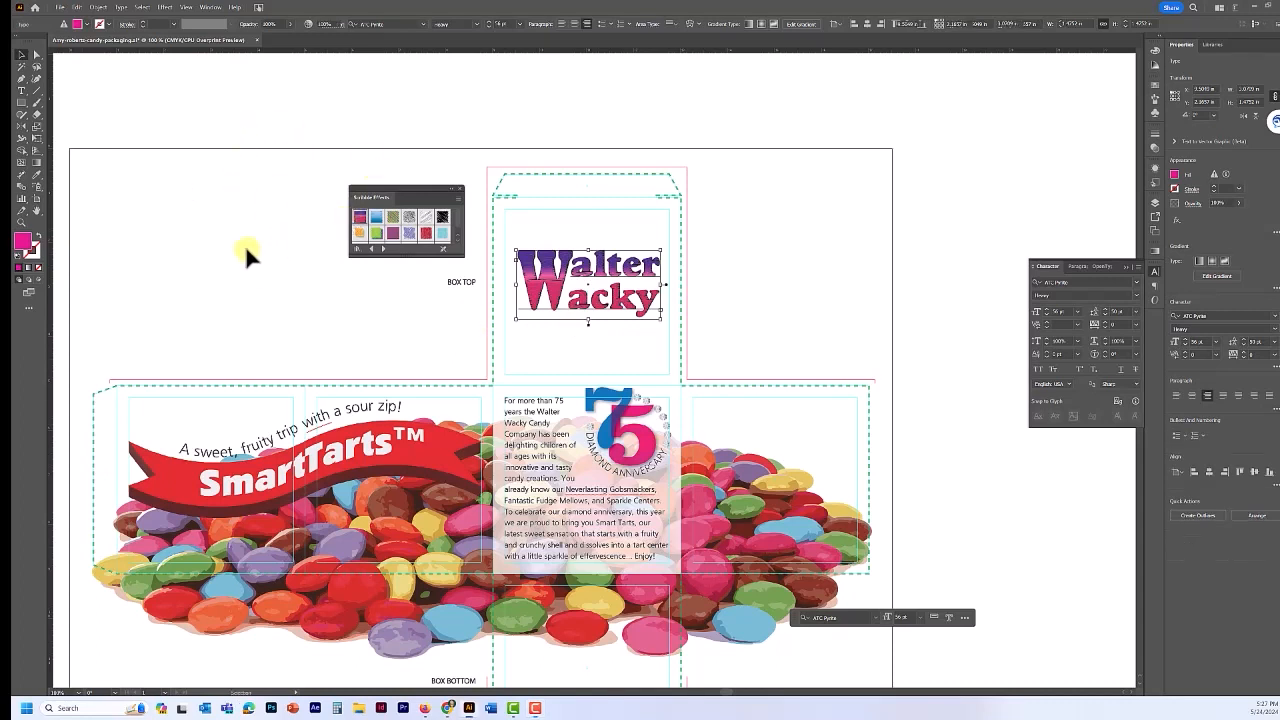
{"action": "left_click_drag", "start_coordinate": [606, 273], "coordinate": [890, 225]}
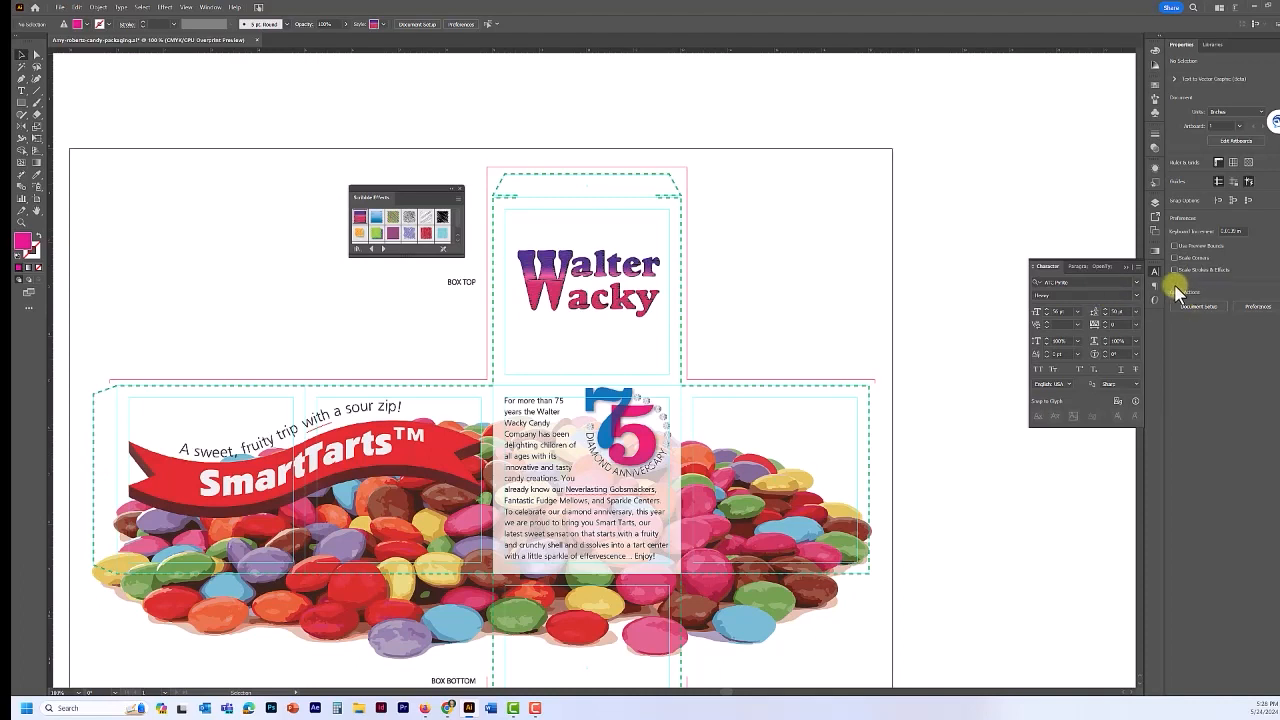
- Set the character format to ATC Coral, 14 pt, with 18 pt leading
{"action": "left_click", "coordinate": [1137, 282]}
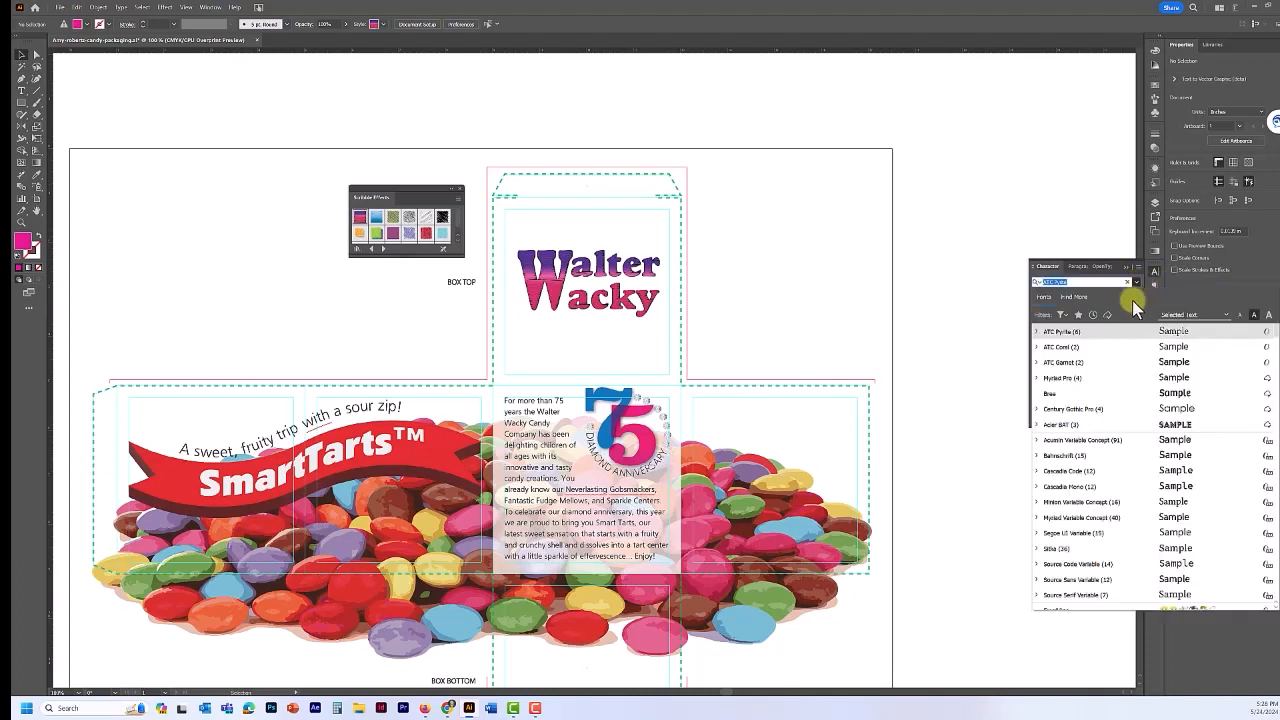
{"action": "left_click", "coordinate": [1108, 350]}
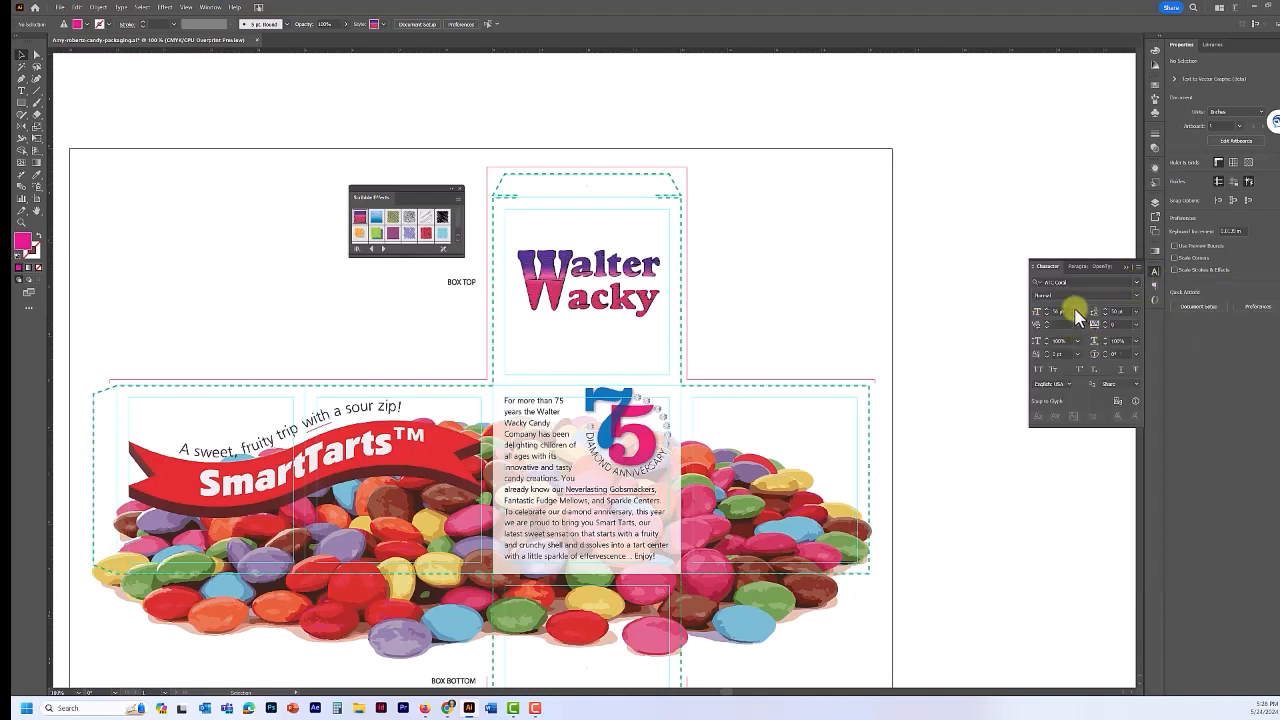
{"action": "left_click", "coordinate": [1077, 316]}
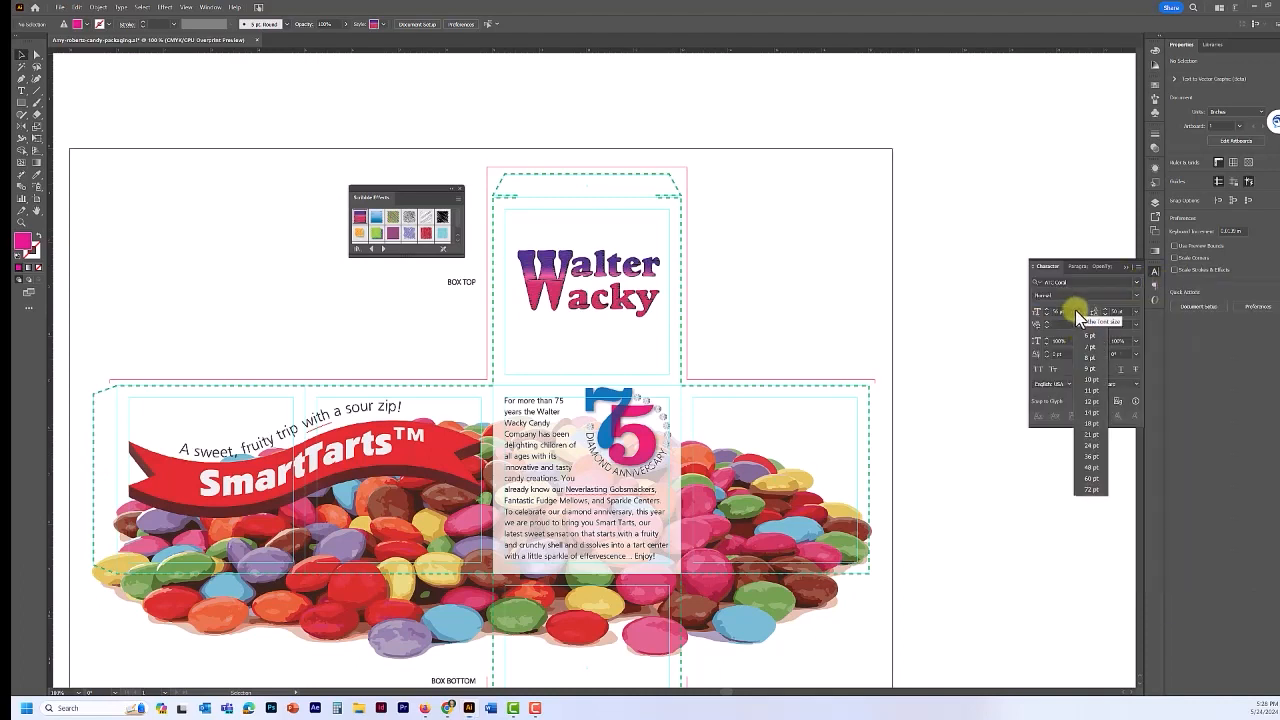
{"action": "left_click", "coordinate": [1088, 413]}
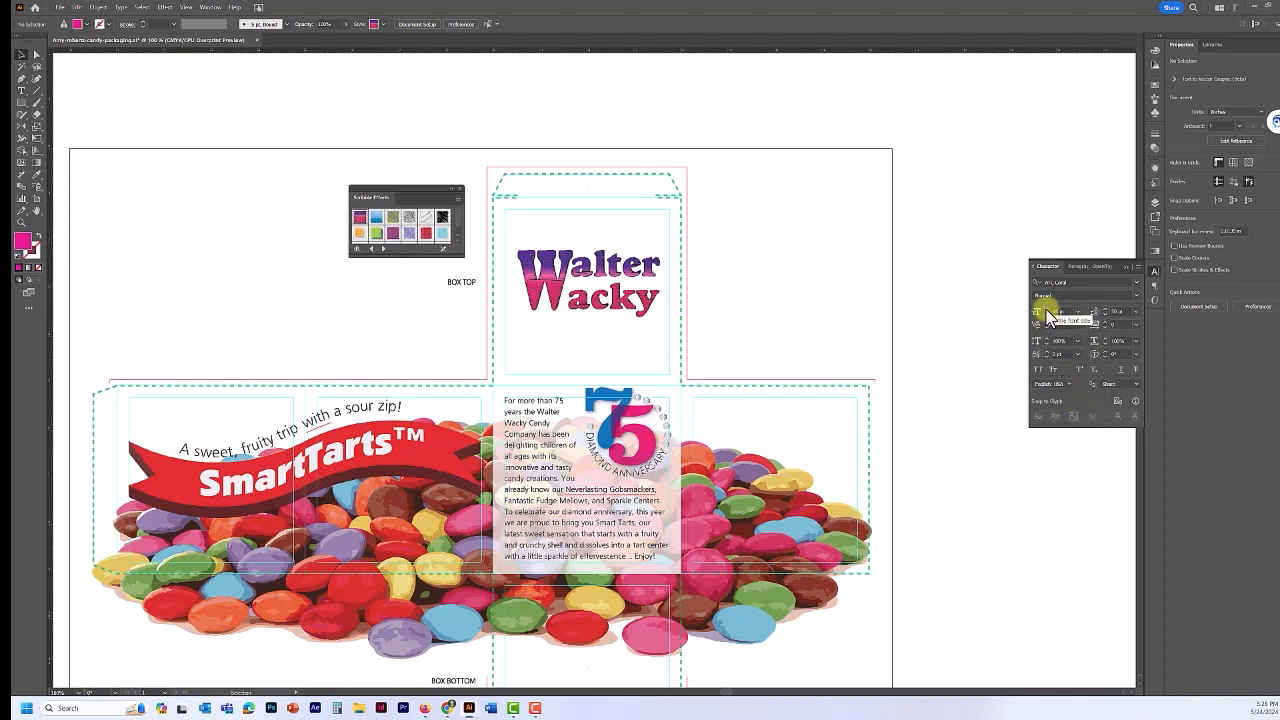
{"action": "left_click_drag", "start_coordinate": [1125, 311], "coordinate": [1088, 308]}
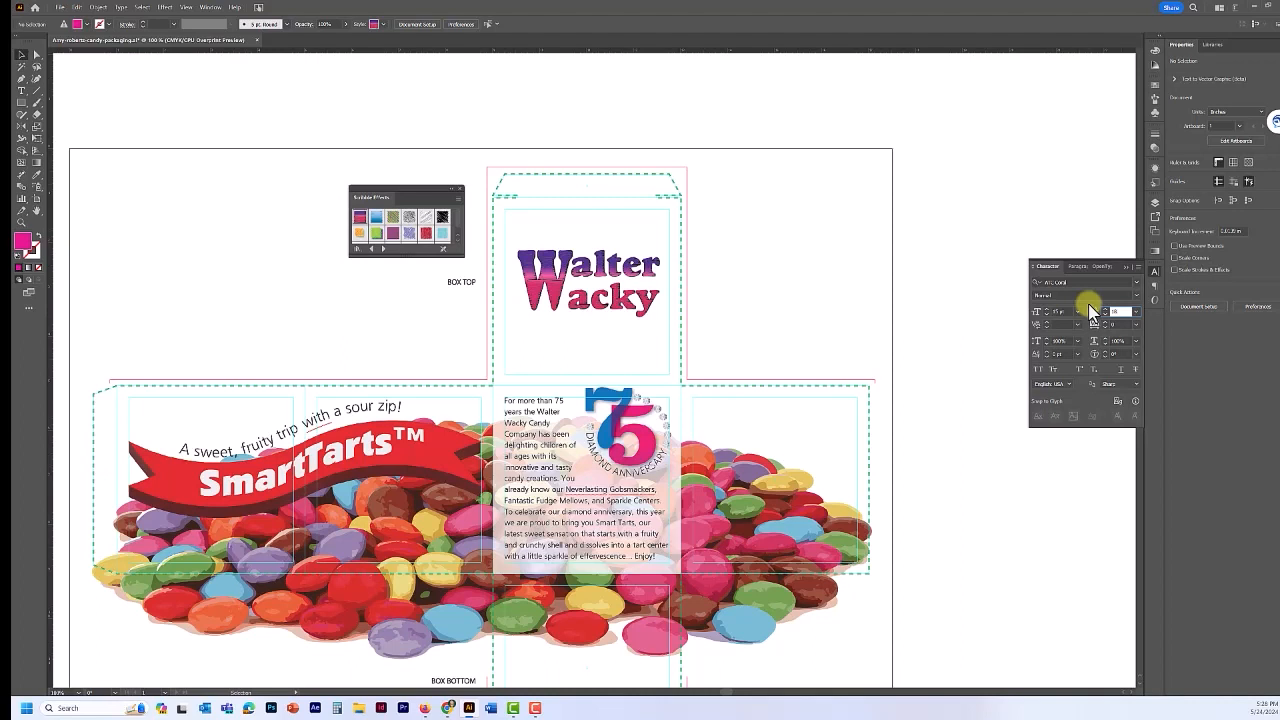
{"action": "key", "text": "Return"}
- Make the rose-pink swatch the active fill colour
{"action": "left_click", "coordinate": [1155, 93]}
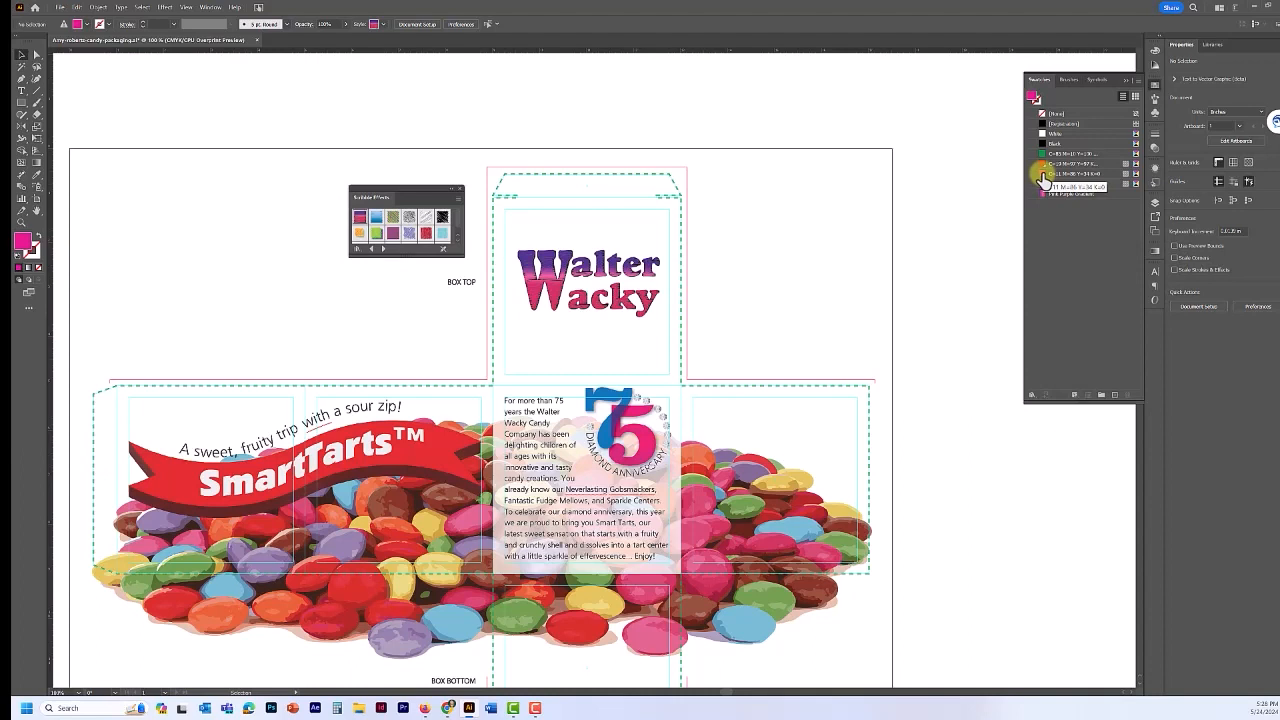
{"action": "left_click", "coordinate": [1043, 177]}
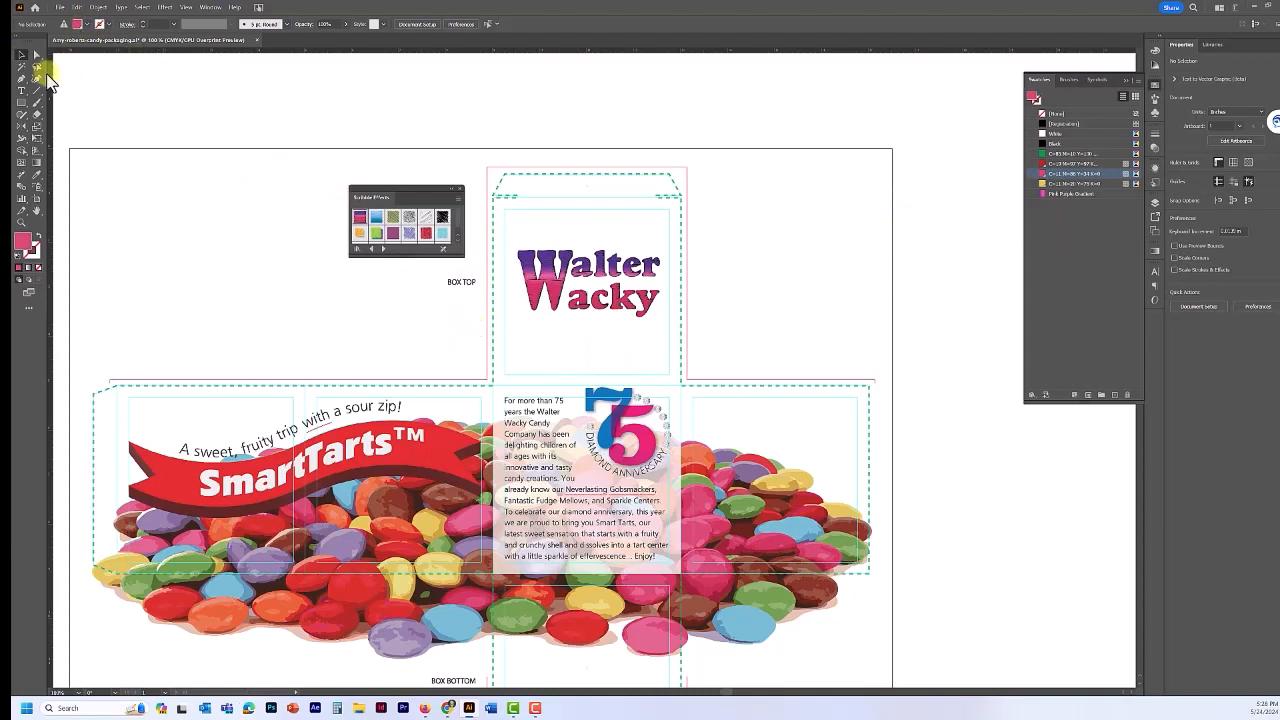
{"action": "left_click", "coordinate": [21, 90]}
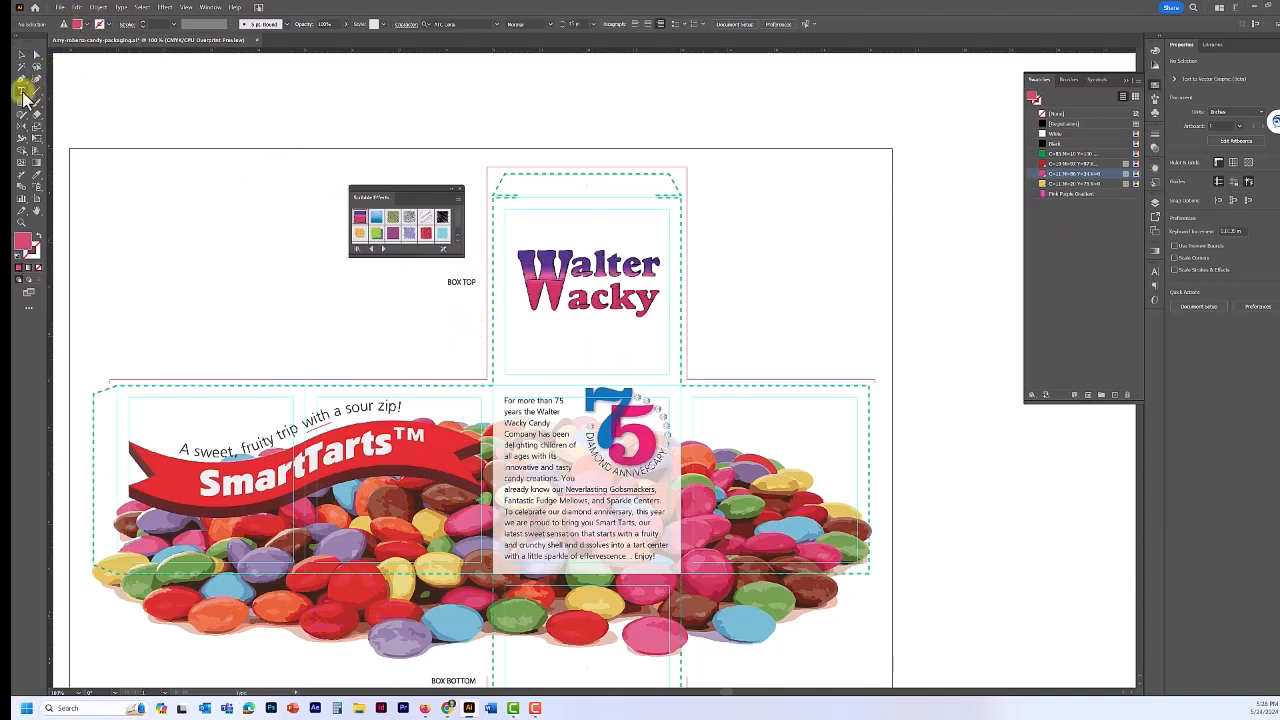
- Type 'Candy Company' below the Walter Wacky title and select the whole line
{"action": "left_click", "coordinate": [548, 345]}
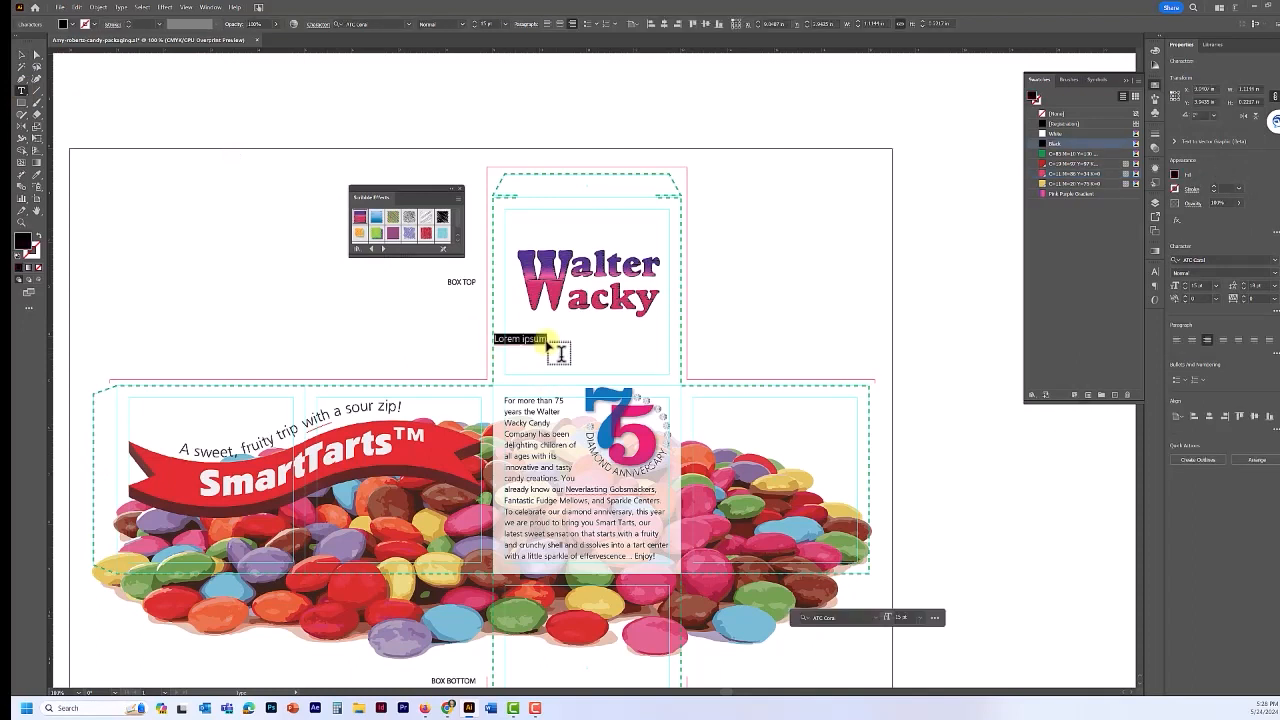
{"action": "type", "text": "Candy Company"}
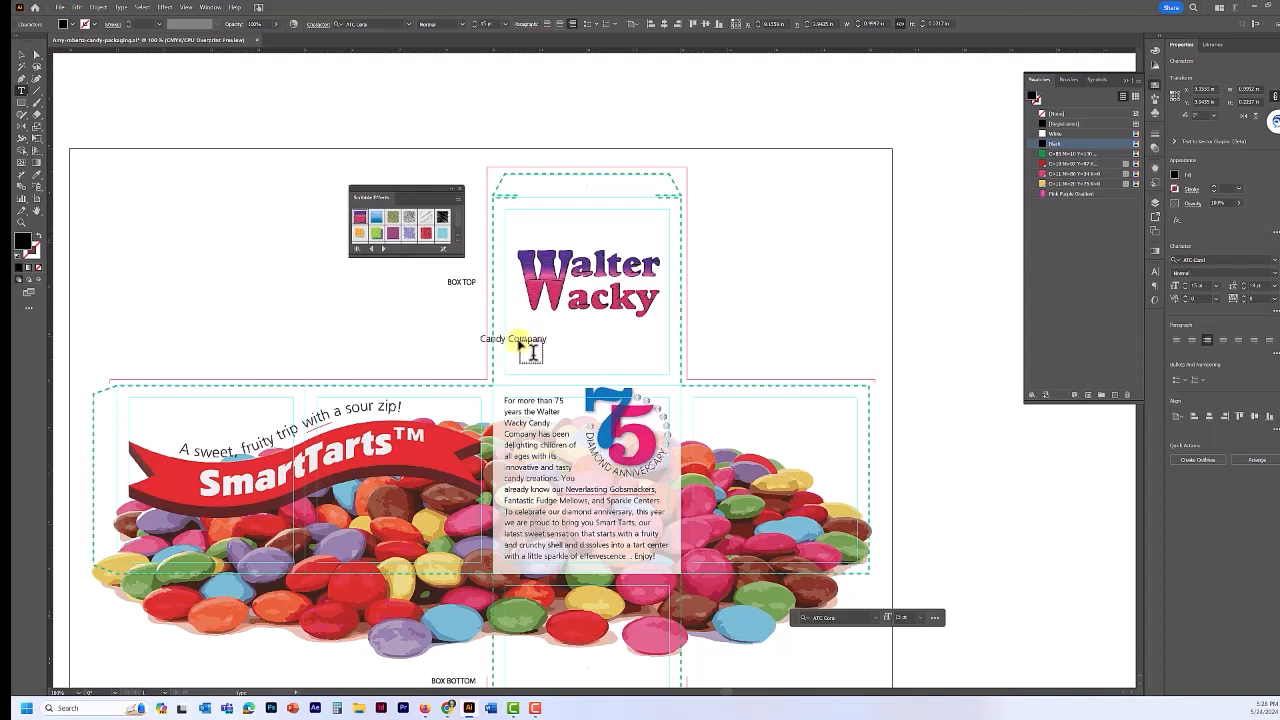
{"action": "double_click", "coordinate": [519, 343]}
{"action": "triple_click", "coordinate": [519, 343]}
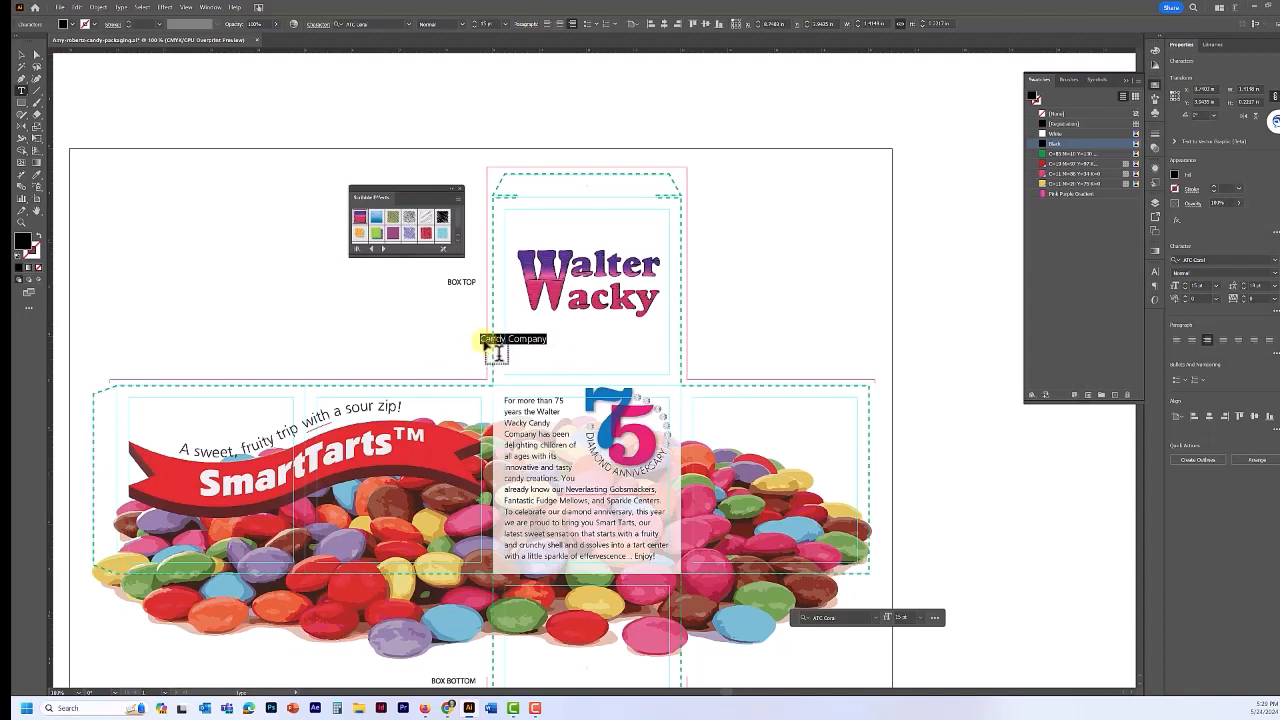
{"action": "left_click_drag", "start_coordinate": [481, 341], "coordinate": [556, 342]}
- Colour Candy Company pink, centre-align it, and move it up under the title
{"action": "left_click", "coordinate": [1048, 175]}
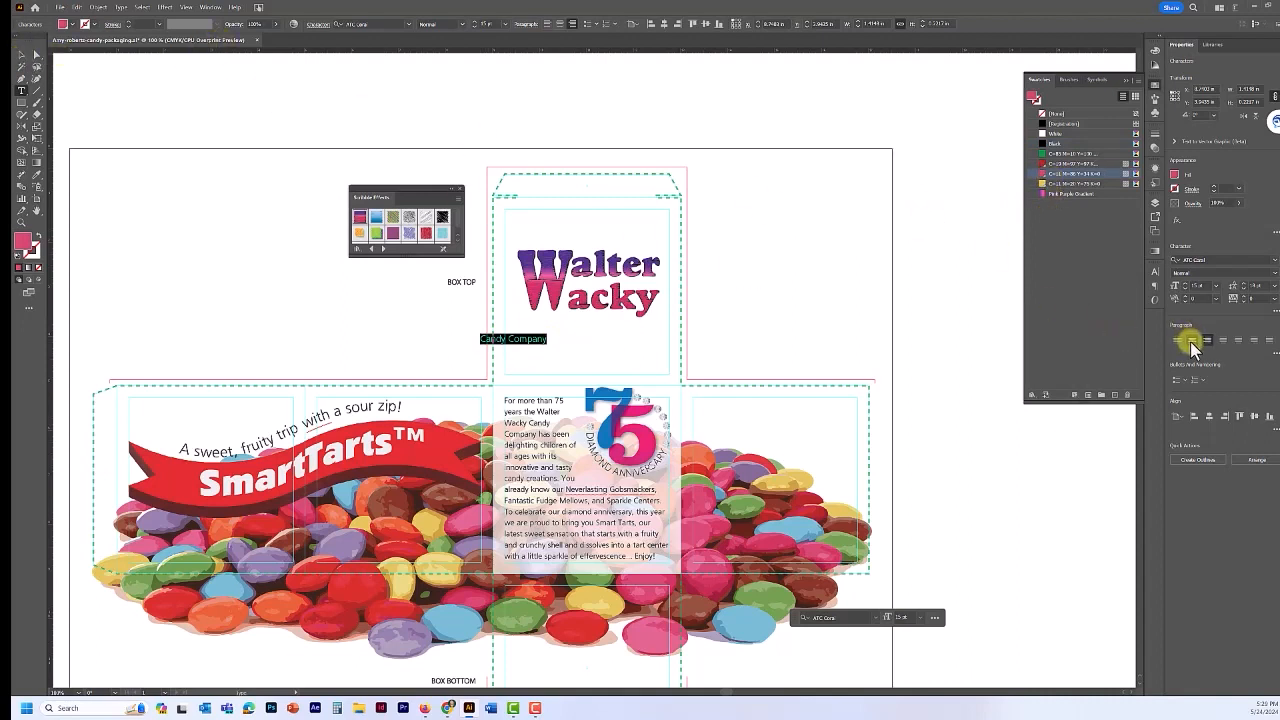
{"action": "left_click", "coordinate": [1192, 340]}
{"action": "left_click", "coordinate": [21, 55]}
{"action": "left_click_drag", "start_coordinate": [597, 331], "coordinate": [610, 317]}
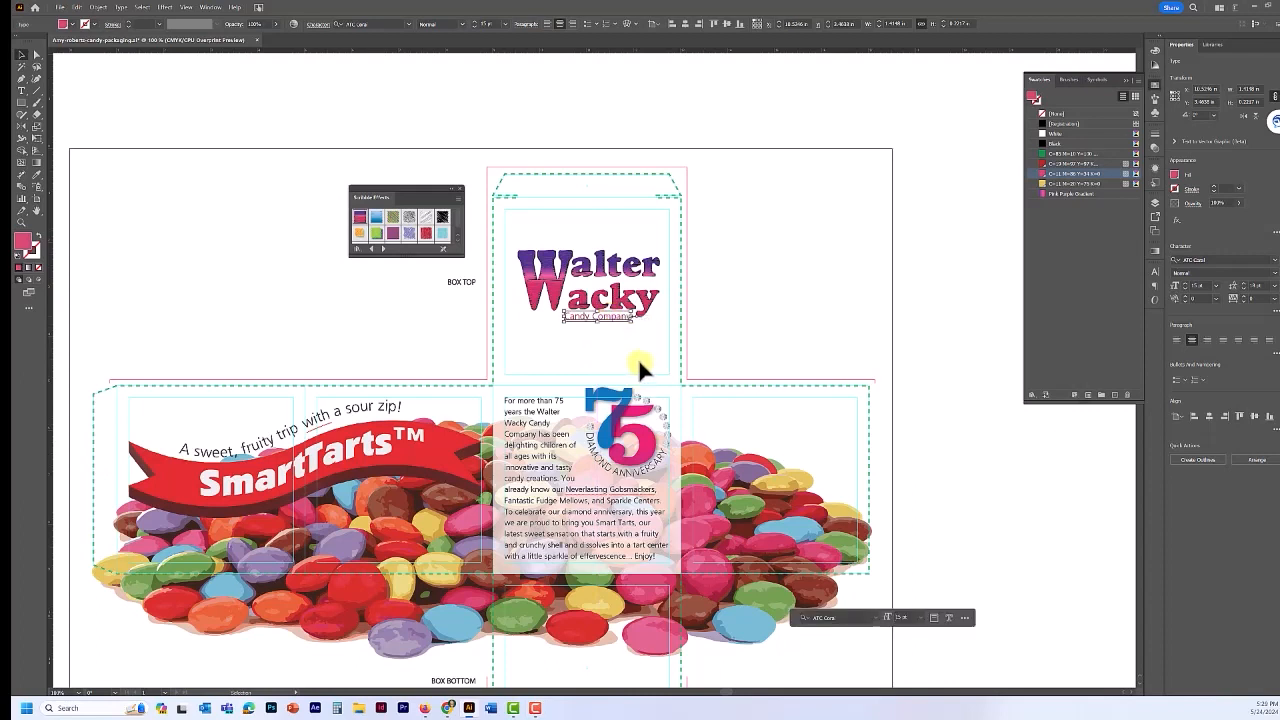
- Lower, enlarge and slightly narrow the first W of Walter with Touch Type
{"action": "left_click_drag", "start_coordinate": [21, 90], "coordinate": [80, 161]}
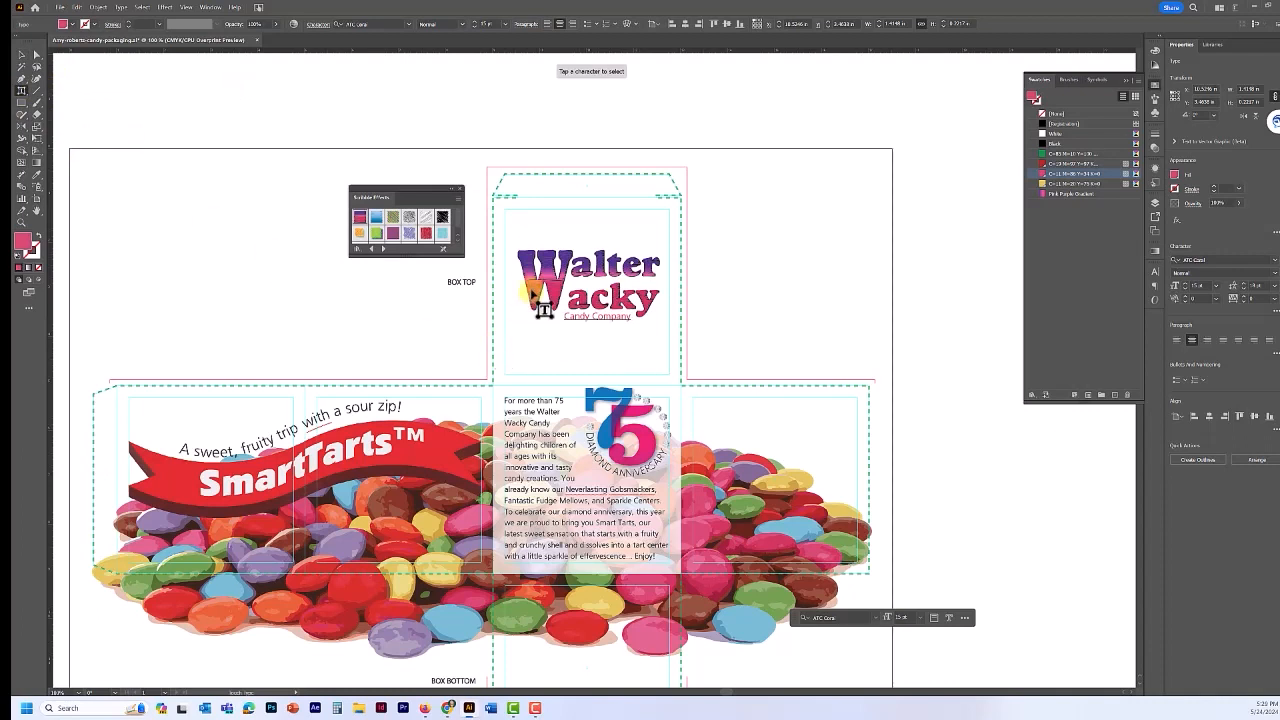
{"action": "left_click", "coordinate": [540, 318]}
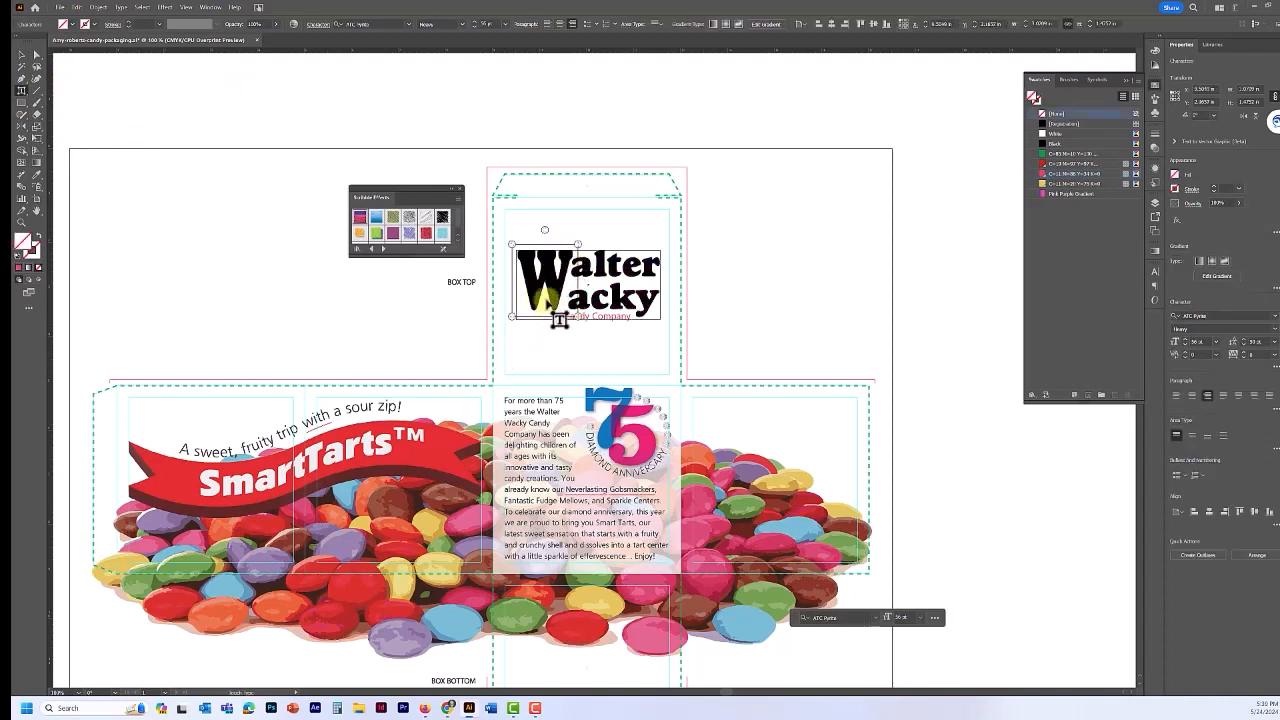
{"action": "left_click_drag", "start_coordinate": [546, 299], "coordinate": [546, 308]}
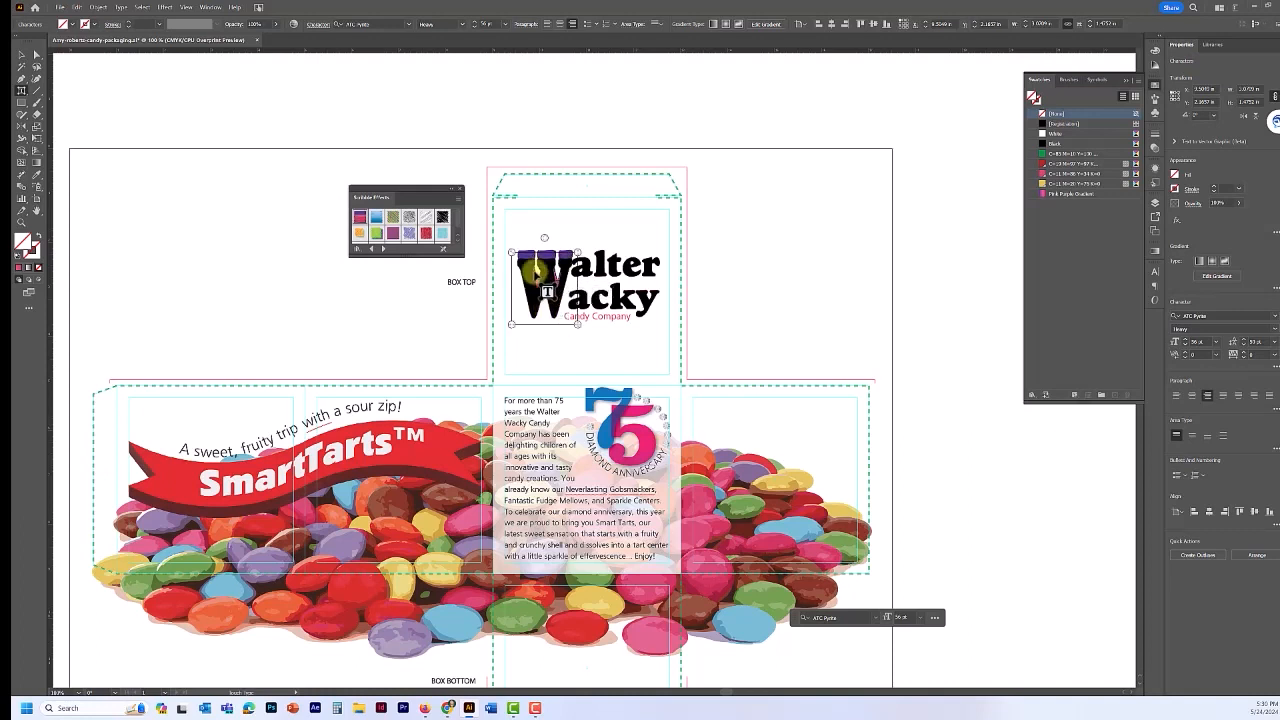
{"action": "left_click_drag", "start_coordinate": [510, 252], "coordinate": [500, 240]}
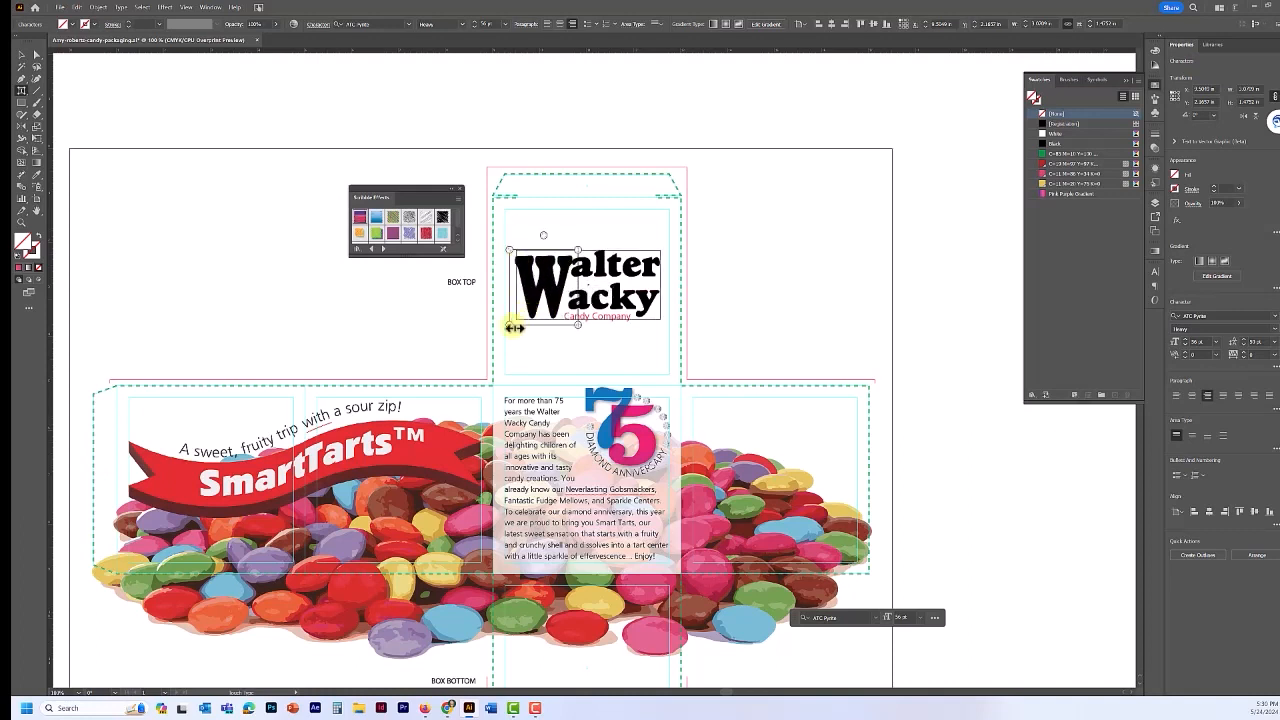
{"action": "left_click_drag", "start_coordinate": [512, 327], "coordinate": [515, 327]}
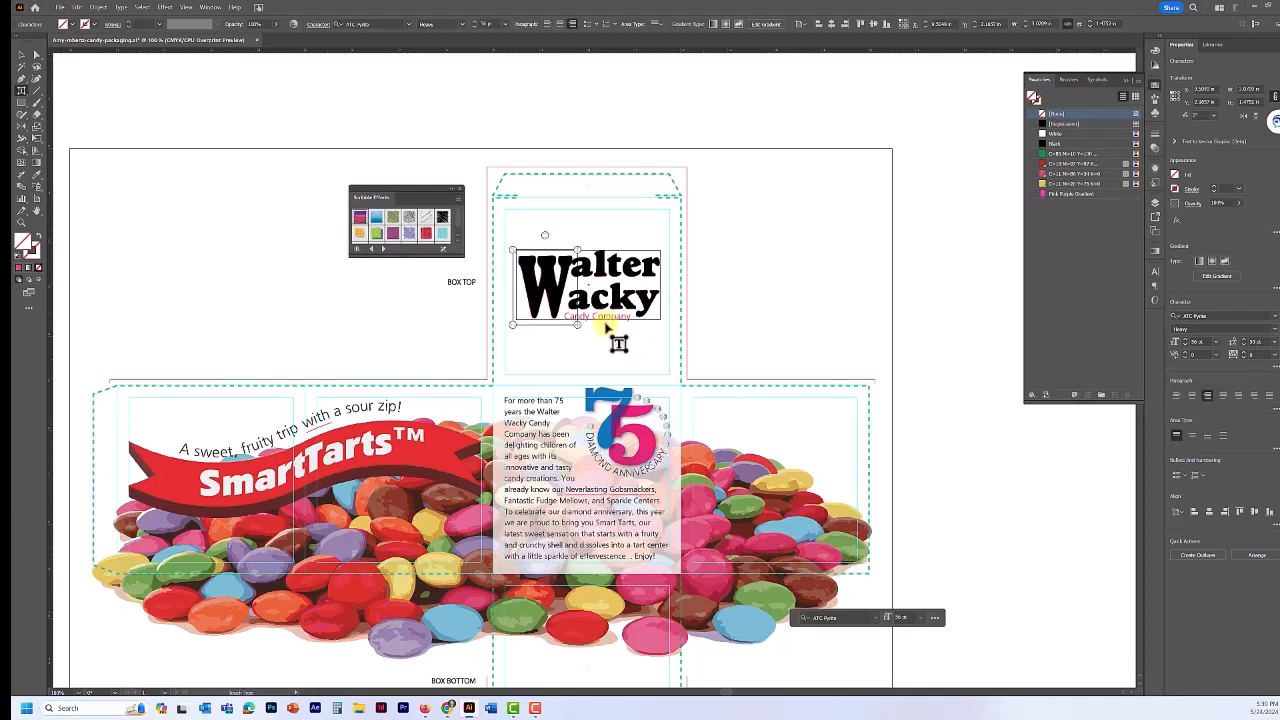
{"action": "left_click", "coordinate": [591, 344]}
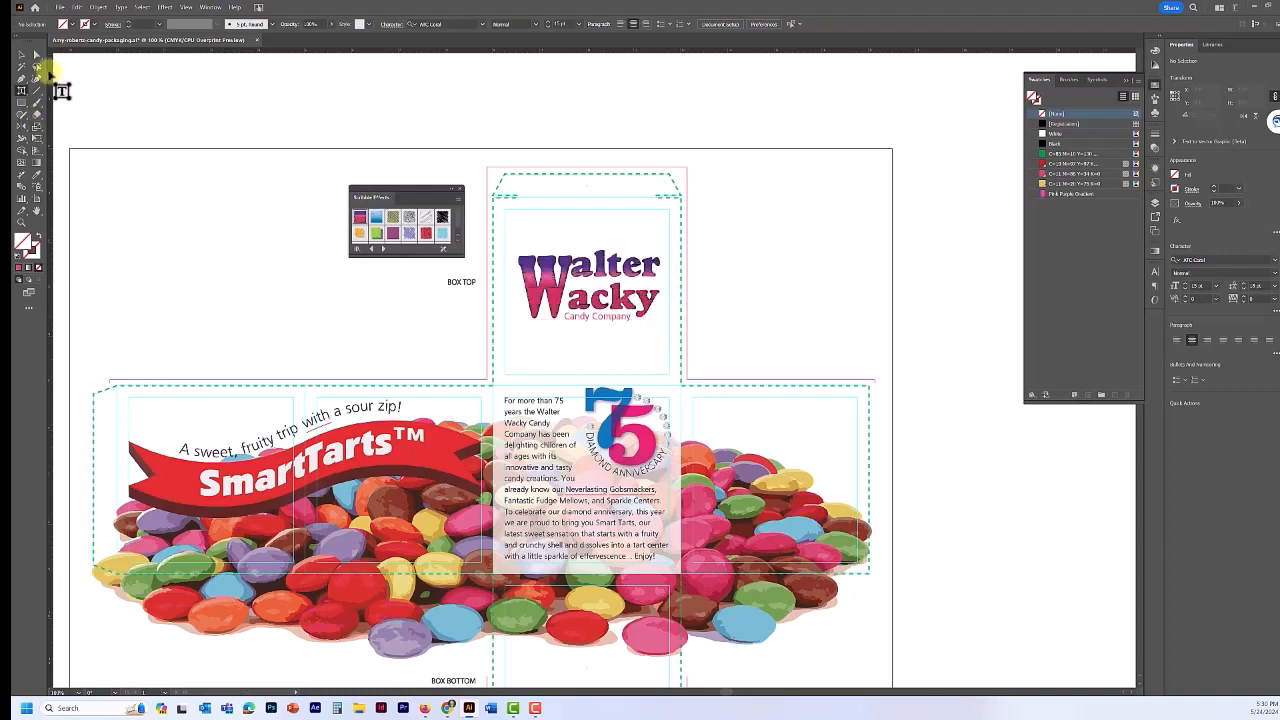
- Group the Walter Wacky title and Candy Company line into one logo object
{"action": "left_click", "coordinate": [21, 54]}
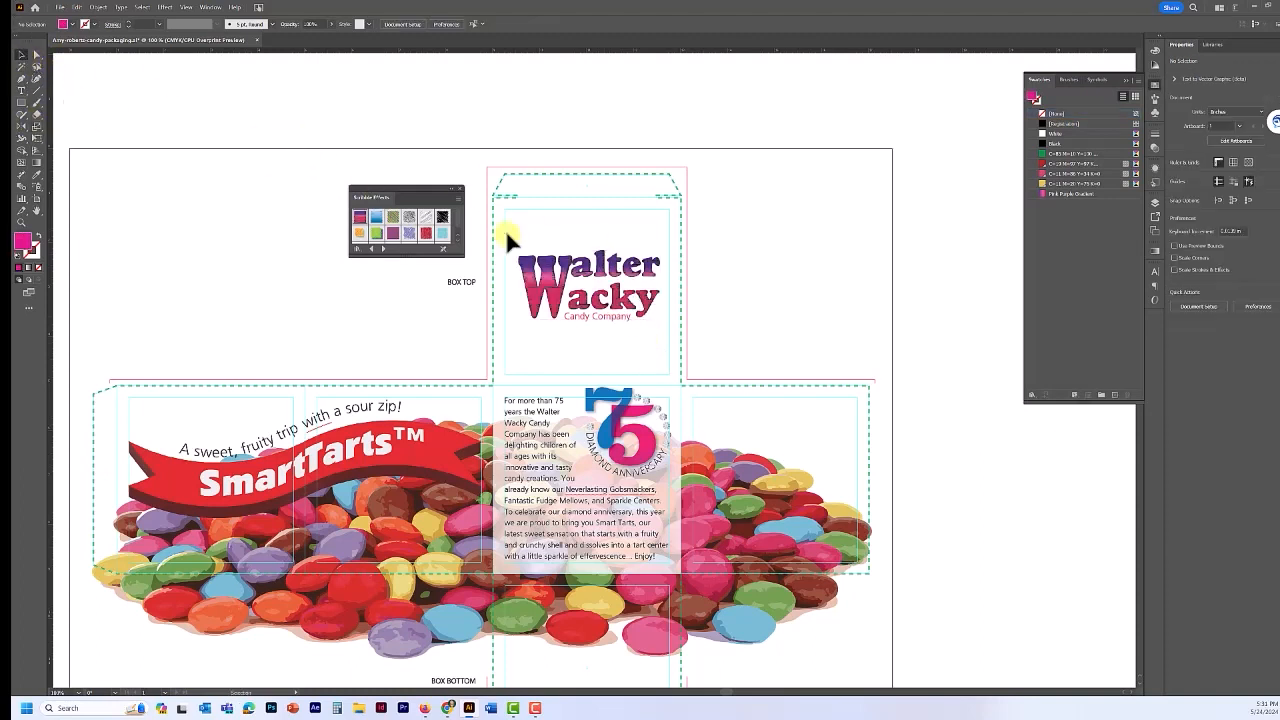
{"action": "left_click", "coordinate": [660, 330]}
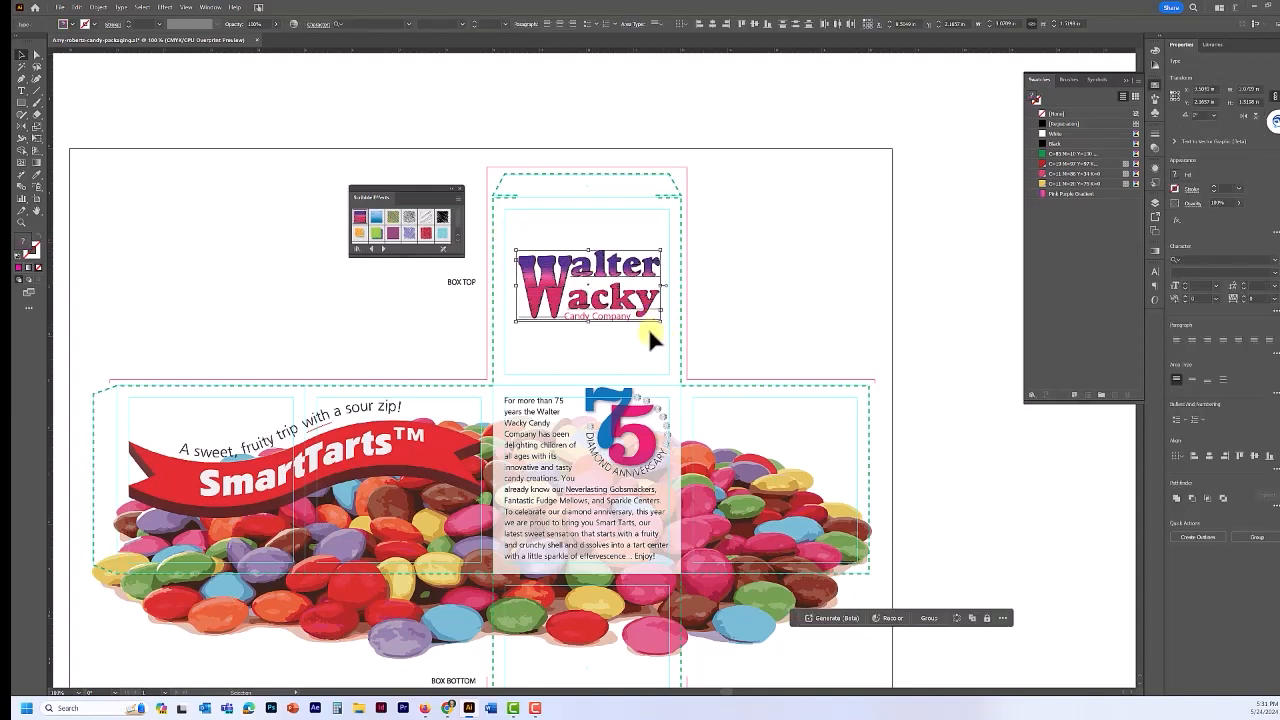
{"action": "left_click", "coordinate": [99, 7]}
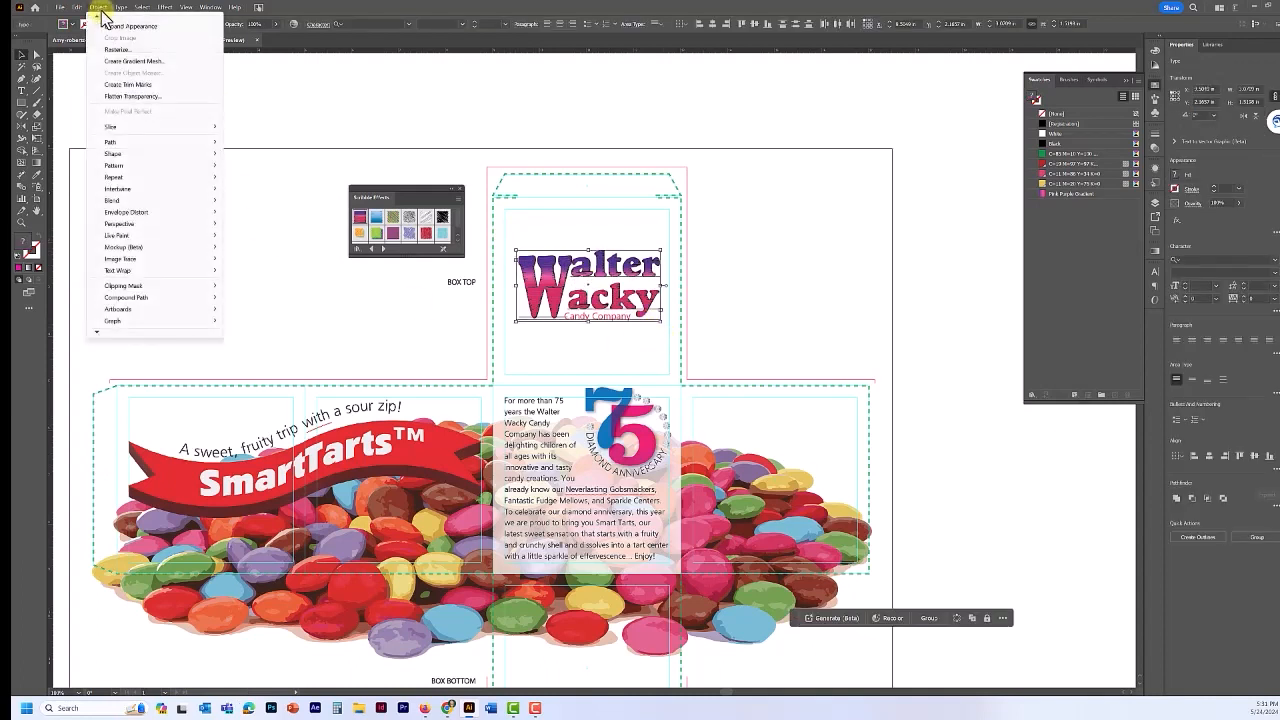
{"action": "left_click", "coordinate": [929, 619]}
{"action": "left_click", "coordinate": [929, 619]}
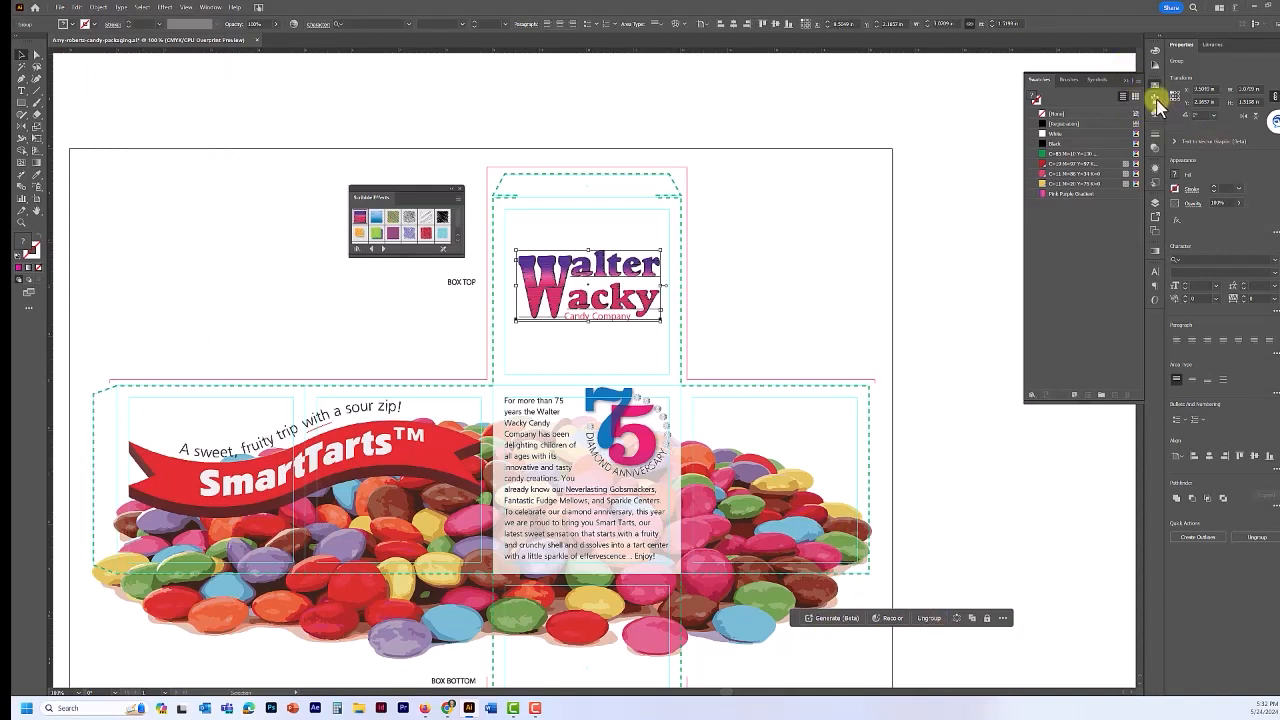
- Create a new layer named 'Box bottom'
{"action": "left_click", "coordinate": [1154, 201]}
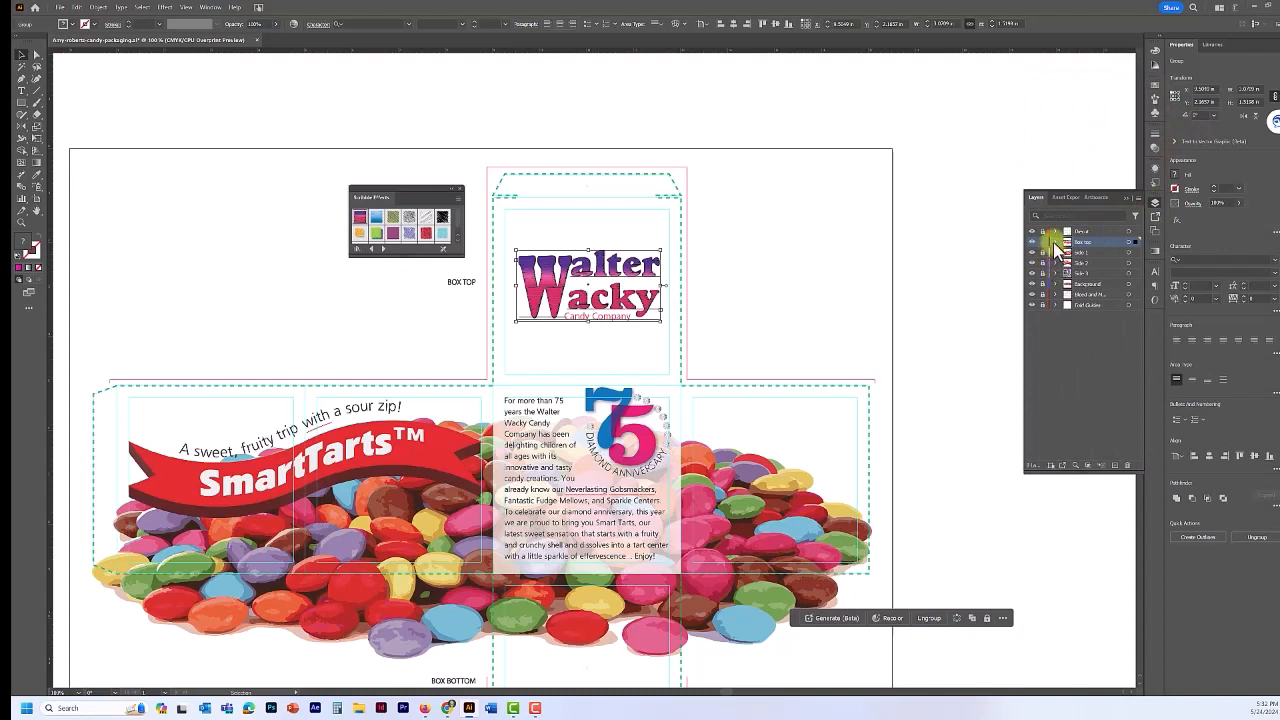
{"action": "left_click", "coordinate": [1055, 242]}
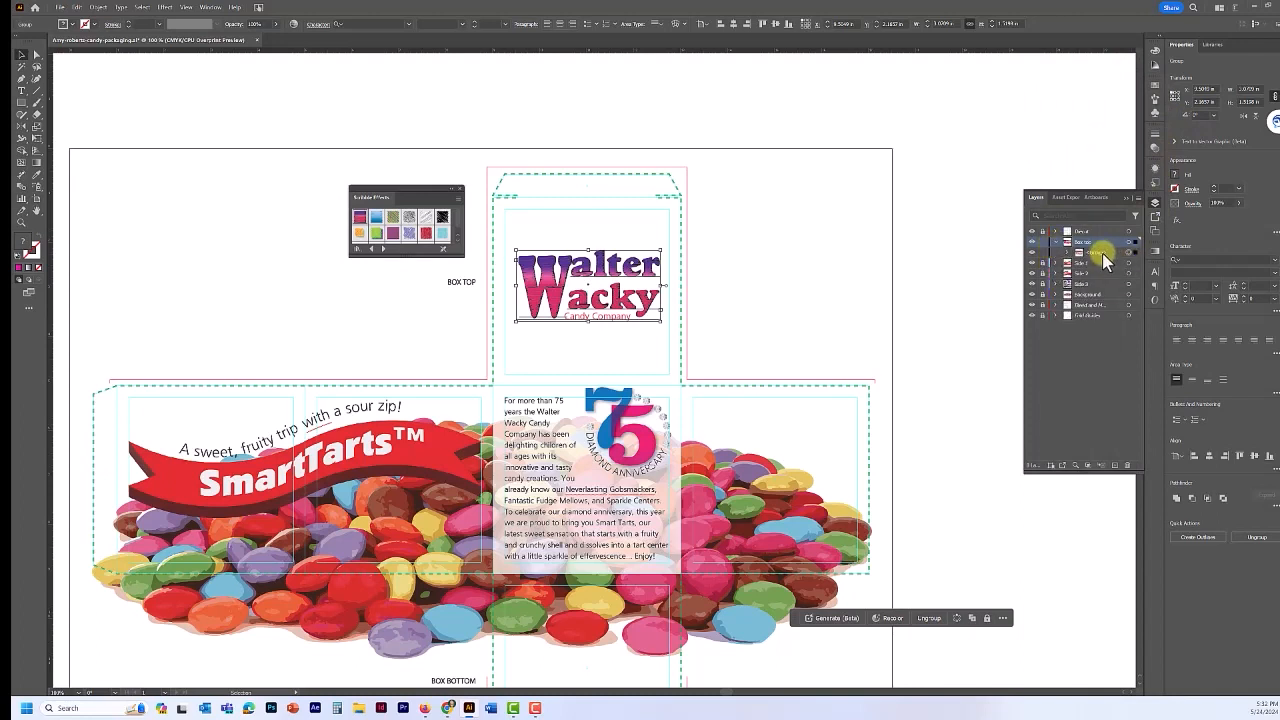
{"action": "left_click", "coordinate": [1113, 465]}
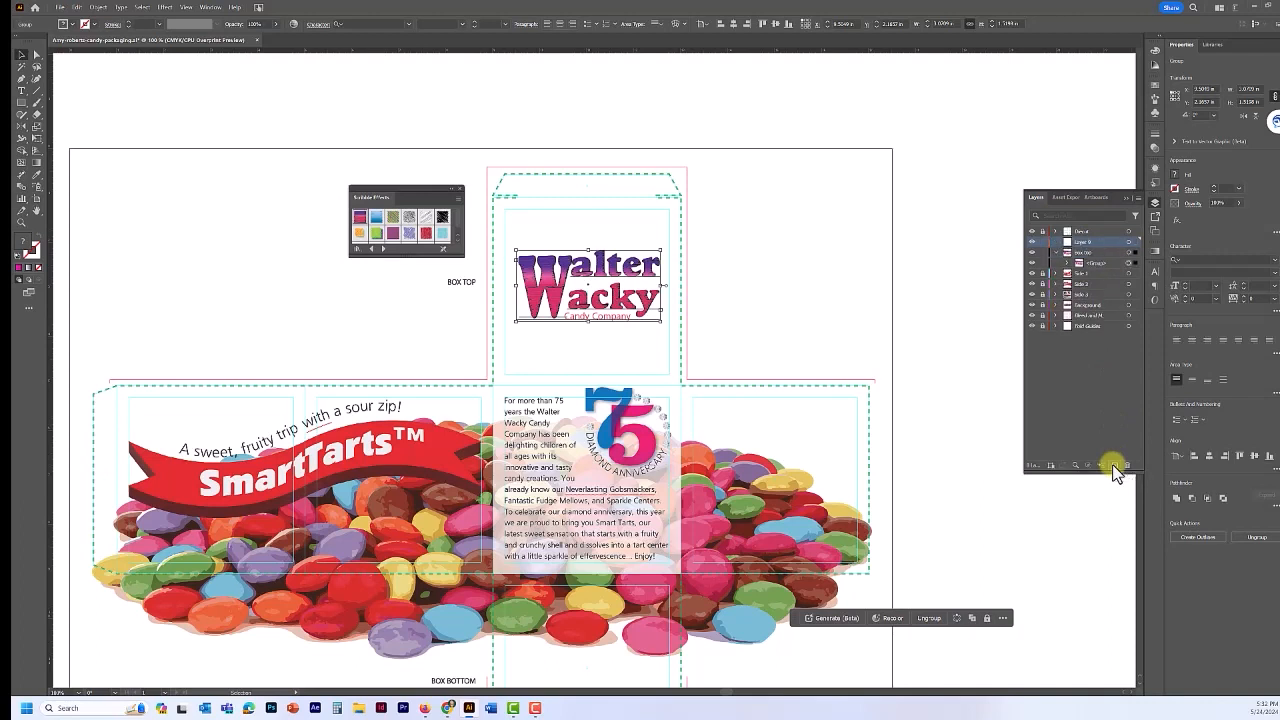
{"action": "double_click", "coordinate": [1085, 241]}
{"action": "type", "text": "Box bottom"}
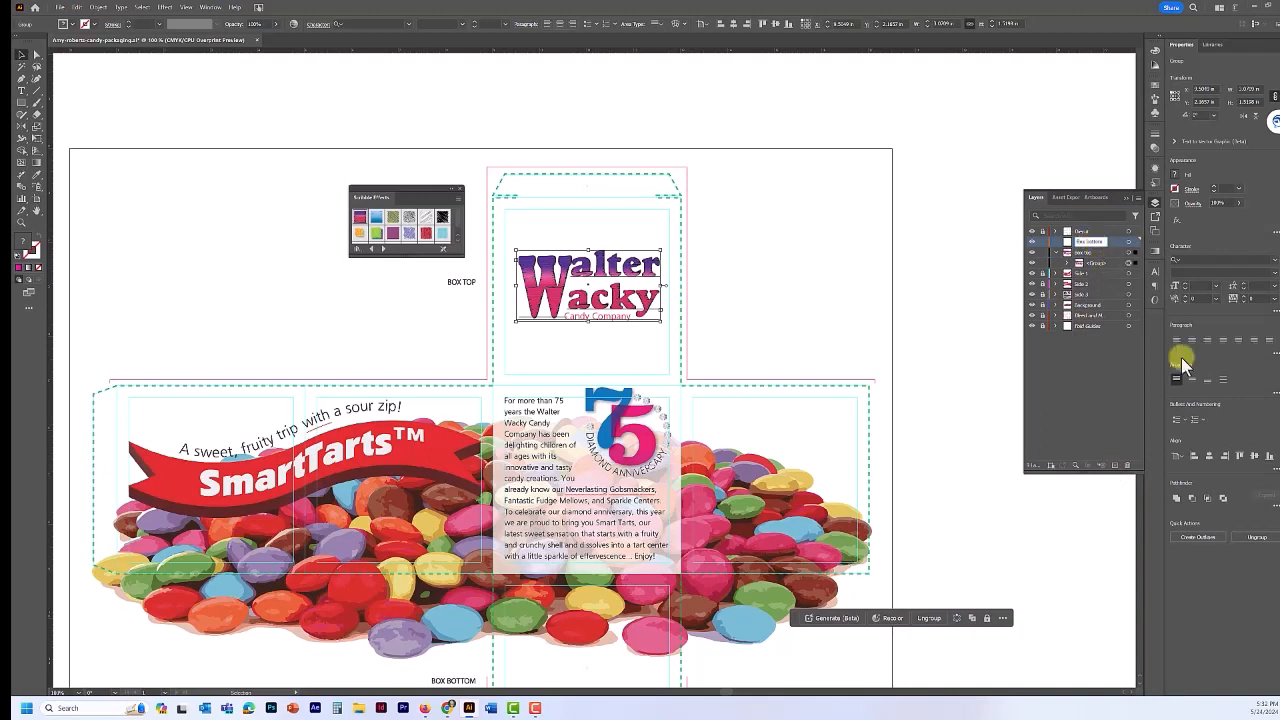
{"action": "left_click", "coordinate": [1105, 265]}
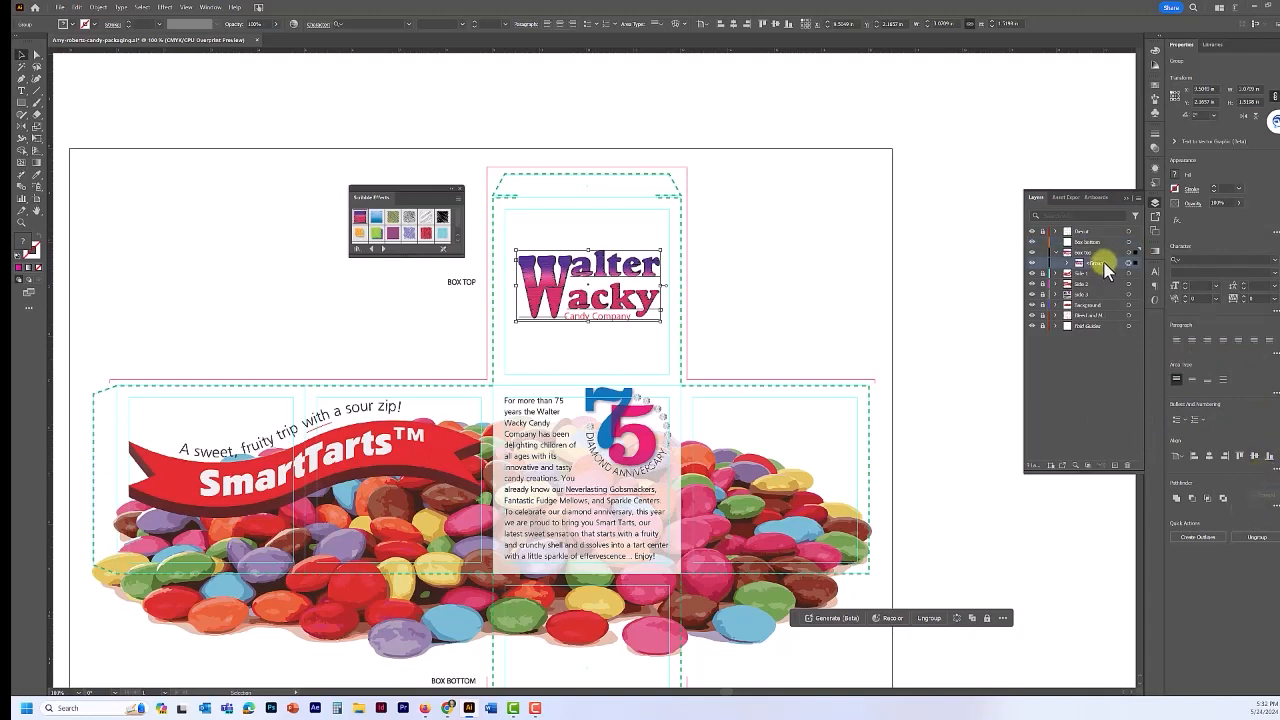
- Copy the logo group, paste it in place, and move the copy into Box bottom
{"action": "left_click", "coordinate": [76, 7]}
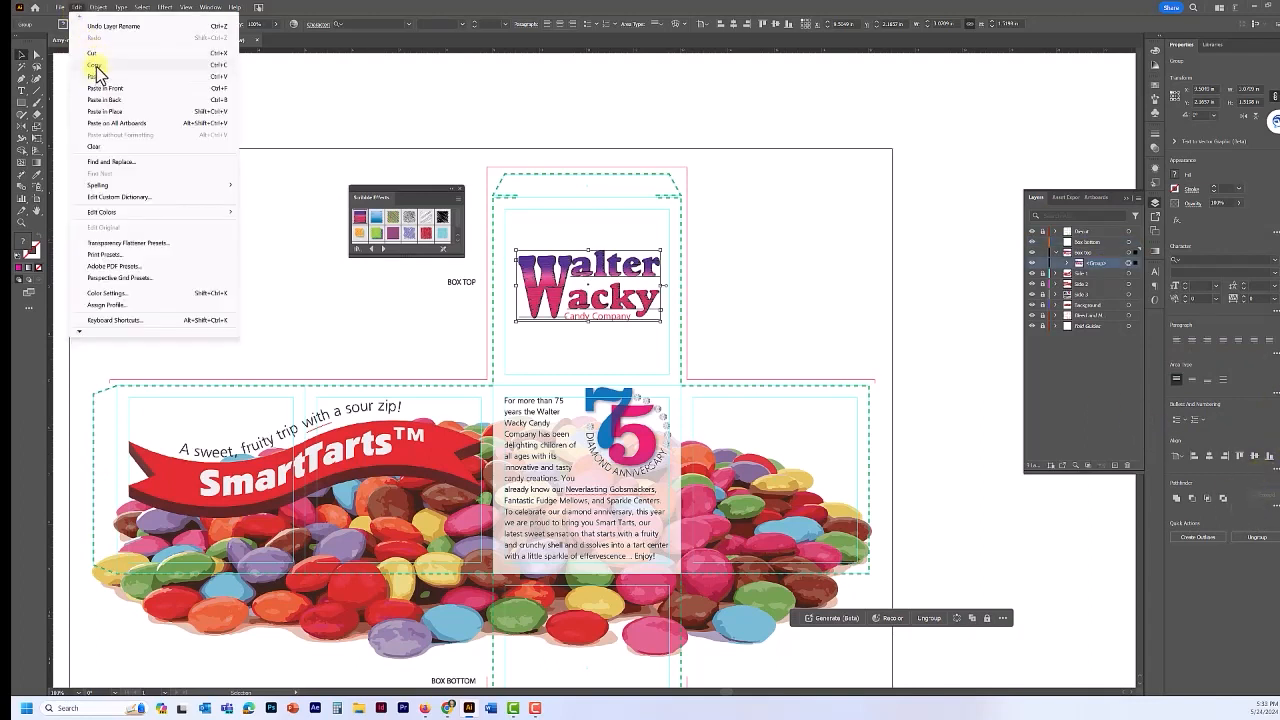
{"action": "left_click", "coordinate": [76, 8]}
{"action": "left_click", "coordinate": [77, 8]}
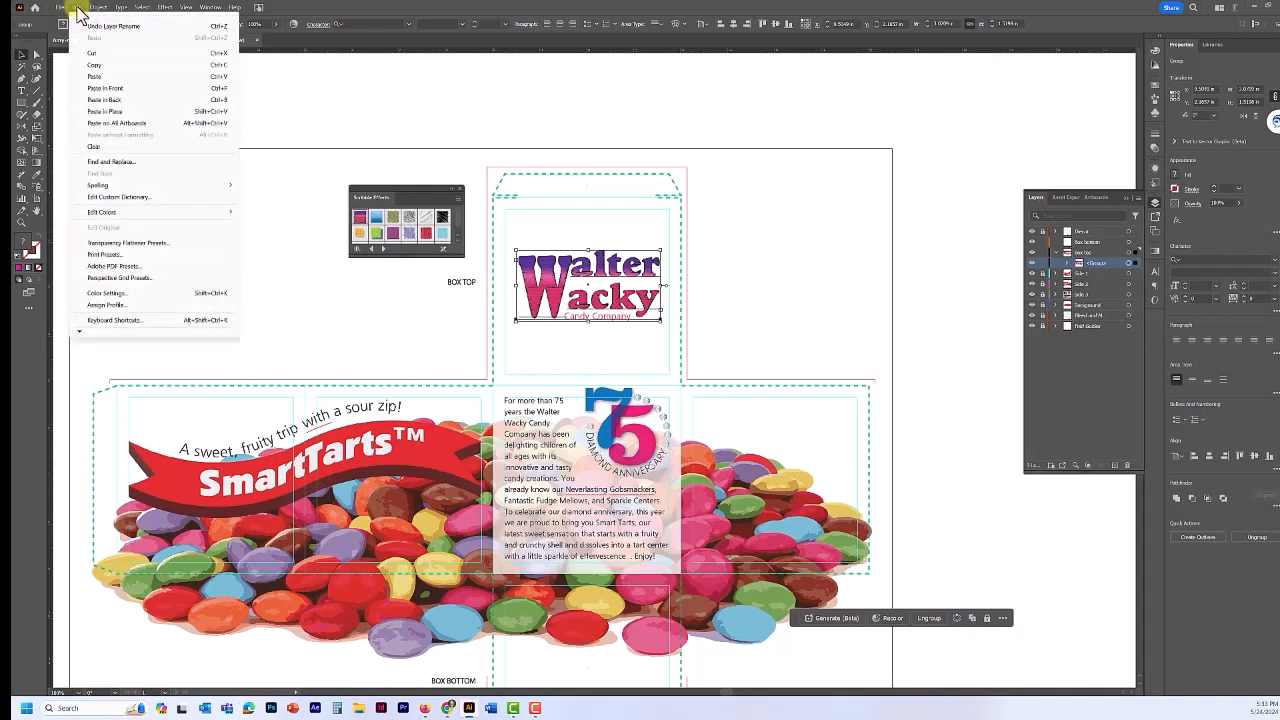
{"action": "left_click", "coordinate": [102, 112]}
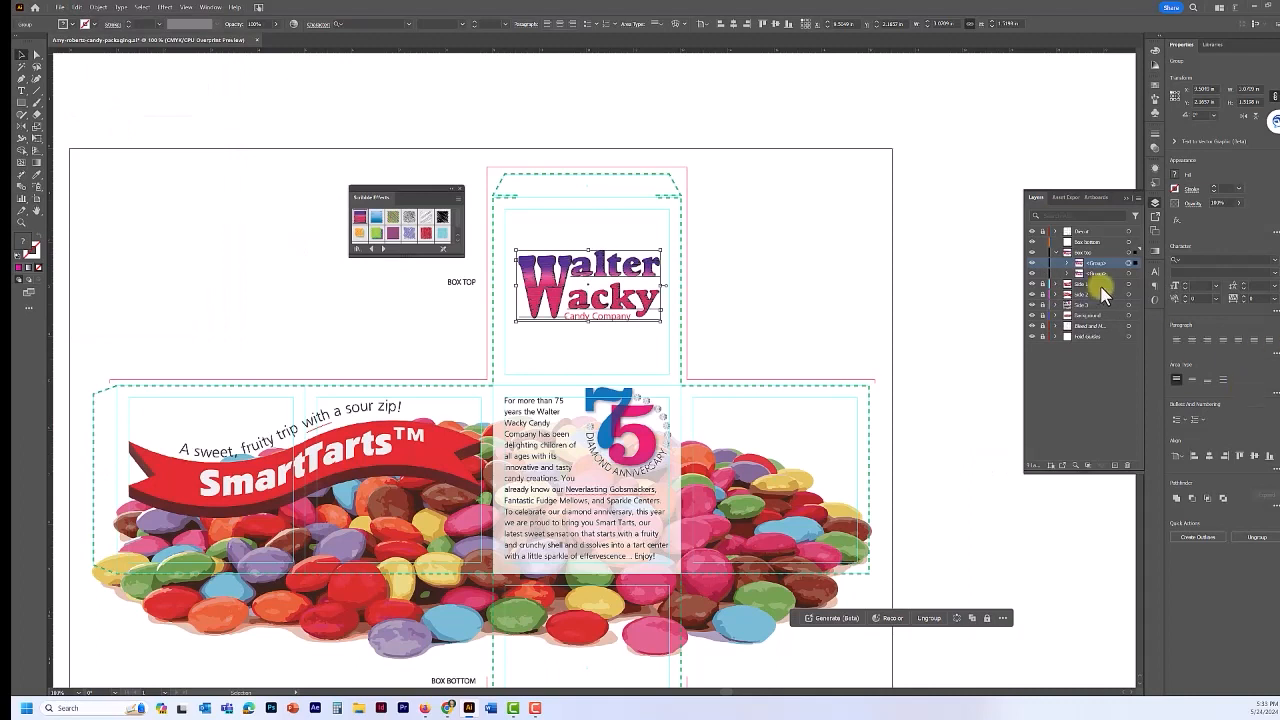
{"action": "left_click", "coordinate": [1117, 261]}
{"action": "left_click_drag", "start_coordinate": [1102, 272], "coordinate": [1095, 243]}
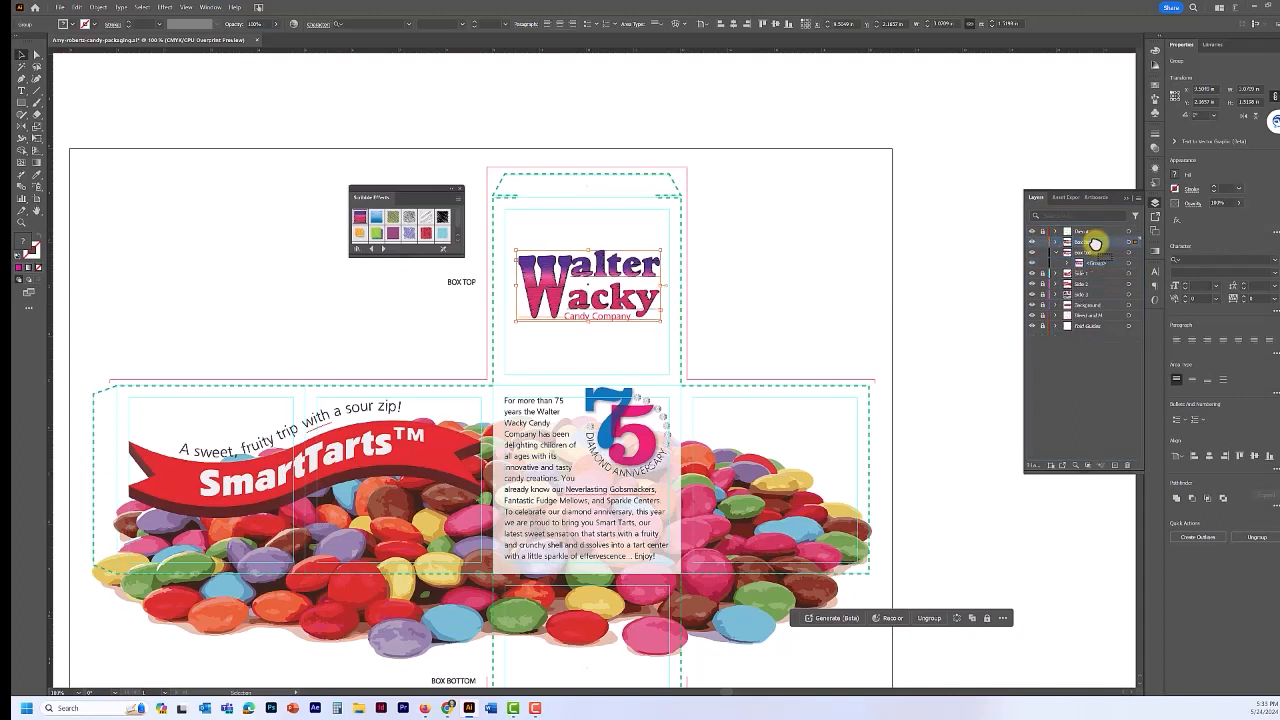
{"action": "left_click", "coordinate": [1055, 242]}
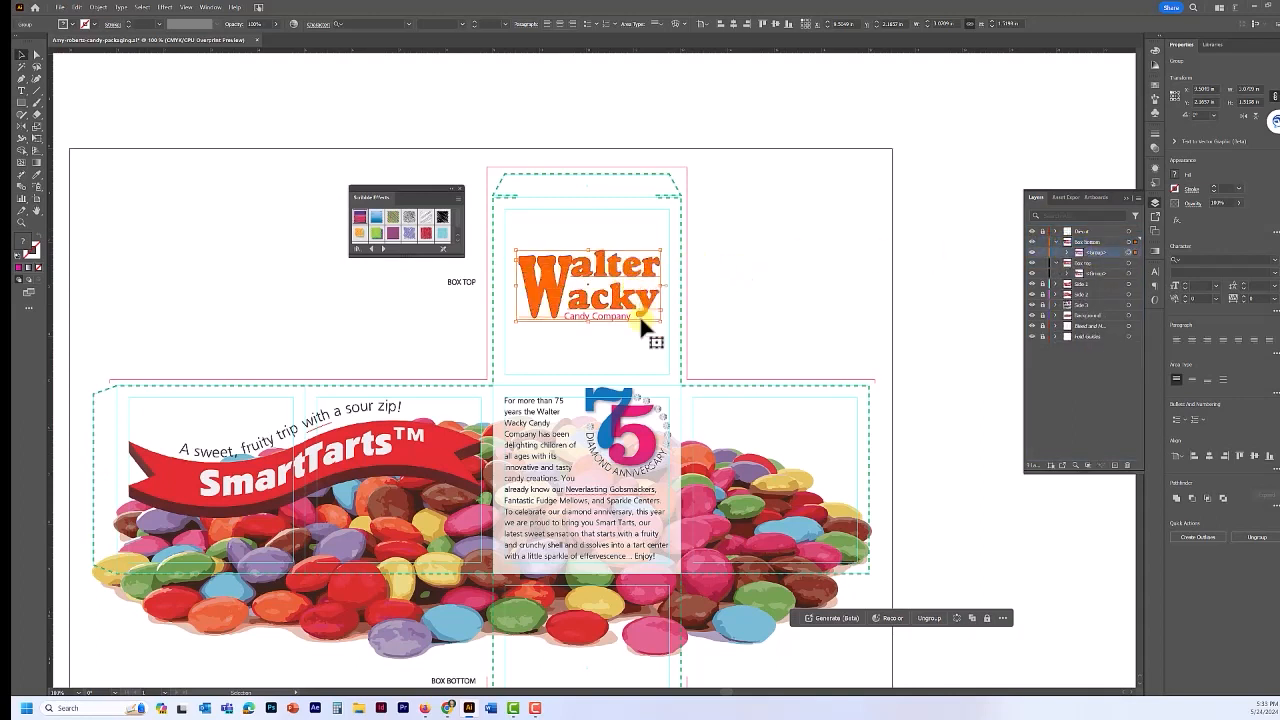
- Move the logo copy onto the box bottom panel and place the Box bottom layer below Side 3
{"action": "left_click_drag", "start_coordinate": [736, 442], "coordinate": [747, 262]}
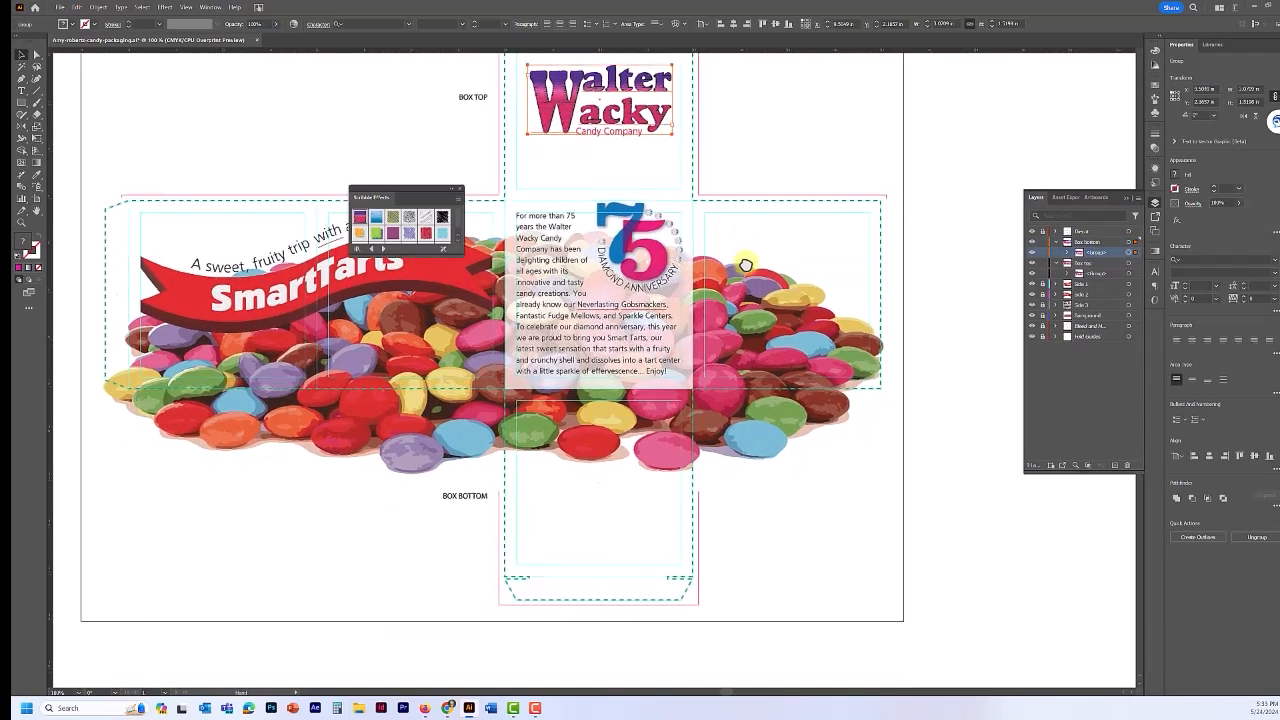
{"action": "left_click_drag", "start_coordinate": [598, 123], "coordinate": [605, 537]}
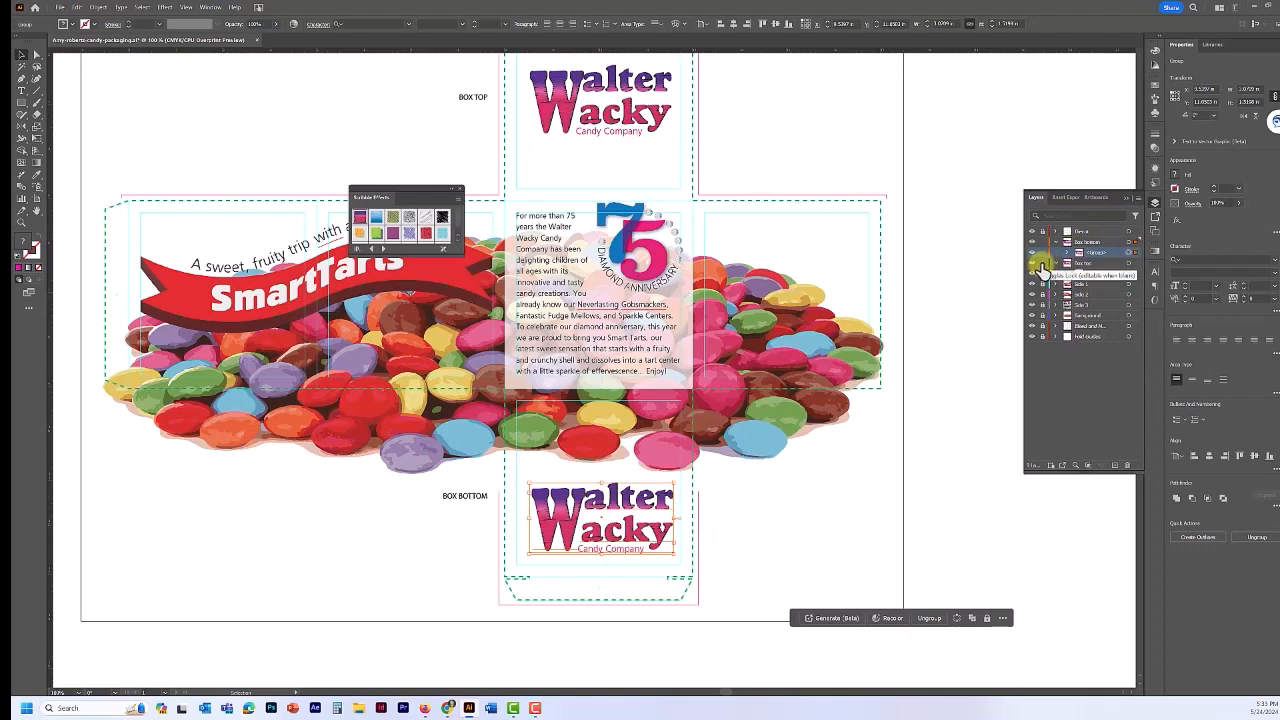
{"action": "left_click", "coordinate": [1042, 263]}
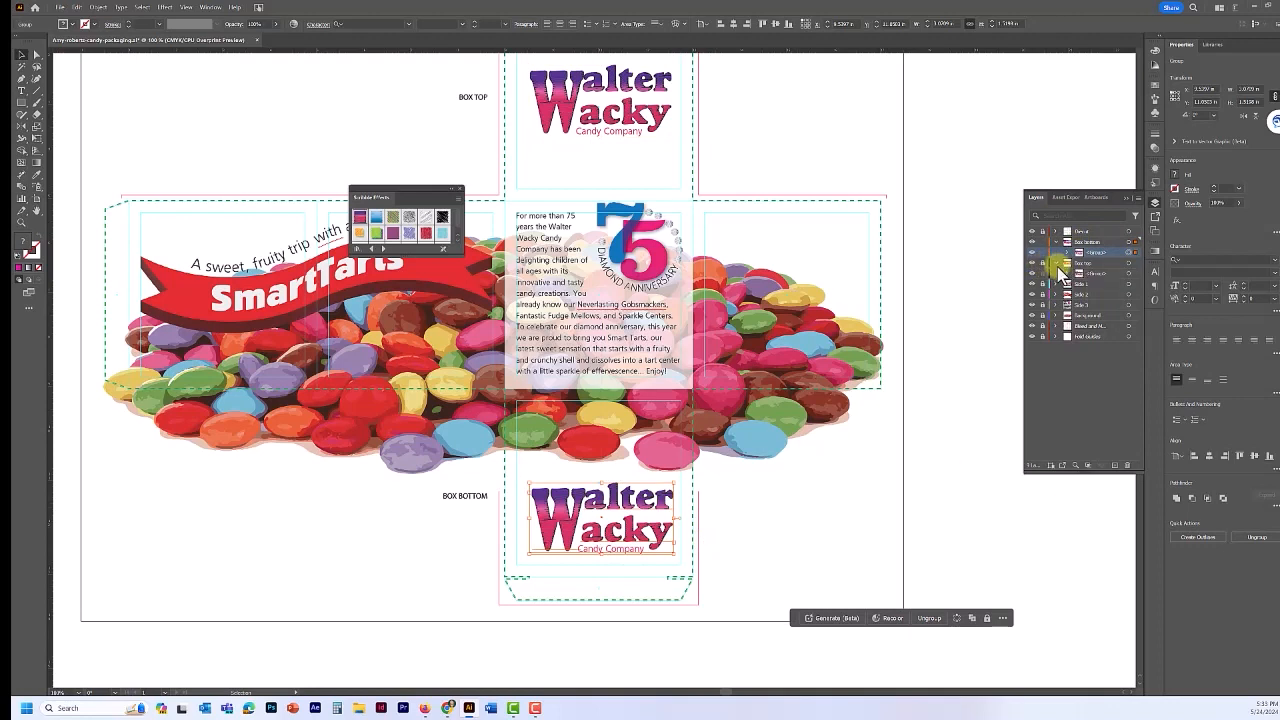
{"action": "left_click", "coordinate": [1056, 262]}
{"action": "left_click_drag", "start_coordinate": [1097, 244], "coordinate": [1090, 297]}
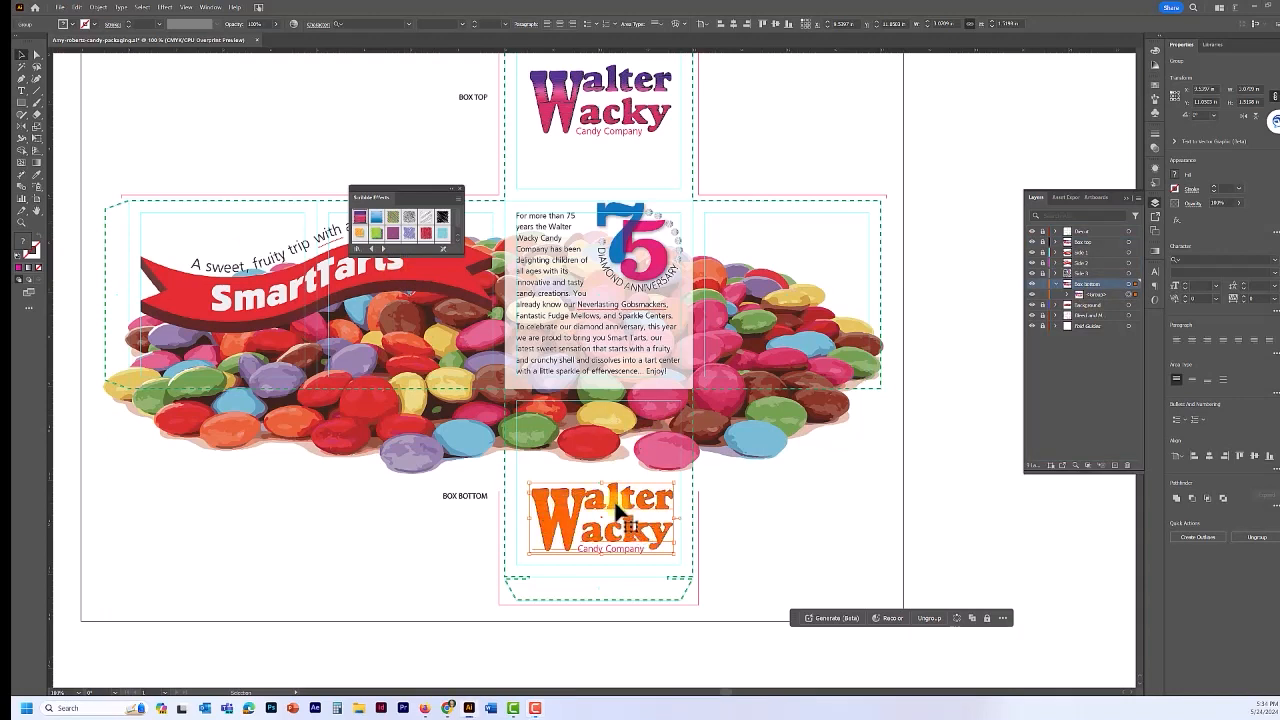
- Nudge the bottom Walter Wacky logo higher in its panel and reselect it
{"action": "left_click_drag", "start_coordinate": [617, 510], "coordinate": [616, 484]}
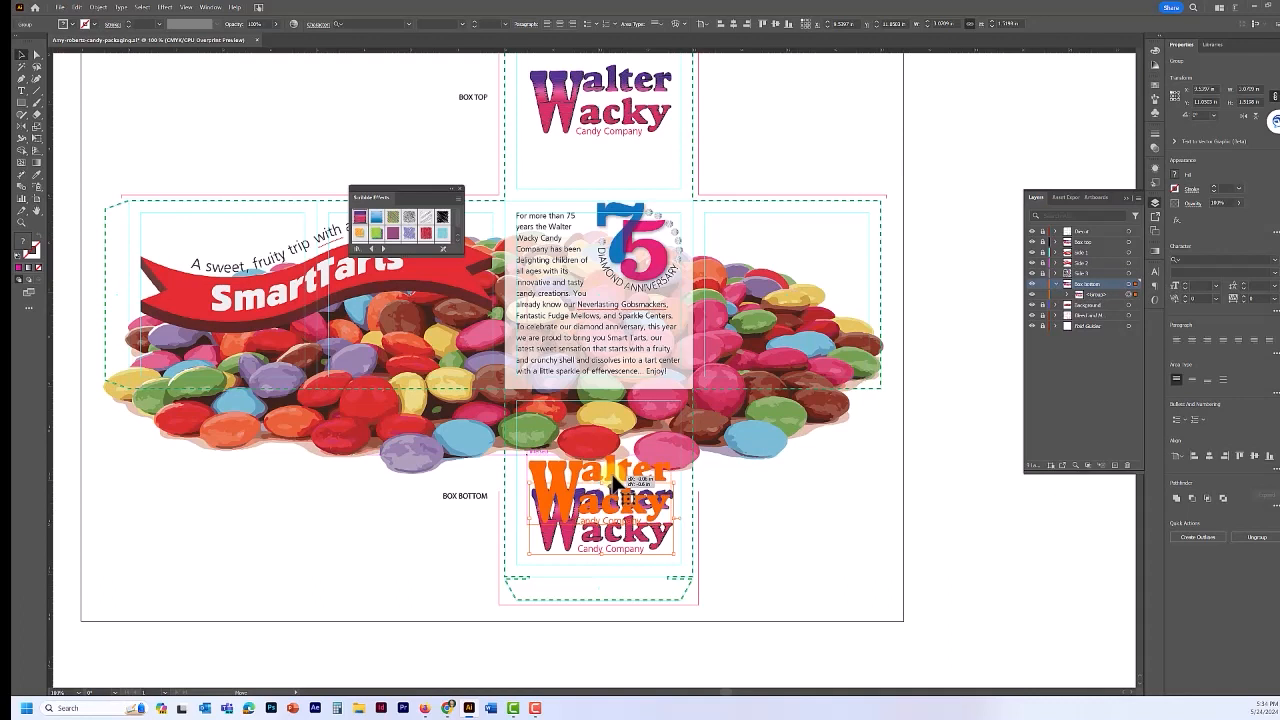
{"action": "left_click_drag", "start_coordinate": [615, 484], "coordinate": [617, 482]}
{"action": "left_click", "coordinate": [724, 473]}
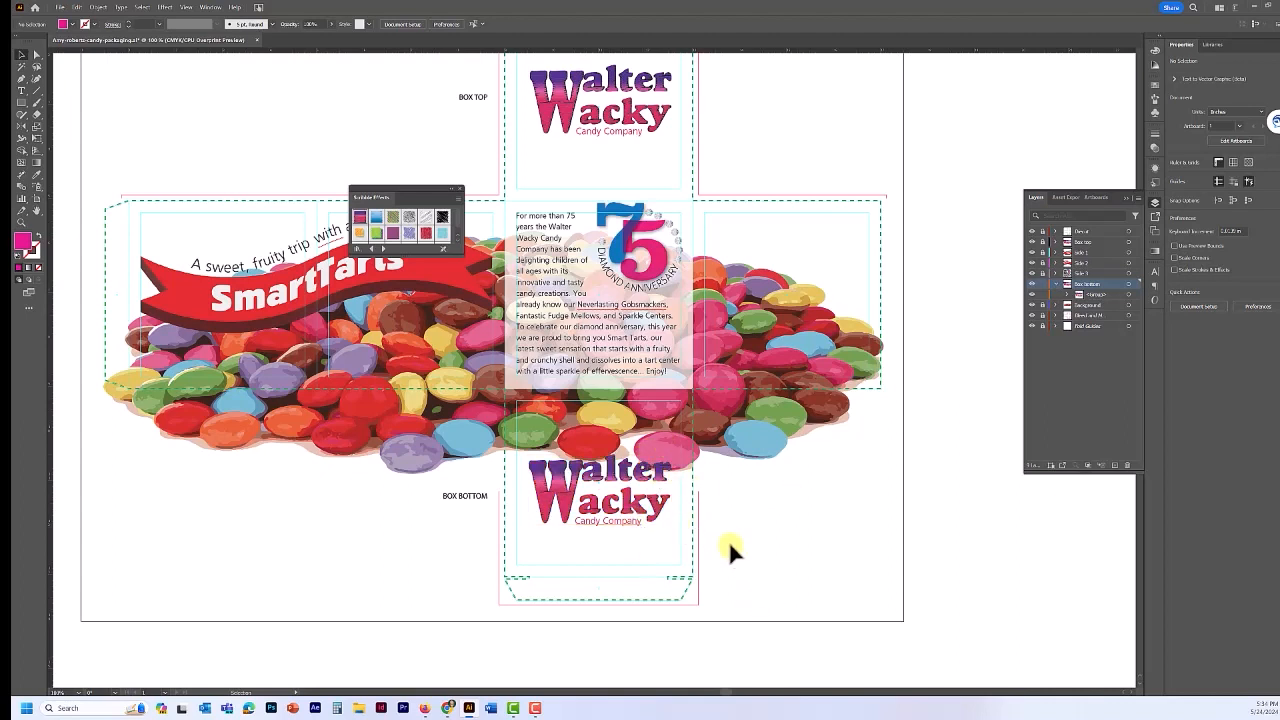
{"action": "left_click", "coordinate": [580, 488]}
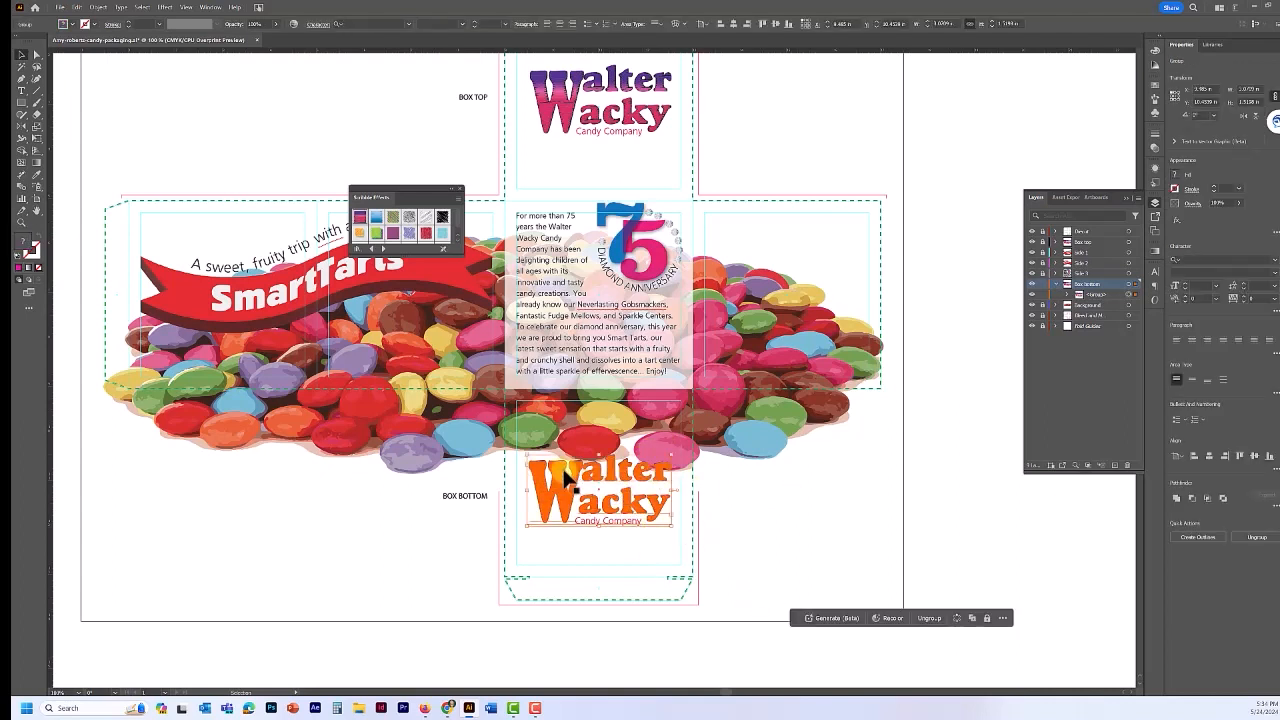
{"action": "double_click", "coordinate": [563, 478]}
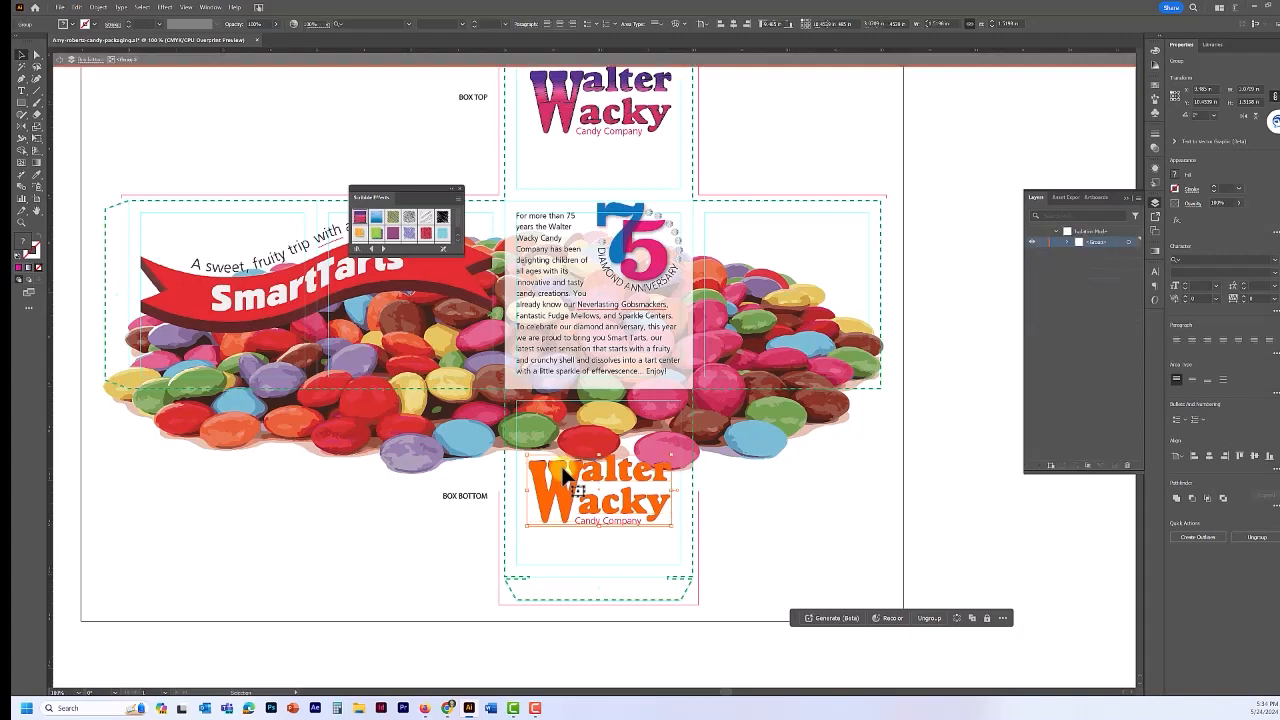
{"action": "left_click", "coordinate": [563, 478]}
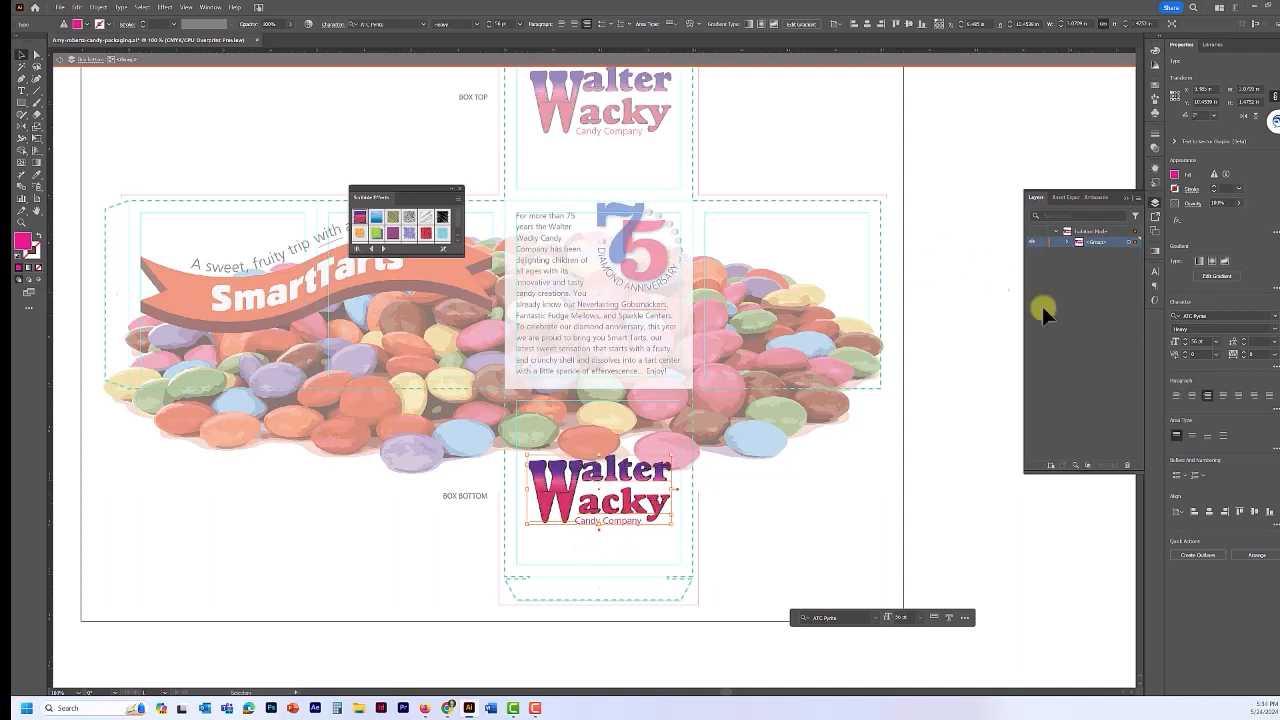
{"action": "left_click", "coordinate": [1213, 187]}
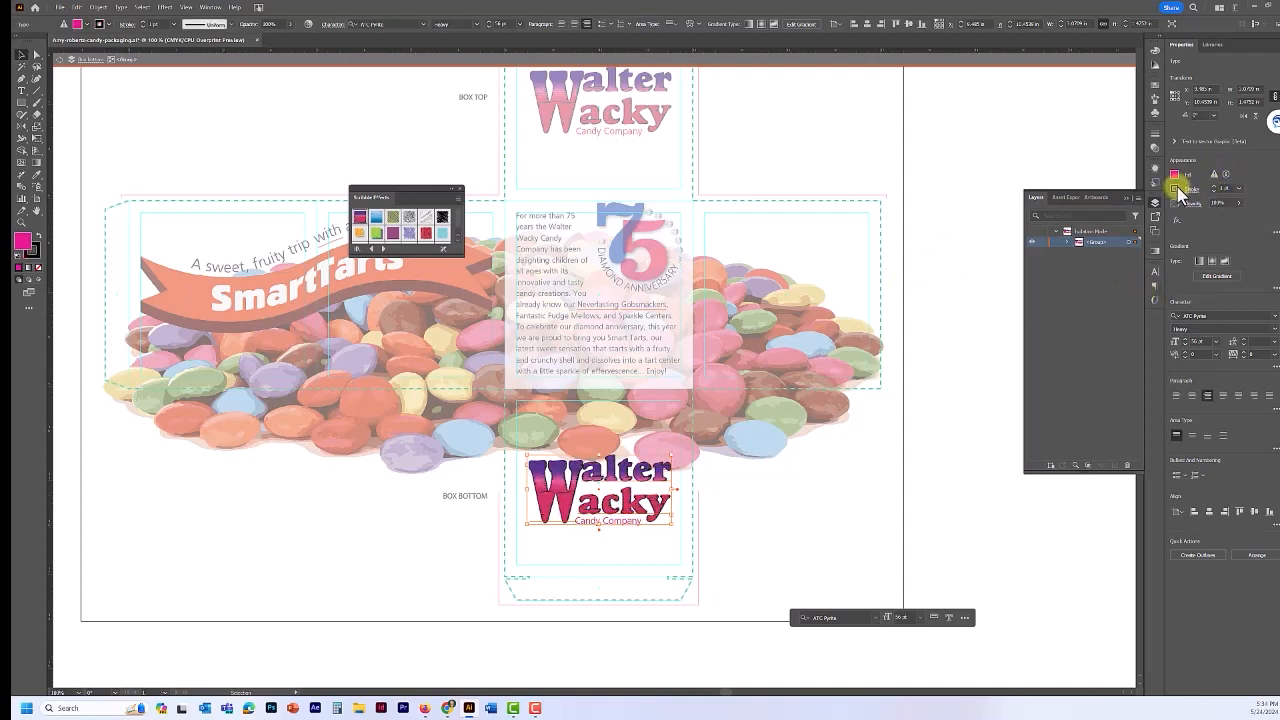
{"action": "left_click", "coordinate": [1177, 188]}
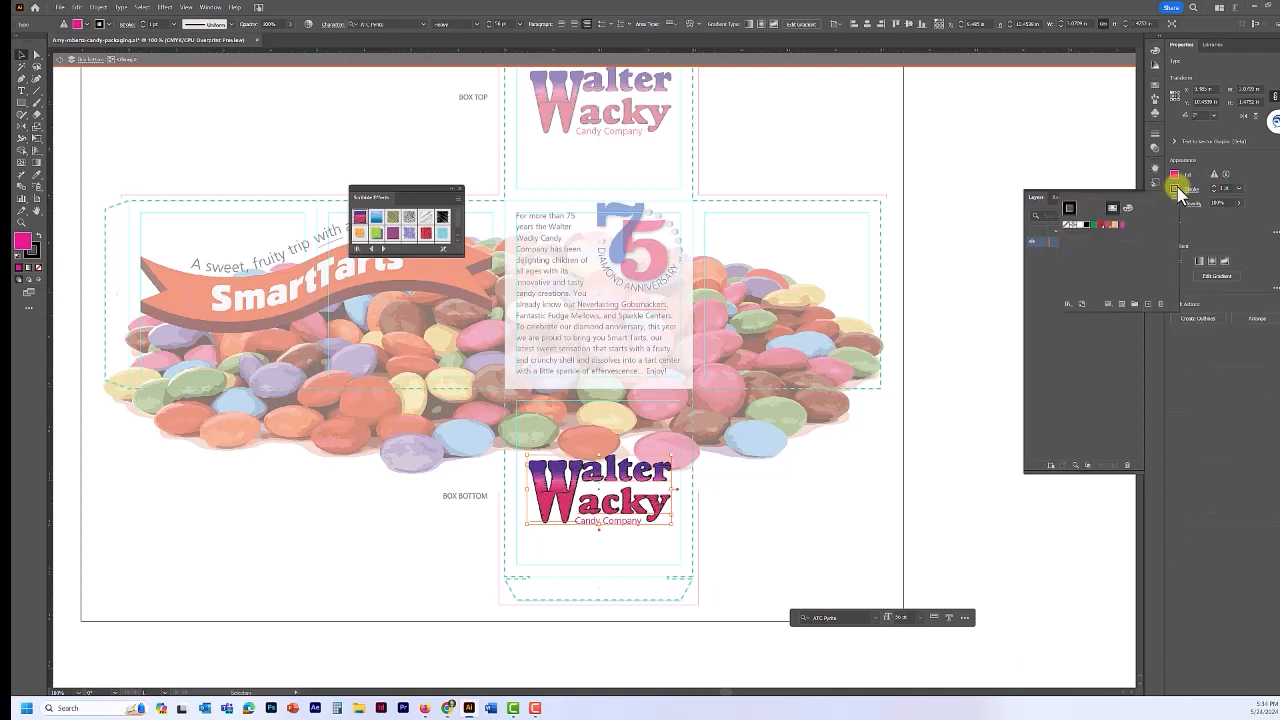
{"action": "left_click", "coordinate": [1070, 224]}
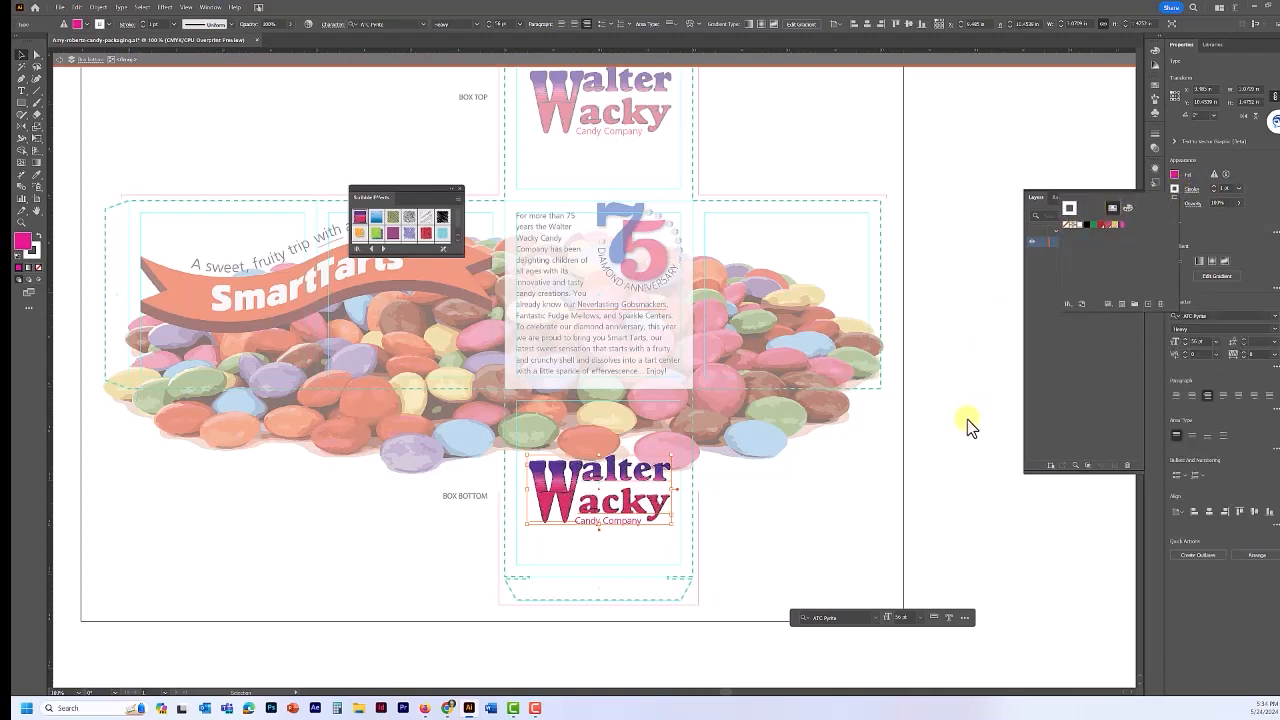
{"action": "left_click", "coordinate": [930, 443]}
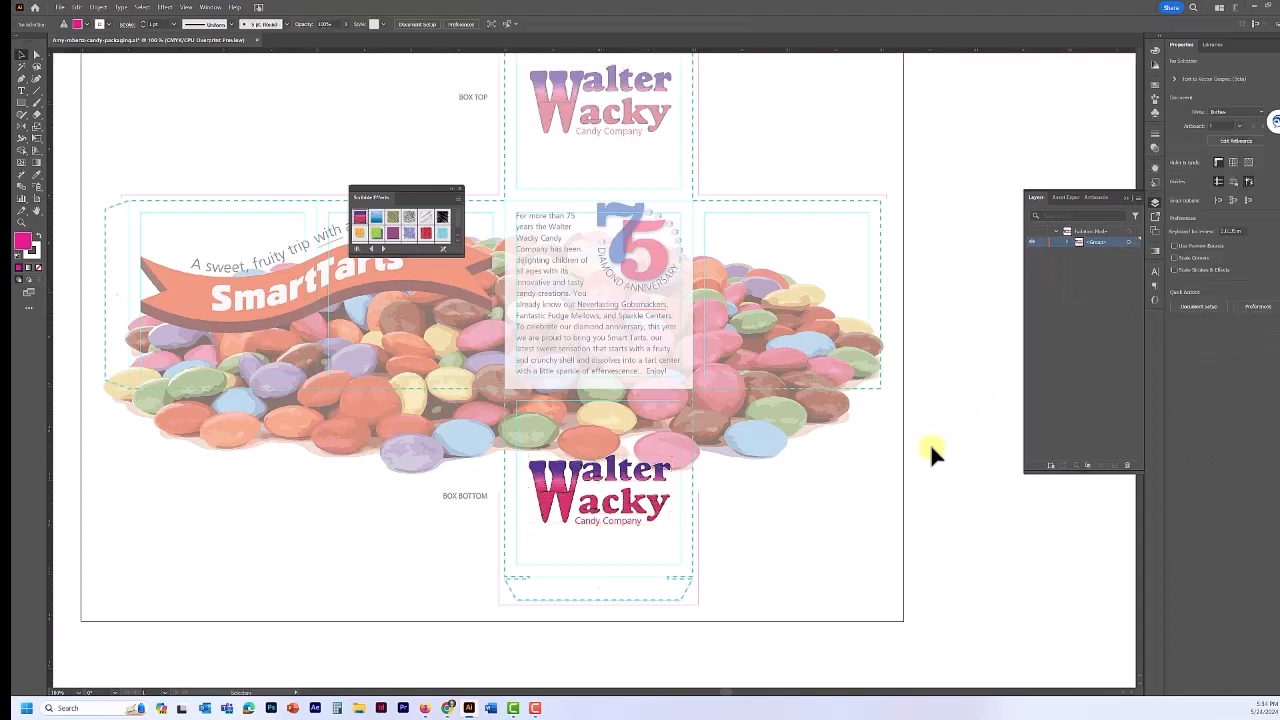
{"action": "key", "text": "Escape"}
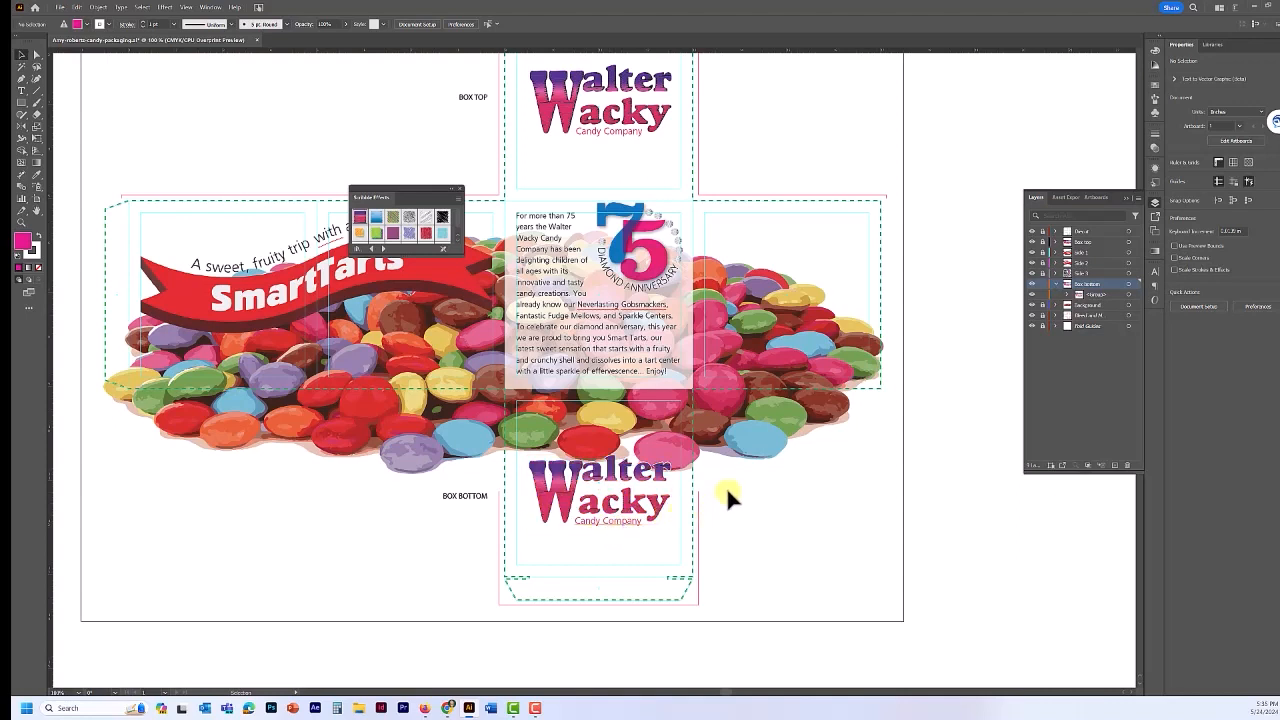
{"action": "left_click", "coordinate": [617, 487]}
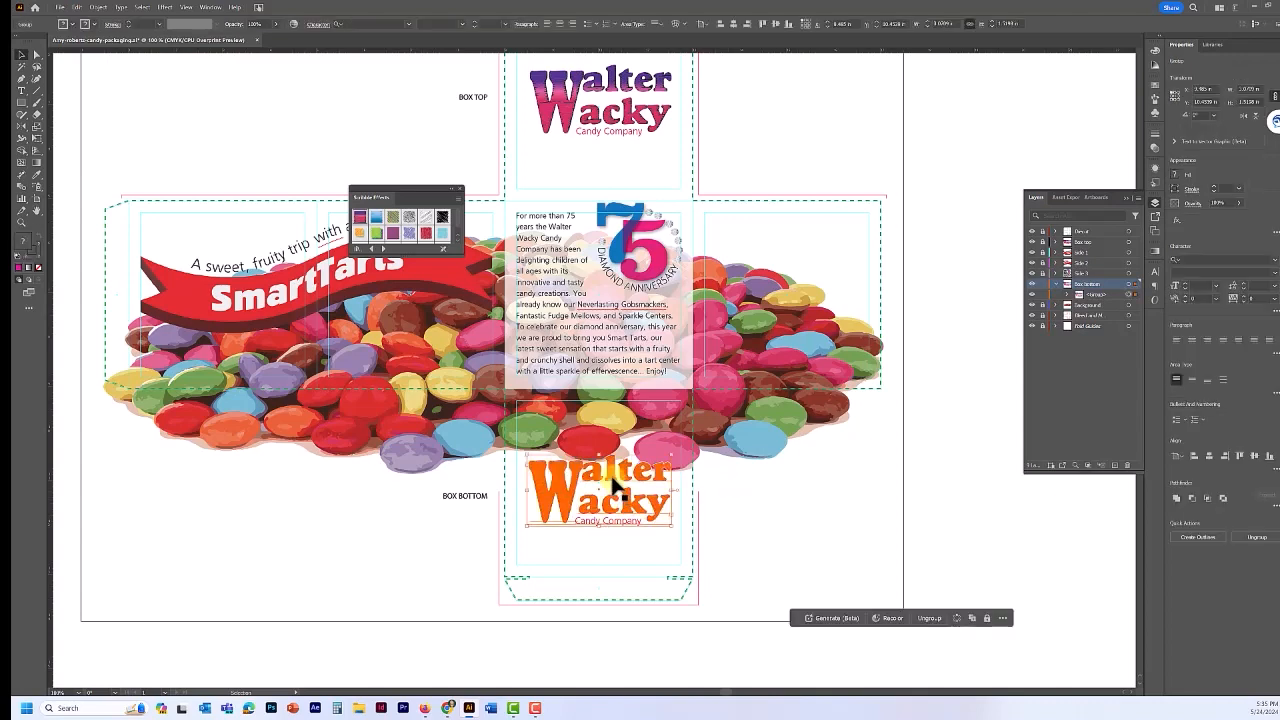
- Enter and exit isolation on the bottom logo, save with Ctrl+S, and close Scribble Effects
{"action": "double_click", "coordinate": [616, 485]}
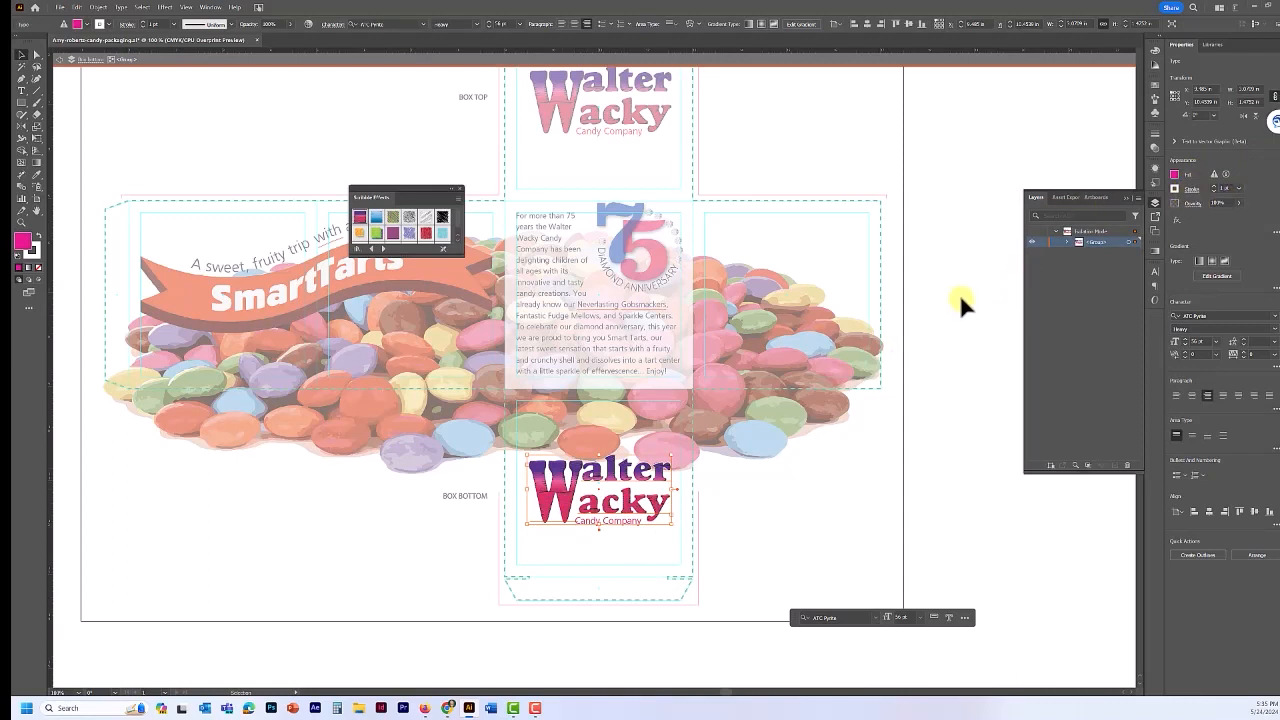
{"action": "double_click", "coordinate": [968, 220]}
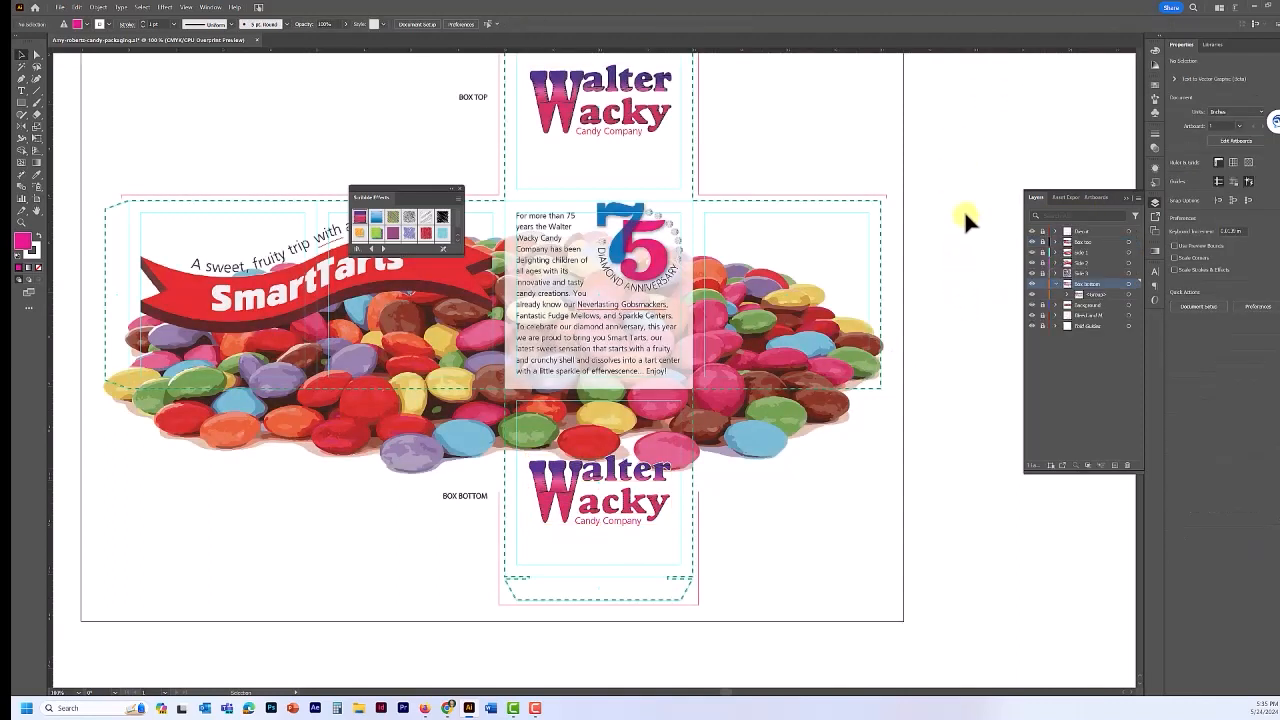
{"action": "key", "text": "ctrl+s"}
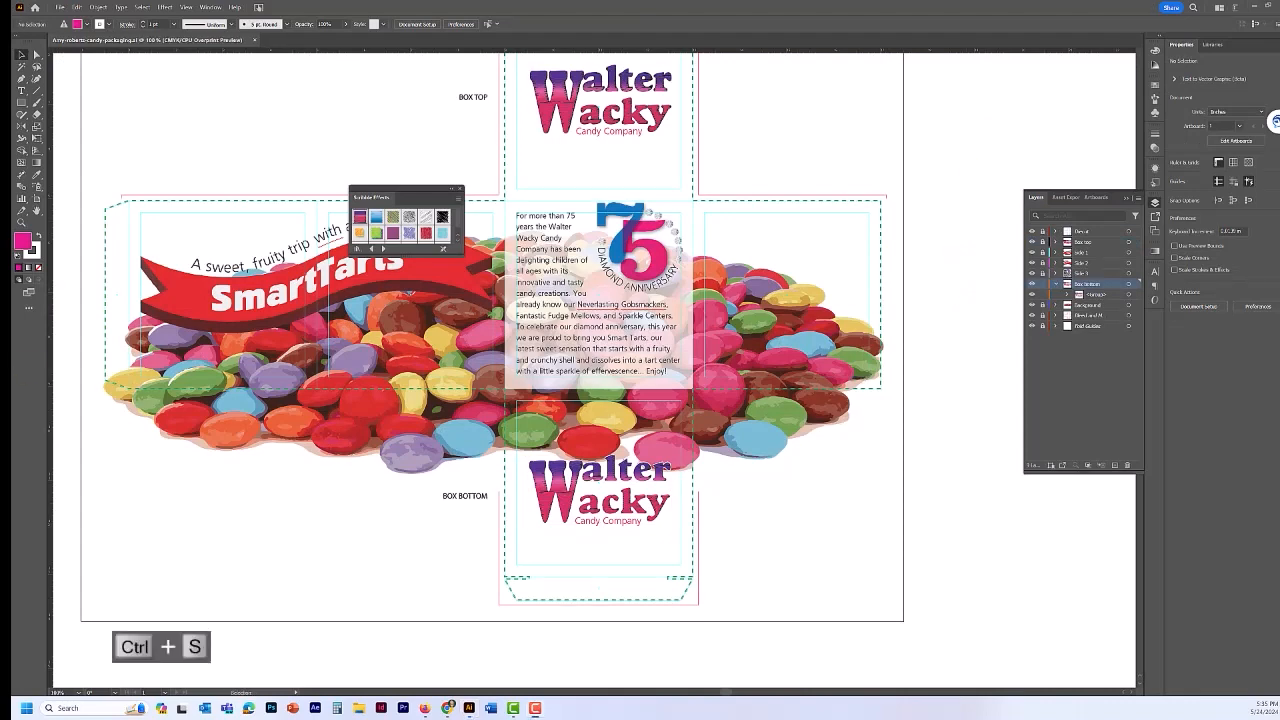
{"action": "left_click", "coordinate": [460, 191]}
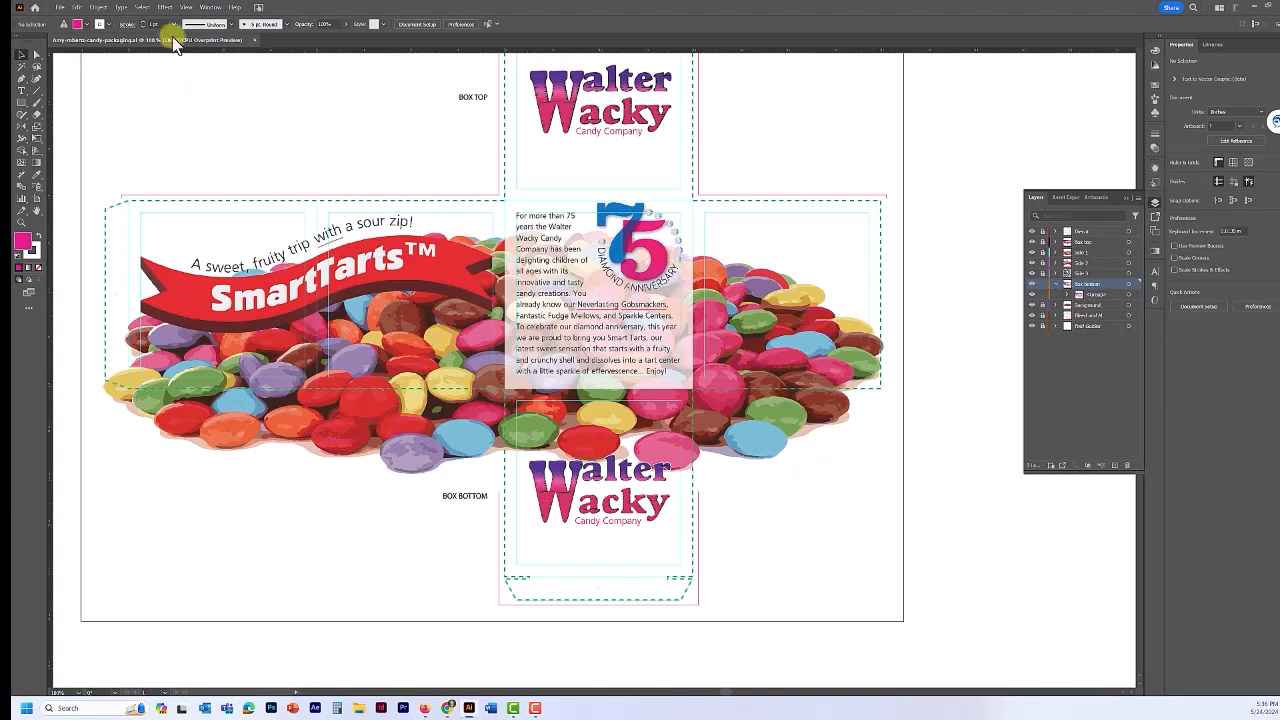
- Keep Document Raster Effects resolution at High (300 ppi) and confirm the settings
{"action": "left_click", "coordinate": [164, 8]}
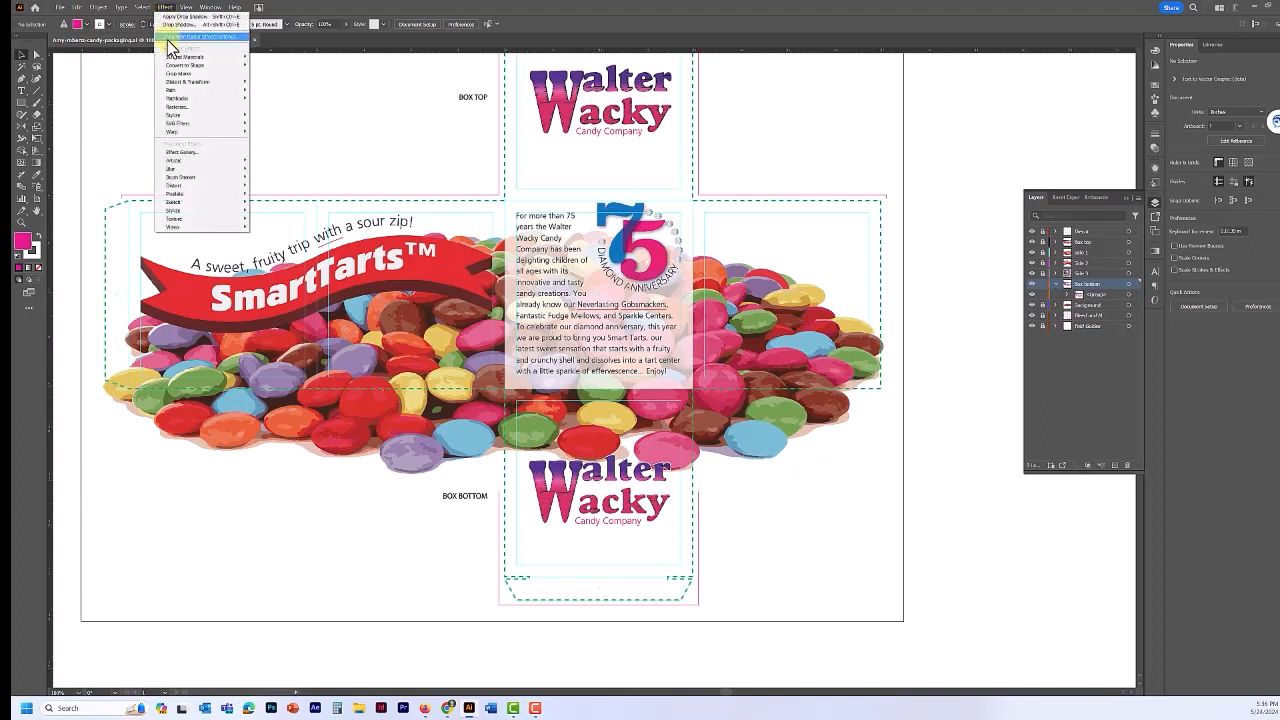
{"action": "left_click", "coordinate": [167, 37]}
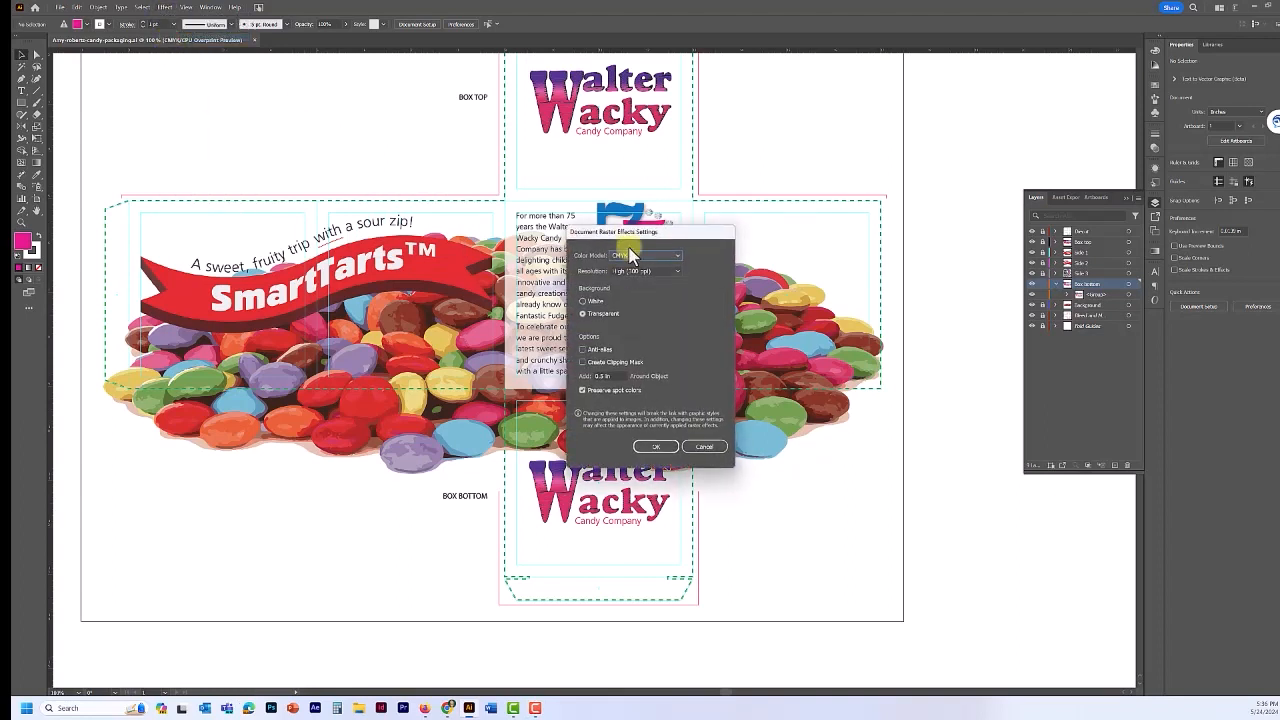
{"action": "left_click_drag", "start_coordinate": [631, 250], "coordinate": [755, 255]}
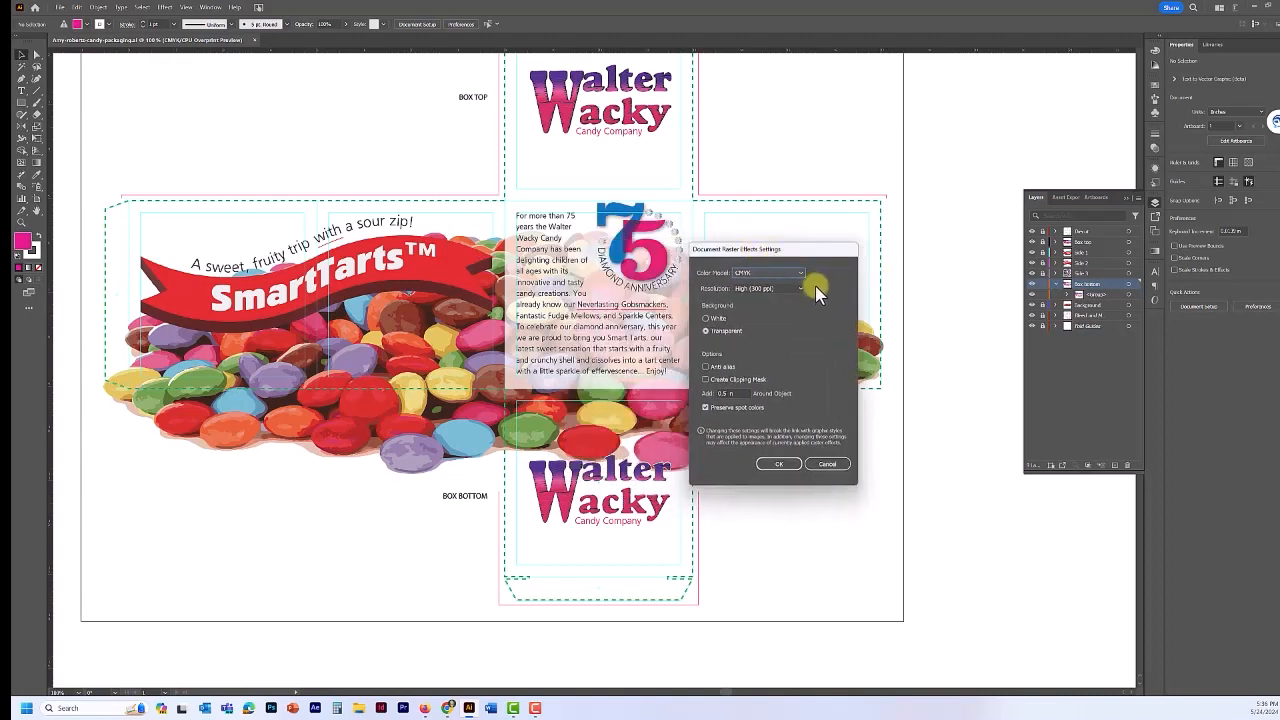
{"action": "left_click", "coordinate": [781, 292]}
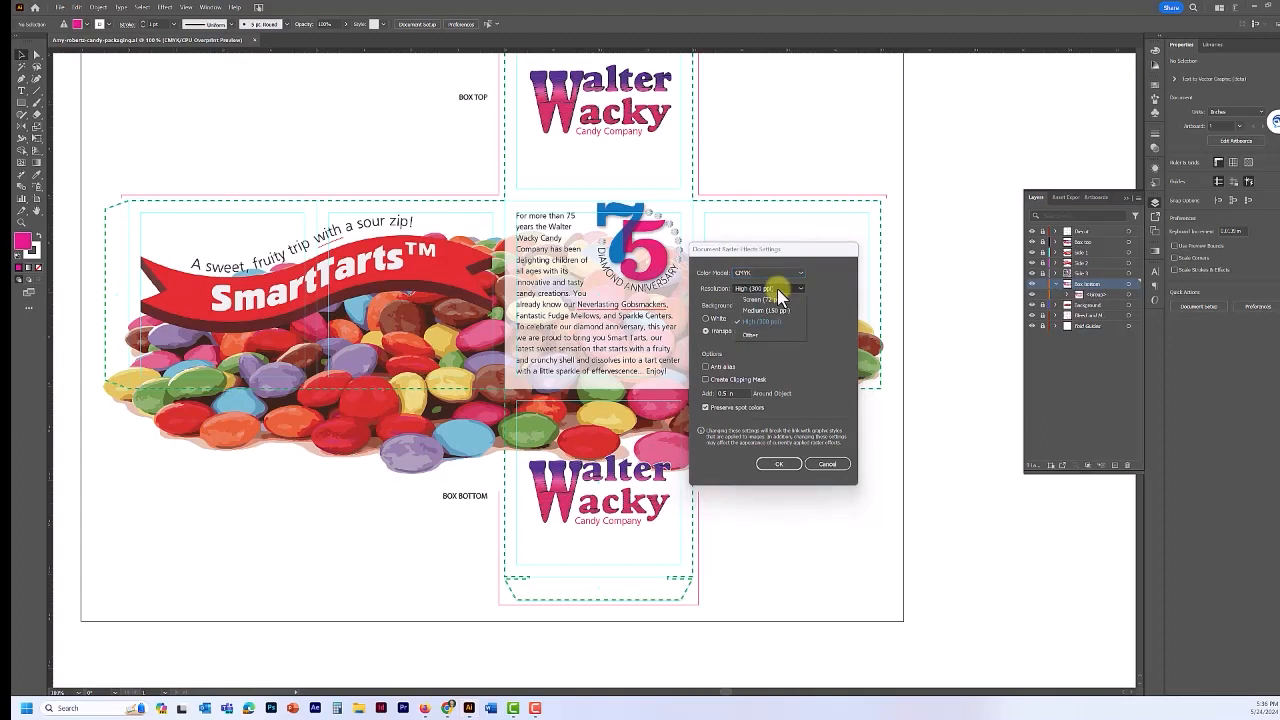
{"action": "left_click", "coordinate": [778, 288]}
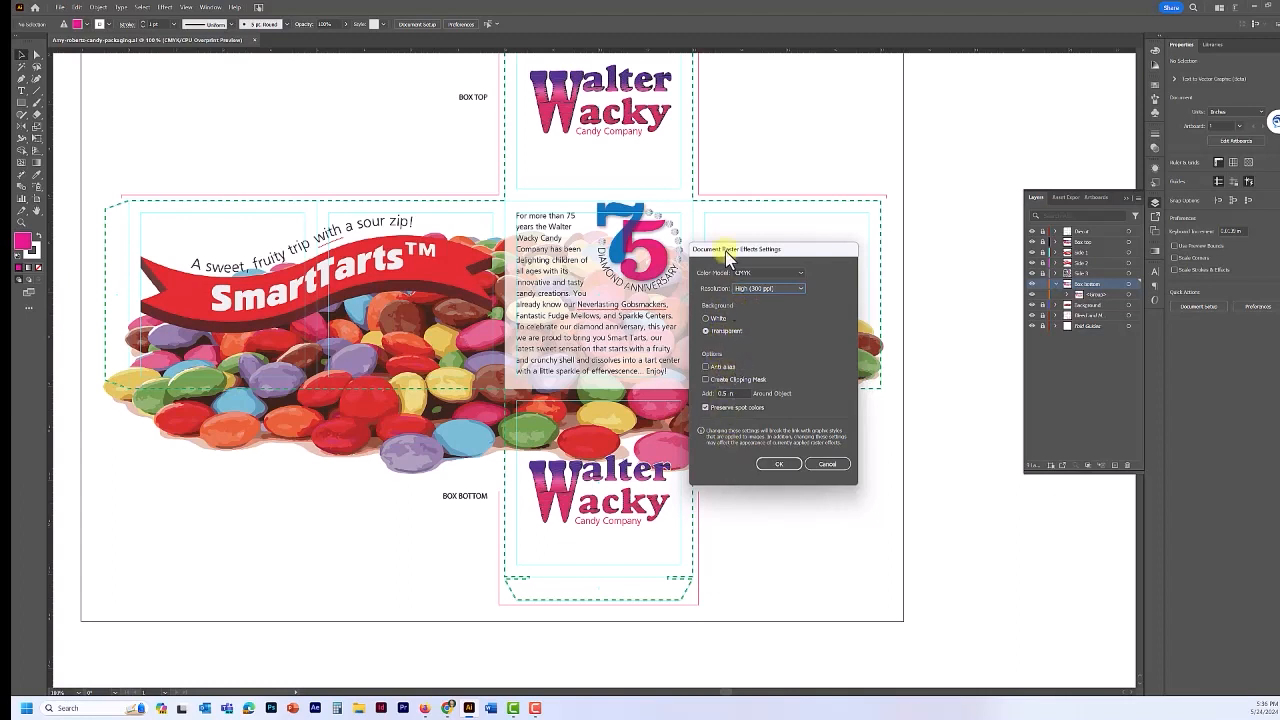
{"action": "left_click", "coordinate": [777, 465]}
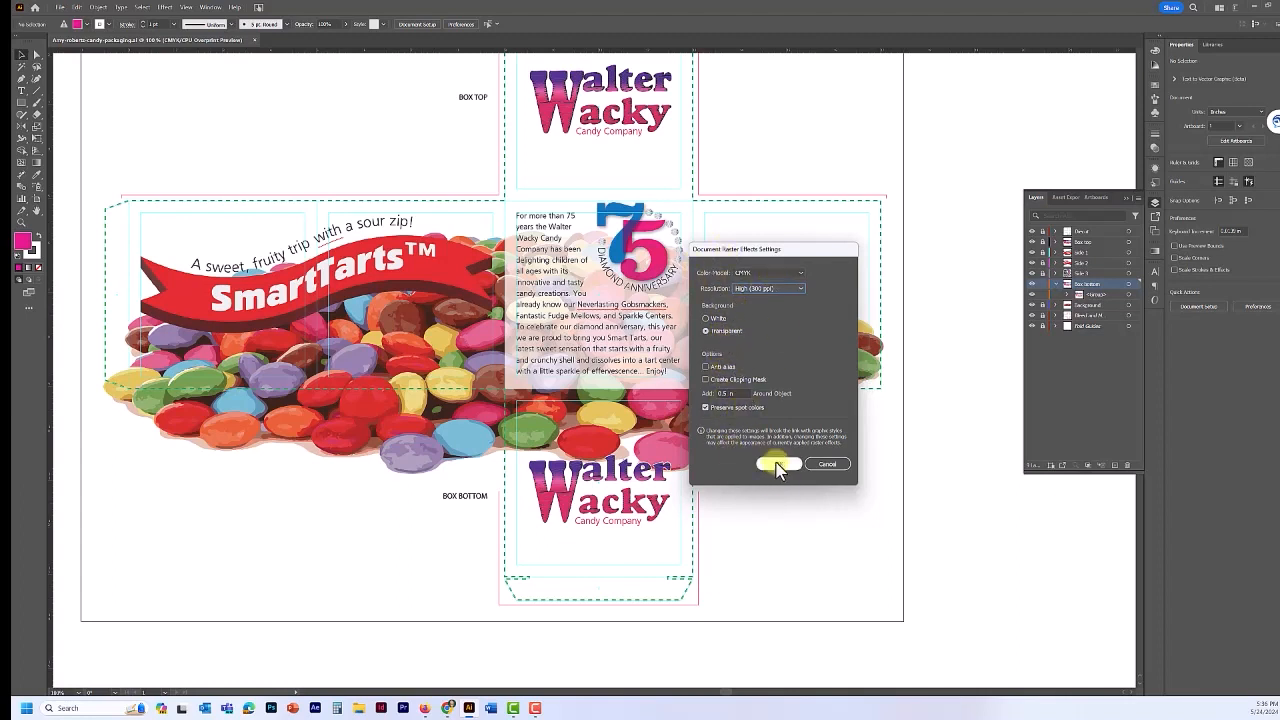
{"action": "left_click", "coordinate": [778, 465]}
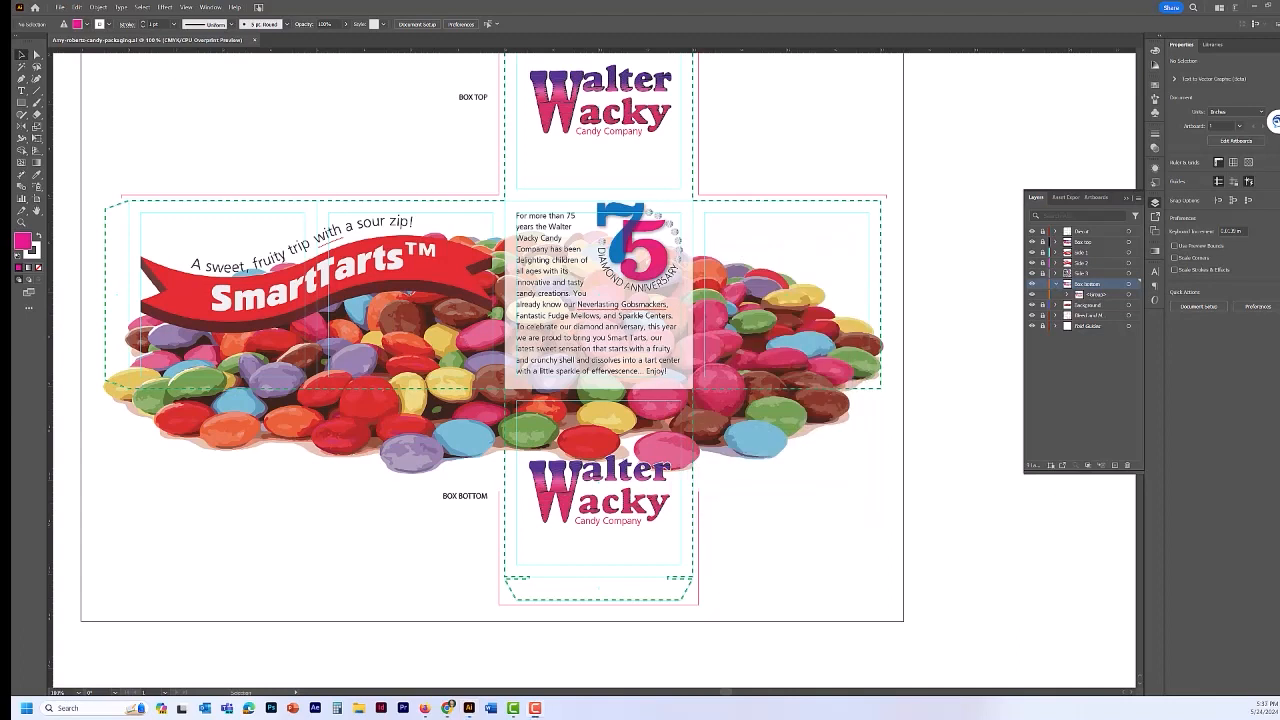
{"action": "left_click", "coordinate": [210, 8]}
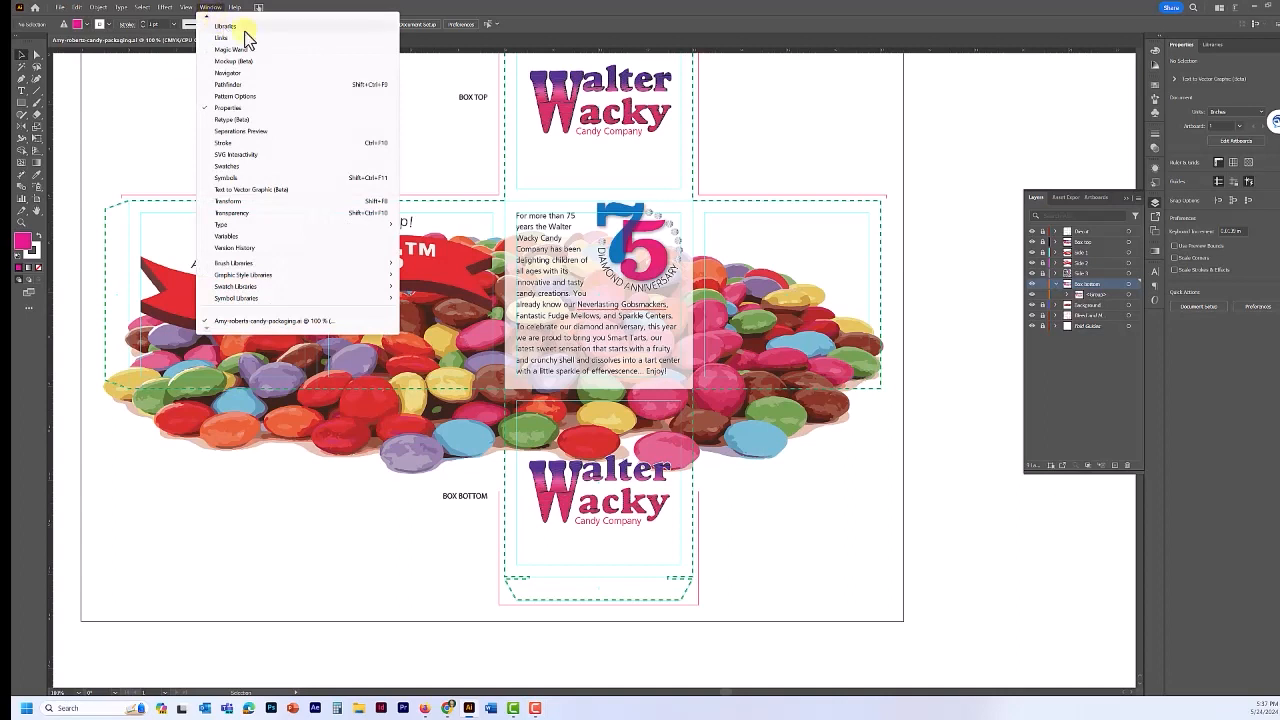
{"action": "scroll", "coordinate": [240, 140], "scroll_direction": "up", "scroll_amount": 5}
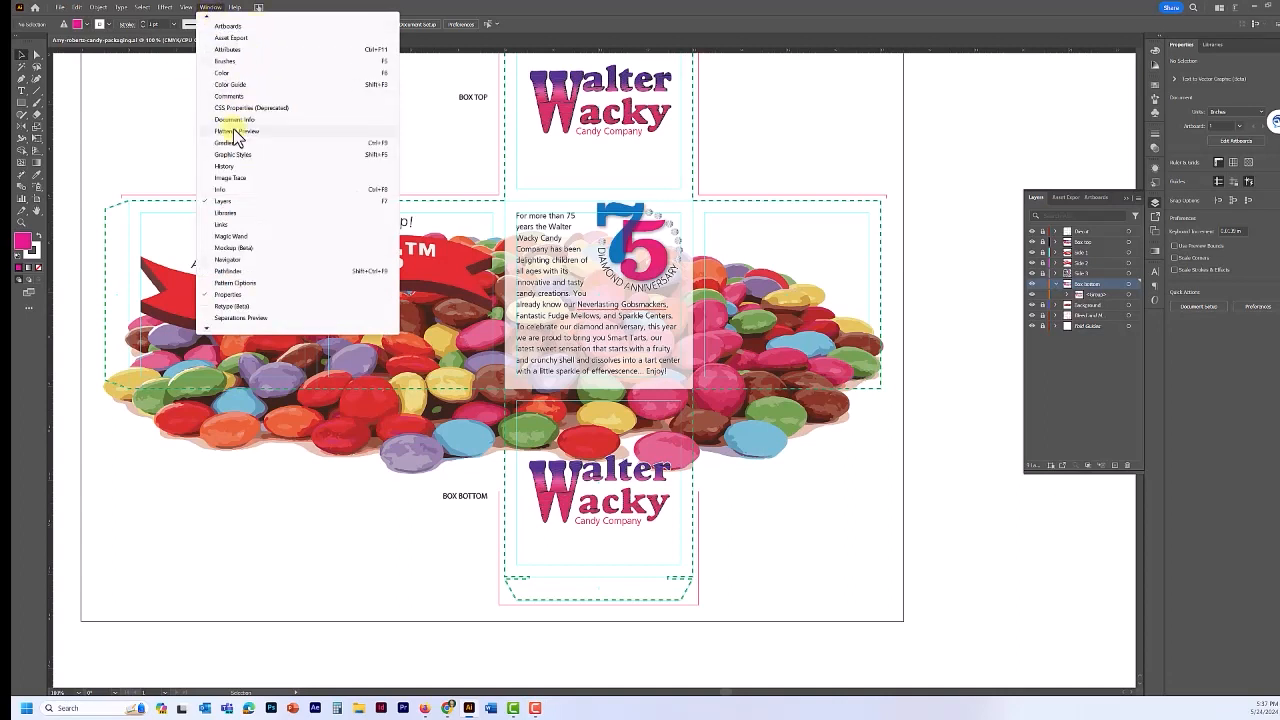
{"action": "left_click", "coordinate": [230, 131]}
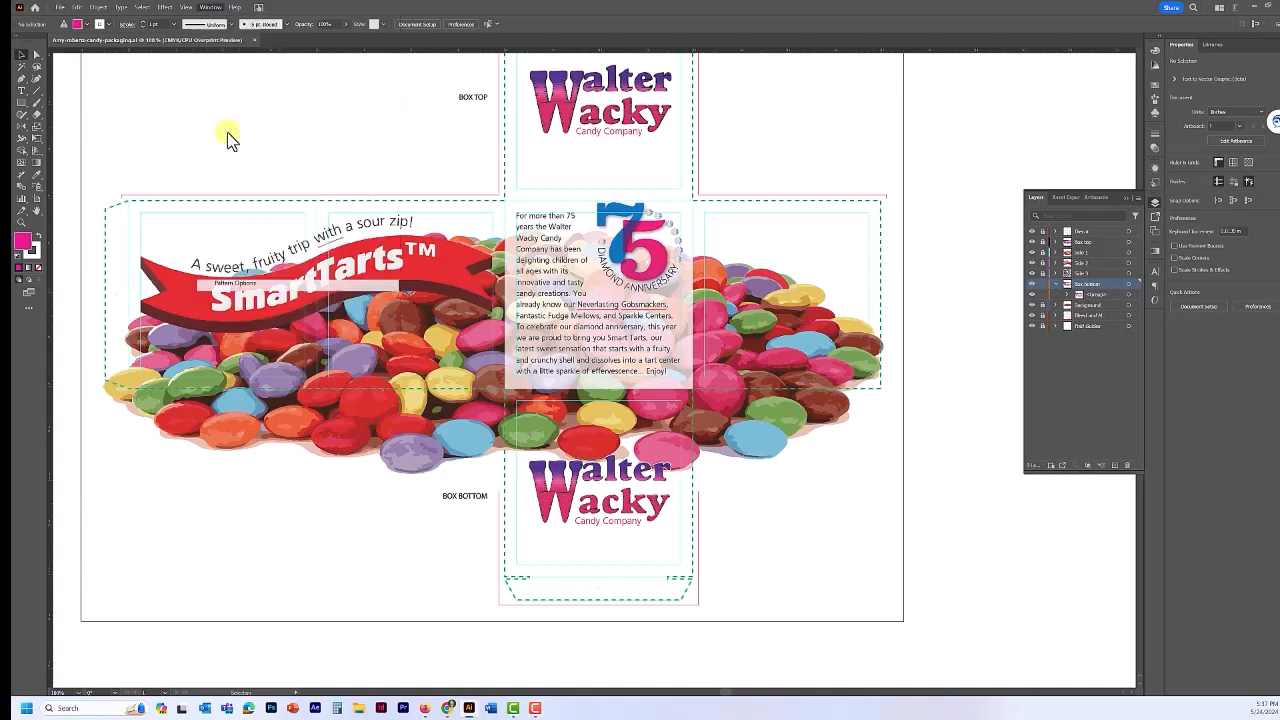
{"action": "left_click_drag", "start_coordinate": [407, 288], "coordinate": [590, 475]}
{"action": "left_click", "coordinate": [188, 205]}
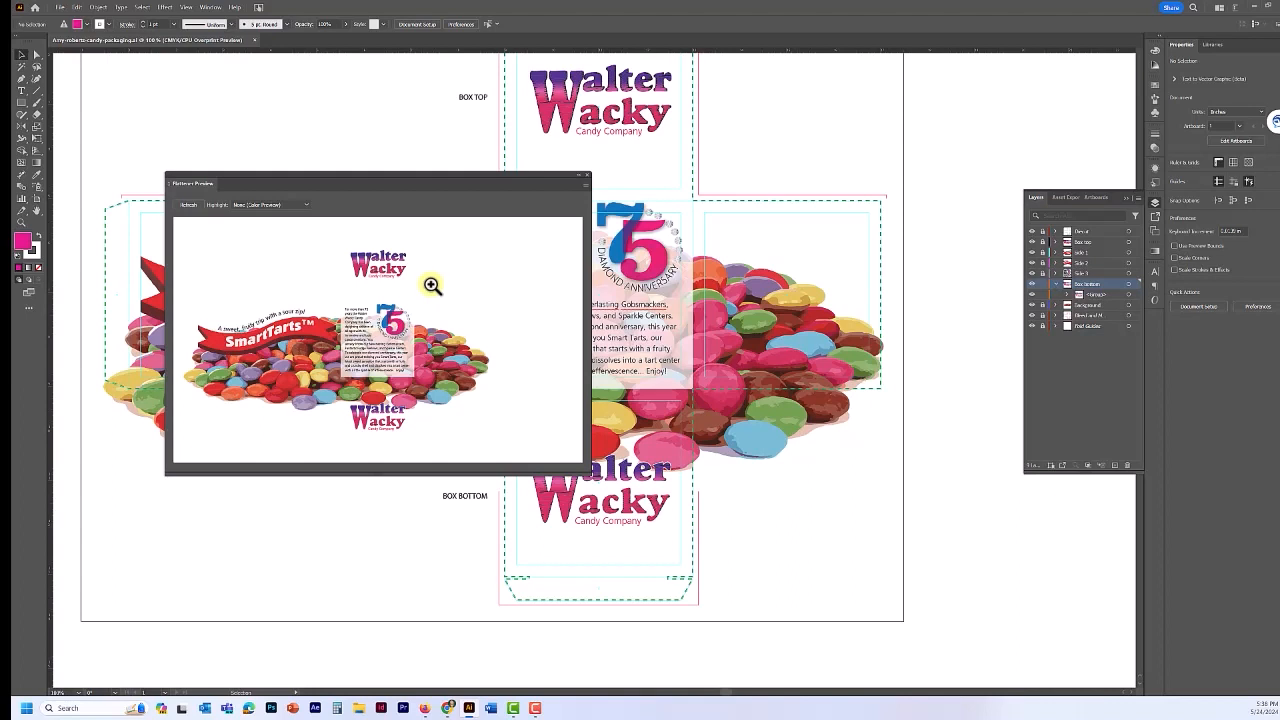
{"action": "left_click", "coordinate": [584, 186]}
{"action": "left_click", "coordinate": [586, 176]}
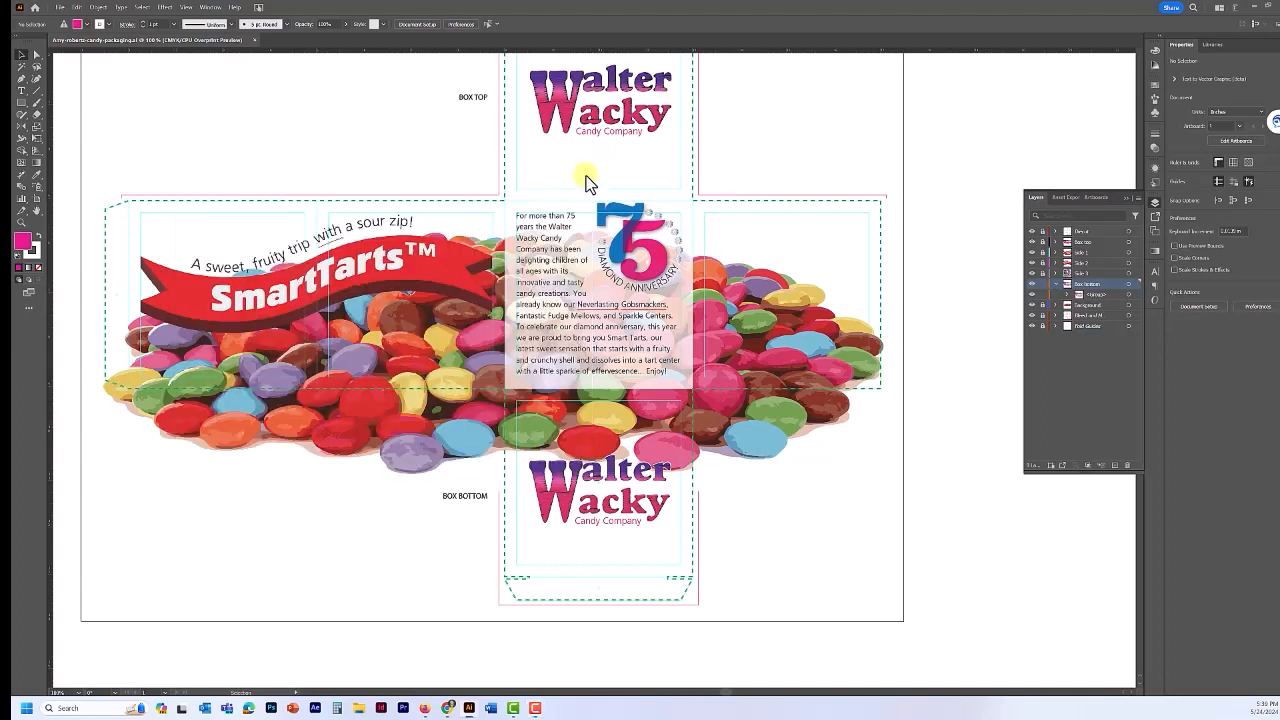
- Save a copy of the packaging as Adobe PDF (*.PDF) in the same folder
{"action": "left_click", "coordinate": [62, 9]}
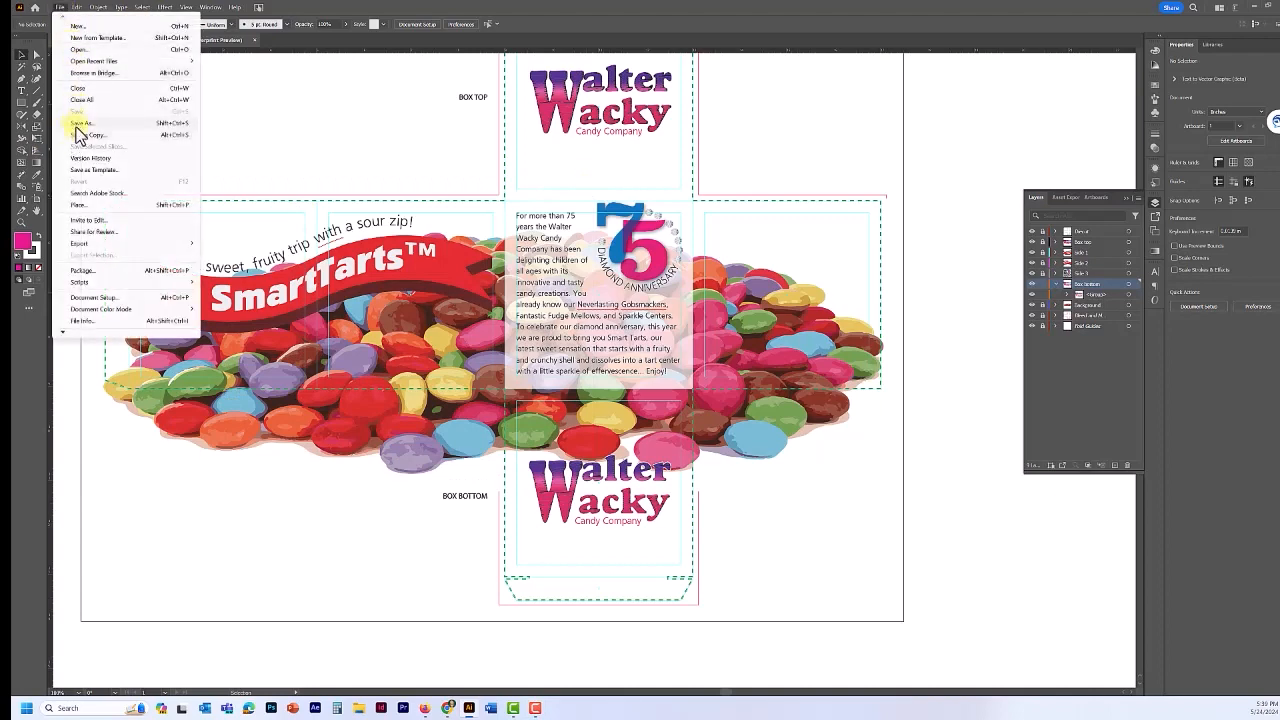
{"action": "left_click", "coordinate": [77, 124]}
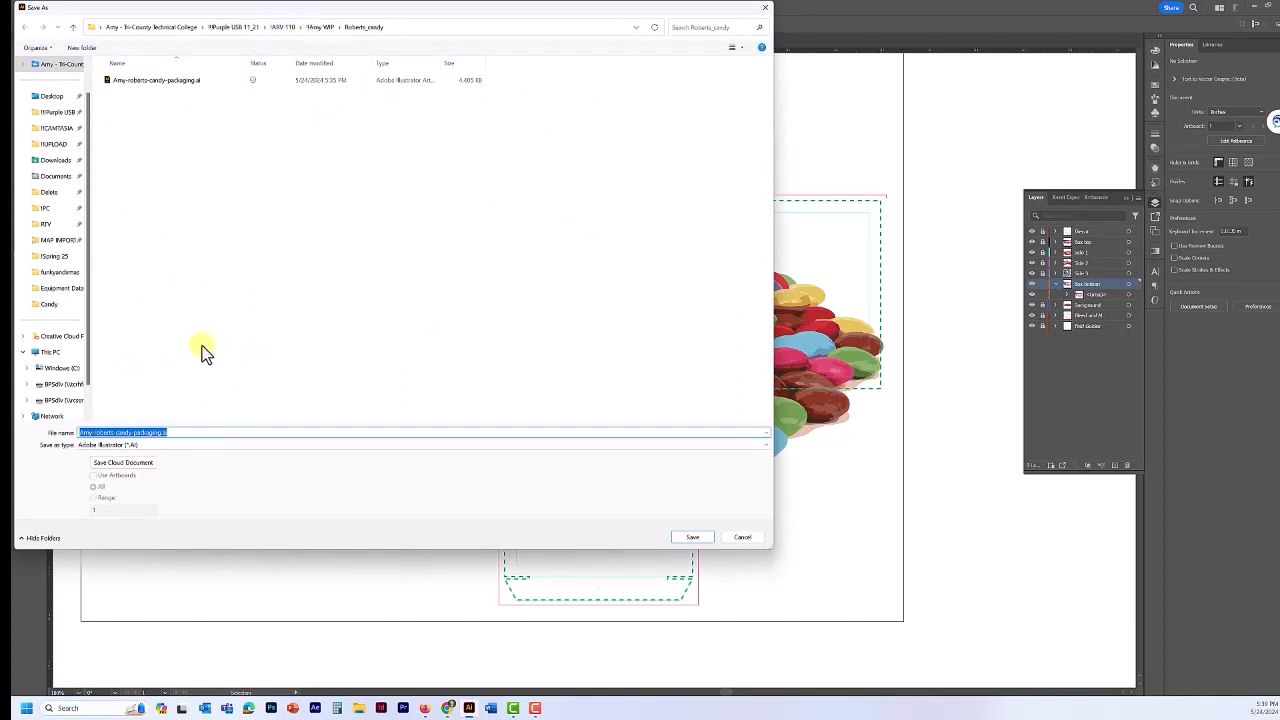
{"action": "left_click", "coordinate": [155, 445]}
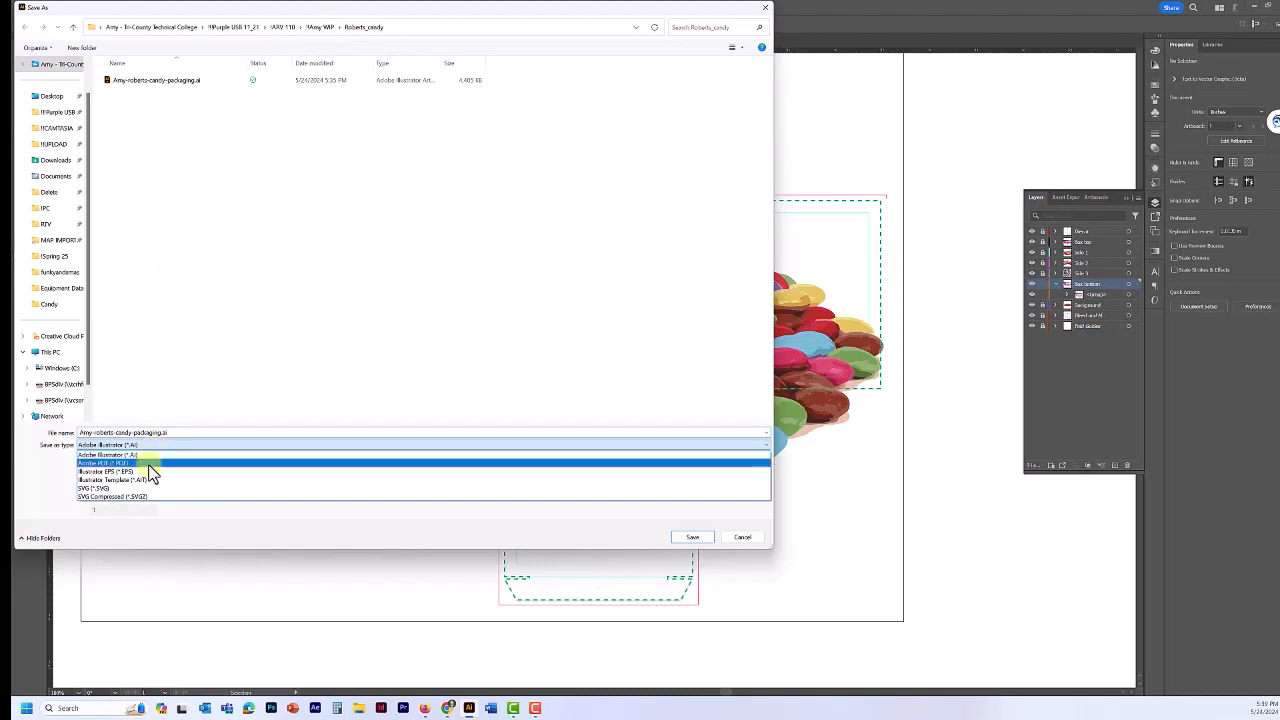
{"action": "left_click", "coordinate": [148, 464]}
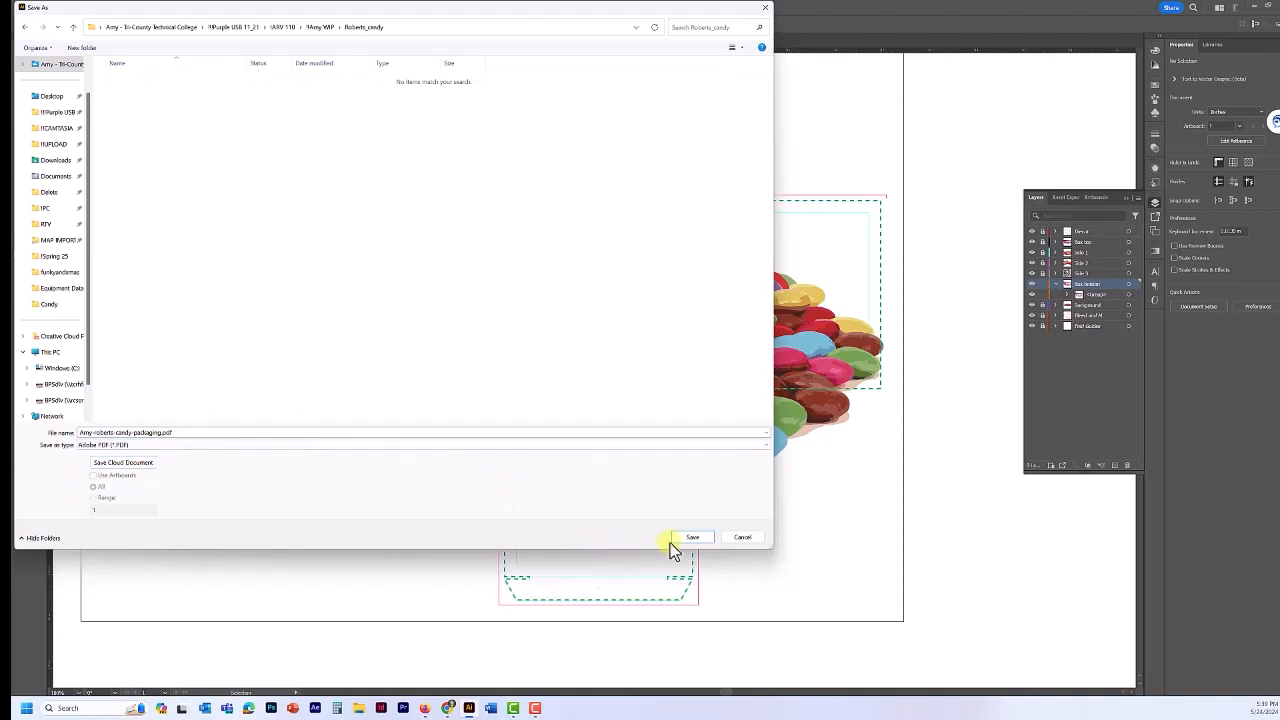
{"action": "left_click", "coordinate": [688, 538]}
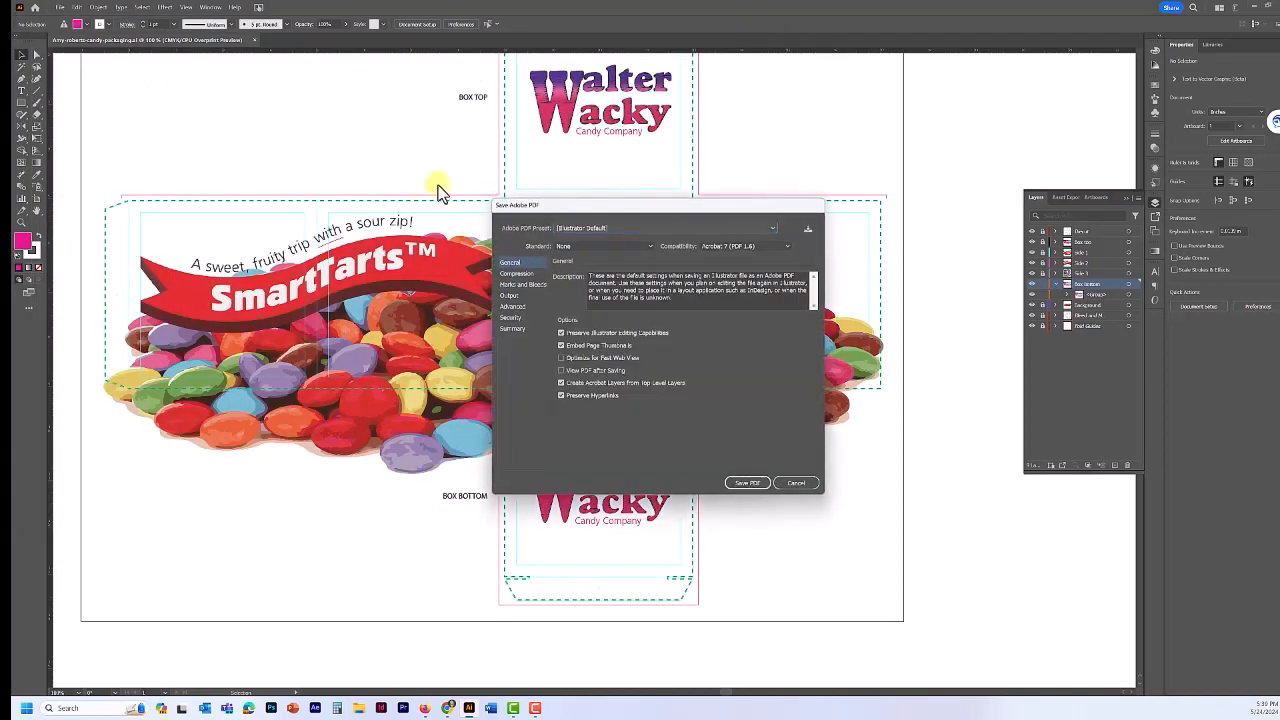
- Save the PDF with High Quality Print, Acrobat 4 (PDF 1.3) compatibility and High Resolution flattening
{"action": "left_click", "coordinate": [663, 230]}
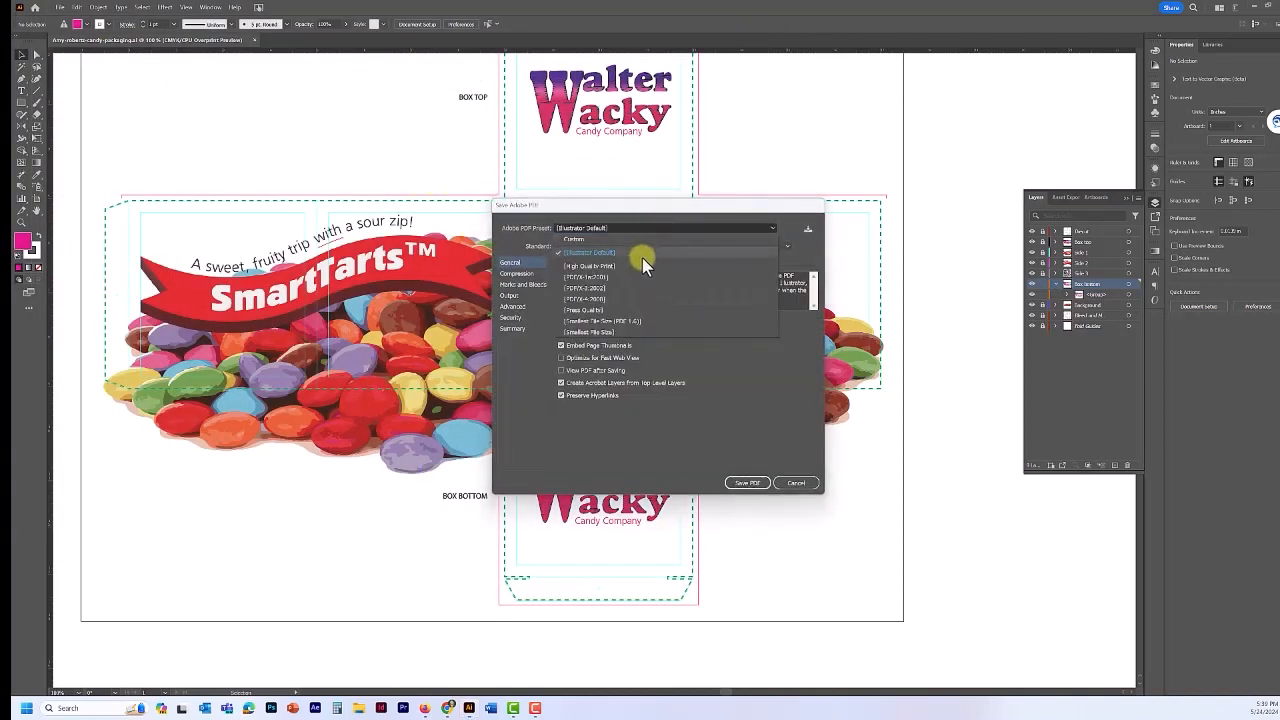
{"action": "left_click", "coordinate": [636, 270]}
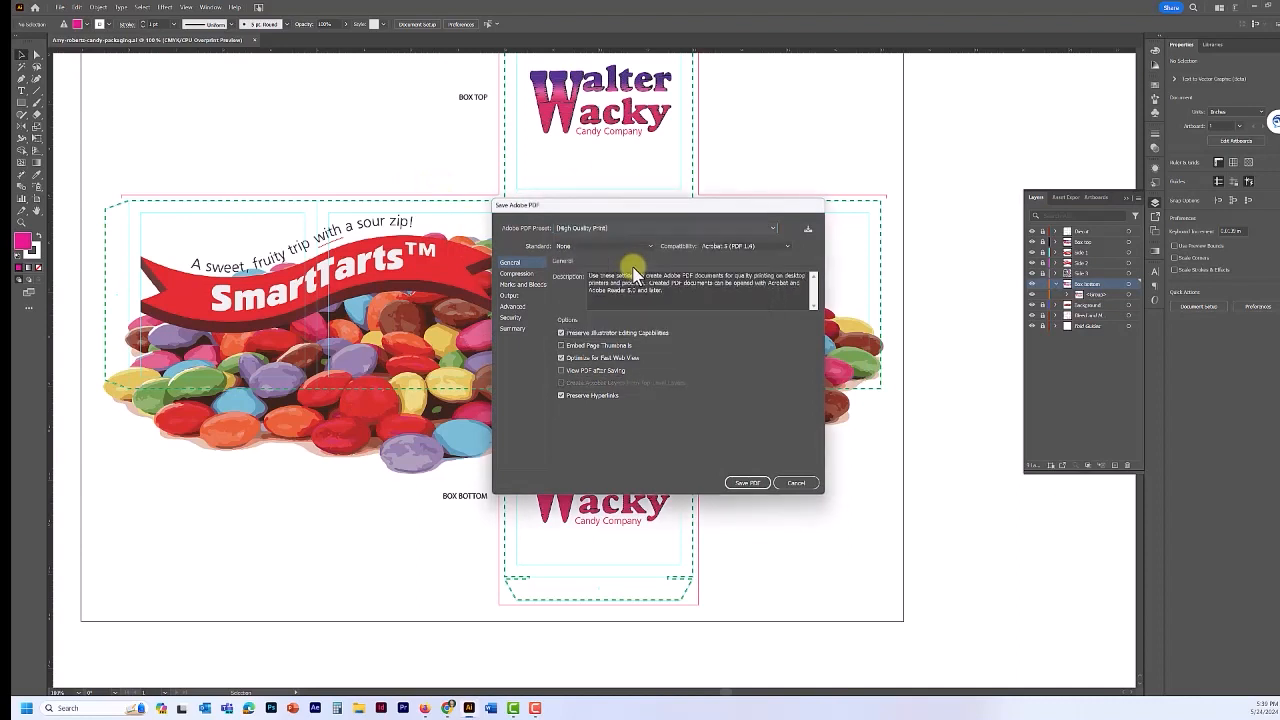
{"action": "left_click", "coordinate": [786, 247]}
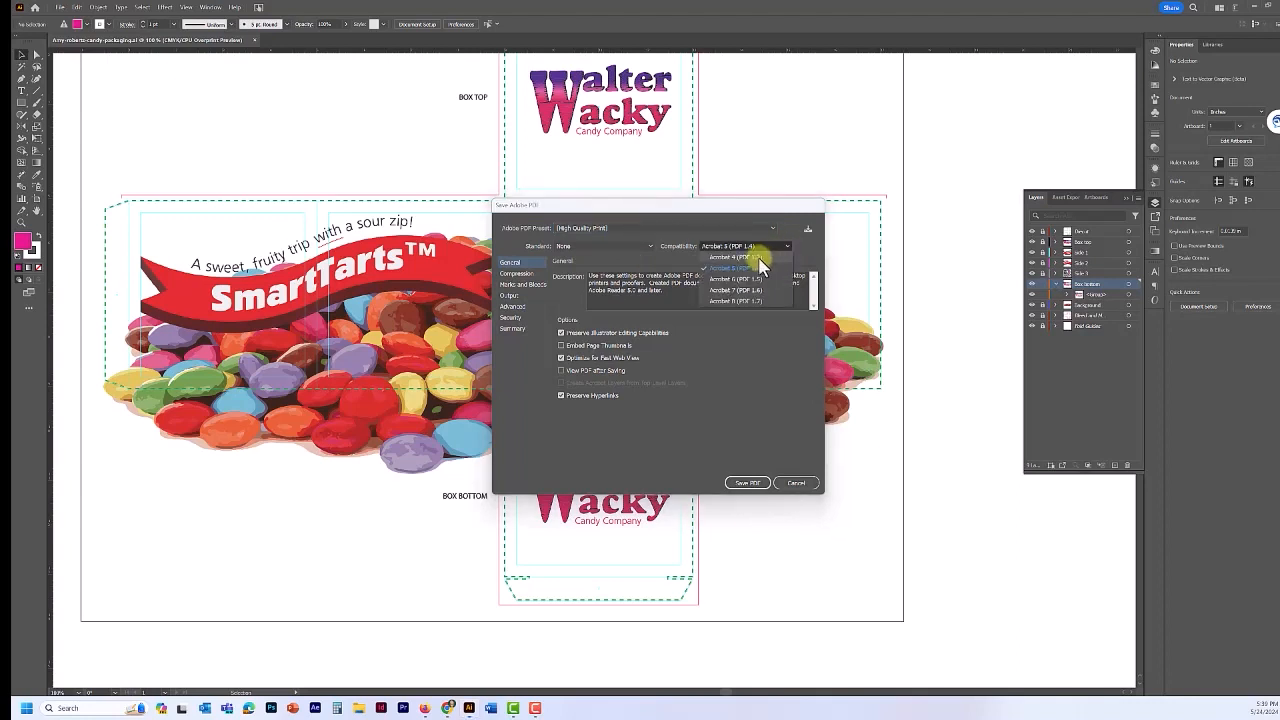
{"action": "left_click", "coordinate": [758, 258]}
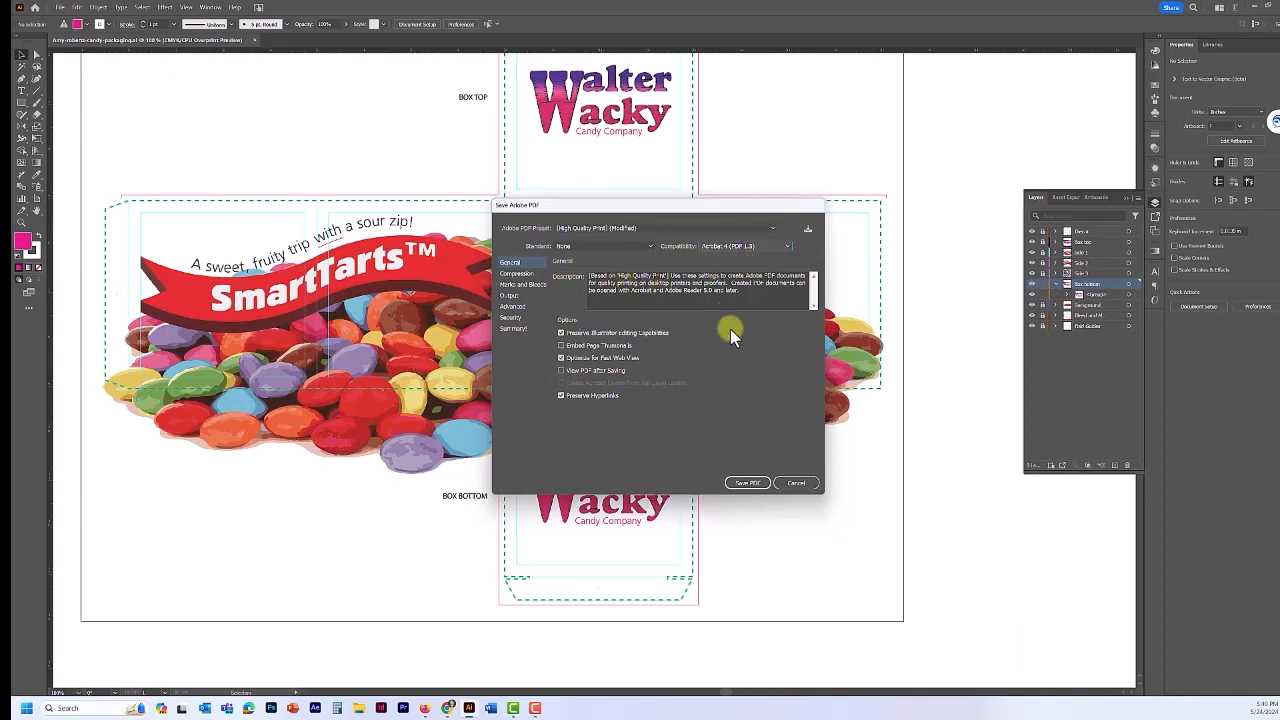
{"action": "left_click", "coordinate": [518, 307]}
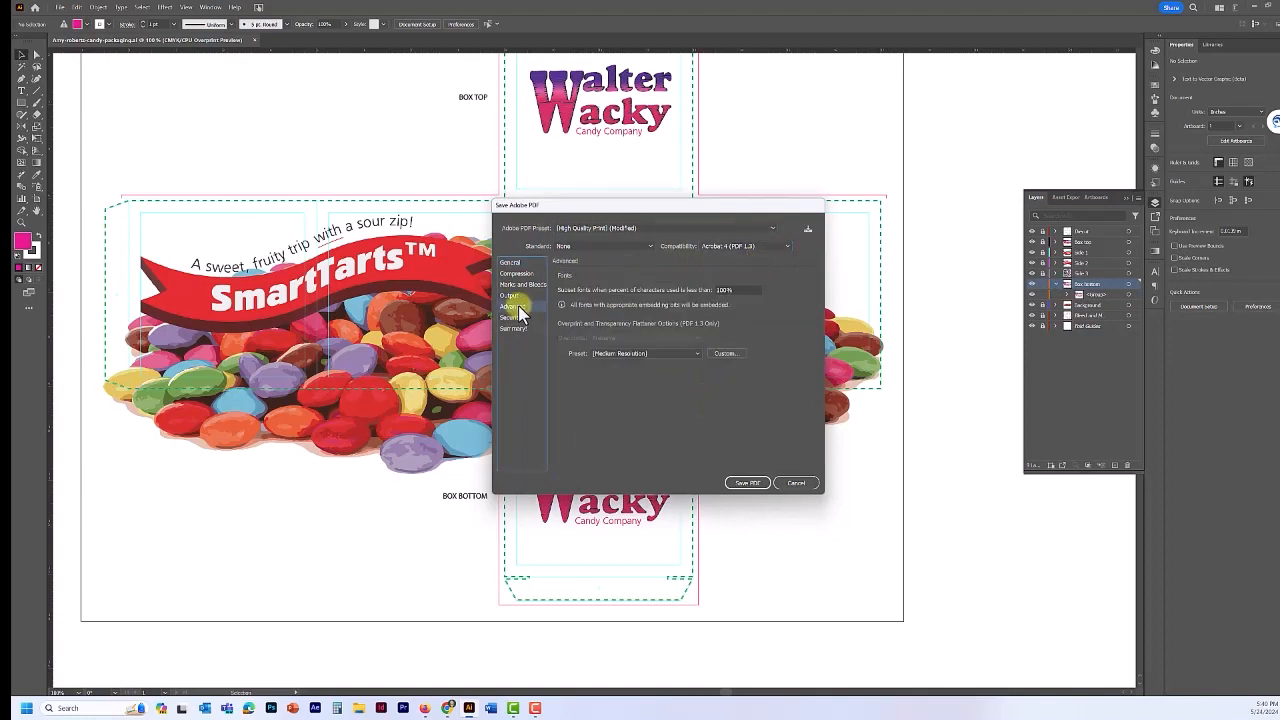
{"action": "left_click", "coordinate": [691, 353]}
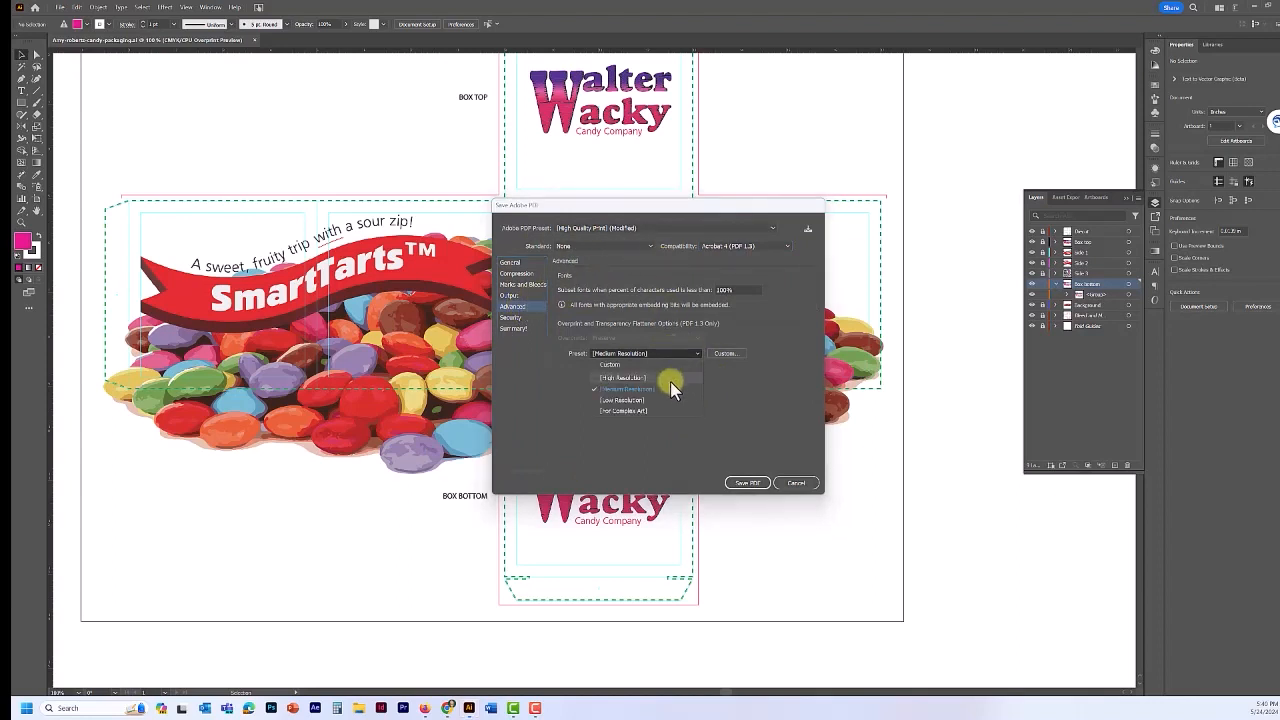
{"action": "left_click", "coordinate": [671, 380]}
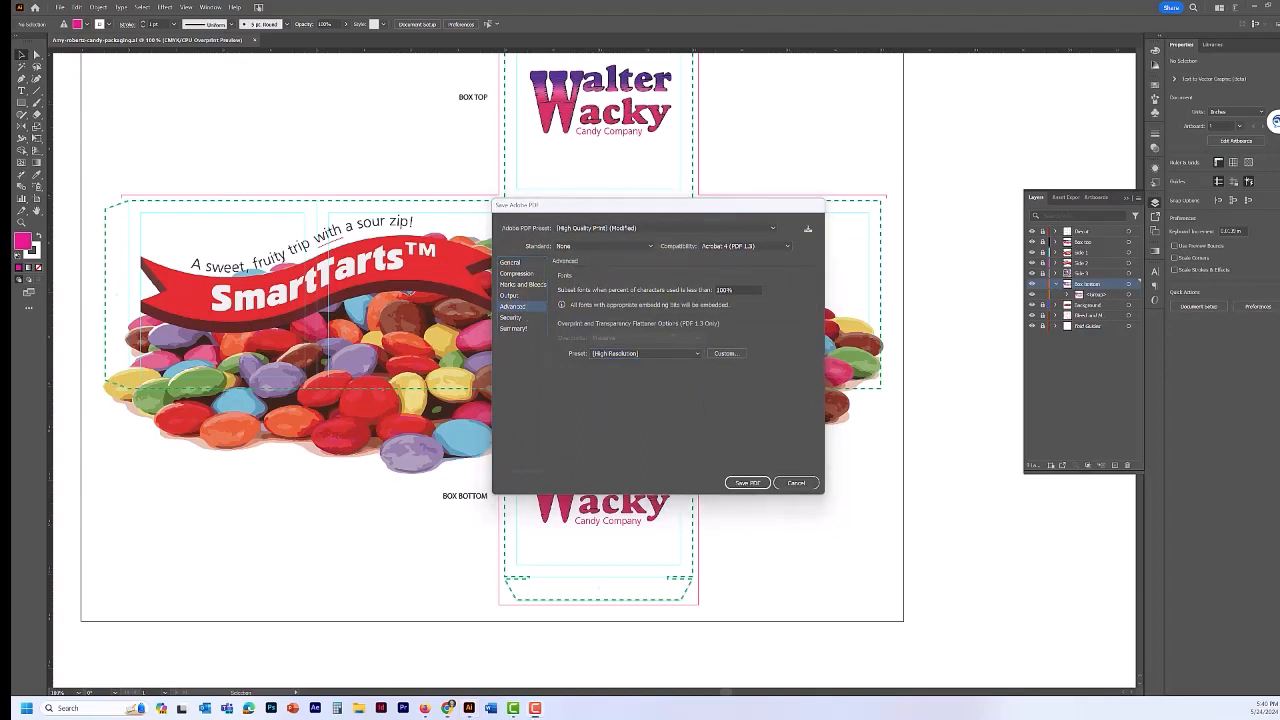
{"action": "left_click", "coordinate": [748, 483]}
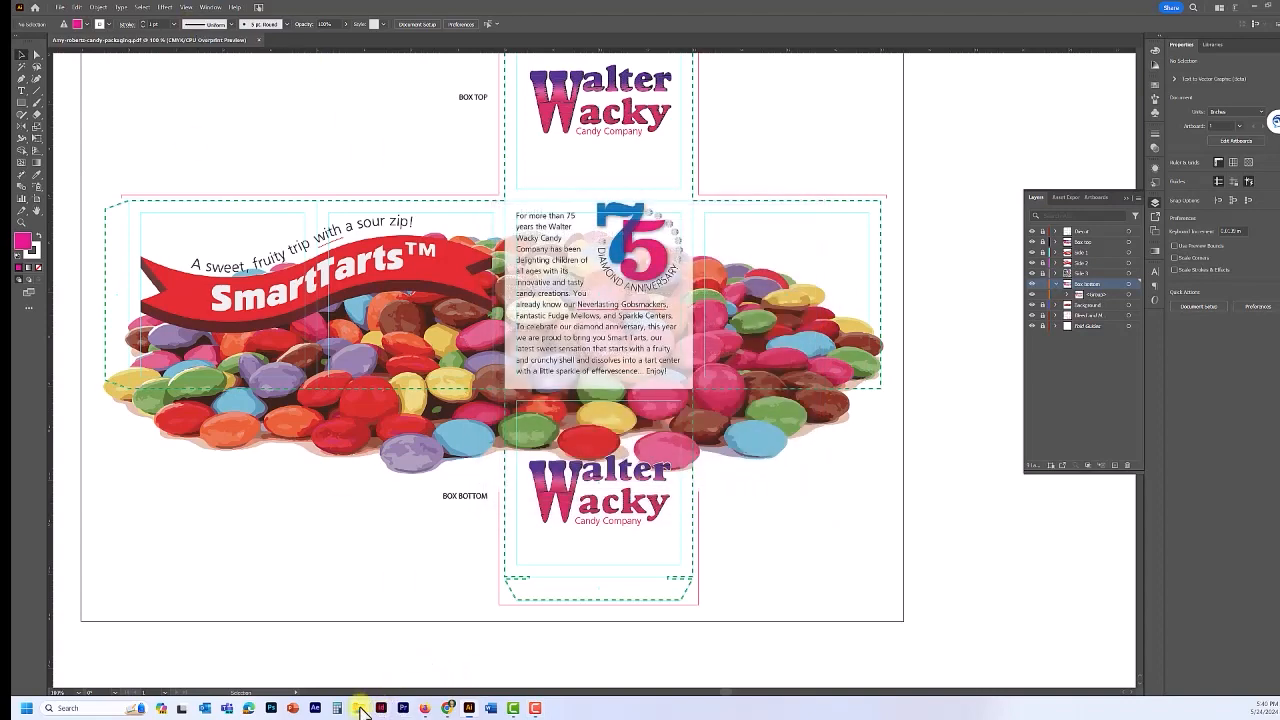
- In File Explorer, browse the USB drive through ARV 110 and WIP into the candy project folder
{"action": "key", "text": "super+e"}
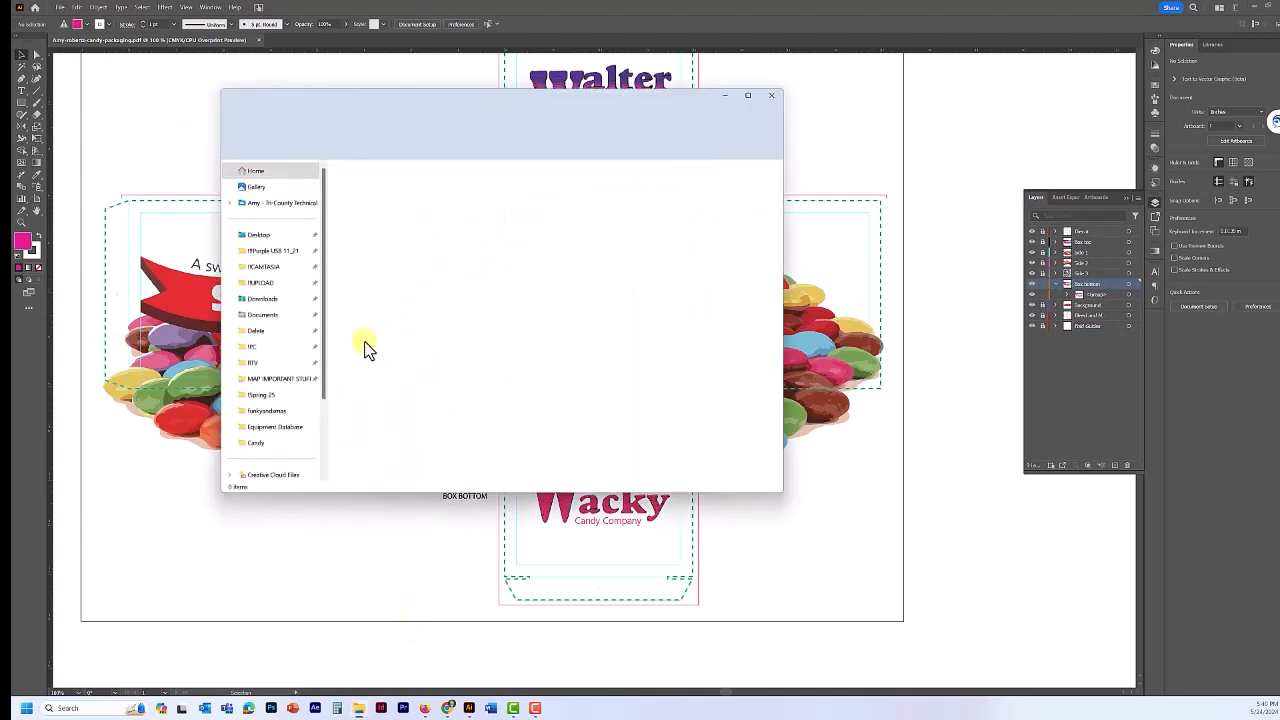
{"action": "left_click", "coordinate": [273, 251]}
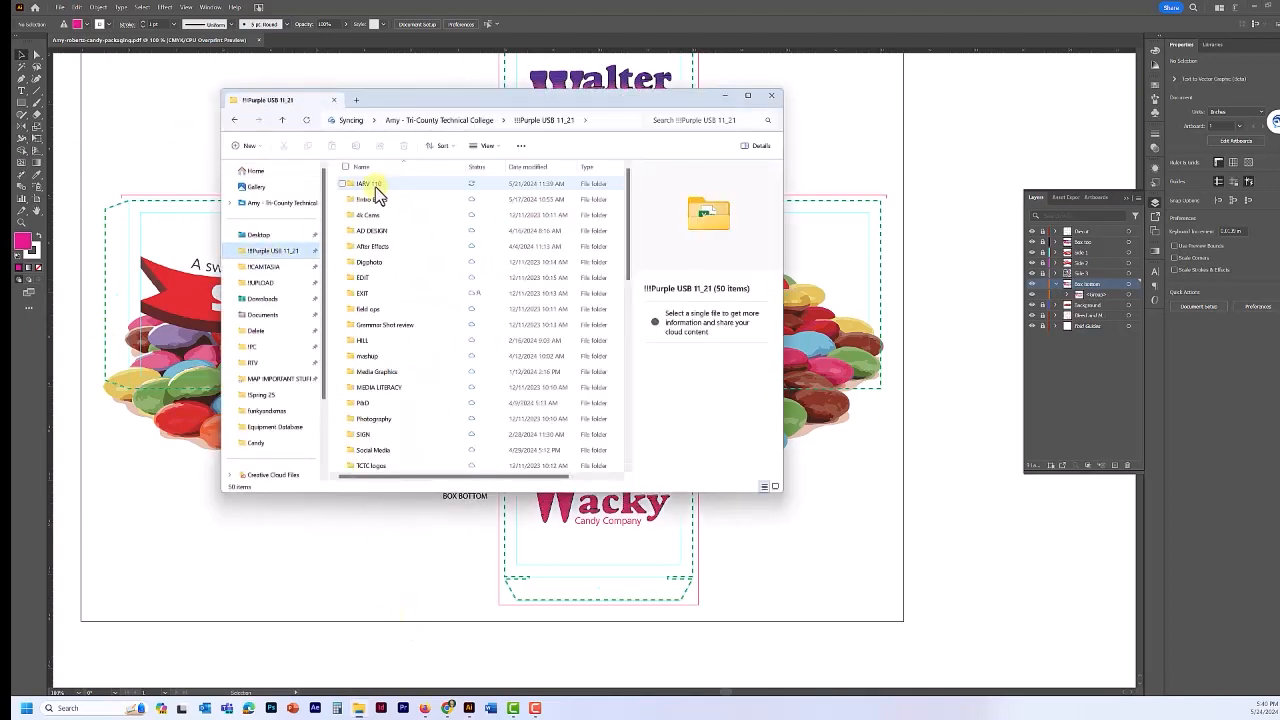
{"action": "double_click", "coordinate": [371, 185]}
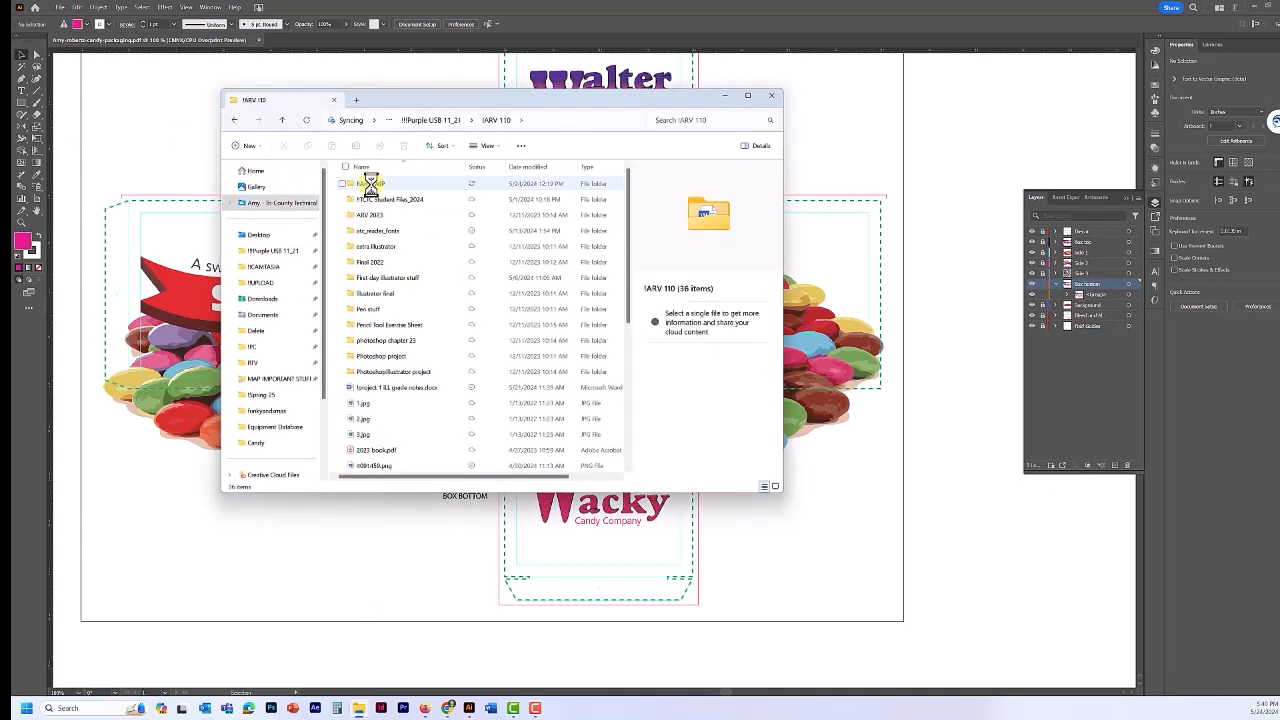
{"action": "left_click", "coordinate": [371, 186]}
{"action": "double_click", "coordinate": [371, 185]}
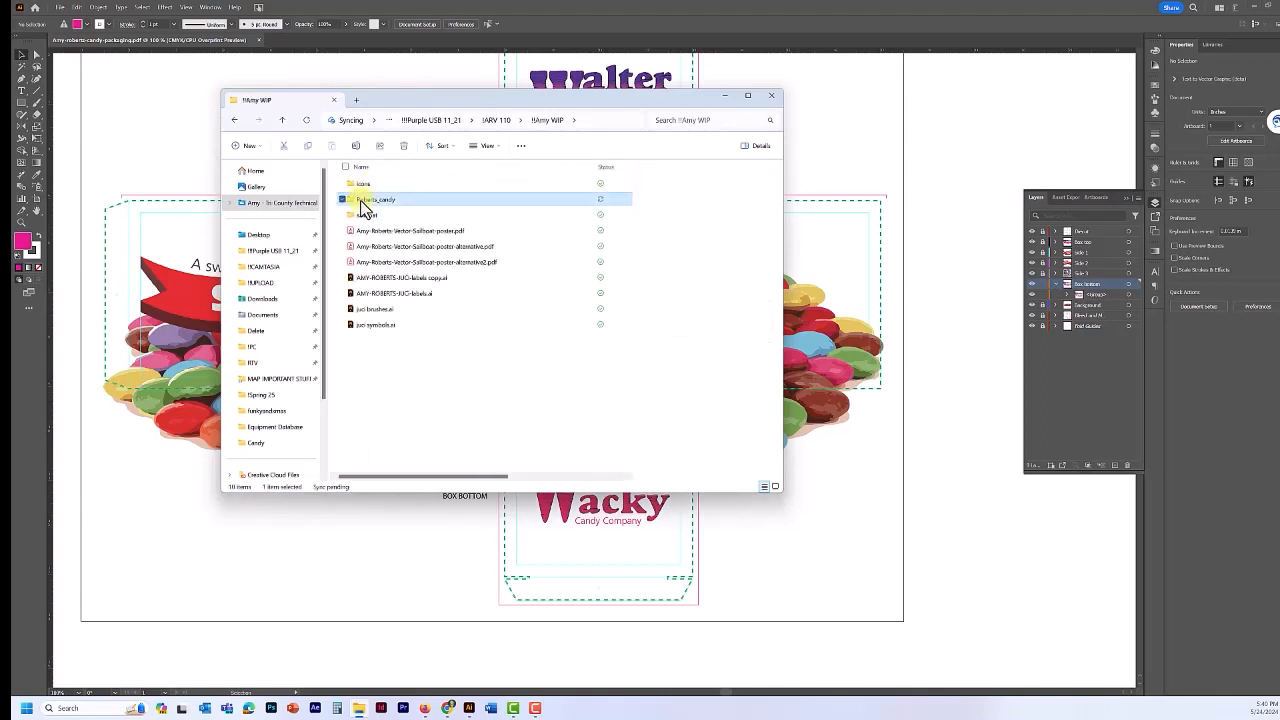
{"action": "double_click", "coordinate": [362, 200]}
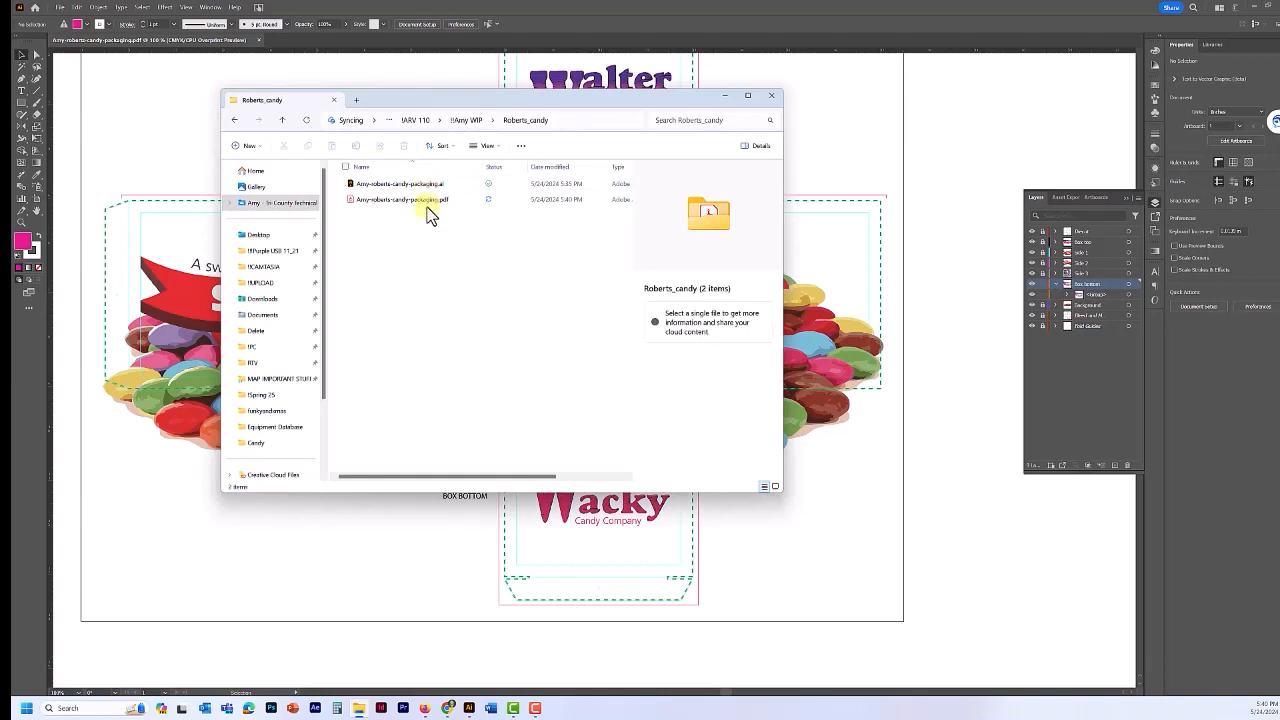